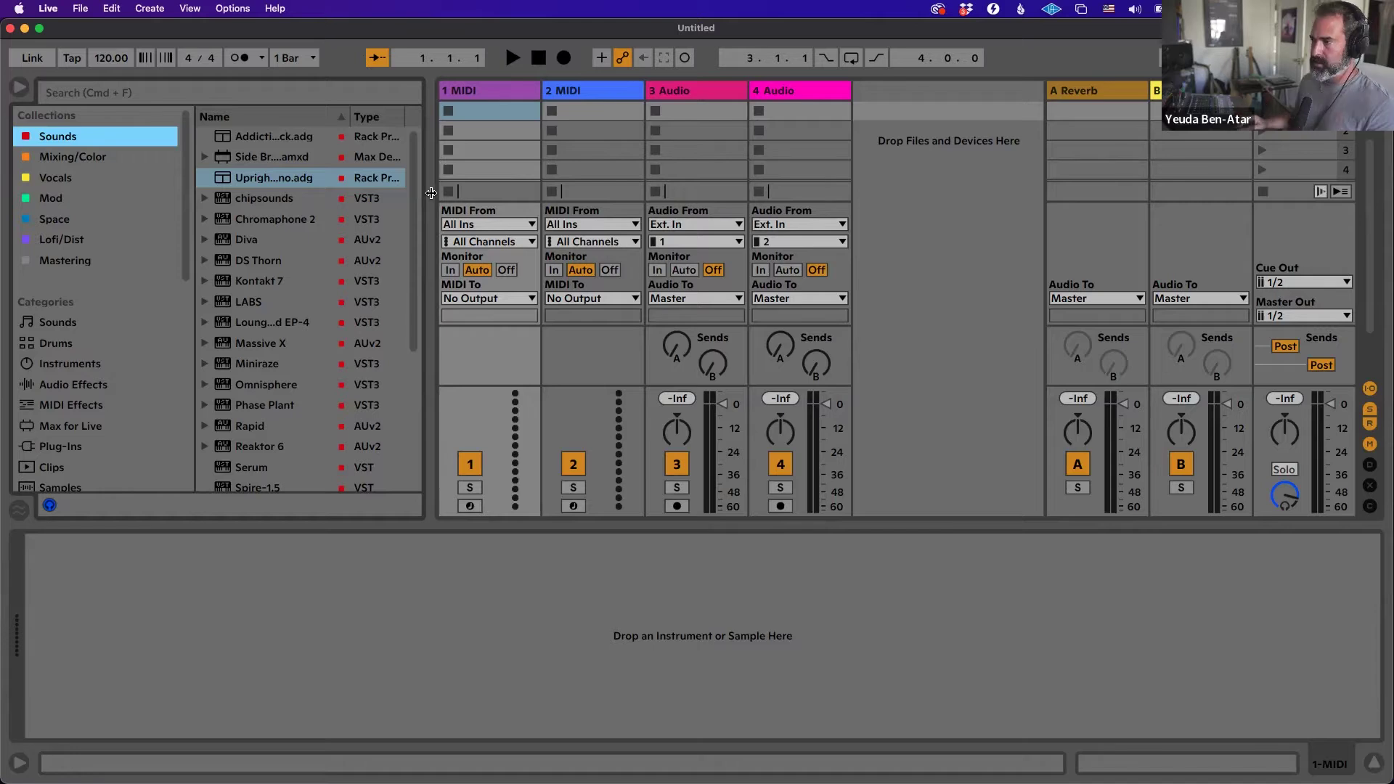
Switch from the Session View to the Arrangement View and narrow the browser beside the timeline.
{"action": "left_click_drag", "start_coordinate": [431, 192], "coordinate": [423, 195]}
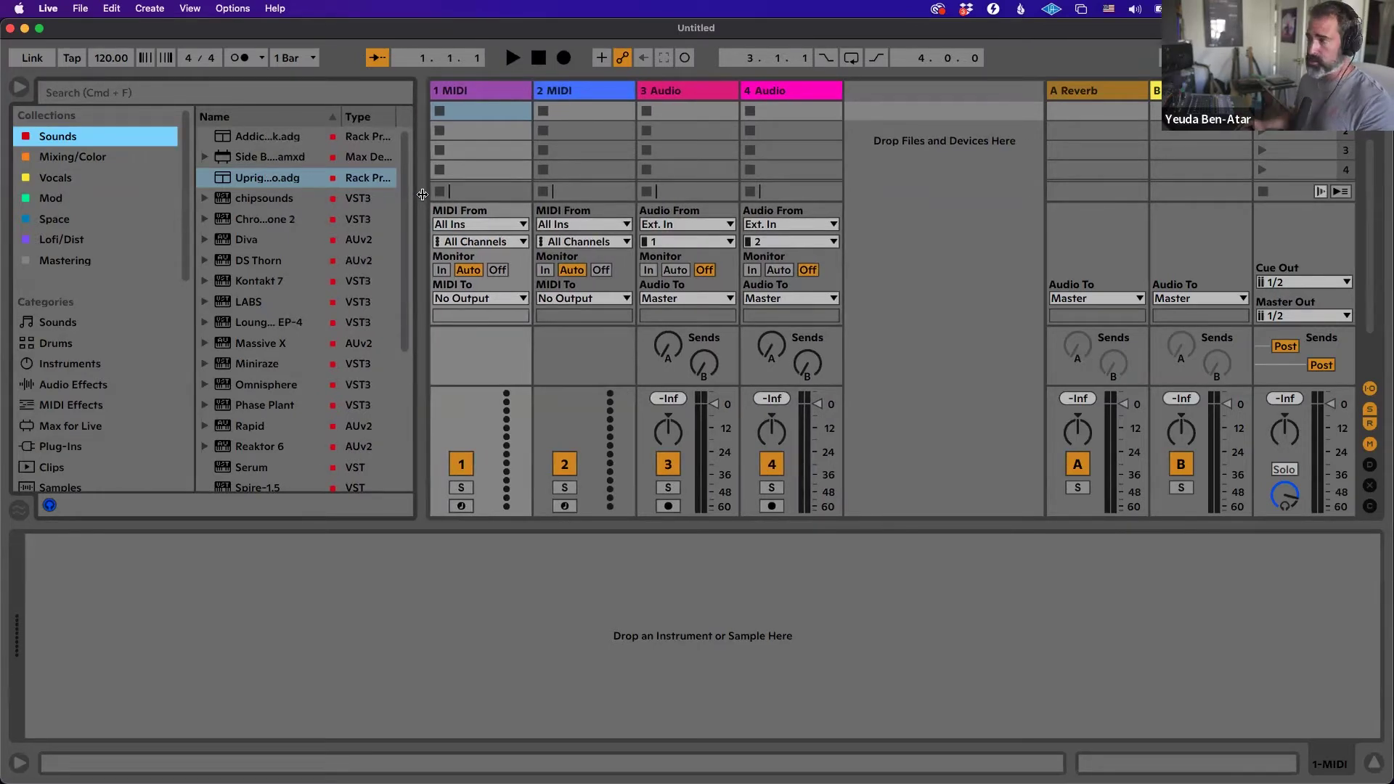
{"action": "left_click", "coordinate": [899, 158]}
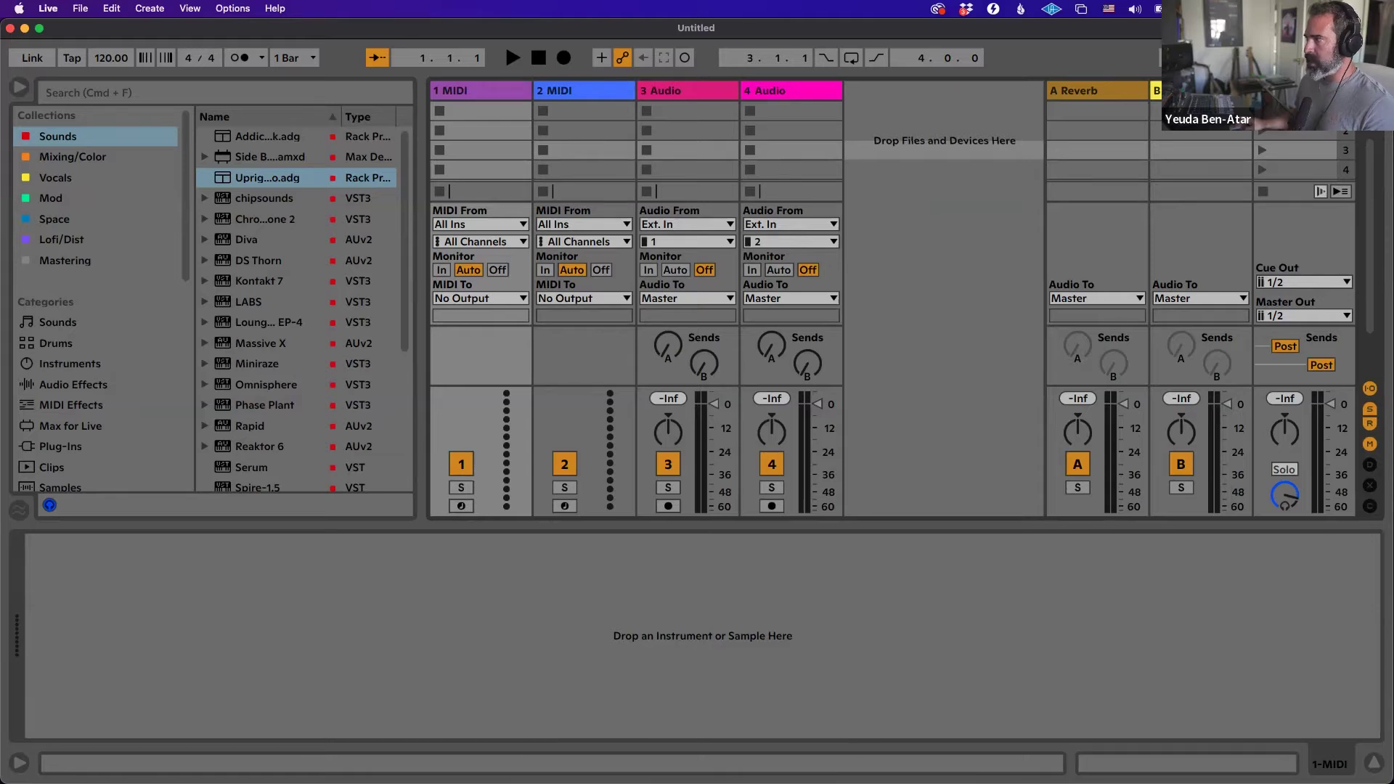
{"action": "key", "text": "Tab"}
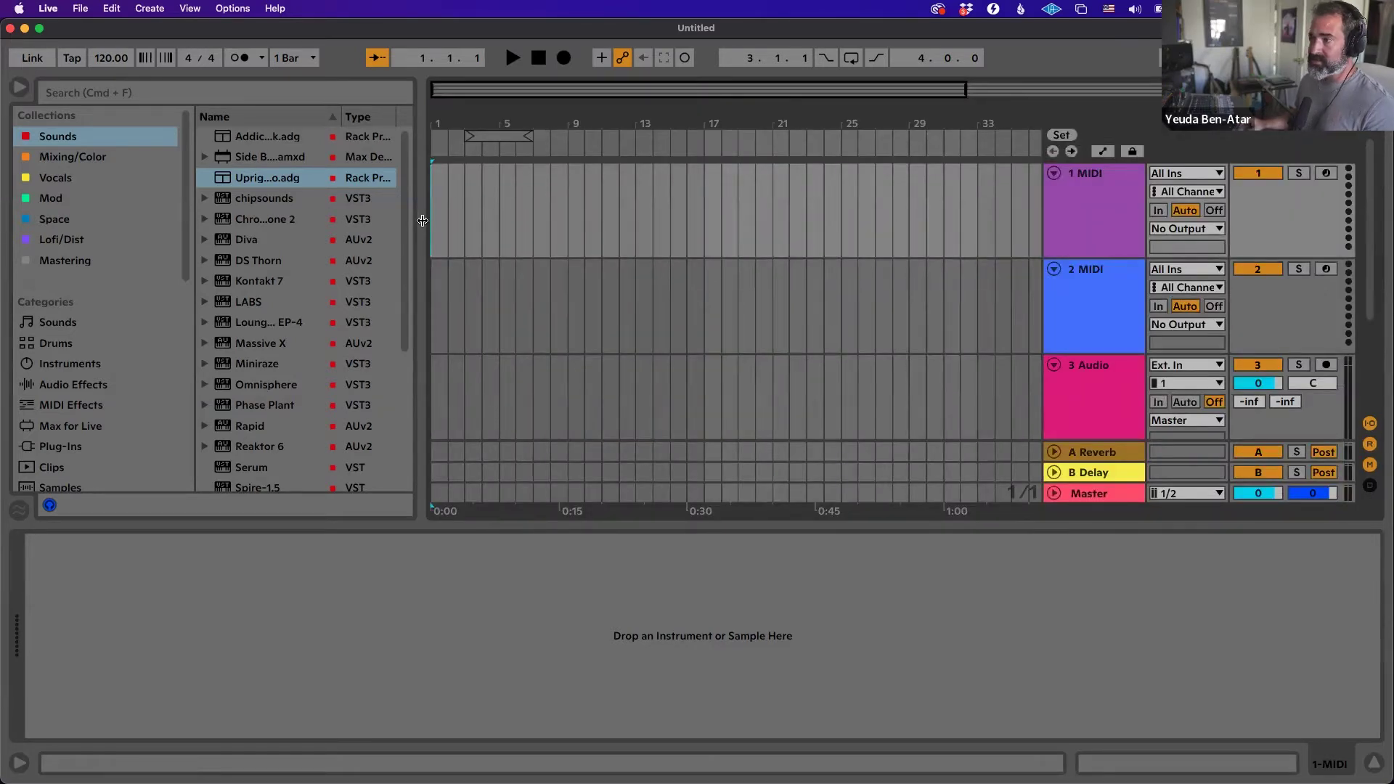
{"action": "left_click_drag", "start_coordinate": [421, 290], "coordinate": [396, 291]}
{"action": "scroll", "coordinate": [623, 239], "scroll_direction": "down", "scroll_amount": 2}
{"action": "scroll", "coordinate": [623, 239], "scroll_direction": "up", "scroll_amount": 2}
{"action": "scroll", "coordinate": [623, 239], "scroll_direction": "down", "scroll_amount": 2}
{"action": "scroll", "coordinate": [631, 240], "scroll_direction": "up", "scroll_amount": 2}
Fold all tracks in the Arrangement View into single compact rows.
{"action": "left_click", "coordinate": [1101, 186]}
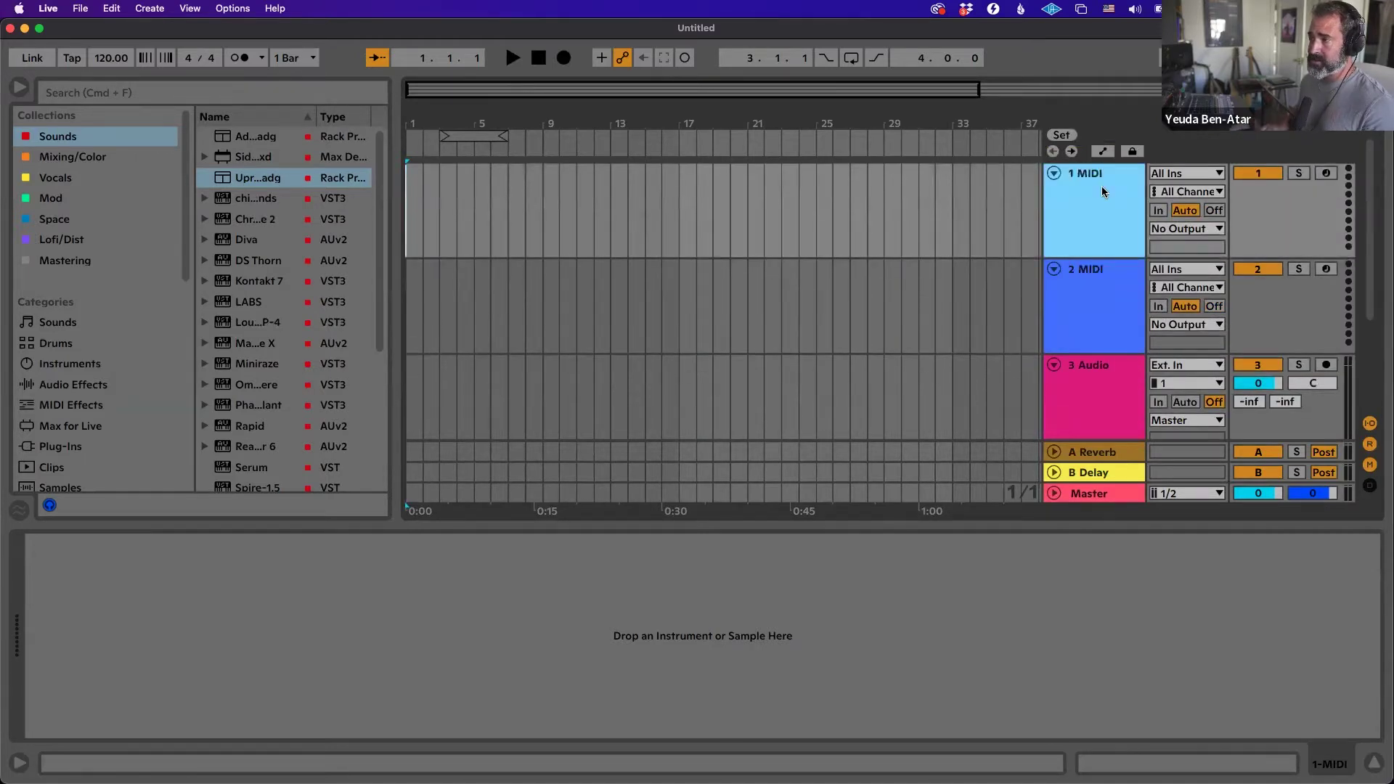
{"action": "key", "text": "cmd+t"}
{"action": "key", "text": "alt+u"}
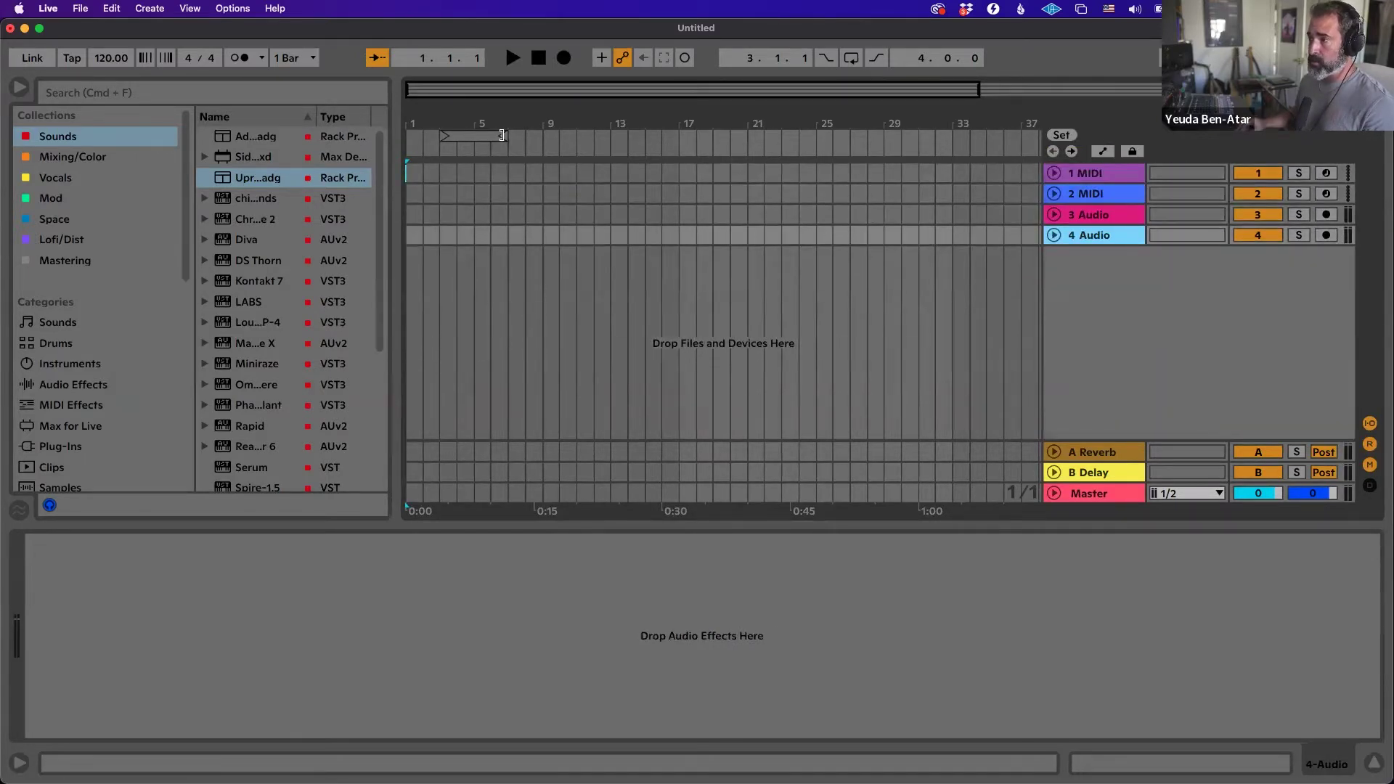
{"action": "mouse_move", "coordinate": [433, 116]}
{"action": "left_mouse_down"}
{"action": "mouse_move", "coordinate": [435, 159]}
{"action": "mouse_move", "coordinate": [446, 127]}
{"action": "left_mouse_up"}
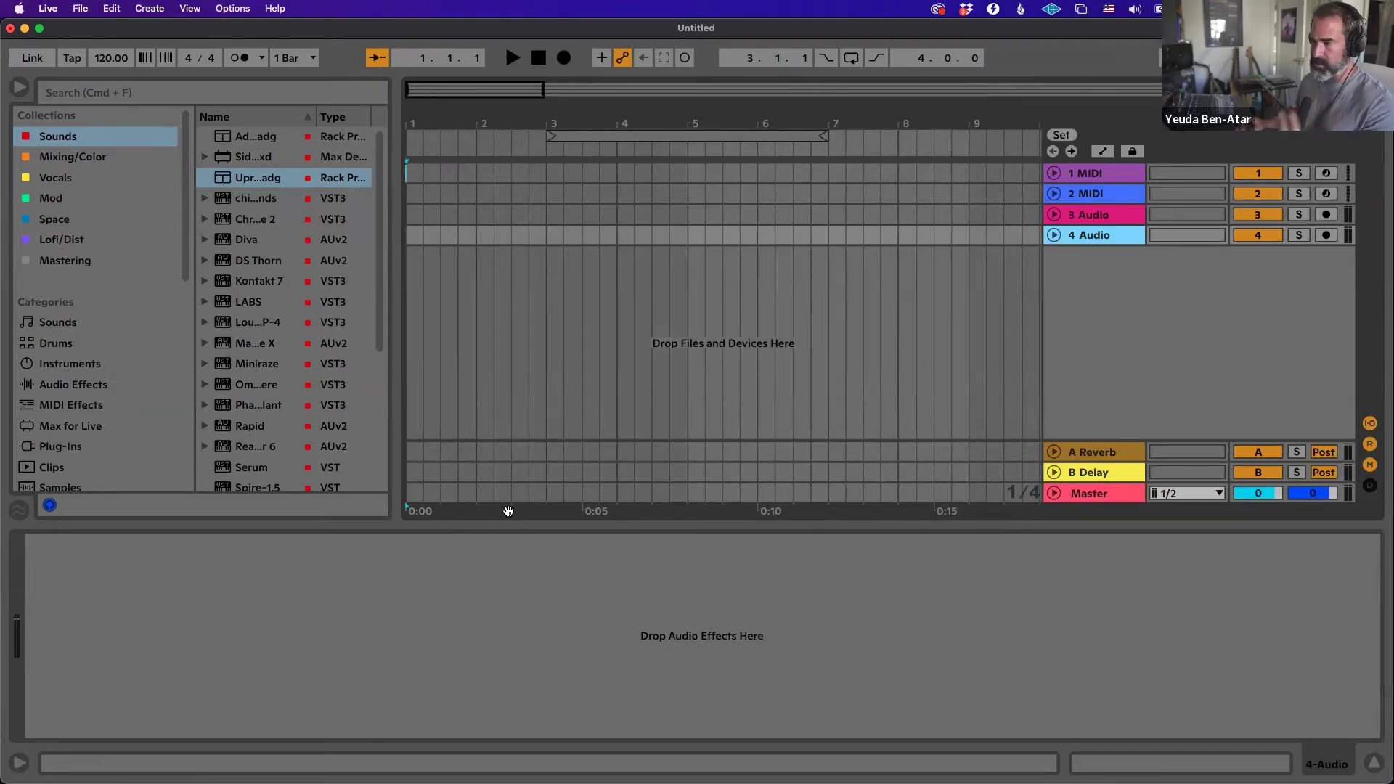
{"action": "left_click_drag", "start_coordinate": [506, 135], "coordinate": [446, 120]}
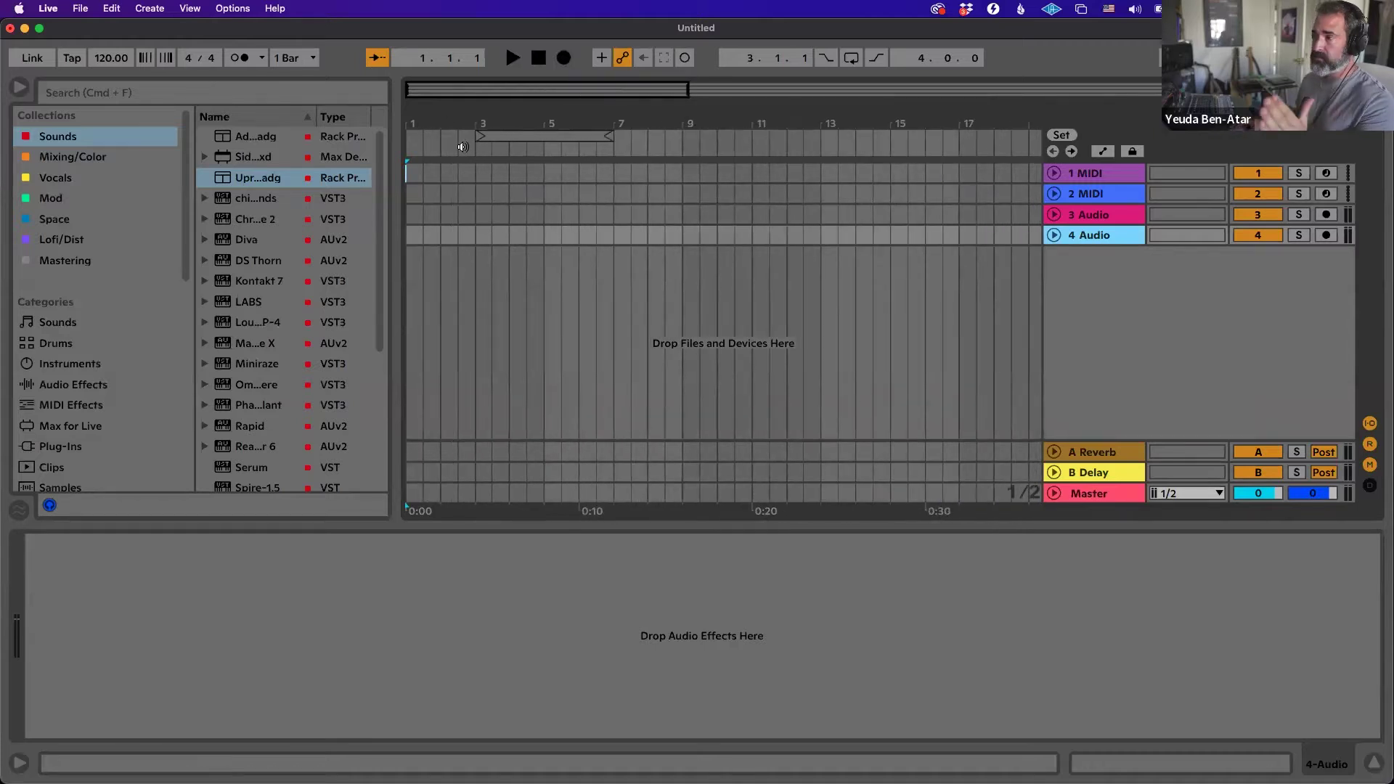
{"action": "left_click_drag", "start_coordinate": [459, 122], "coordinate": [428, 121]}
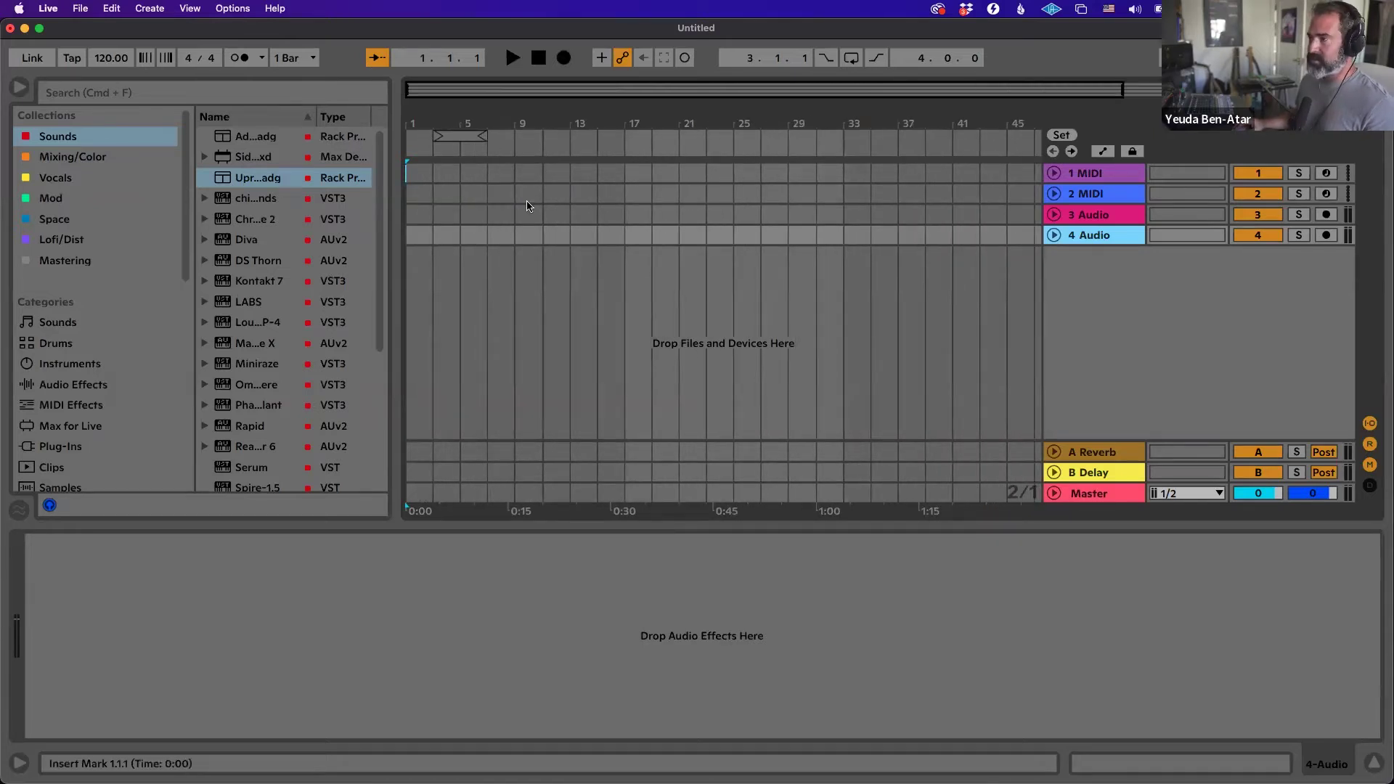
Return to the Session View and show the Max for Live category in the browser.
{"action": "key", "text": "Tab"}
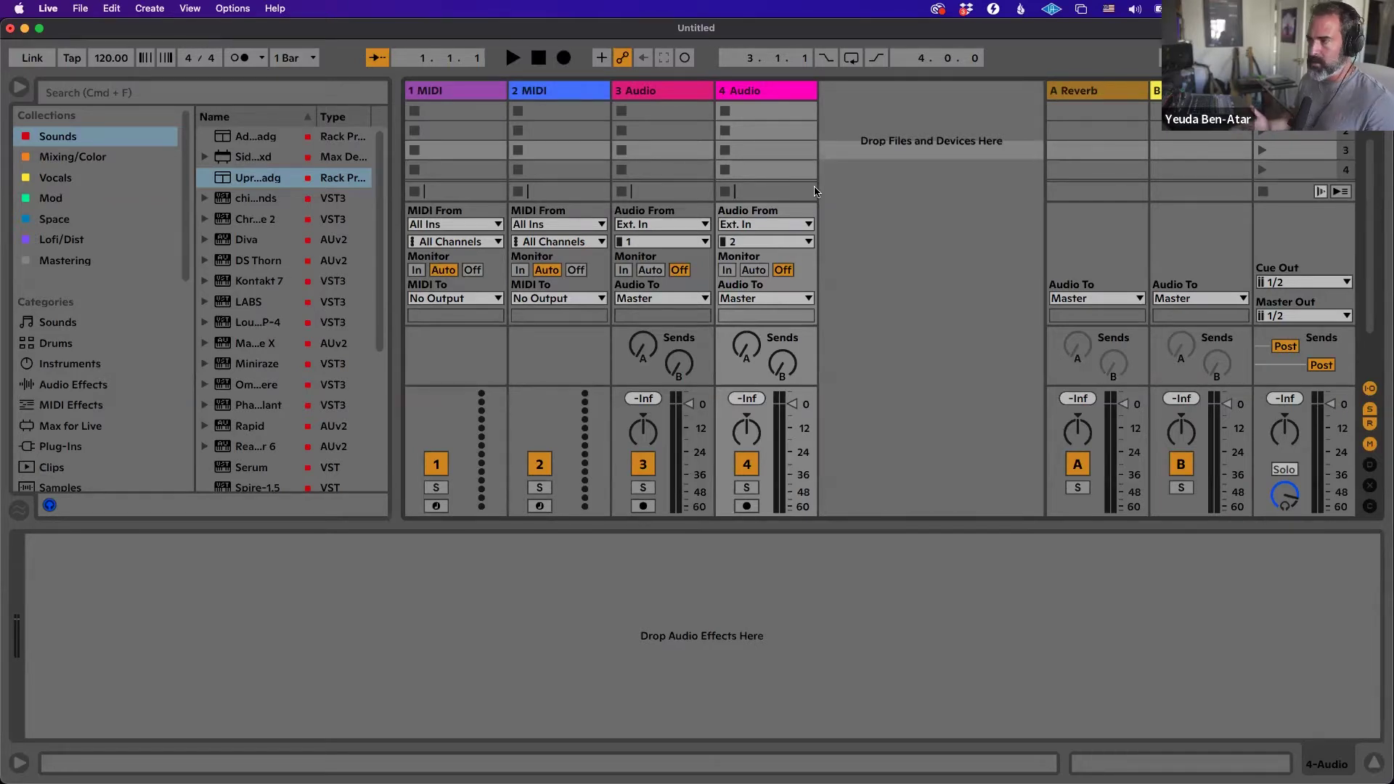
{"action": "key", "text": "Tab"}
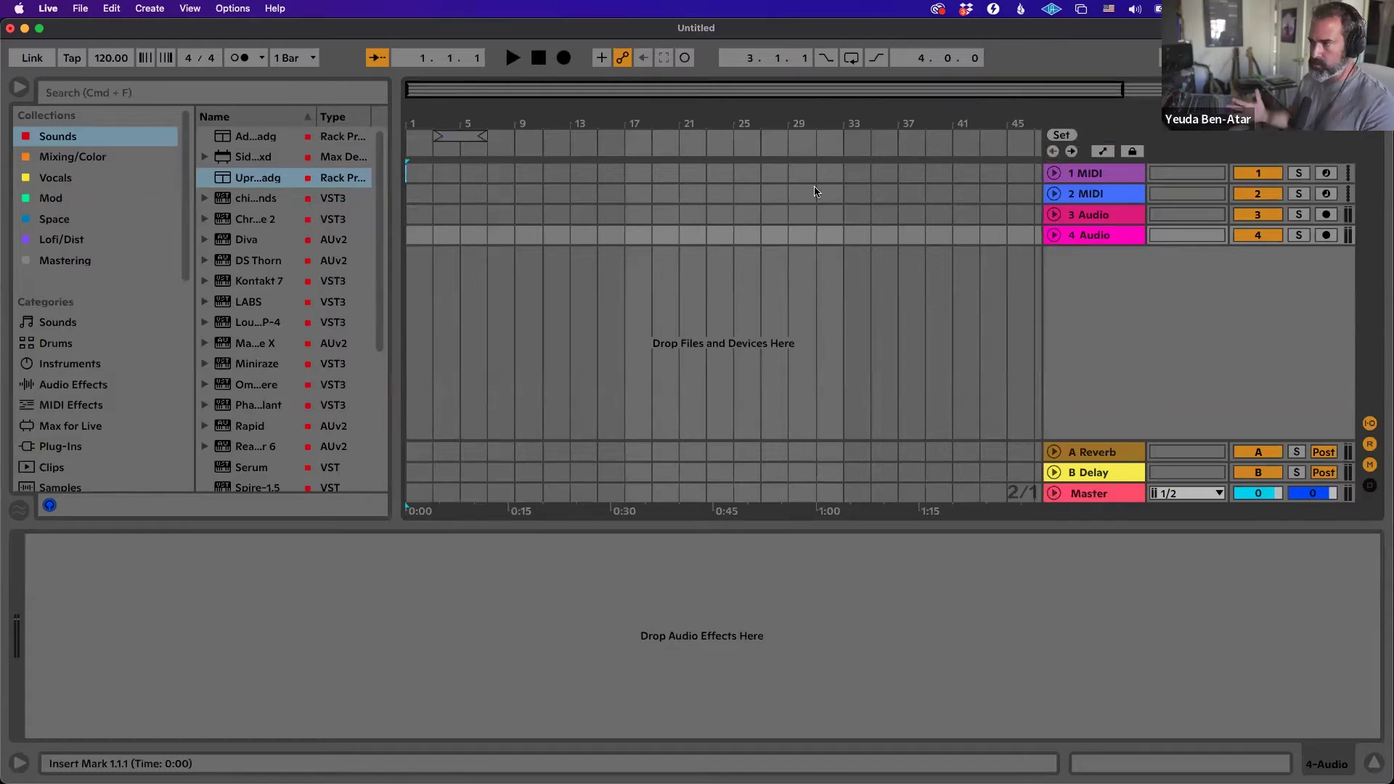
{"action": "key", "text": "Tab"}
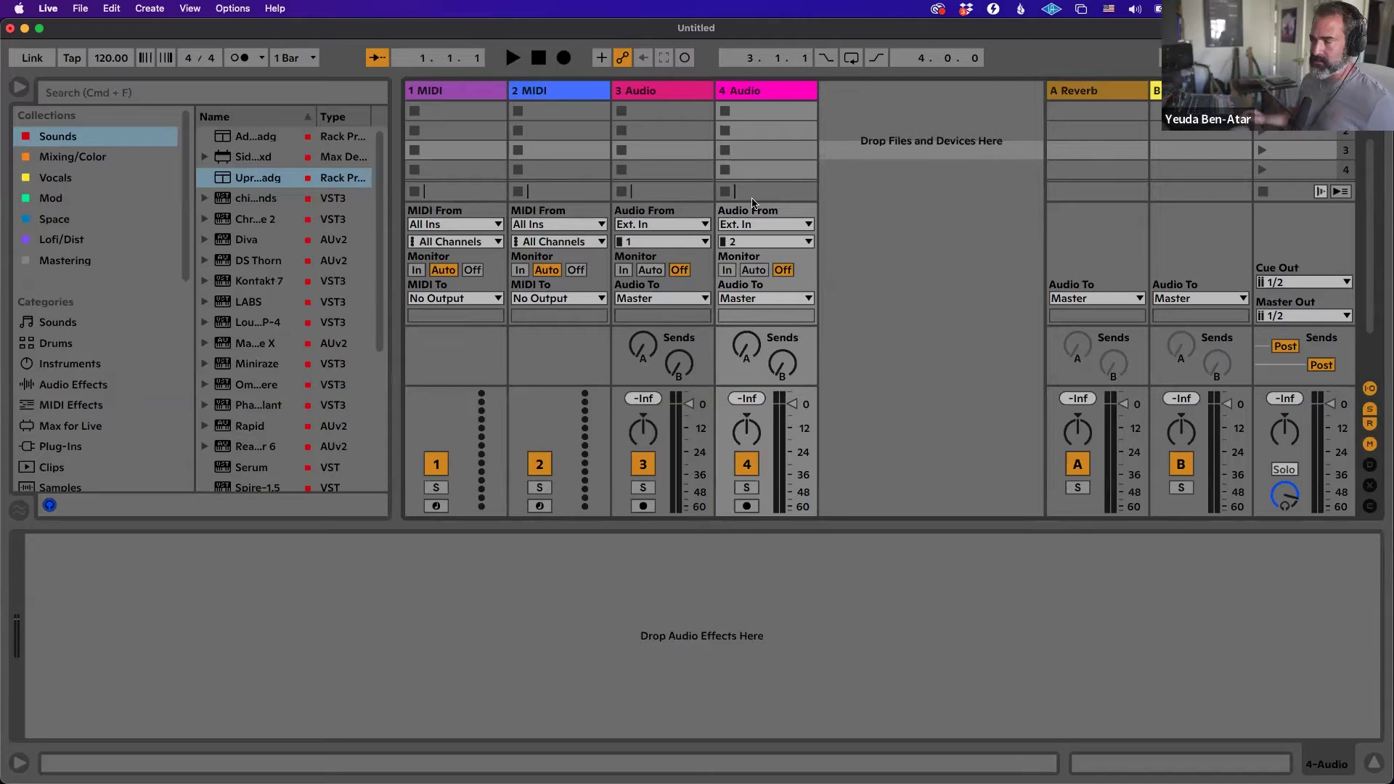
{"action": "scroll", "coordinate": [90, 226], "scroll_direction": "down", "scroll_amount": 3}
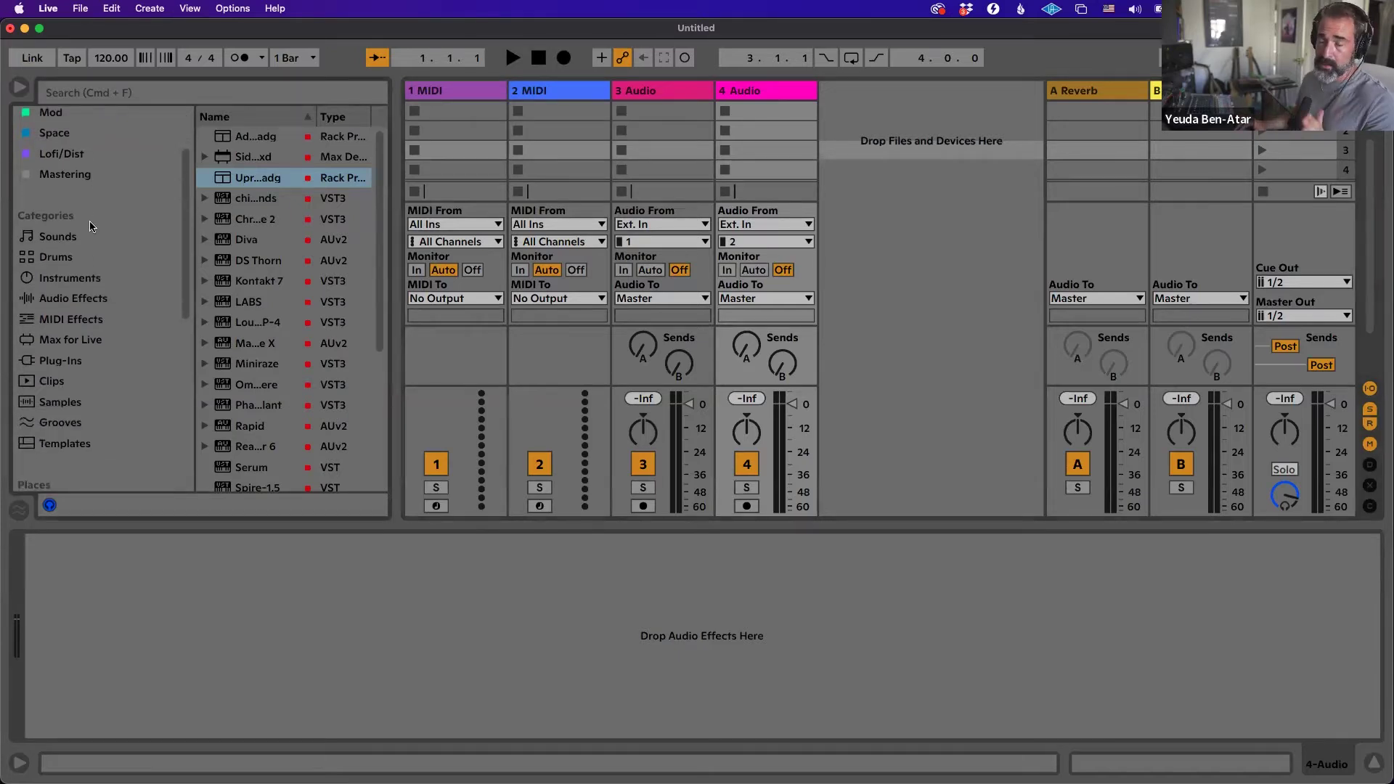
{"action": "left_click", "coordinate": [82, 341]}
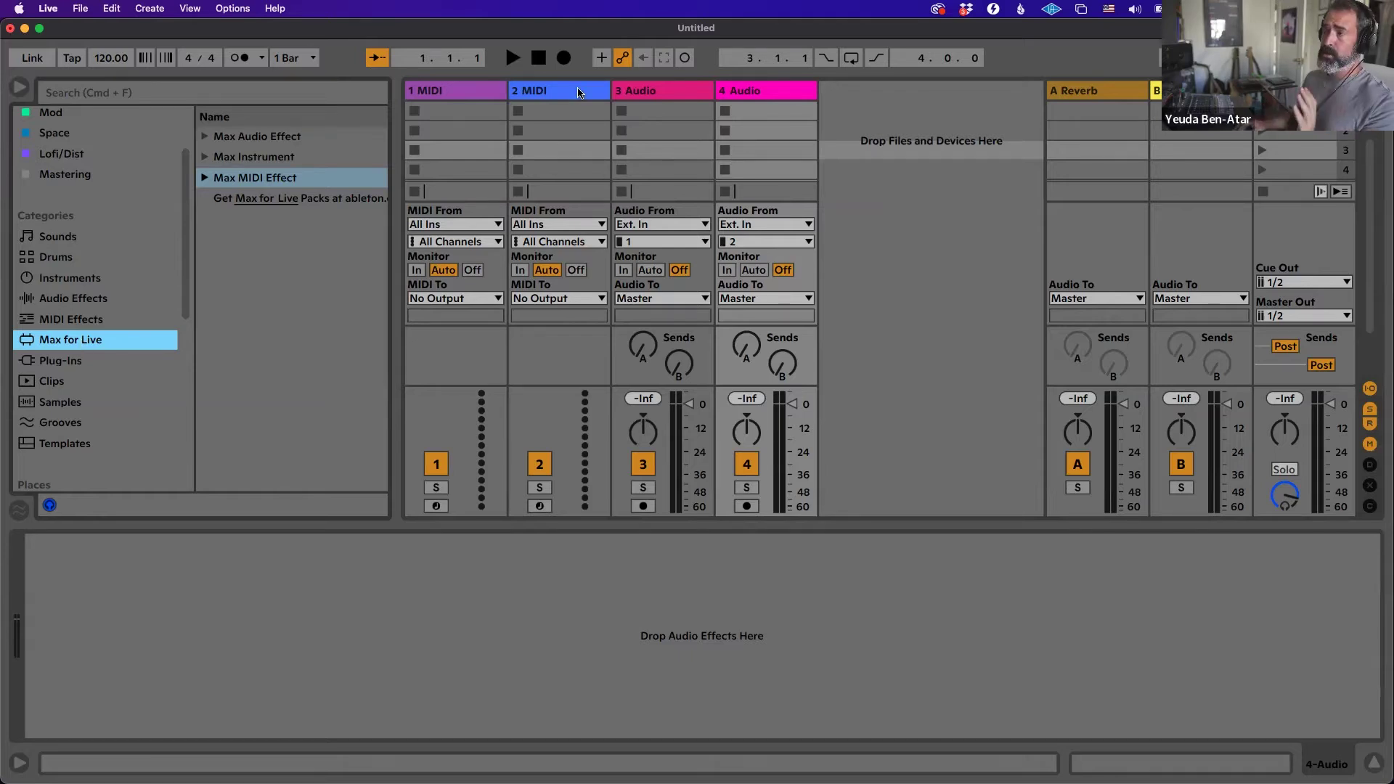
Delete the two MIDI tracks and the 3 Audio track.
{"action": "left_click", "coordinate": [631, 90]}
{"action": "left_click", "coordinate": [559, 90]}
{"action": "left_click", "coordinate": [464, 85]}
{"action": "left_click", "coordinate": [548, 94]}
{"action": "left_click", "coordinate": [487, 94]}
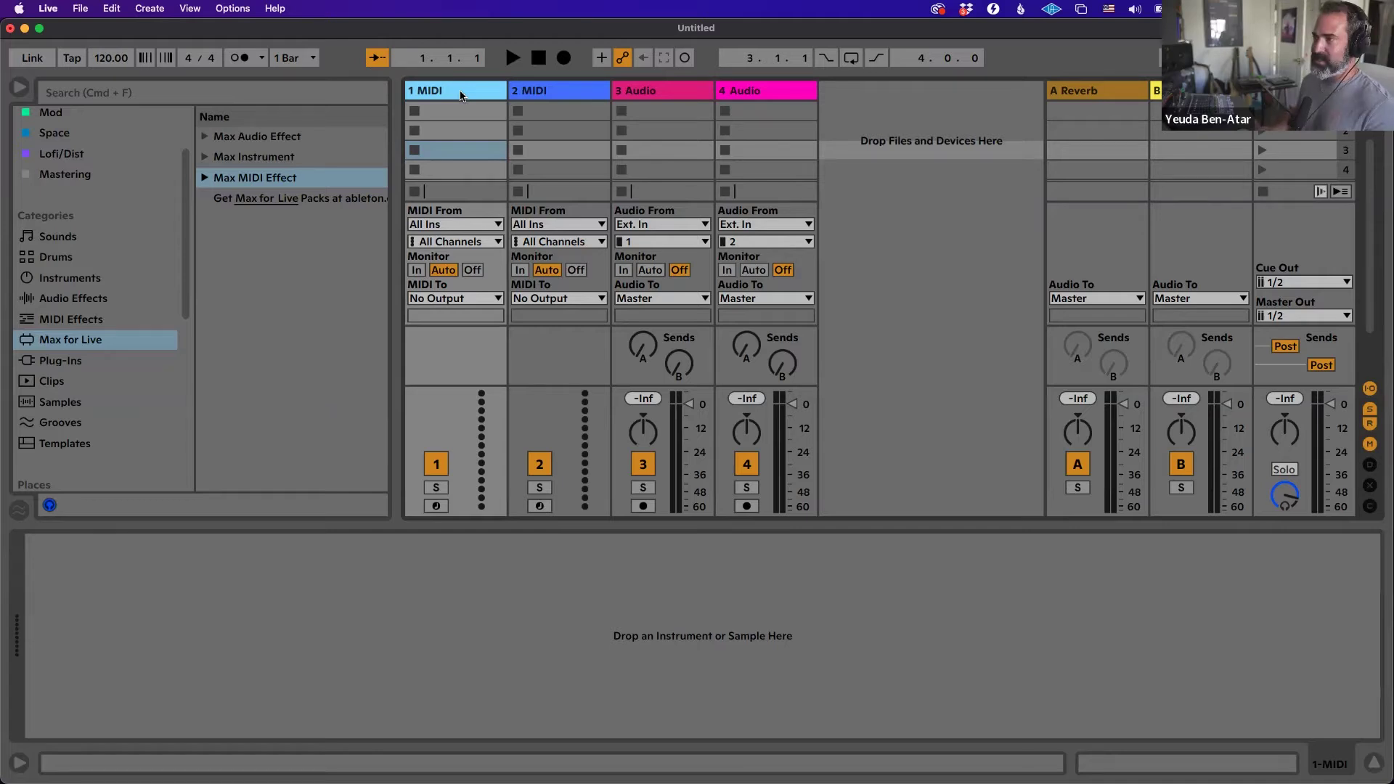
{"action": "key", "text": "BackSpace"}
{"action": "key", "text": "BackSpace"}
{"action": "key", "text": "BackSpace"}
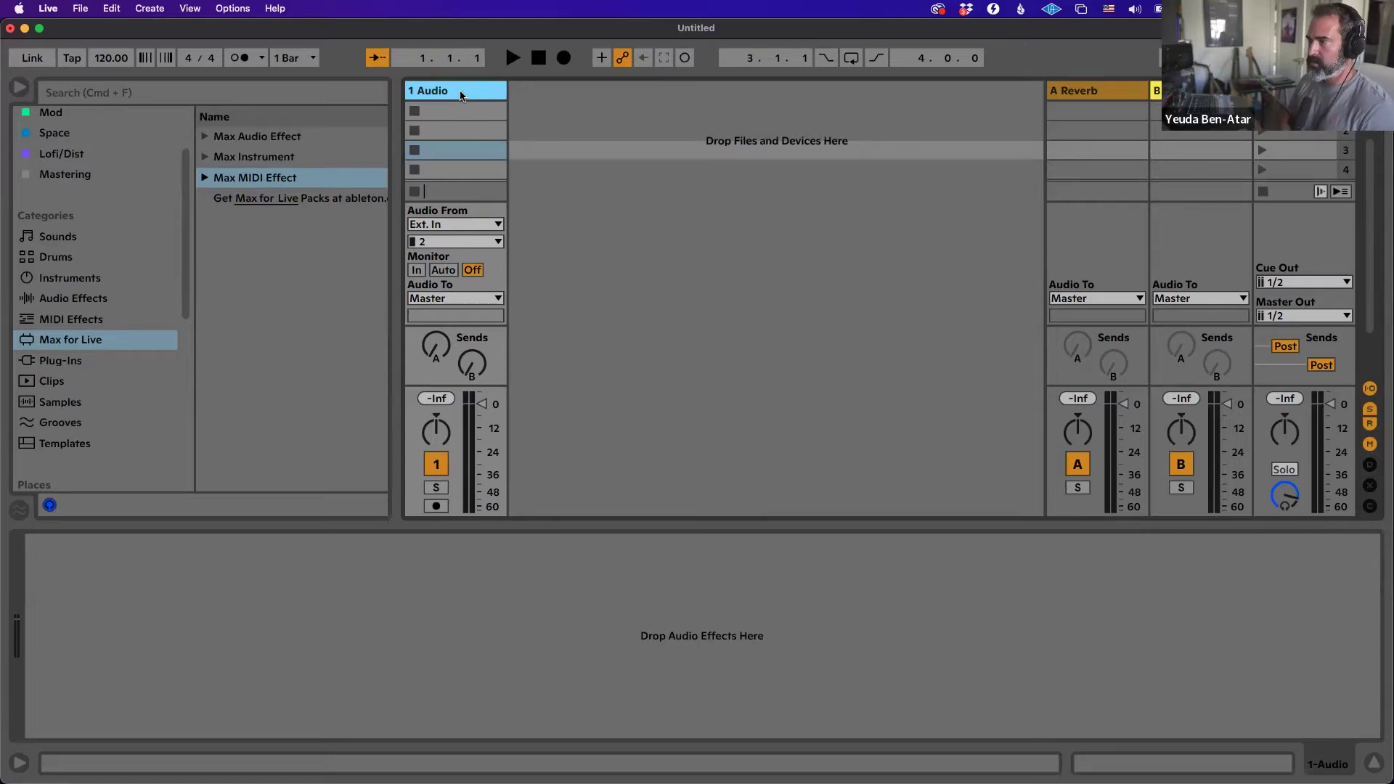
Undo the deletion of the three tracks.
{"action": "key", "text": "super+z"}
{"action": "key", "text": "super+z"}
{"action": "key", "text": "super+z"}
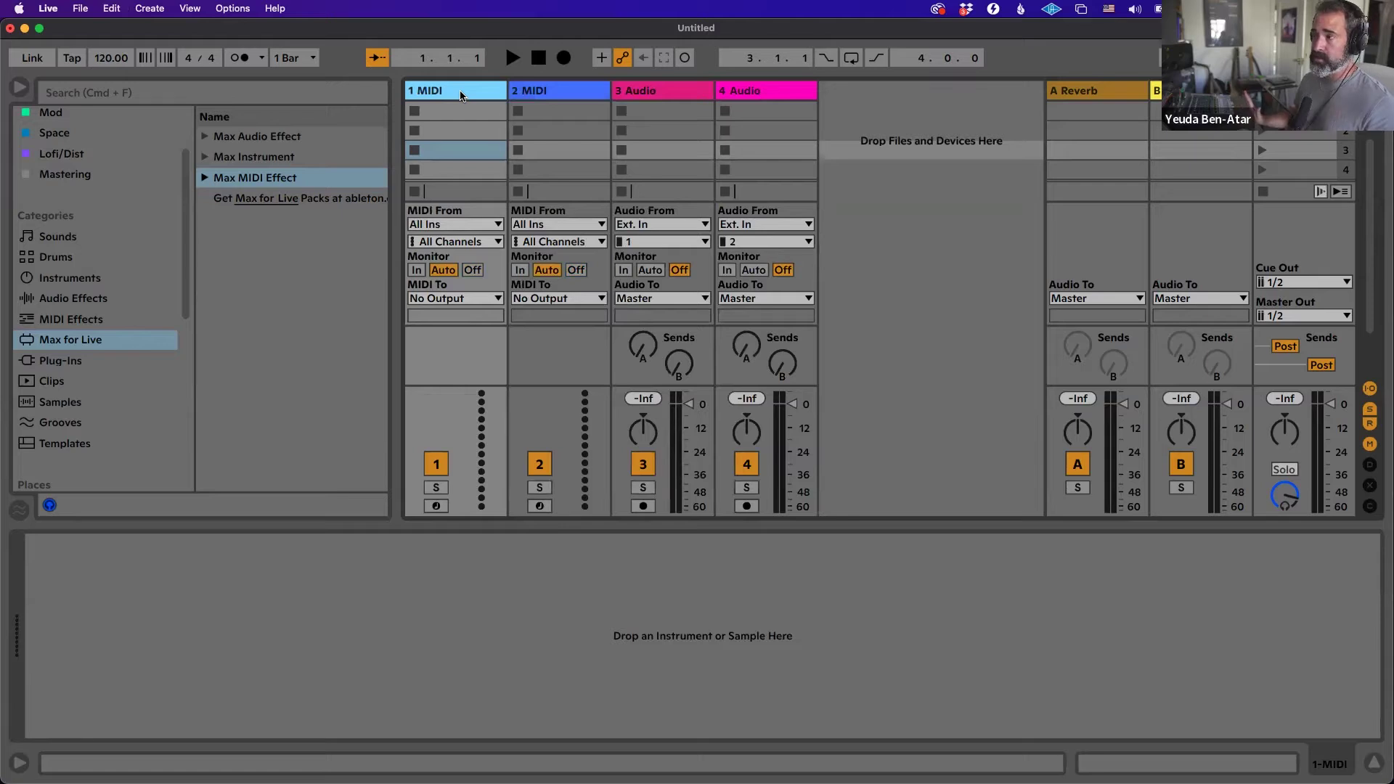
Select the two MIDI tracks and the two audio tracks in turn to compare the track types.
{"action": "left_click", "coordinate": [82, 9]}
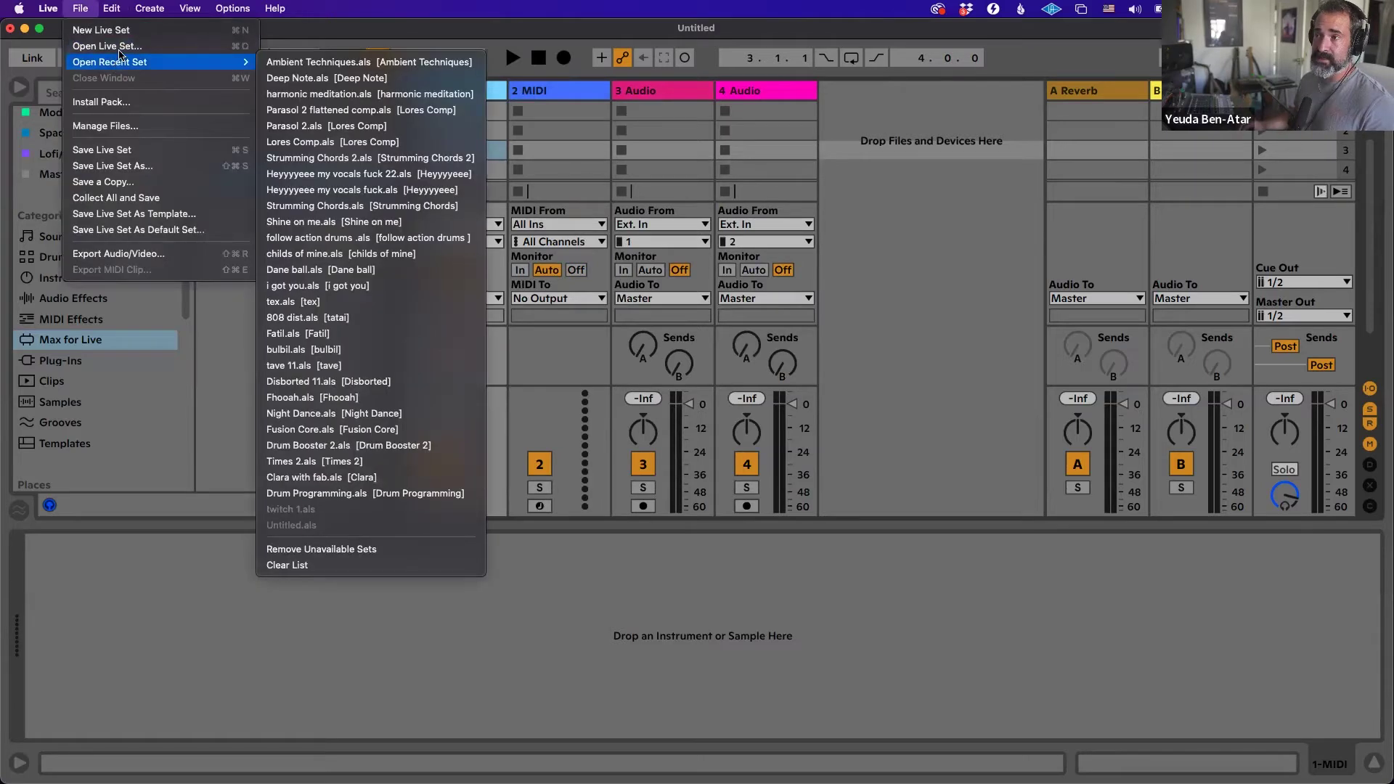
{"action": "key", "text": "Escape"}
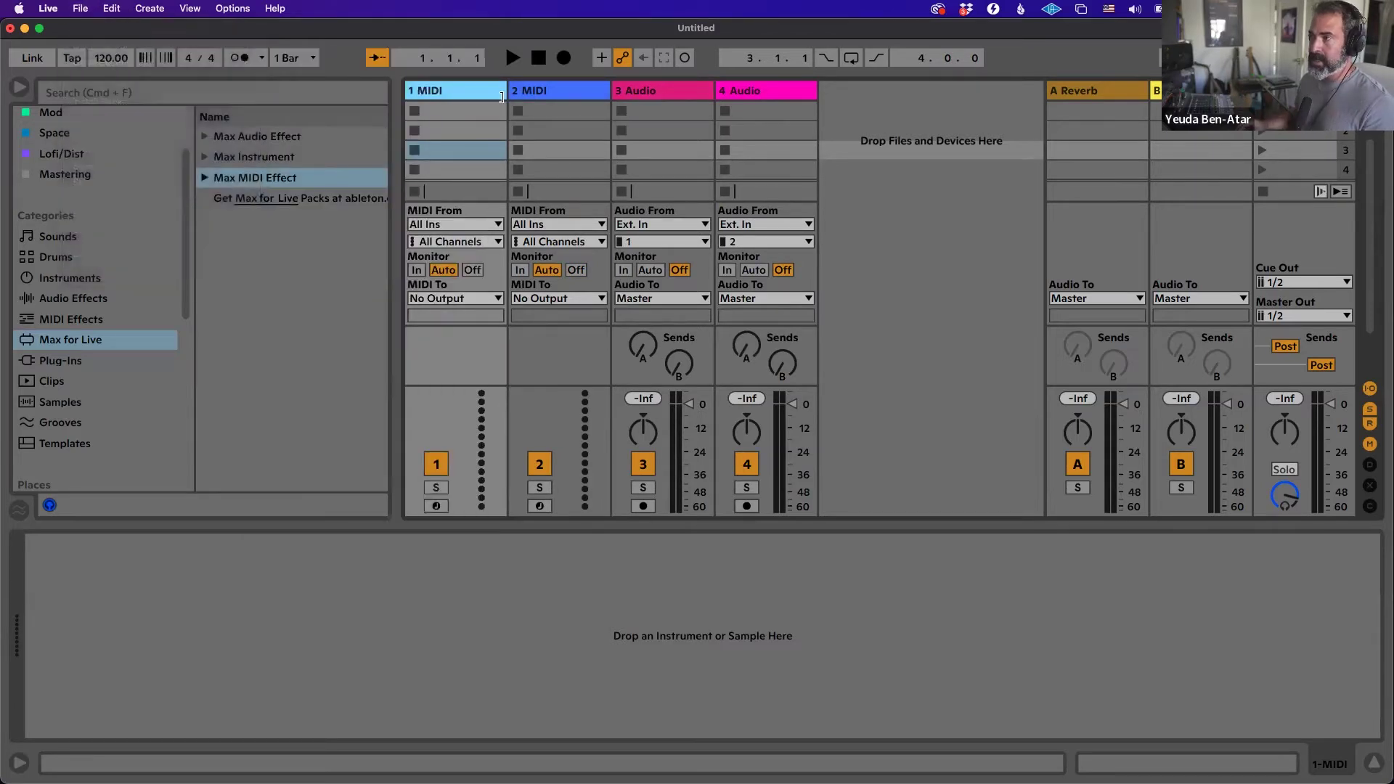
{"action": "left_click", "coordinate": [547, 91]}
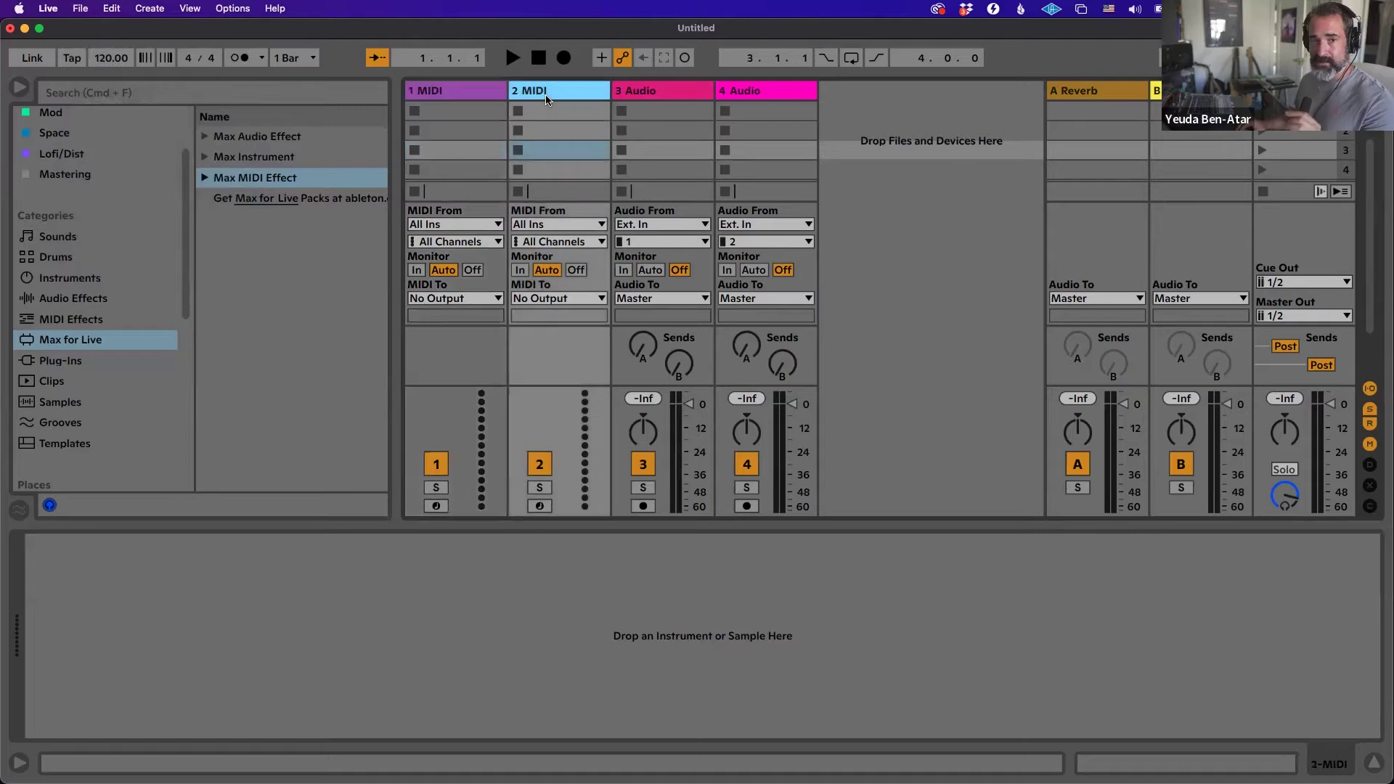
{"action": "left_click", "coordinate": [484, 93]}
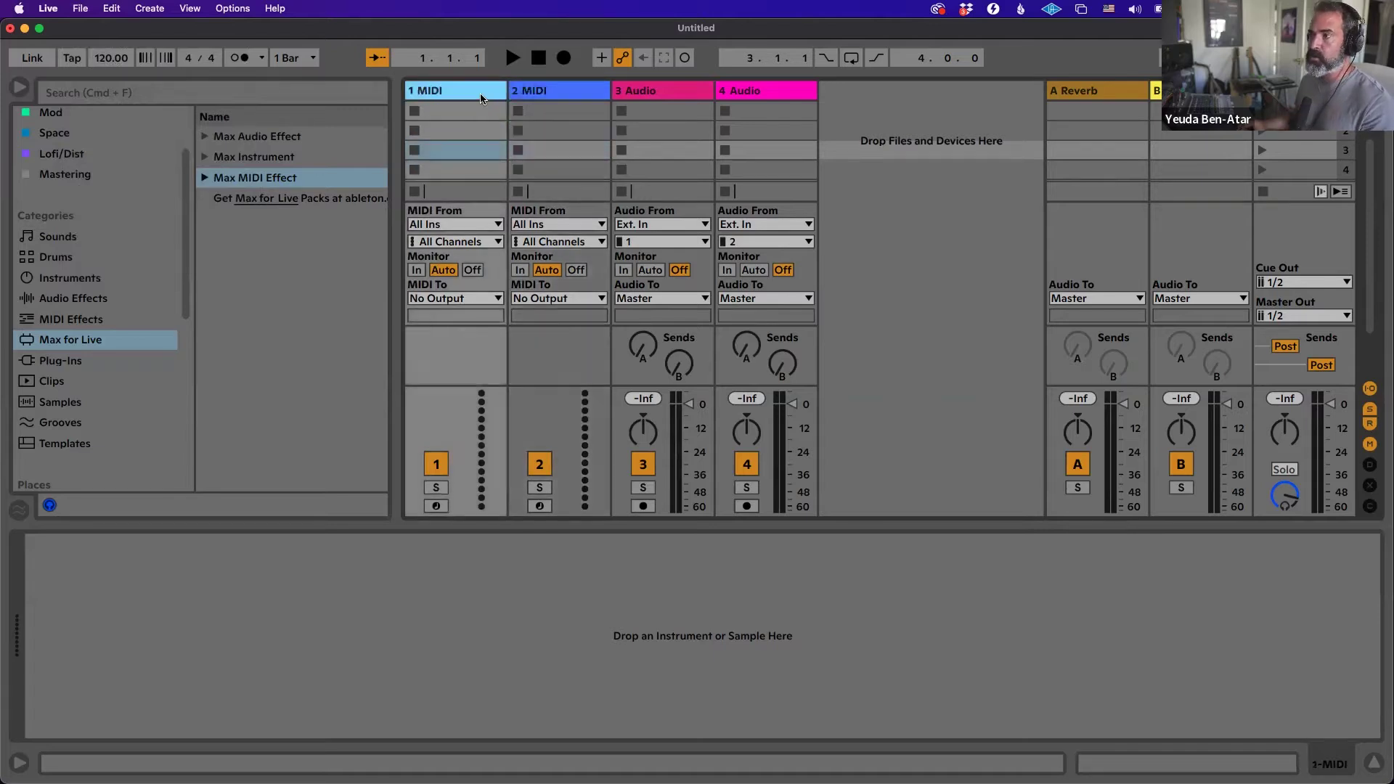
{"action": "left_click", "coordinate": [537, 93]}
{"action": "left_click", "coordinate": [485, 93]}
{"action": "left_click", "coordinate": [535, 93]}
{"action": "left_click", "coordinate": [483, 93]}
{"action": "left_click", "coordinate": [536, 92]}
{"action": "left_click", "coordinate": [628, 92]}
{"action": "left_click", "coordinate": [738, 93]}
{"action": "left_click", "coordinate": [635, 93]}
{"action": "left_click", "coordinate": [750, 93]}
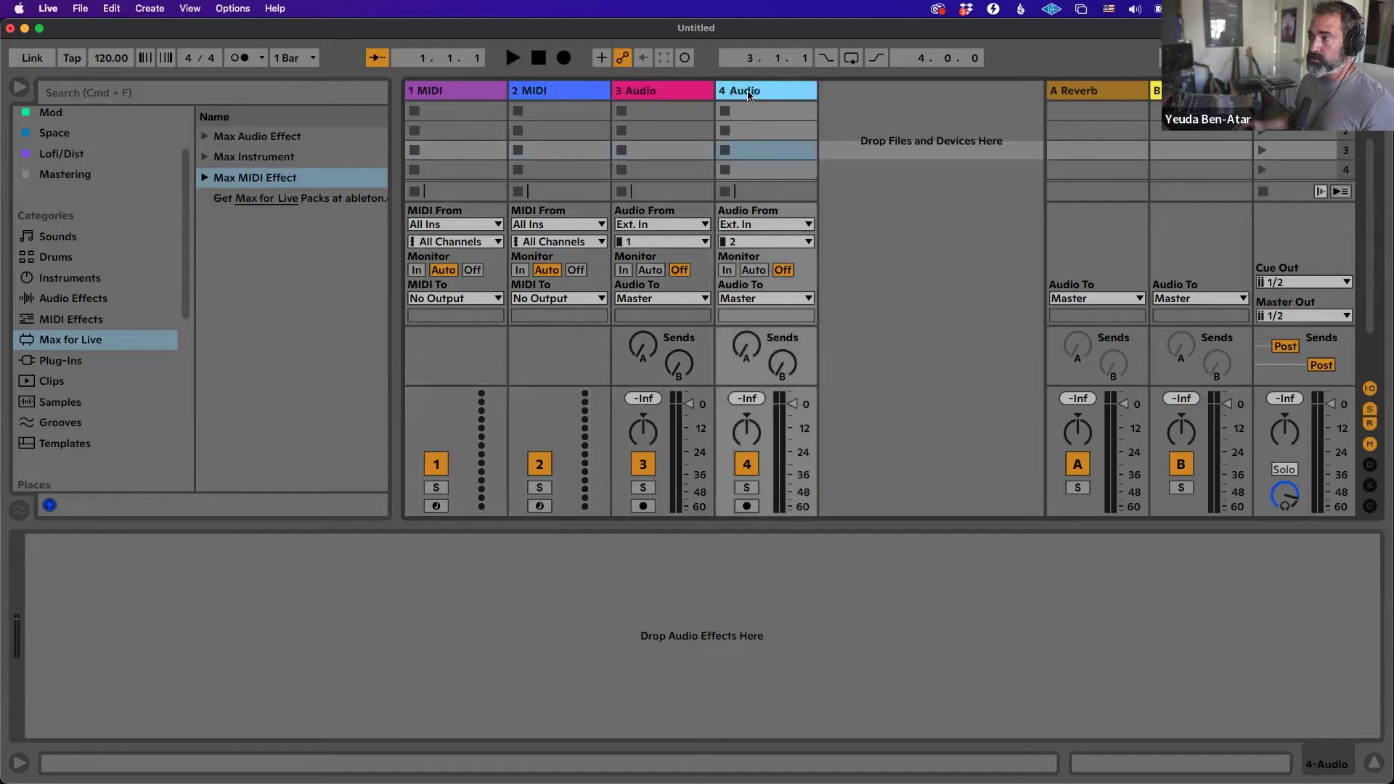
{"action": "left_click", "coordinate": [669, 93]}
Insert a new return track after A Reverb and delete it again.
{"action": "left_click", "coordinate": [1096, 95]}
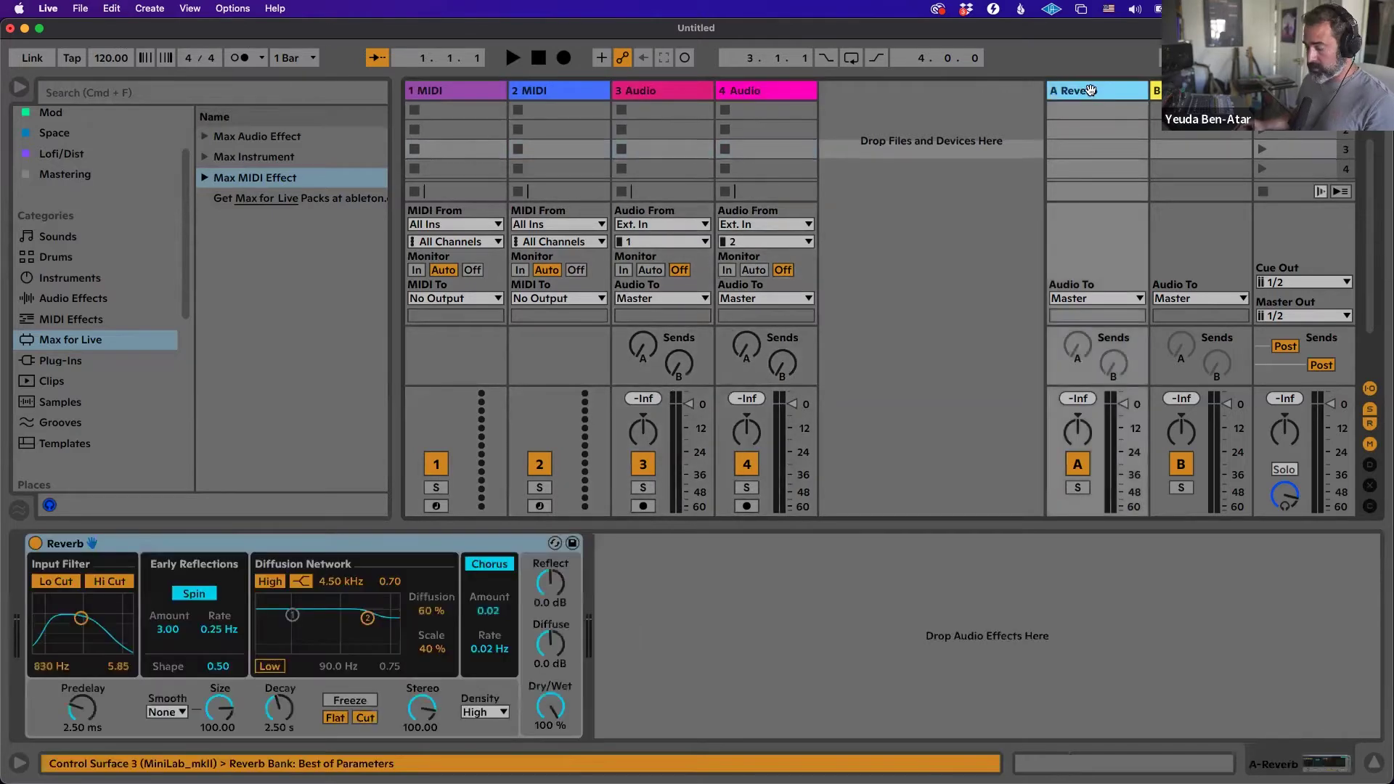
{"action": "key", "text": "super+alt+t"}
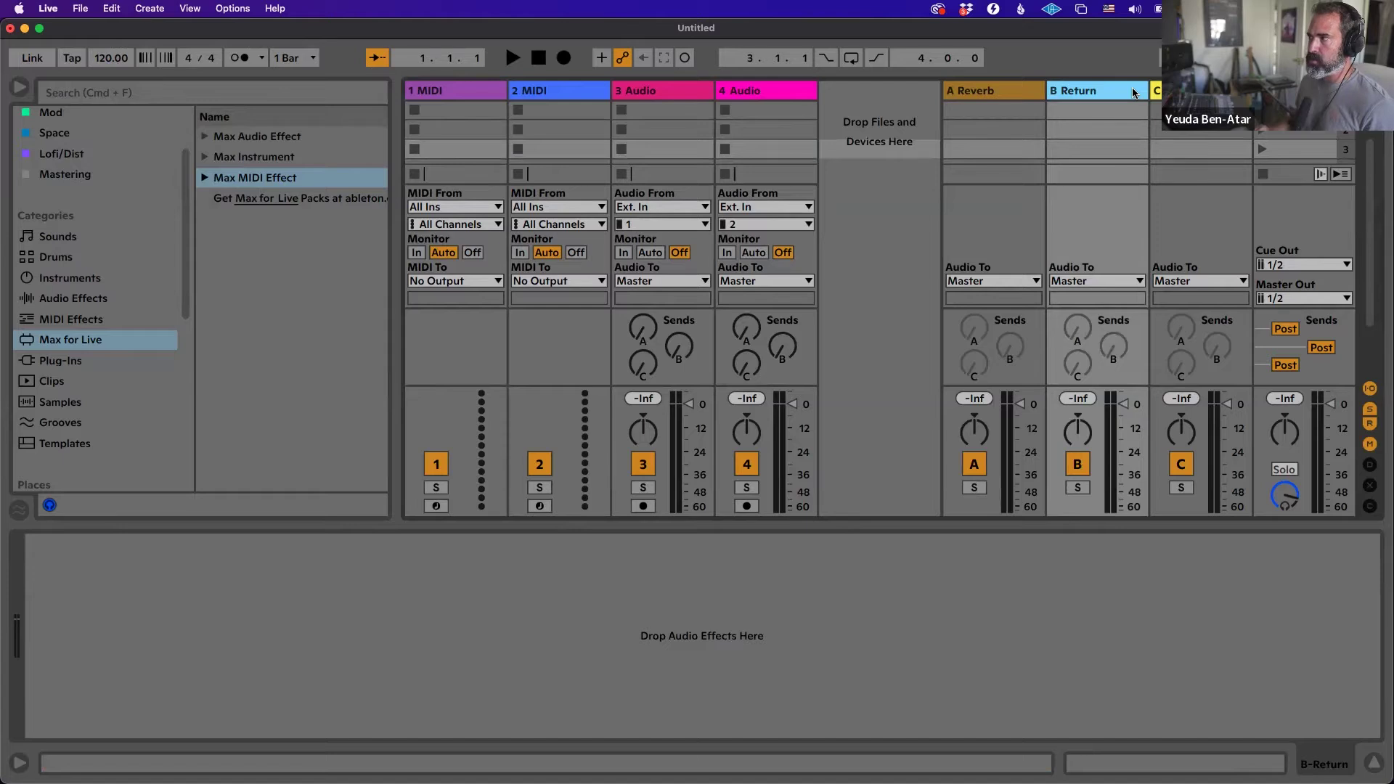
{"action": "key", "text": "Delete"}
Select the Master track and view the track insertion options for the empty area beside 4 Audio.
{"action": "left_click", "coordinate": [1303, 232]}
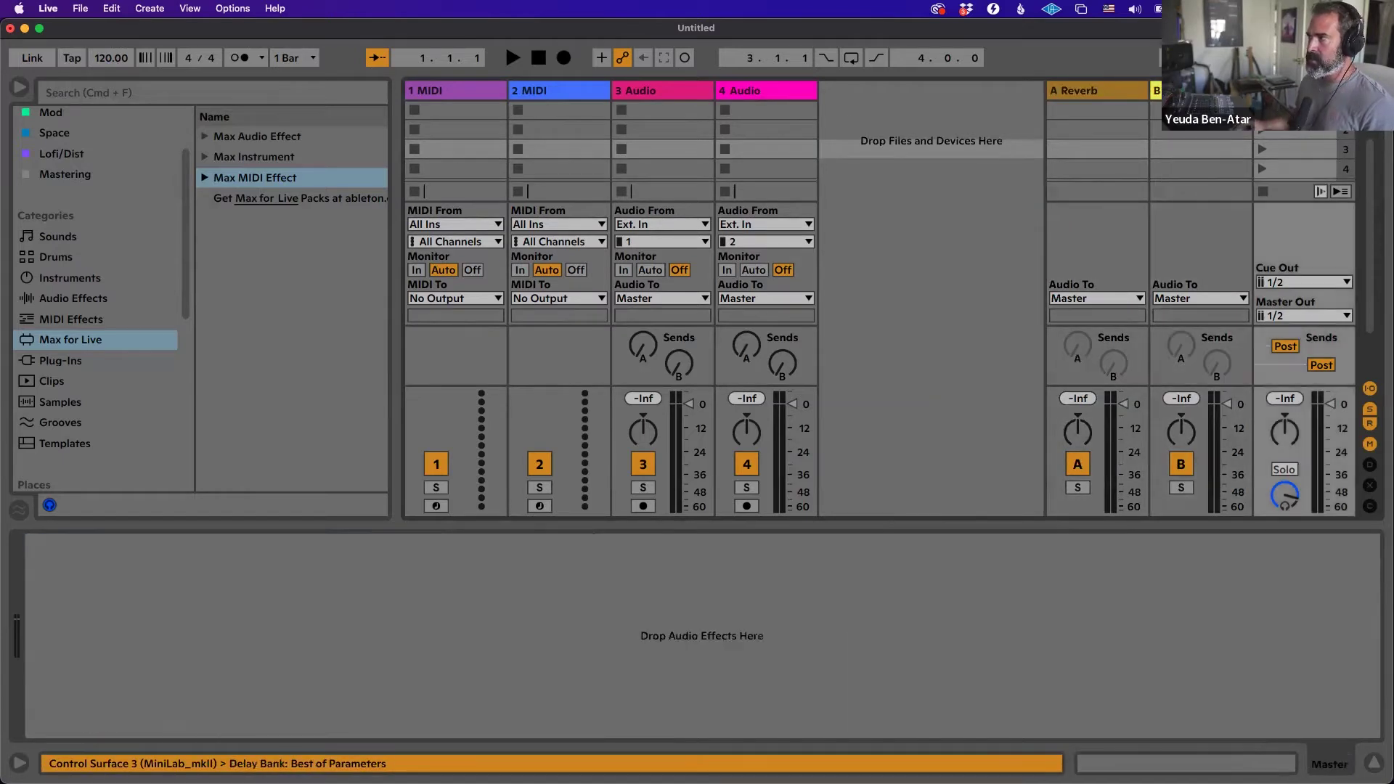
{"action": "right_click", "coordinate": [926, 99]}
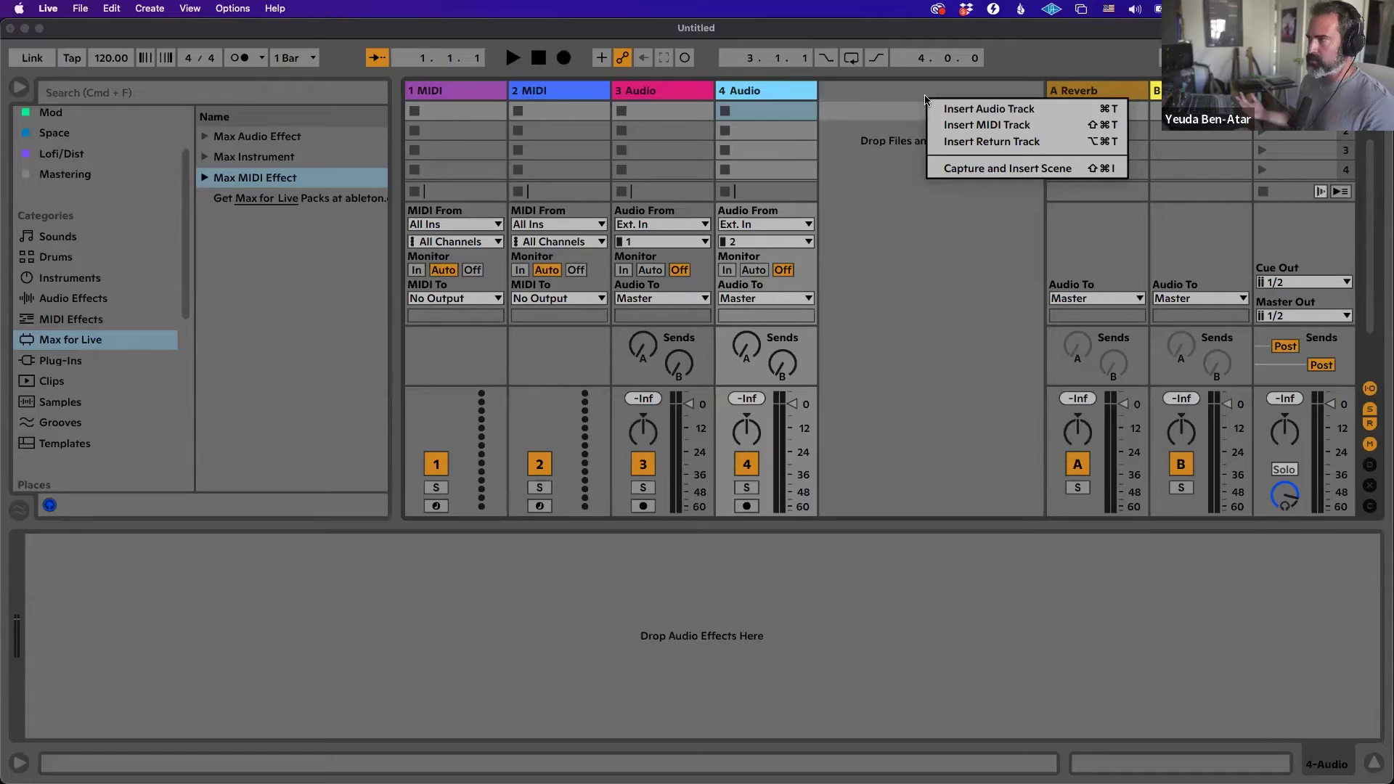
{"action": "left_click", "coordinate": [860, 109]}
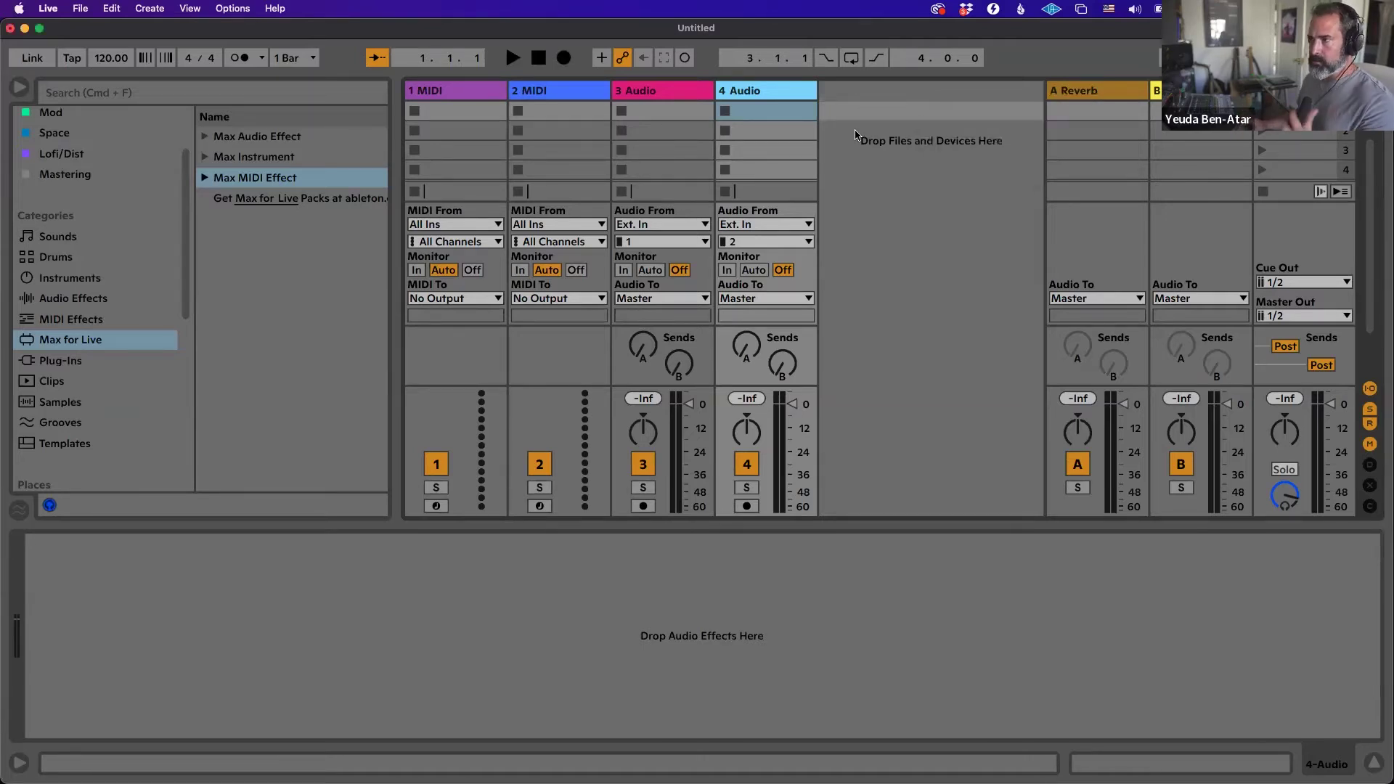
Delete the tracks 1 MIDI, 2 MIDI and 3 Audio so that only one audio track is left.
{"action": "left_click", "coordinate": [451, 93]}
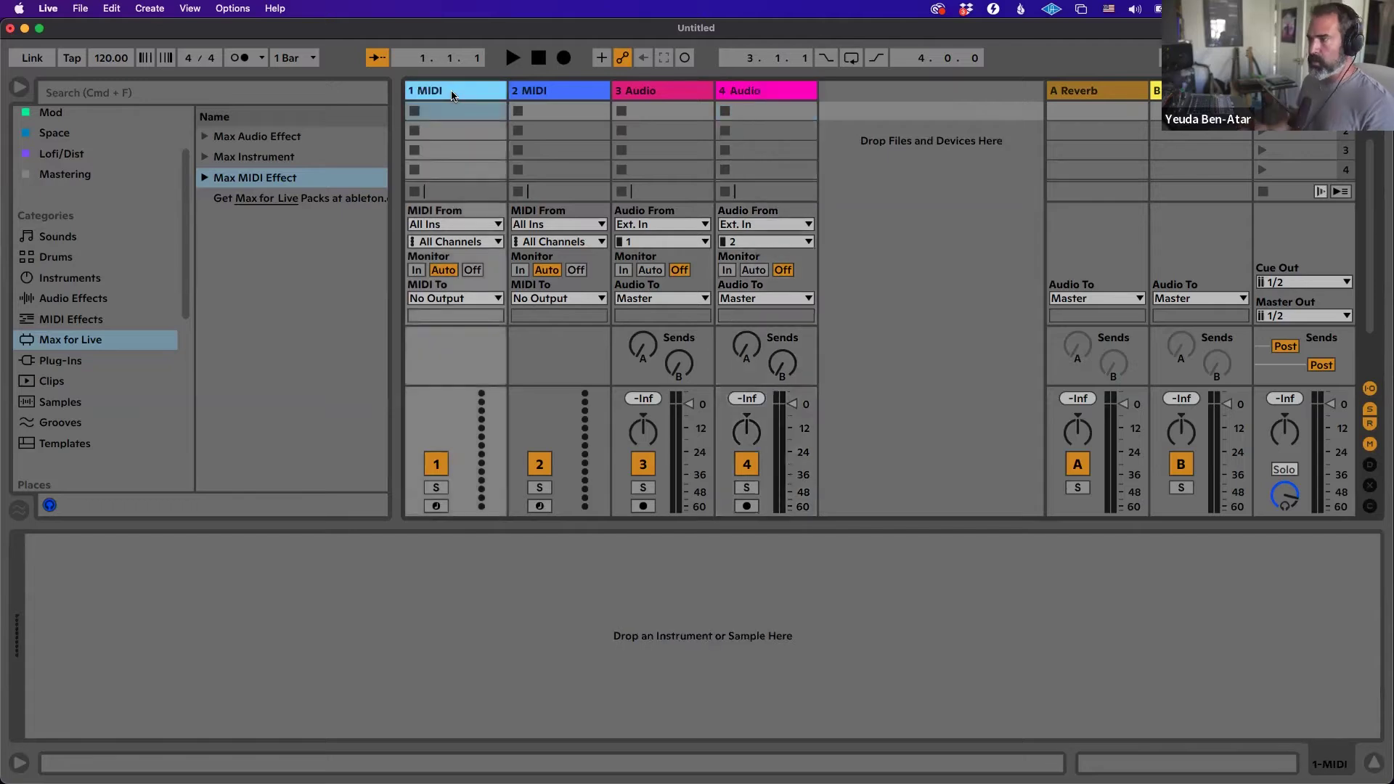
{"action": "key", "text": "BackSpace"}
{"action": "key", "text": "BackSpace"}
{"action": "key", "text": "BackSpace"}
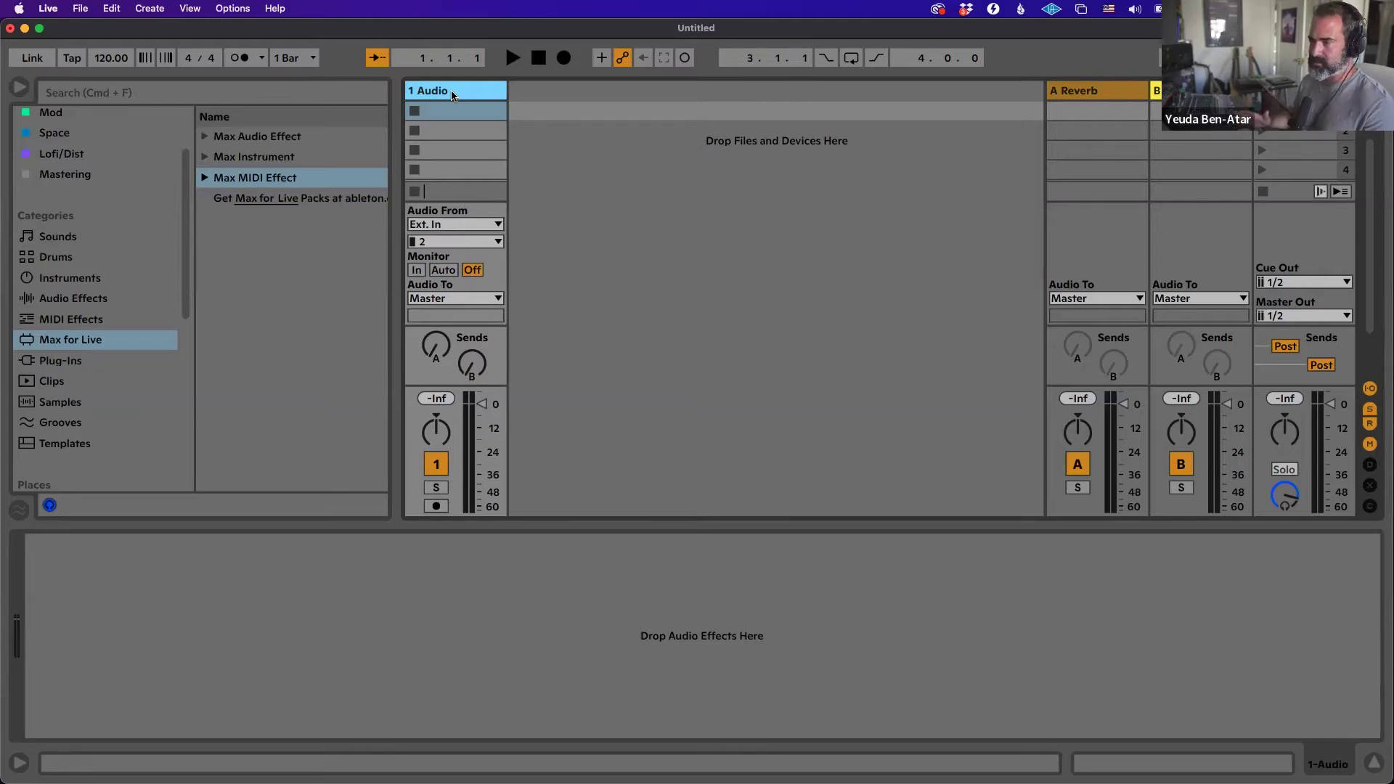
Show the installed Packs in the browser and widen it so the full pack names fit.
{"action": "left_click", "coordinate": [149, 267]}
{"action": "scroll", "coordinate": [149, 268], "scroll_direction": "down", "scroll_amount": 5}
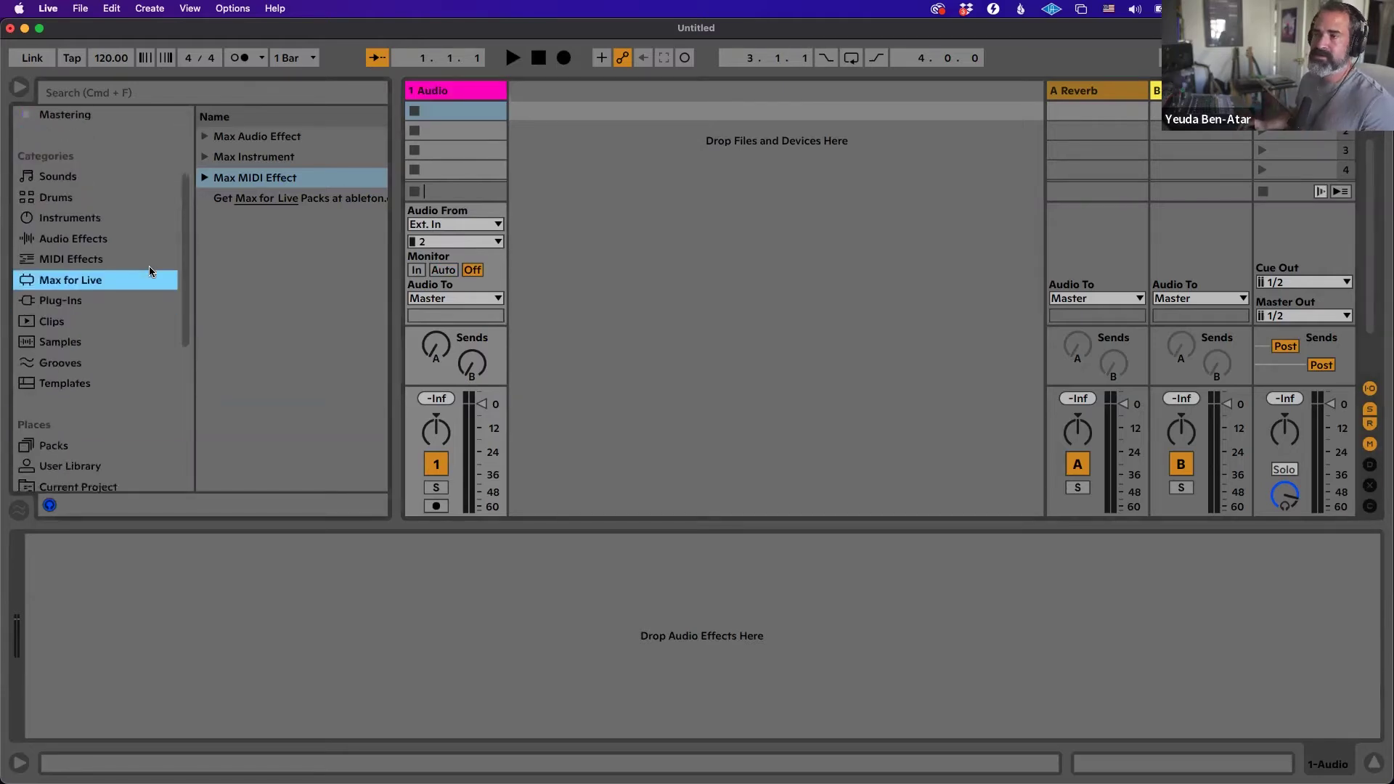
{"action": "scroll", "coordinate": [149, 271], "scroll_direction": "down", "scroll_amount": 2}
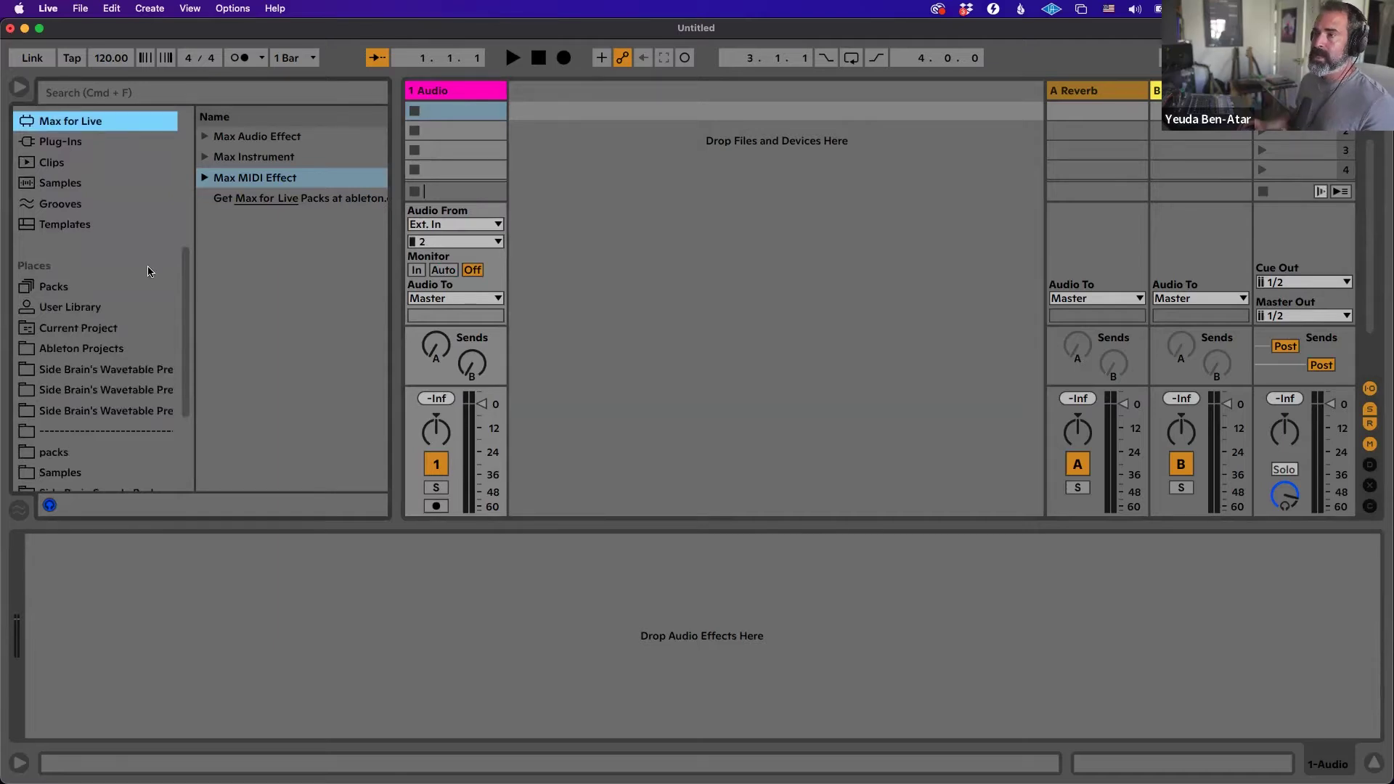
{"action": "left_click", "coordinate": [54, 288]}
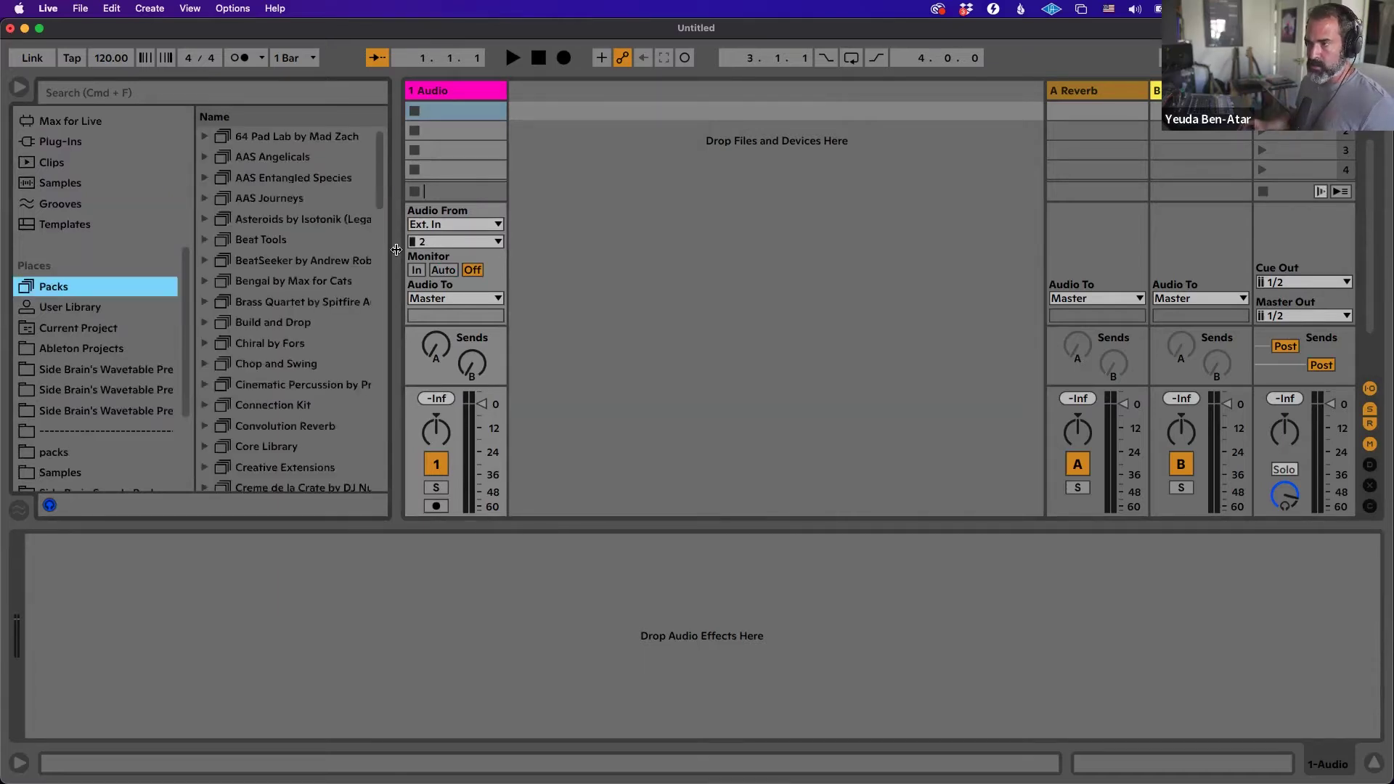
{"action": "left_click_drag", "start_coordinate": [396, 250], "coordinate": [503, 247]}
Look through the list of installed packs in the browser.
{"action": "scroll", "coordinate": [323, 242], "scroll_direction": "down", "scroll_amount": 3}
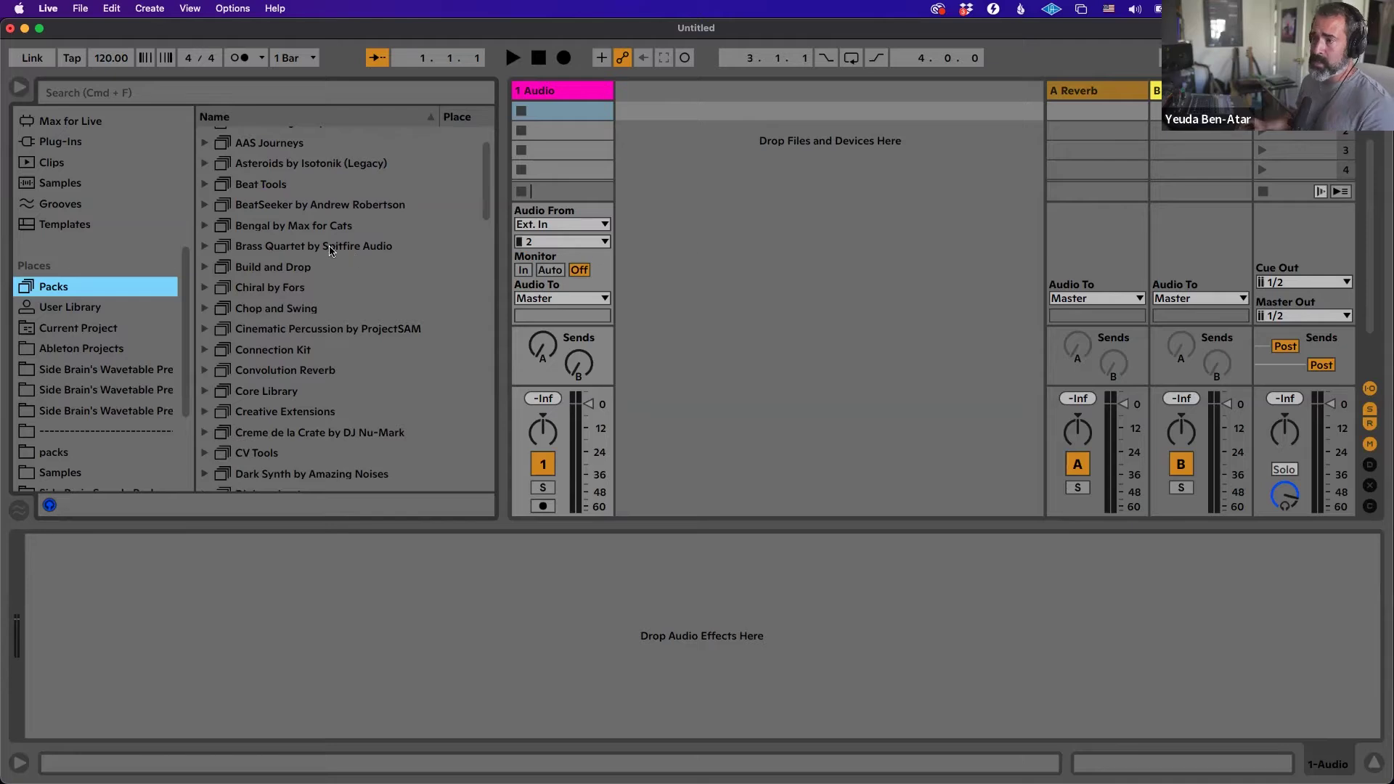
{"action": "scroll", "coordinate": [334, 251], "scroll_direction": "down", "scroll_amount": 3}
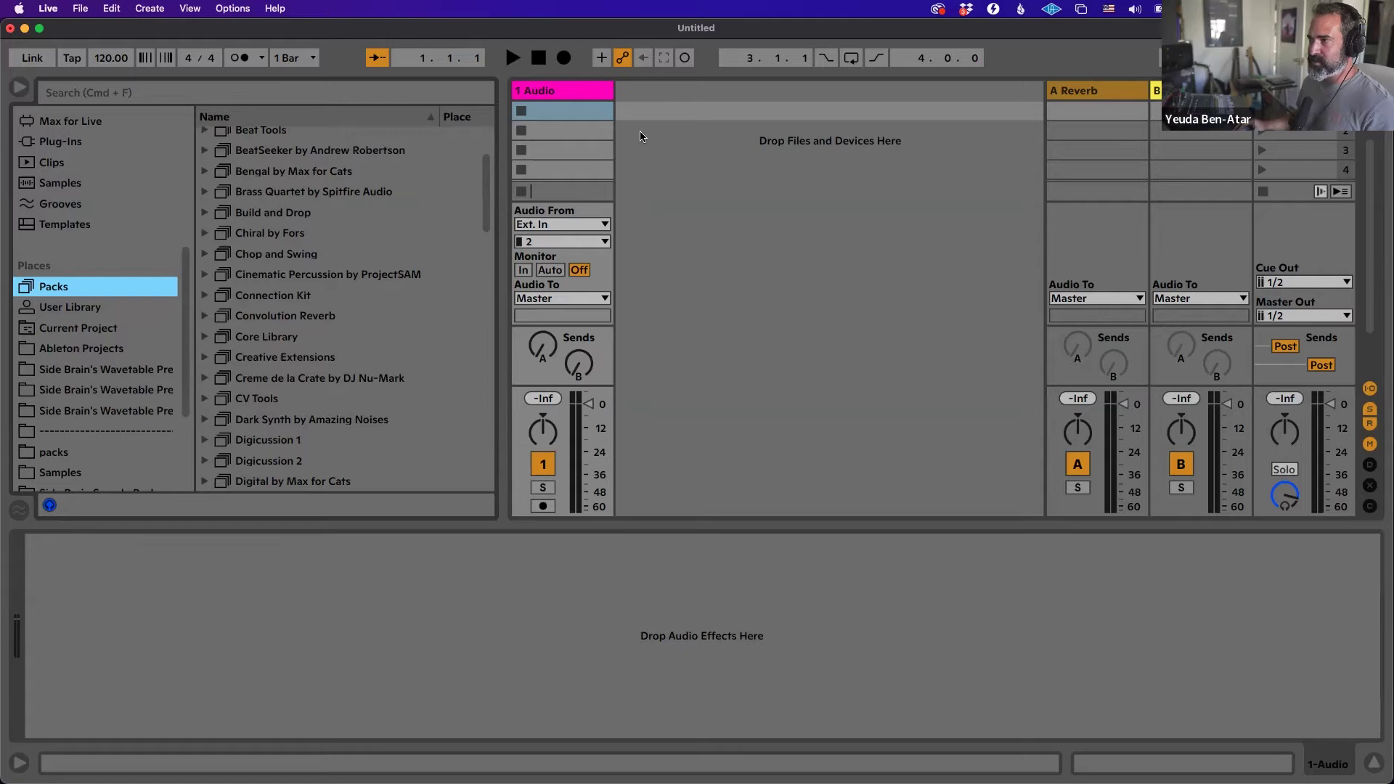
{"action": "scroll", "coordinate": [266, 234], "scroll_direction": "down", "scroll_amount": 1}
{"action": "scroll", "coordinate": [267, 234], "scroll_direction": "up", "scroll_amount": 5}
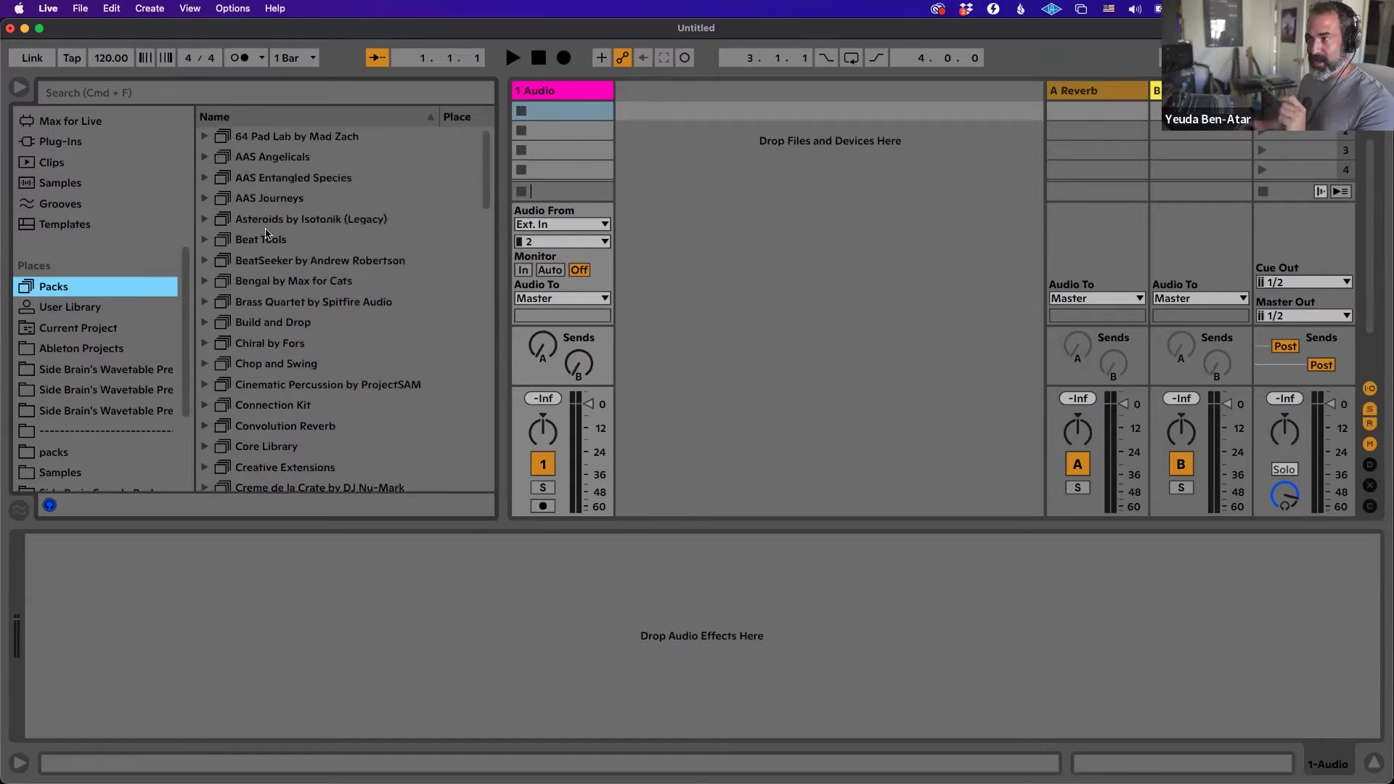
{"action": "scroll", "coordinate": [266, 233], "scroll_direction": "down", "scroll_amount": 5}
{"action": "scroll", "coordinate": [266, 233], "scroll_direction": "up", "scroll_amount": 5}
{"action": "scroll", "coordinate": [267, 233], "scroll_direction": "down", "scroll_amount": 2}
{"action": "scroll", "coordinate": [266, 233], "scroll_direction": "up", "scroll_amount": 2}
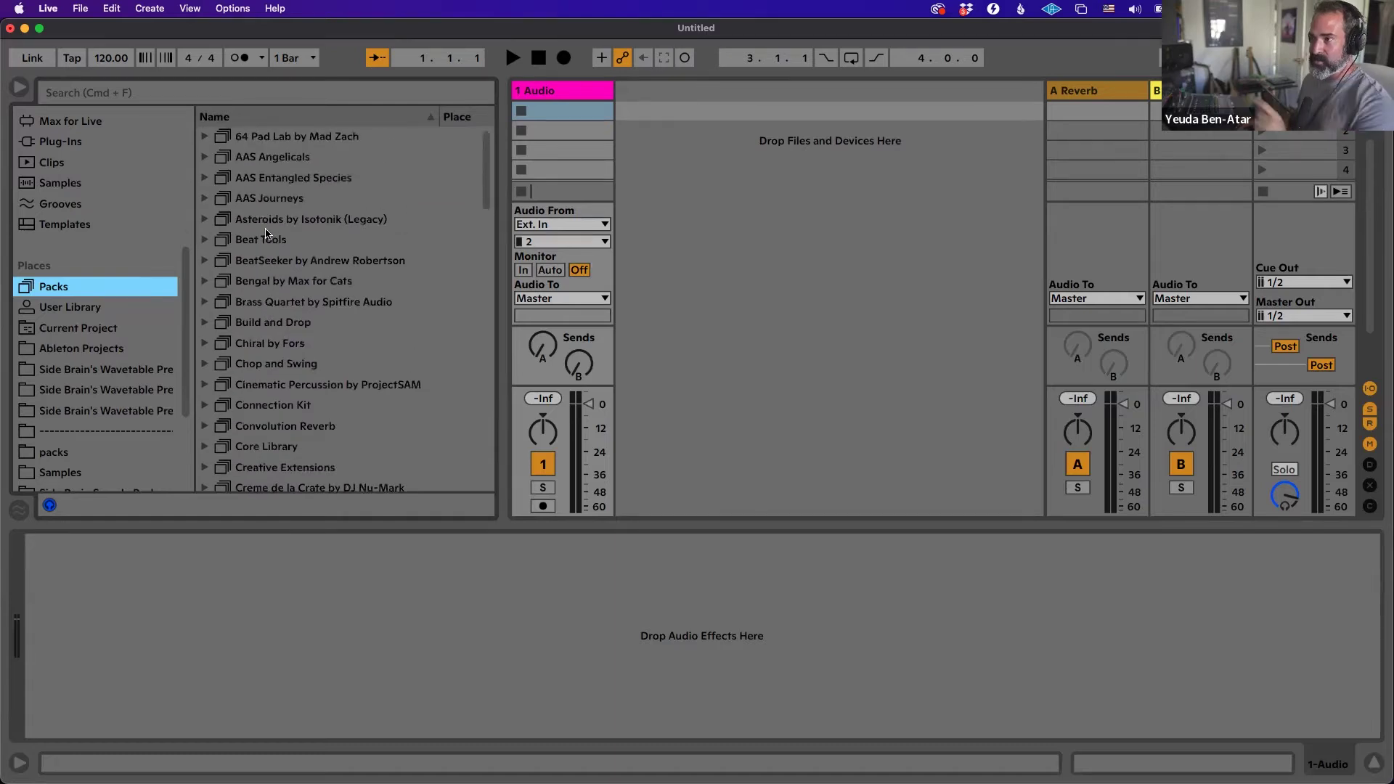
Locate the Core Library among the installed packs and look at the folders it contains.
{"action": "scroll", "coordinate": [269, 233], "scroll_direction": "down", "scroll_amount": 7}
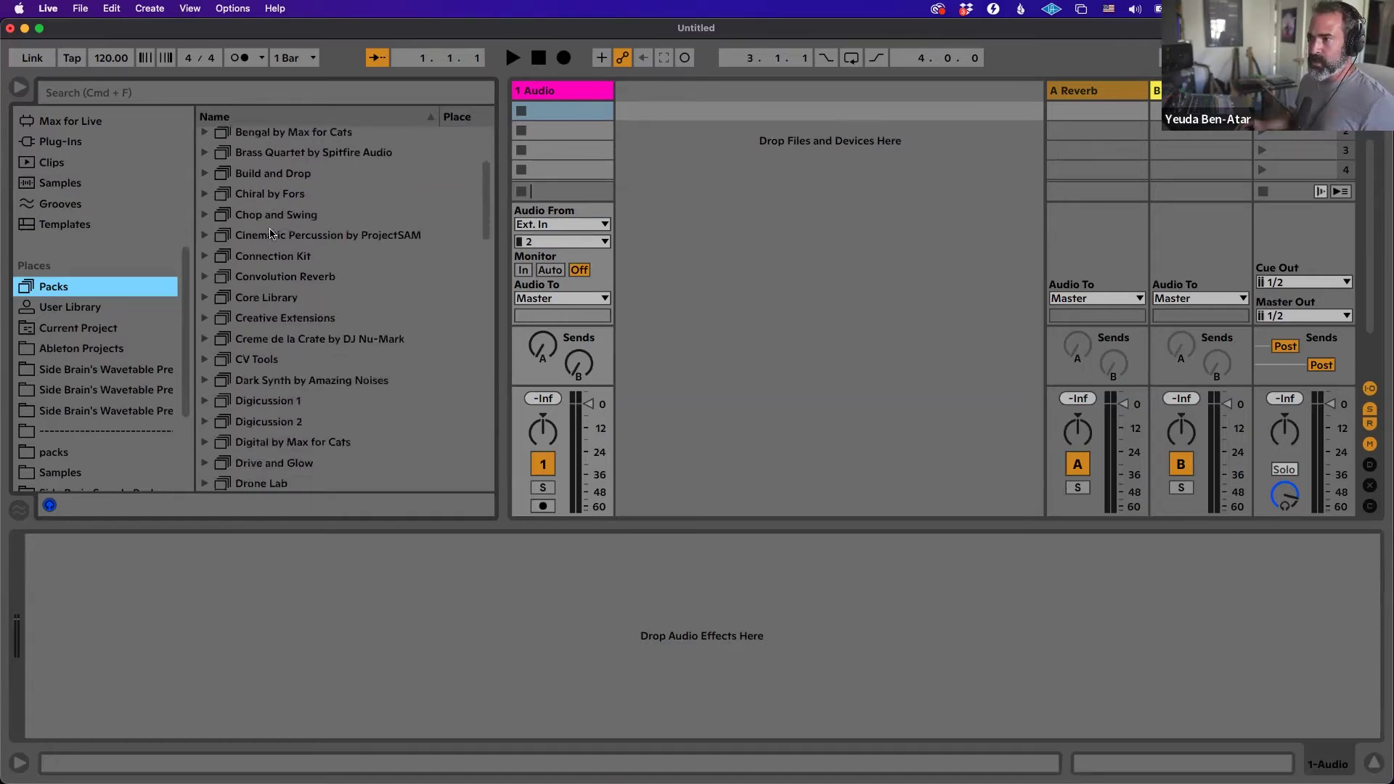
{"action": "scroll", "coordinate": [270, 233], "scroll_direction": "up", "scroll_amount": 4}
{"action": "scroll", "coordinate": [269, 233], "scroll_direction": "down", "scroll_amount": 10}
{"action": "left_click", "coordinate": [253, 187]}
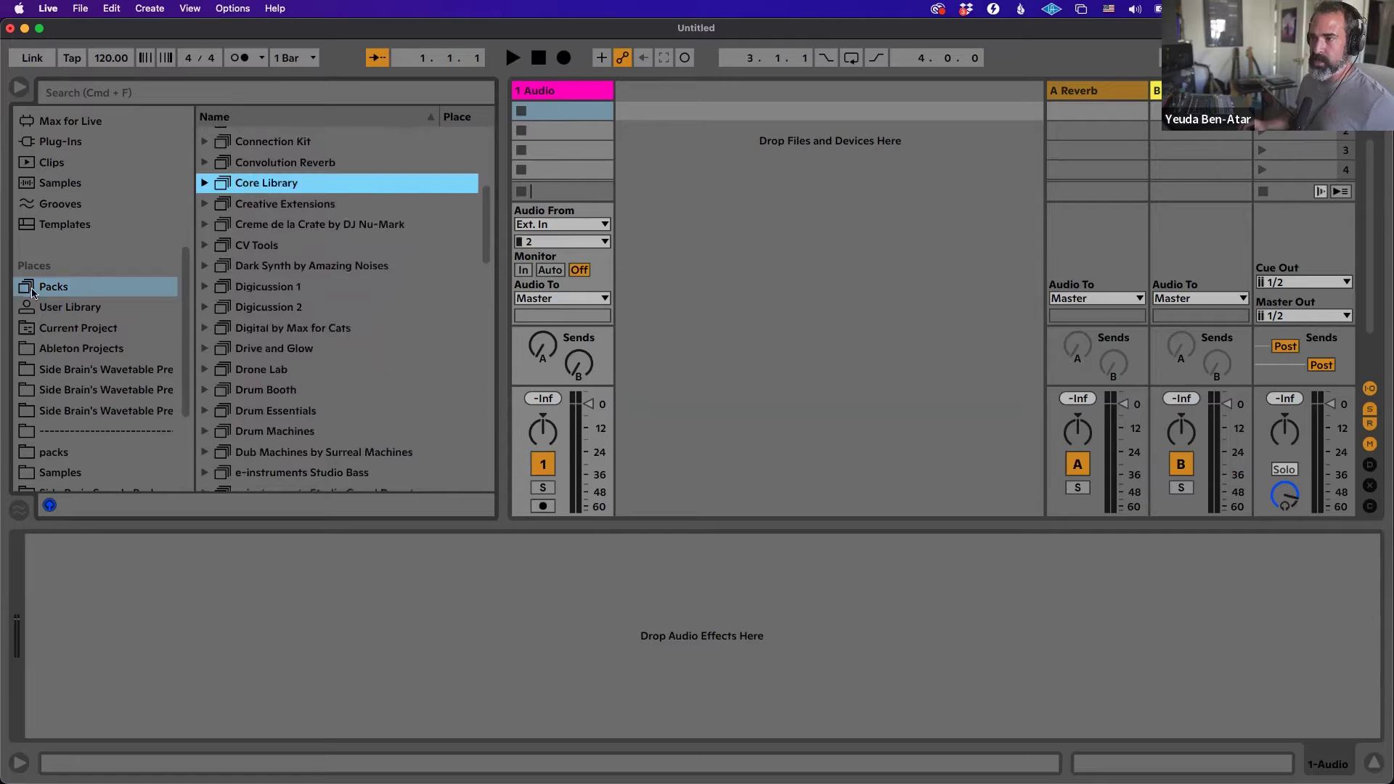
{"action": "left_click", "coordinate": [65, 292]}
{"action": "scroll", "coordinate": [76, 293], "scroll_direction": "up", "scroll_amount": 6}
{"action": "scroll", "coordinate": [76, 293], "scroll_direction": "down", "scroll_amount": 6}
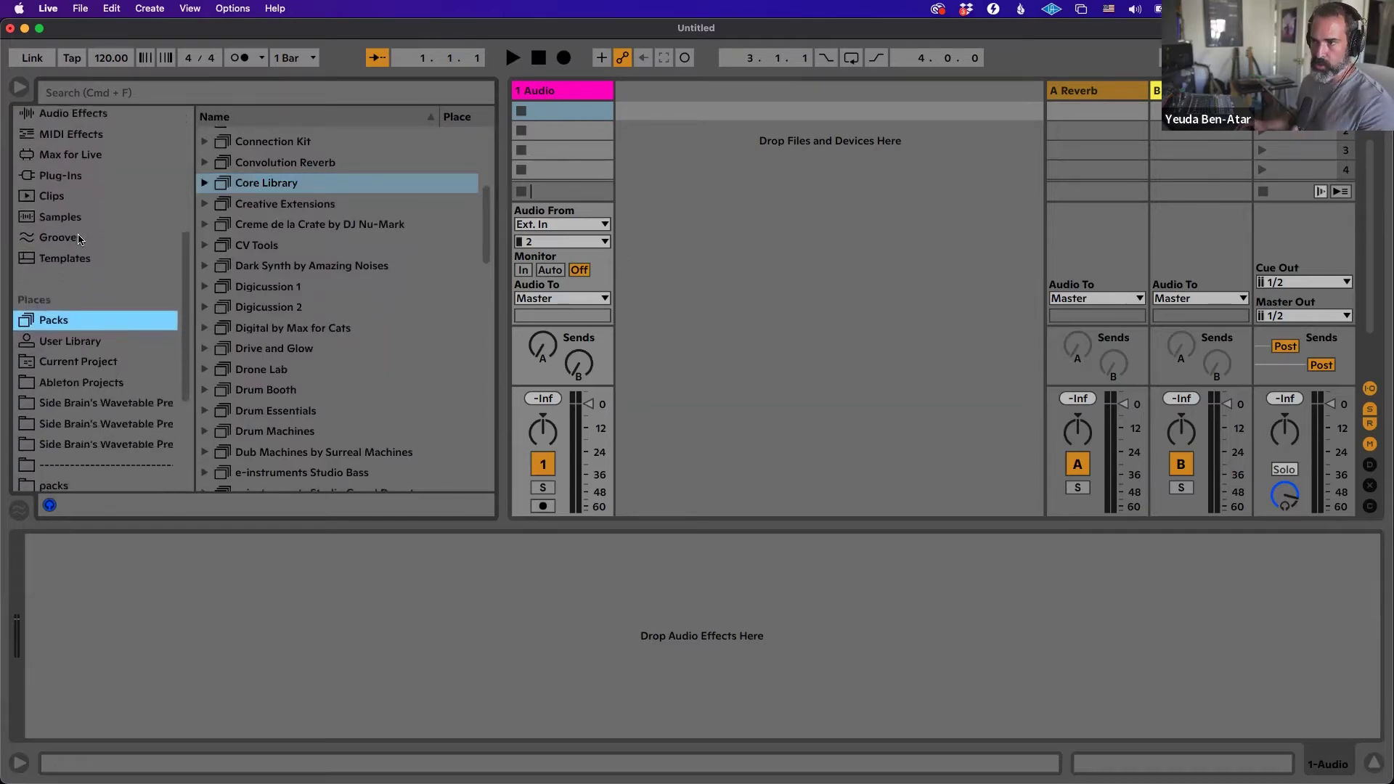
{"action": "scroll", "coordinate": [80, 240], "scroll_direction": "down", "scroll_amount": 2}
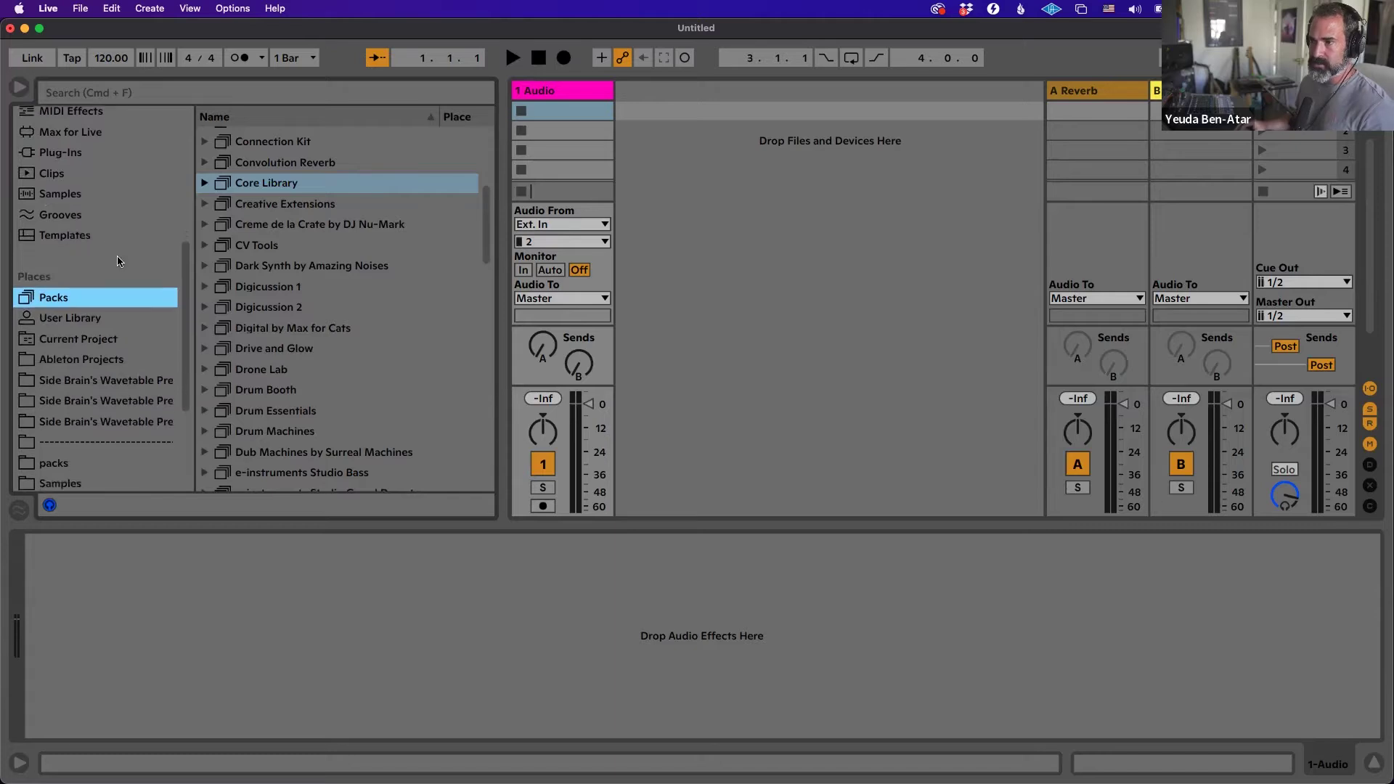
{"action": "left_click", "coordinate": [273, 190]}
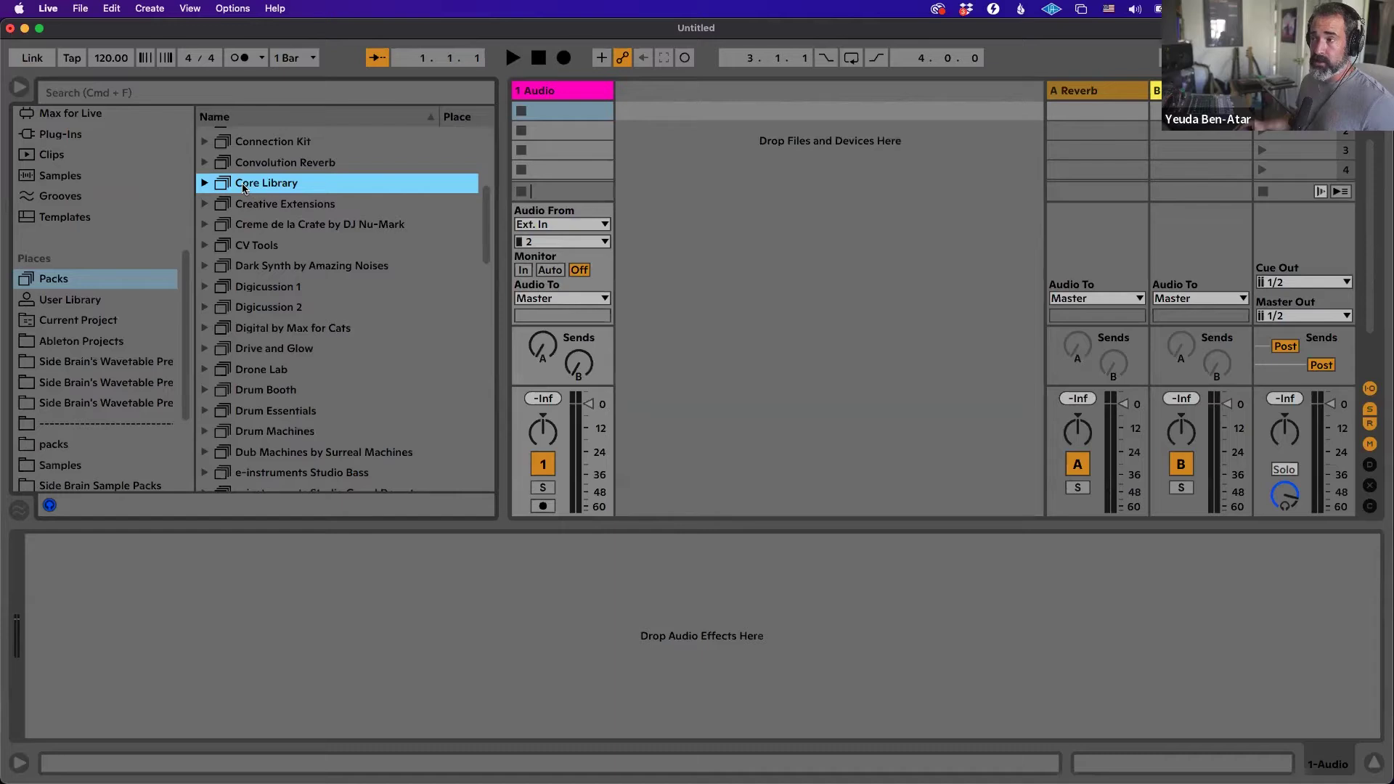
{"action": "left_click", "coordinate": [205, 185]}
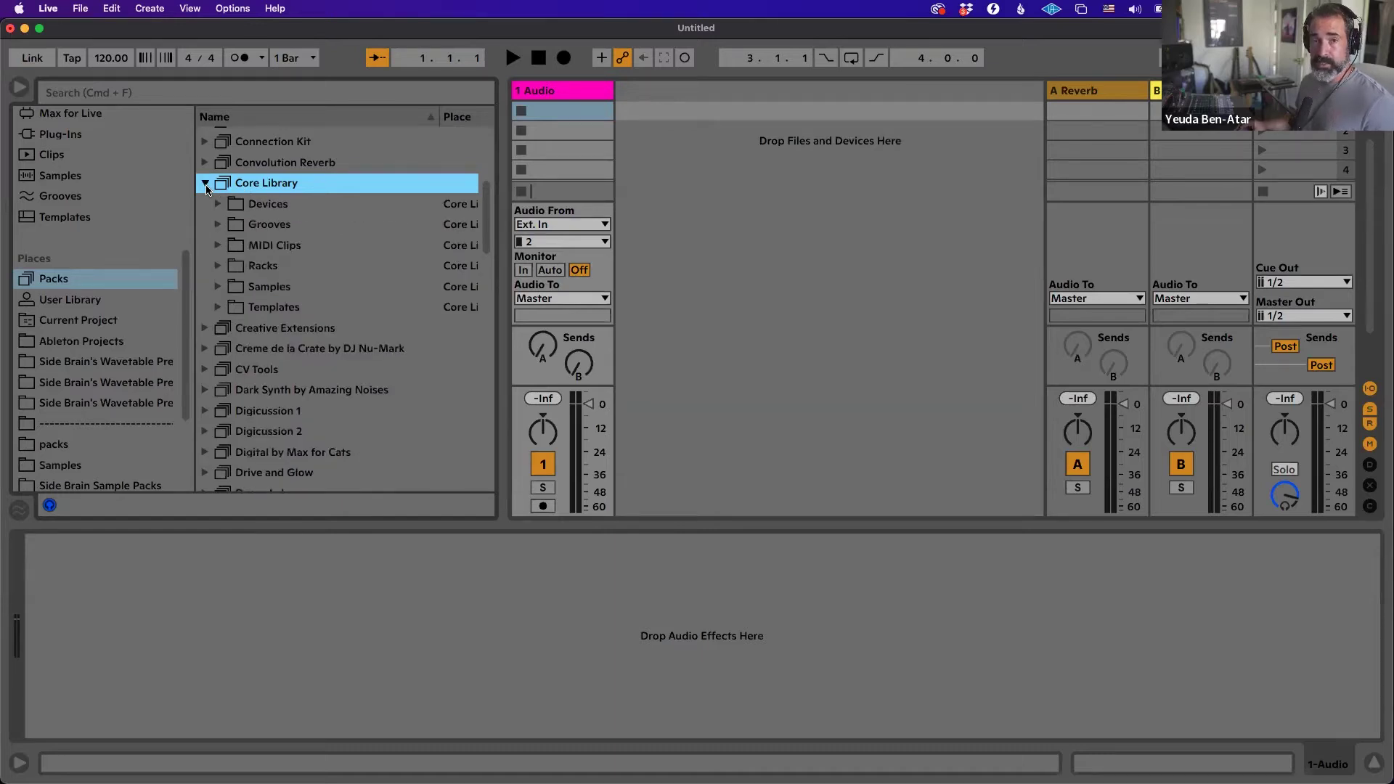
{"action": "left_click", "coordinate": [206, 184]}
Look through the list of available packs that can still be downloaded.
{"action": "scroll", "coordinate": [304, 203], "scroll_direction": "down", "scroll_amount": 3}
{"action": "scroll", "coordinate": [303, 204], "scroll_direction": "down", "scroll_amount": 15}
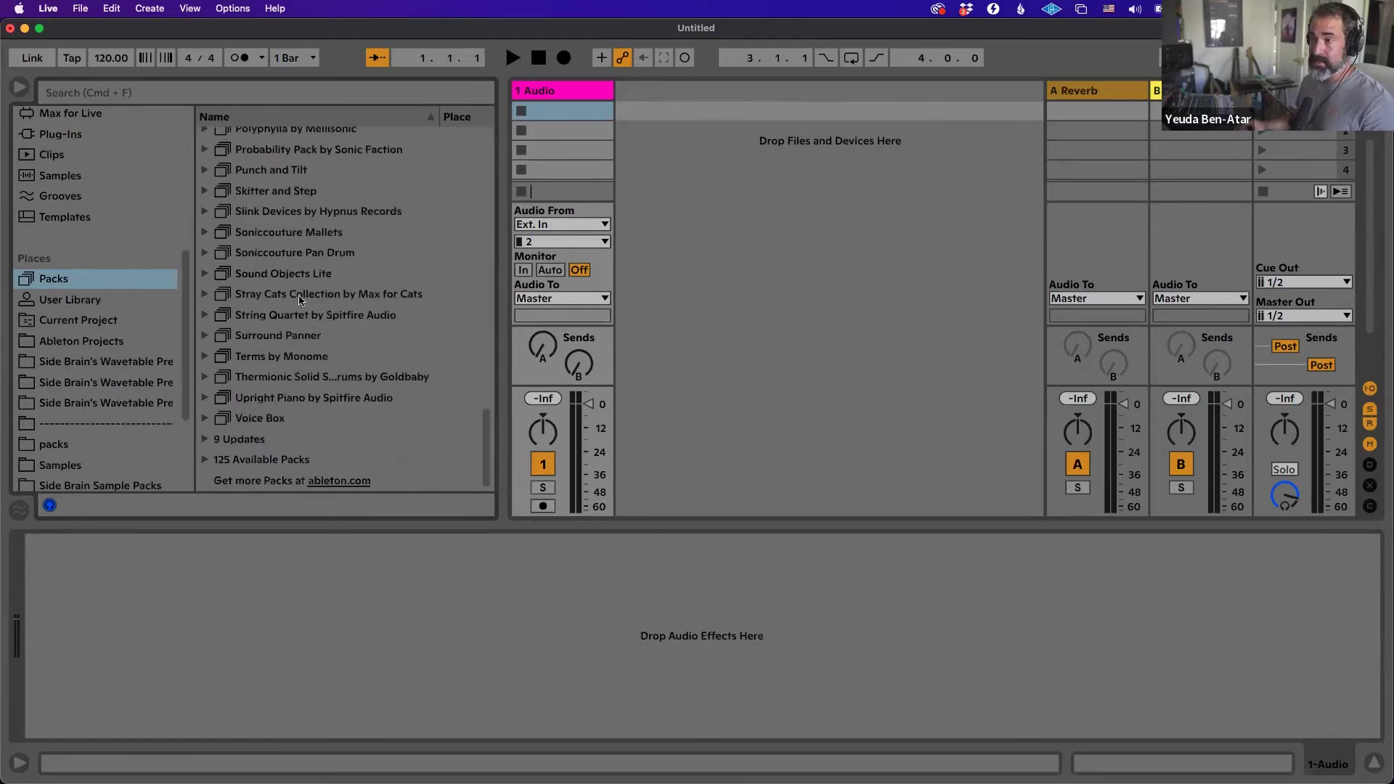
{"action": "left_click", "coordinate": [205, 460]}
{"action": "scroll", "coordinate": [377, 333], "scroll_direction": "down", "scroll_amount": 15}
{"action": "scroll", "coordinate": [377, 332], "scroll_direction": "up", "scroll_amount": 15}
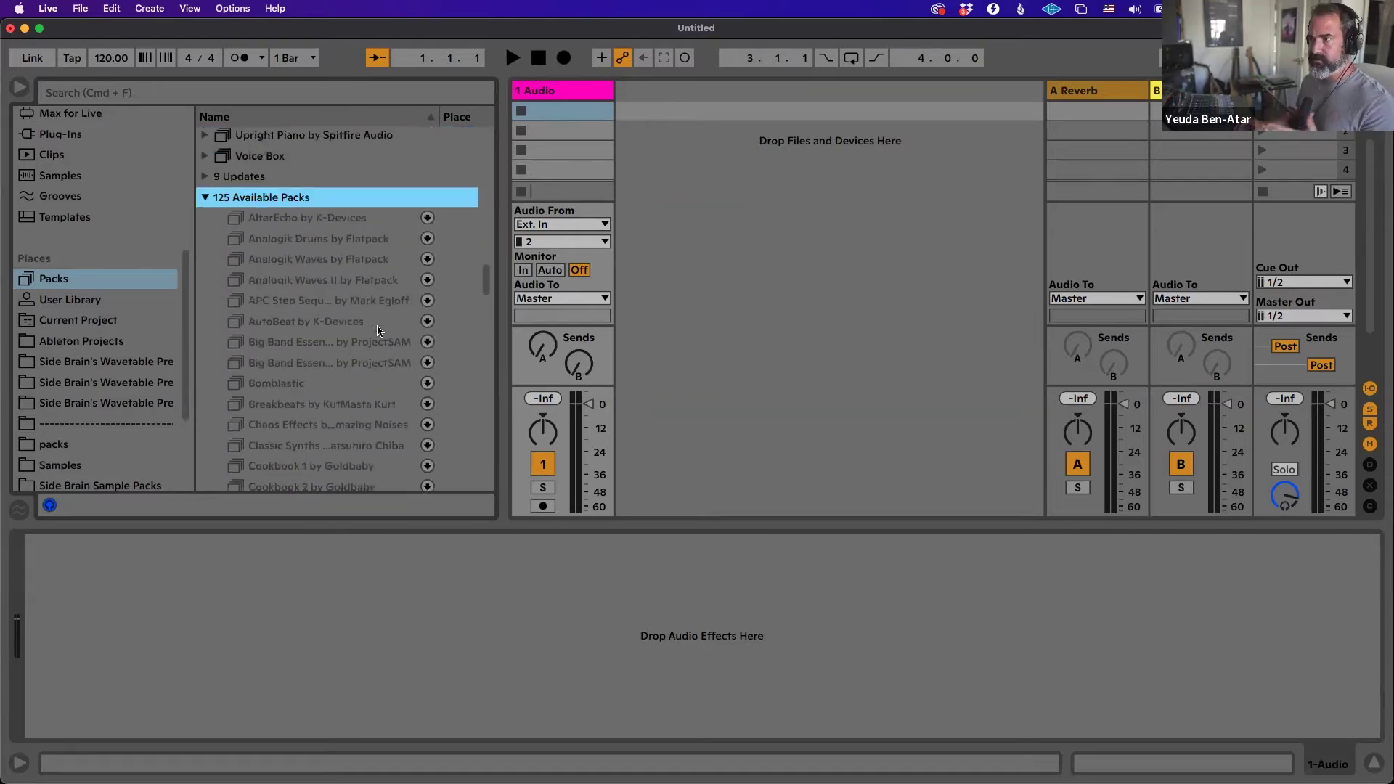
Show the full drum loops of the Core Library, in its Samples, Loops, Drums, Full folder.
{"action": "scroll", "coordinate": [291, 319], "scroll_direction": "up", "scroll_amount": 10}
{"action": "scroll", "coordinate": [264, 317], "scroll_direction": "up", "scroll_amount": 10}
{"action": "scroll", "coordinate": [264, 317], "scroll_direction": "down", "scroll_amount": 8}
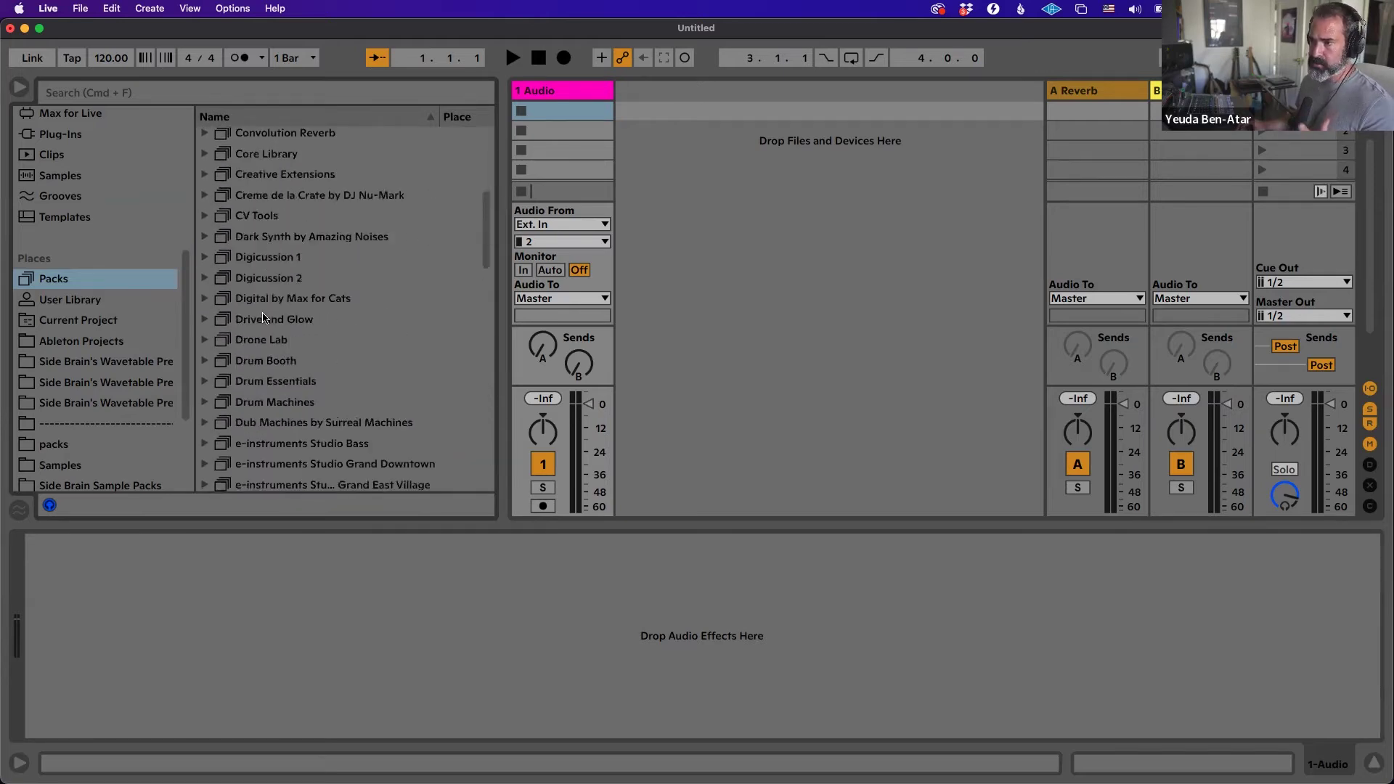
{"action": "scroll", "coordinate": [264, 317], "scroll_direction": "down", "scroll_amount": 2}
{"action": "scroll", "coordinate": [273, 301], "scroll_direction": "up", "scroll_amount": 3}
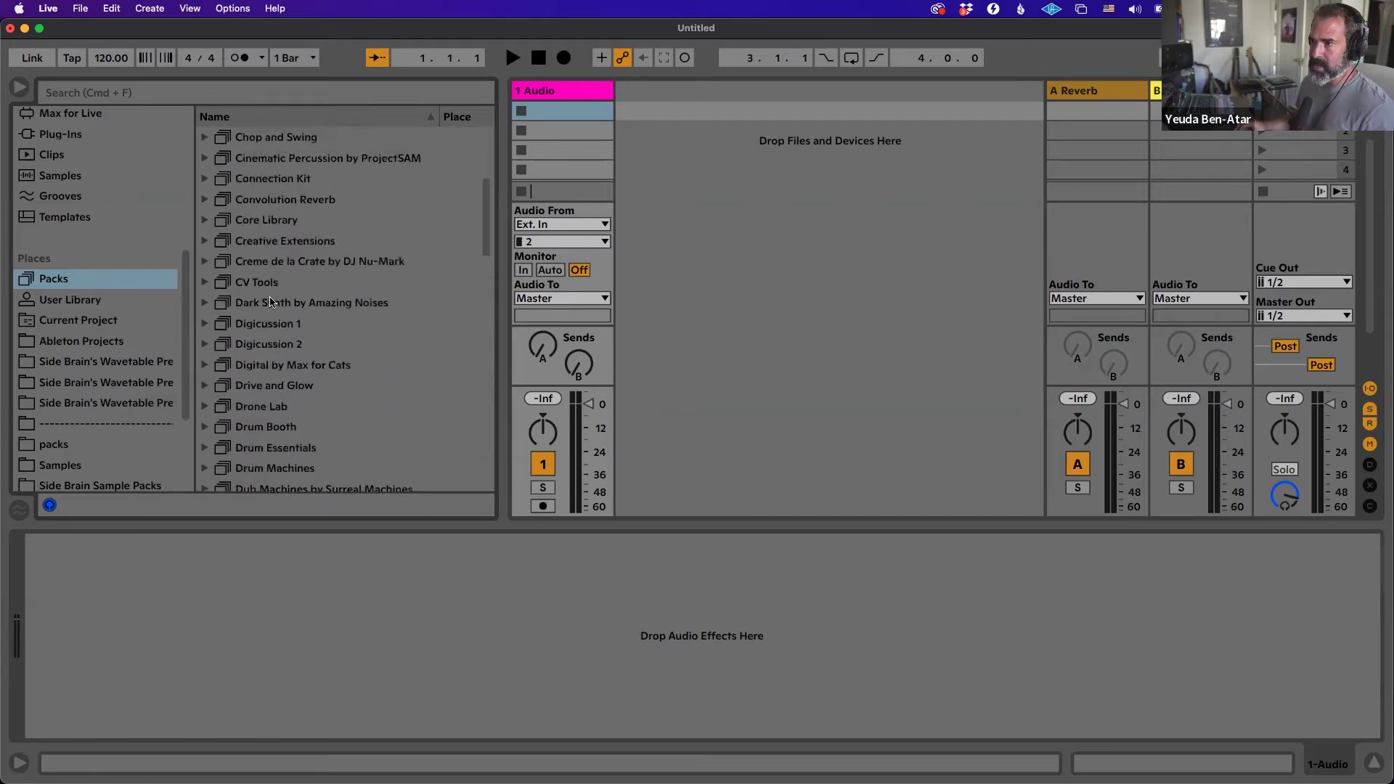
{"action": "left_click", "coordinate": [206, 221]}
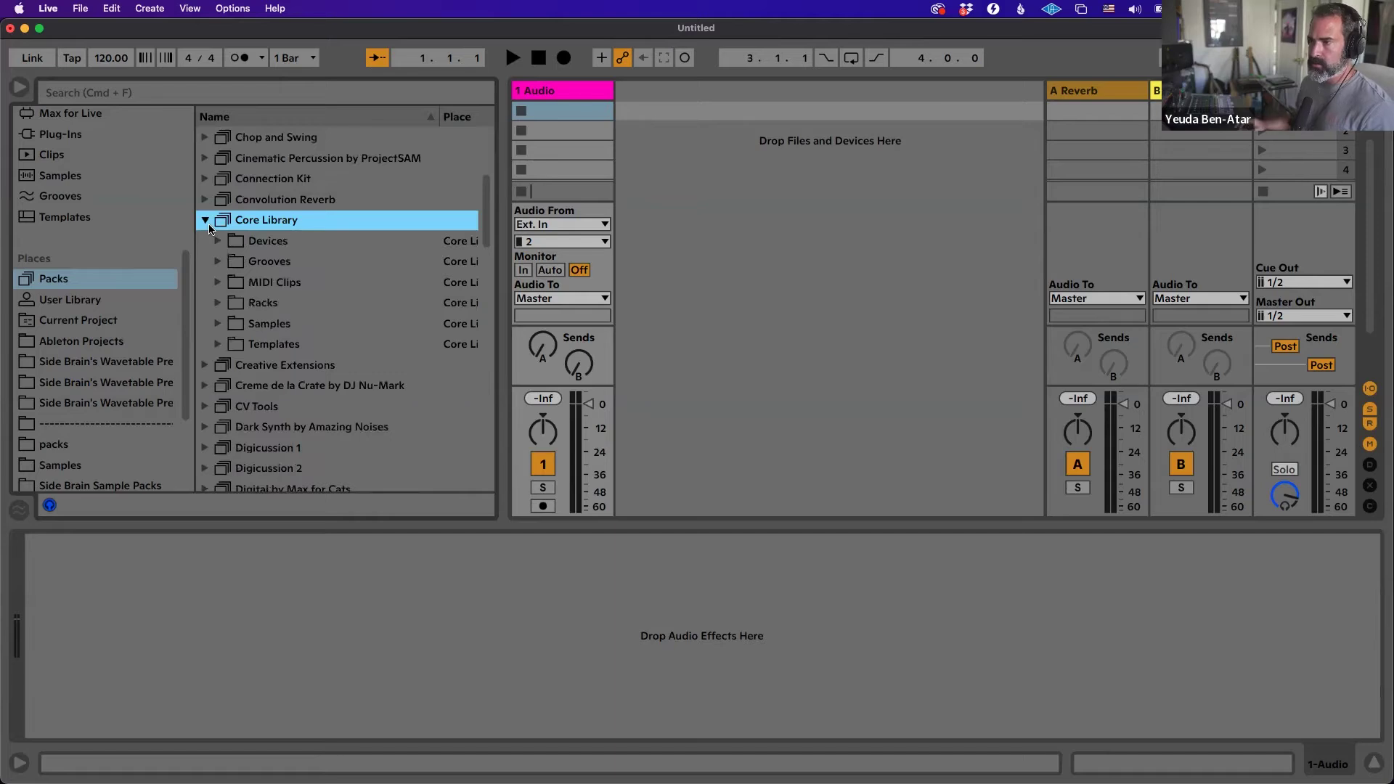
{"action": "left_click", "coordinate": [218, 323]}
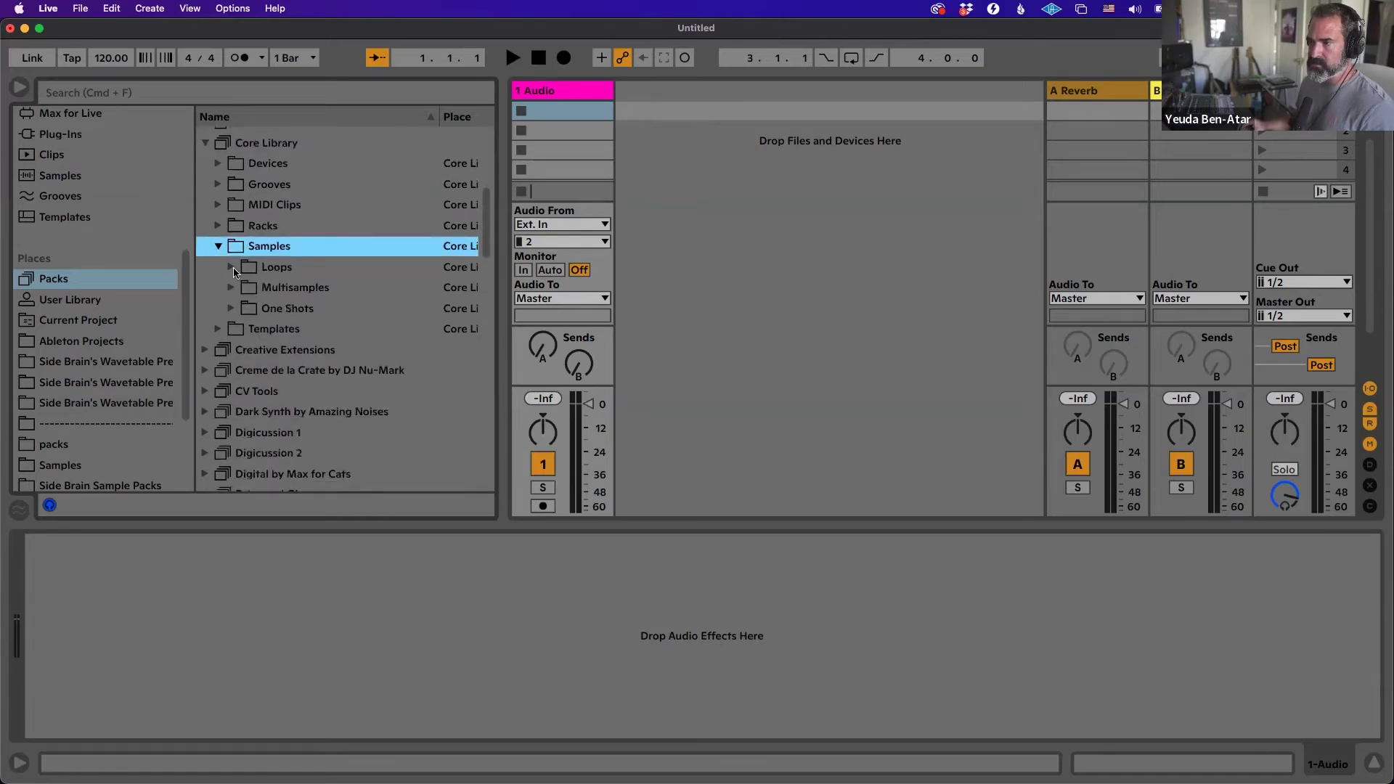
{"action": "left_click", "coordinate": [232, 268]}
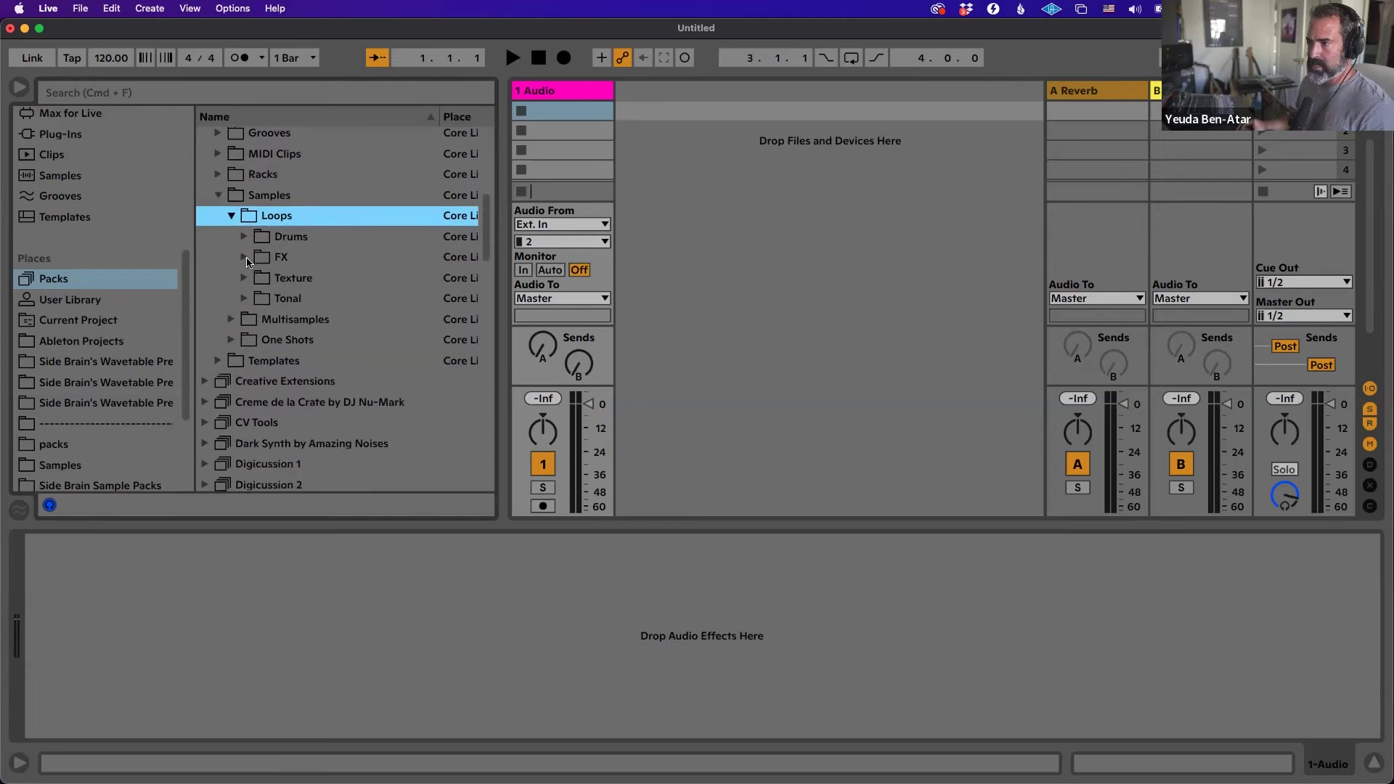
{"action": "left_click", "coordinate": [244, 237]}
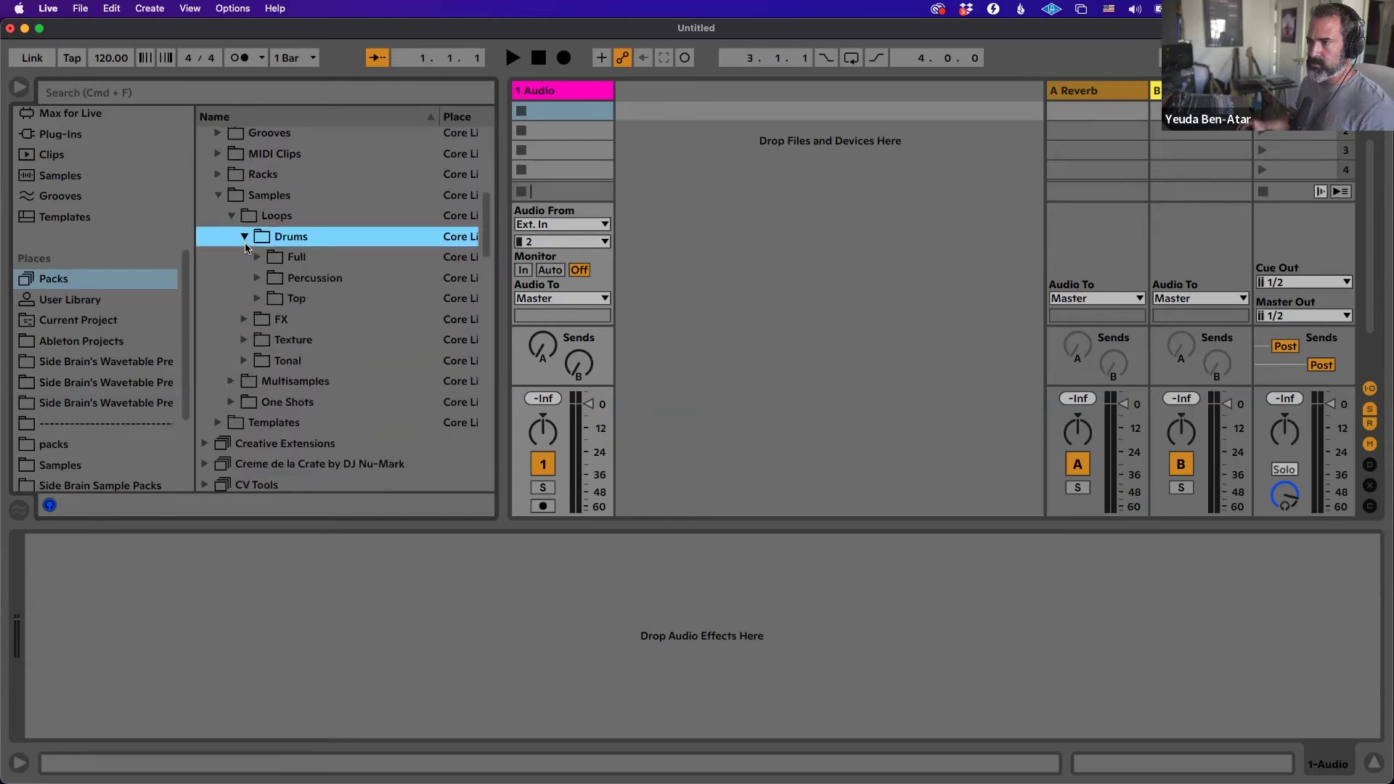
{"action": "left_click", "coordinate": [256, 257]}
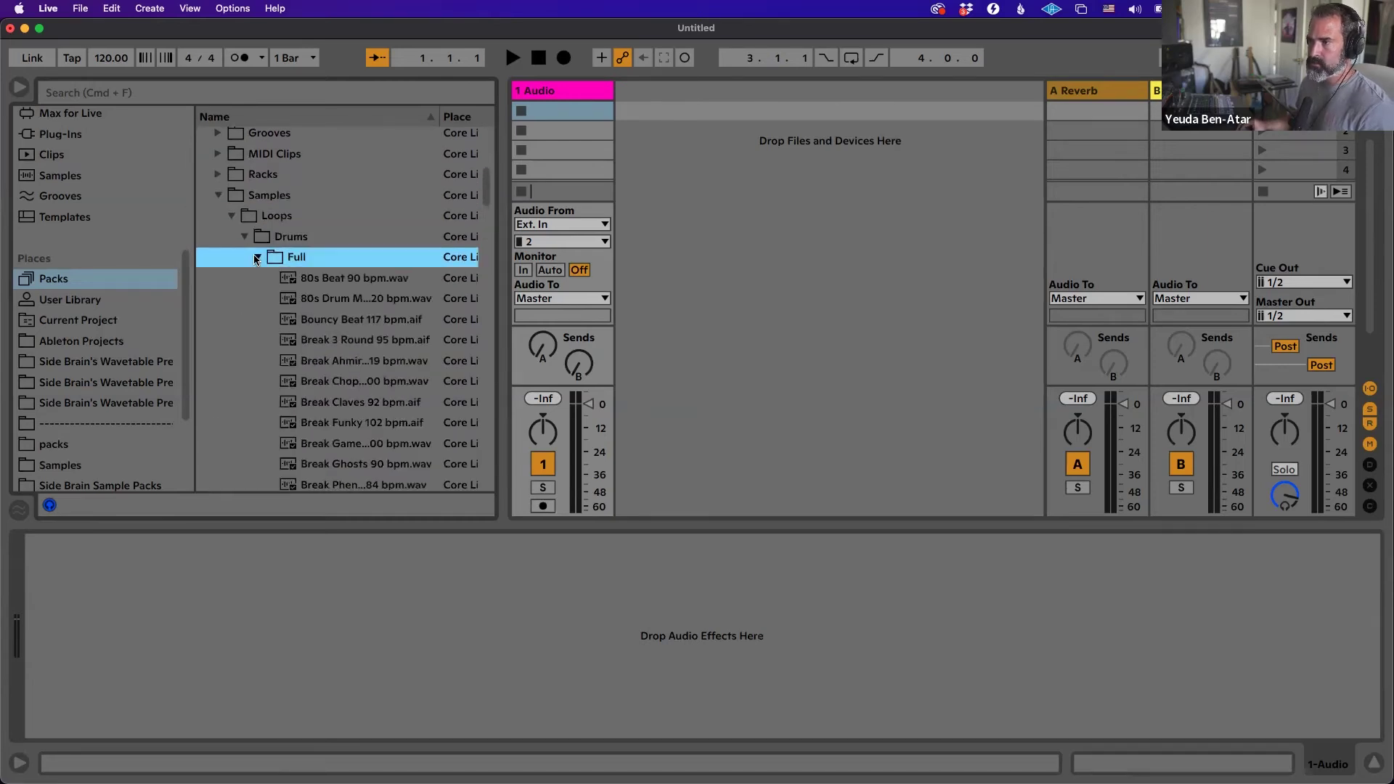
Widen the browser so the drum loop file names fit.
{"action": "scroll", "coordinate": [444, 258], "scroll_direction": "down", "scroll_amount": 2}
{"action": "left_click_drag", "start_coordinate": [498, 260], "coordinate": [638, 260]}
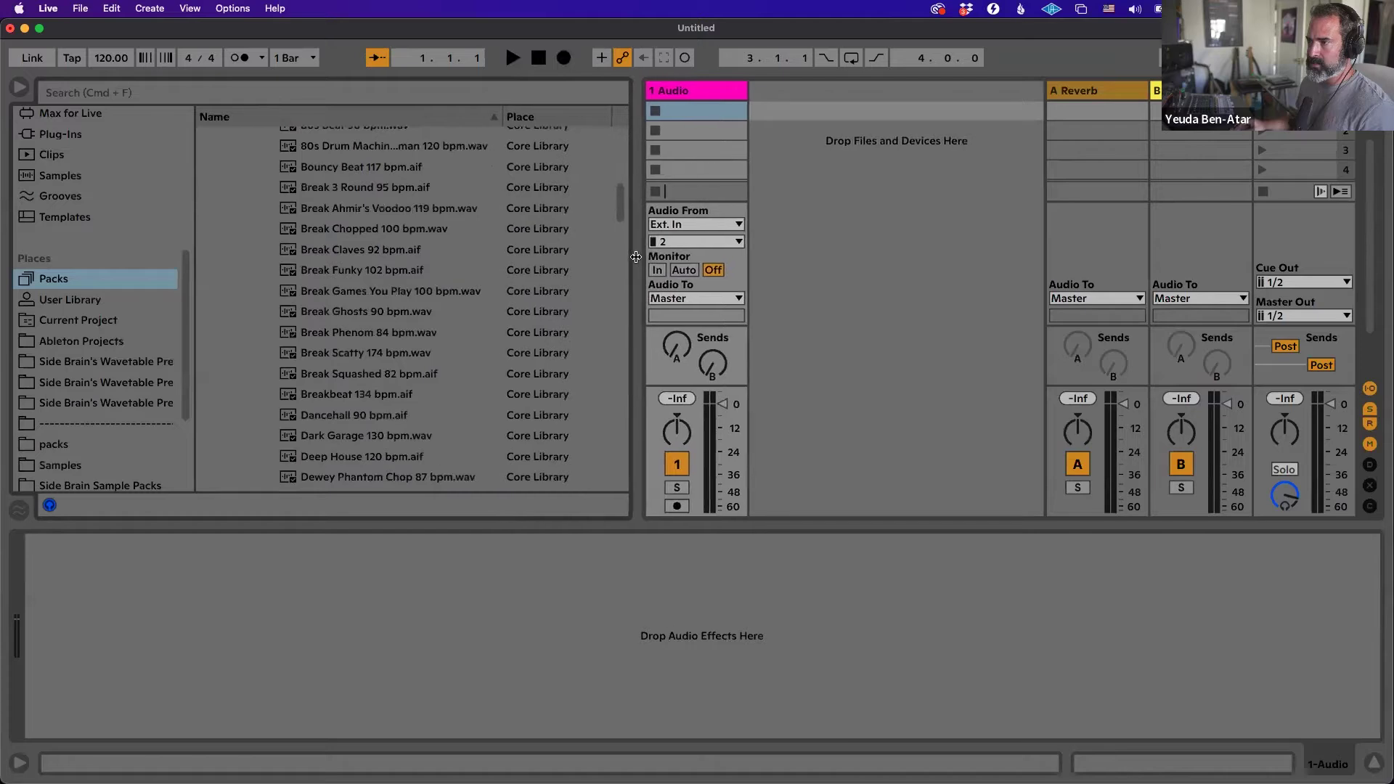
{"action": "scroll", "coordinate": [392, 267], "scroll_direction": "down", "scroll_amount": 2}
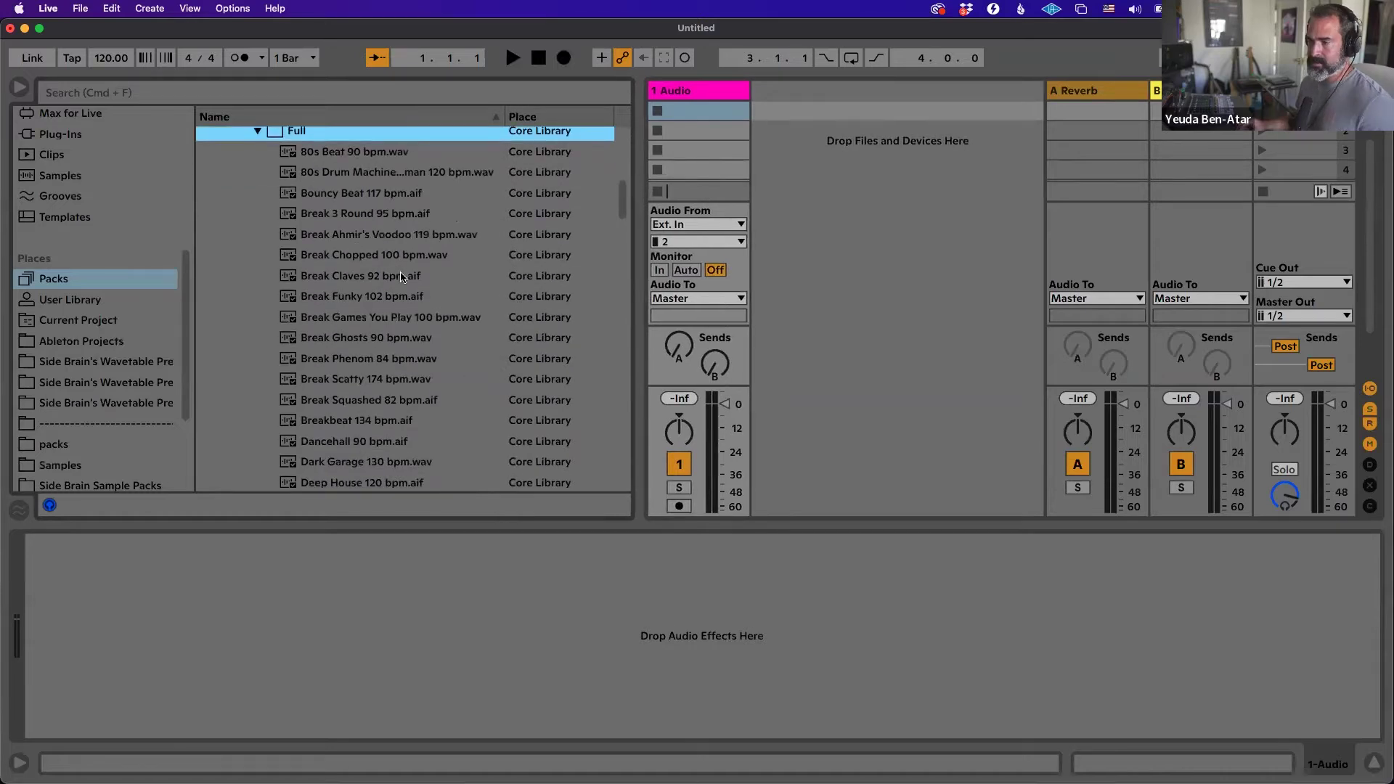
Audition the Funk 112, Garage Basic 141, Hip Hop Congas 100 and Hip Hop Shuffle Dry 90 bpm loops.
{"action": "scroll", "coordinate": [376, 294], "scroll_direction": "down", "scroll_amount": 10}
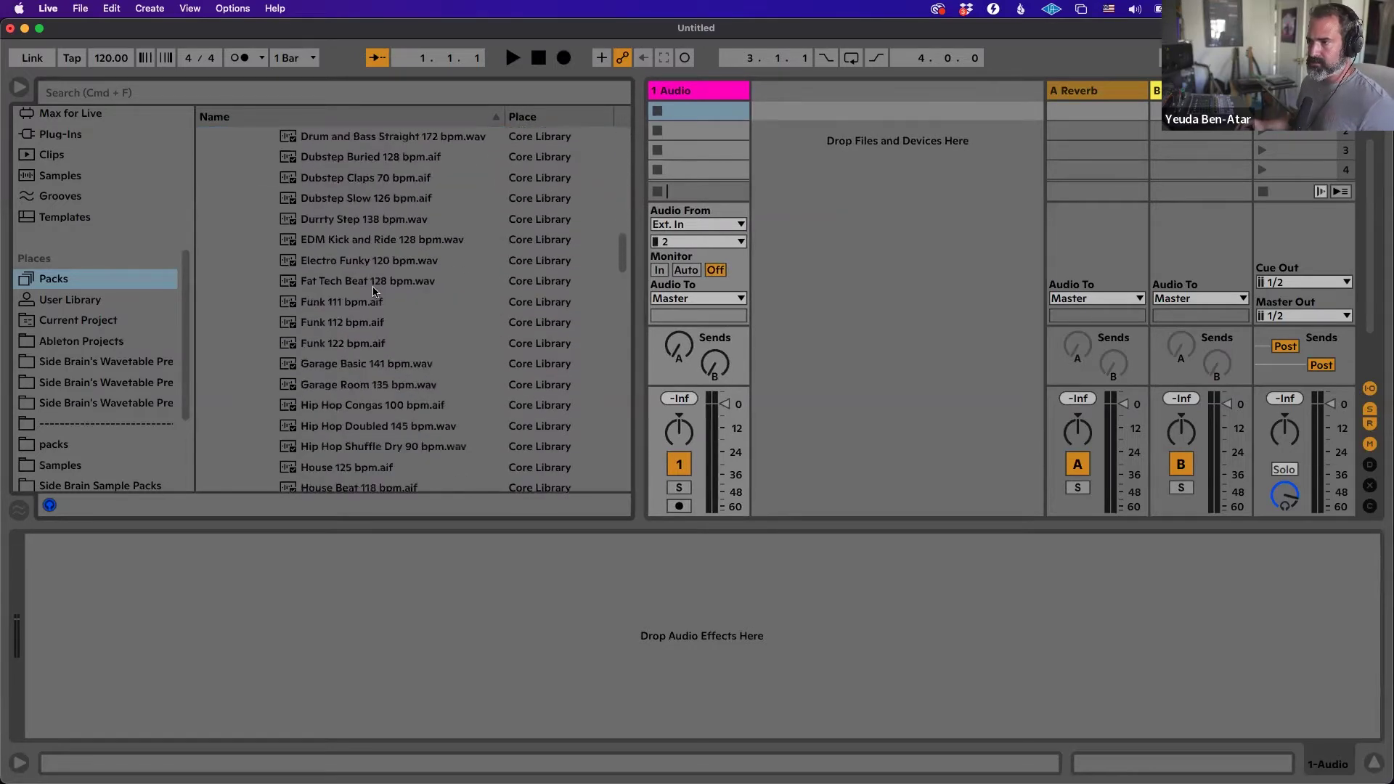
{"action": "left_click", "coordinate": [375, 292]}
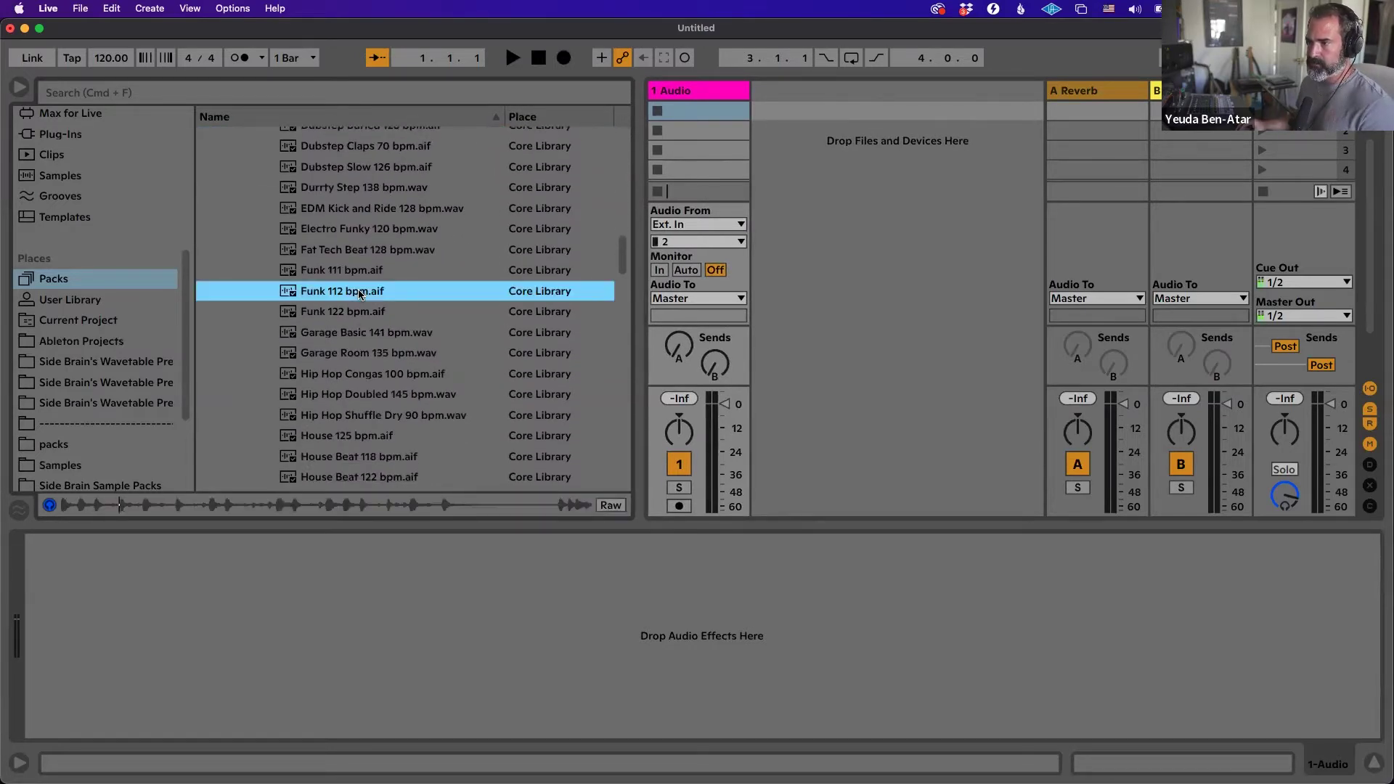
{"action": "left_click", "coordinate": [353, 332]}
{"action": "scroll", "coordinate": [363, 312], "scroll_direction": "down", "scroll_amount": 4}
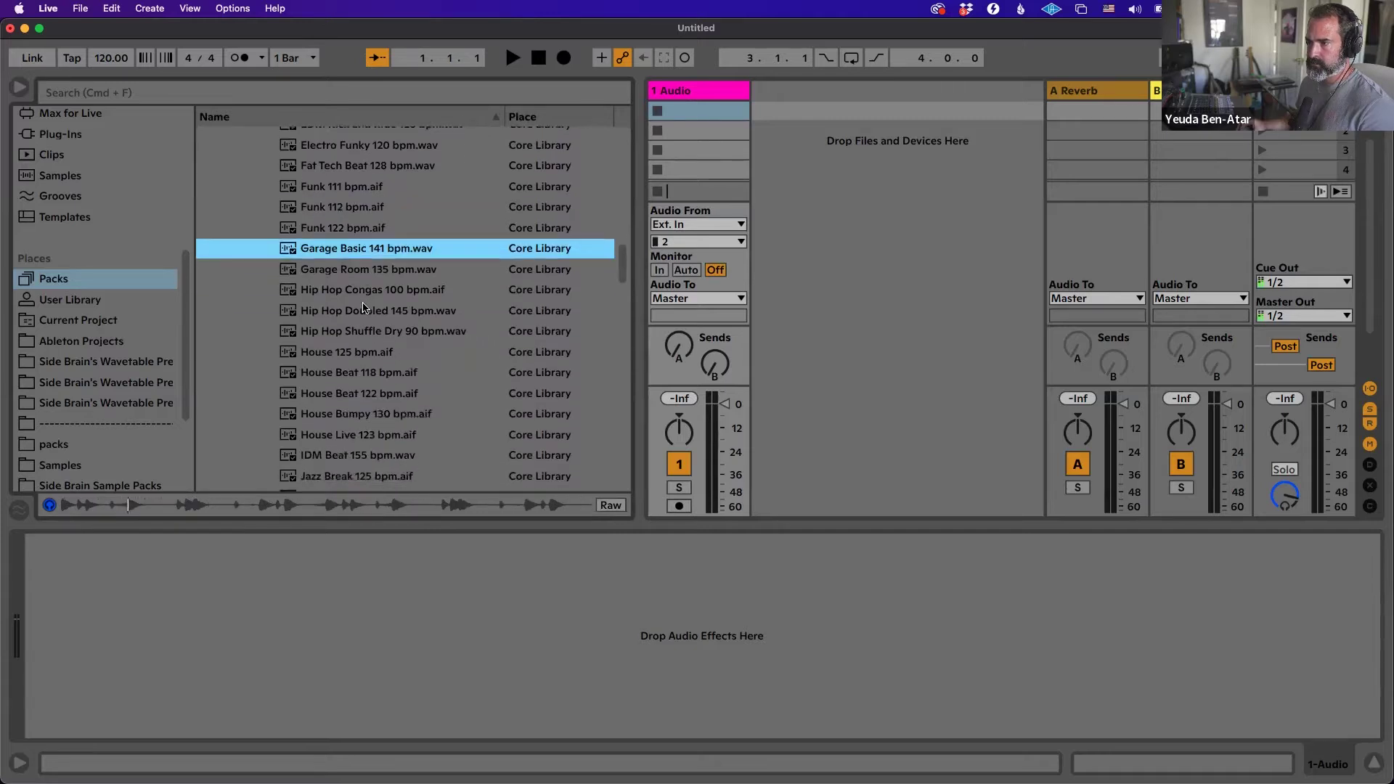
{"action": "left_click", "coordinate": [346, 292]}
{"action": "scroll", "coordinate": [346, 292], "scroll_direction": "down", "scroll_amount": 2}
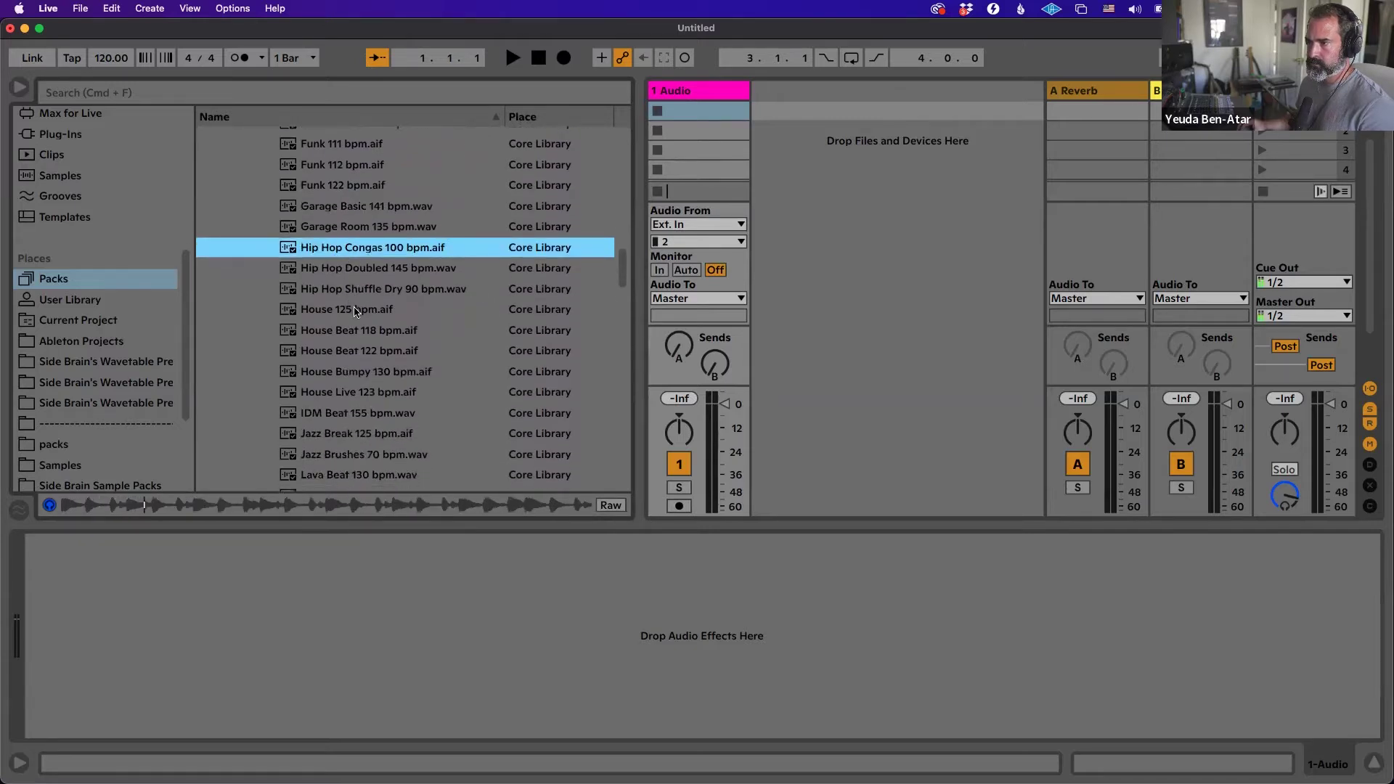
{"action": "left_click", "coordinate": [358, 291]}
{"action": "scroll", "coordinate": [360, 295], "scroll_direction": "down", "scroll_amount": 1}
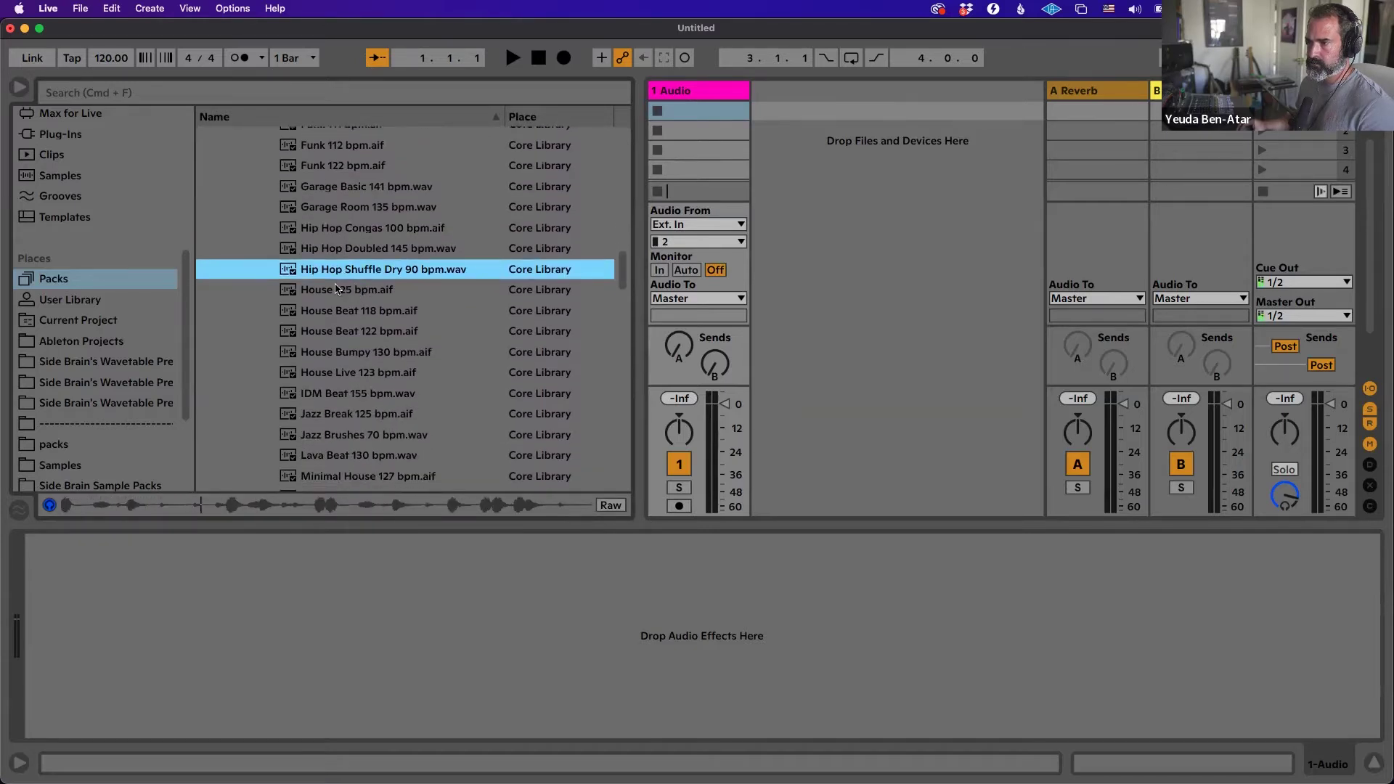
Audition Hip Hop Doubled 145 bpm, House Beat 118 bpm and further loops down to Lava Beat 130 bpm.
{"action": "left_click", "coordinate": [346, 249]}
{"action": "left_click", "coordinate": [362, 311]}
{"action": "scroll", "coordinate": [361, 310], "scroll_direction": "down", "scroll_amount": 5}
{"action": "left_click", "coordinate": [360, 313]}
{"action": "left_click", "coordinate": [353, 356]}
{"action": "scroll", "coordinate": [355, 356], "scroll_direction": "down", "scroll_amount": 6}
{"action": "key", "text": "Down"}
{"action": "key", "text": "Down"}
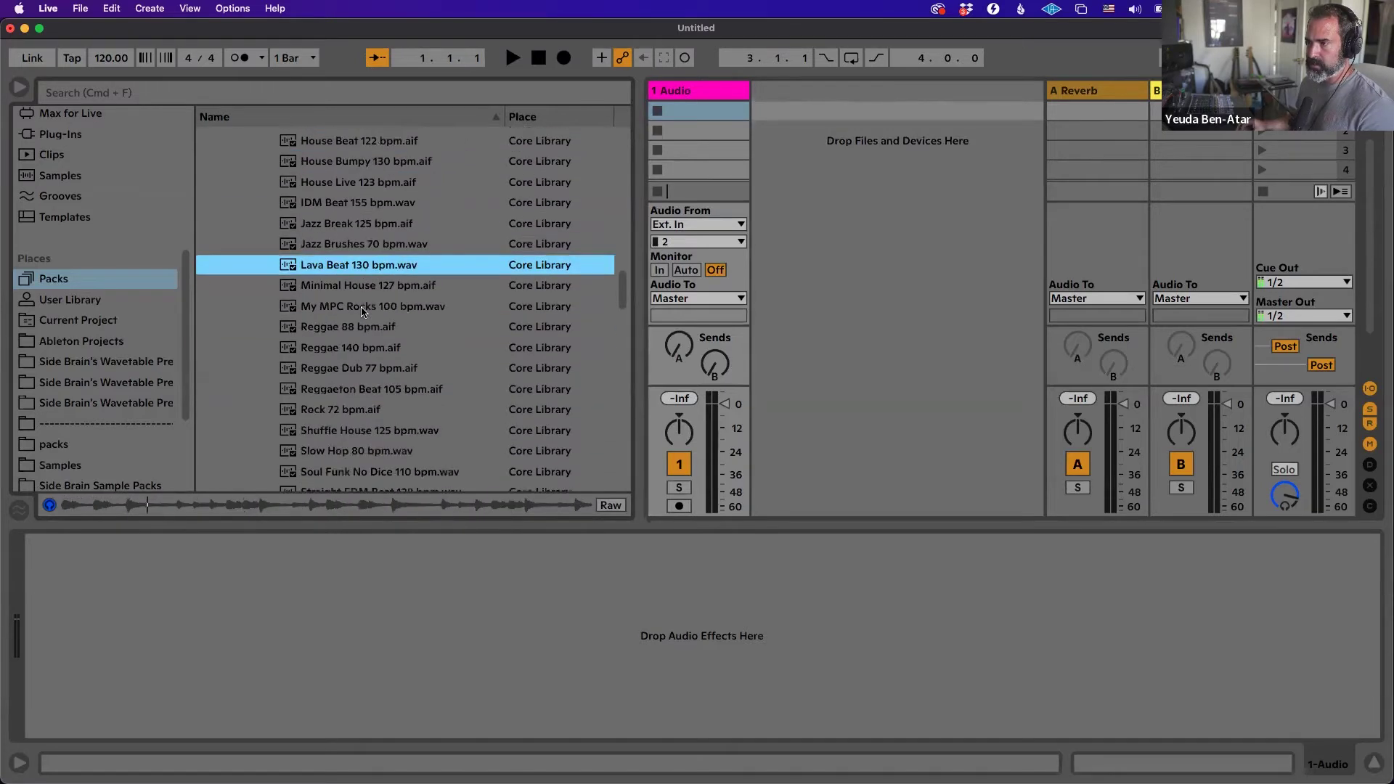
Audition the Rock 72 bpm, Shuffle House 125 bpm and Slow Hop 80 bpm loops.
{"action": "key", "text": "Down"}
{"action": "left_click", "coordinate": [356, 361]}
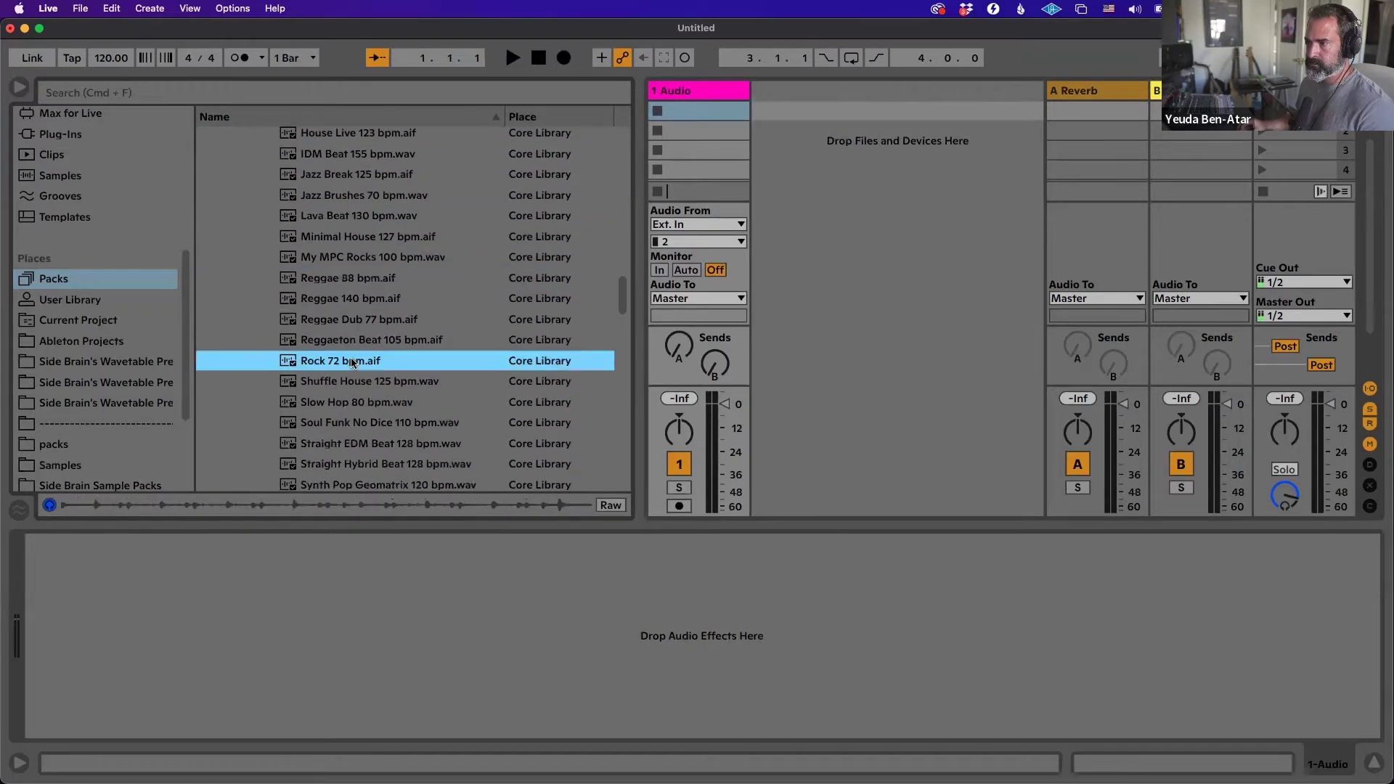
{"action": "scroll", "coordinate": [354, 363], "scroll_direction": "down", "scroll_amount": 5}
{"action": "left_click", "coordinate": [355, 286]}
{"action": "left_click", "coordinate": [360, 305]}
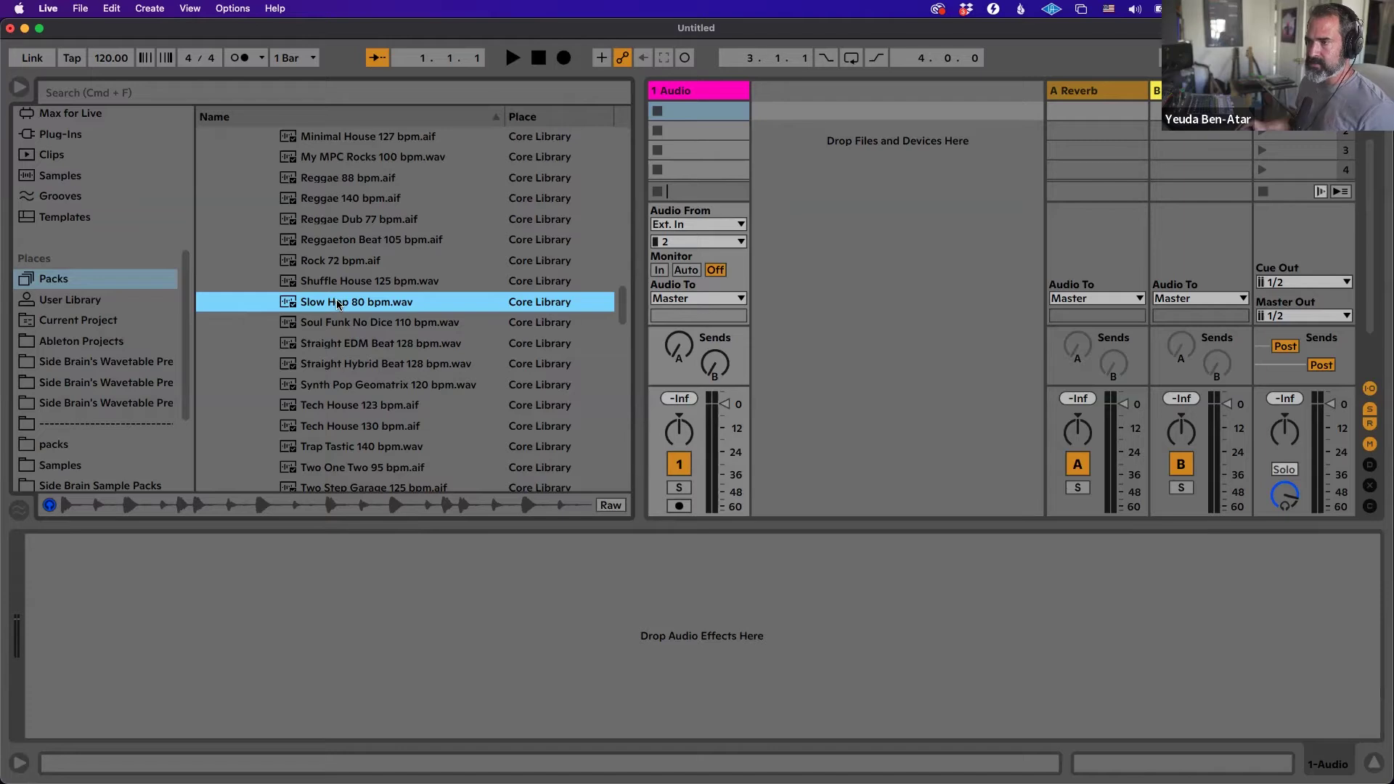
Place Slow Hop 80 bpm.wav in the audio track's second clip slot and take a look at its waveform.
{"action": "left_click_drag", "start_coordinate": [330, 307], "coordinate": [692, 129]}
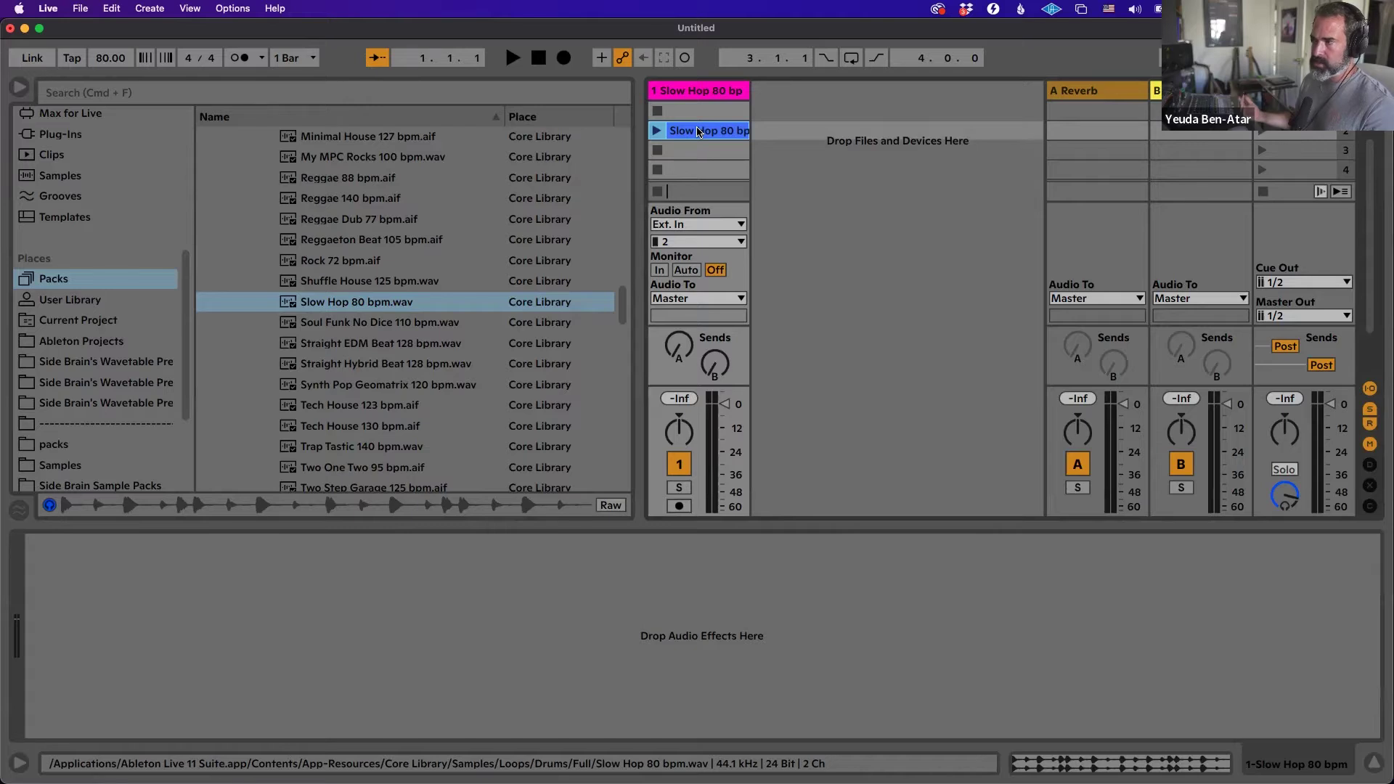
{"action": "left_click", "coordinate": [697, 132]}
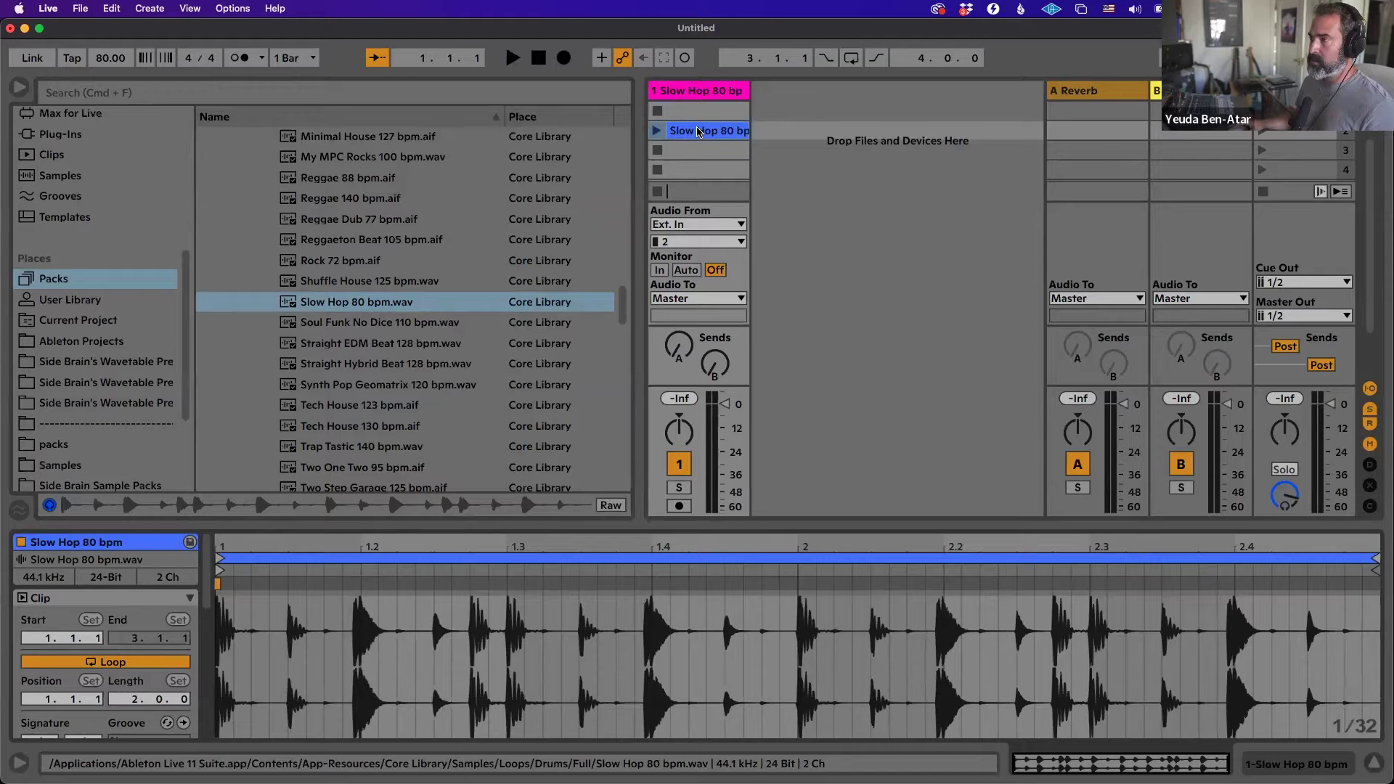
{"action": "key", "text": "shift+Tab"}
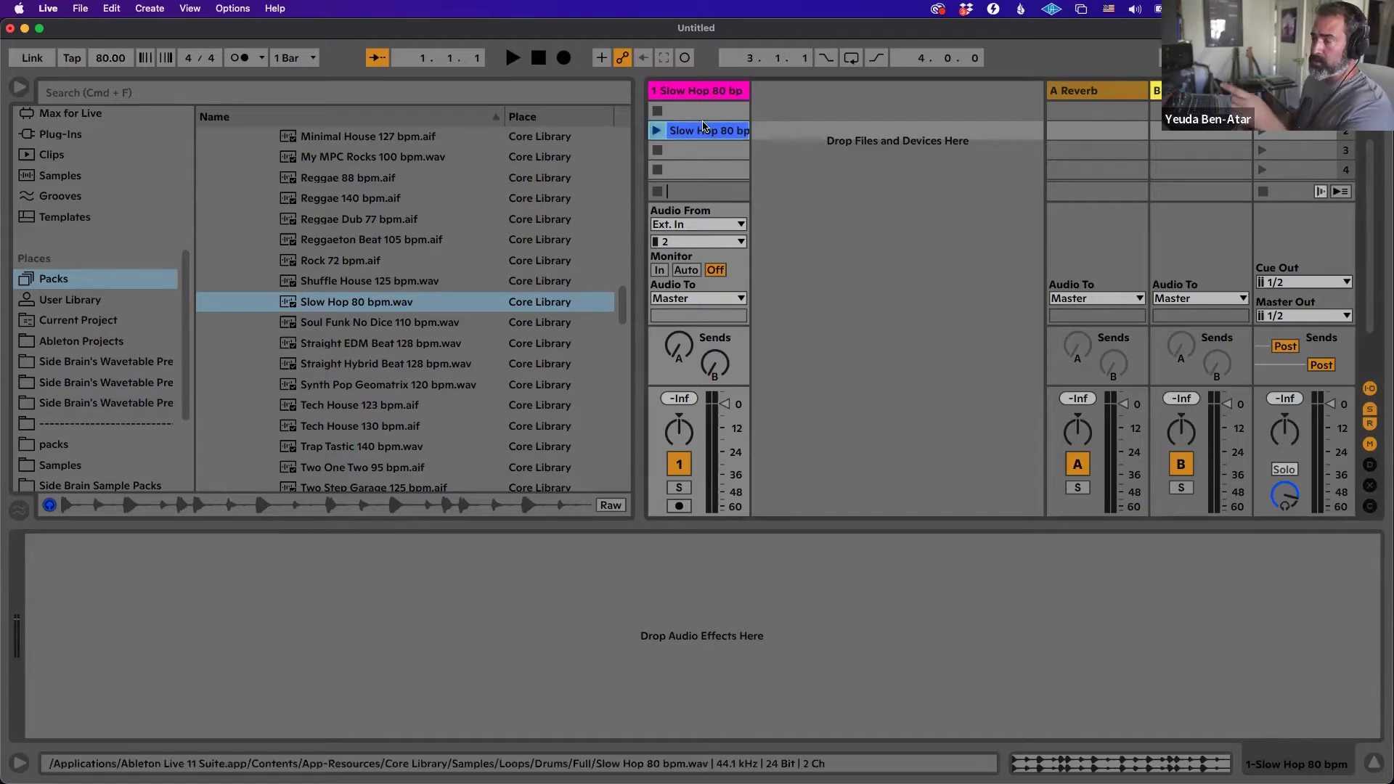
Launch the Slow Hop 80 bpm clip and show its clip properties with the sections laid out side by side.
{"action": "left_click", "coordinate": [656, 131]}
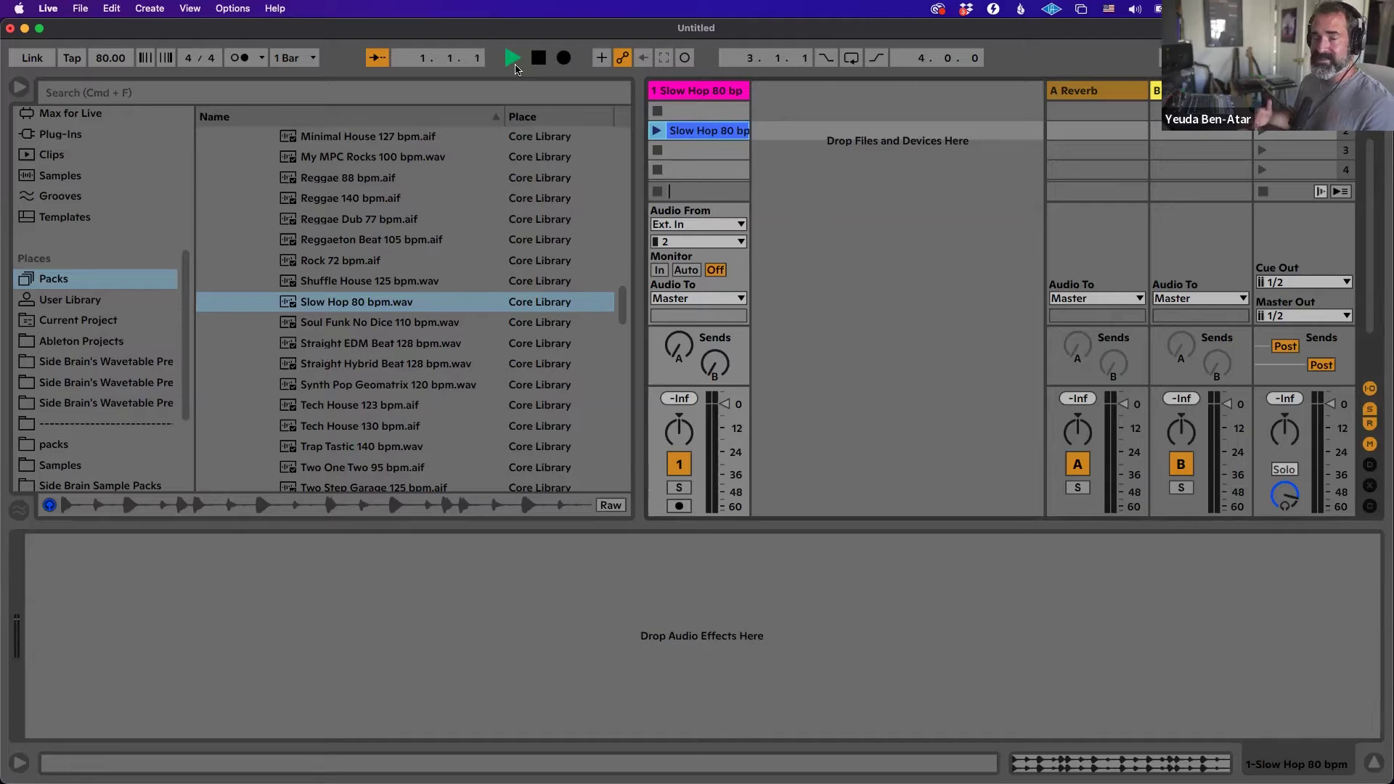
{"action": "left_click", "coordinate": [514, 64]}
{"action": "left_click", "coordinate": [657, 131]}
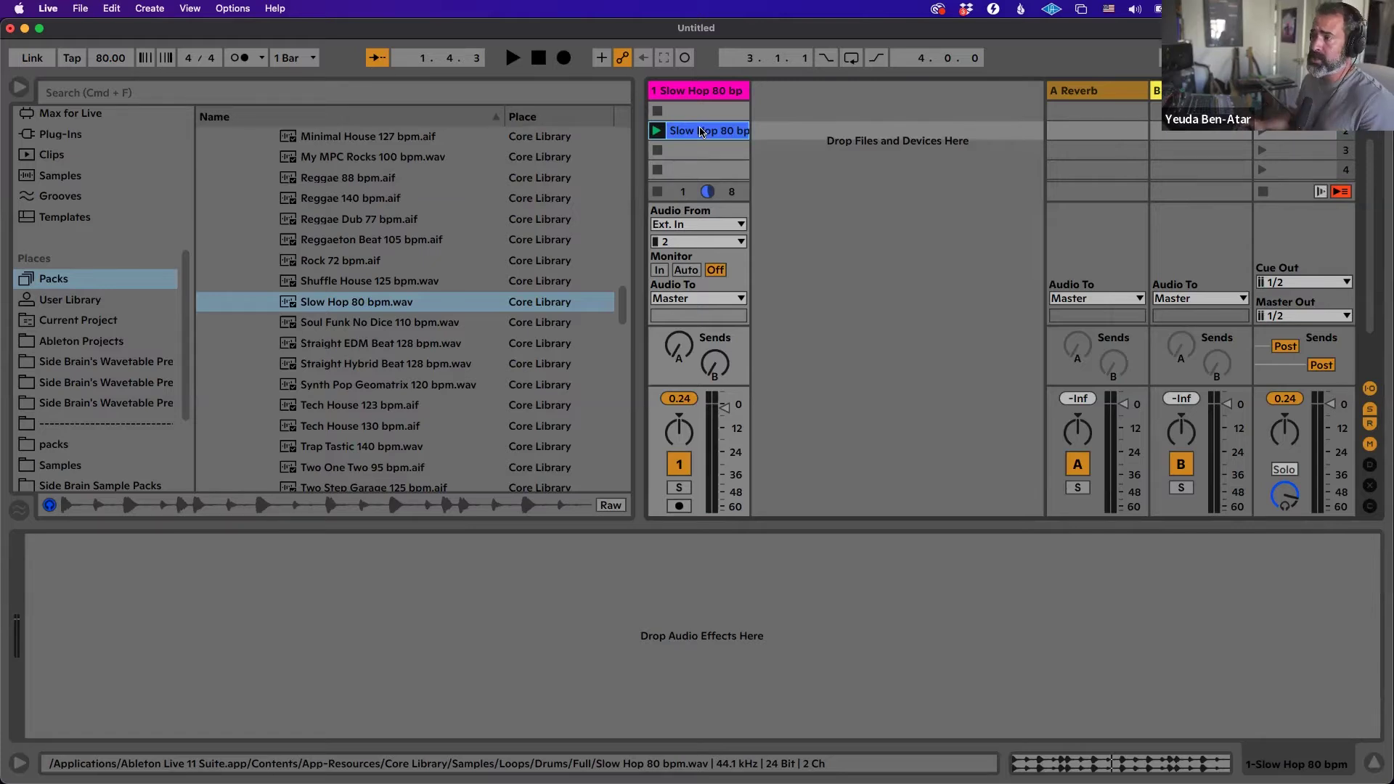
{"action": "left_click", "coordinate": [701, 131]}
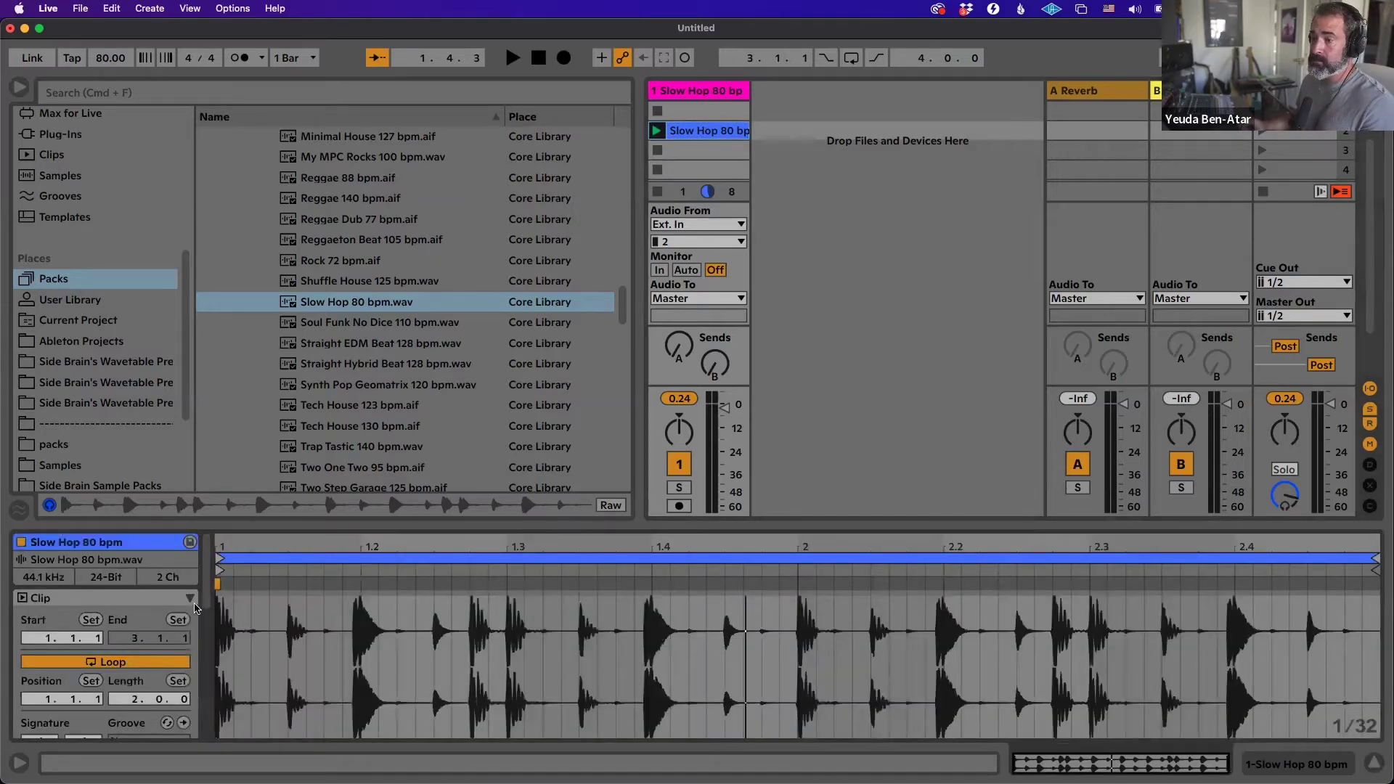
{"action": "left_click", "coordinate": [189, 597]}
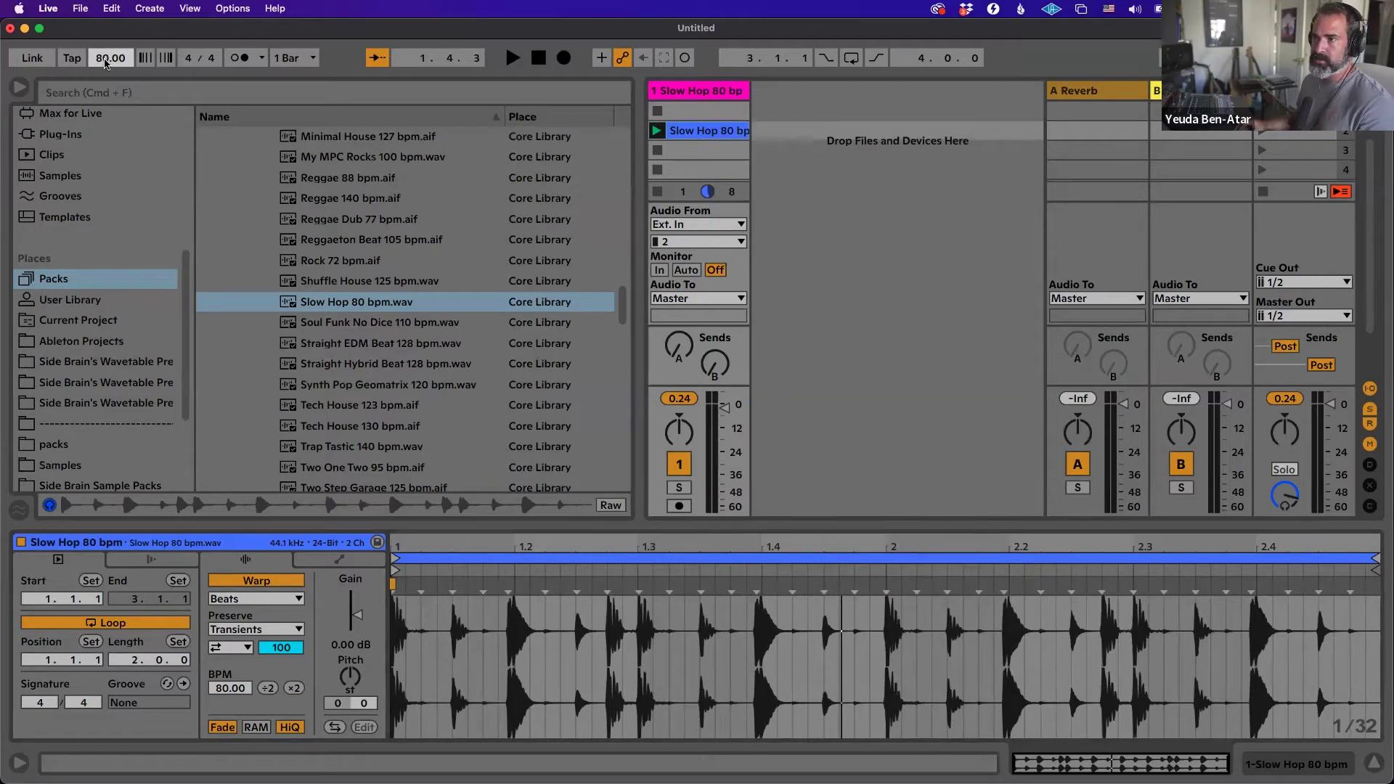
Play the warped clip at tempos of 125 and 144 BPM, and set the tempo to 83 BPM.
{"action": "key", "text": "space"}
{"action": "type", "text": "125"}
{"action": "key", "text": "Return"}
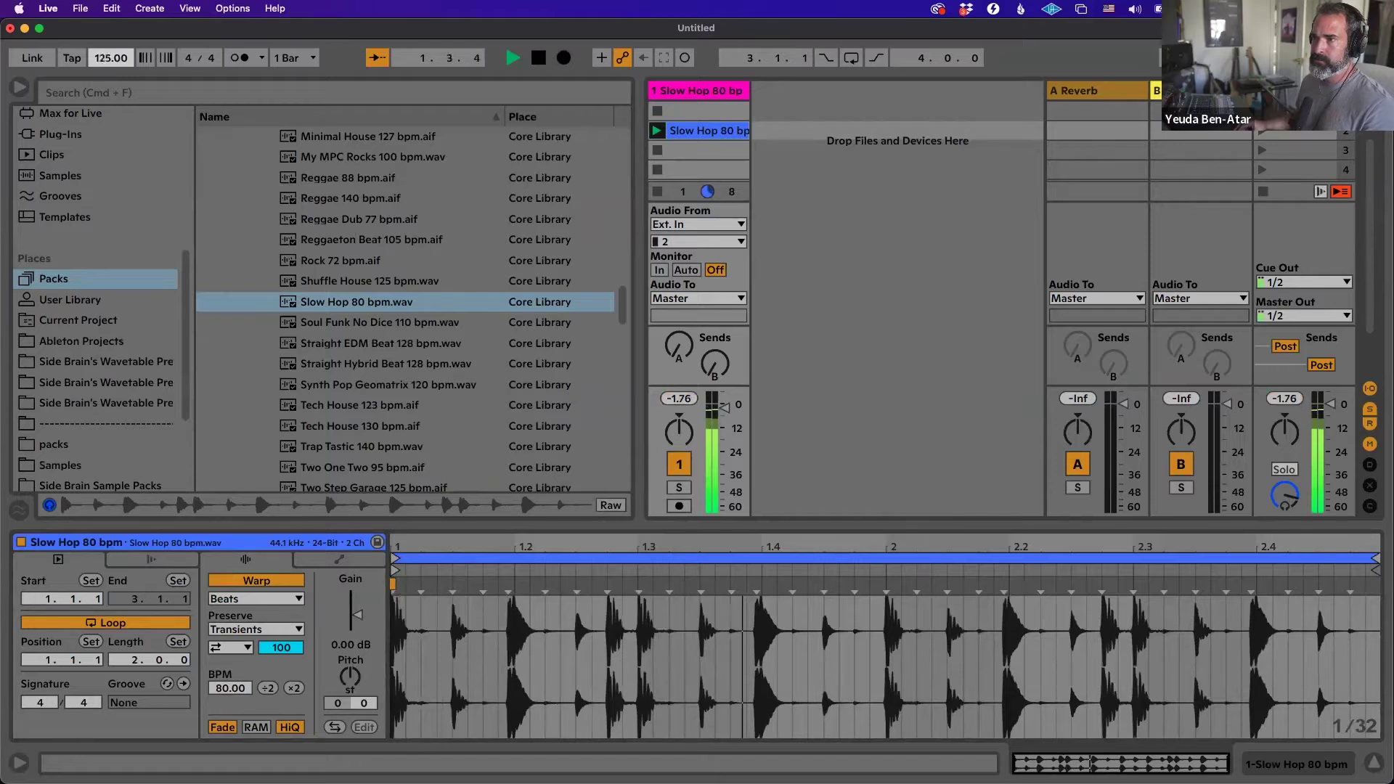
{"action": "type", "text": "144"}
{"action": "key", "text": "Return"}
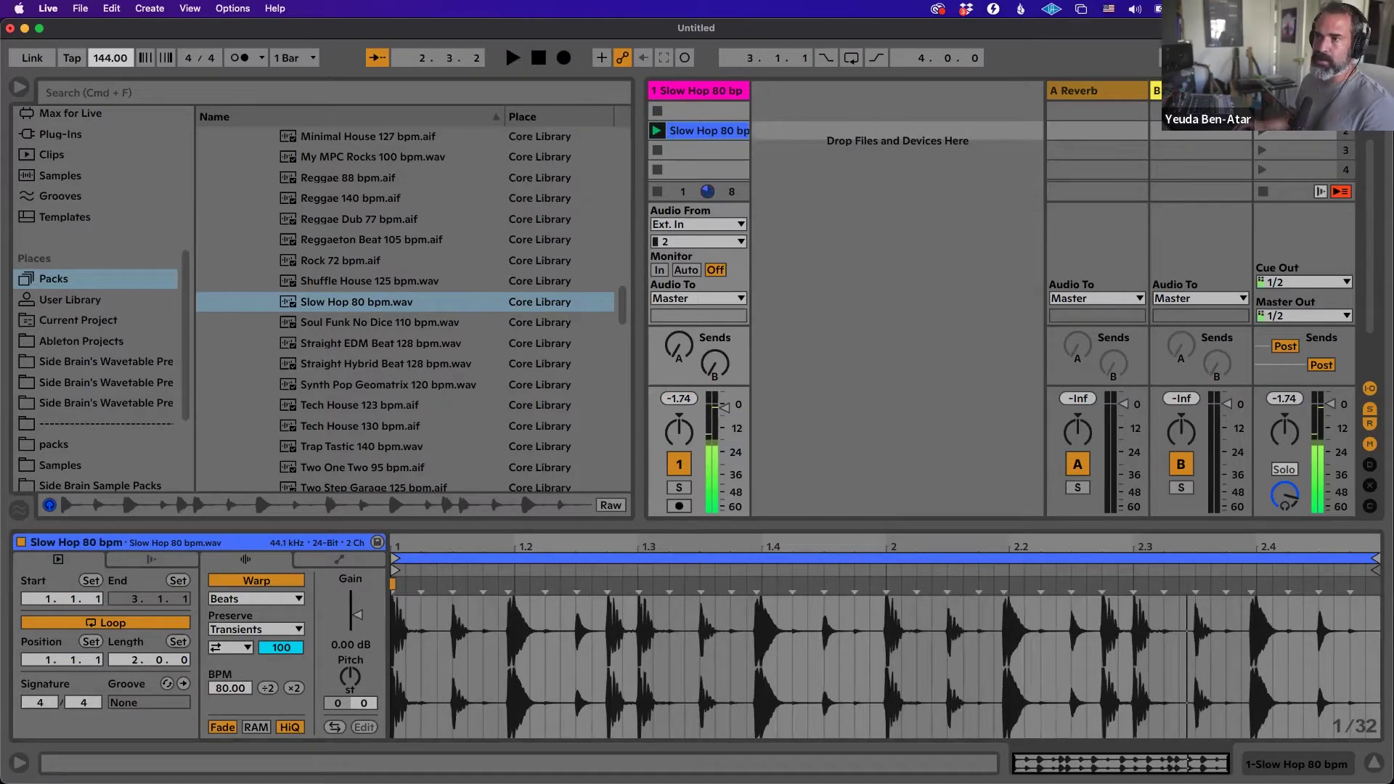
{"action": "type", "text": "83"}
{"action": "key", "text": "Return"}
{"action": "key", "text": "space"}
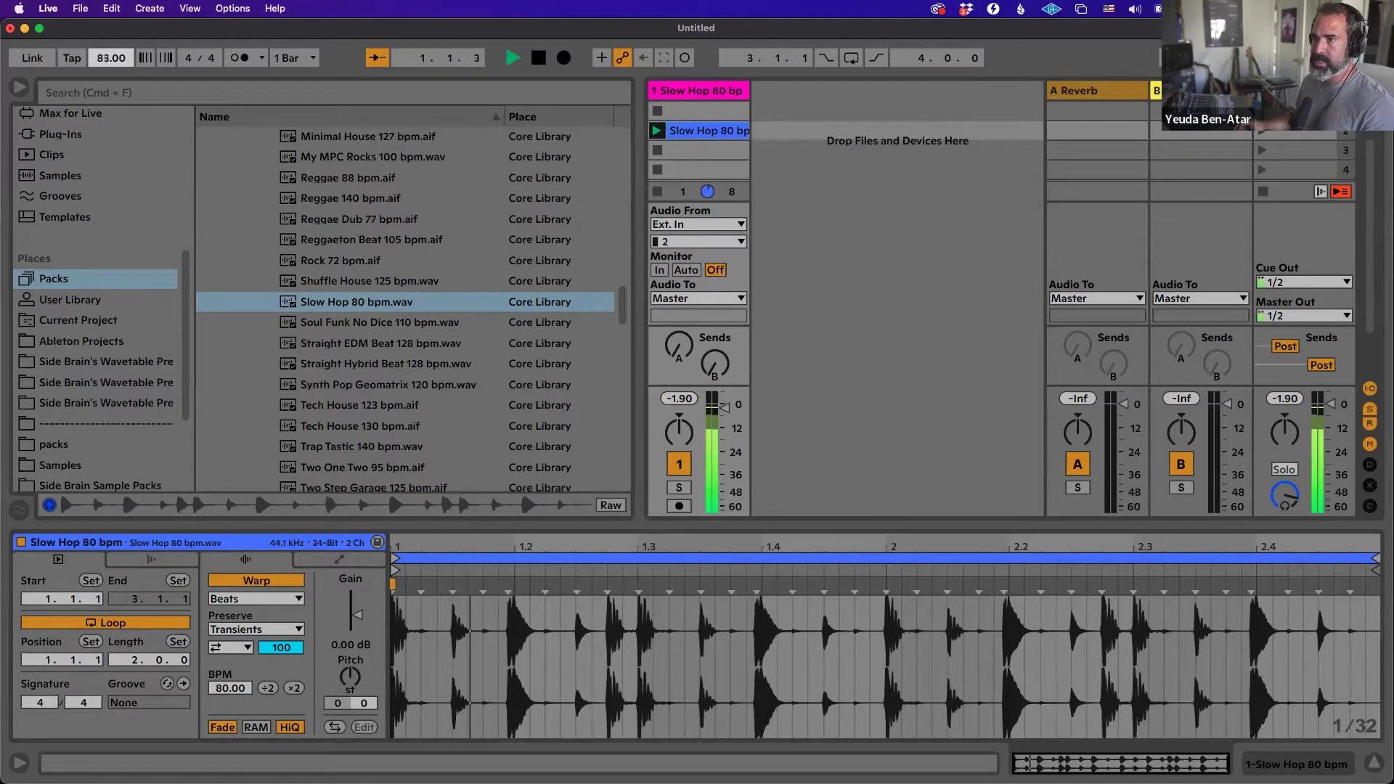
Play the clip at 77 BPM, stop playback, and set the tempo to 80 BPM.
{"action": "type", "text": "77"}
{"action": "key", "text": "Return"}
{"action": "key", "text": "space"}
{"action": "type", "text": "80"}
{"action": "key", "text": "Return"}
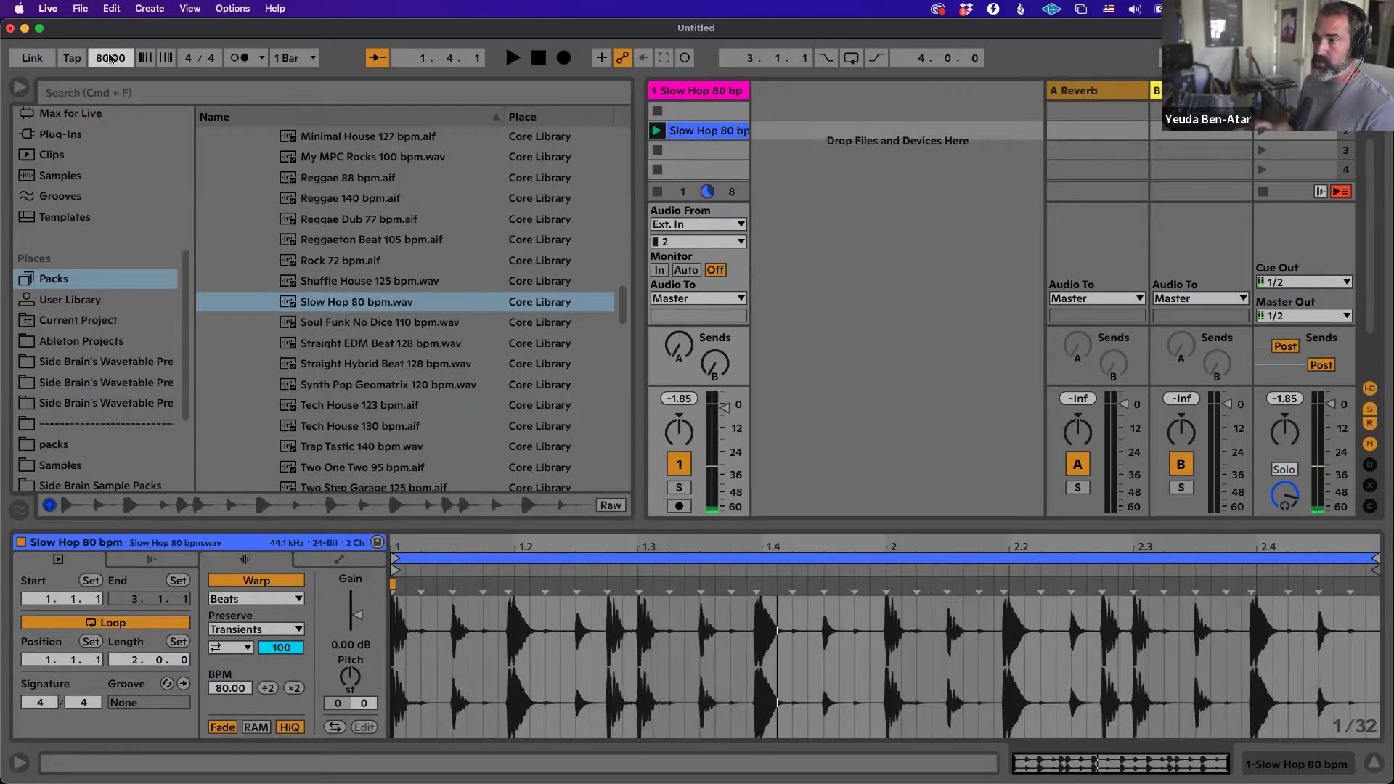
Collapse the Full drum loops folder in the Core Library and open the Percussion folder.
{"action": "scroll", "coordinate": [517, 232], "scroll_direction": "up", "scroll_amount": 5}
{"action": "scroll", "coordinate": [461, 227], "scroll_direction": "up", "scroll_amount": 15}
{"action": "scroll", "coordinate": [461, 227], "scroll_direction": "up", "scroll_amount": 10}
{"action": "left_click", "coordinate": [257, 309]}
{"action": "scroll", "coordinate": [285, 286], "scroll_direction": "down", "scroll_amount": 2}
{"action": "left_click", "coordinate": [285, 288]}
{"action": "scroll", "coordinate": [323, 255], "scroll_direction": "down", "scroll_amount": 5}
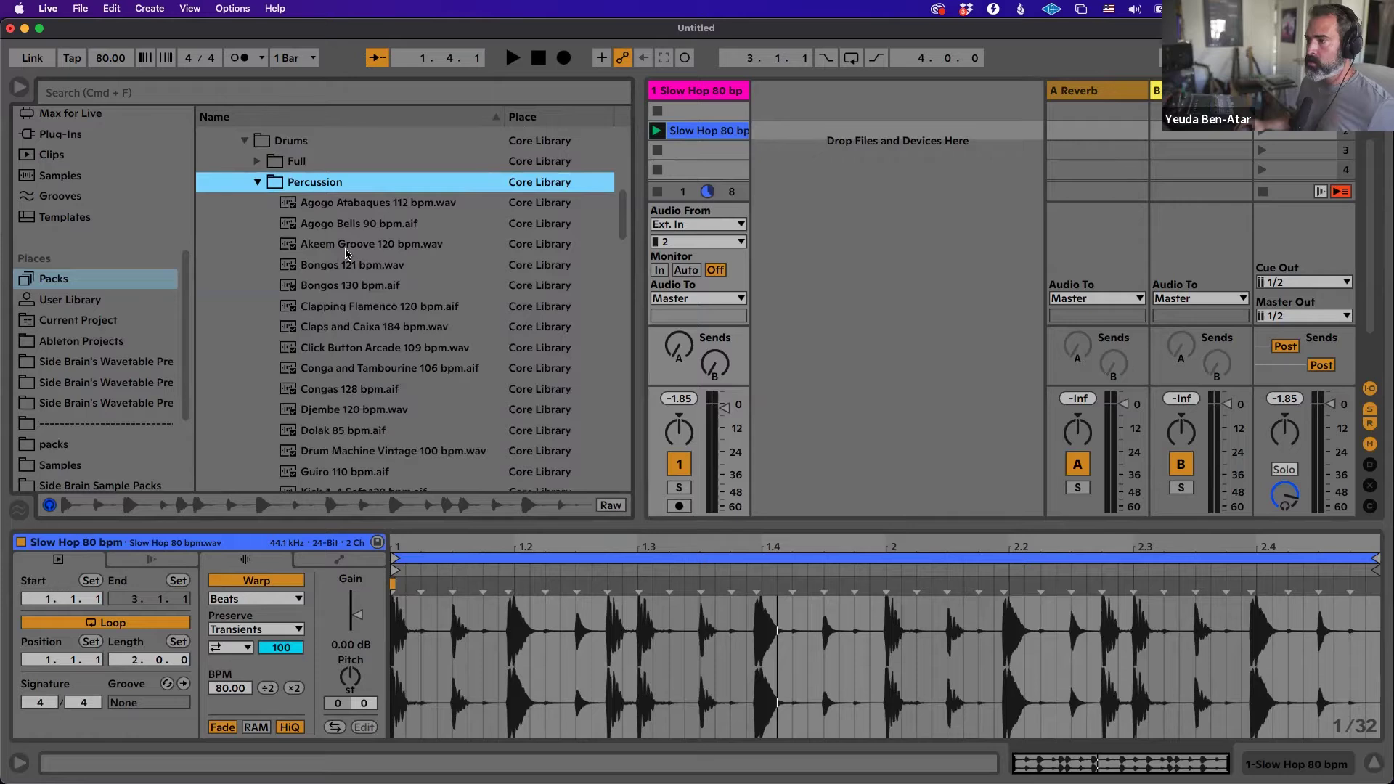
{"action": "scroll", "coordinate": [327, 233], "scroll_direction": "down", "scroll_amount": 2}
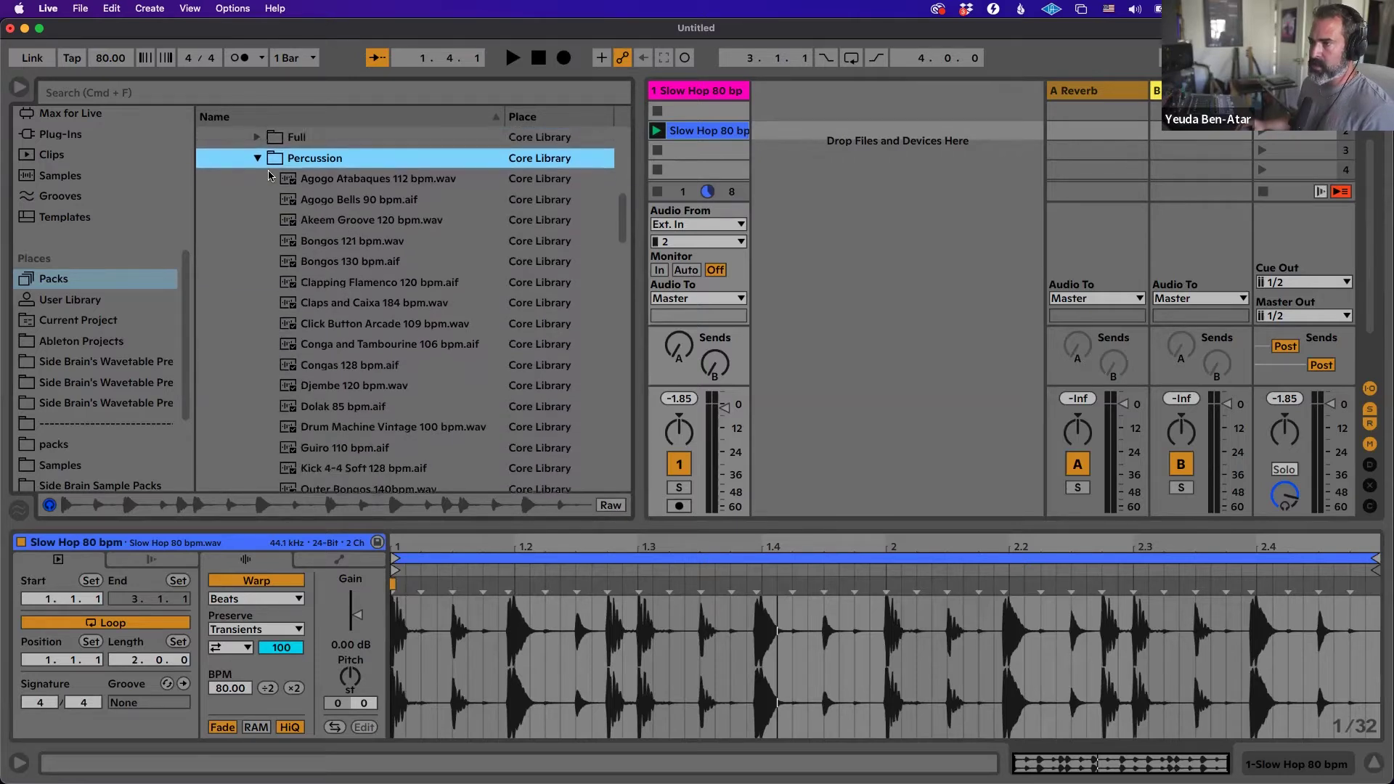
Audition several of the percussion loops, ending with Shaker 87 bpm.aif.
{"action": "scroll", "coordinate": [268, 175], "scroll_direction": "up", "scroll_amount": 1}
{"action": "scroll", "coordinate": [377, 232], "scroll_direction": "down", "scroll_amount": 6}
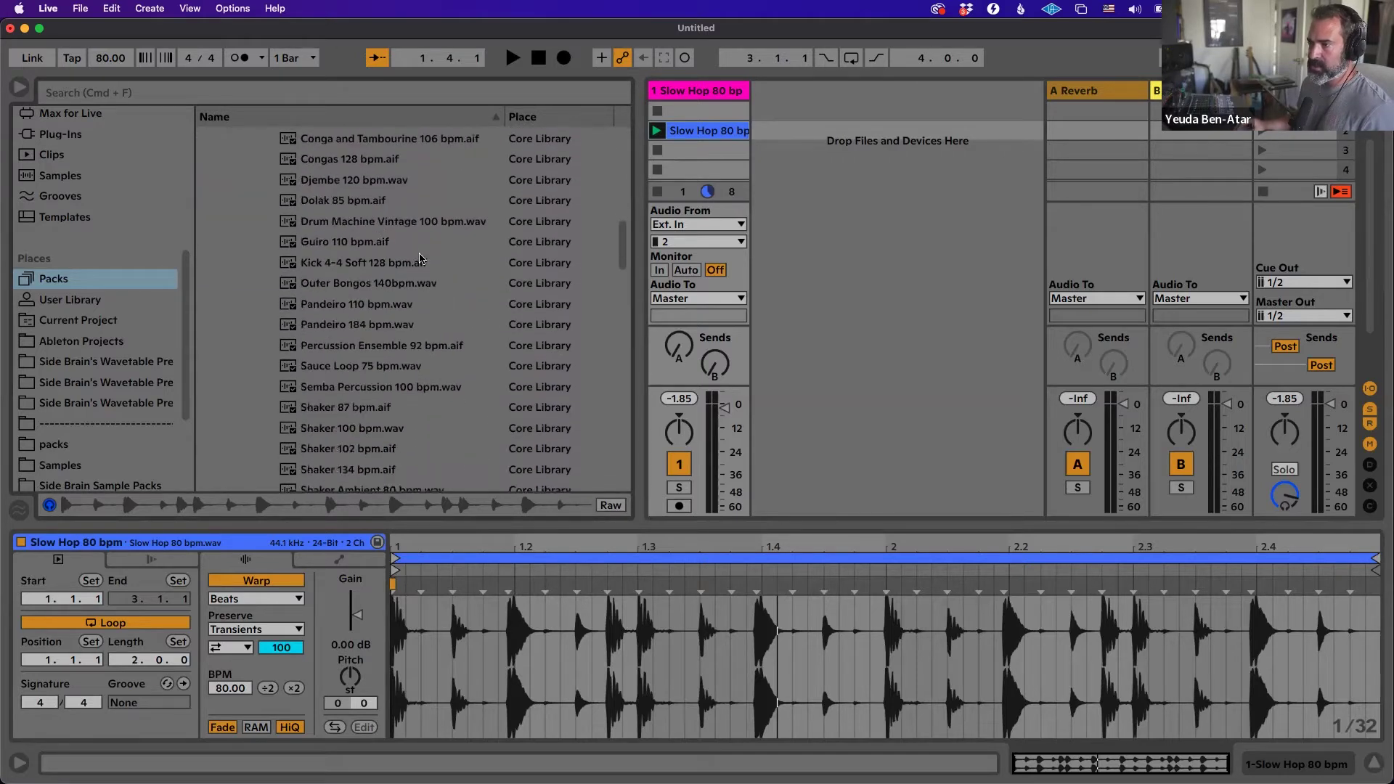
{"action": "left_click", "coordinate": [404, 284]}
{"action": "left_click", "coordinate": [385, 305]}
{"action": "scroll", "coordinate": [363, 291], "scroll_direction": "down", "scroll_amount": 2}
{"action": "left_click", "coordinate": [337, 286]}
{"action": "scroll", "coordinate": [338, 284], "scroll_direction": "down", "scroll_amount": 3}
{"action": "left_click", "coordinate": [330, 289]}
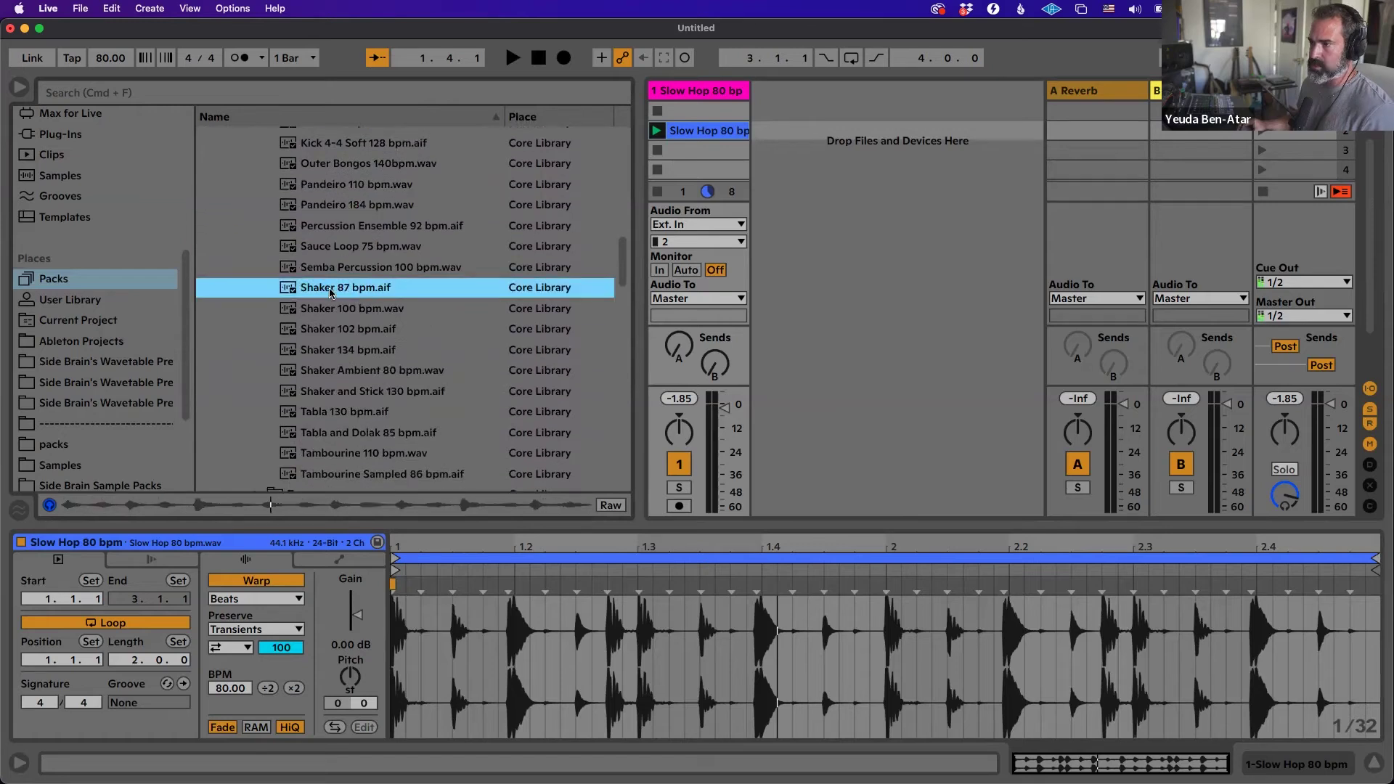
Put the Shaker 87 bpm.aif loop on a new second audio track and play it together with the Slow Hop 80 bpm clip.
{"action": "left_click_drag", "start_coordinate": [699, 187], "coordinate": [691, 154]}
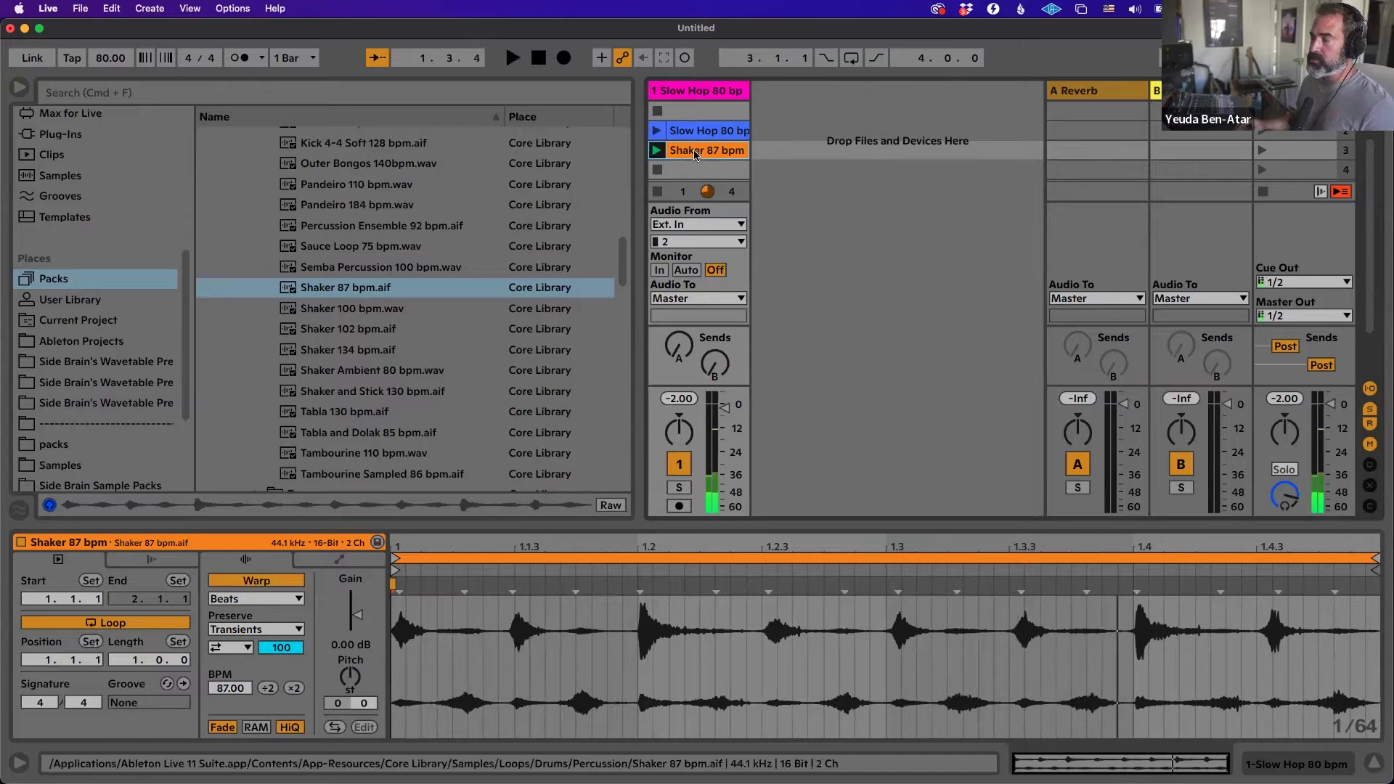
{"action": "left_click_drag", "start_coordinate": [688, 154], "coordinate": [763, 145]}
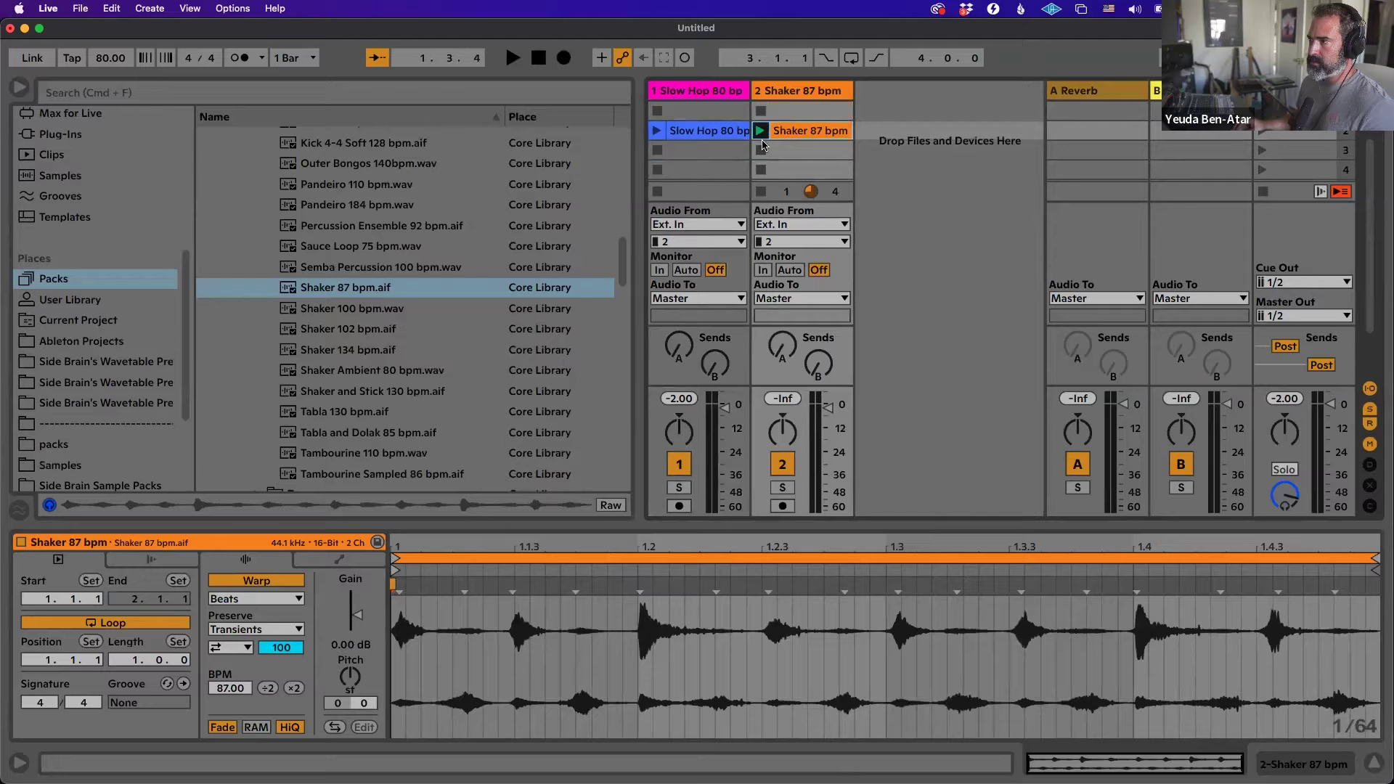
{"action": "left_click", "coordinate": [656, 133]}
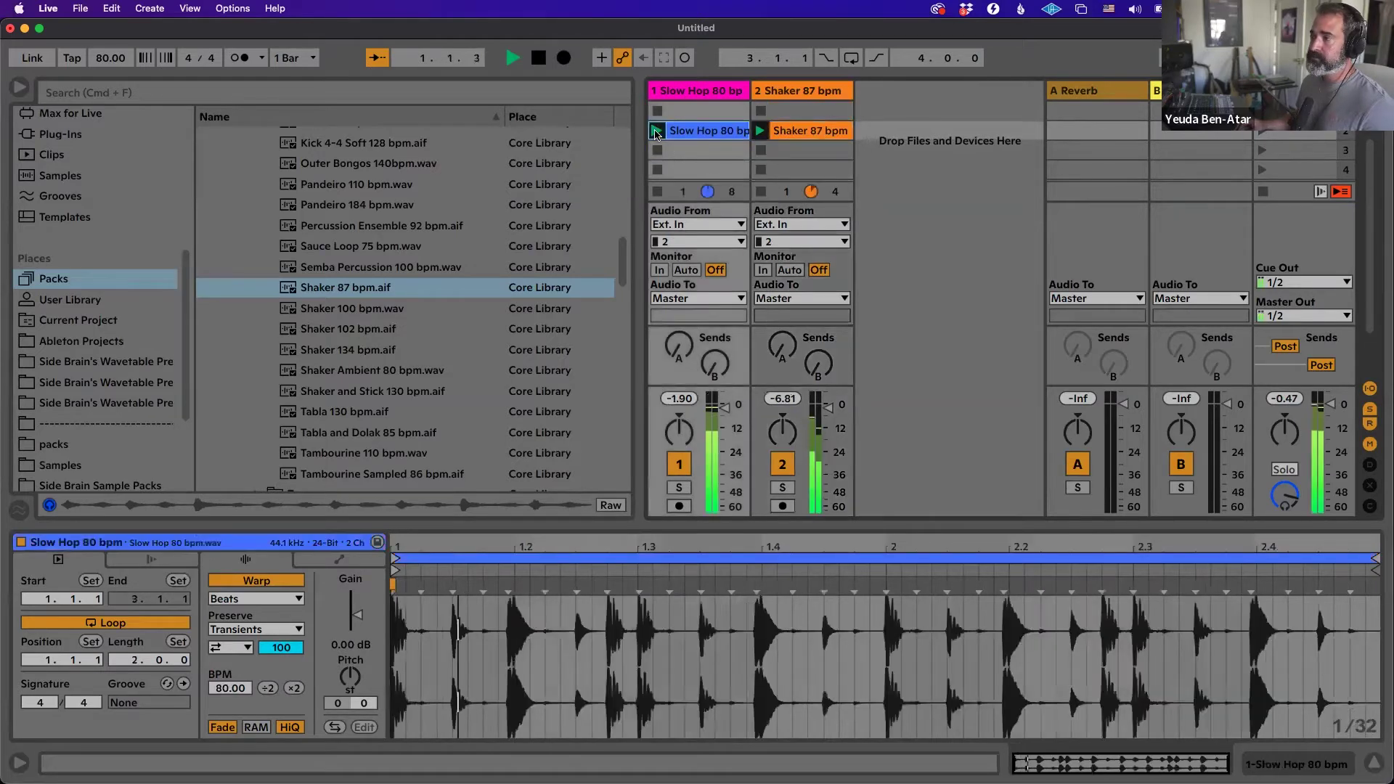
{"action": "key", "text": "space"}
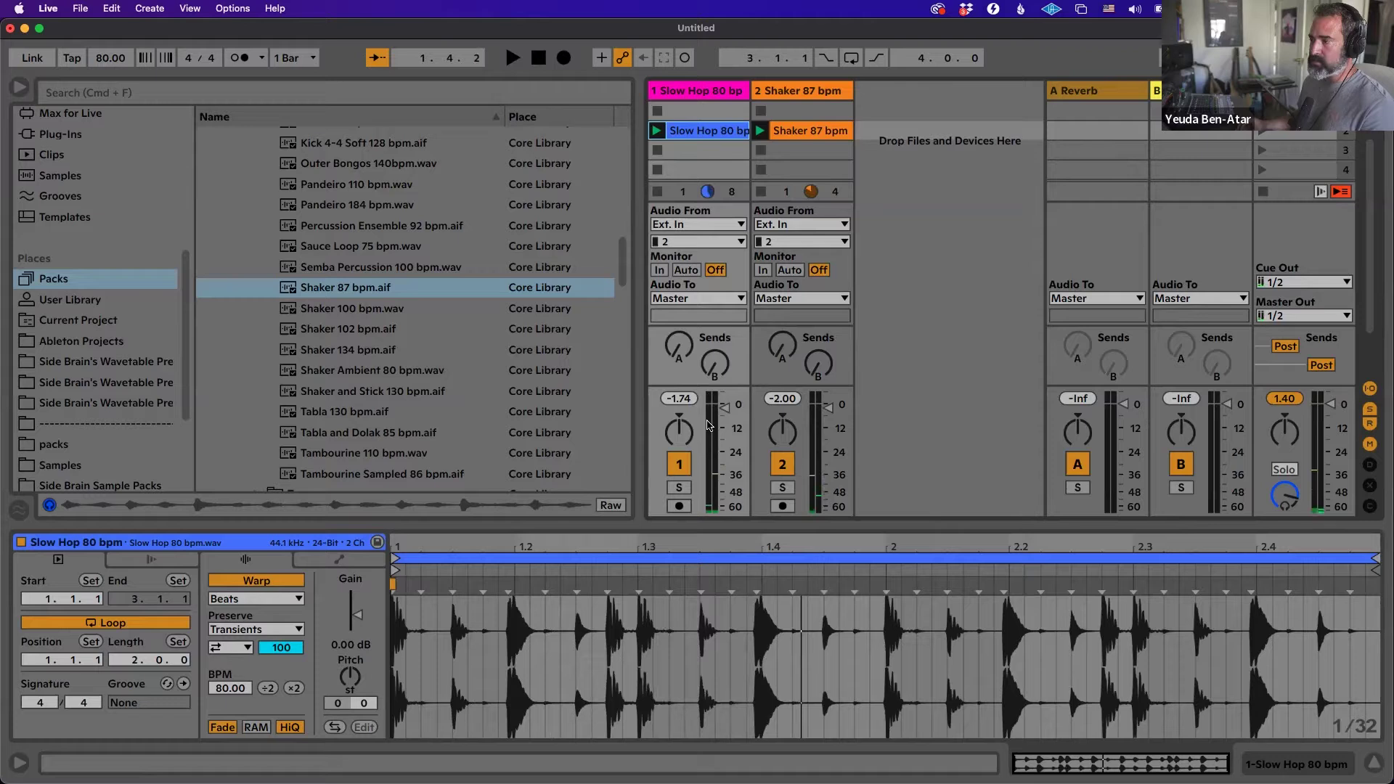
Try out the first track's volume fader, lowering it to about -14 dB, and its pan knob during playback, and reset them to their defaults.
{"action": "key", "text": "space"}
{"action": "mouse_move", "coordinate": [718, 412]}
{"action": "left_mouse_down"}
{"action": "mouse_move", "coordinate": [729, 460]}
{"action": "mouse_move", "coordinate": [722, 420]}
{"action": "left_mouse_up"}
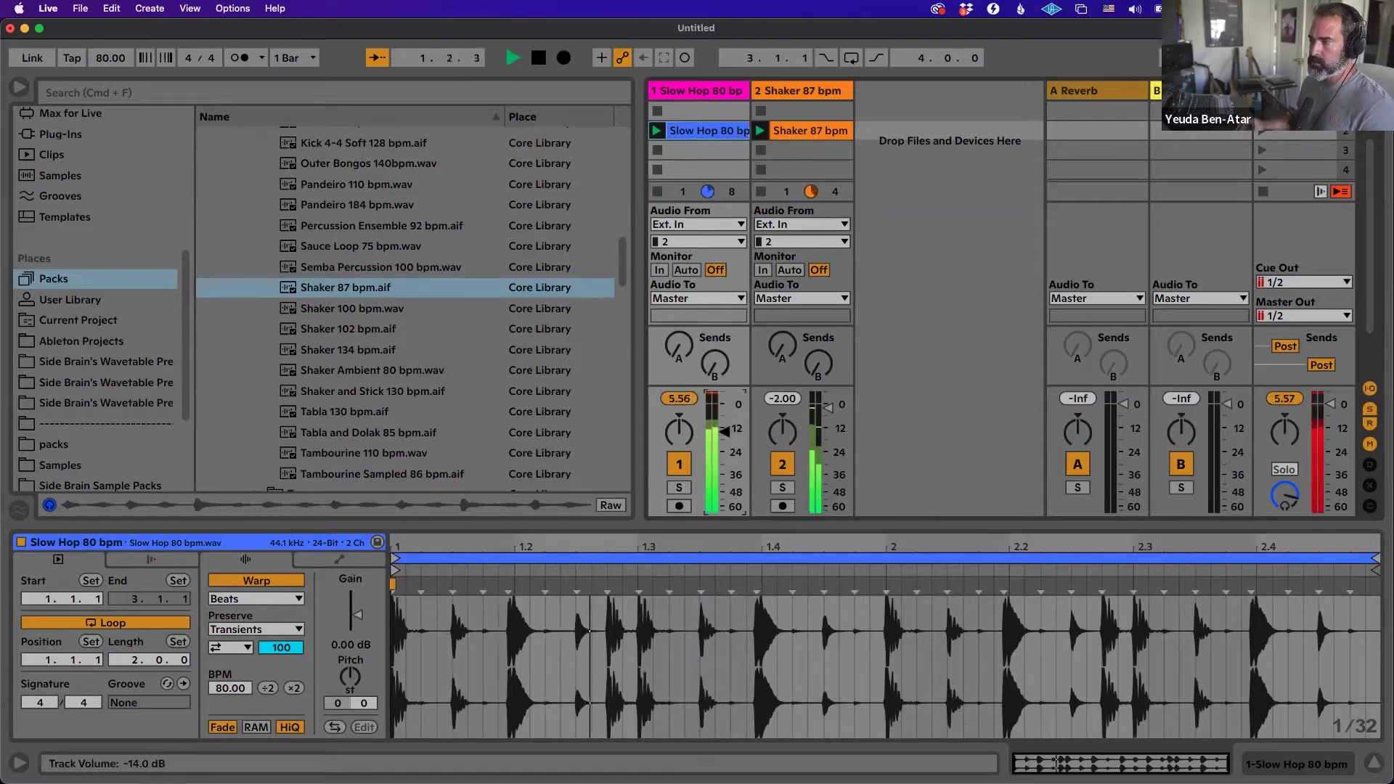
{"action": "left_click_drag", "start_coordinate": [678, 430], "coordinate": [678, 460]}
{"action": "key", "text": "Delete"}
{"action": "key", "text": "space"}
{"action": "key", "text": "space"}
Try the first track's activator, solo and record-arm switches, return each to its original state, and stop playback.
{"action": "left_click", "coordinate": [680, 465]}
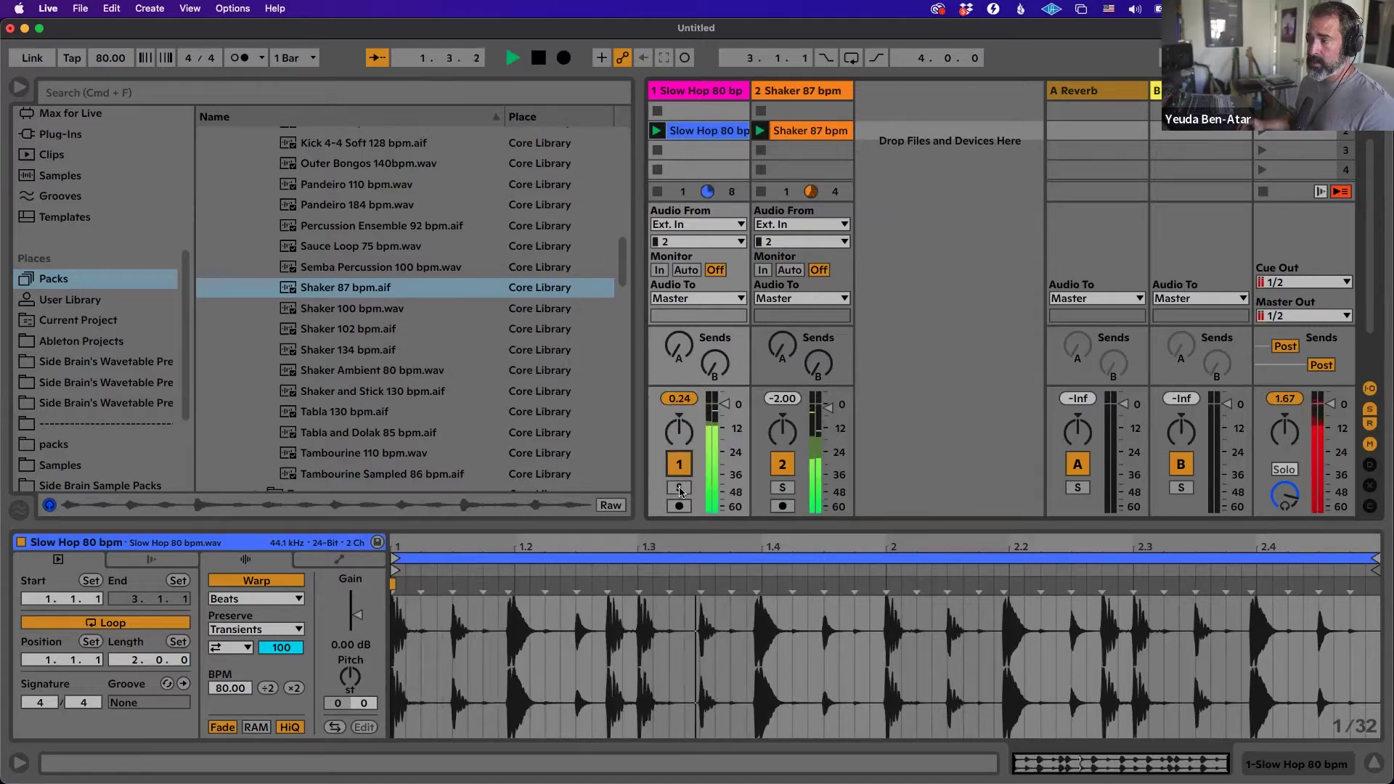
{"action": "left_click", "coordinate": [679, 488]}
{"action": "left_click", "coordinate": [679, 488]}
{"action": "key", "text": "space"}
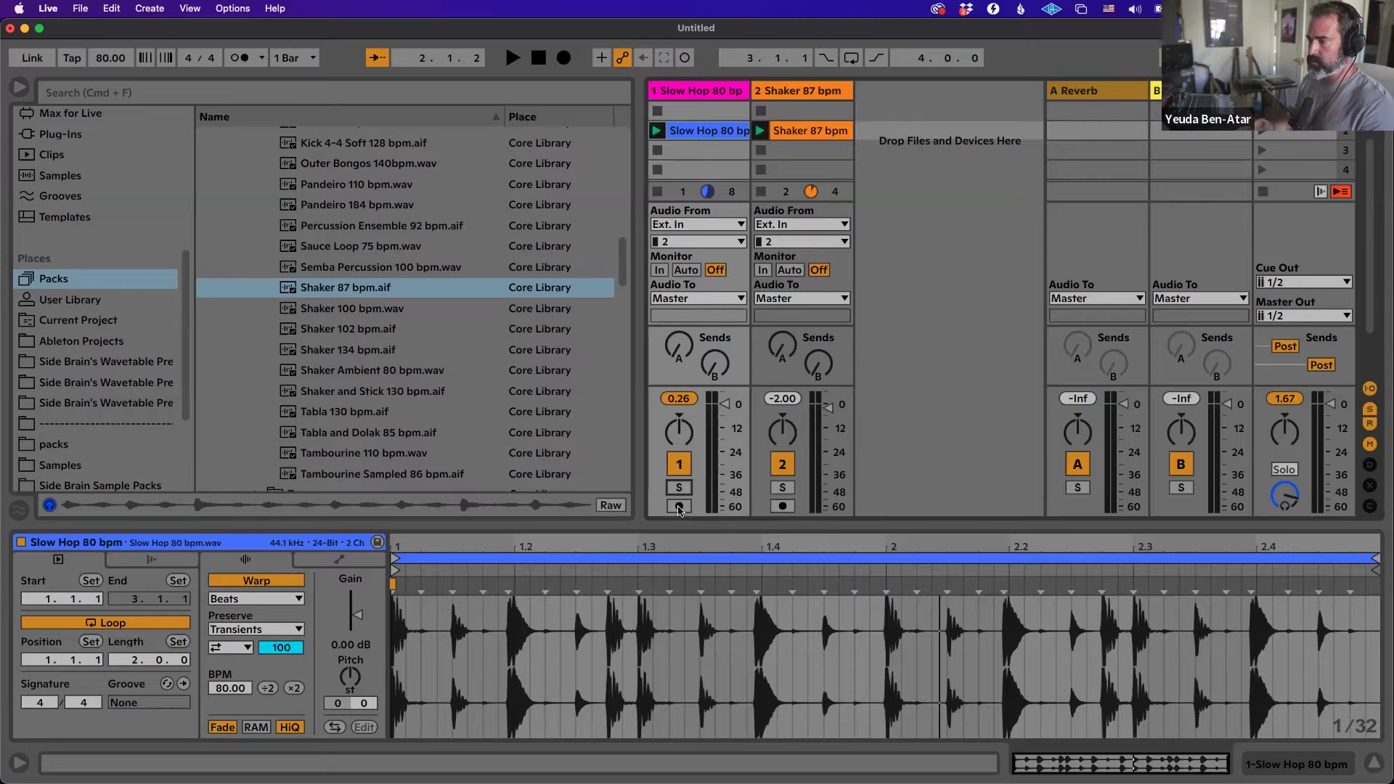
{"action": "left_click", "coordinate": [678, 506]}
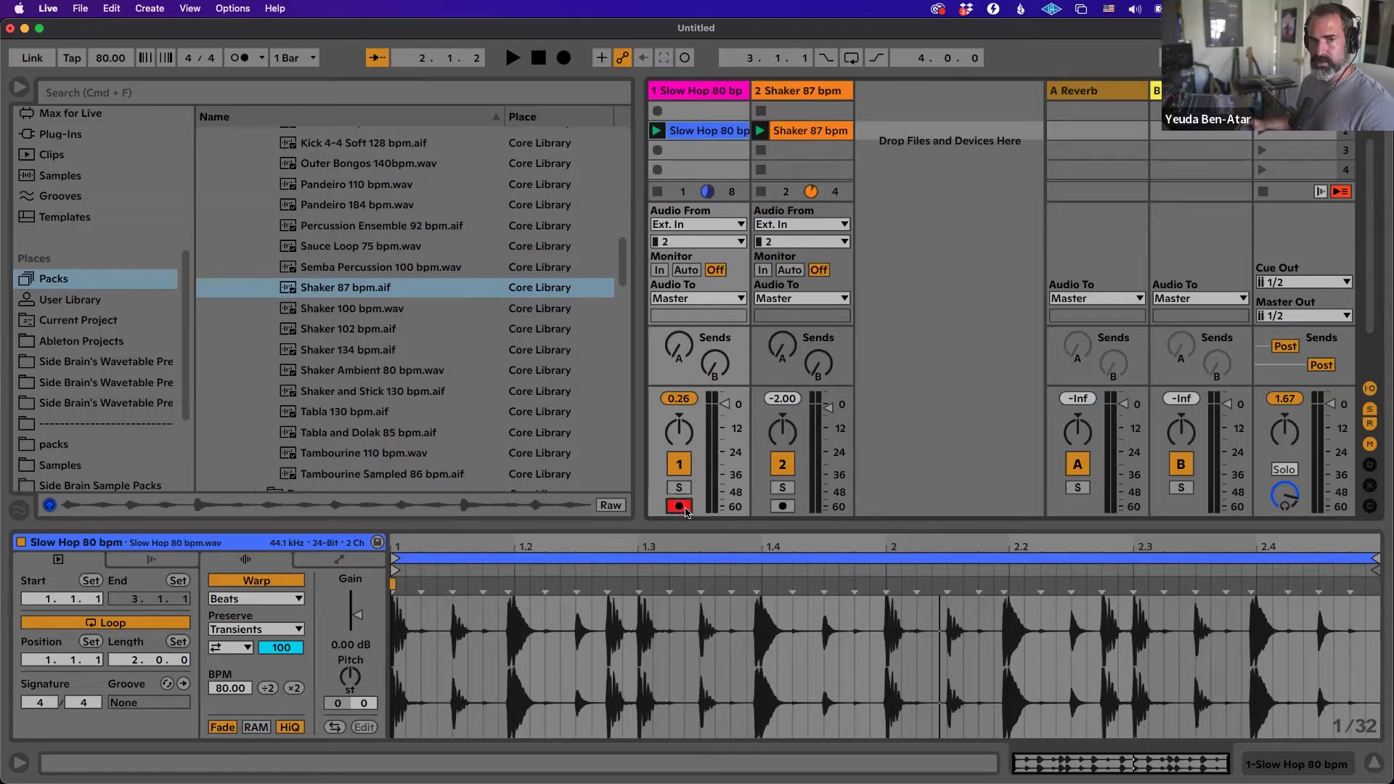
{"action": "left_click", "coordinate": [681, 511]}
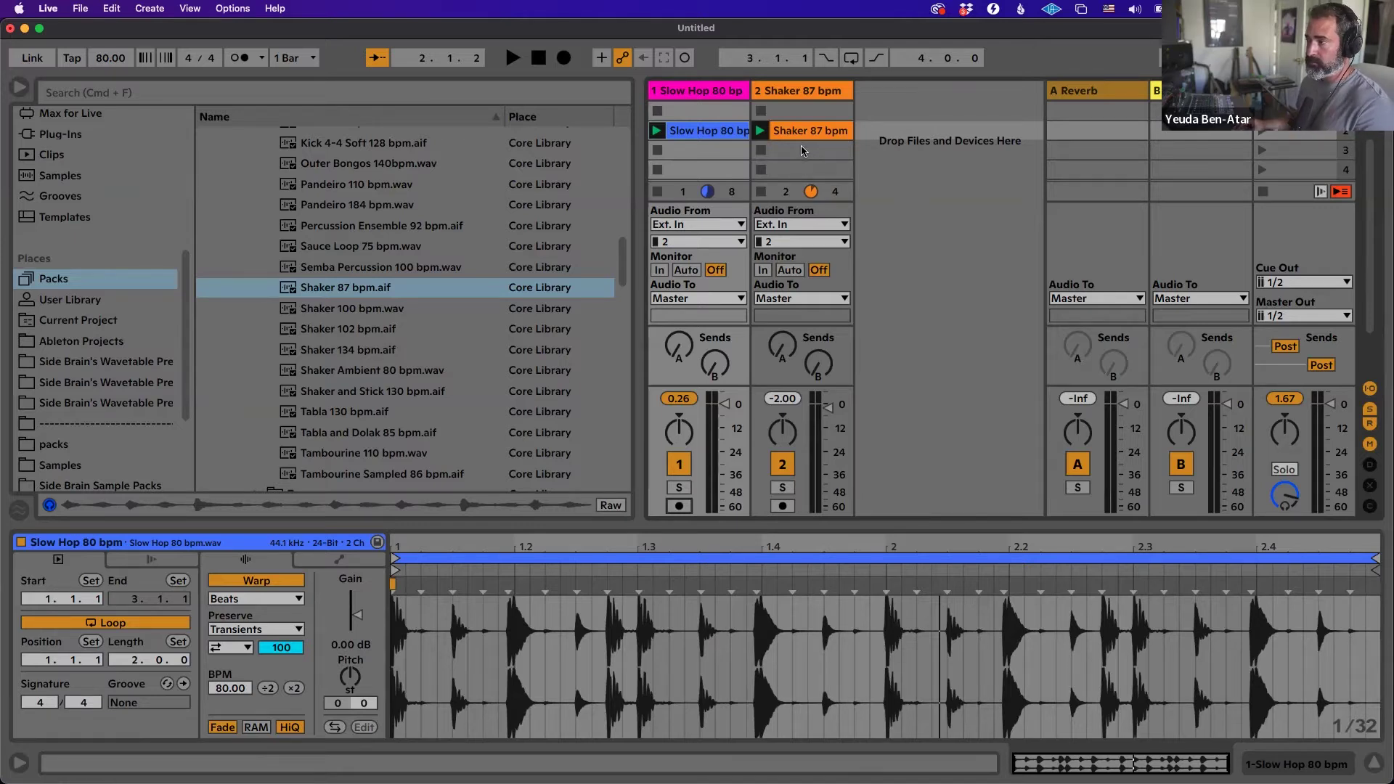
Stop the clip on the Shaker track and select the Slow Hop 80 bpm clip.
{"action": "left_click", "coordinate": [760, 150]}
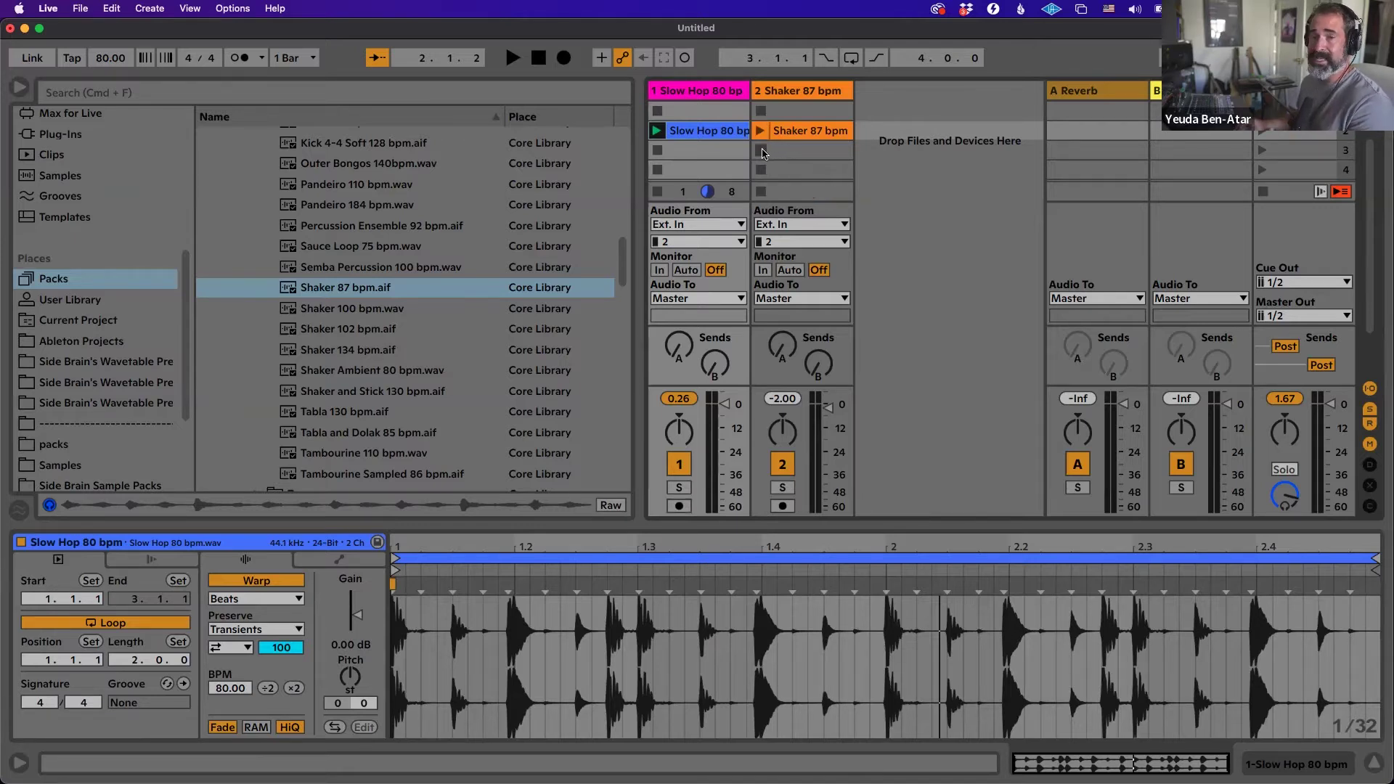
{"action": "left_click", "coordinate": [773, 133]}
{"action": "left_click", "coordinate": [729, 137]}
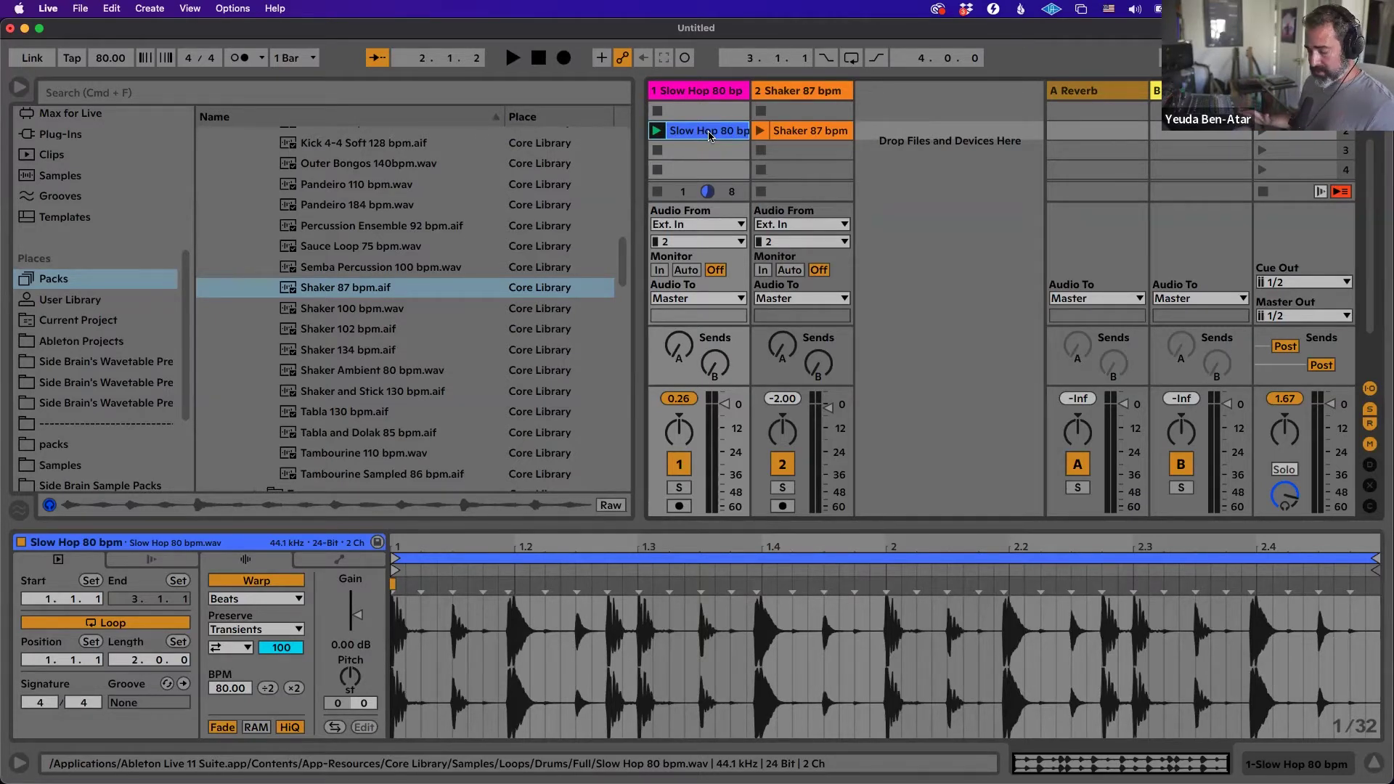
Show the tracks in Arrangement View with a narrower browser, and insert an audio track below the Shaker track.
{"action": "key", "text": "Tab"}
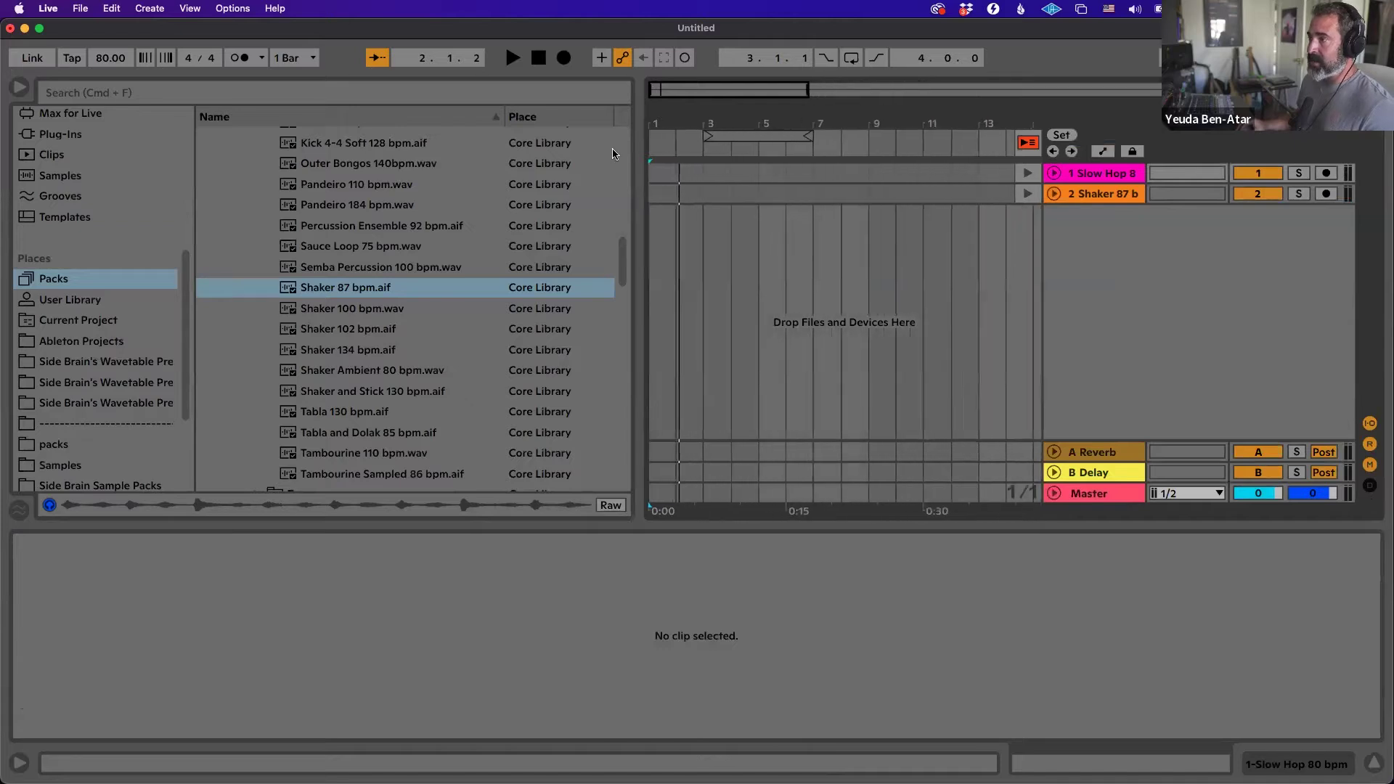
{"action": "left_click_drag", "start_coordinate": [642, 145], "coordinate": [430, 145]}
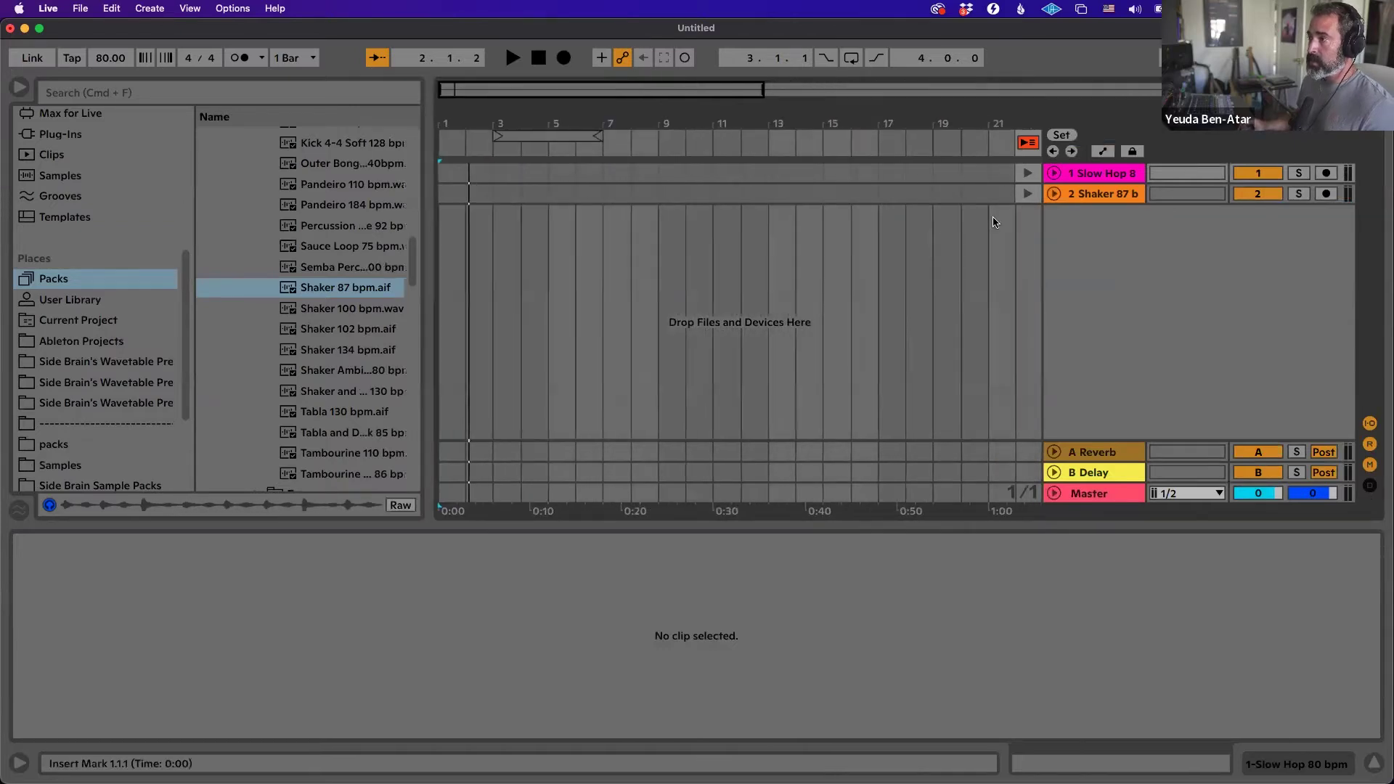
{"action": "left_click", "coordinate": [1093, 179]}
{"action": "key", "text": "Down"}
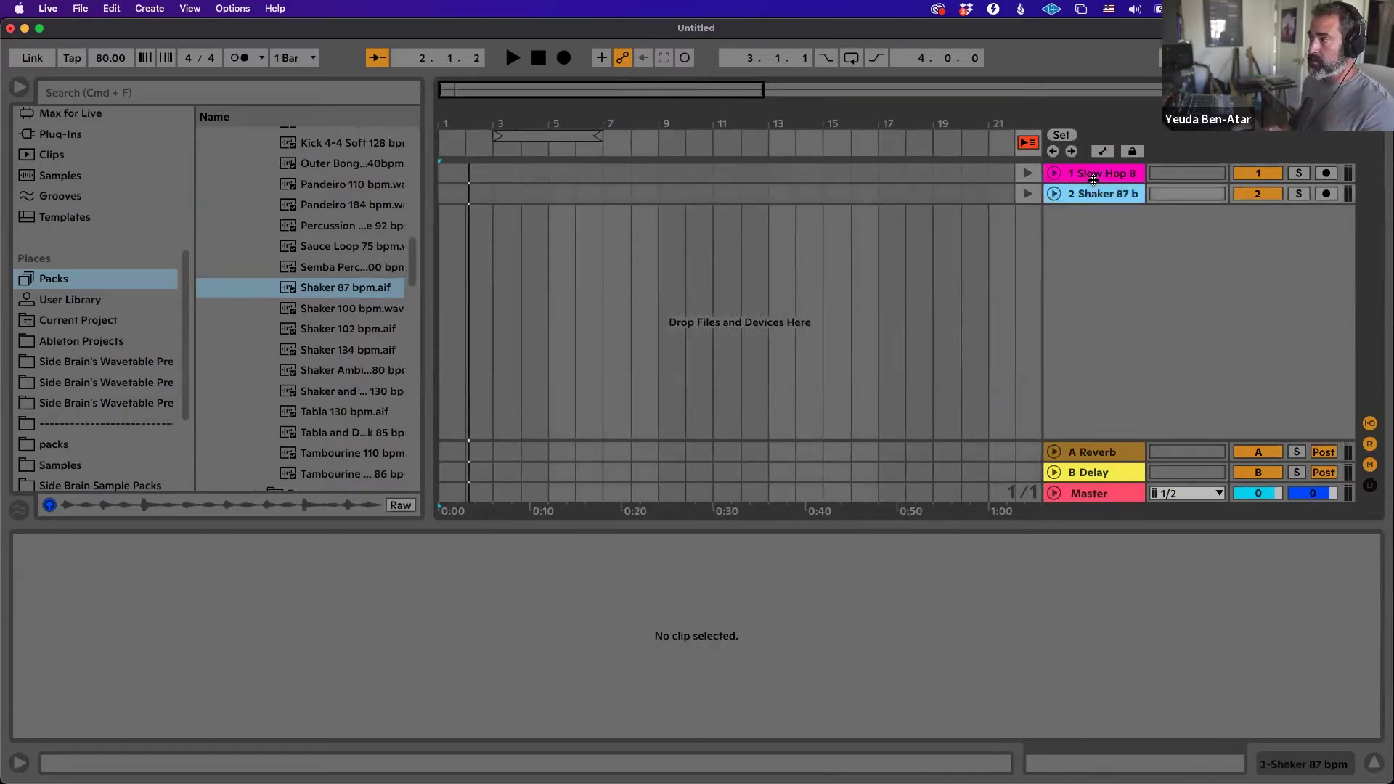
{"action": "right_click", "coordinate": [1081, 215]}
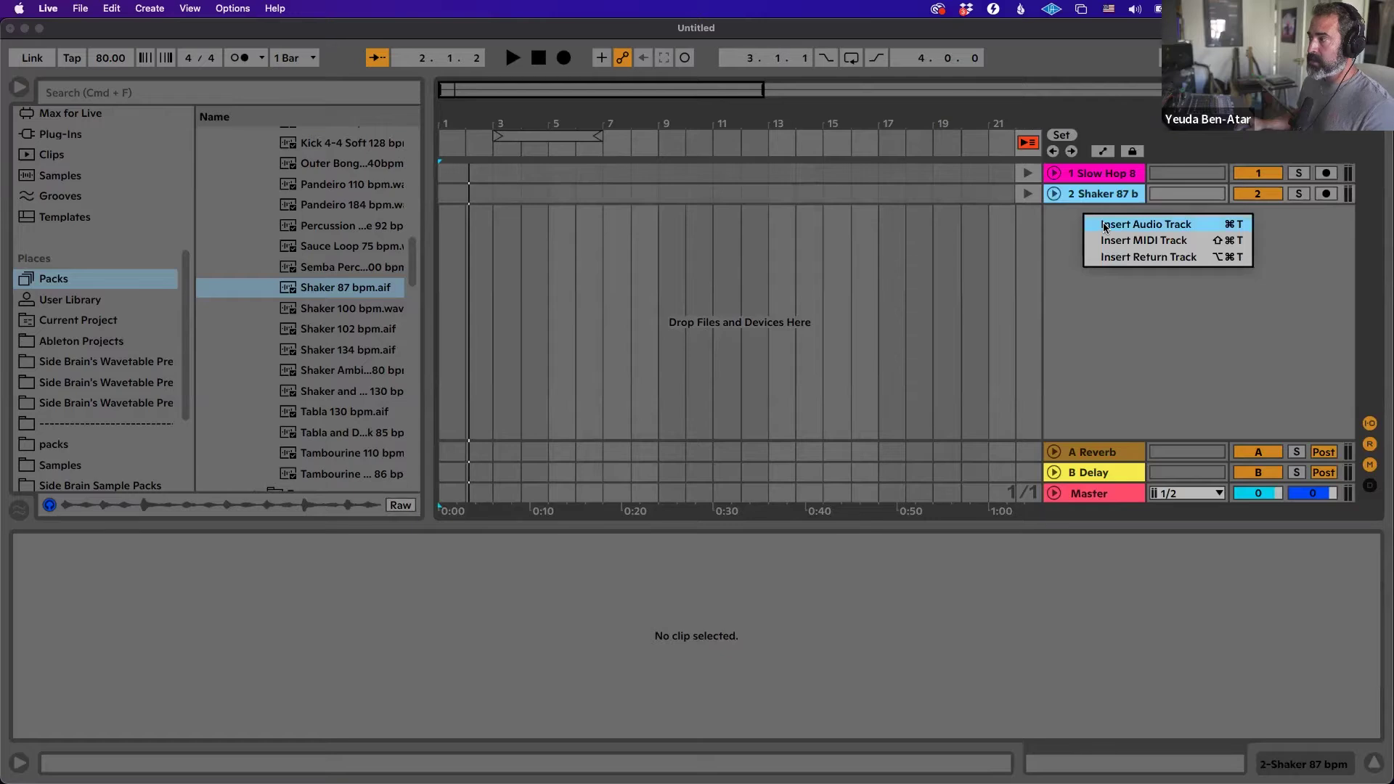
{"action": "left_click", "coordinate": [1105, 226]}
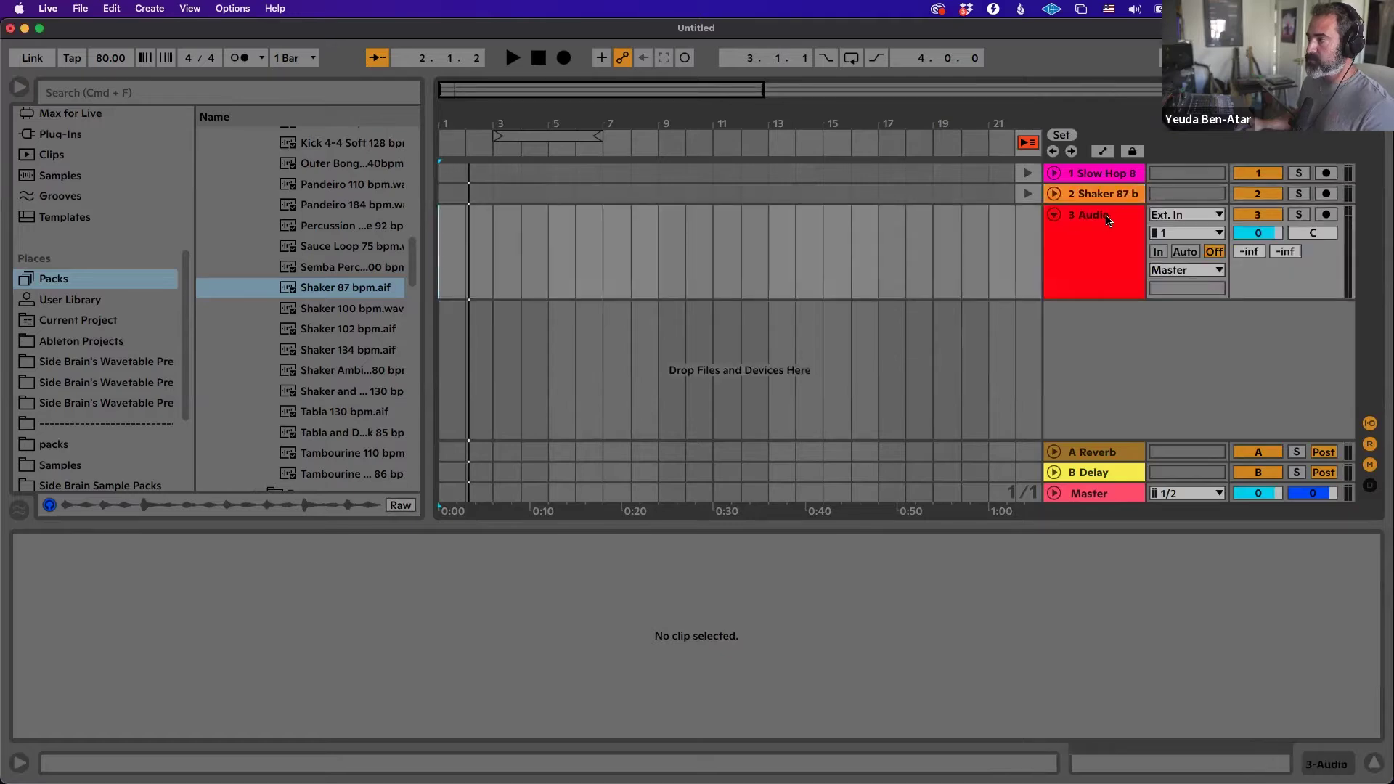
Return to Session View and delete the empty third audio track.
{"action": "key", "text": "Tab"}
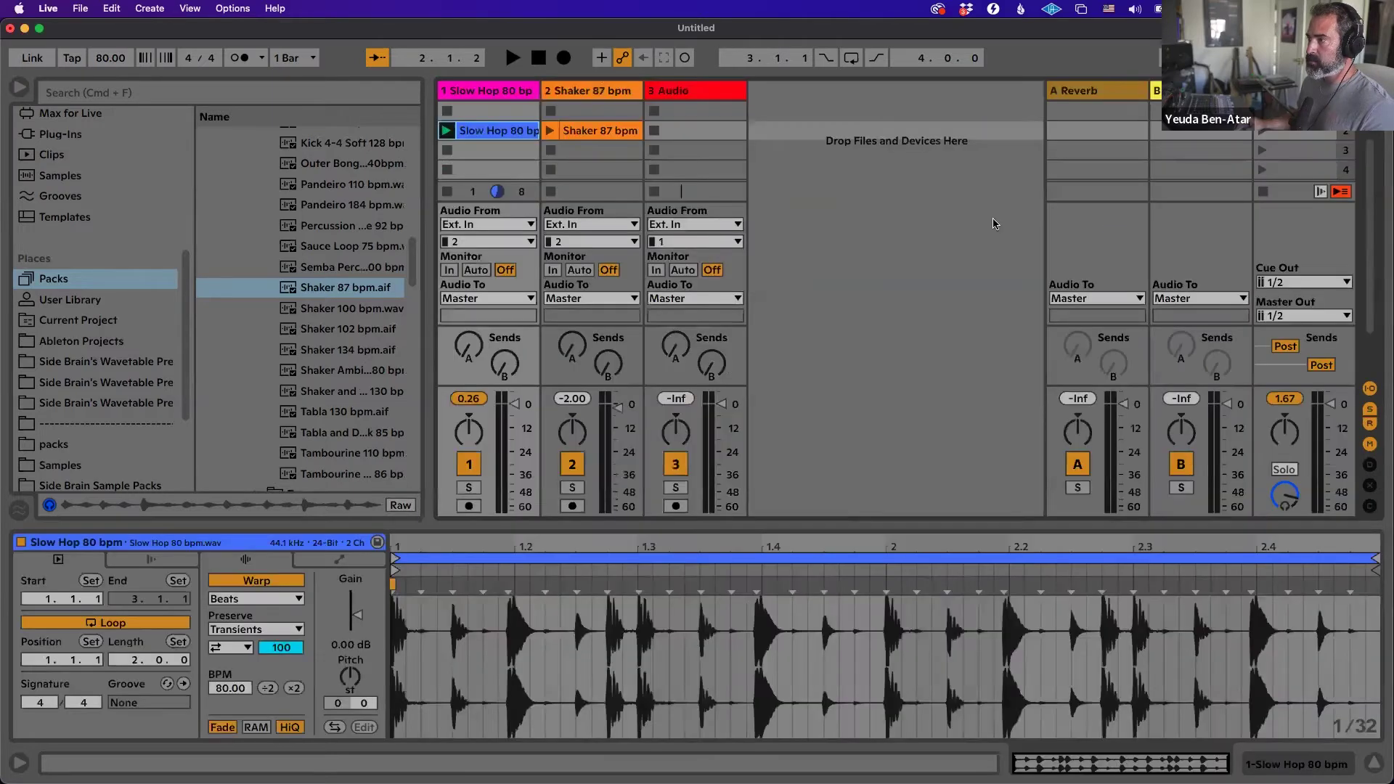
{"action": "left_click", "coordinate": [709, 97]}
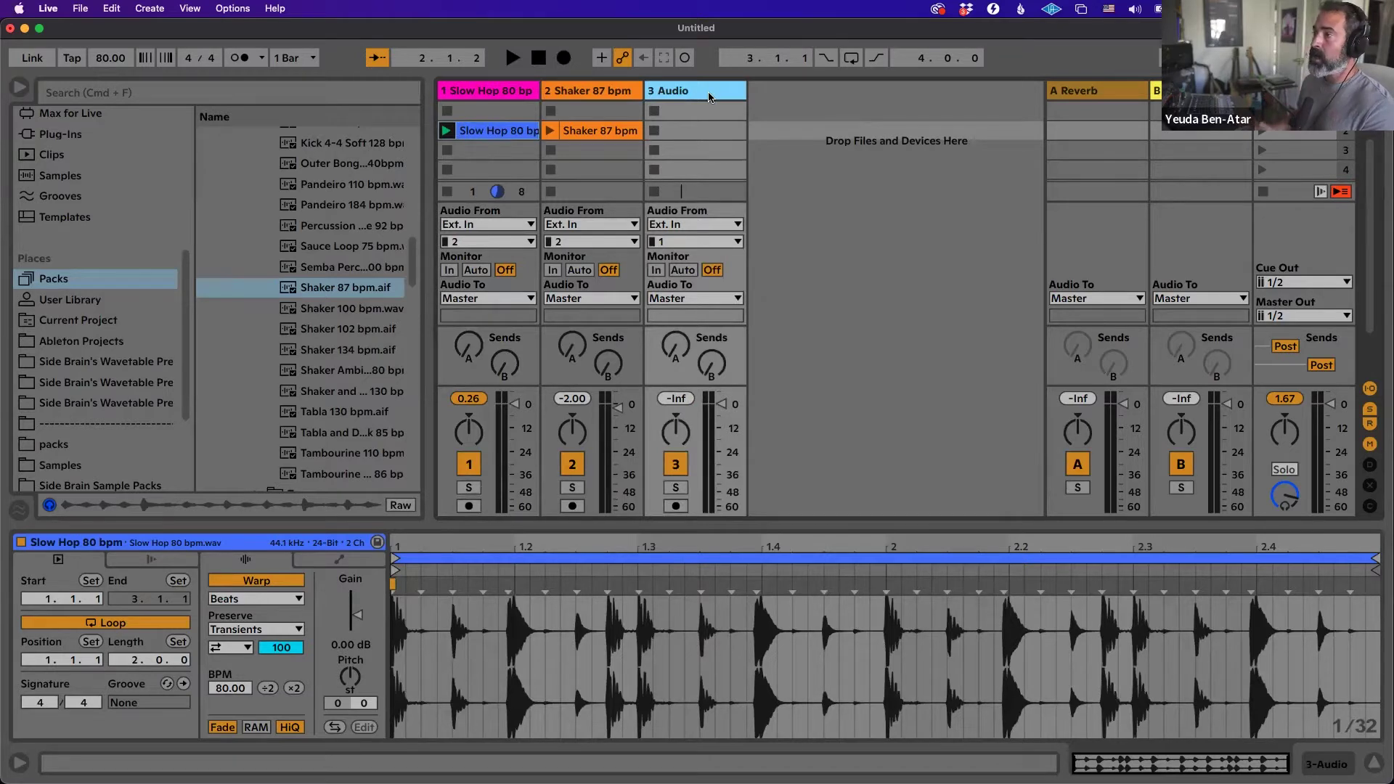
{"action": "key", "text": "Delete"}
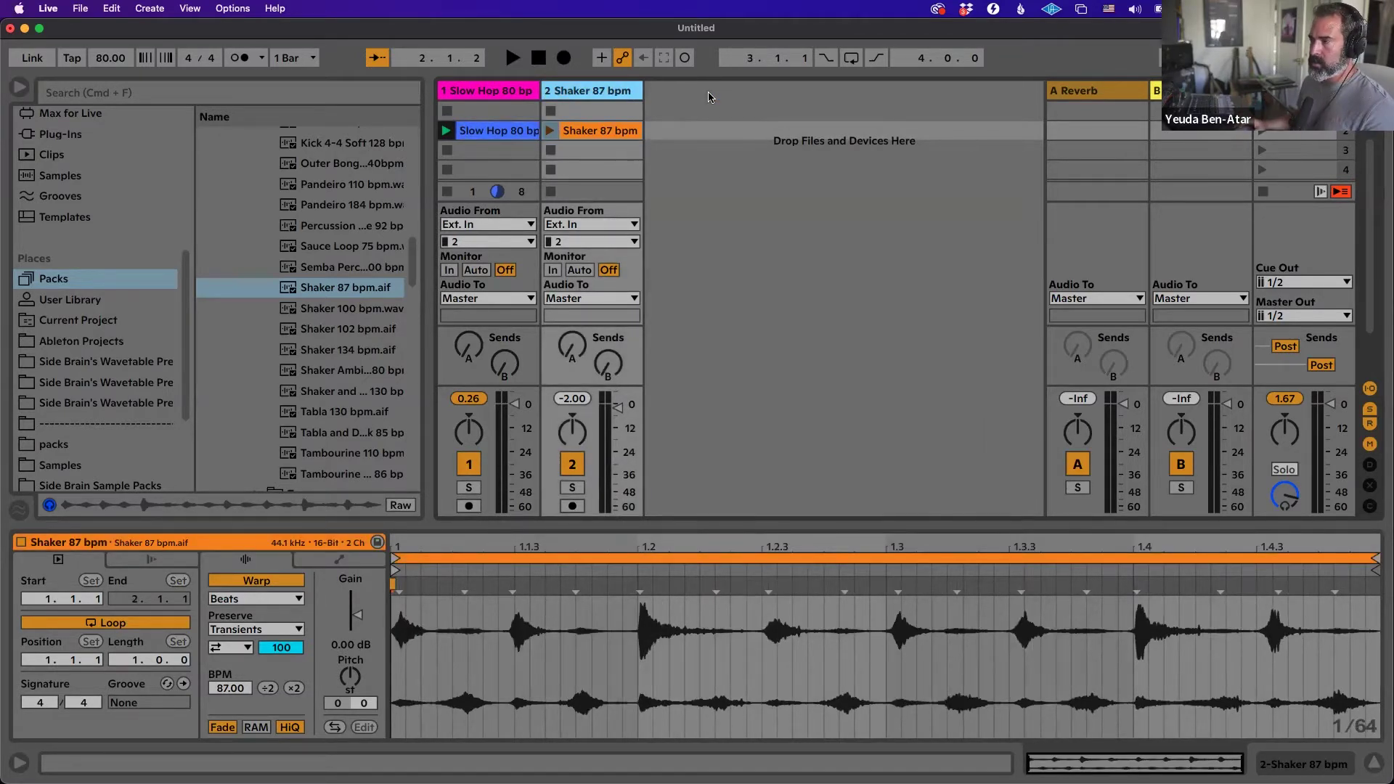
Carry the Slow Hop 80 bpm clip over to bar 1 of its track in Arrangement View, and return to Session View.
{"action": "left_click", "coordinate": [494, 92]}
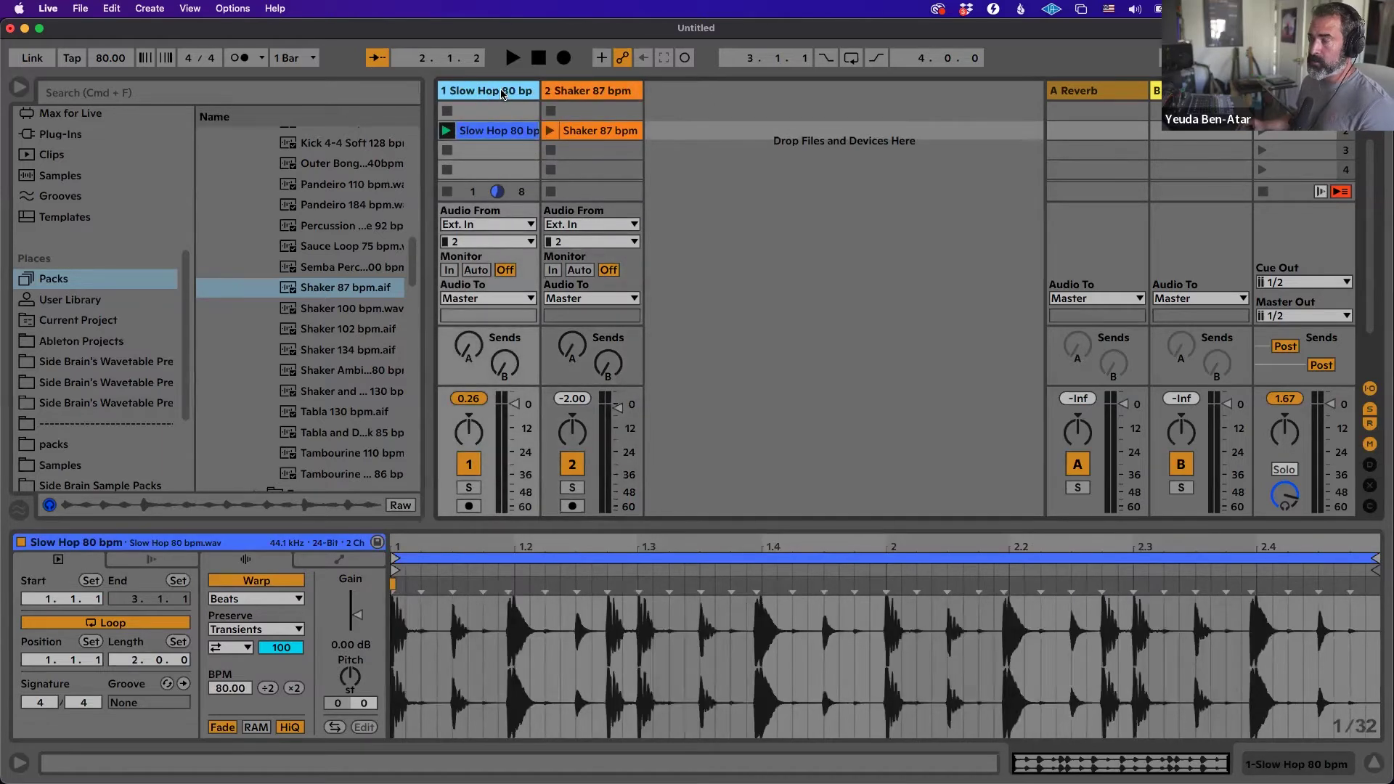
{"action": "left_click", "coordinate": [501, 133]}
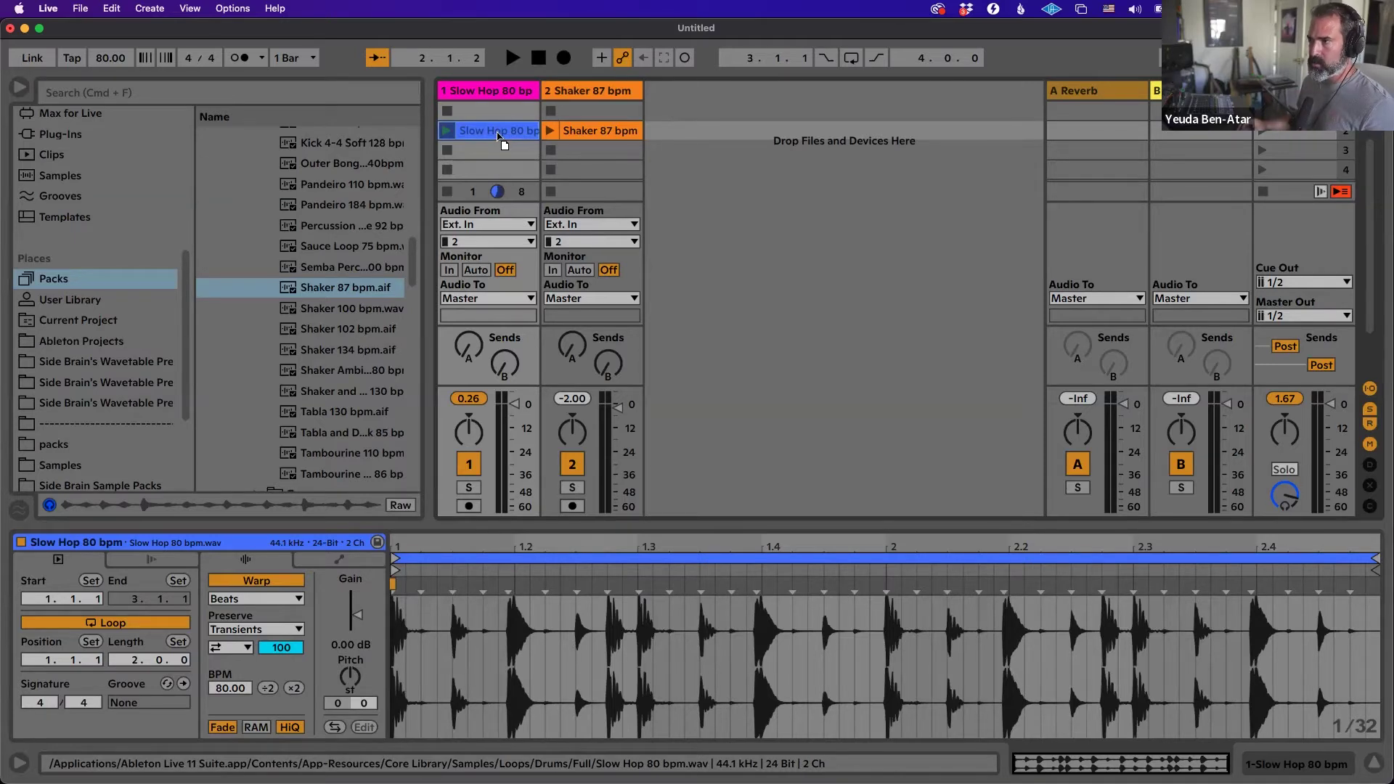
{"action": "key", "text": "Tab"}
{"action": "left_click_drag", "start_coordinate": [498, 135], "coordinate": [451, 169]}
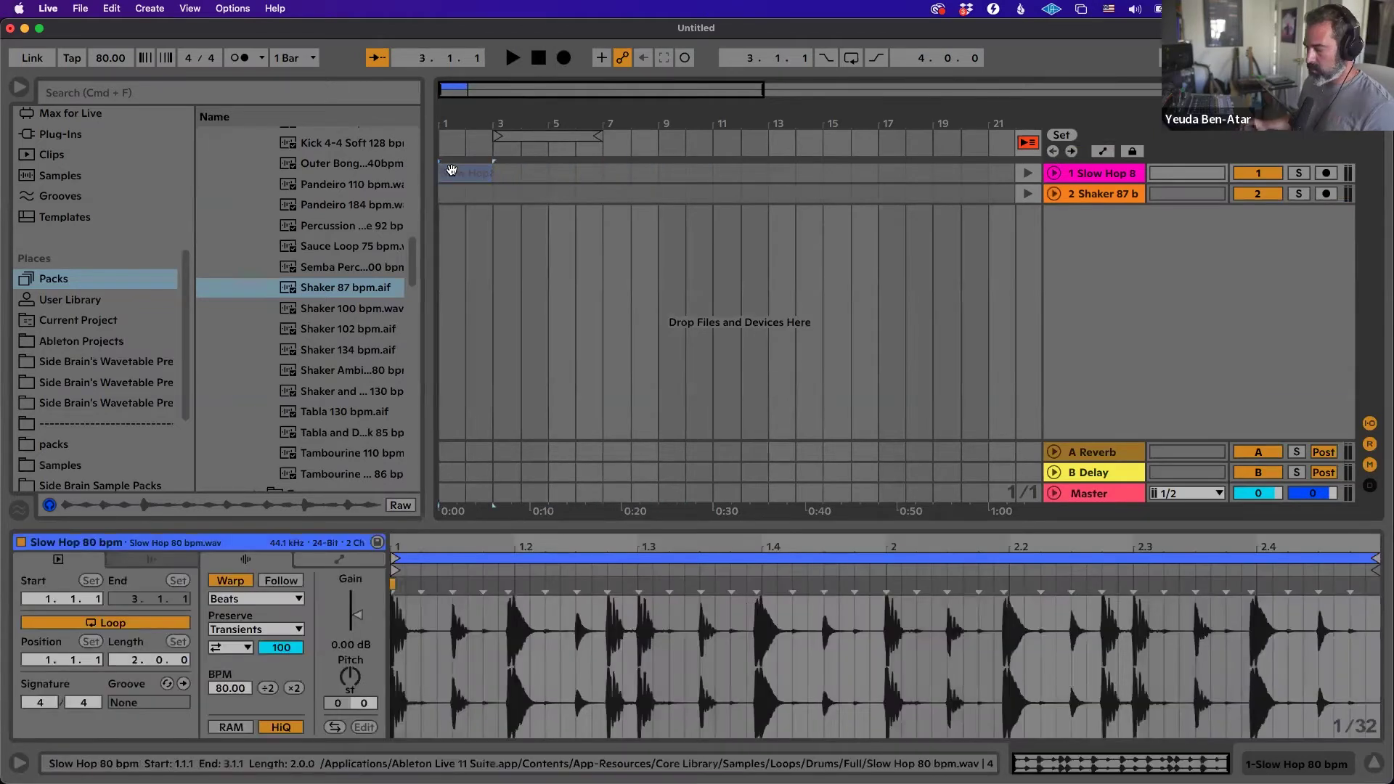
{"action": "key", "text": "Tab"}
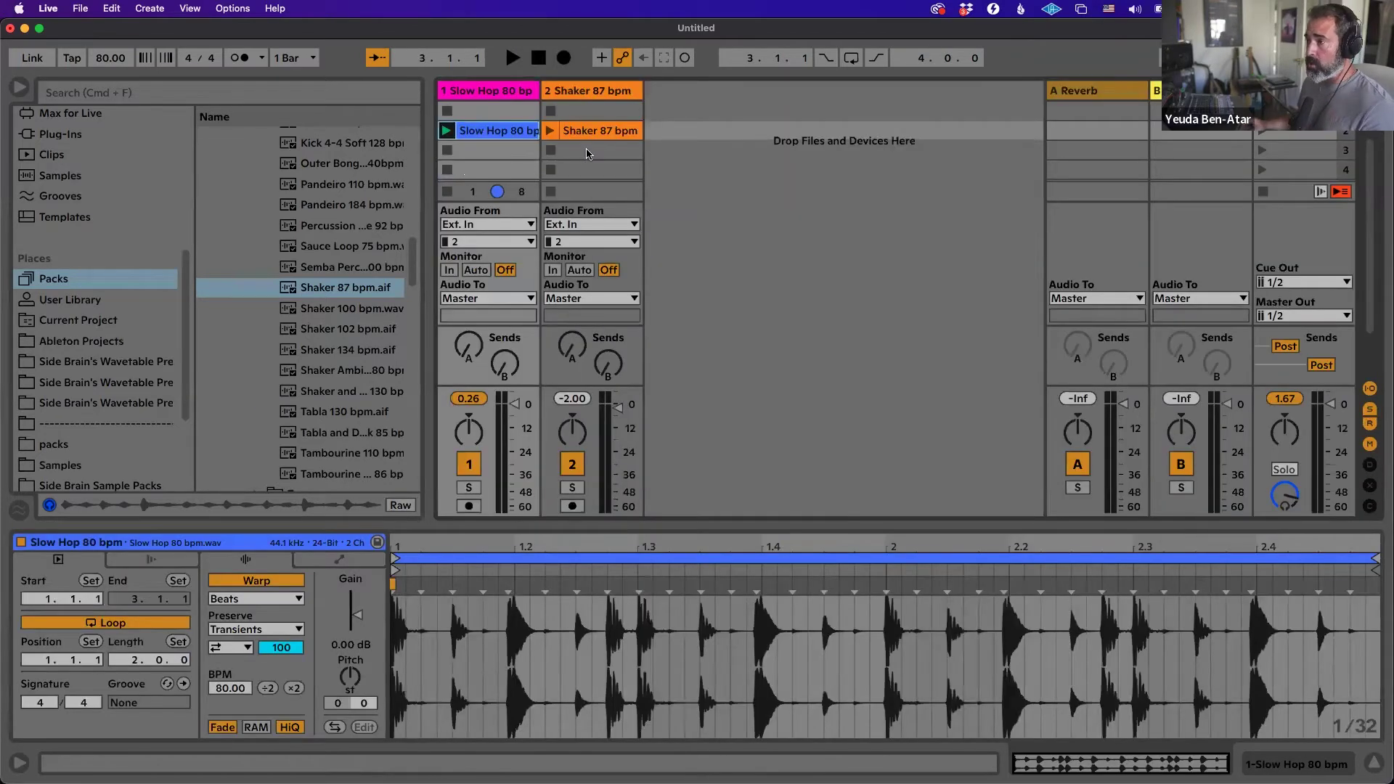
Widen the browser, collapse the drum loop folders, and open the Synth folder under the Tonal loops.
{"action": "left_click_drag", "start_coordinate": [430, 183], "coordinate": [545, 175]}
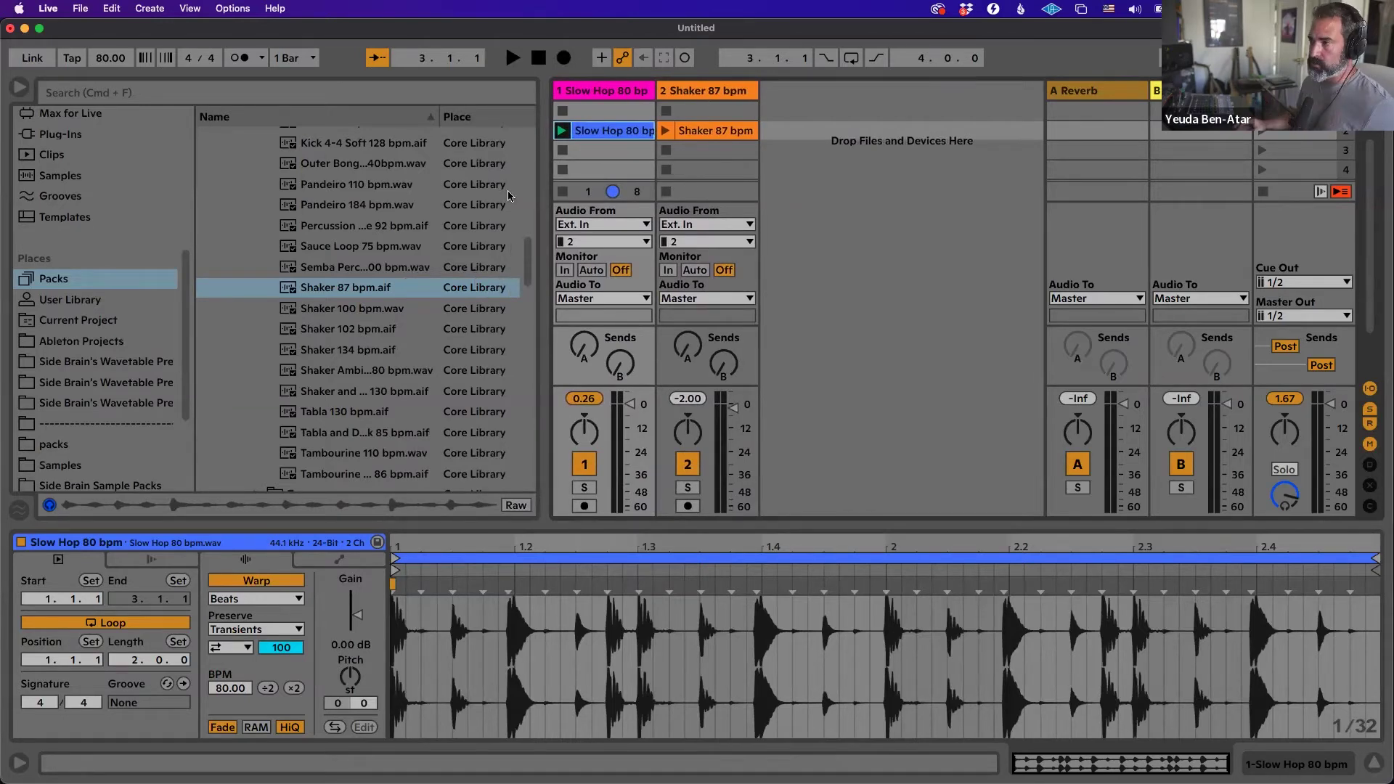
{"action": "scroll", "coordinate": [349, 205], "scroll_direction": "up", "scroll_amount": 5}
{"action": "scroll", "coordinate": [348, 206], "scroll_direction": "up", "scroll_amount": 2}
{"action": "left_click", "coordinate": [258, 237]}
{"action": "left_click", "coordinate": [245, 190]}
{"action": "left_click", "coordinate": [244, 250]}
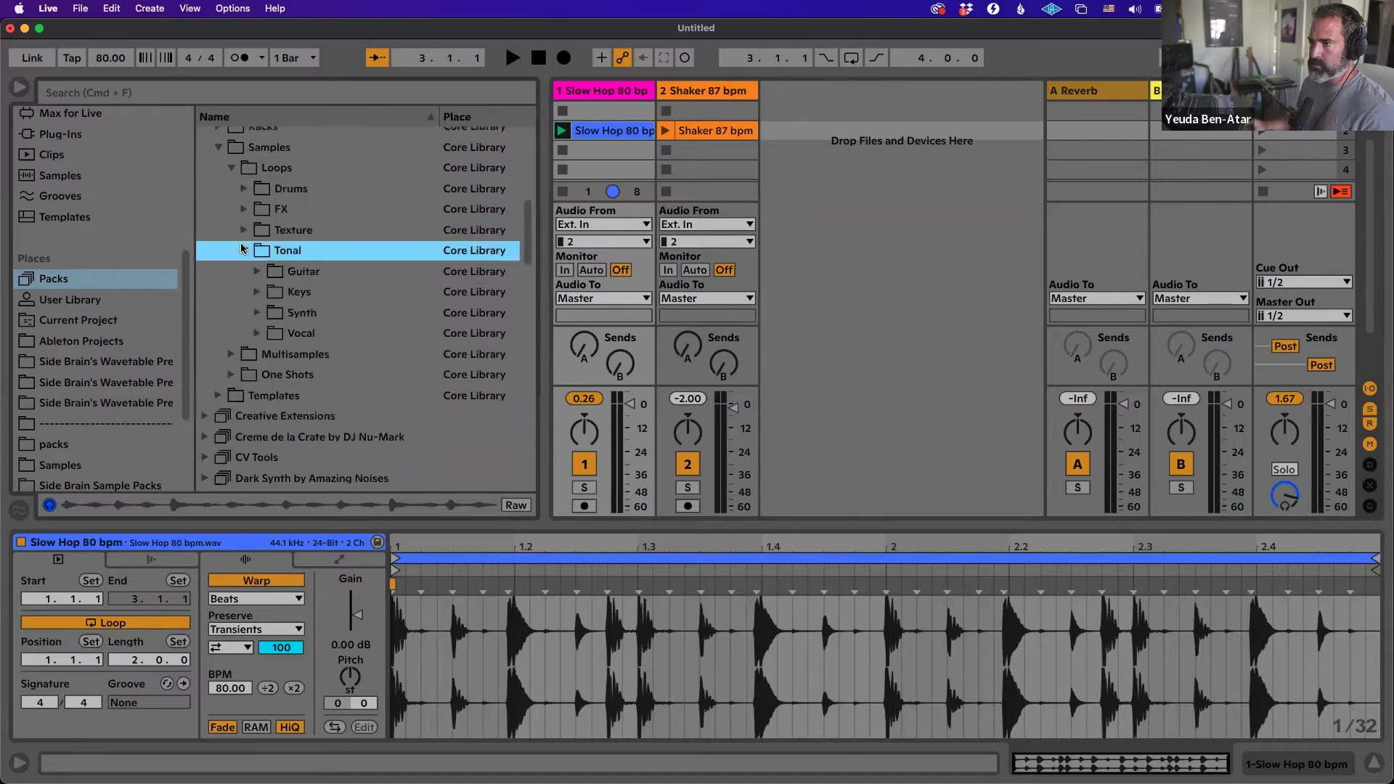
{"action": "scroll", "coordinate": [254, 247], "scroll_direction": "down", "scroll_amount": 3}
{"action": "left_click", "coordinate": [258, 248]}
Audition synth loops including Atmos Dark Monkey.aif and Underwater Synth Progression Bb Minor 85 bpm.wav.
{"action": "left_click", "coordinate": [355, 345]}
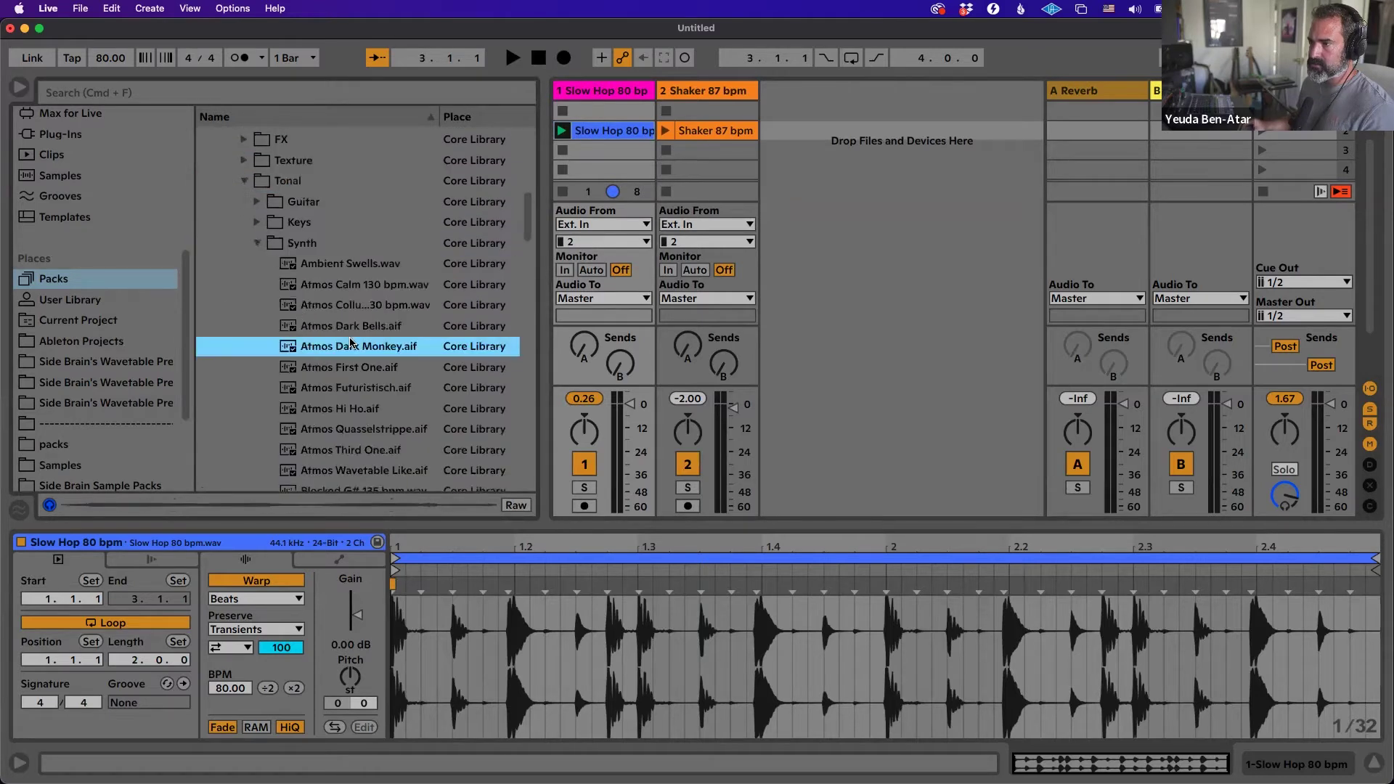
{"action": "scroll", "coordinate": [354, 343], "scroll_direction": "down", "scroll_amount": 5}
{"action": "left_click", "coordinate": [369, 318]}
{"action": "left_click", "coordinate": [367, 280]}
{"action": "scroll", "coordinate": [360, 305], "scroll_direction": "up", "scroll_amount": 2}
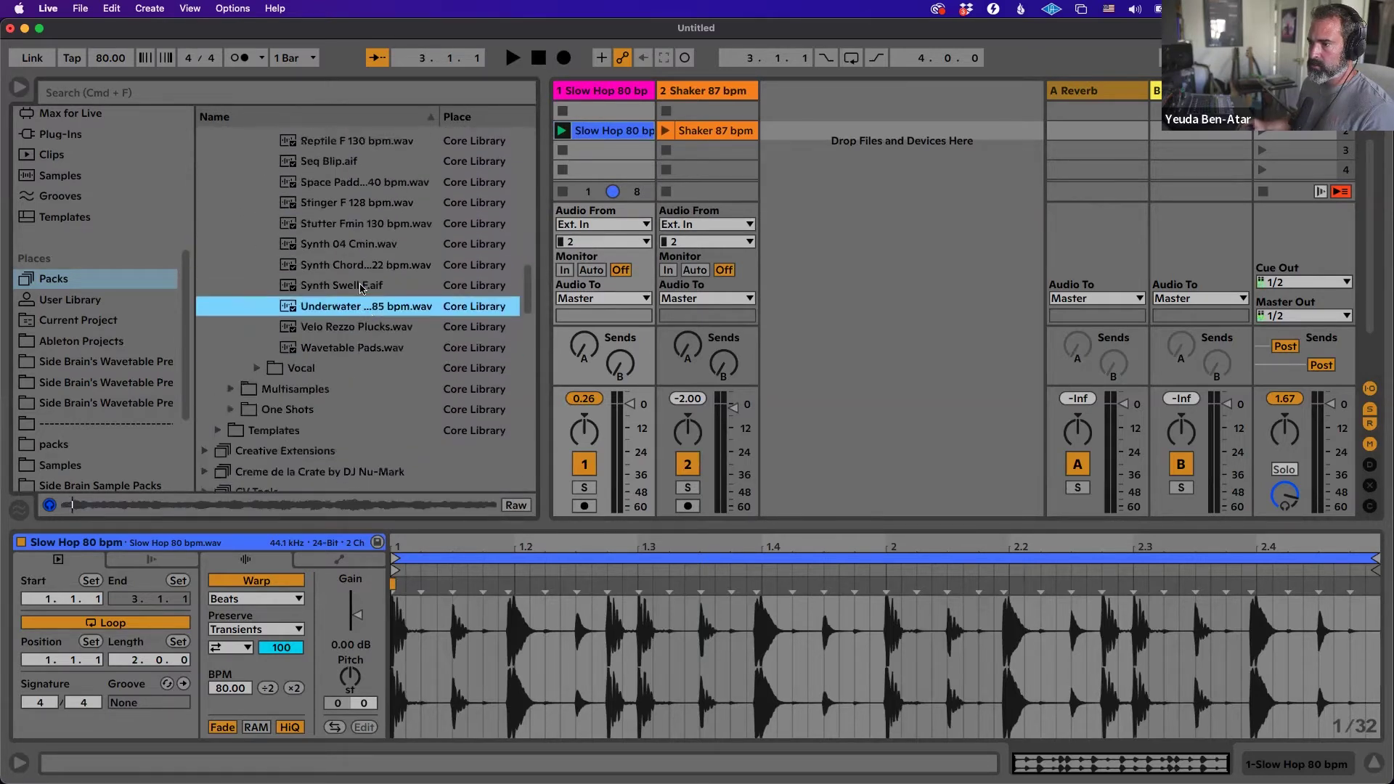
{"action": "left_click", "coordinate": [356, 314]}
{"action": "scroll", "coordinate": [355, 313], "scroll_direction": "up", "scroll_amount": 1}
{"action": "left_click", "coordinate": [355, 332]}
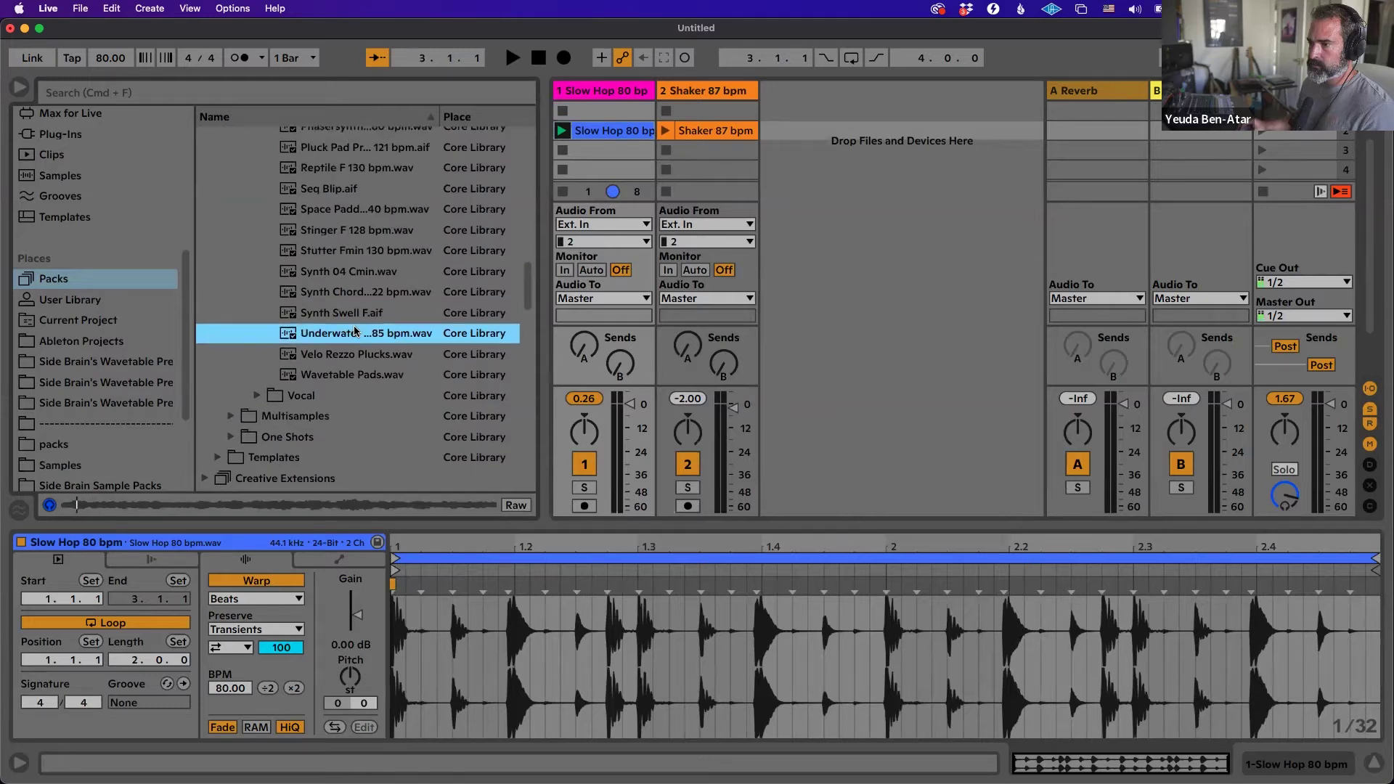
Place Underwater Synth Progression Bb Minor 85 bpm.wav in the second slot of a new third track, and compare it with the Shaker clip.
{"action": "left_click_drag", "start_coordinate": [355, 332], "coordinate": [801, 135]}
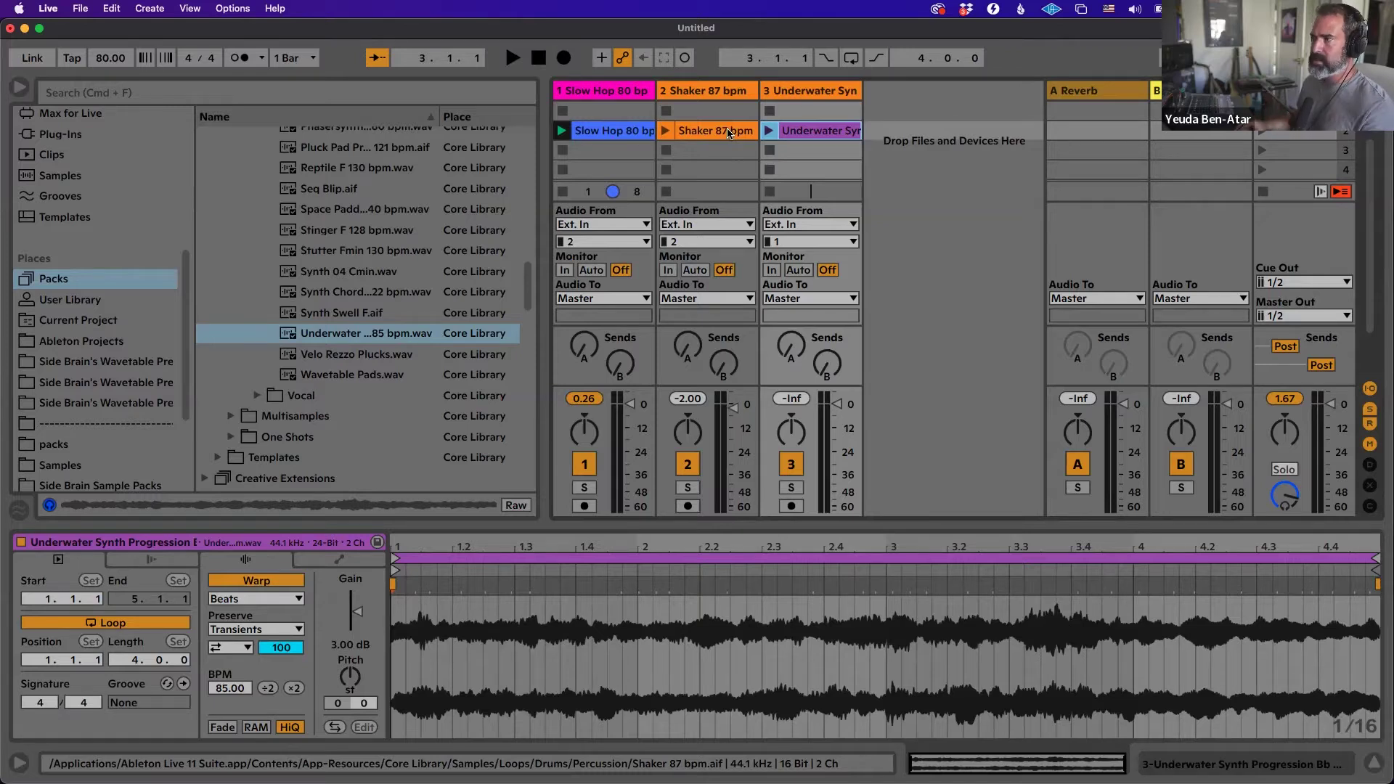
{"action": "left_click", "coordinate": [701, 129]}
{"action": "mouse_move", "coordinate": [701, 129]}
{"action": "left_mouse_down"}
{"action": "mouse_move", "coordinate": [702, 116]}
{"action": "mouse_move", "coordinate": [708, 130]}
{"action": "left_mouse_up"}
{"action": "left_click", "coordinate": [812, 129]}
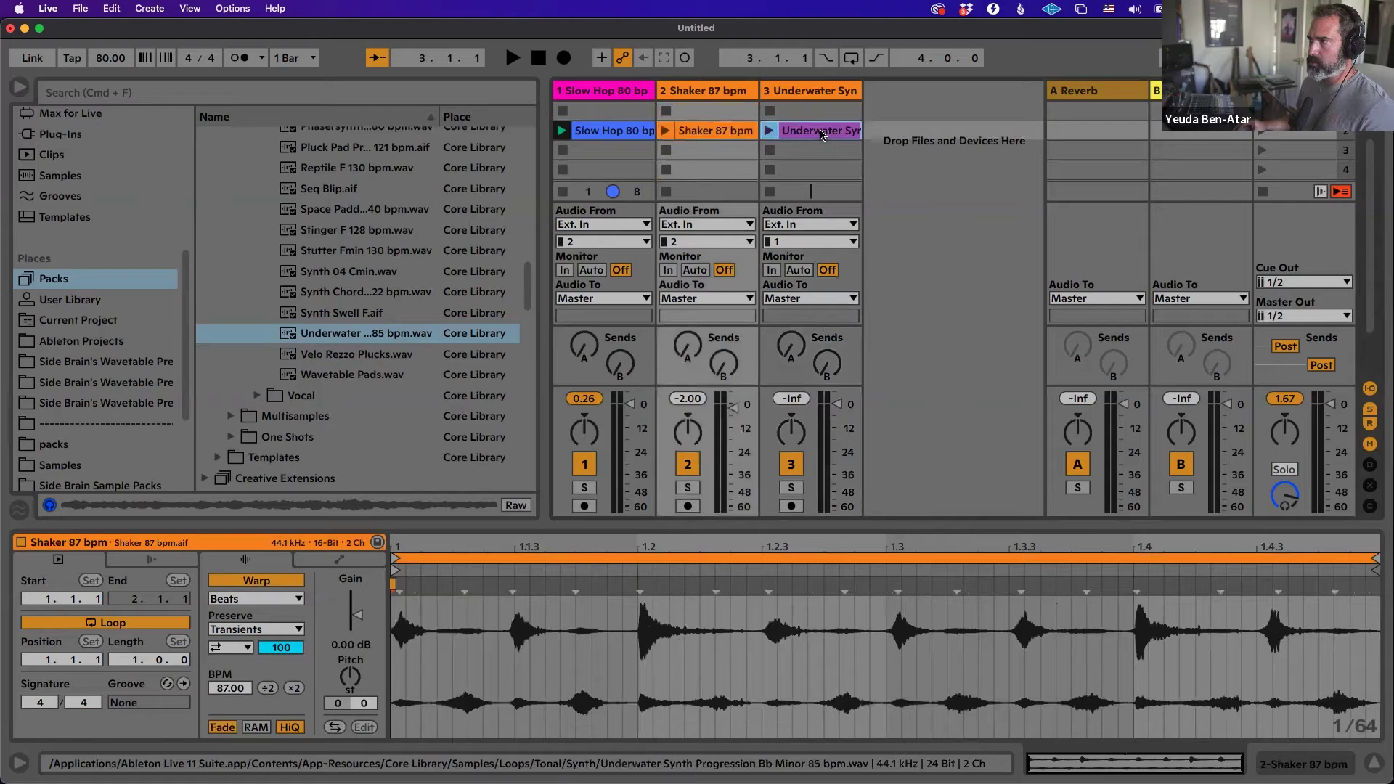
Move the Underwater Synth clip up to the first slot of track 3, and check the scene rows below it.
{"action": "left_click_drag", "start_coordinate": [812, 130], "coordinate": [816, 116]}
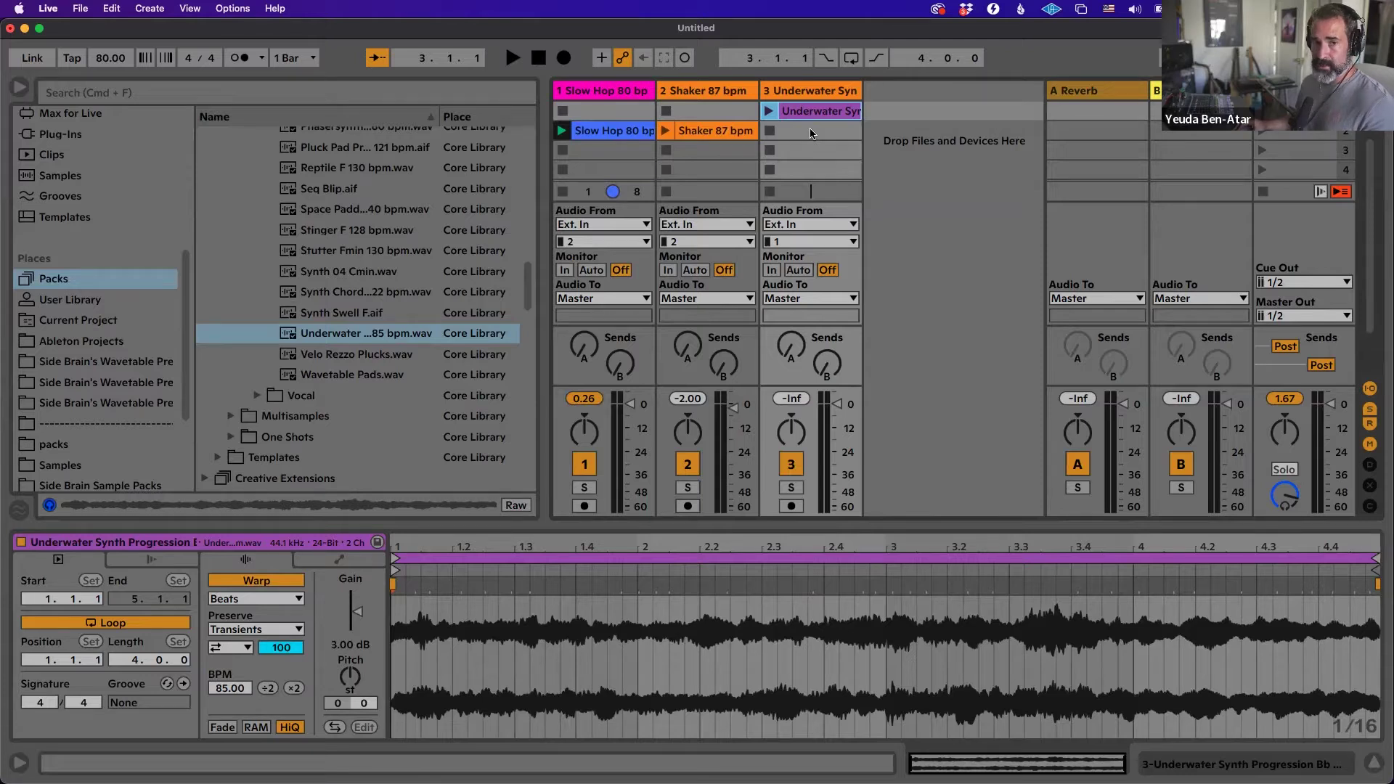
{"action": "key", "text": "Down"}
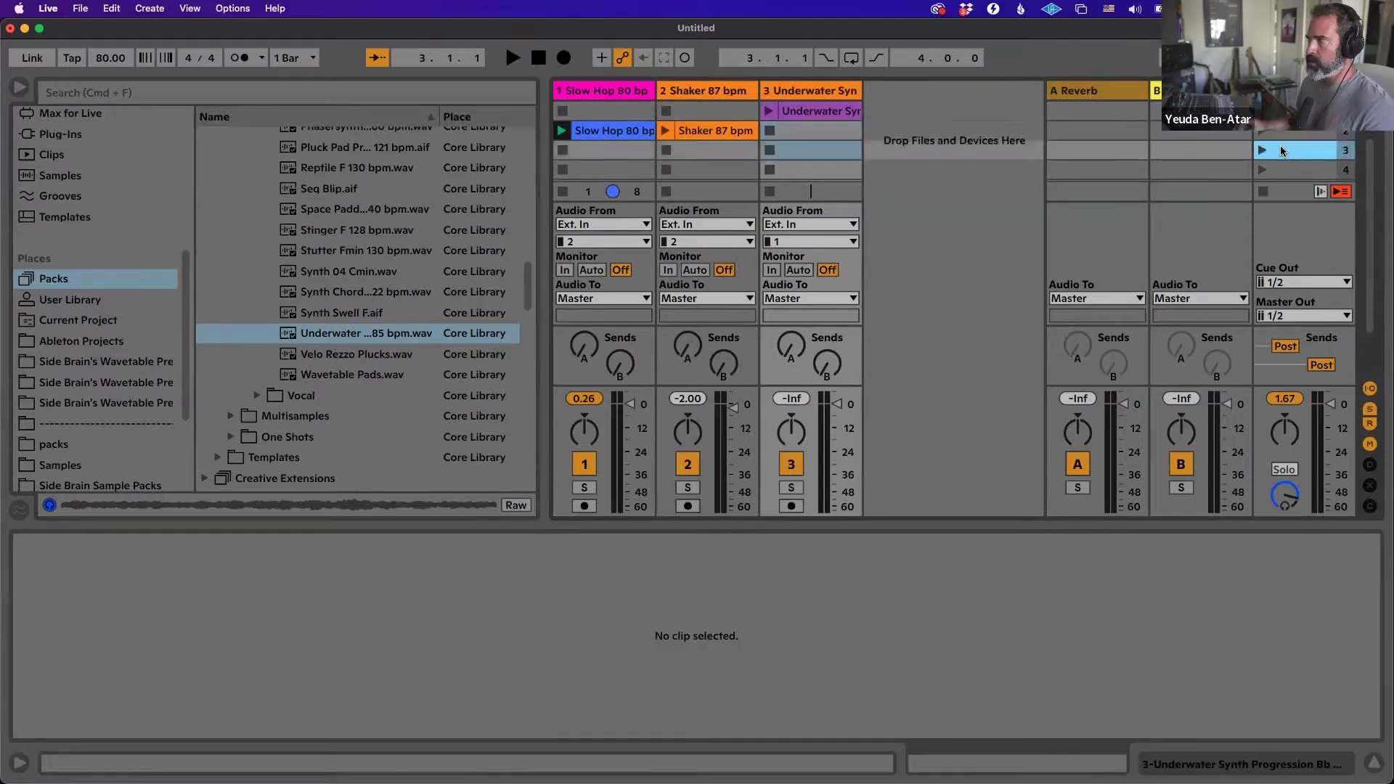
{"action": "key", "text": "Up"}
{"action": "key", "text": "Down"}
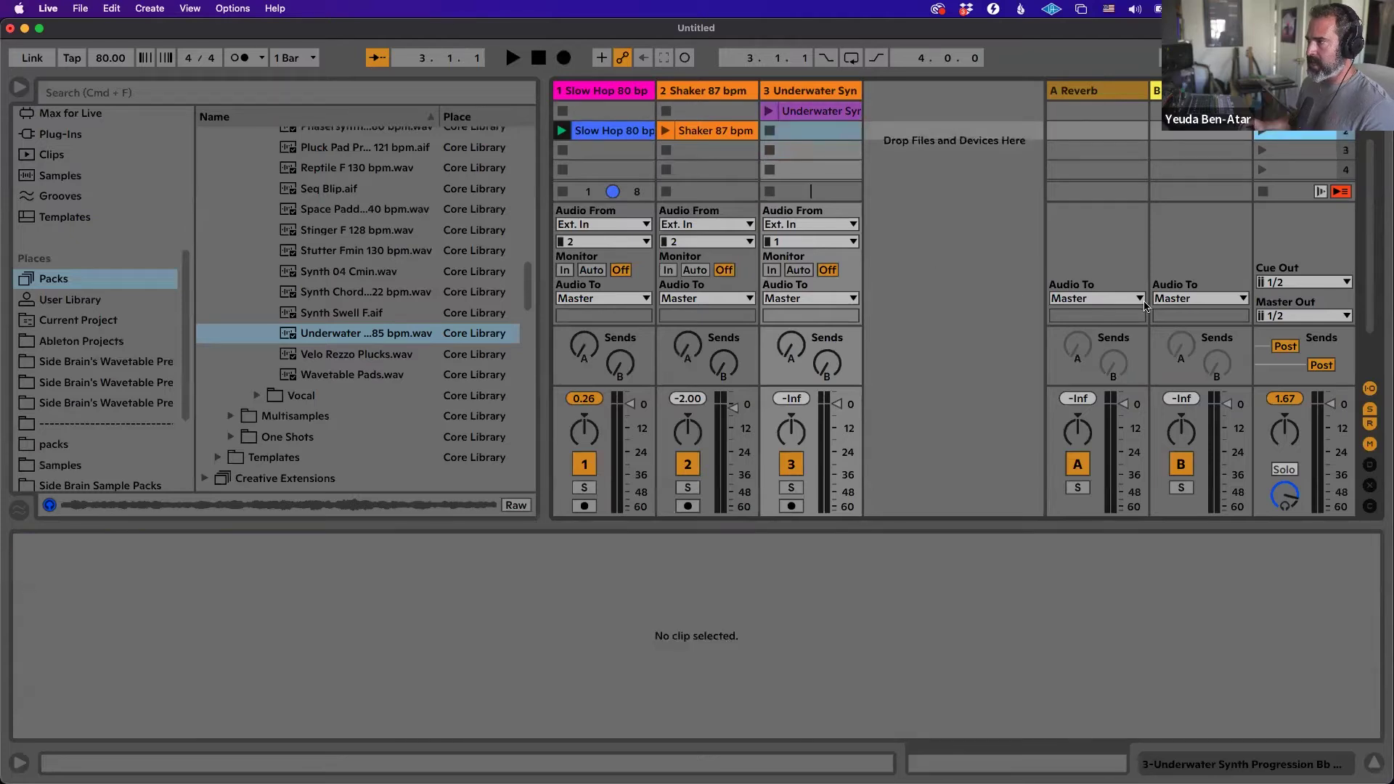
Hide the In/Out, Sends and Returns sections so that all eight scenes fit in Session View.
{"action": "left_click", "coordinate": [1369, 389]}
{"action": "left_click", "coordinate": [1369, 409]}
{"action": "left_click", "coordinate": [1369, 423]}
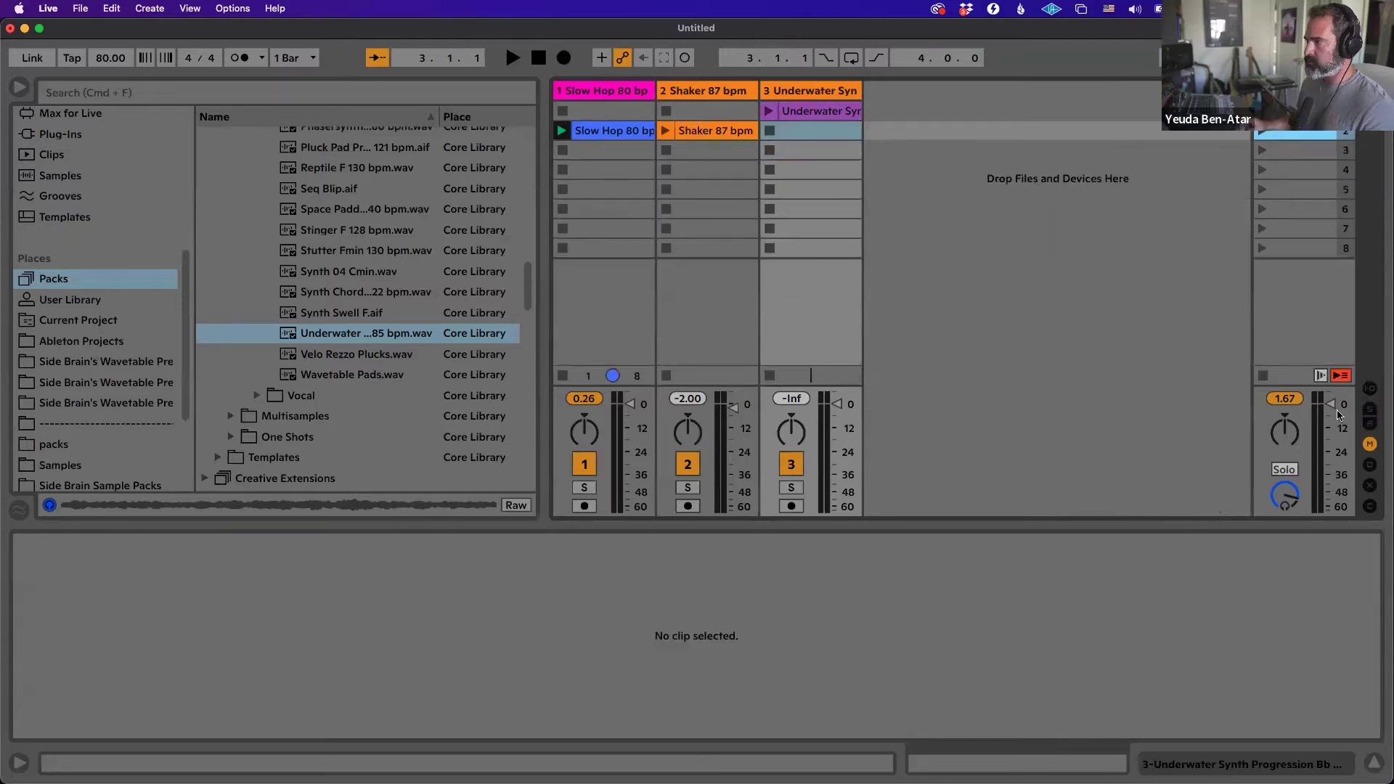
{"action": "key", "text": "Up"}
{"action": "key", "text": "Down"}
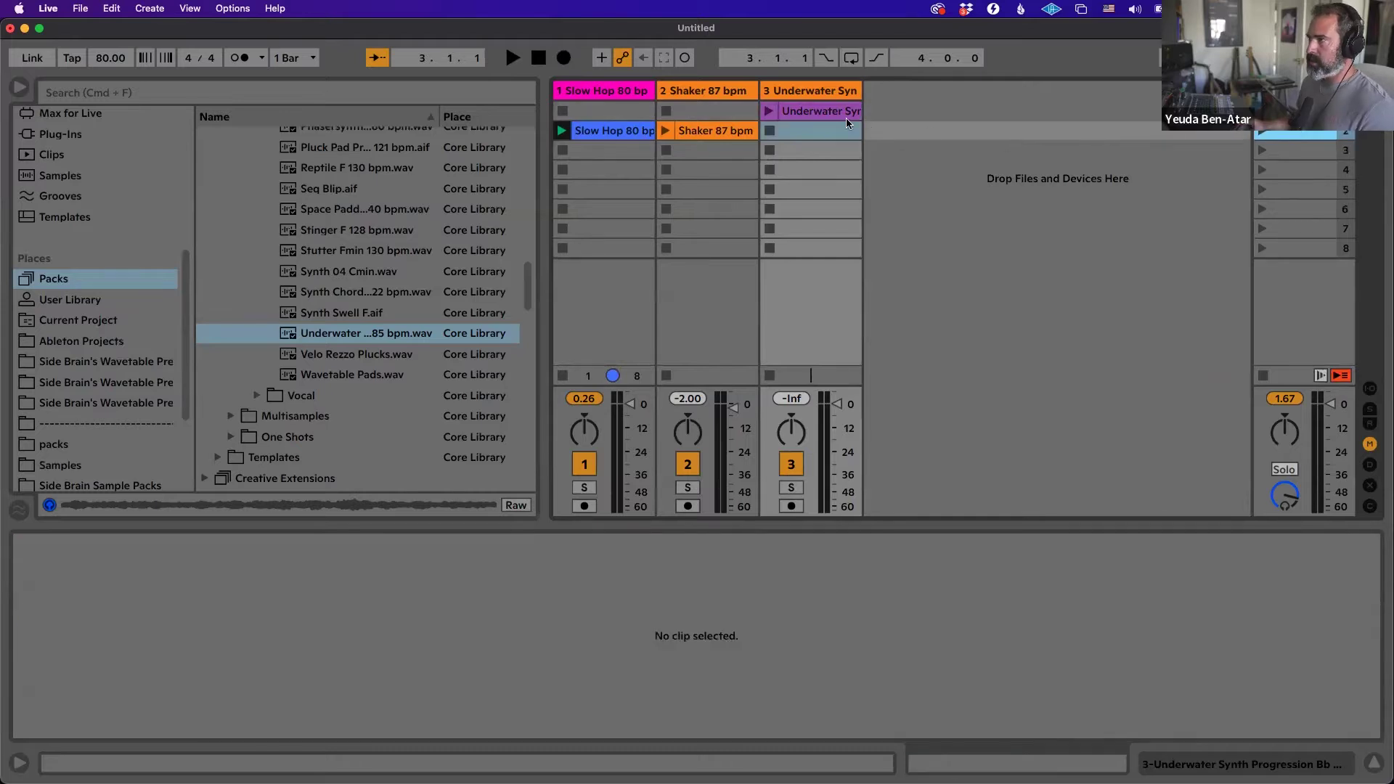
Duplicate the Underwater Synth clip into the second and third slots of its track.
{"action": "left_click", "coordinate": [811, 113]}
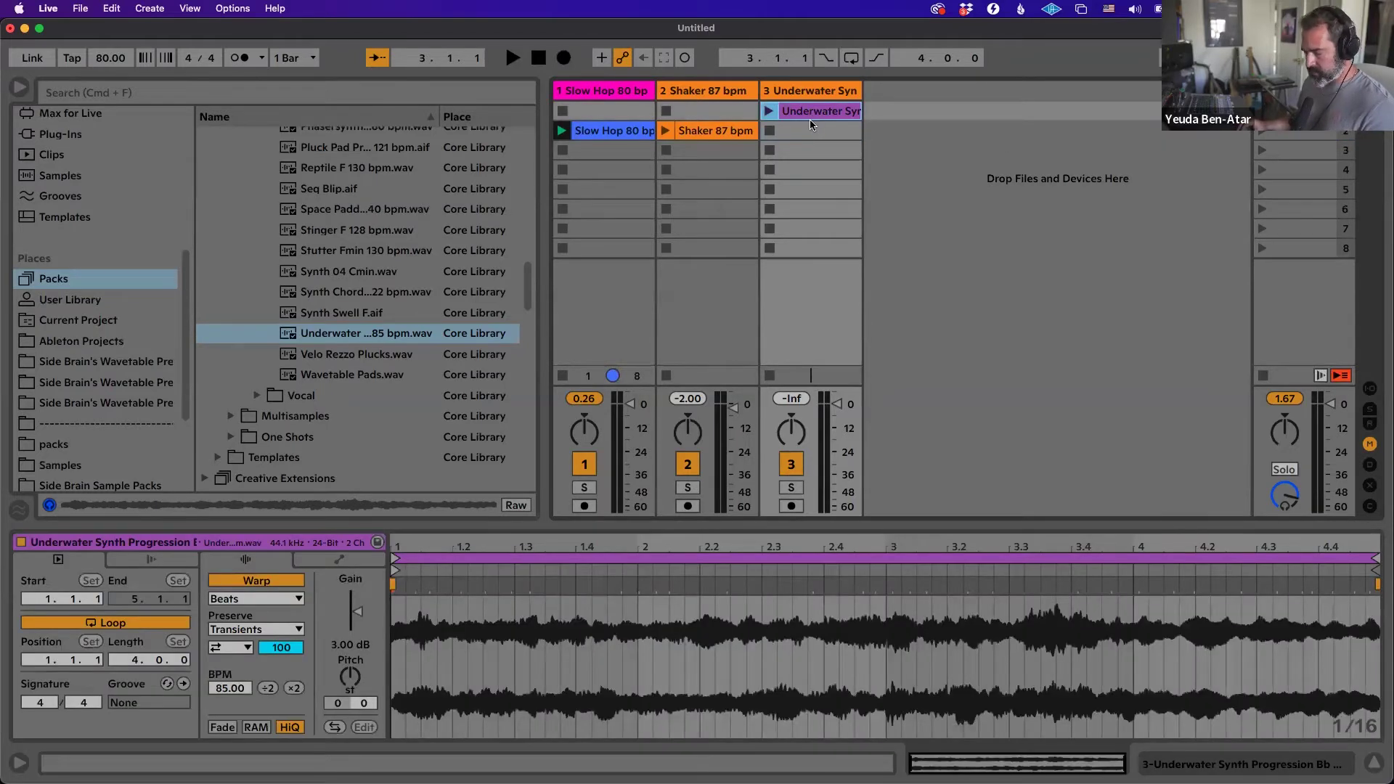
{"action": "key", "text": "super+d"}
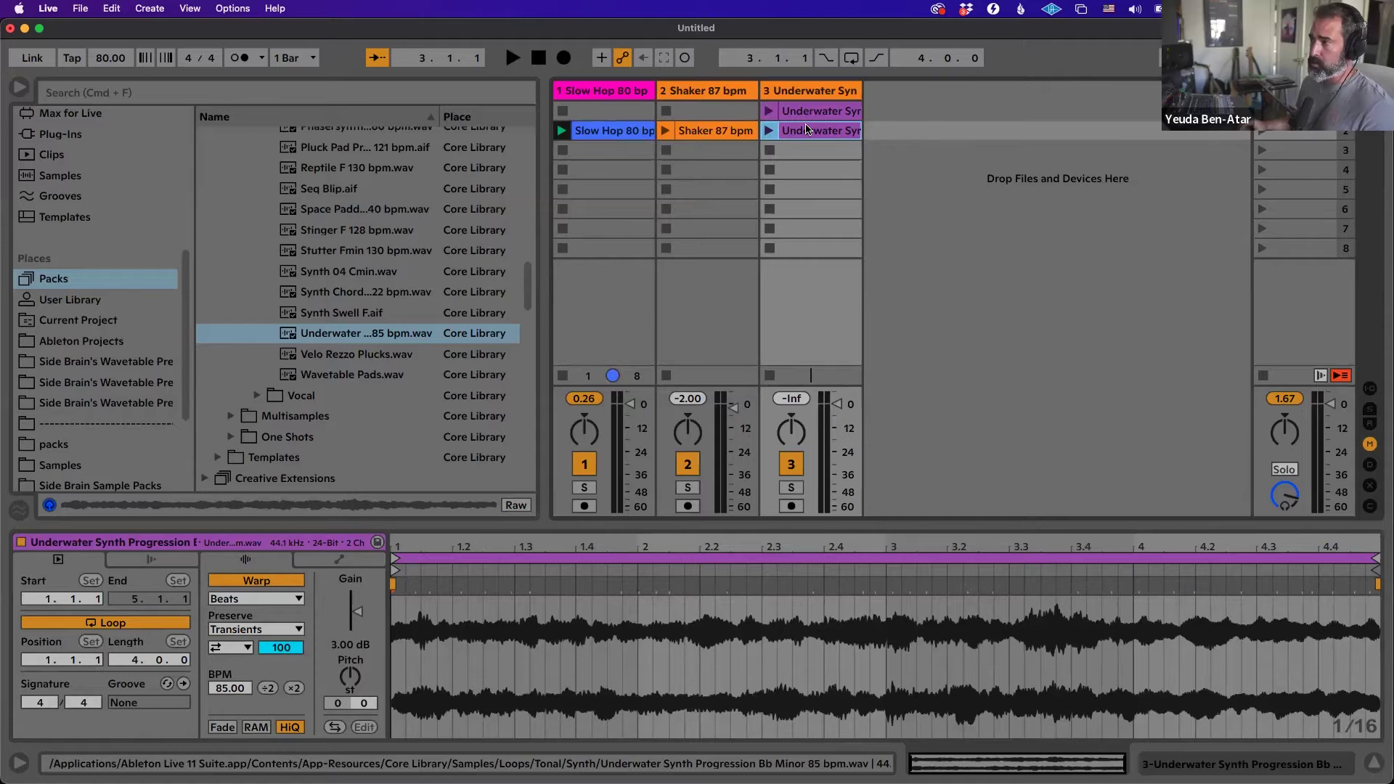
{"action": "key", "text": "super+d"}
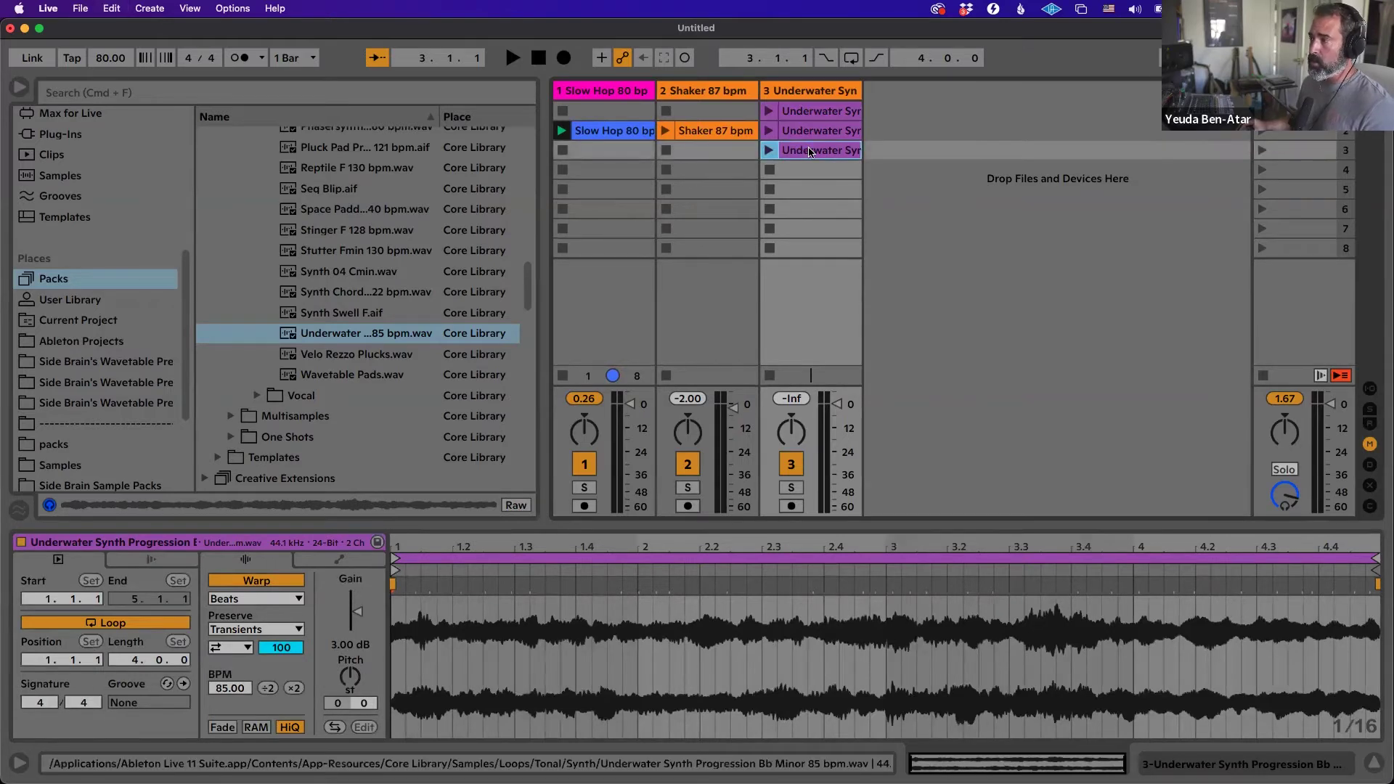
Duplicate the Shaker 87 bpm clip into scene 3, and move the Slow Hop 80 bpm clip down to scene 3.
{"action": "left_click", "coordinate": [621, 133]}
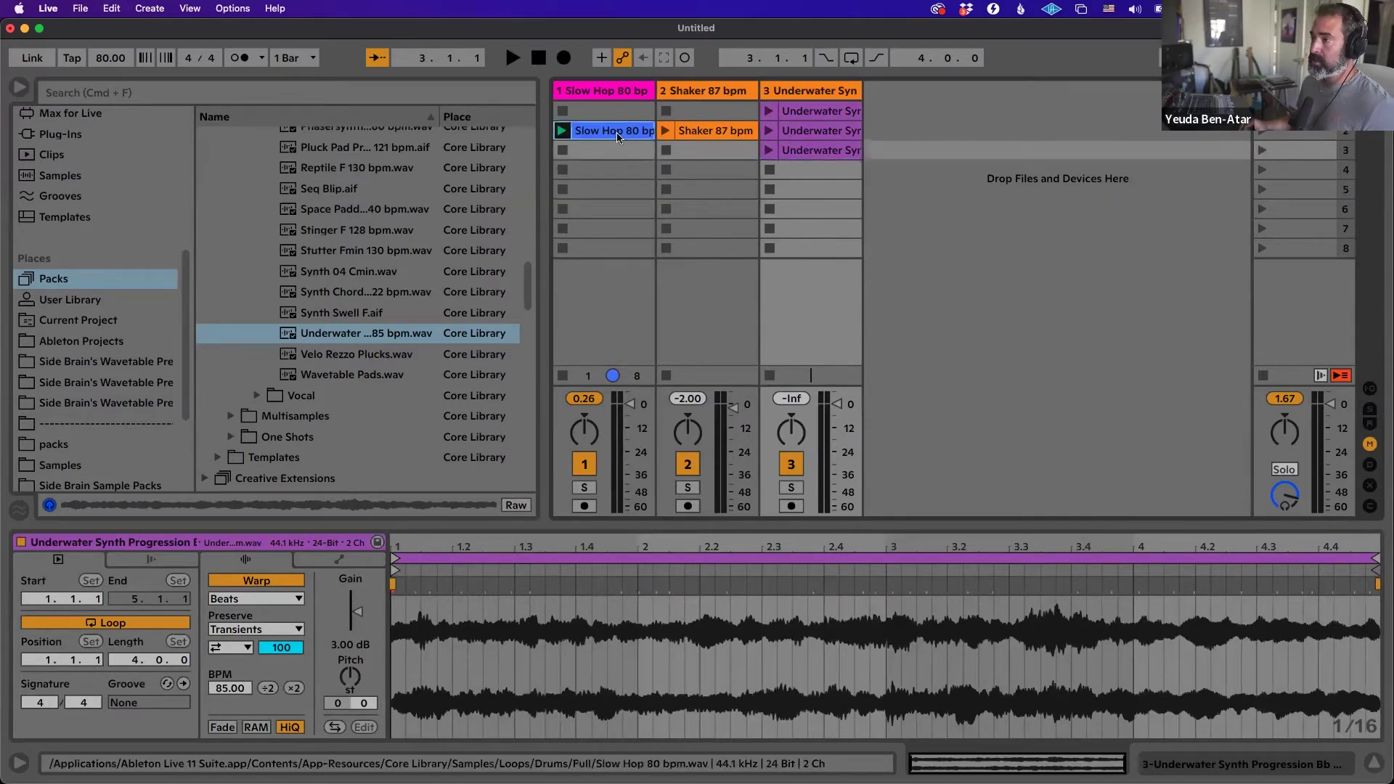
{"action": "left_click", "coordinate": [696, 133]}
{"action": "key", "text": "super+d"}
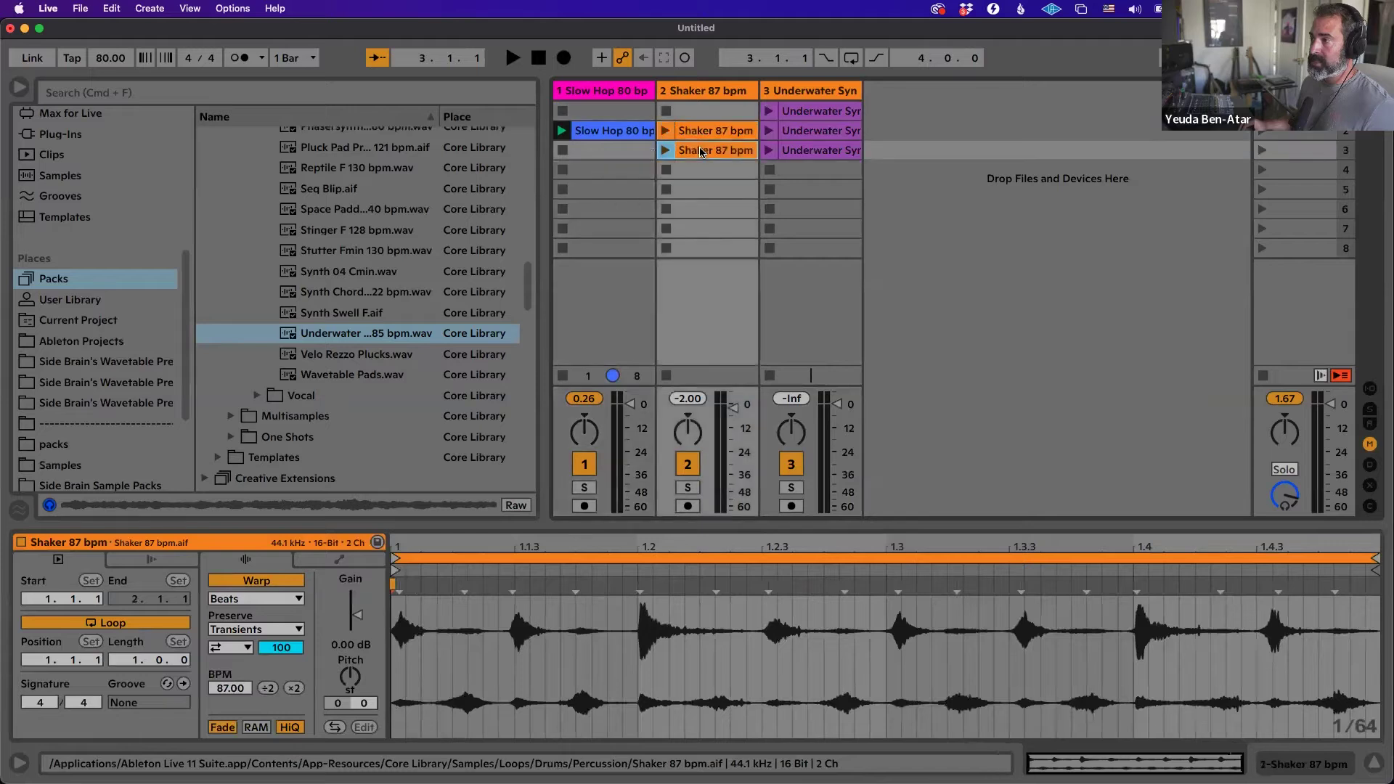
{"action": "left_click_drag", "start_coordinate": [621, 133], "coordinate": [620, 152]}
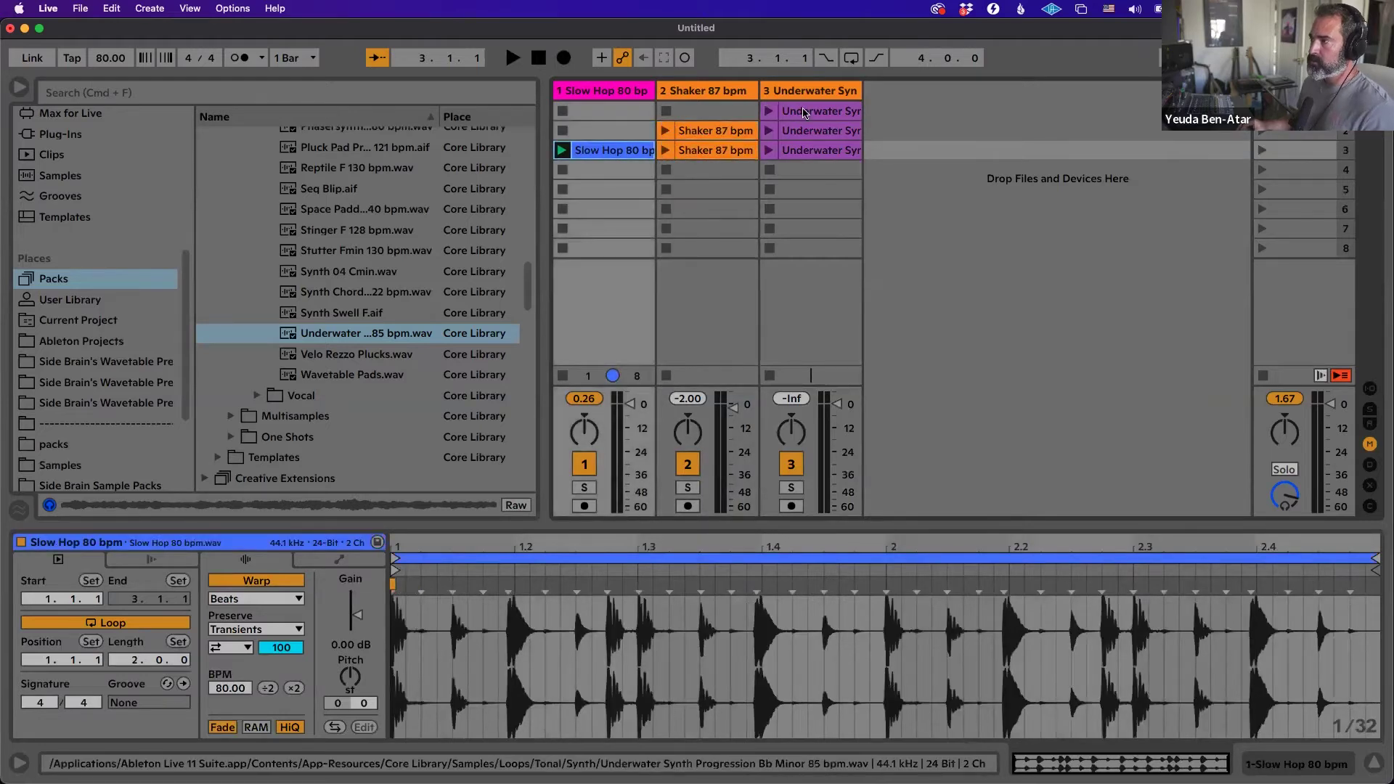
Widen the Master column slightly and select scene 1.
{"action": "left_click", "coordinate": [1299, 150]}
{"action": "mouse_move", "coordinate": [1254, 304]}
{"action": "left_mouse_down"}
{"action": "mouse_move", "coordinate": [1191, 305]}
{"action": "mouse_move", "coordinate": [1232, 305]}
{"action": "left_mouse_up"}
{"action": "left_click", "coordinate": [1292, 110]}
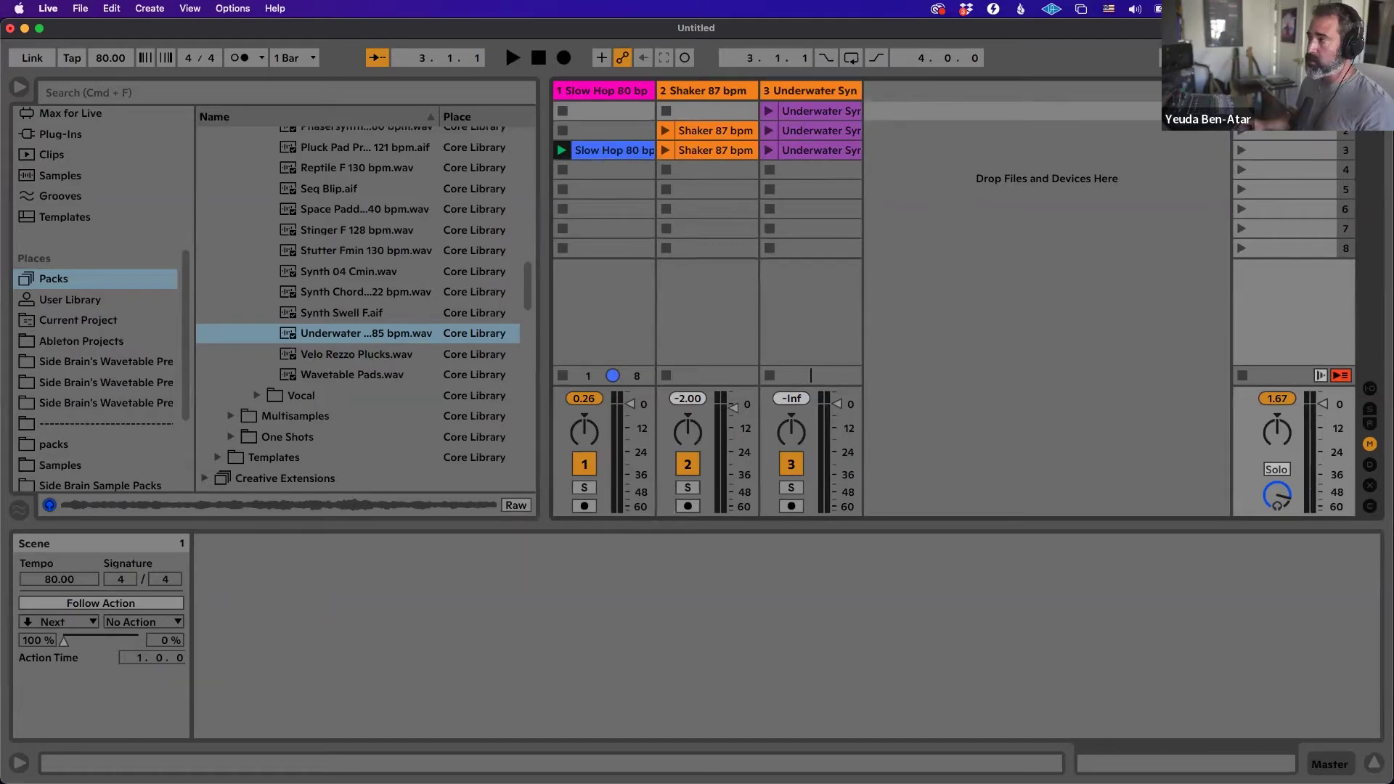
Play scene 1 followed by scene 2, lowering the Shaker track's fader to just above the 12 dB mark, and stop playback.
{"action": "left_click", "coordinate": [1240, 110]}
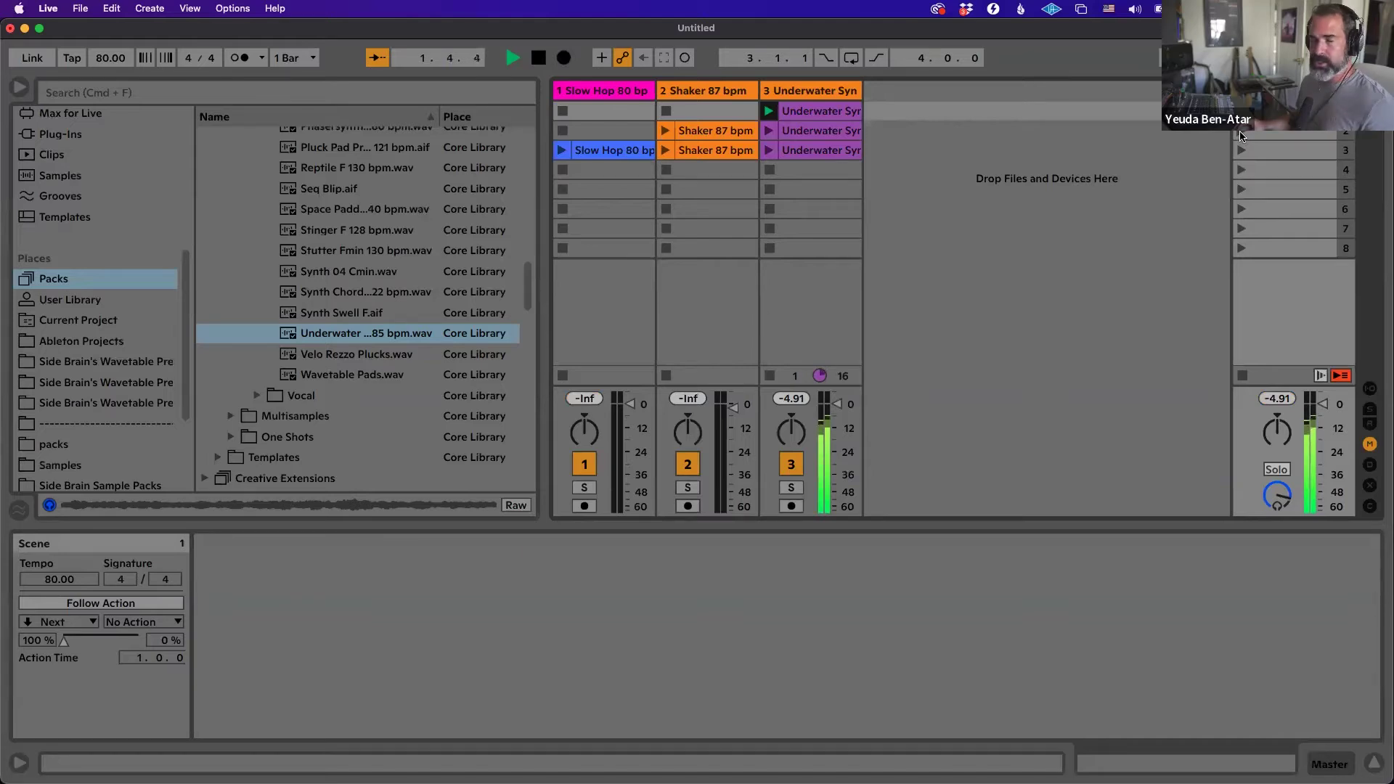
{"action": "left_click", "coordinate": [1240, 131]}
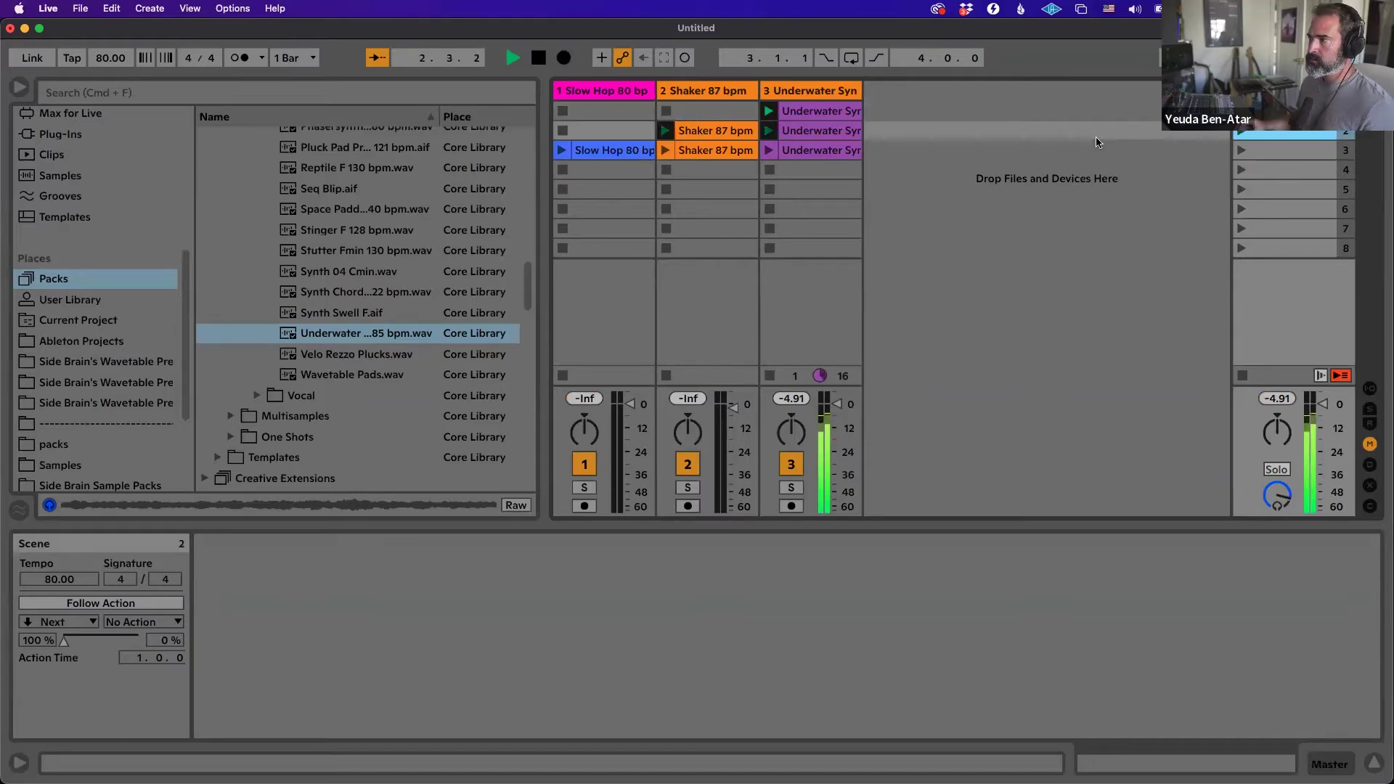
{"action": "left_click", "coordinate": [735, 410]}
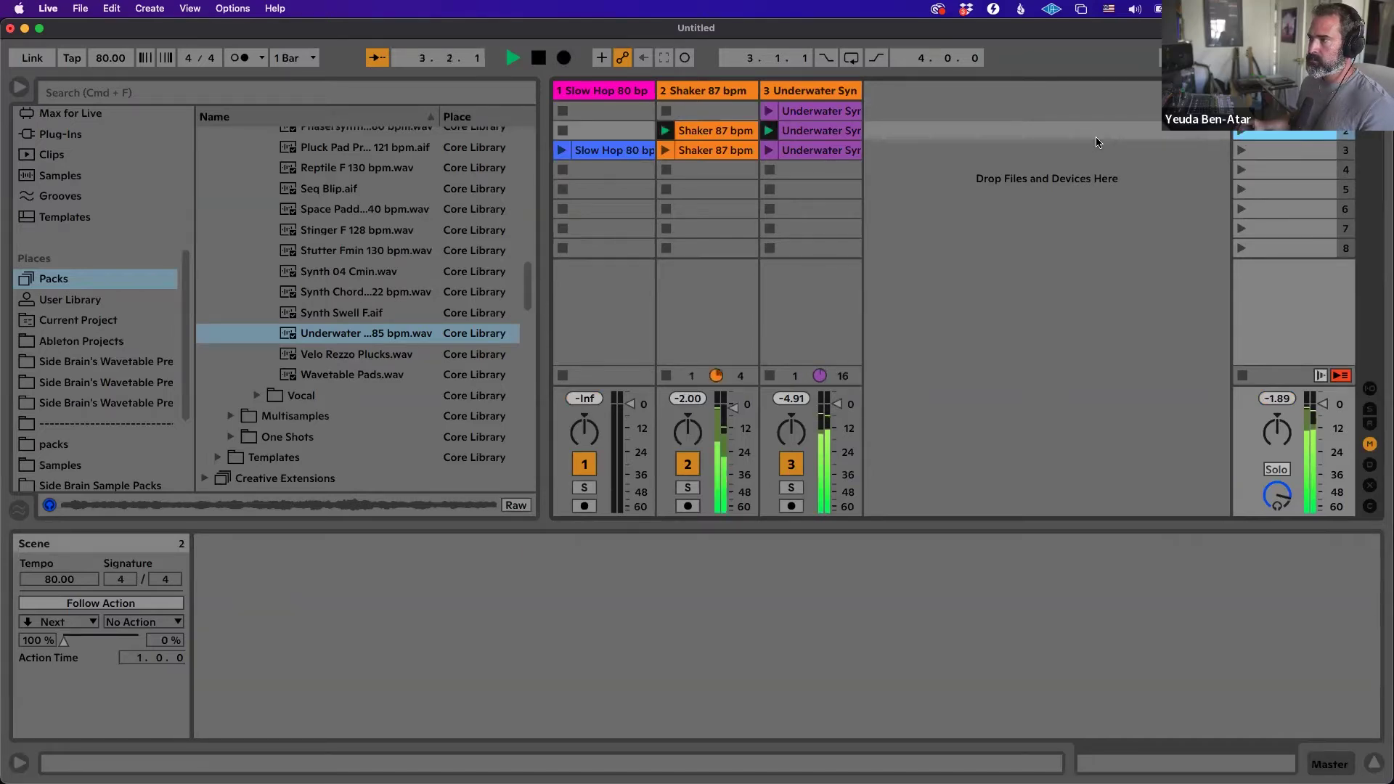
{"action": "key", "text": "space"}
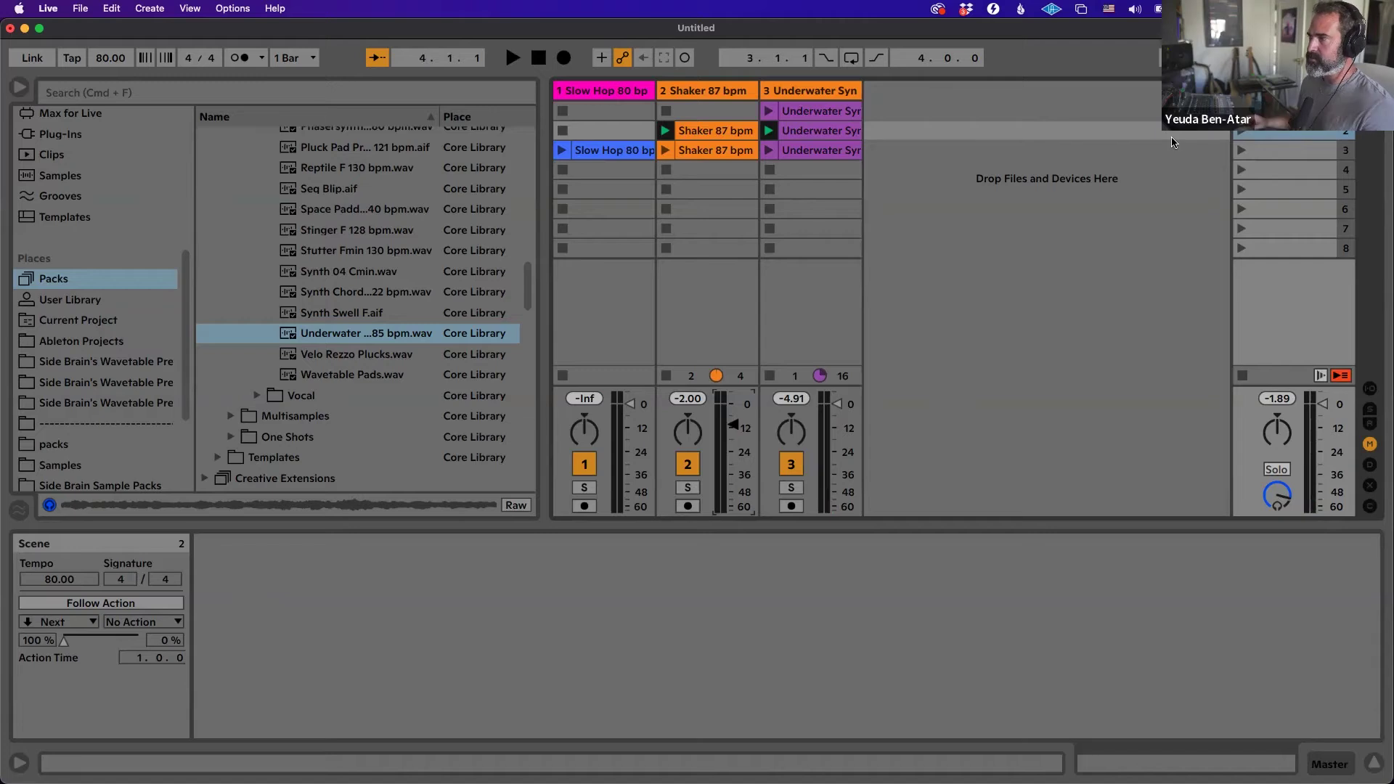
Expand the Master column to view the scenes' tempo and time signature fields, and narrow it back.
{"action": "left_click_drag", "start_coordinate": [1232, 91], "coordinate": [1111, 91]}
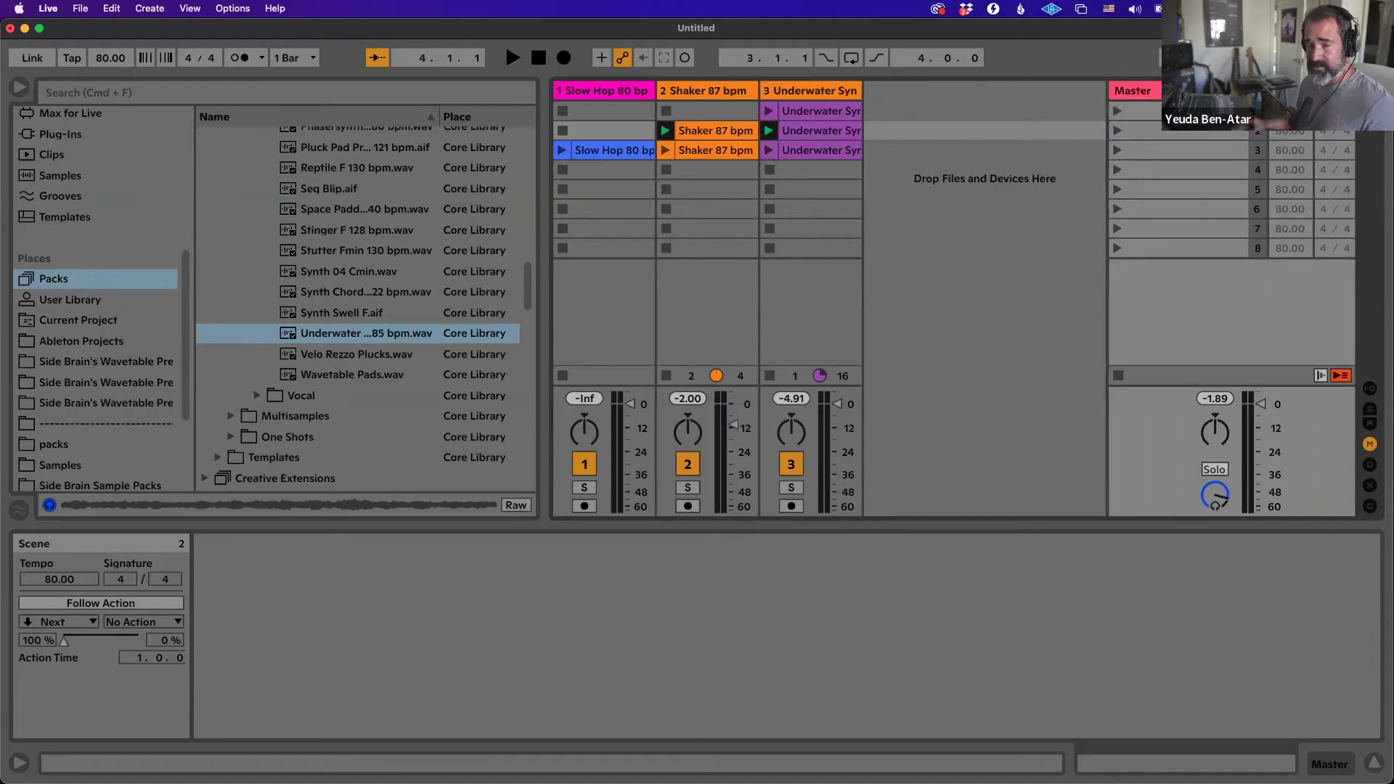
{"action": "left_click", "coordinate": [1128, 88]}
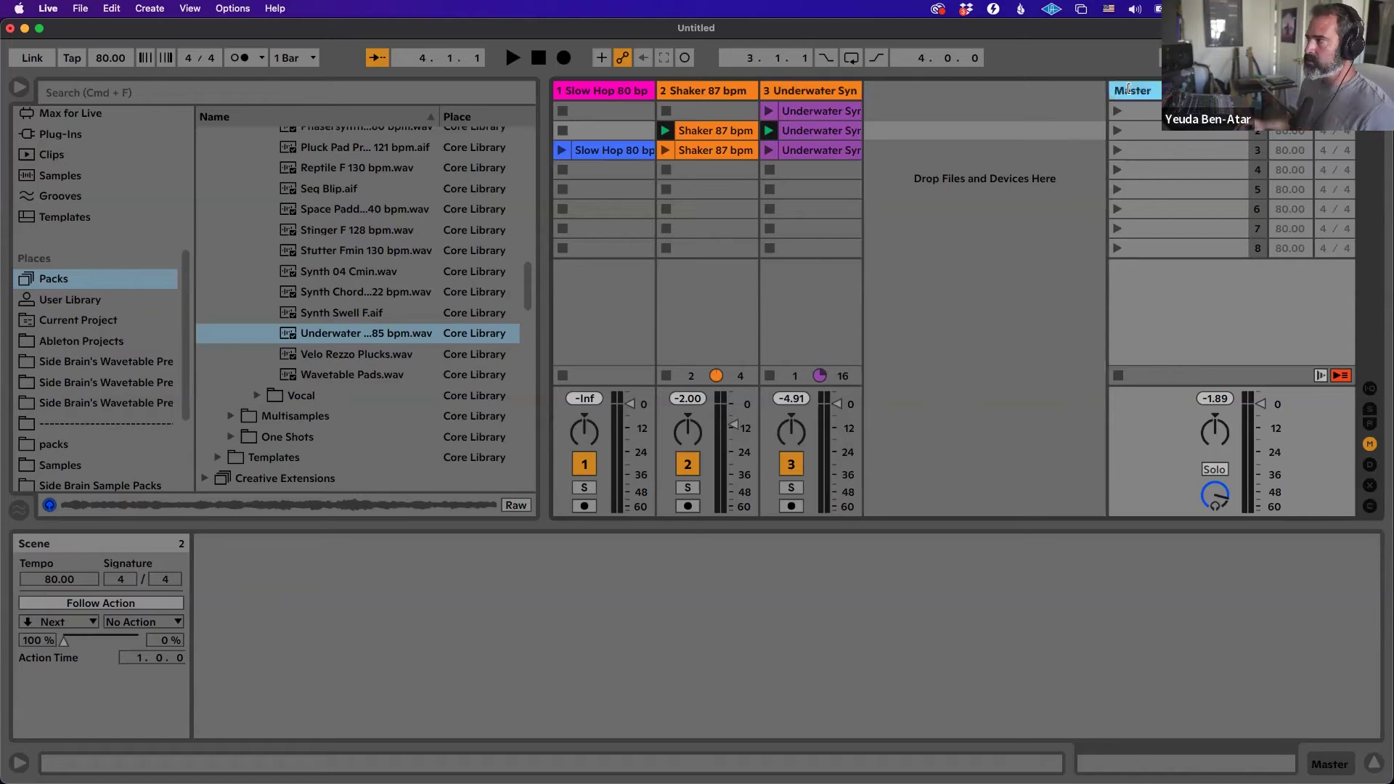
{"action": "left_click_drag", "start_coordinate": [1109, 89], "coordinate": [1233, 89]}
{"action": "left_click", "coordinate": [974, 170]}
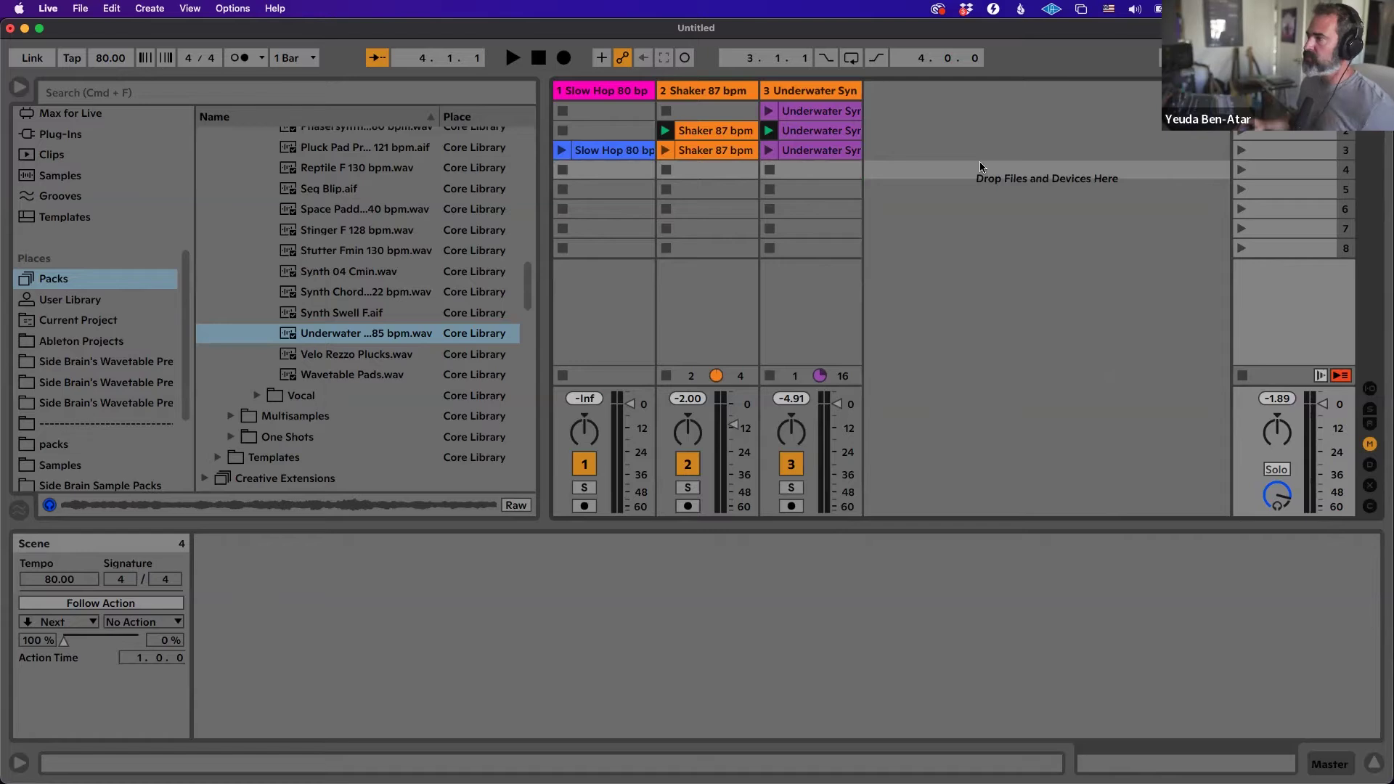
Move the scene selection up to scene 1 and launch it, and glance at Arrangement View before returning to Session View.
{"action": "left_click", "coordinate": [940, 151]}
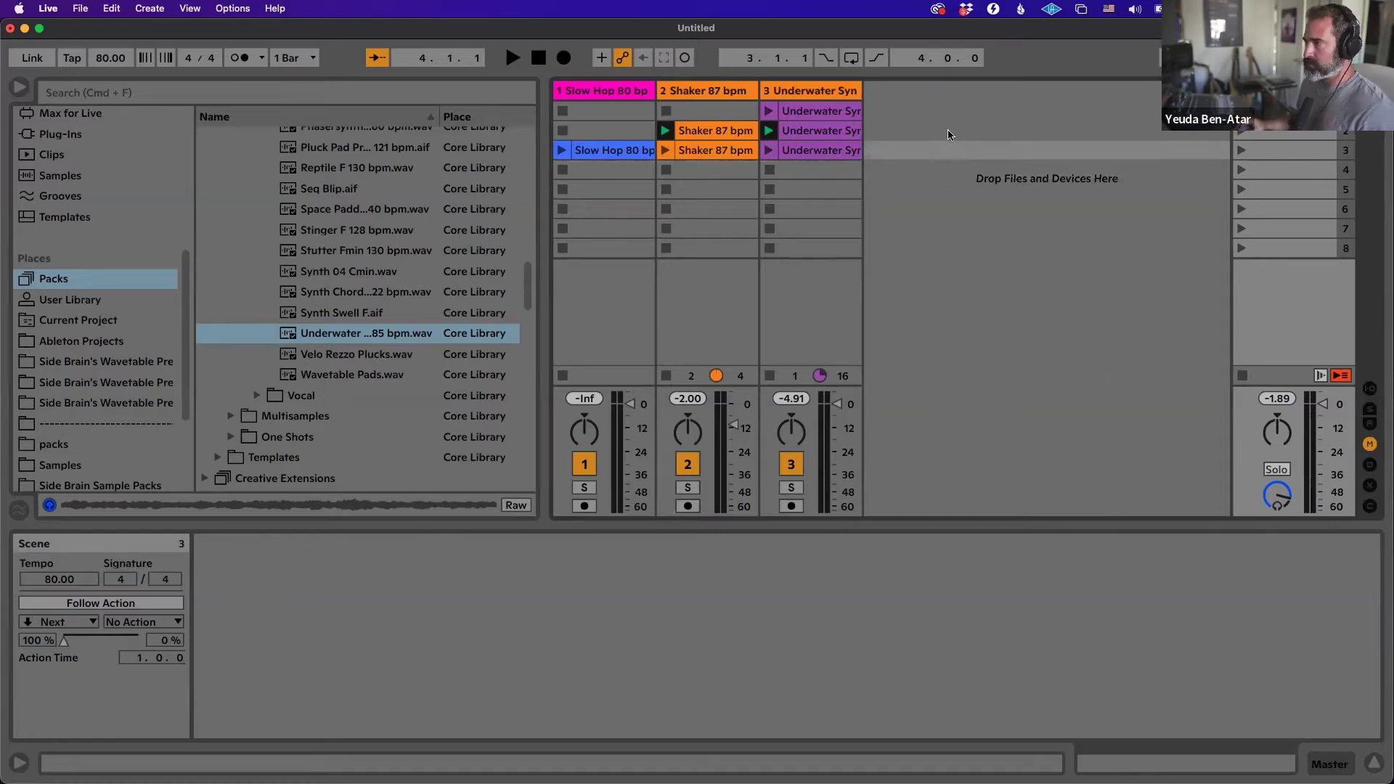
{"action": "key", "text": "Up"}
{"action": "key", "text": "Up"}
{"action": "key", "text": "Return"}
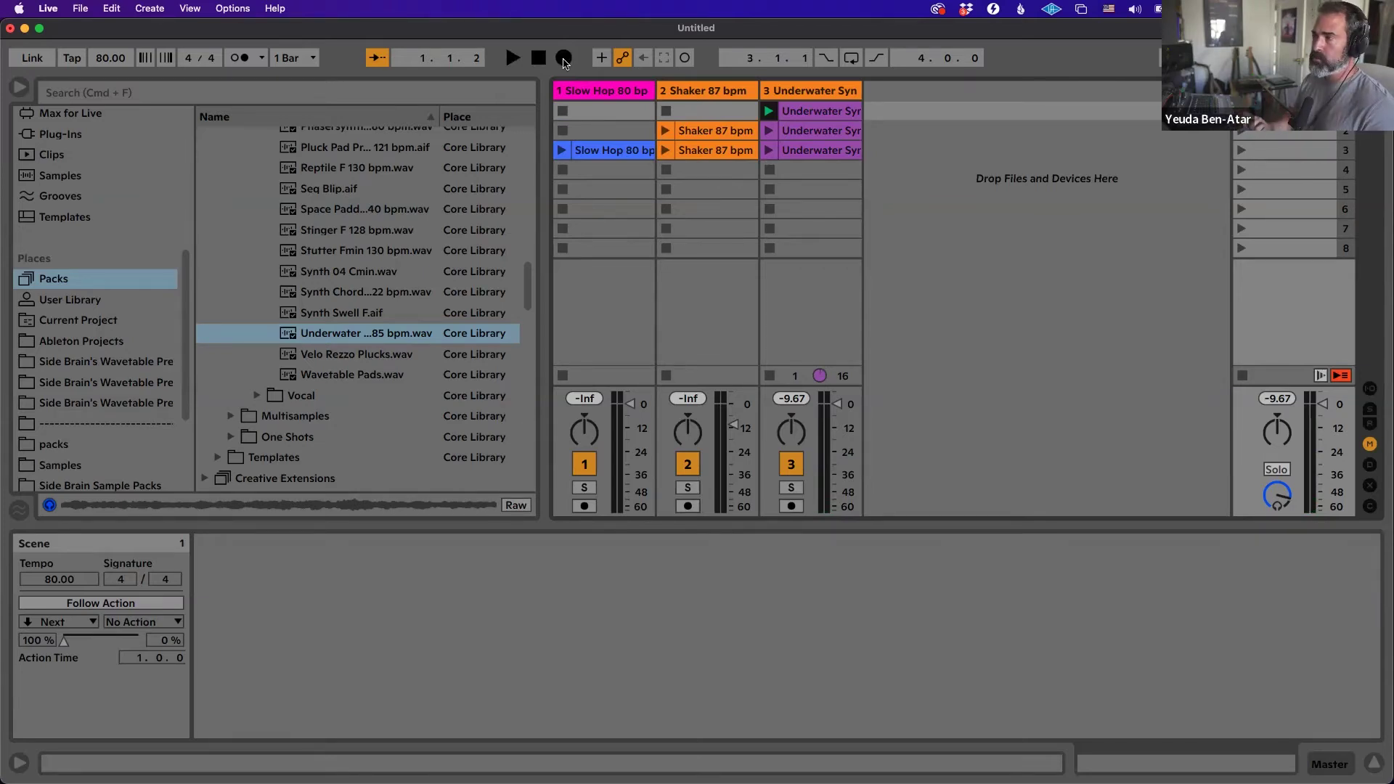
{"action": "key", "text": "Tab"}
{"action": "key", "text": "Tab"}
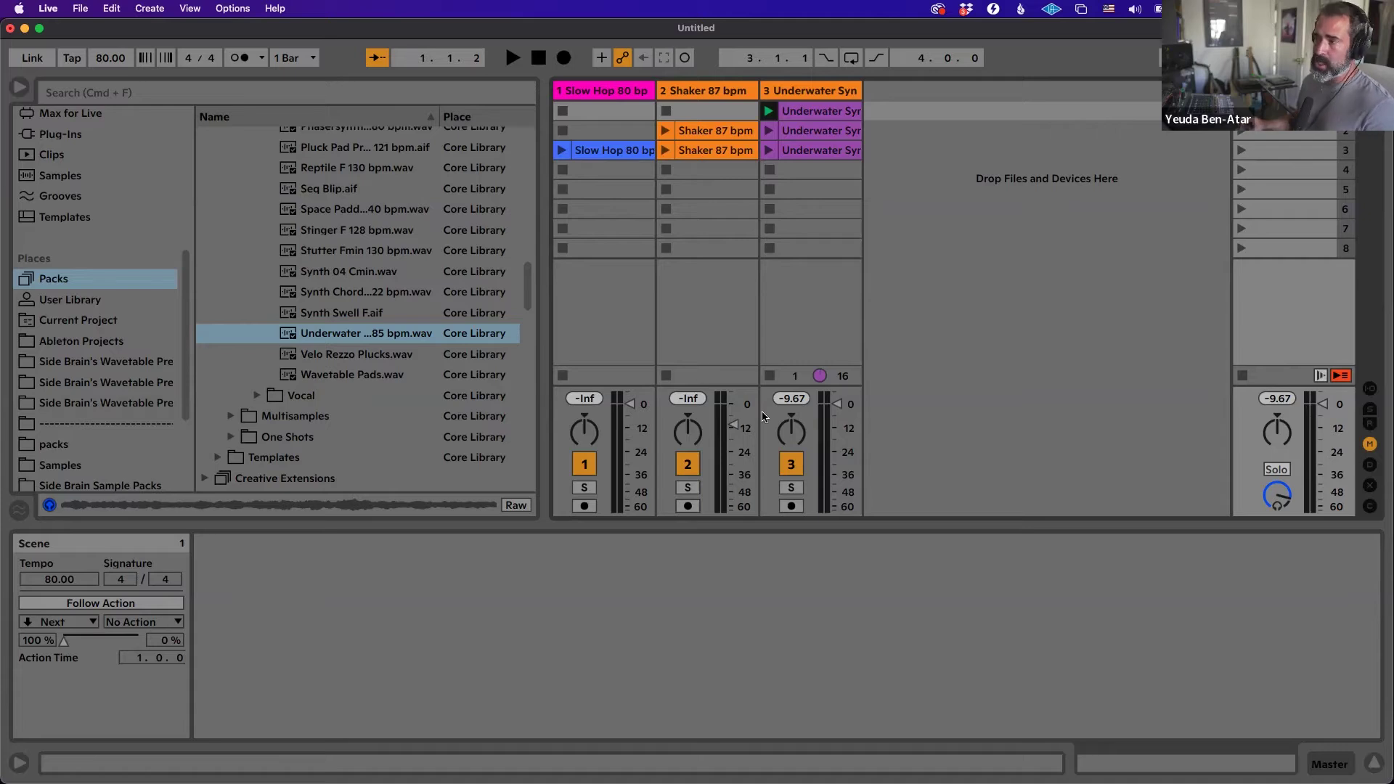
Select the Underwater Synth, Shaker and Slow Hop tracks in turn, ending on the Underwater Synth track.
{"action": "mouse_move", "coordinate": [837, 404]}
{"action": "left_mouse_down"}
{"action": "mouse_move", "coordinate": [837, 433]}
{"action": "mouse_move", "coordinate": [837, 403]}
{"action": "left_mouse_up"}
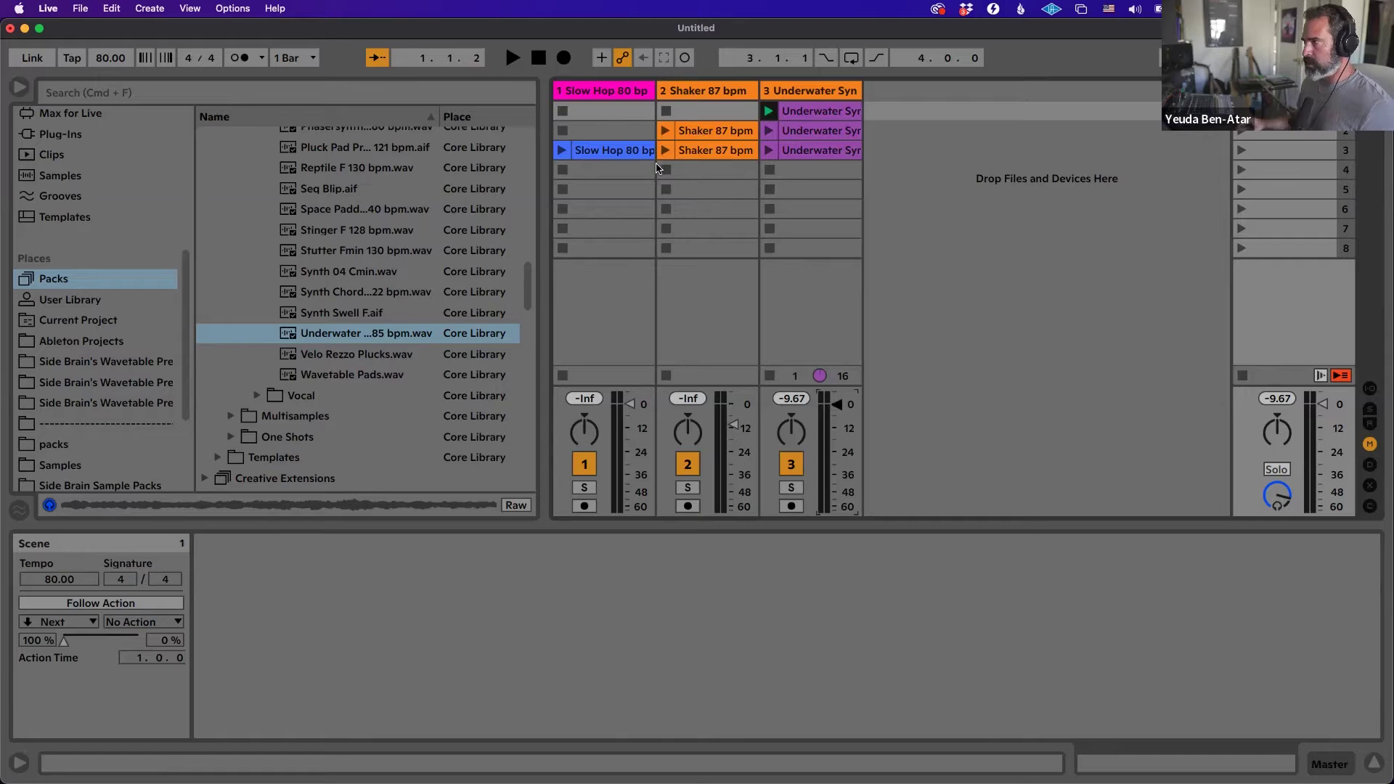
{"action": "left_click", "coordinate": [813, 110]}
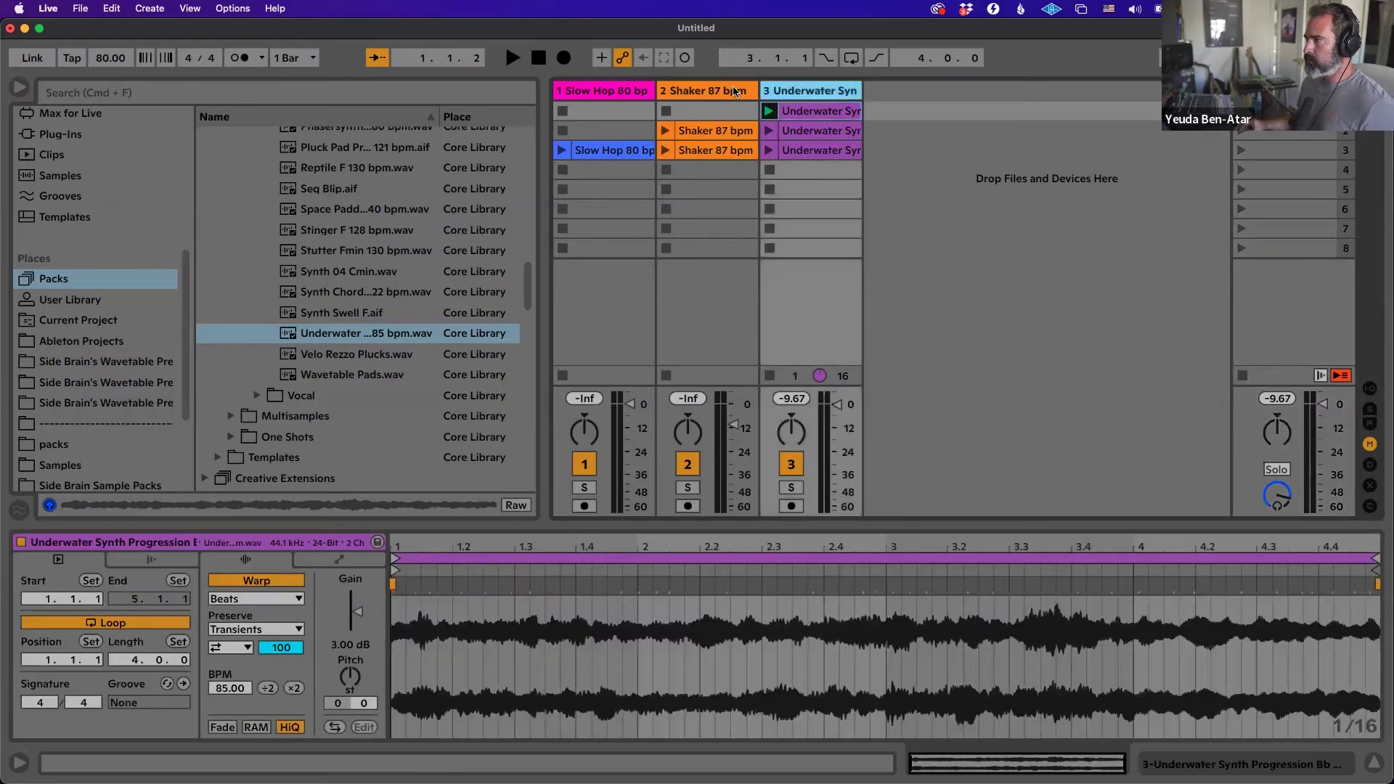
{"action": "left_click", "coordinate": [704, 110]}
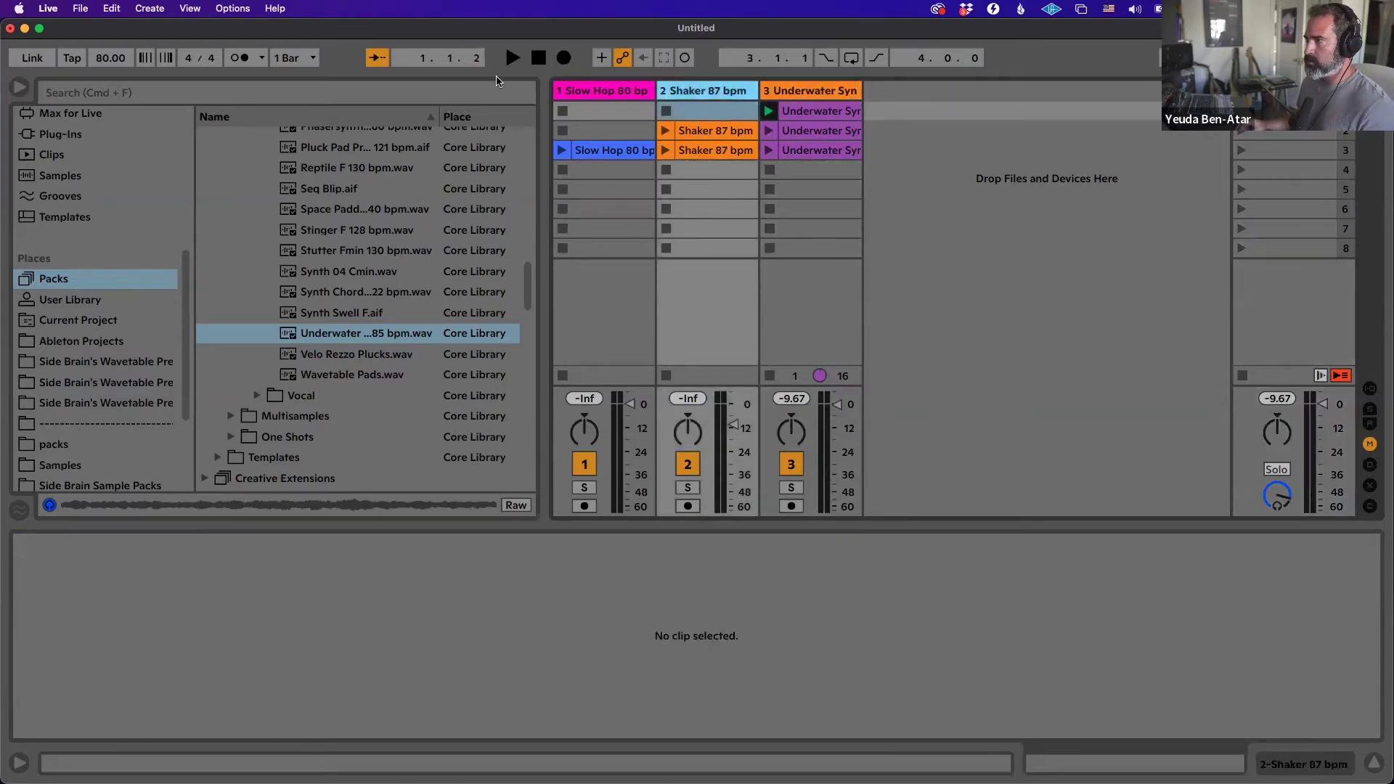
{"action": "left_click", "coordinate": [621, 89]}
{"action": "left_click", "coordinate": [855, 91]}
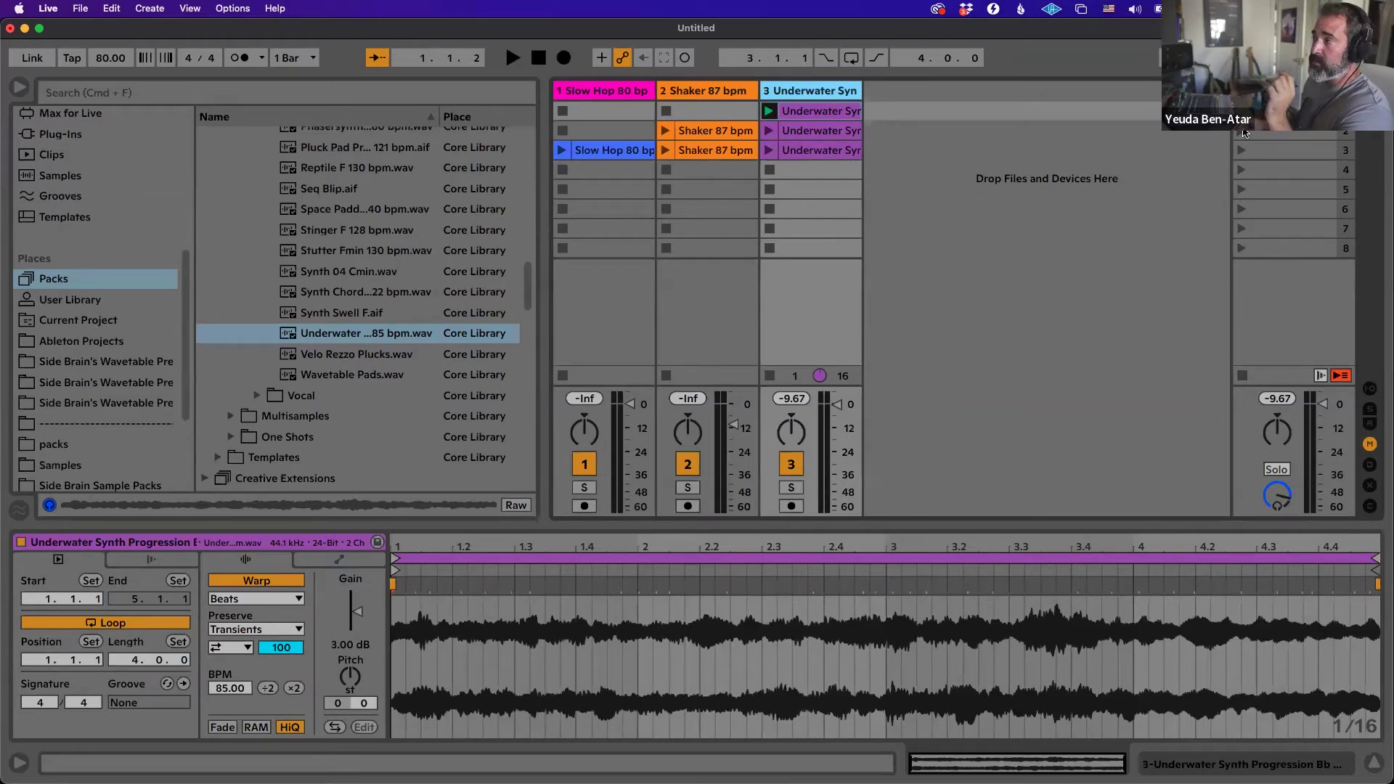
Review the global launch quantization choices and keep 1 Bar.
{"action": "left_click", "coordinate": [310, 58]}
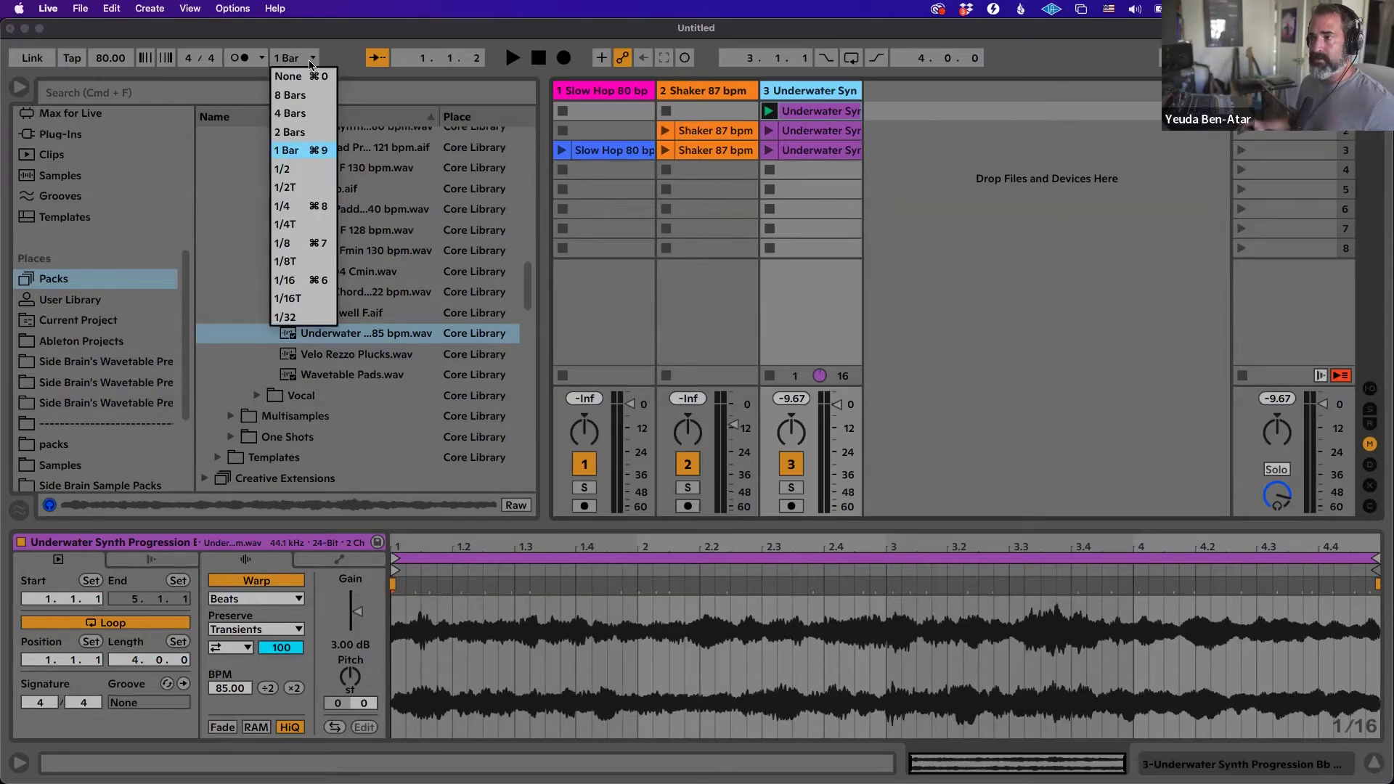
{"action": "left_click", "coordinate": [308, 150]}
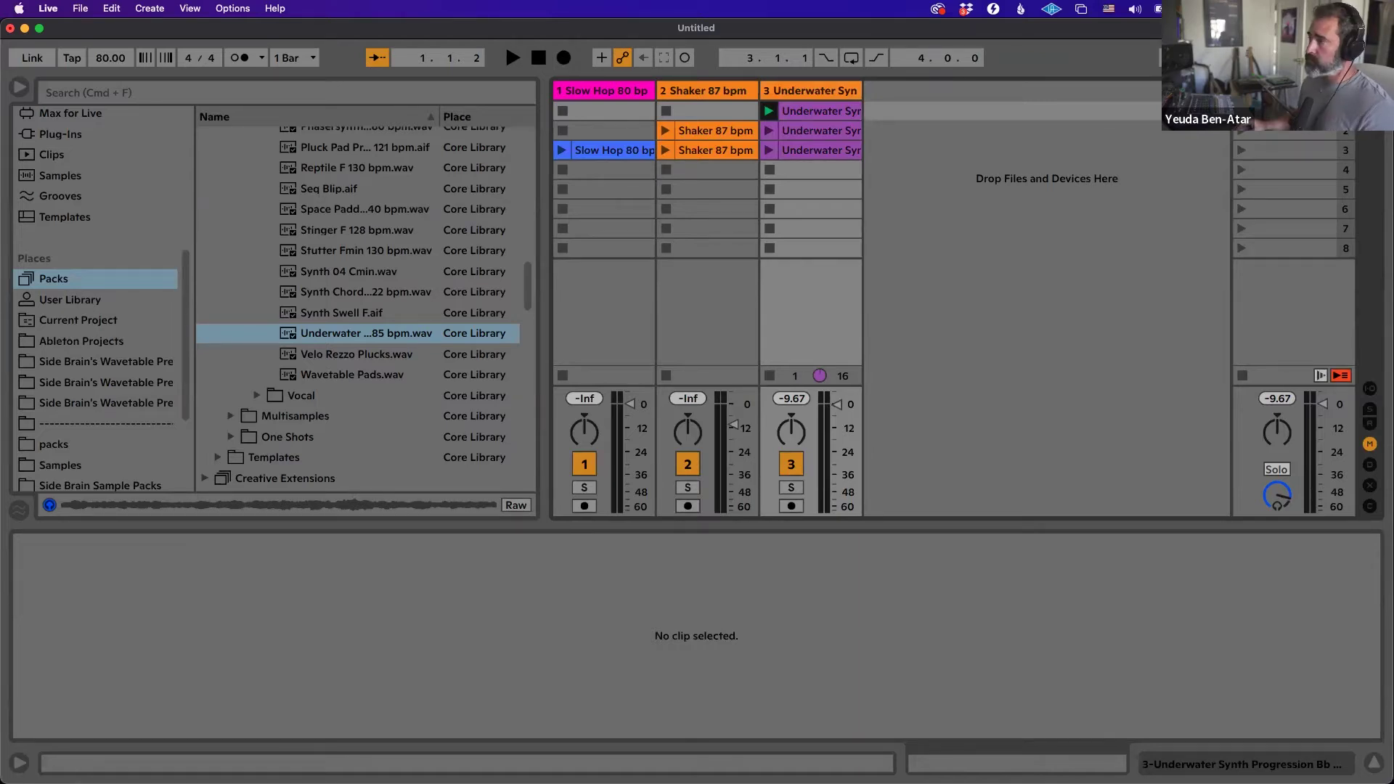
Assign computer keys 1, 2 and 3 to scenes 1, 2 and 3 in Key Map mode.
{"action": "key", "text": "super+k"}
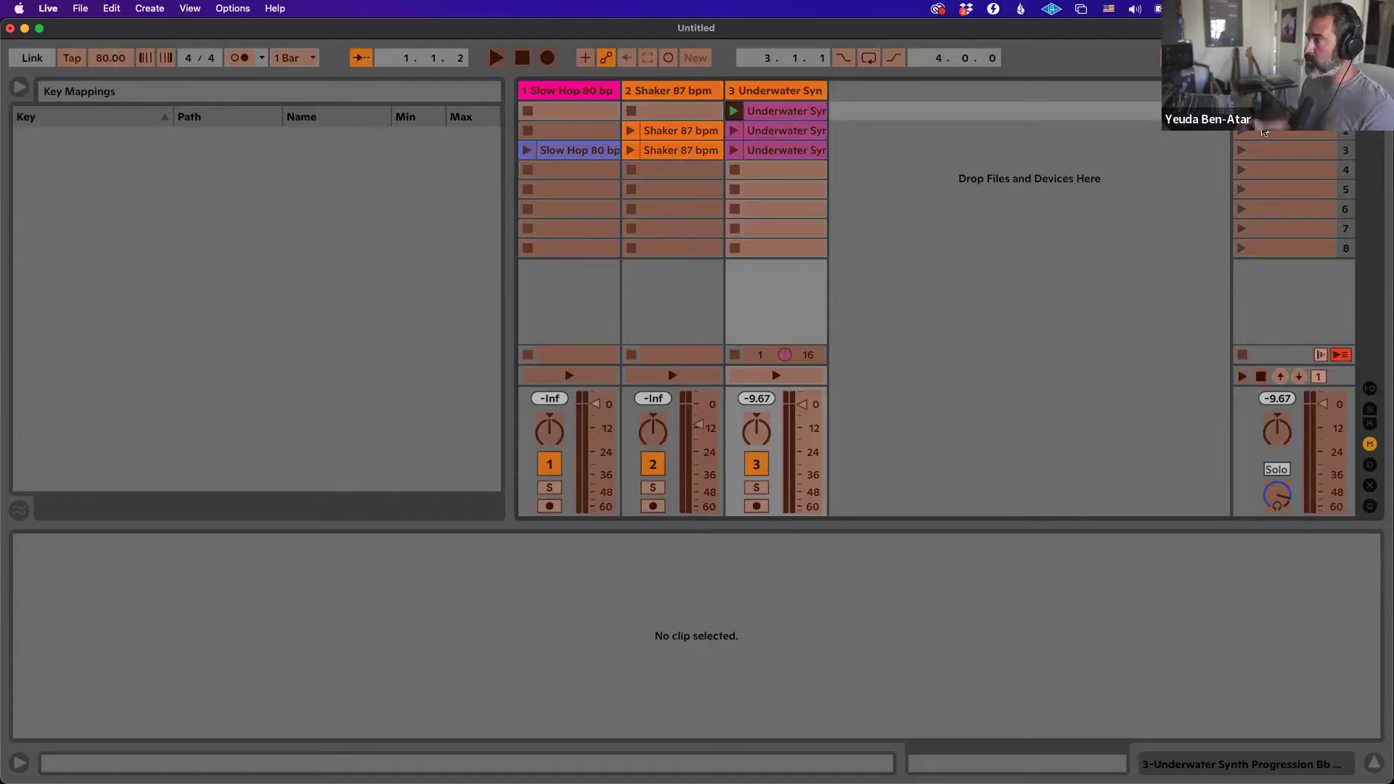
{"action": "left_click", "coordinate": [1293, 110]}
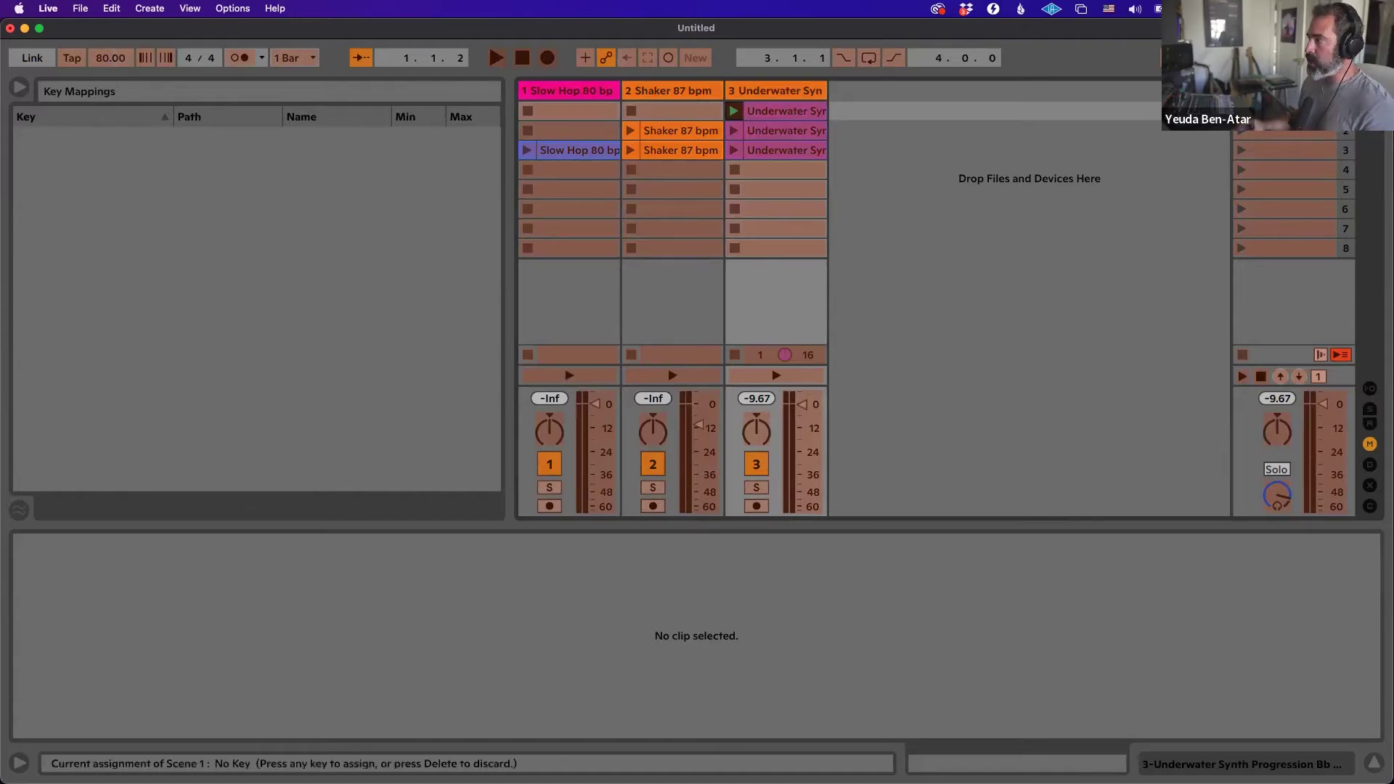
{"action": "key", "text": "1"}
{"action": "left_click", "coordinate": [1278, 131]}
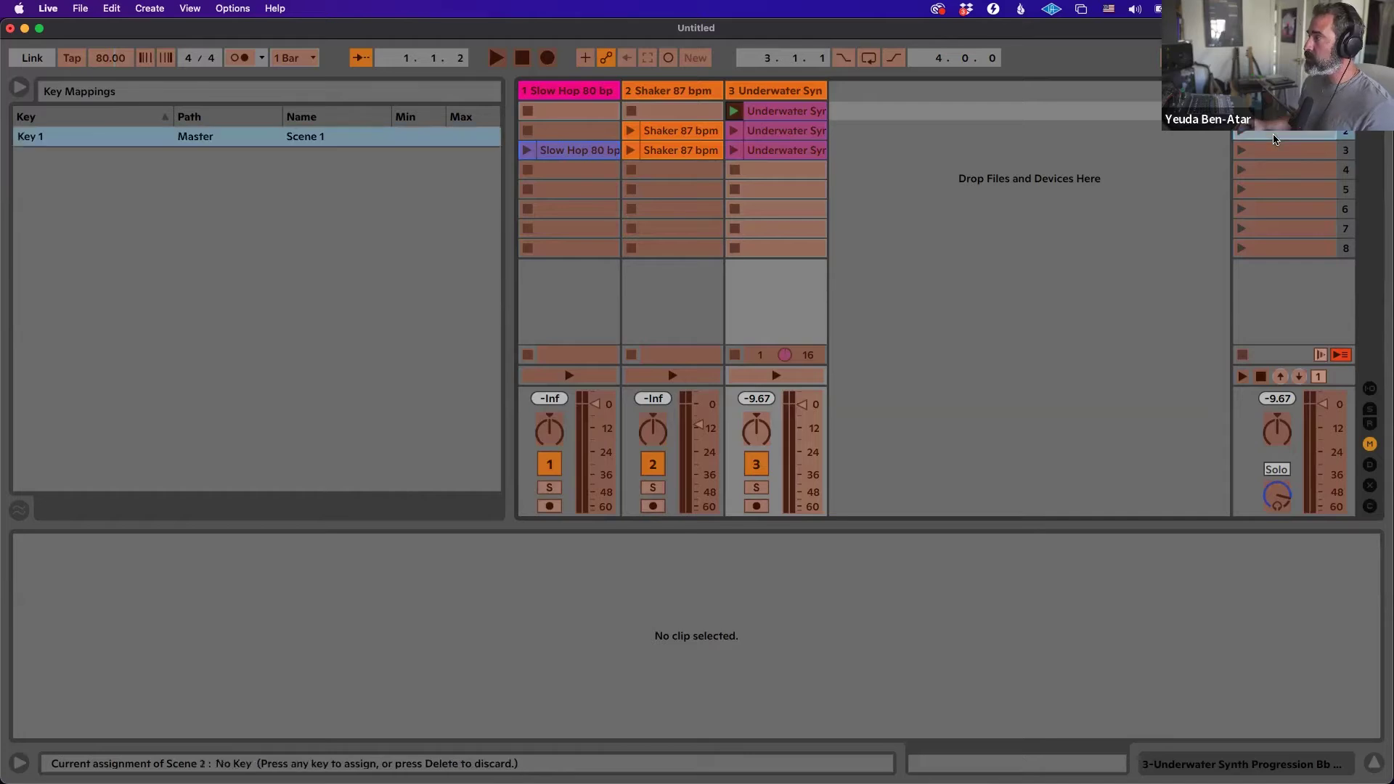
{"action": "key", "text": "2"}
{"action": "left_click", "coordinate": [1267, 151]}
{"action": "key", "text": "3"}
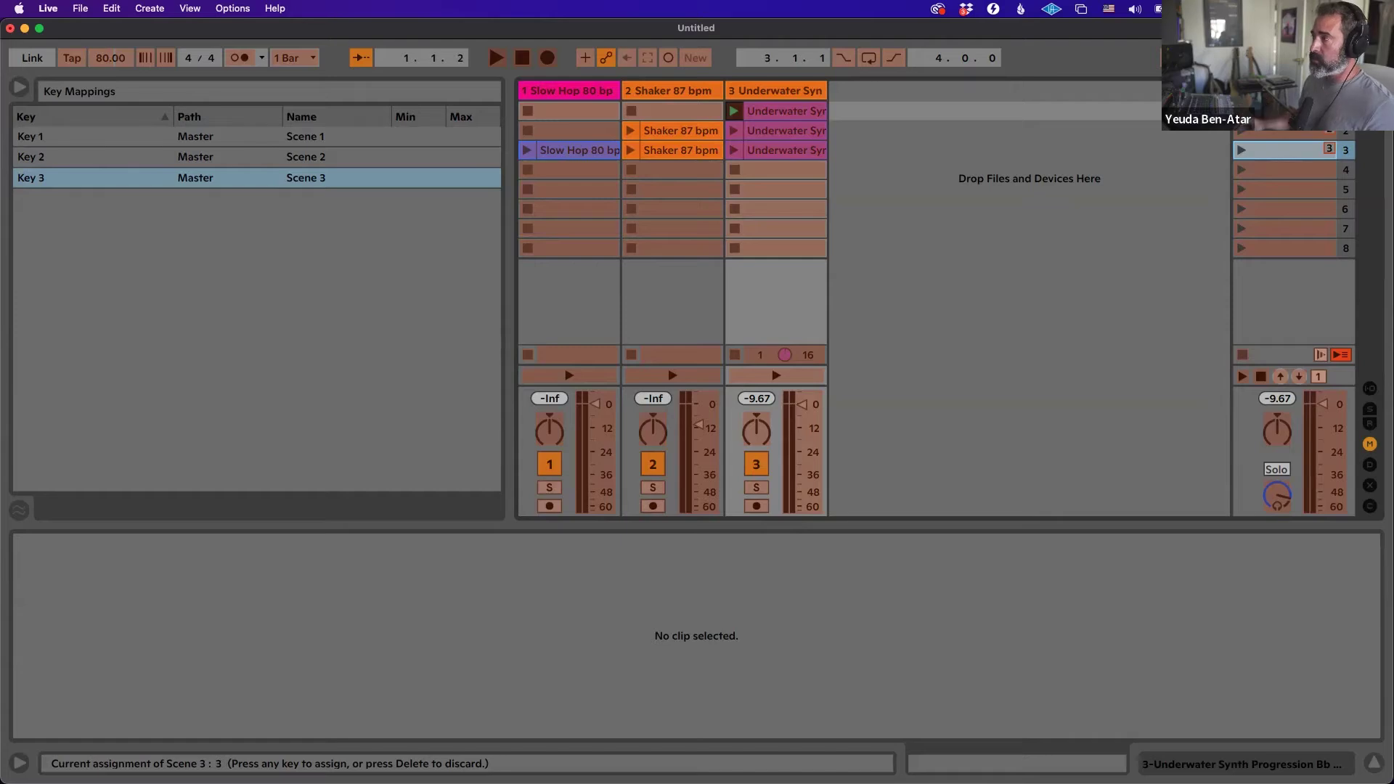
Look at the MIDI Mappings in MIDI Map mode, leave it, and reopen the Key Mappings.
{"action": "key", "text": "super+m"}
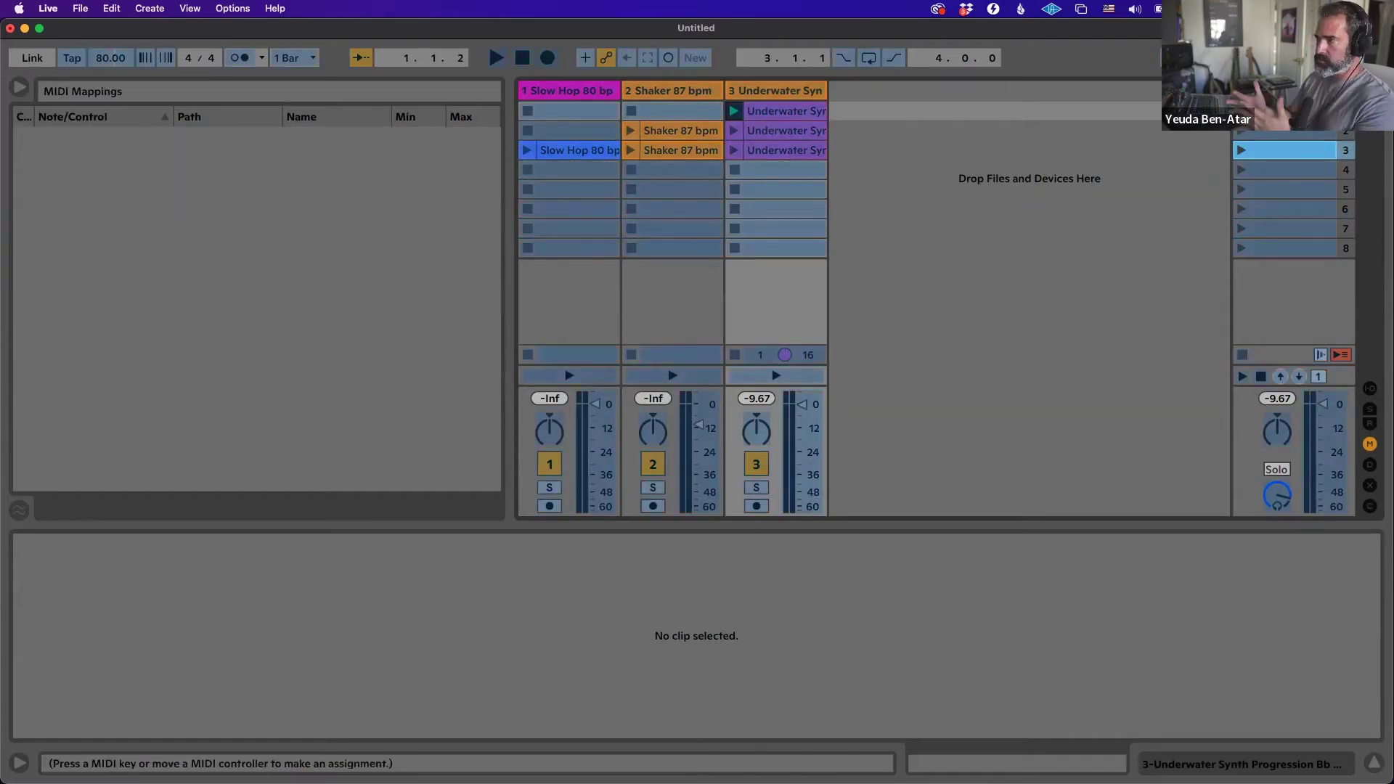
{"action": "key", "text": "super+m"}
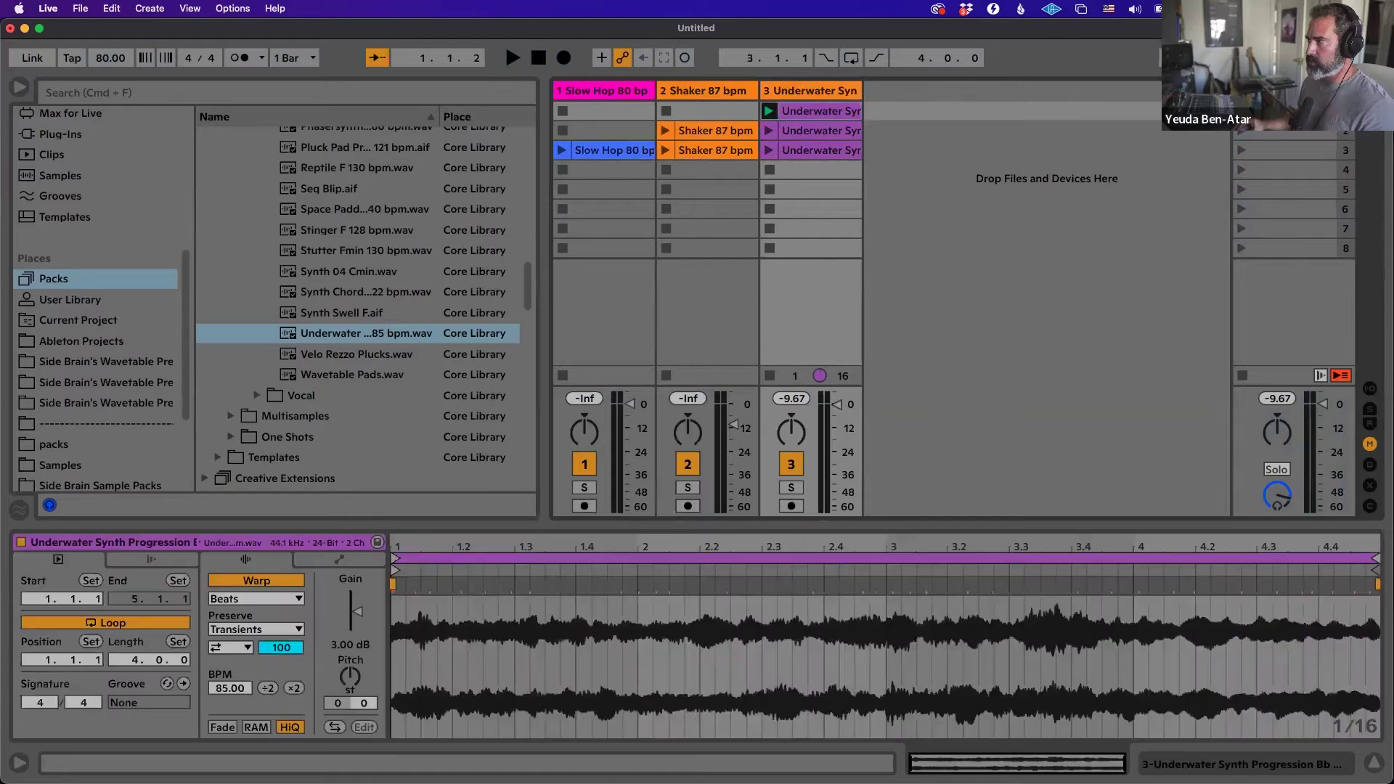
{"action": "key", "text": "super+k"}
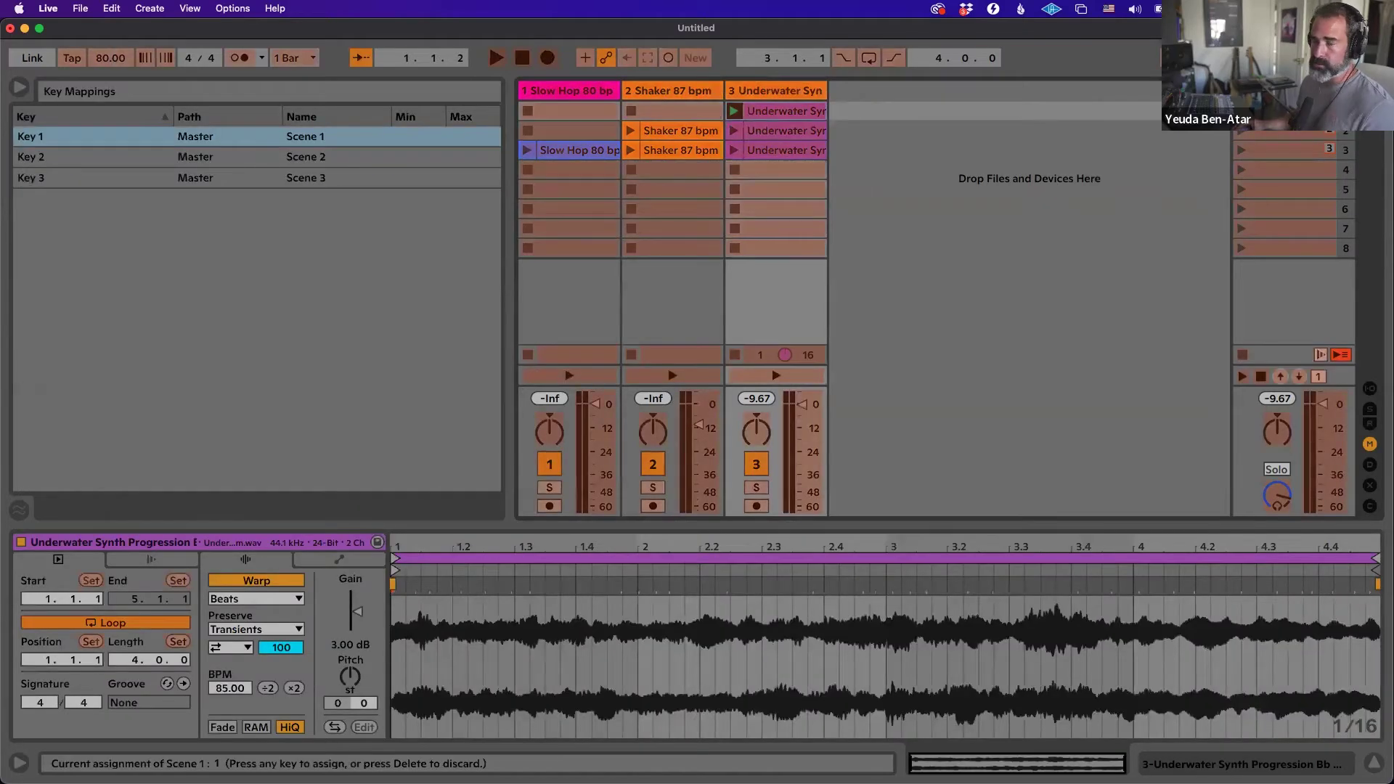
Leave Key Map mode, start an Arrangement recording from the session, check it in the Arrangement View, and stop the transport.
{"action": "key", "text": "super+k"}
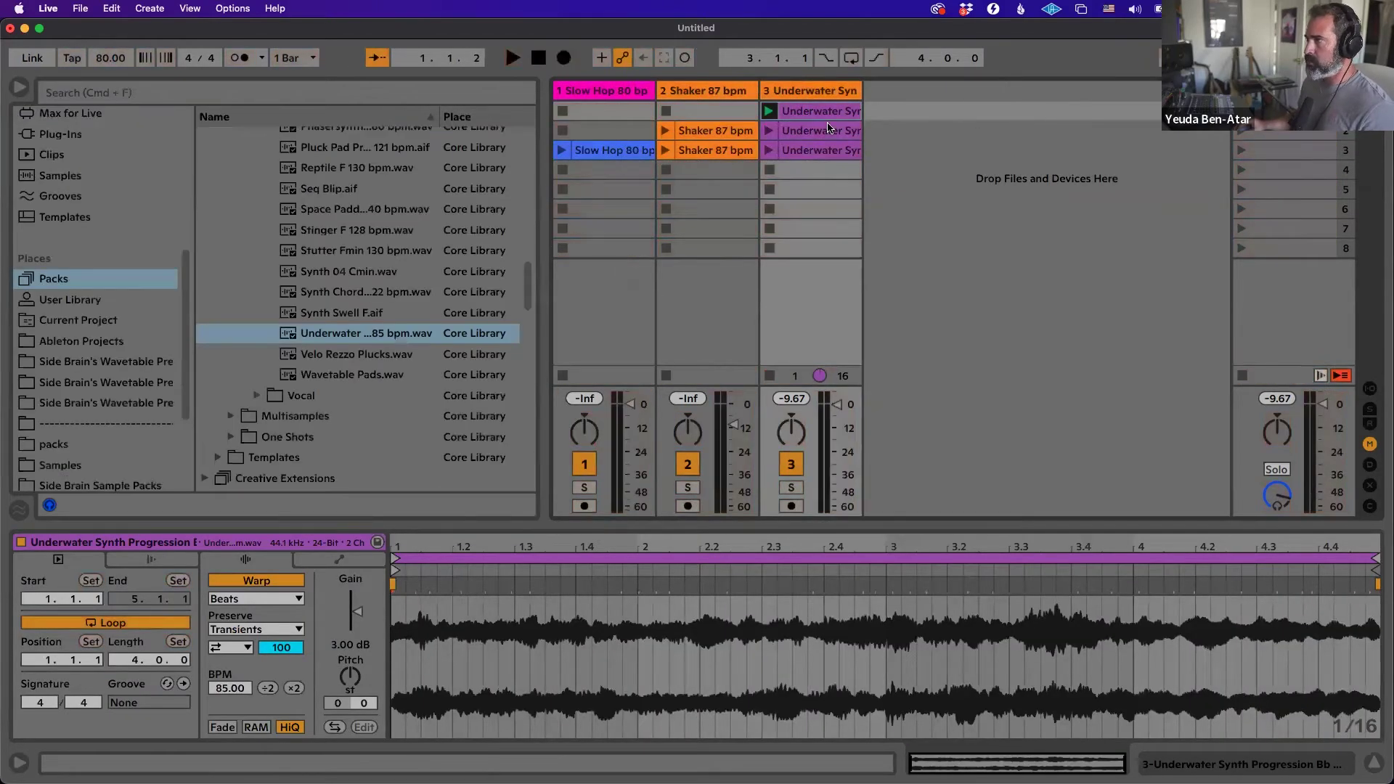
{"action": "left_click", "coordinate": [564, 58]}
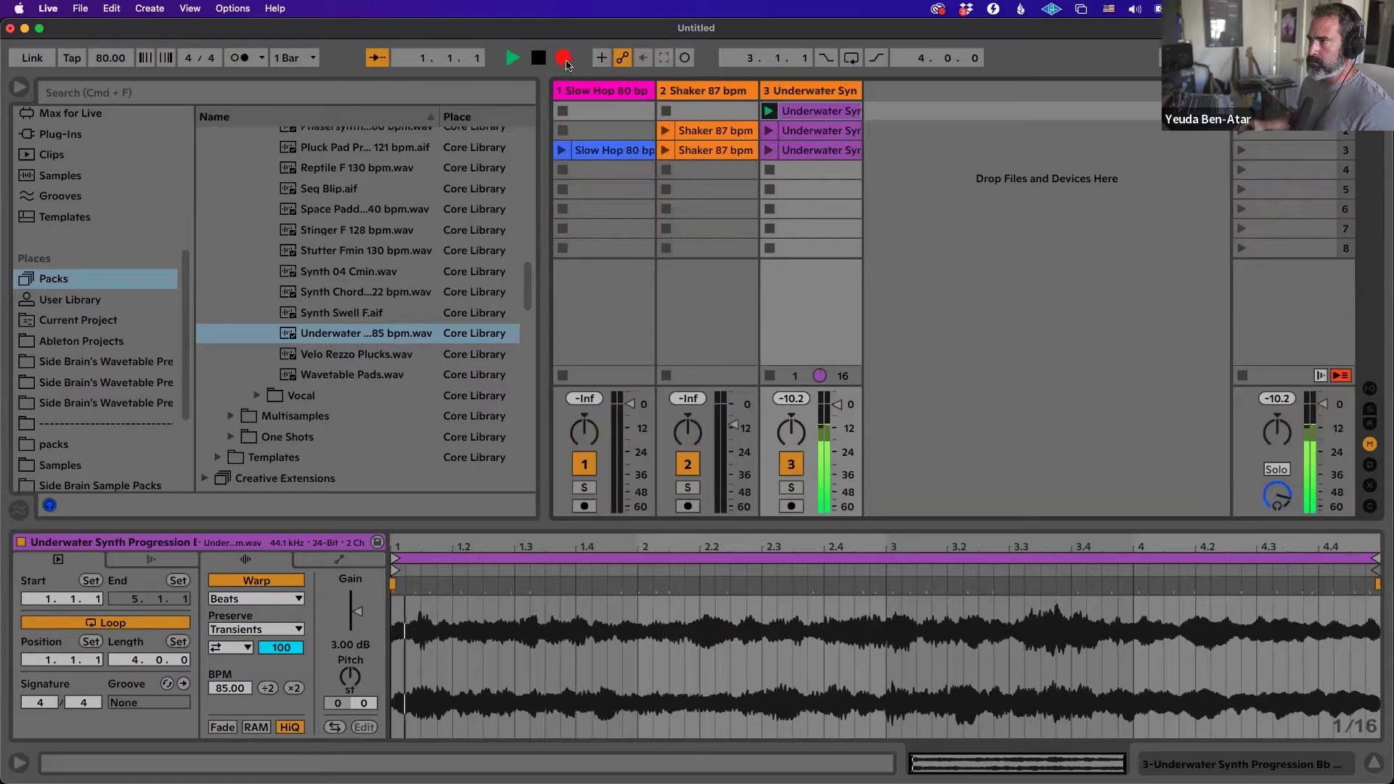
{"action": "key", "text": "Tab"}
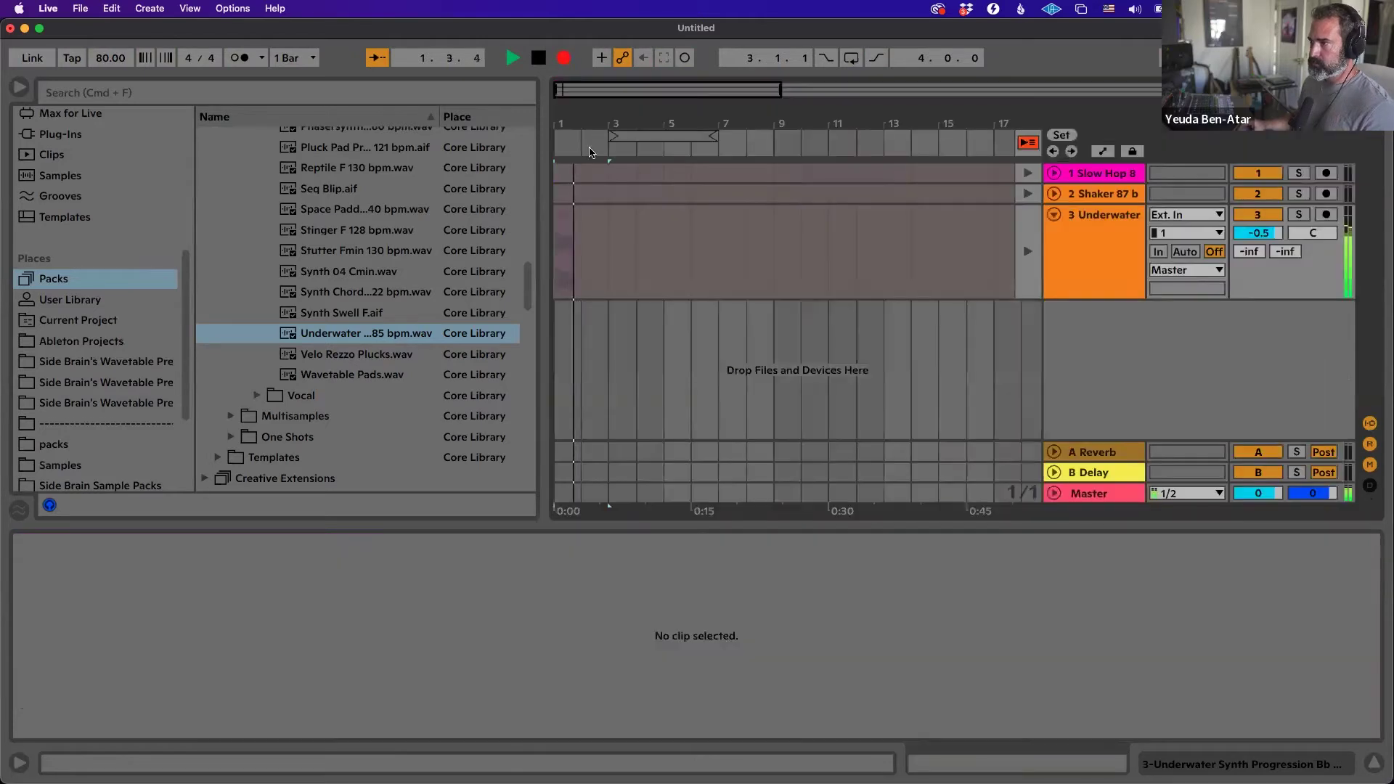
{"action": "key", "text": "Tab"}
{"action": "key", "text": "space"}
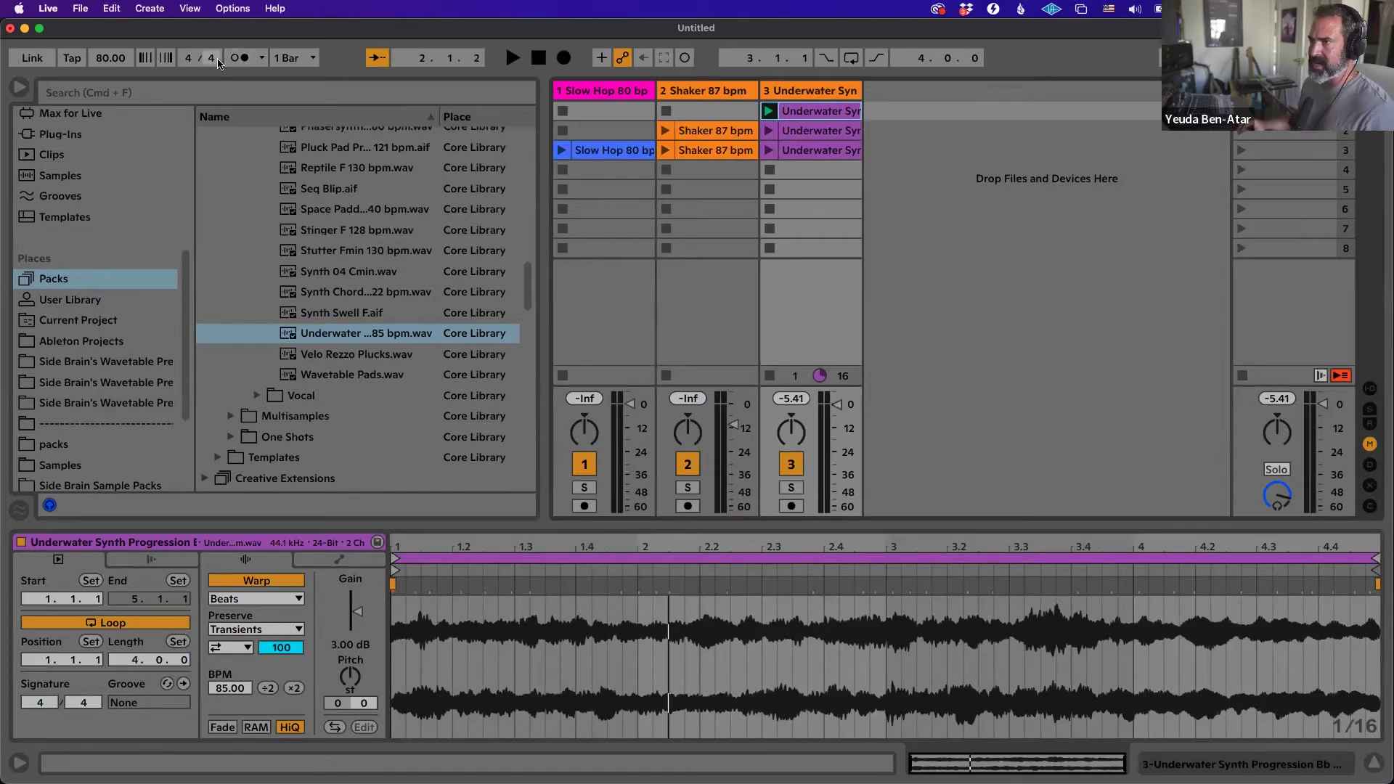
Try the metronome with a short playback, switch it off, and set its count-in to 1 Bar.
{"action": "left_click", "coordinate": [240, 62]}
{"action": "key", "text": "space"}
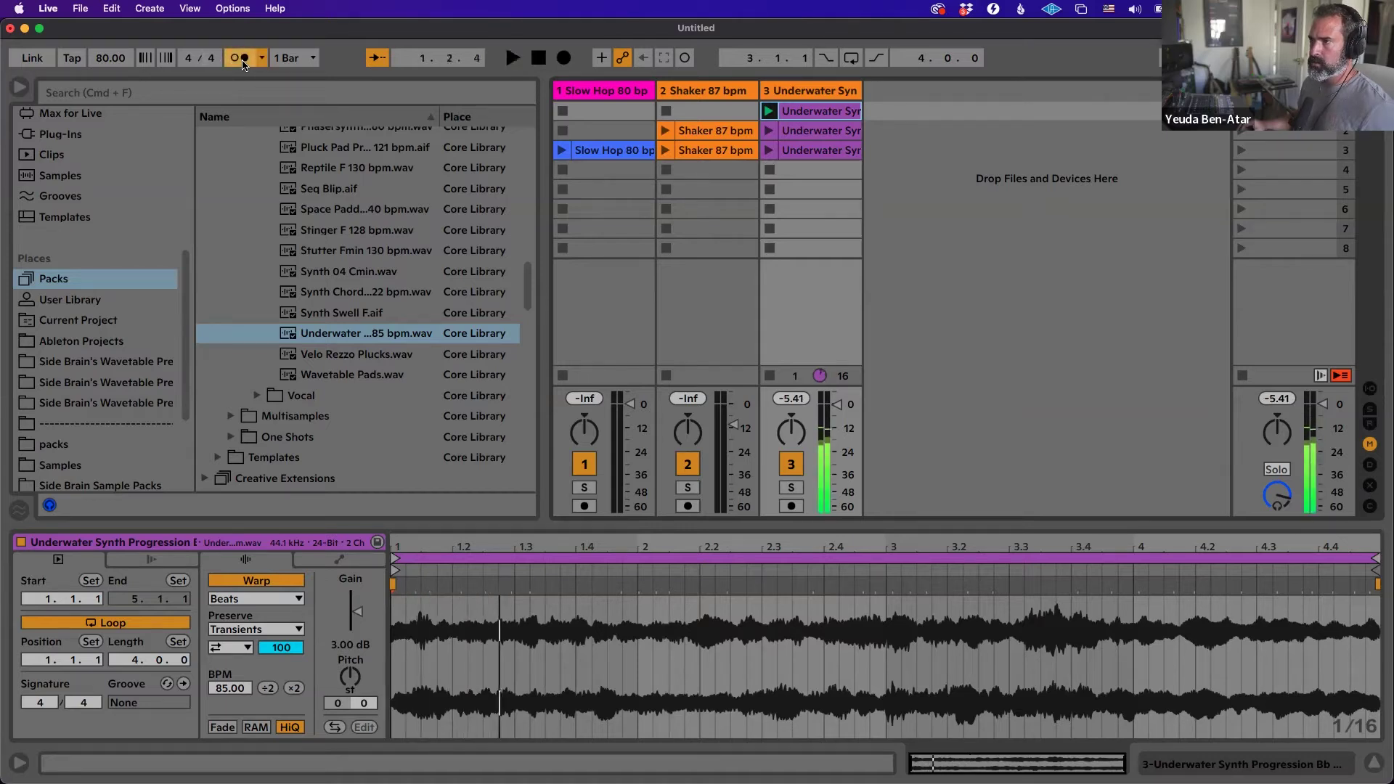
{"action": "left_click", "coordinate": [243, 63]}
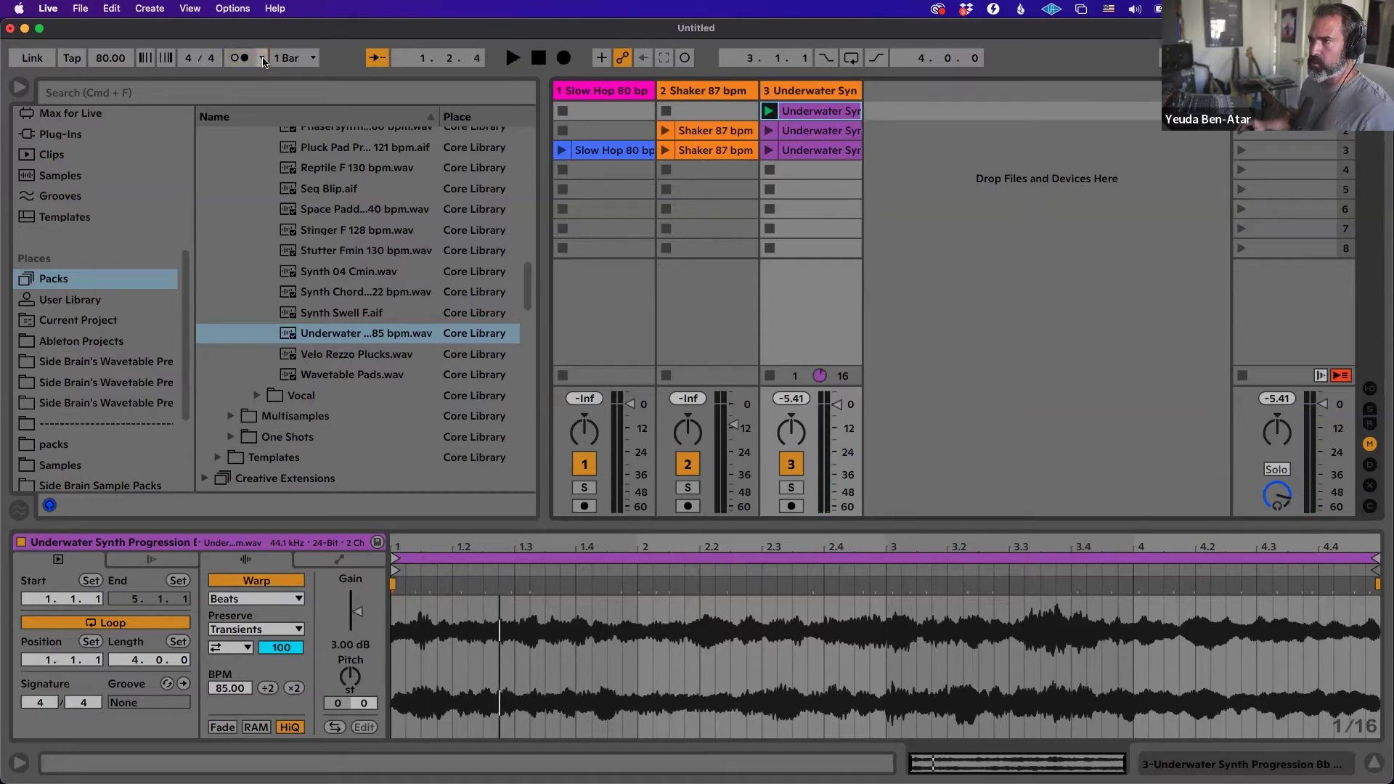
{"action": "left_click", "coordinate": [262, 60]}
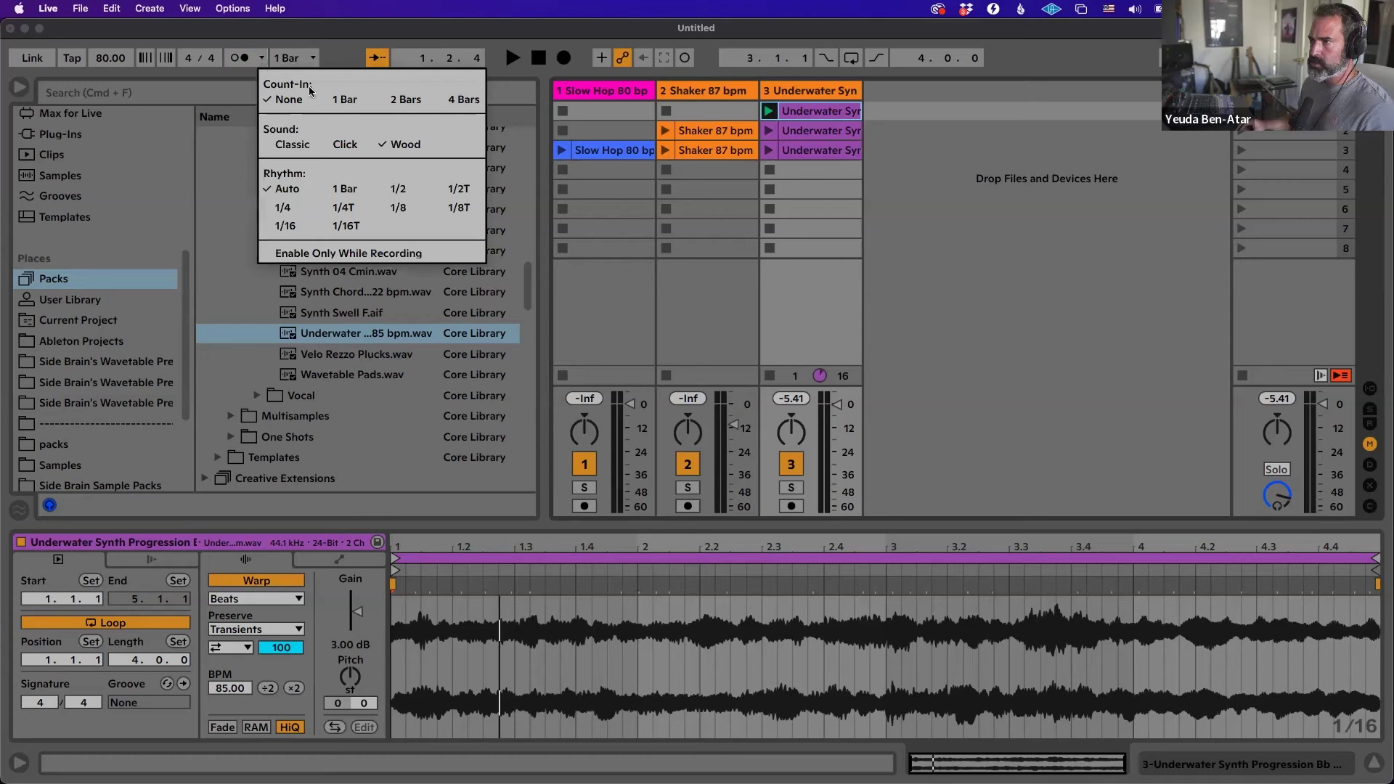
{"action": "left_click", "coordinate": [342, 102]}
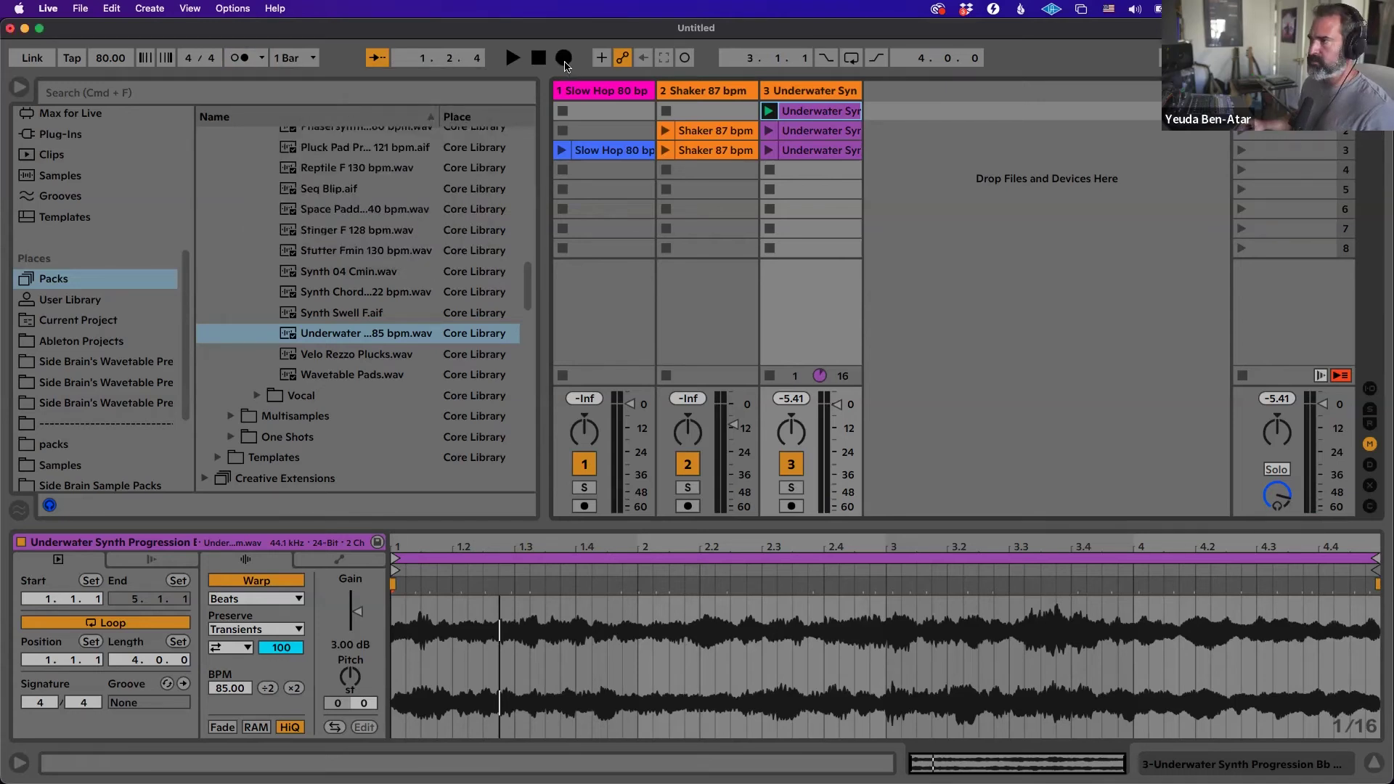
Record the session into the Arrangement, switch the metronome on, launch scene 2, and check the recorded clips in the Arrangement View.
{"action": "left_click", "coordinate": [565, 64]}
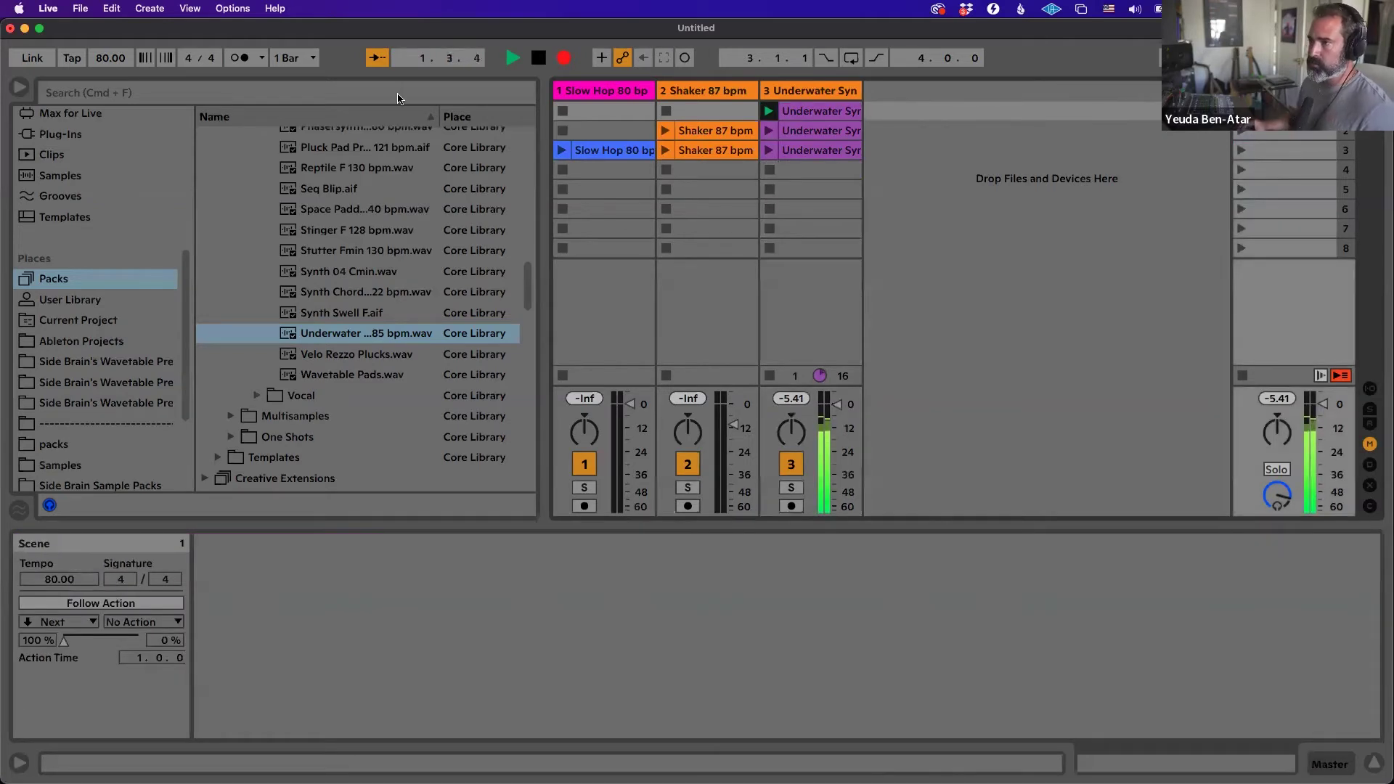
{"action": "left_click", "coordinate": [243, 60]}
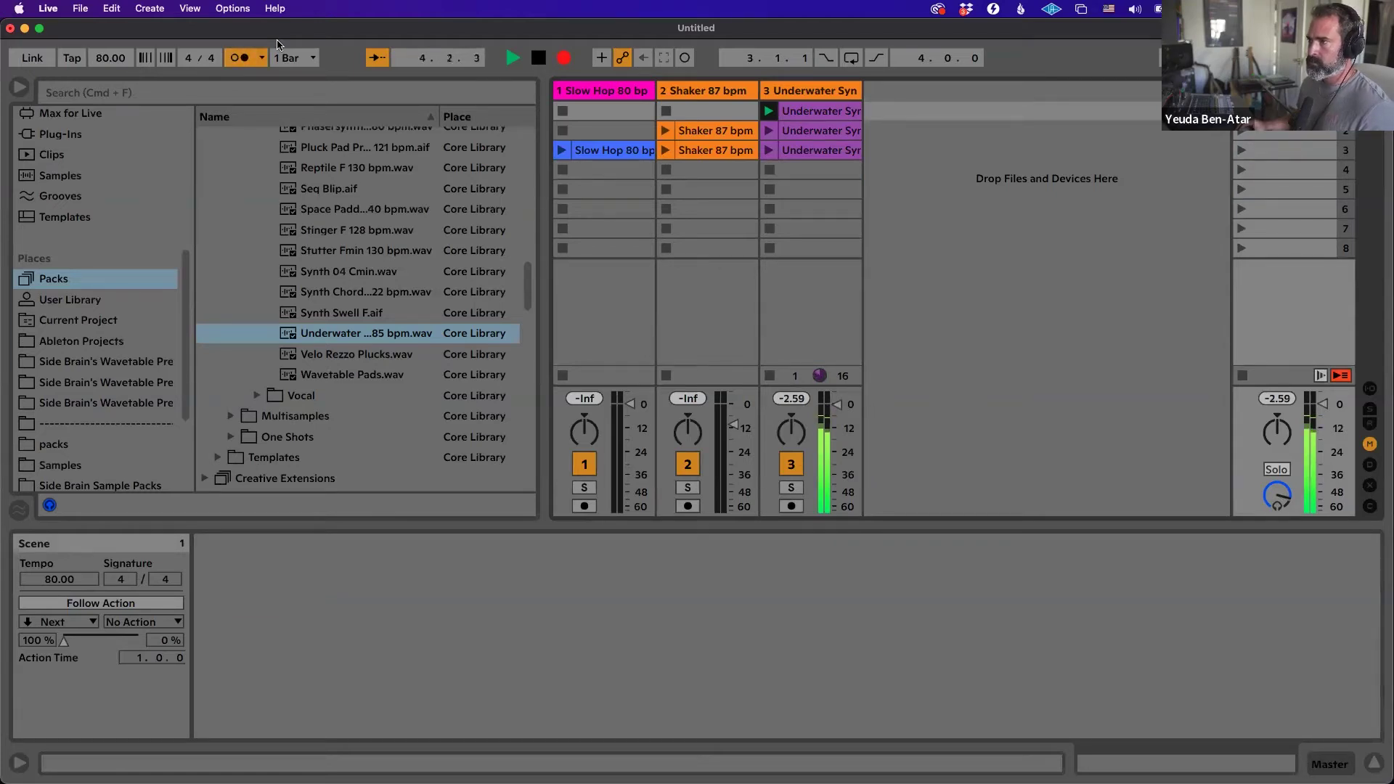
{"action": "key", "text": "Down"}
{"action": "key", "text": "Return"}
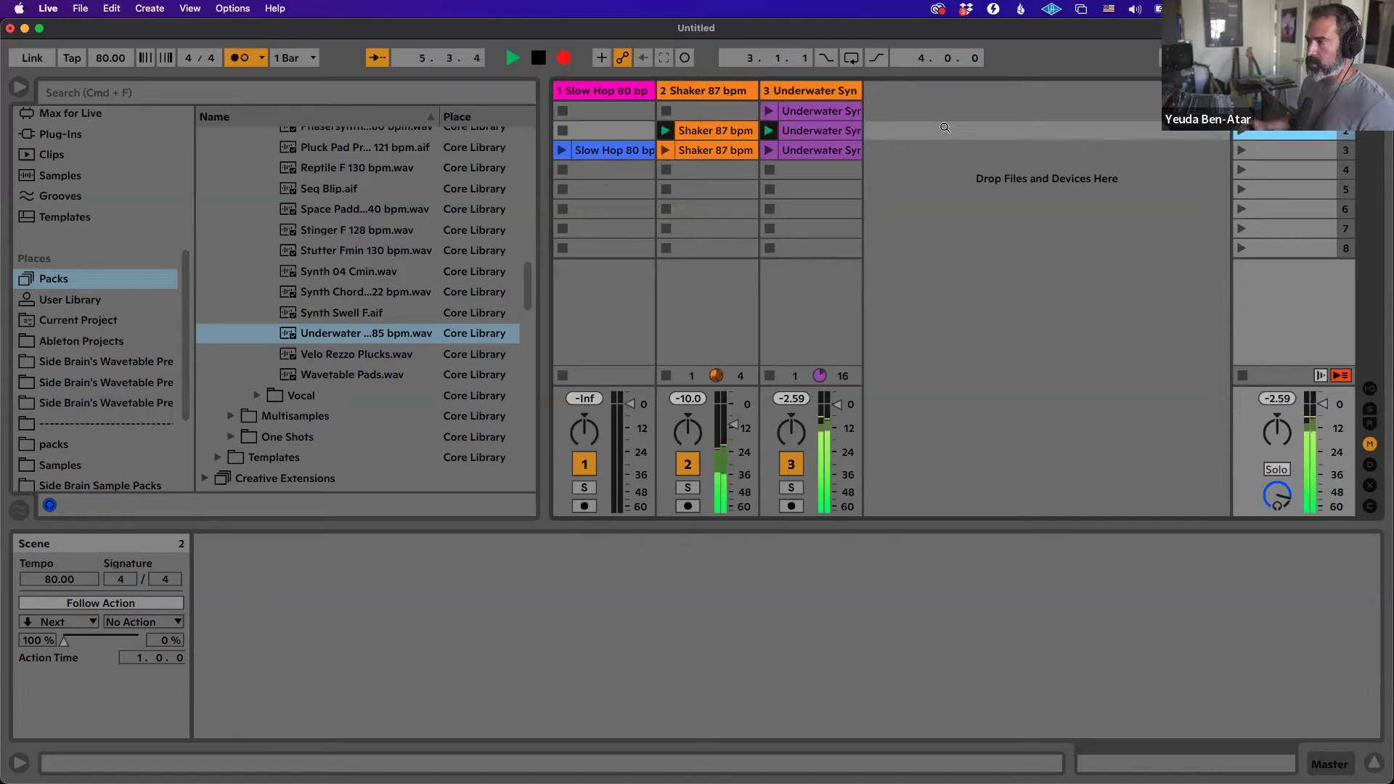
{"action": "key", "text": "Tab"}
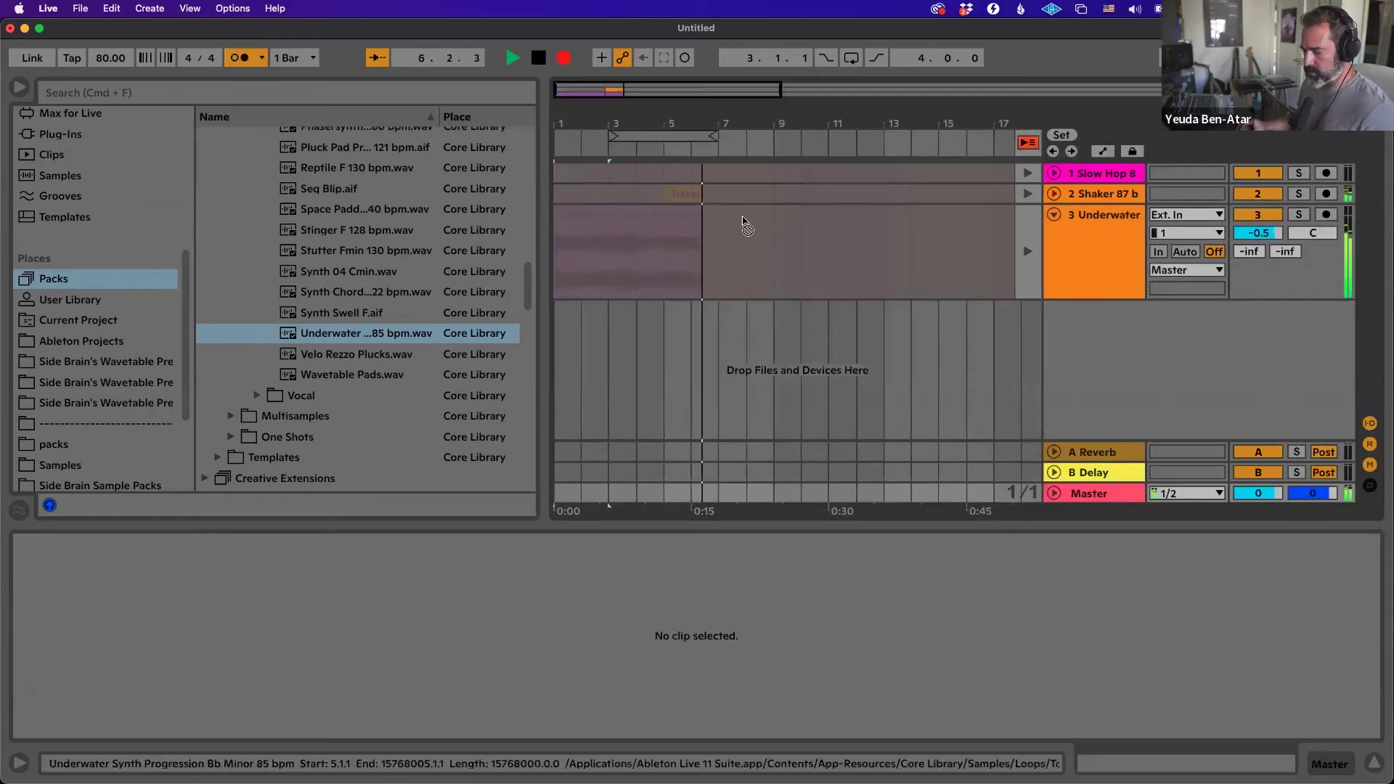
{"action": "key", "text": "Tab"}
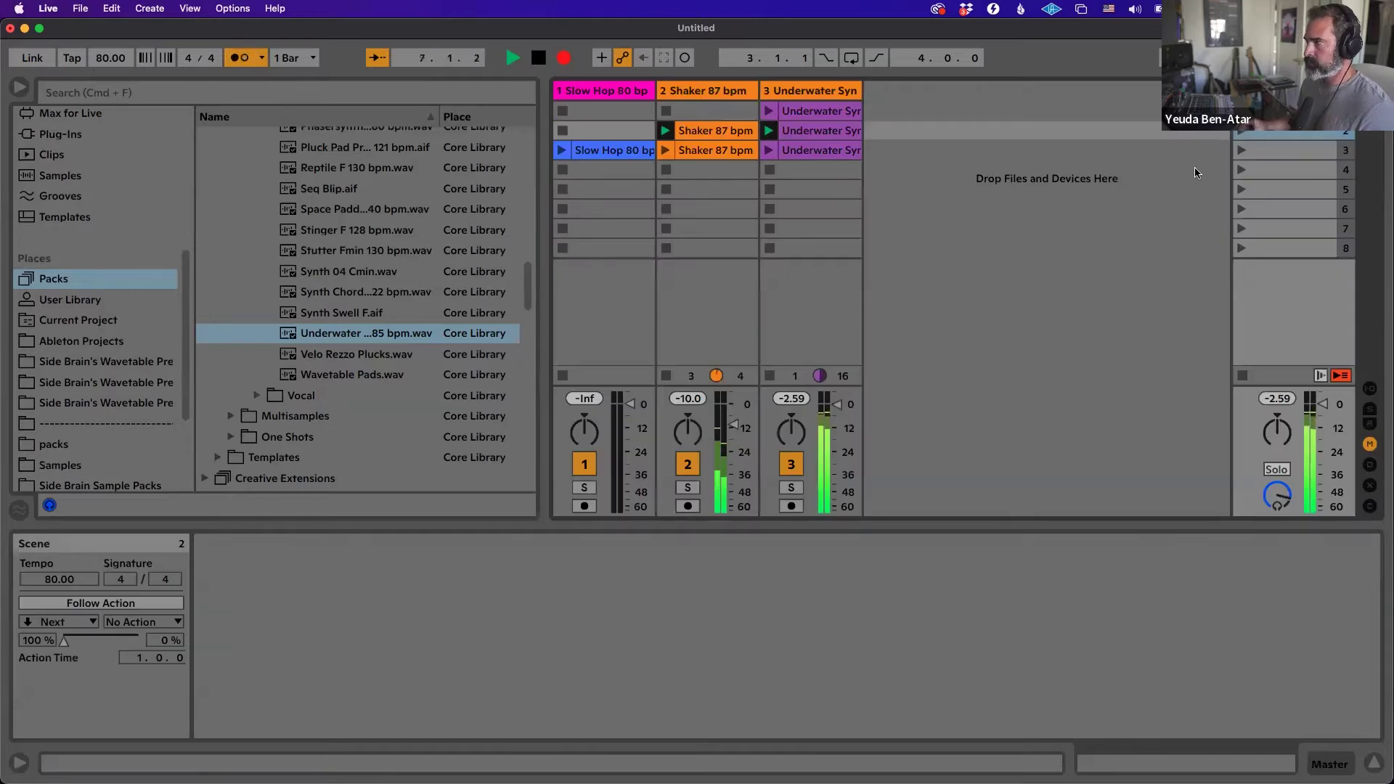
Launch scene 3 while recording and fold the Underwater Synth track in the Arrangement View.
{"action": "left_click", "coordinate": [1018, 150]}
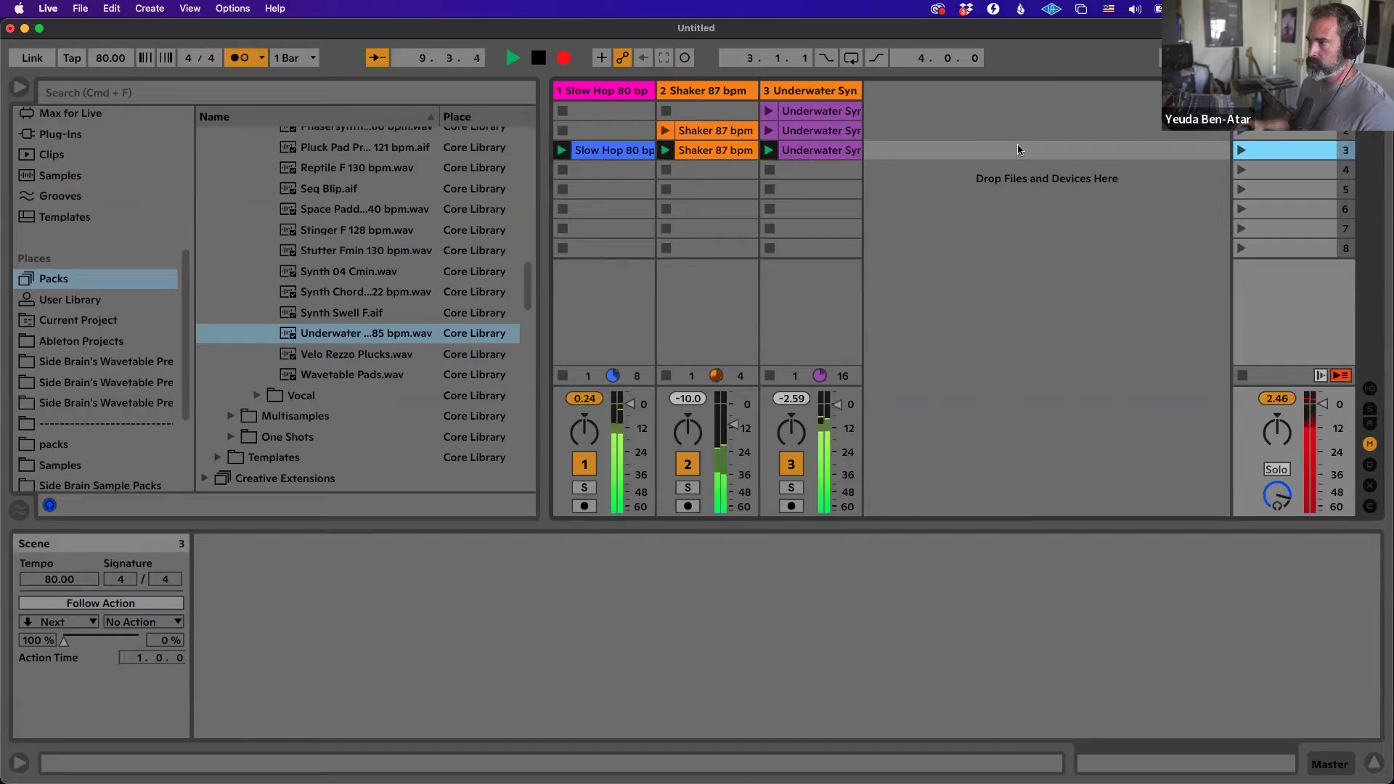
{"action": "key", "text": "Tab"}
{"action": "key", "text": "plus"}
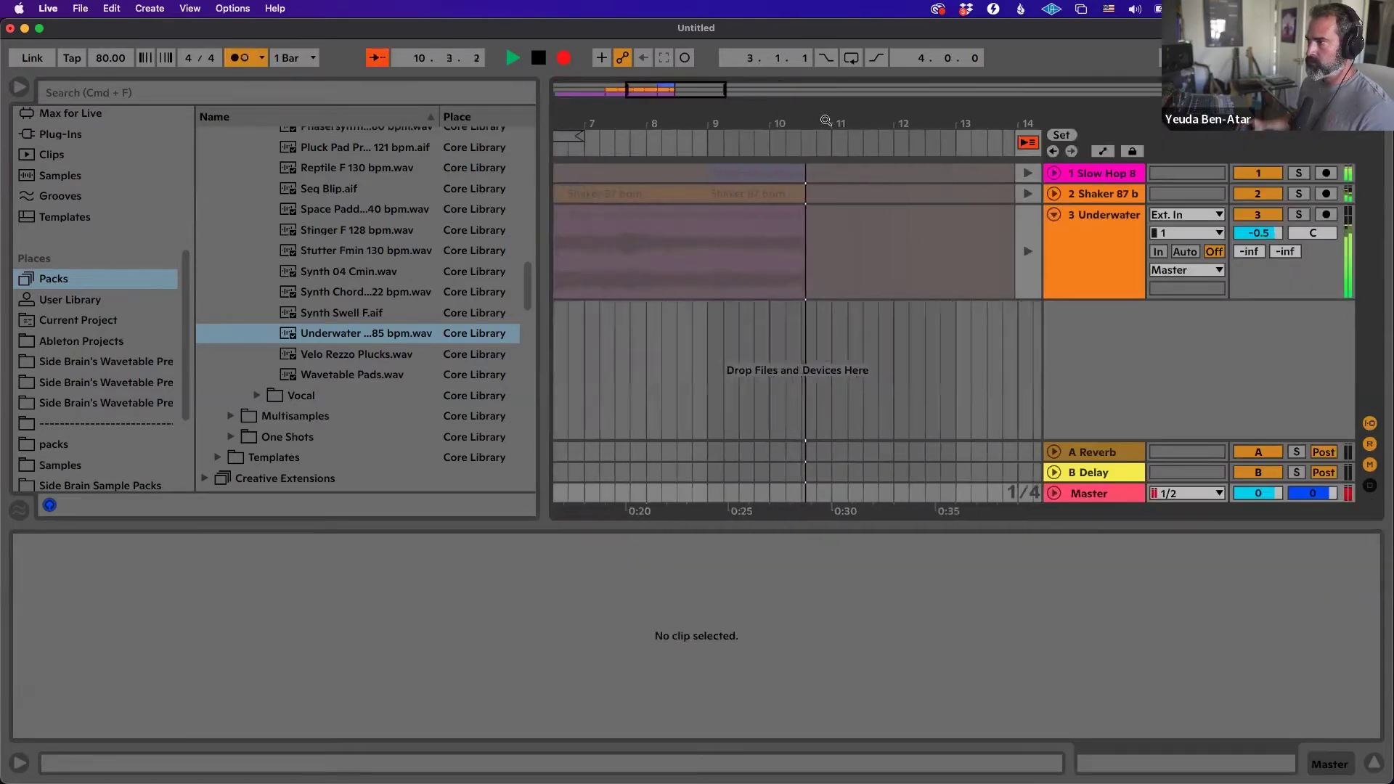
{"action": "left_click", "coordinate": [1054, 216]}
{"action": "key", "text": "Tab"}
{"action": "key", "text": "Tab"}
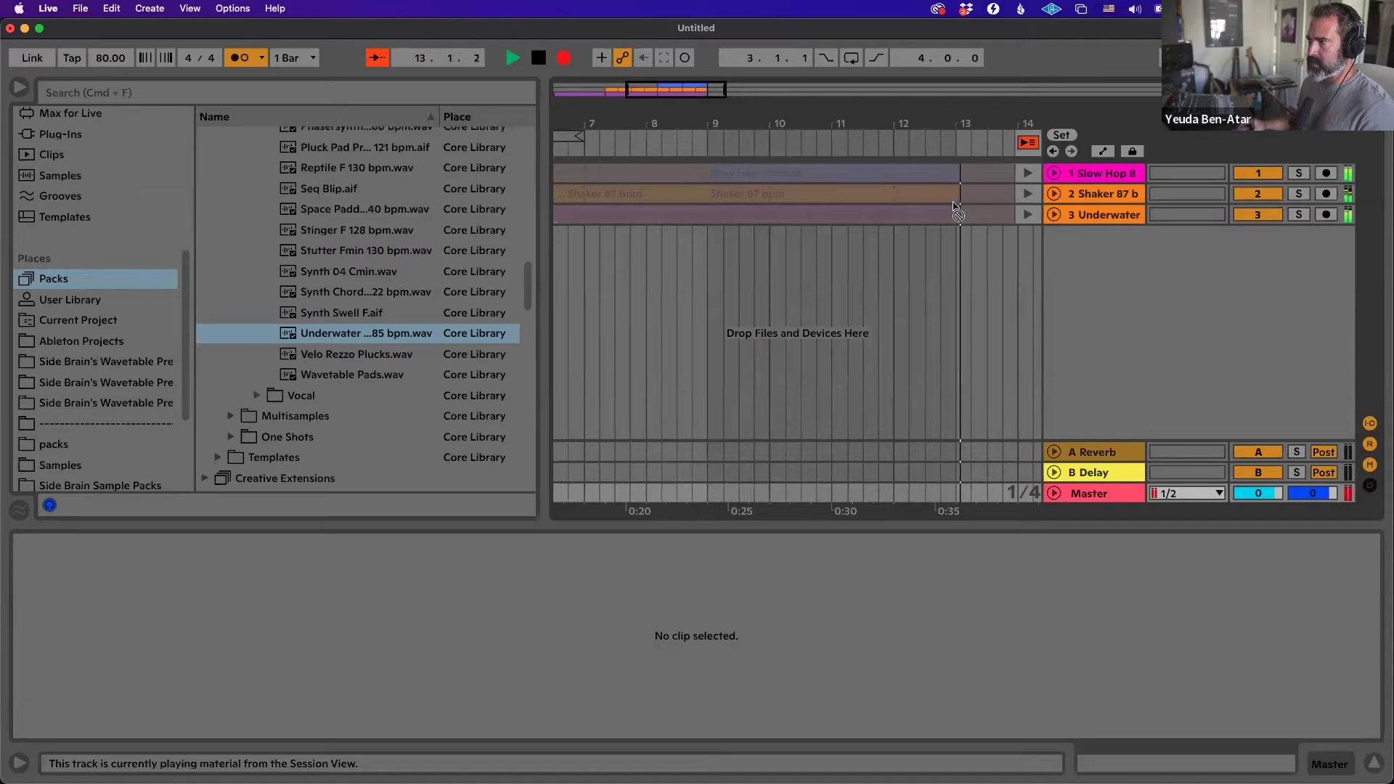
Stop the Arrangement recording and bring the whole recorded passage into view.
{"action": "left_click", "coordinate": [957, 212]}
{"action": "key", "text": "space"}
{"action": "key", "text": "minus"}
{"action": "key", "text": "minus"}
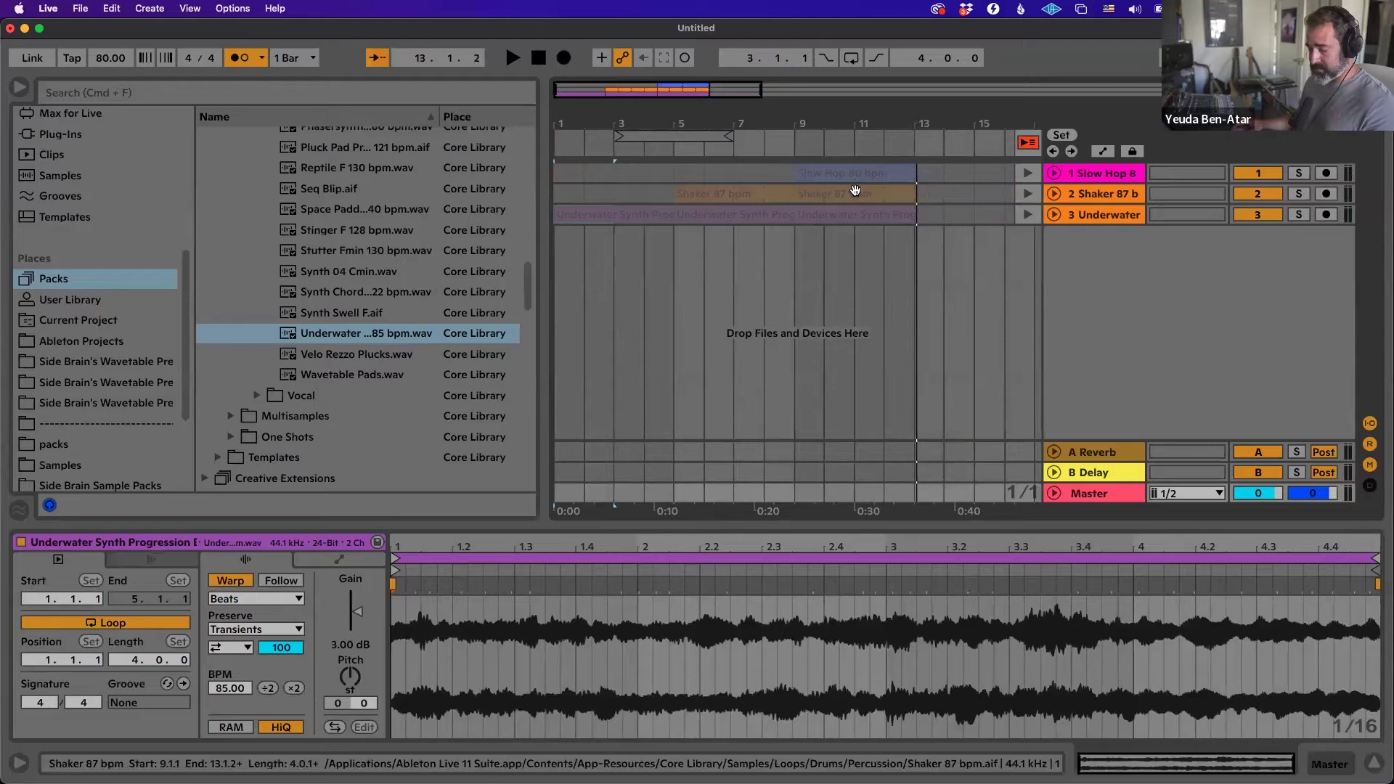
Compare the Session and Arrangement Views, and return all tracks to Arrangement playback.
{"action": "key", "text": "Tab"}
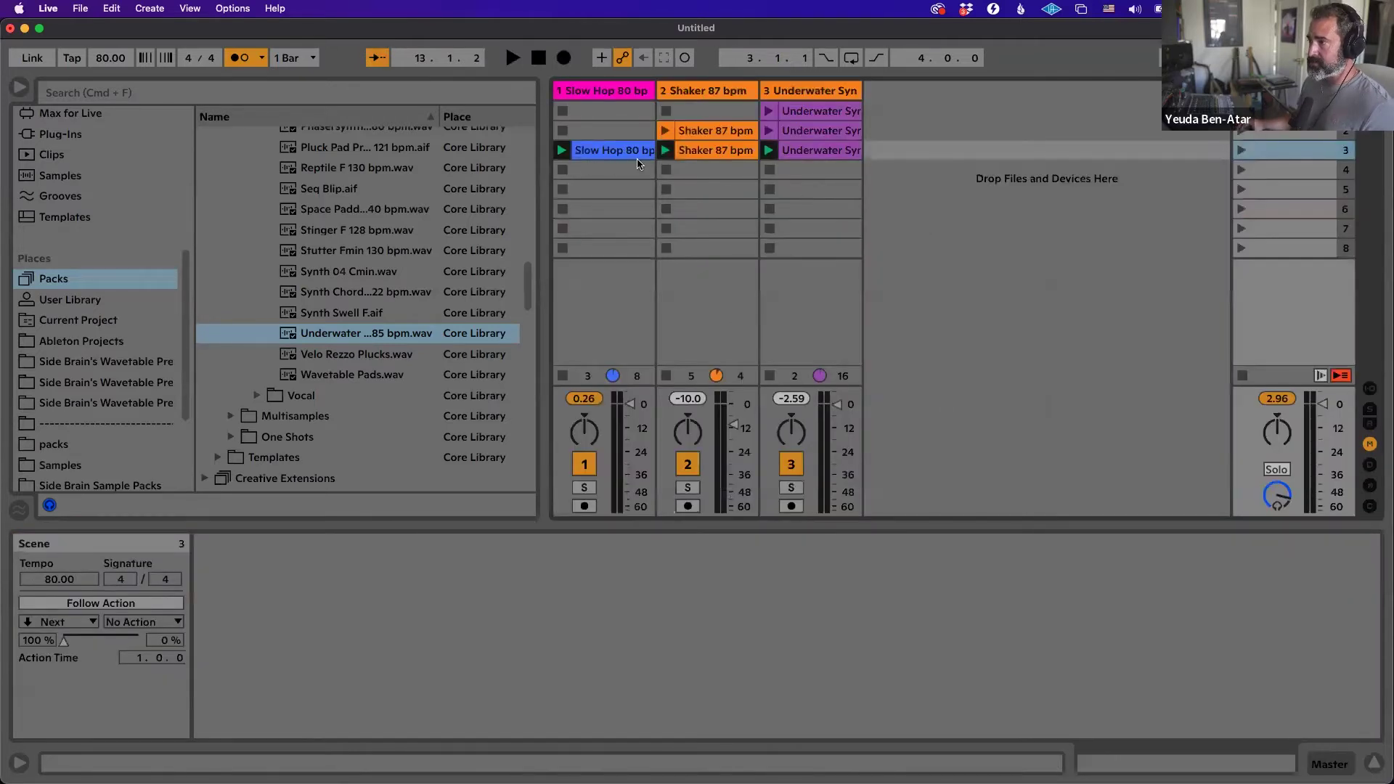
{"action": "key", "text": "Tab"}
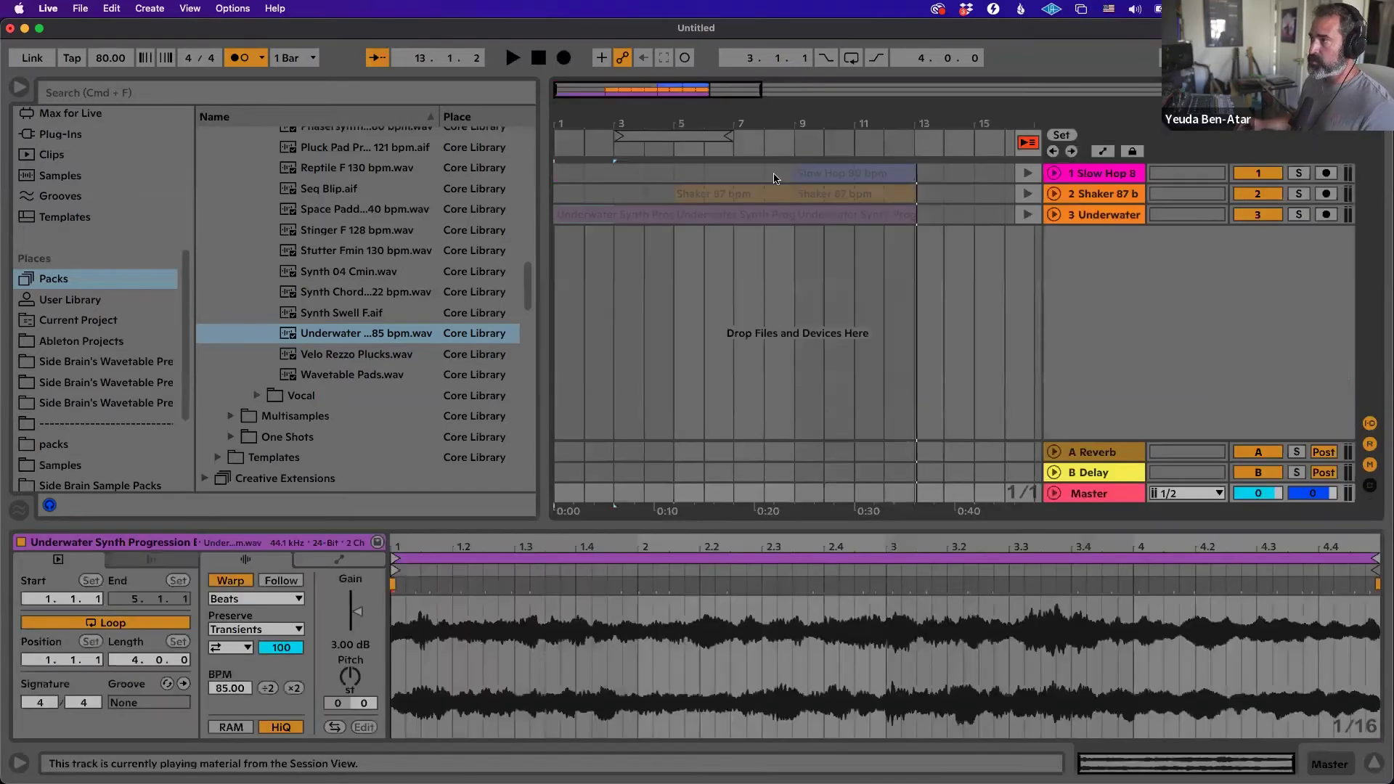
{"action": "left_click", "coordinate": [1025, 145]}
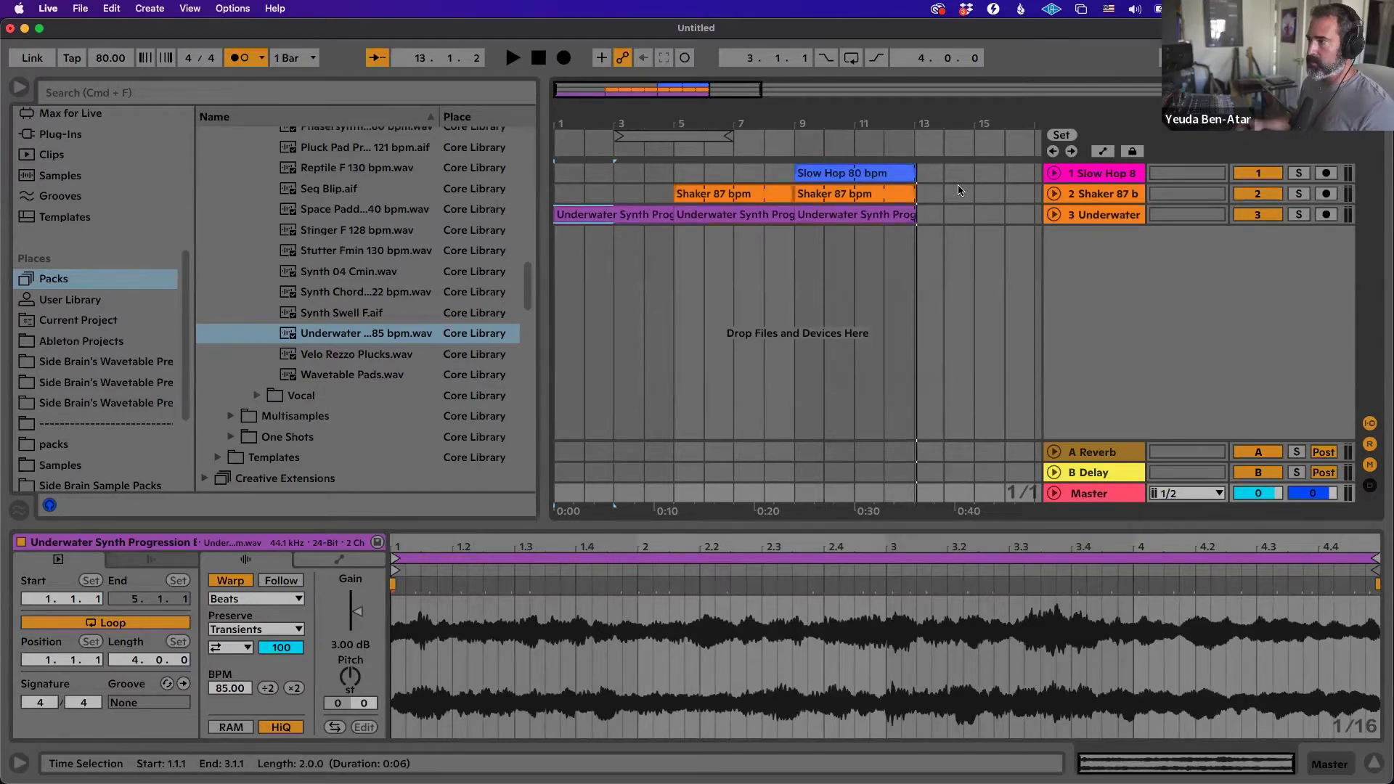
{"action": "key", "text": "Tab"}
{"action": "key", "text": "Tab"}
Select the range 13.1.1 to 13.2.1 across all three tracks and delete the recorded clips' excess ends.
{"action": "key", "text": "plus"}
{"action": "key", "text": "plus"}
{"action": "key", "text": "plus"}
{"action": "key", "text": "plus"}
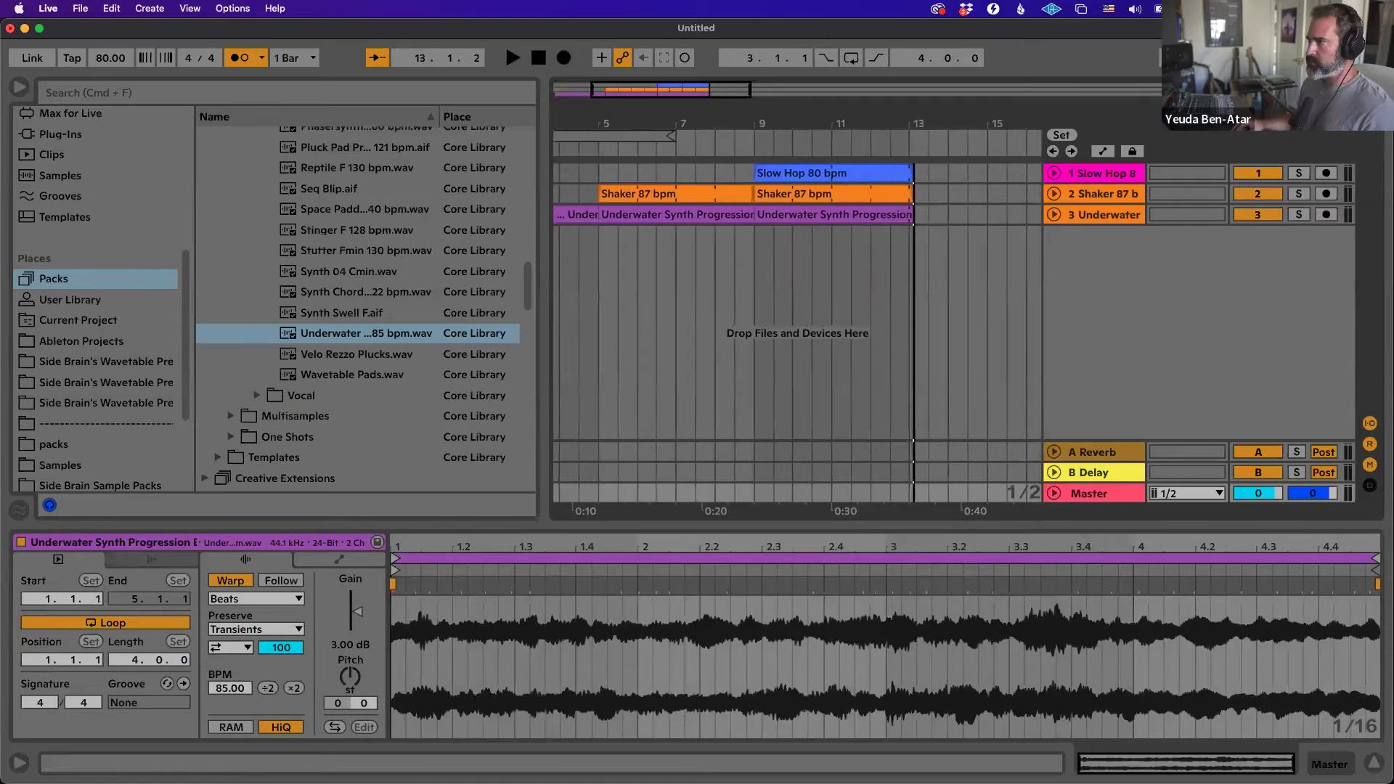
{"action": "key", "text": "plus"}
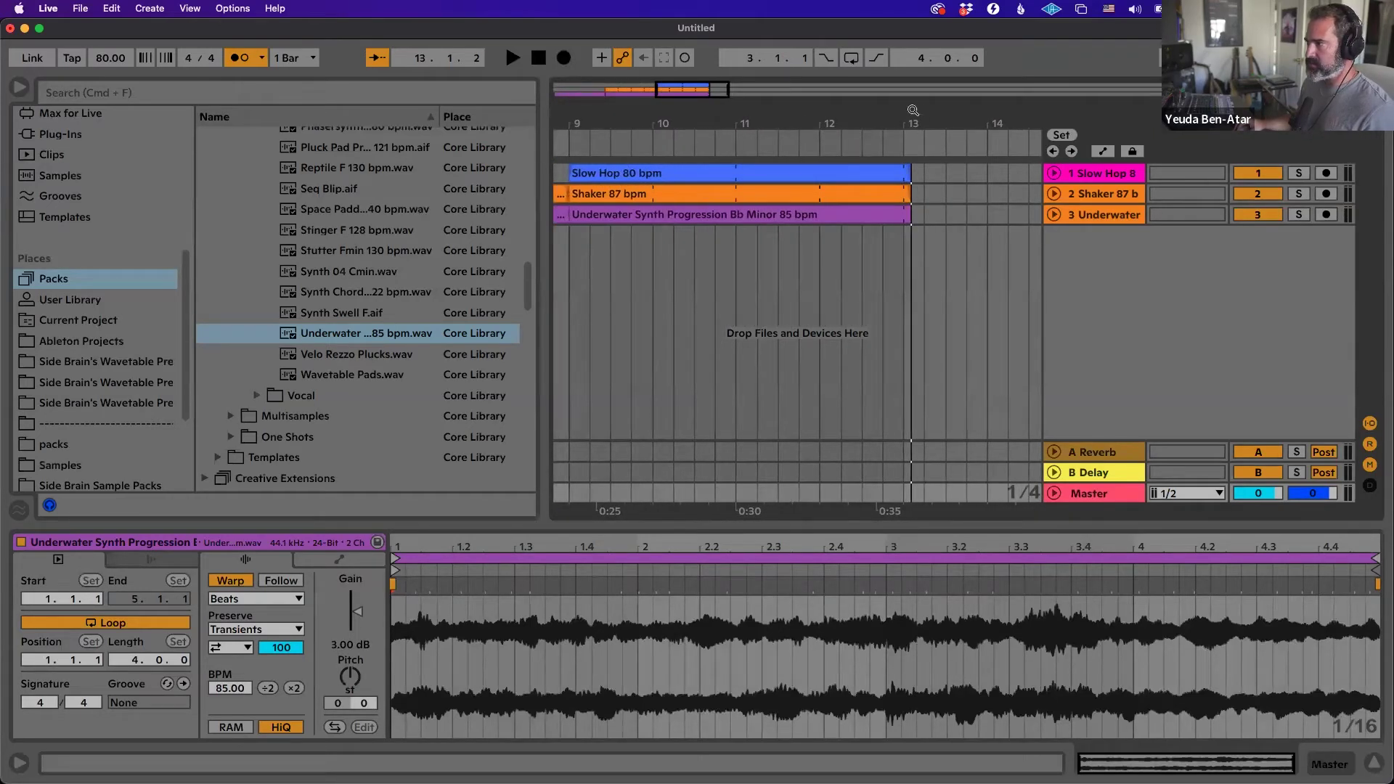
{"action": "key", "text": "plus"}
{"action": "key", "text": "plus"}
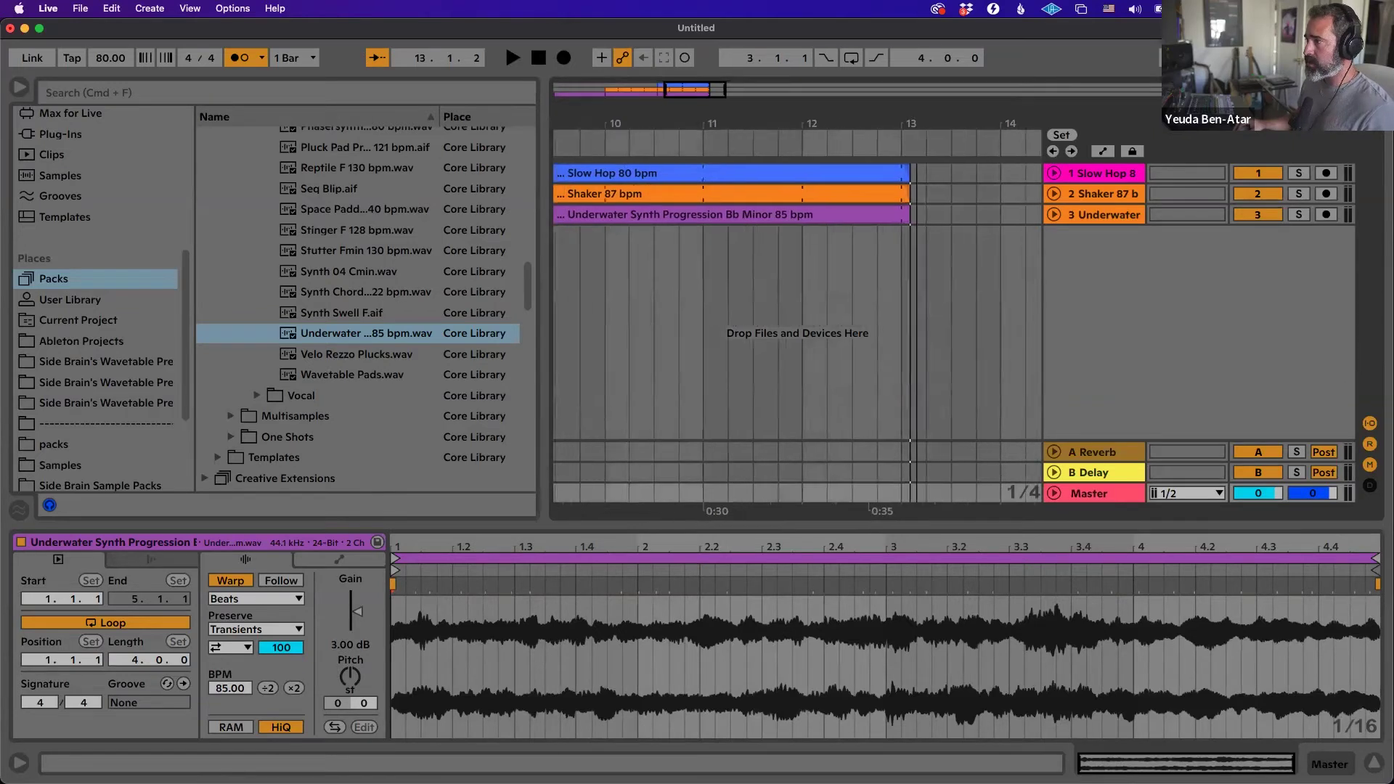
{"action": "left_click_drag", "start_coordinate": [929, 173], "coordinate": [895, 217]}
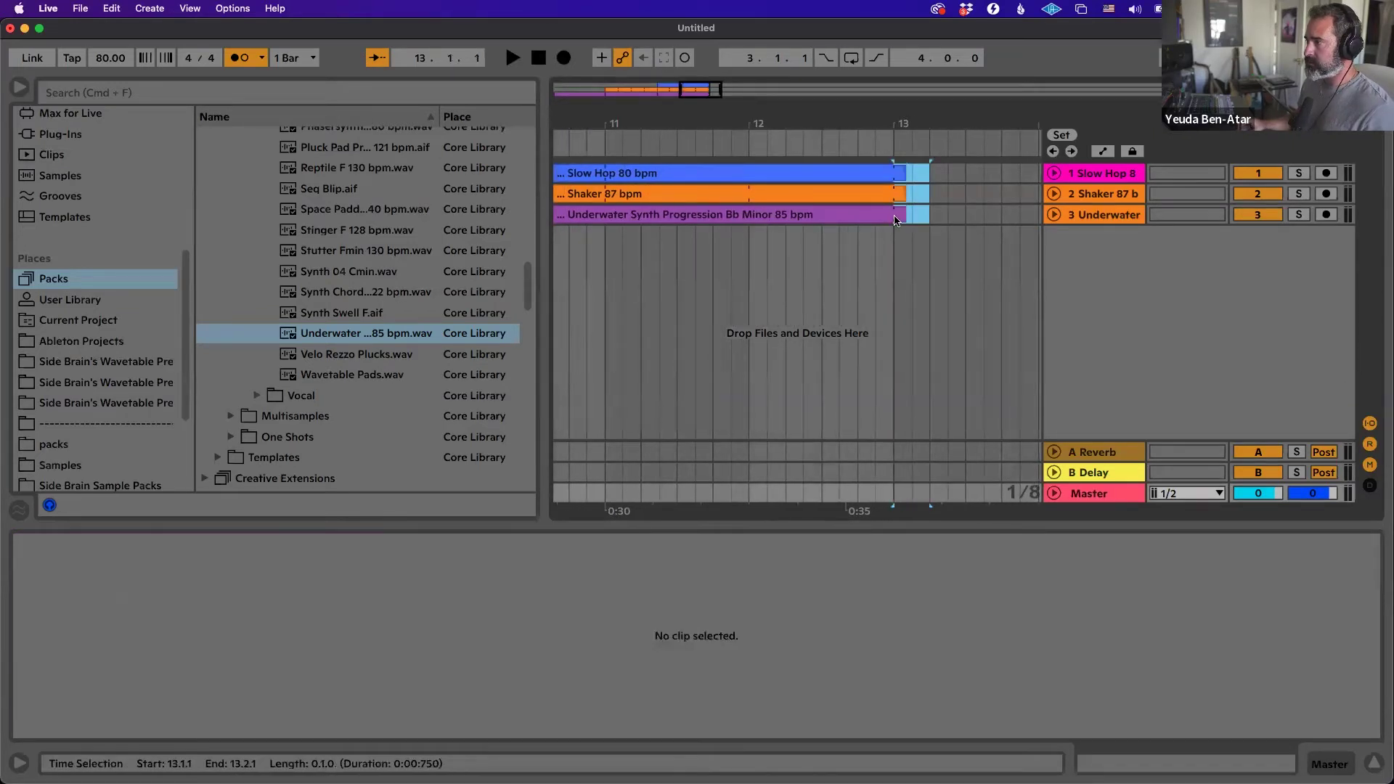
Unfold the Slow Hop track in the Arrangement View and solo it.
{"action": "left_click_drag", "start_coordinate": [887, 133], "coordinate": [959, 120]}
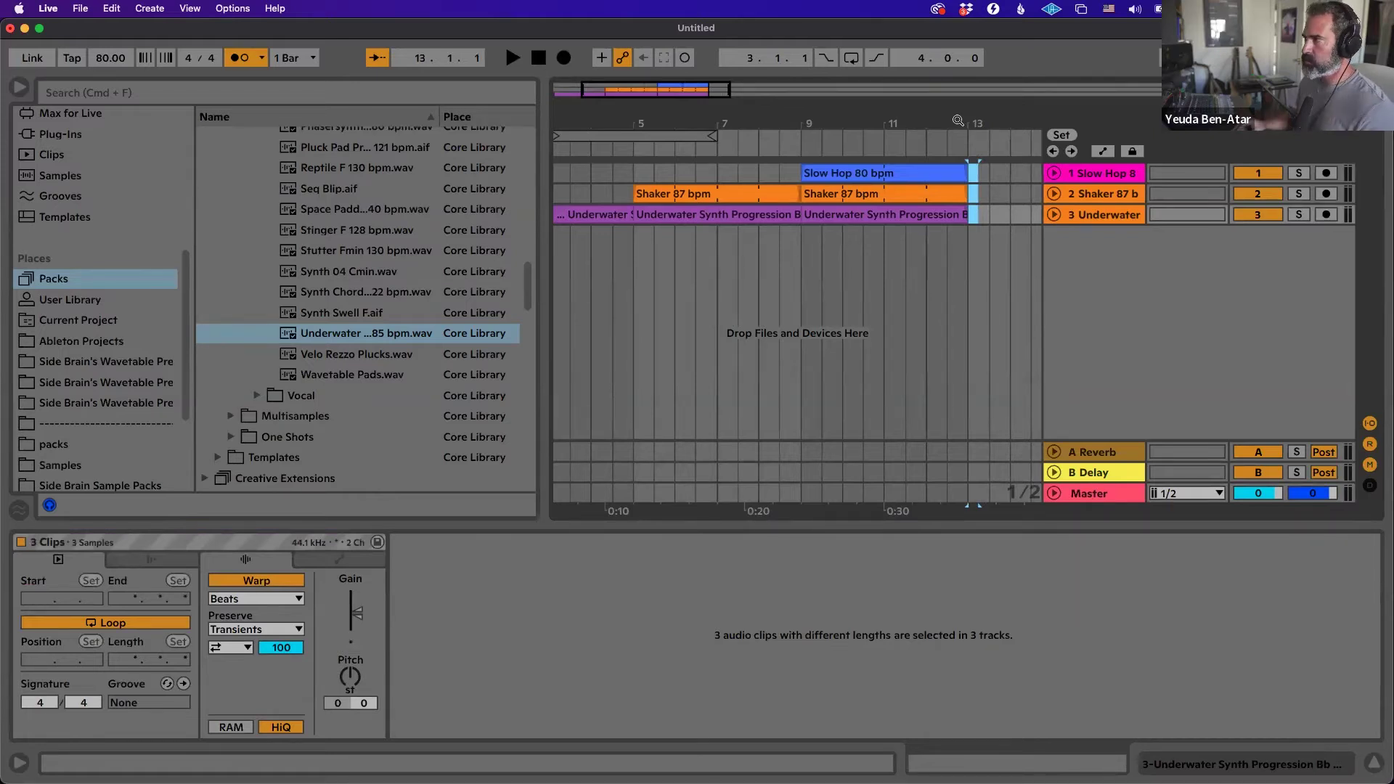
{"action": "left_click_drag", "start_coordinate": [959, 121], "coordinate": [966, 138]}
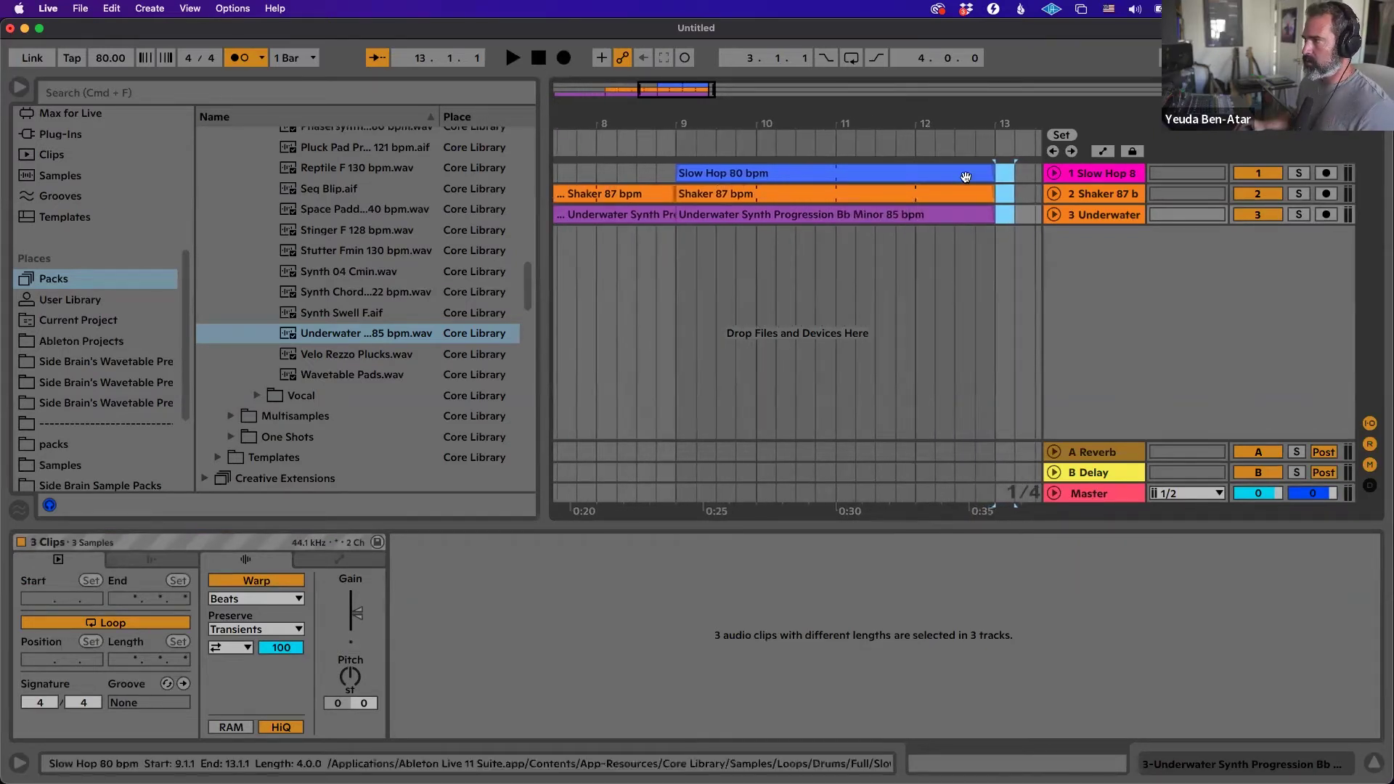
{"action": "left_click", "coordinate": [1053, 173]}
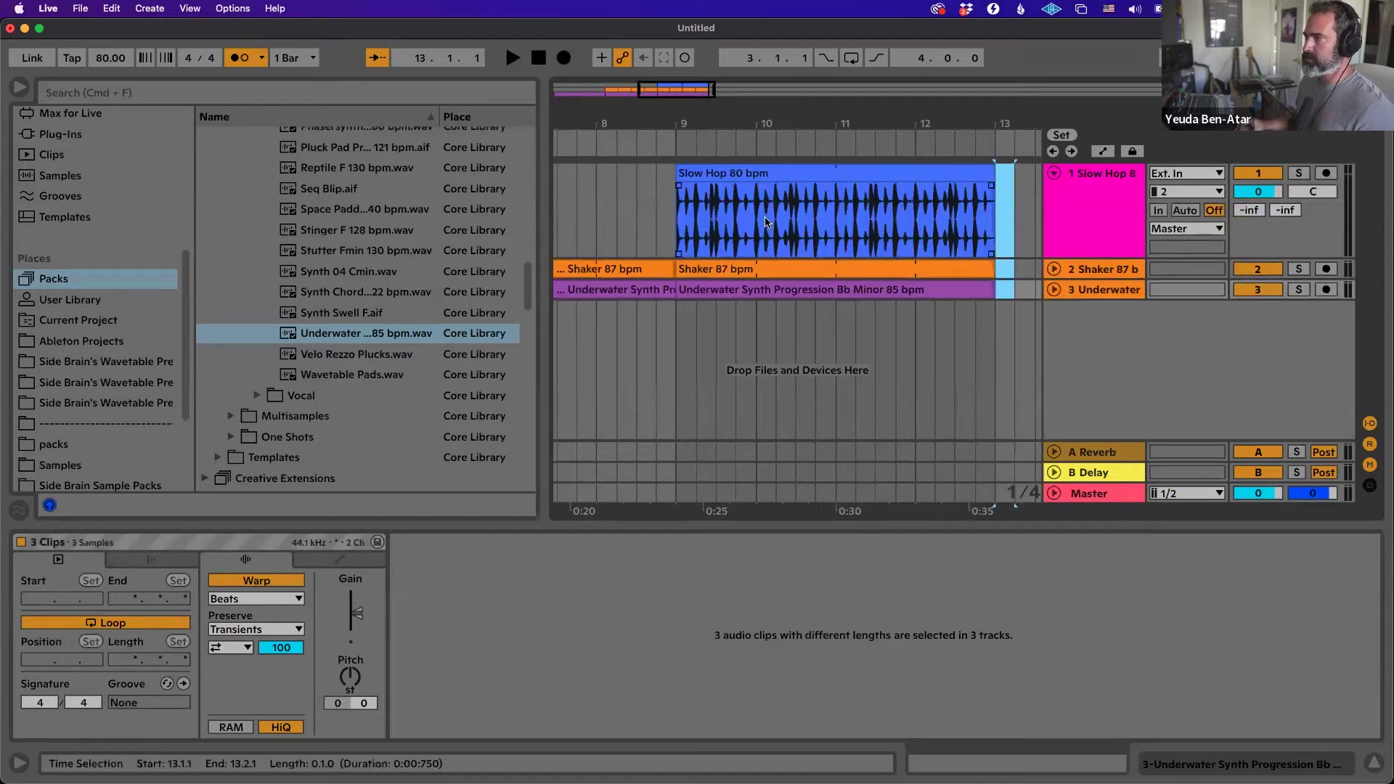
{"action": "left_click", "coordinate": [1097, 218]}
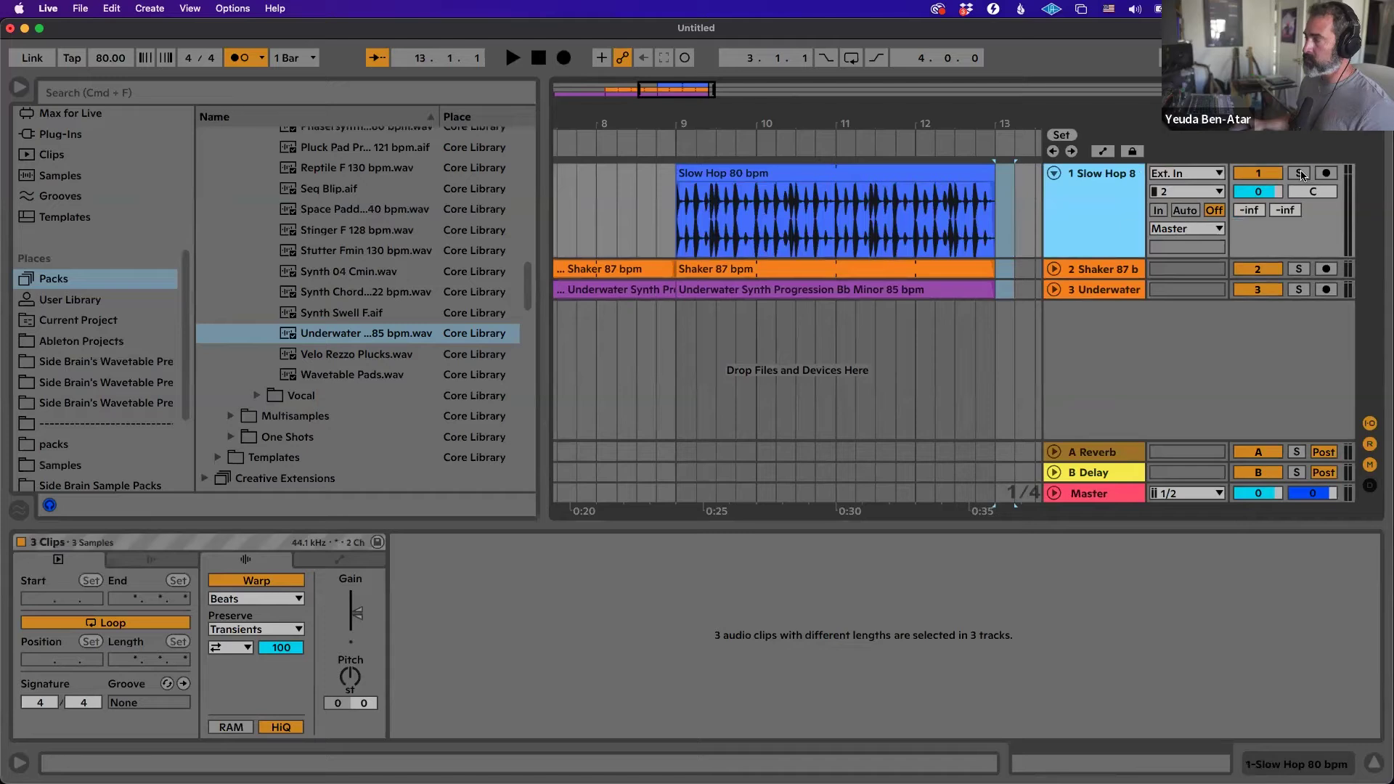
{"action": "left_click", "coordinate": [1300, 174]}
{"action": "left_click_drag", "start_coordinate": [845, 120], "coordinate": [845, 134]}
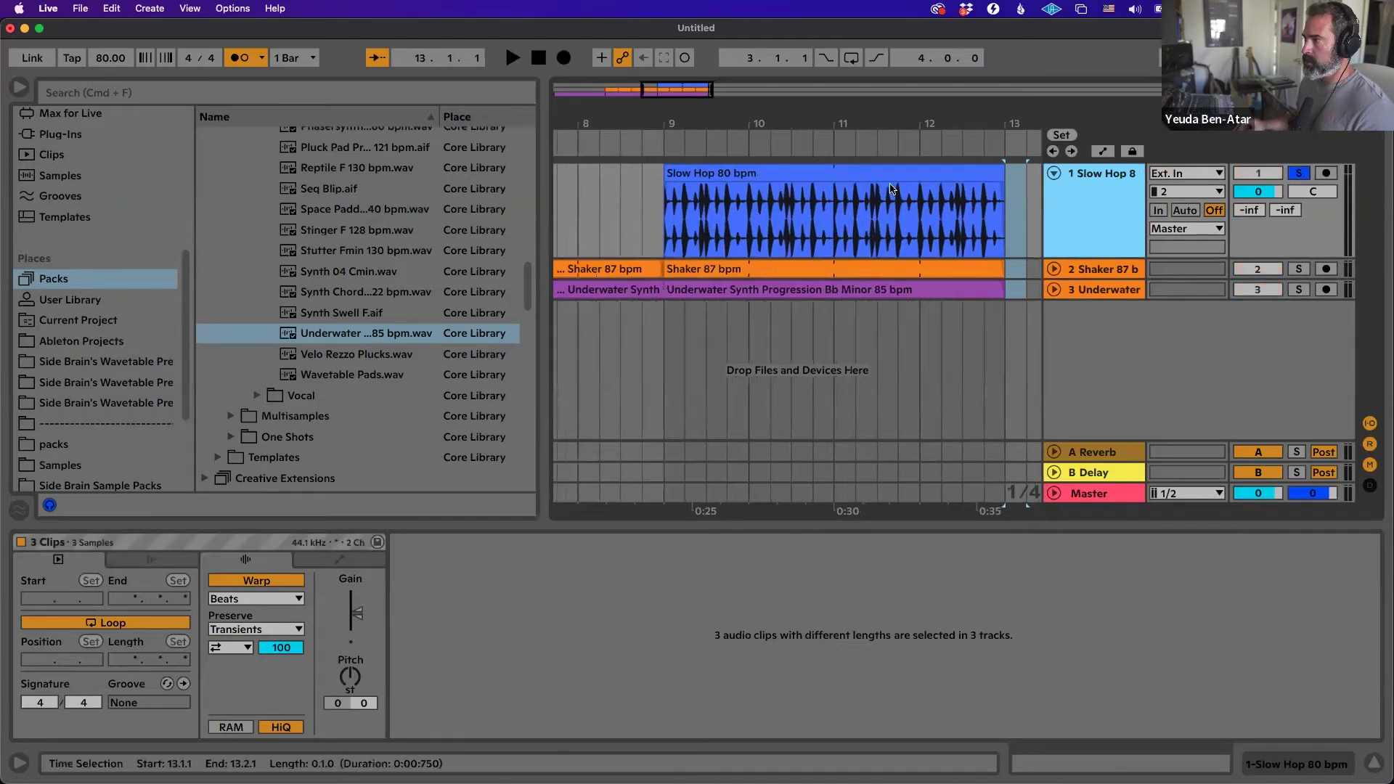
Loop the Slow Hop clip's range from bar 9 to bar 13, and select the loop's time range.
{"action": "left_click", "coordinate": [874, 172]}
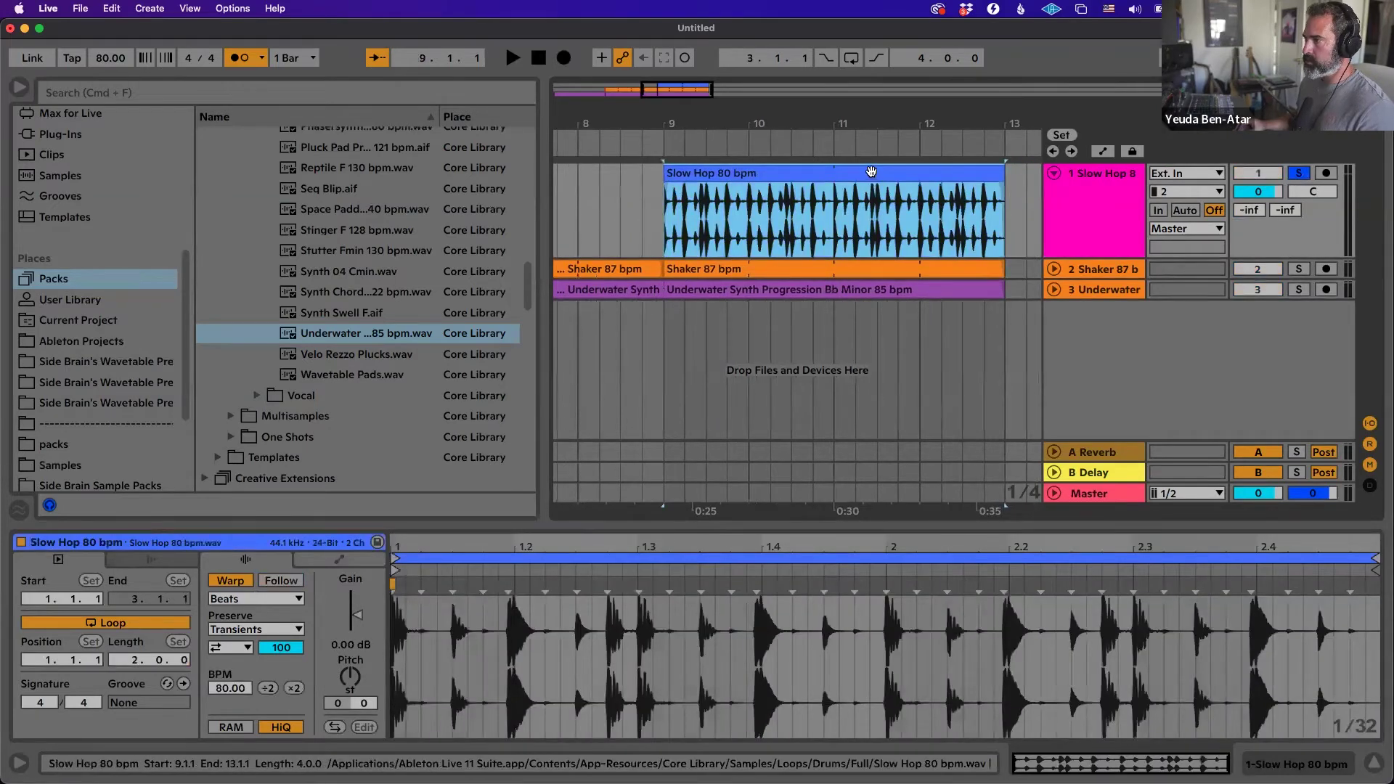
{"action": "key", "text": "super+l"}
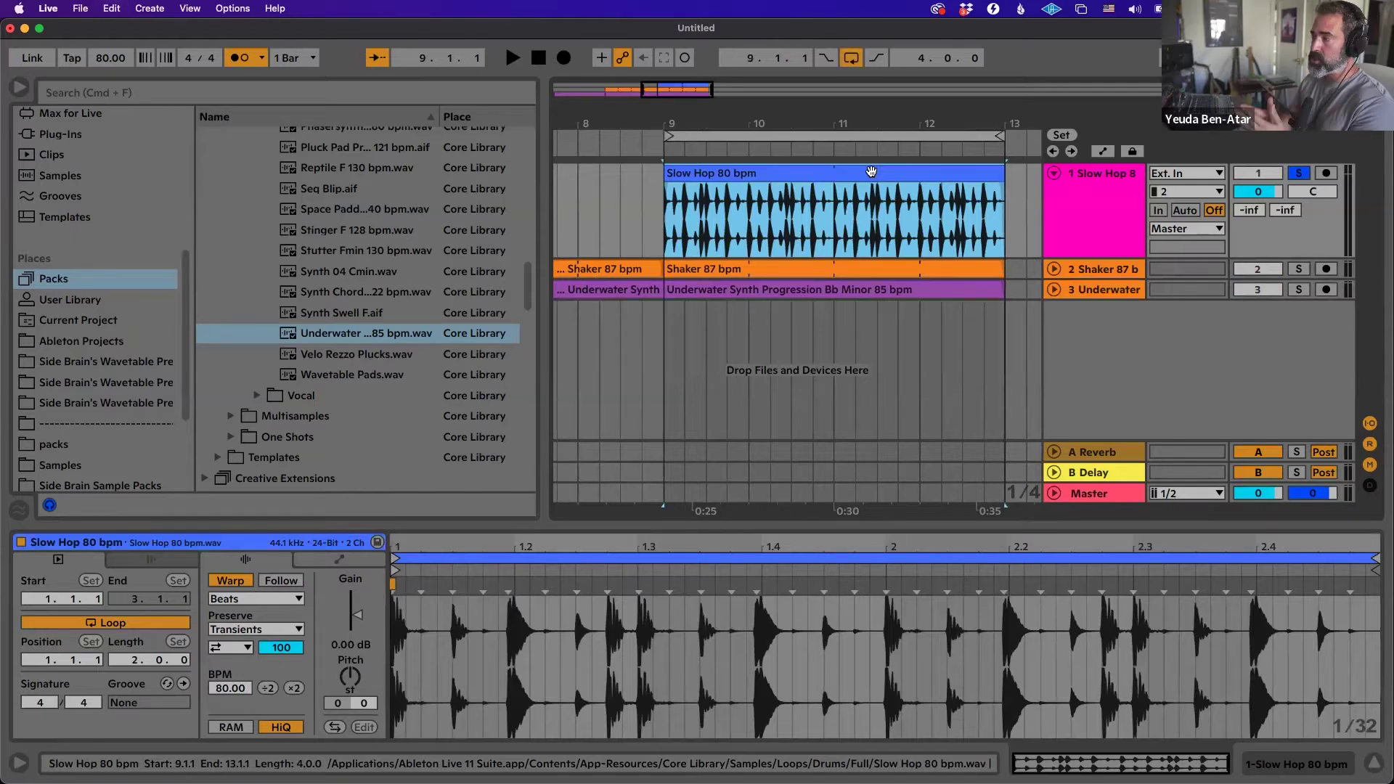
{"action": "left_click_drag", "start_coordinate": [870, 136], "coordinate": [809, 138]}
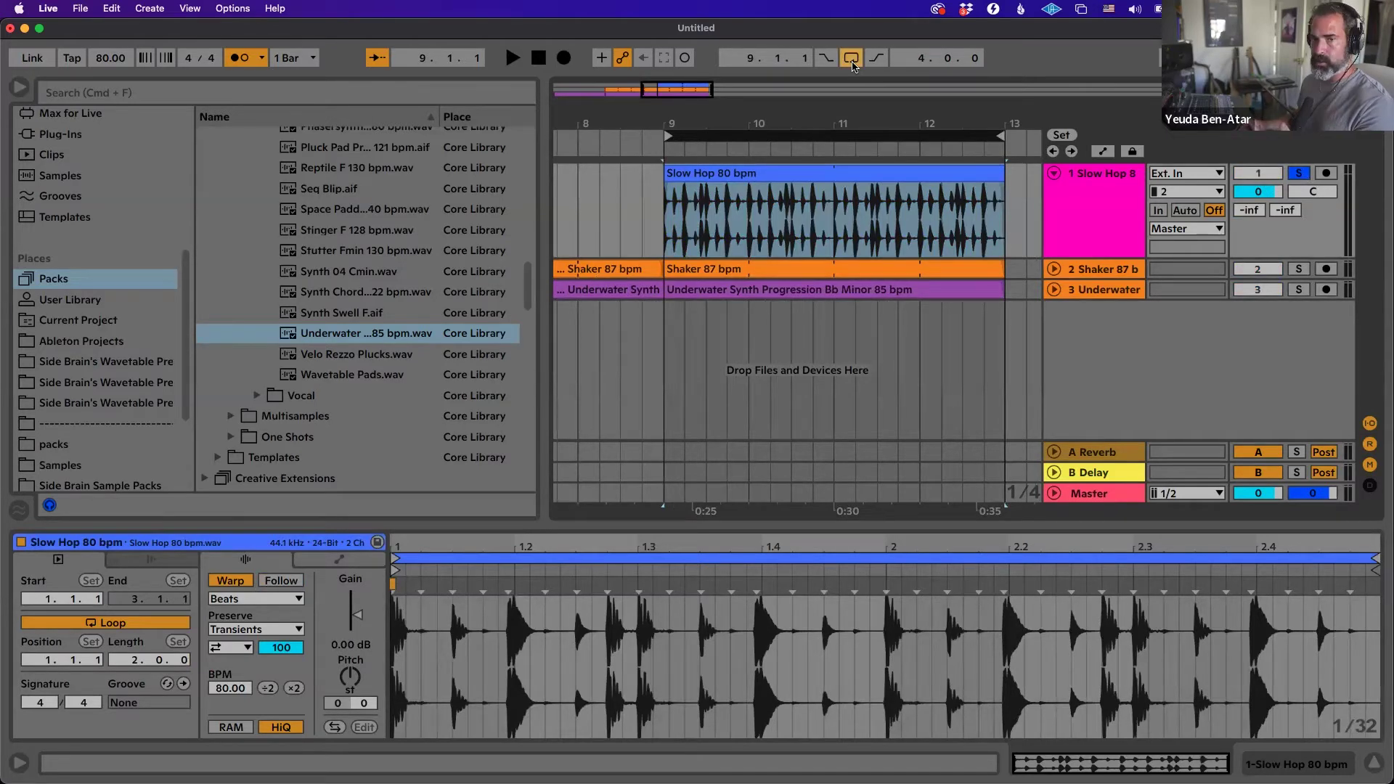
{"action": "left_click", "coordinate": [823, 136]}
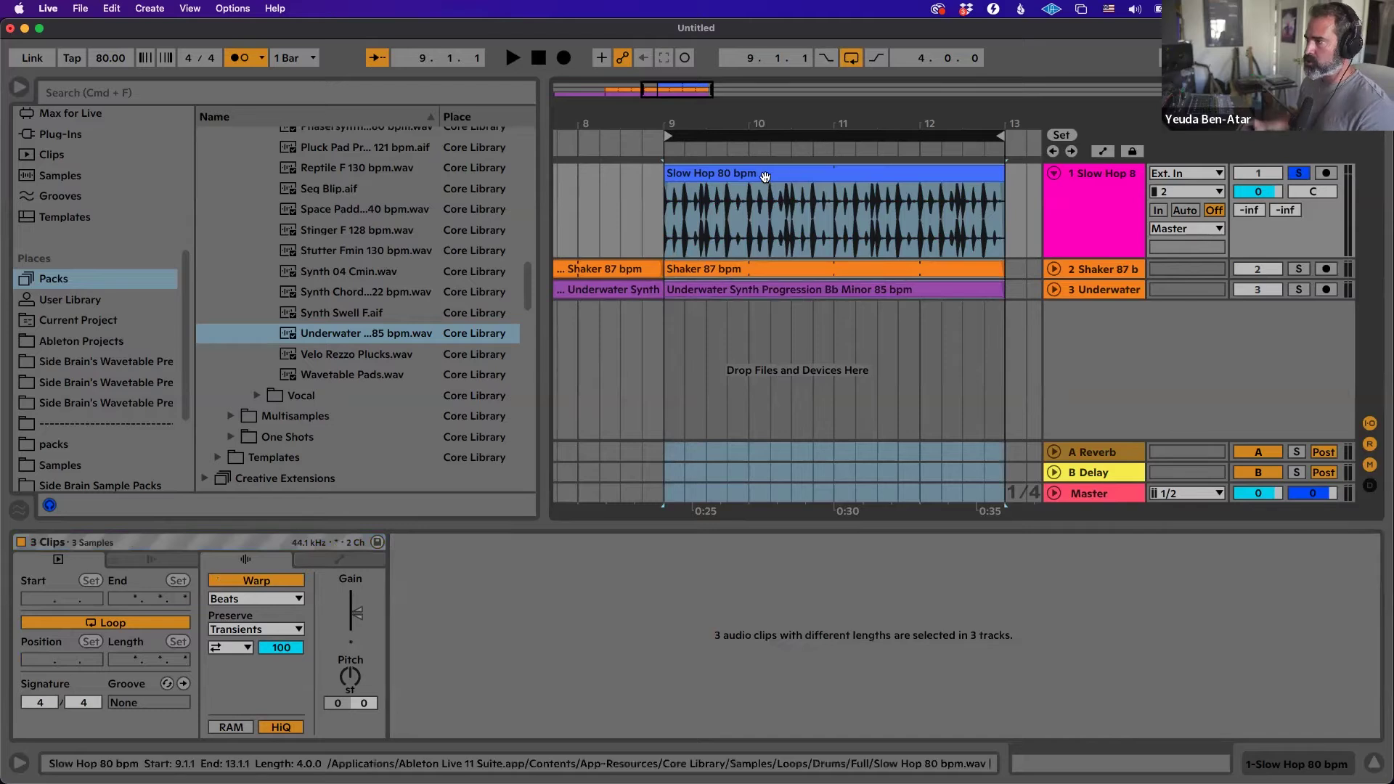
Hide the browser, fit the looped section in the Arrangement View, and play the soloed Slow Hop loop.
{"action": "key", "text": "z"}
{"action": "left_click", "coordinate": [17, 85]}
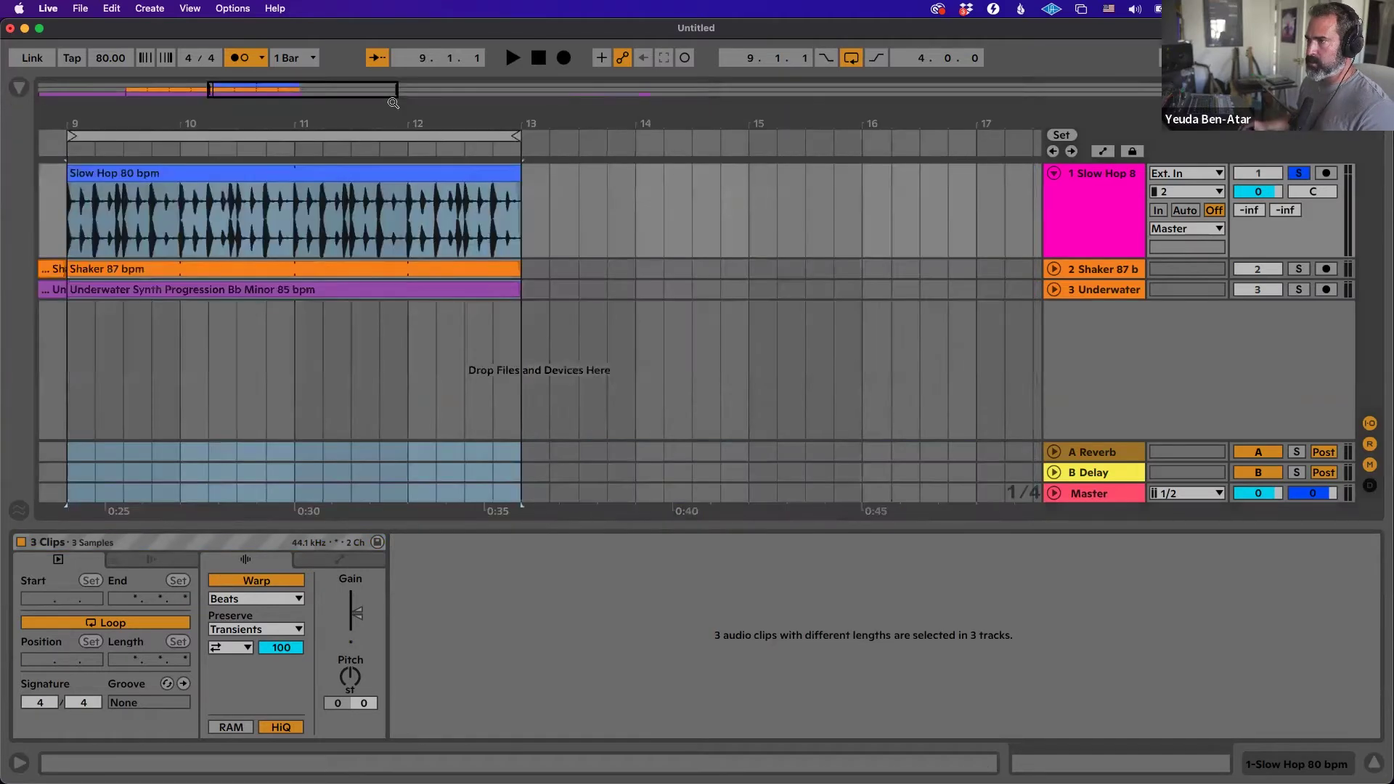
{"action": "key", "text": "z"}
{"action": "left_click_drag", "start_coordinate": [370, 121], "coordinate": [312, 126]}
{"action": "key", "text": "space"}
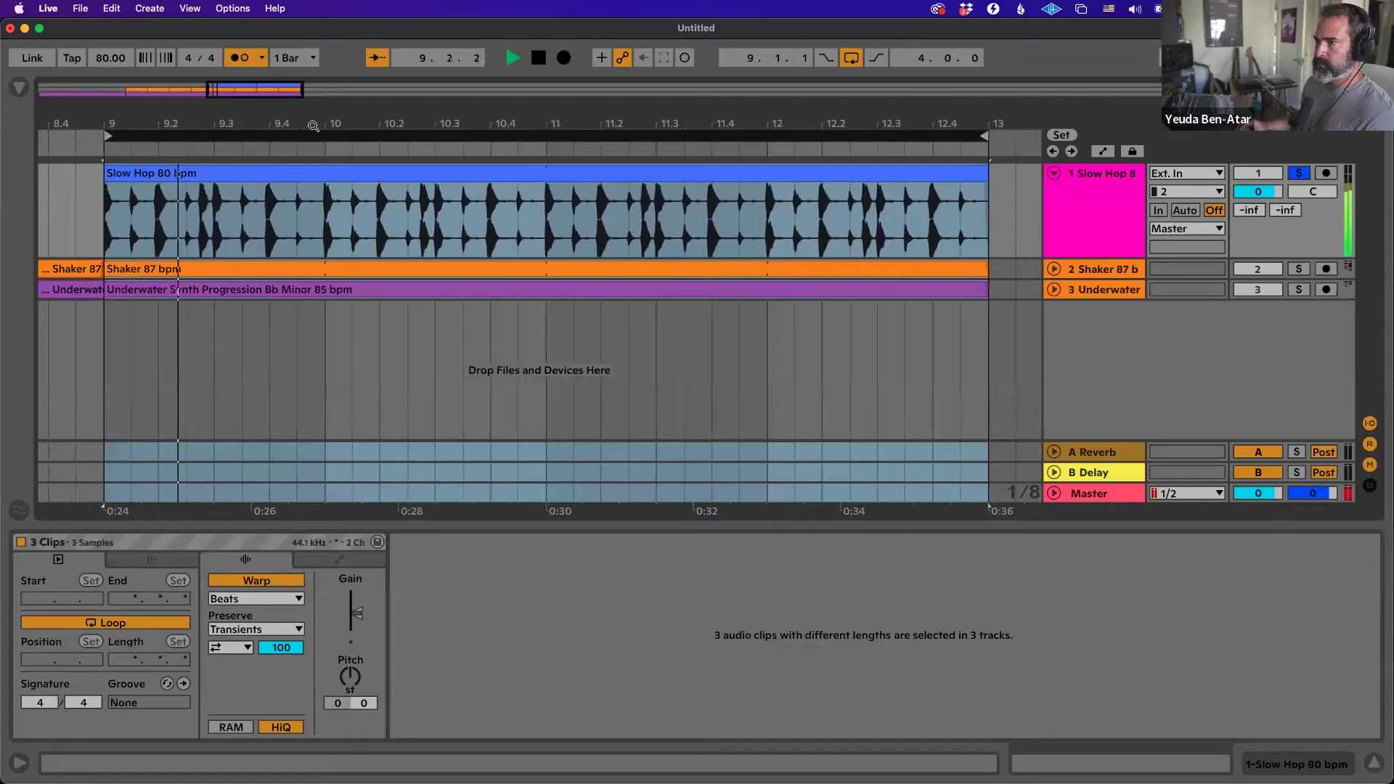
Stop playback, duplicate the Slow Hop clip's range 9.1.1 to 9.1.3 directly after itself, and play the edited beat.
{"action": "key", "text": "space"}
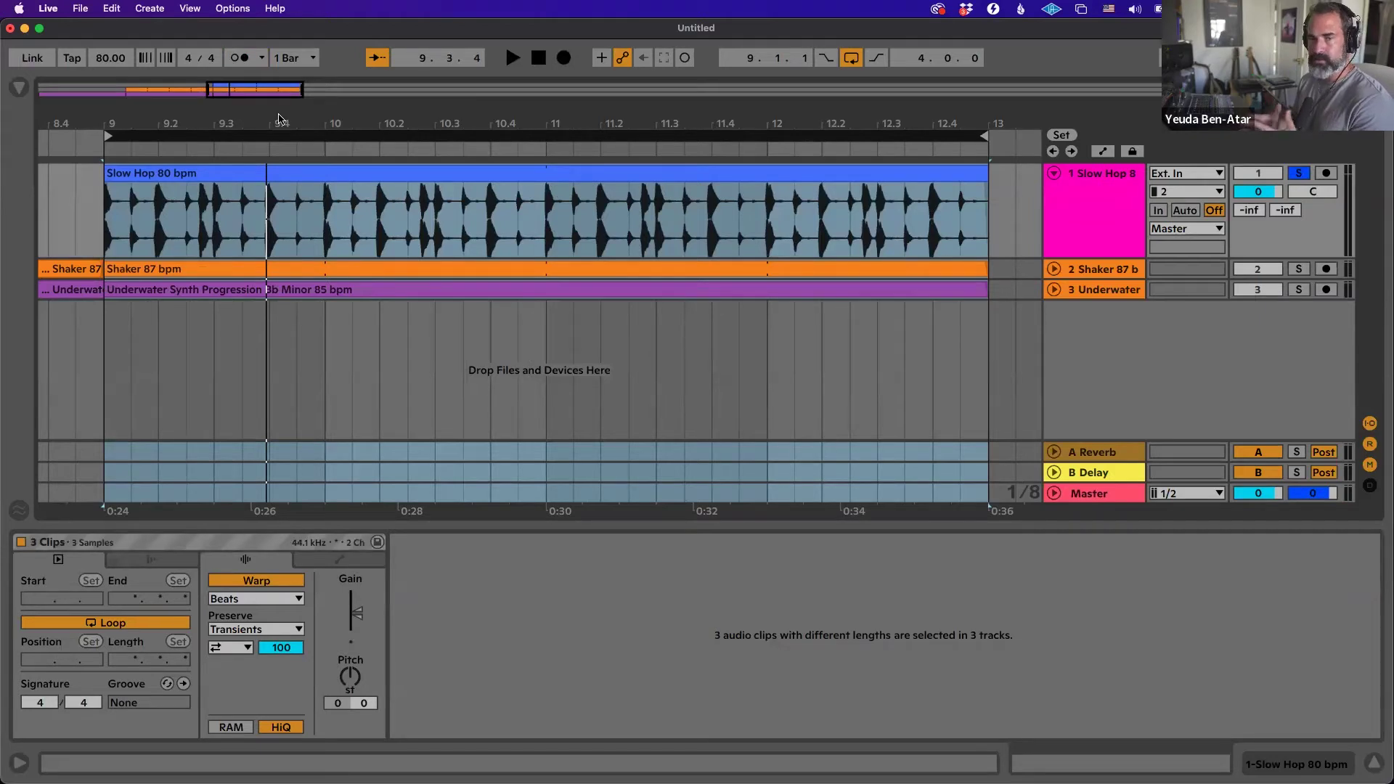
{"action": "left_click", "coordinate": [119, 216]}
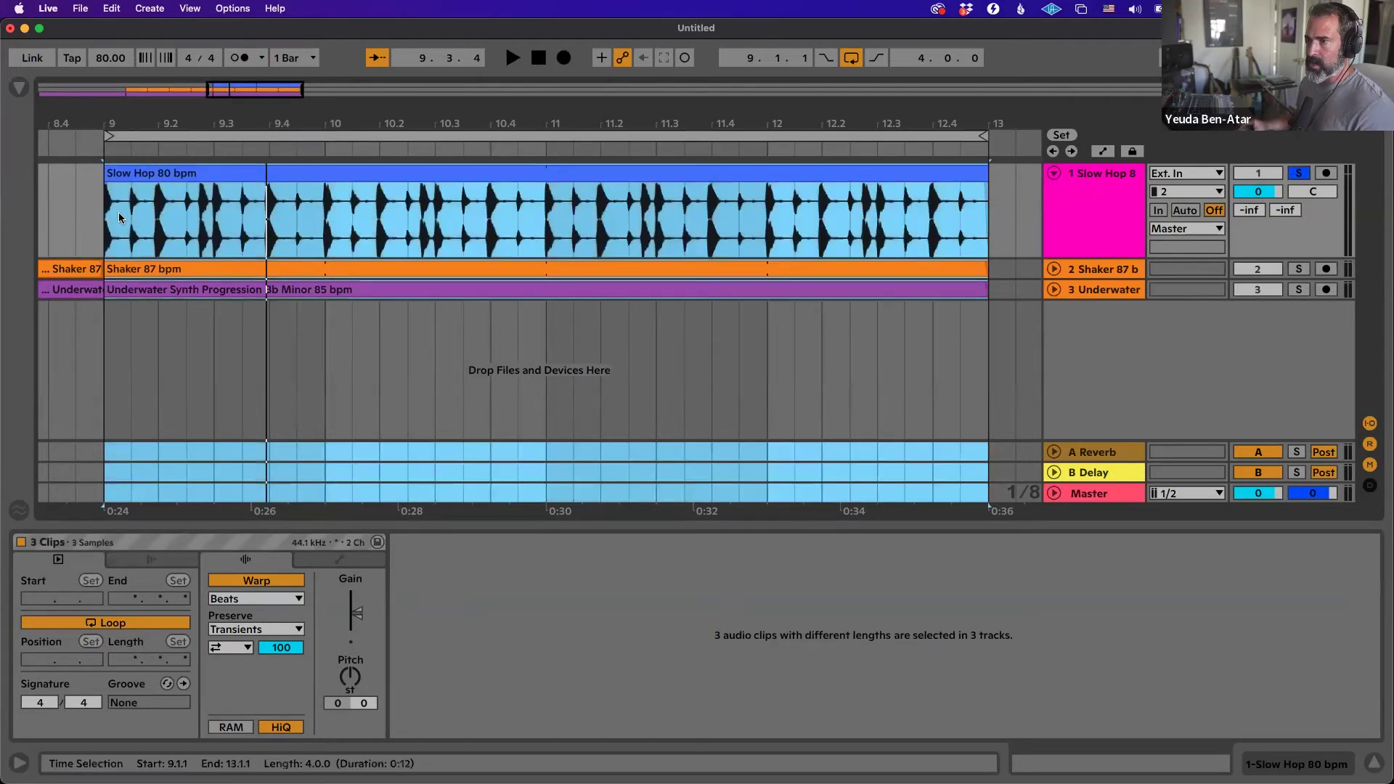
{"action": "left_click_drag", "start_coordinate": [125, 211], "coordinate": [108, 214]}
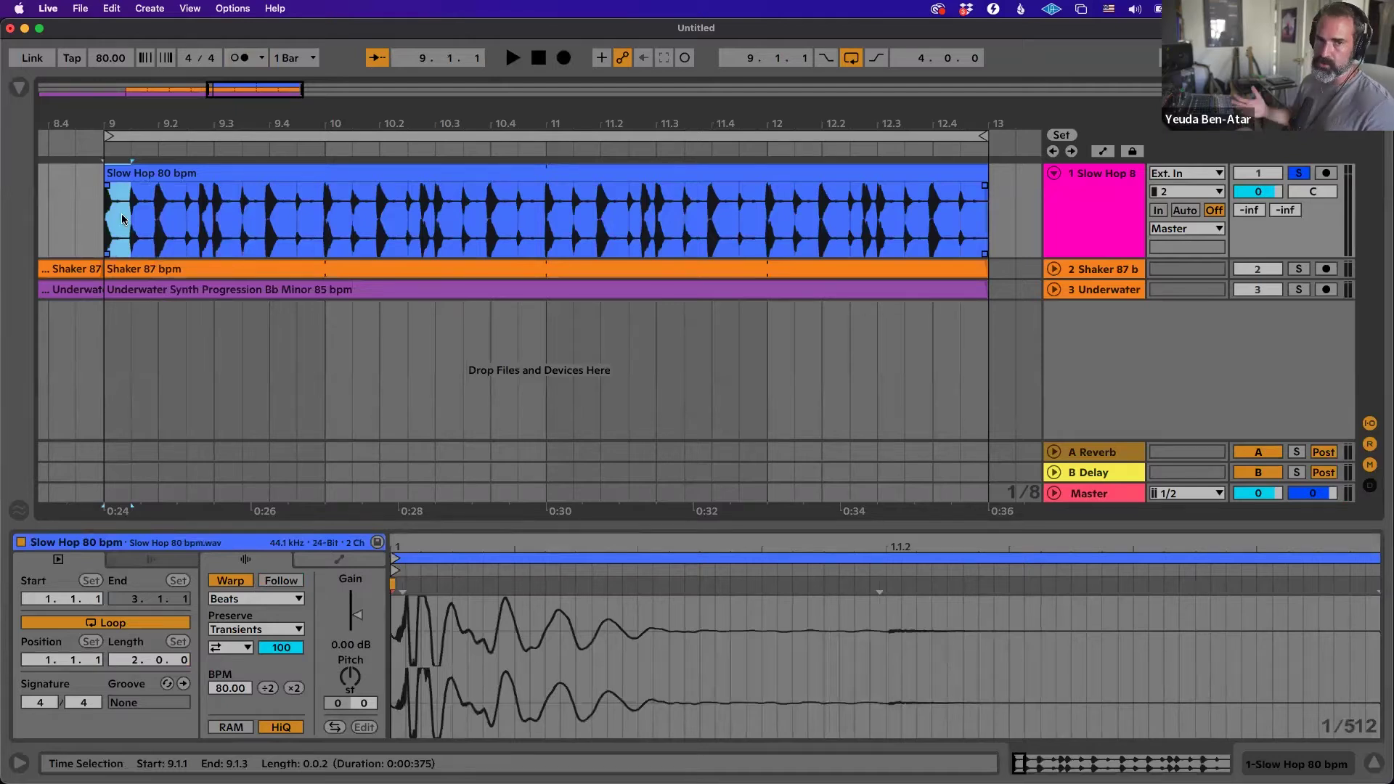
{"action": "key", "text": "super+d"}
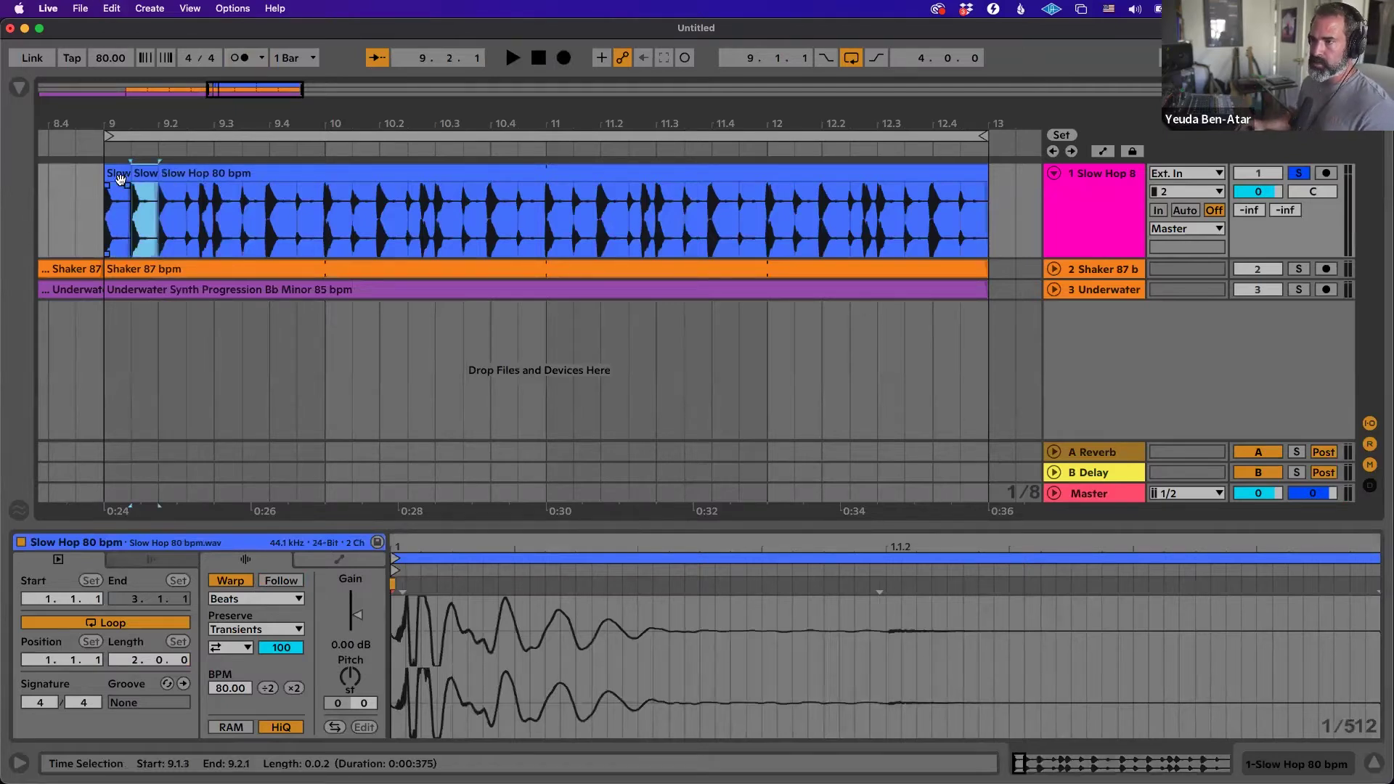
{"action": "left_click", "coordinate": [121, 179]}
{"action": "key", "text": "space"}
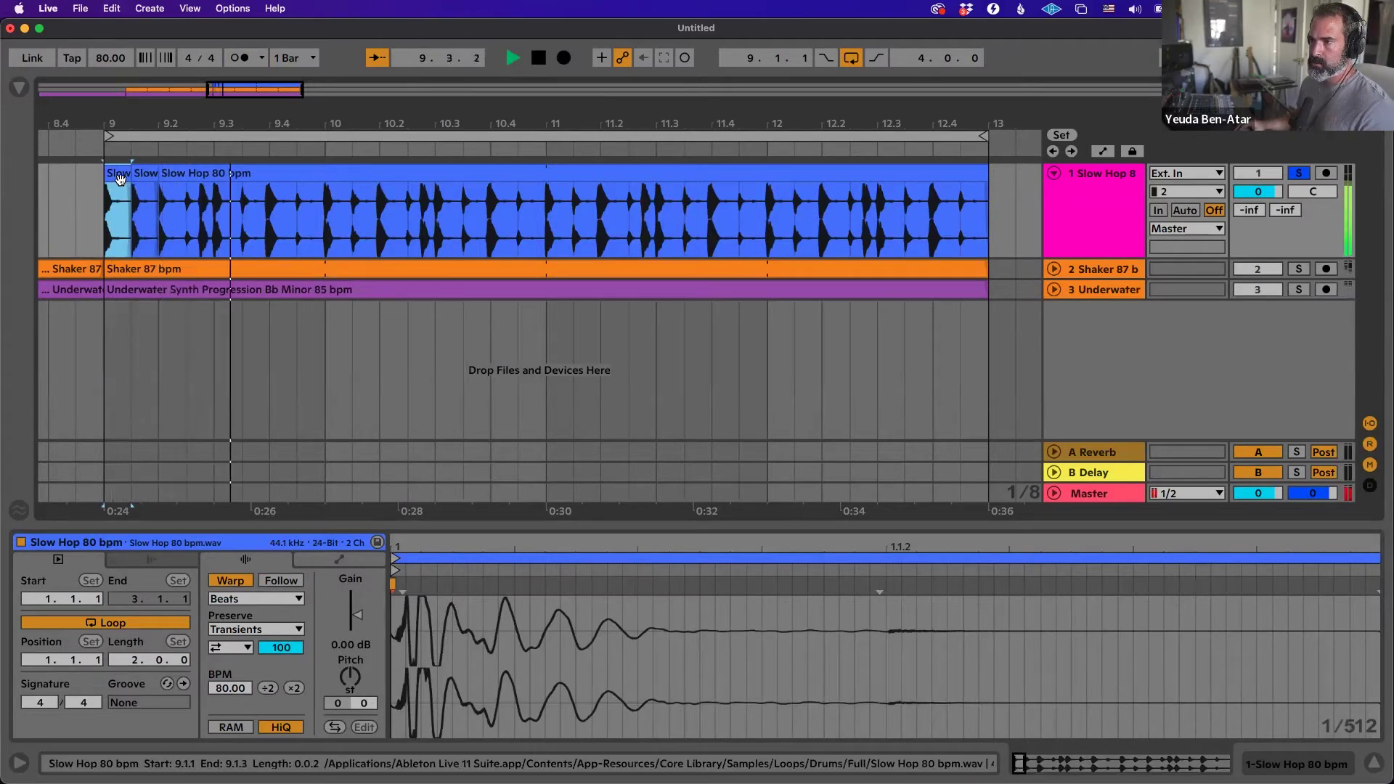
{"action": "key", "text": "space"}
Copy the sixteenth-note hit at 9.1.3 in the Slow Hop track onto 9.2.2 to 9.2.3 and play the edit.
{"action": "left_click_drag", "start_coordinate": [119, 129], "coordinate": [308, 261]}
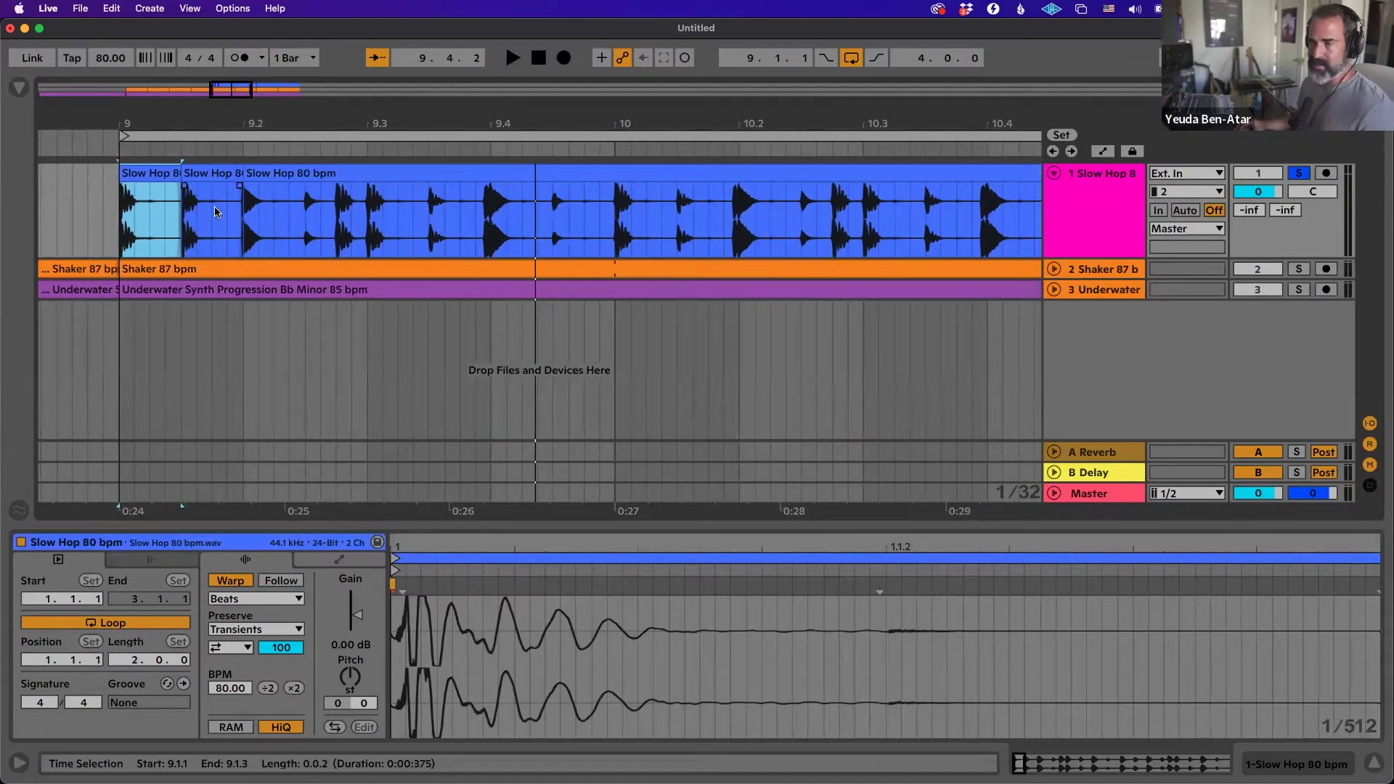
{"action": "left_click_drag", "start_coordinate": [210, 207], "coordinate": [183, 206]}
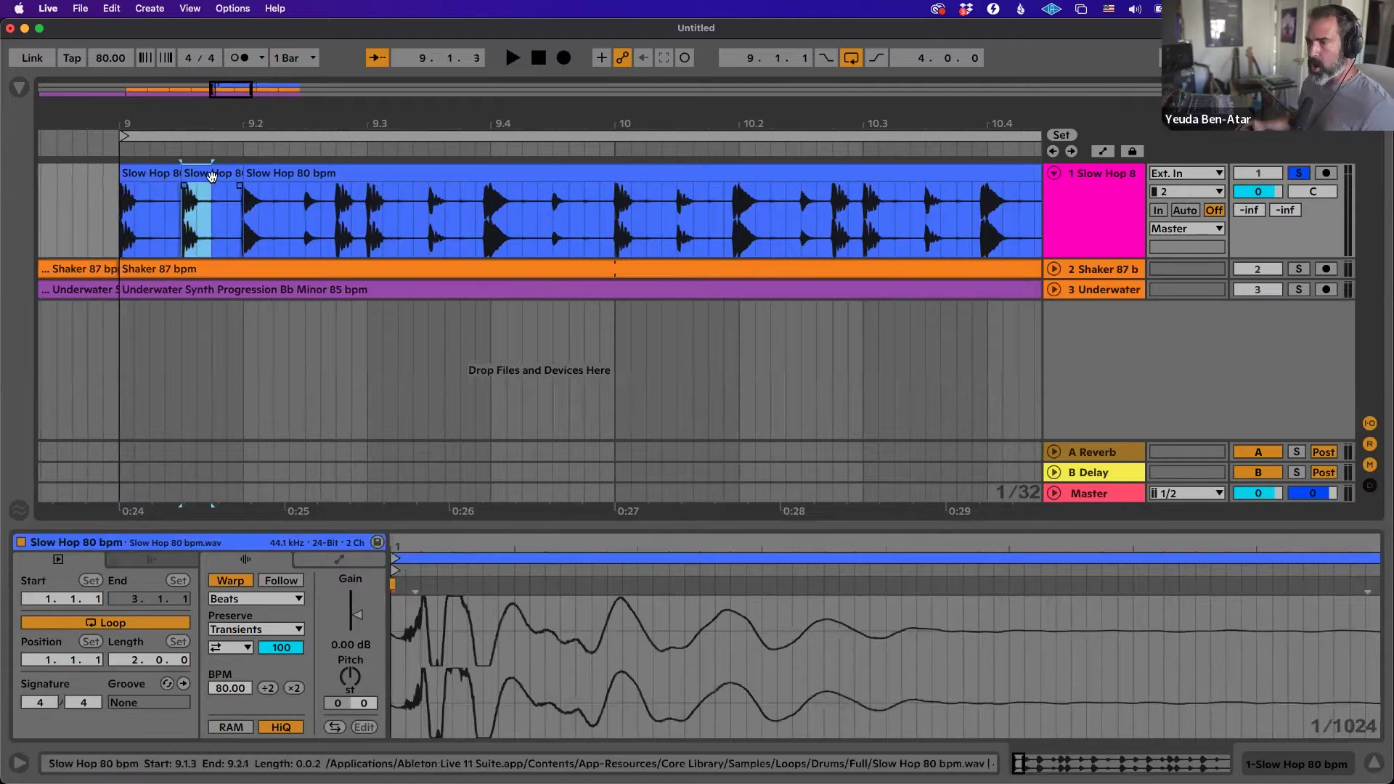
{"action": "left_click_drag", "start_coordinate": [305, 210], "coordinate": [274, 210]}
{"action": "key", "text": "super+e"}
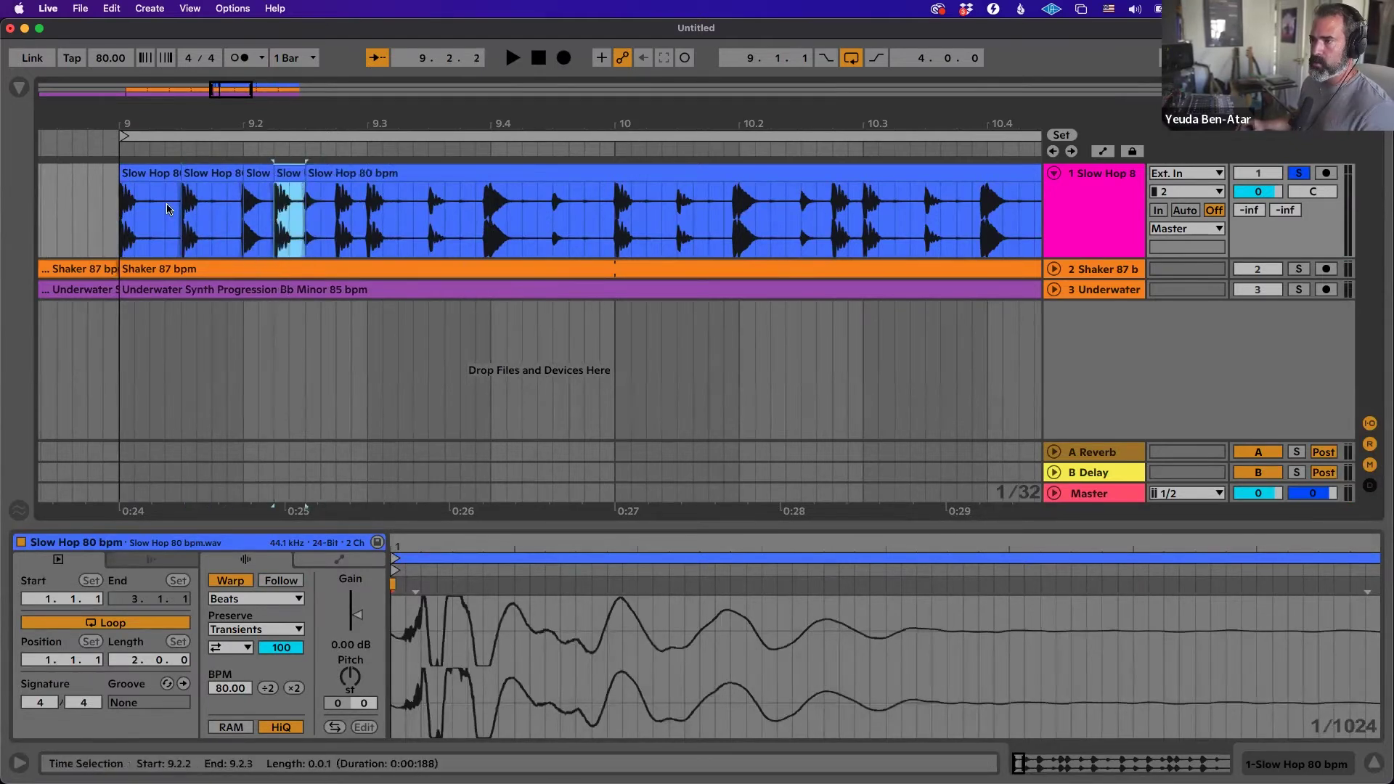
{"action": "left_click", "coordinate": [154, 177]}
{"action": "key", "text": "space"}
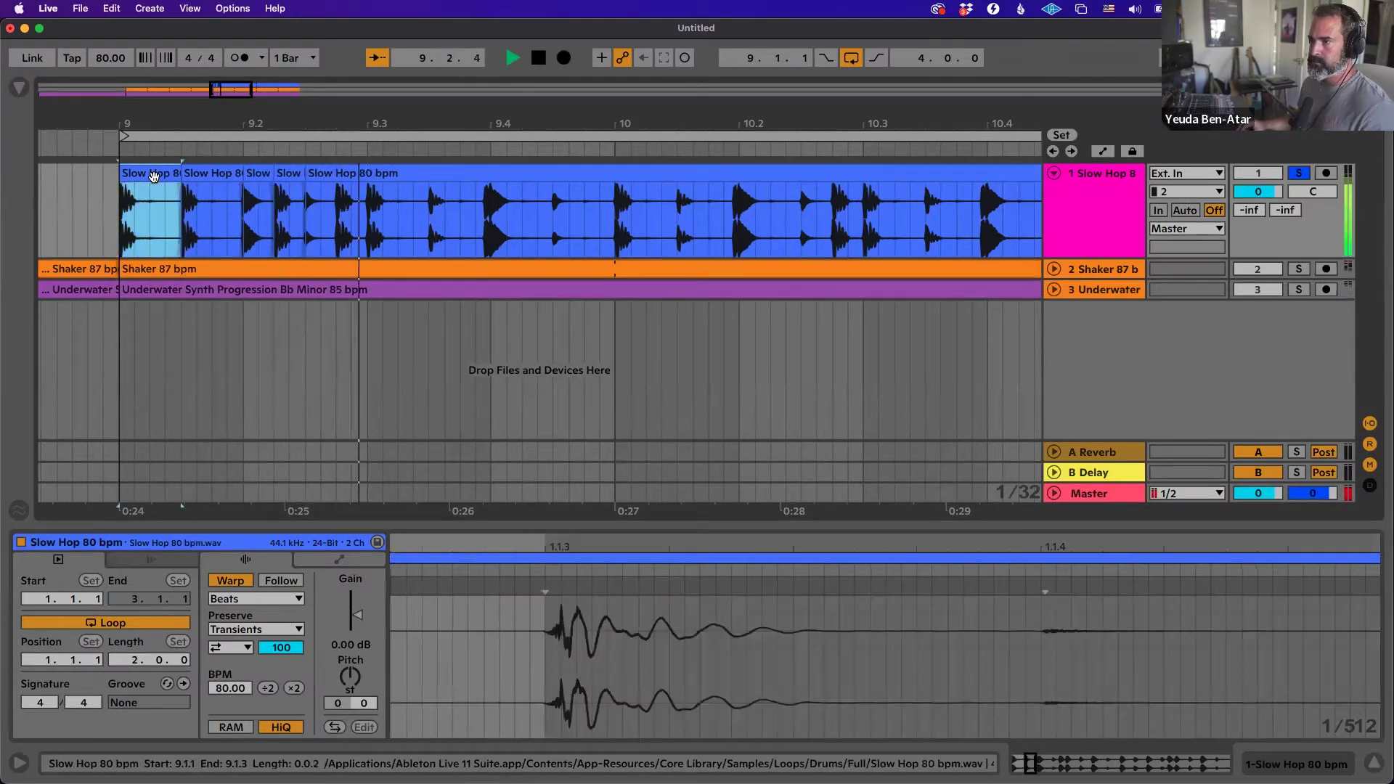
{"action": "key", "text": "space"}
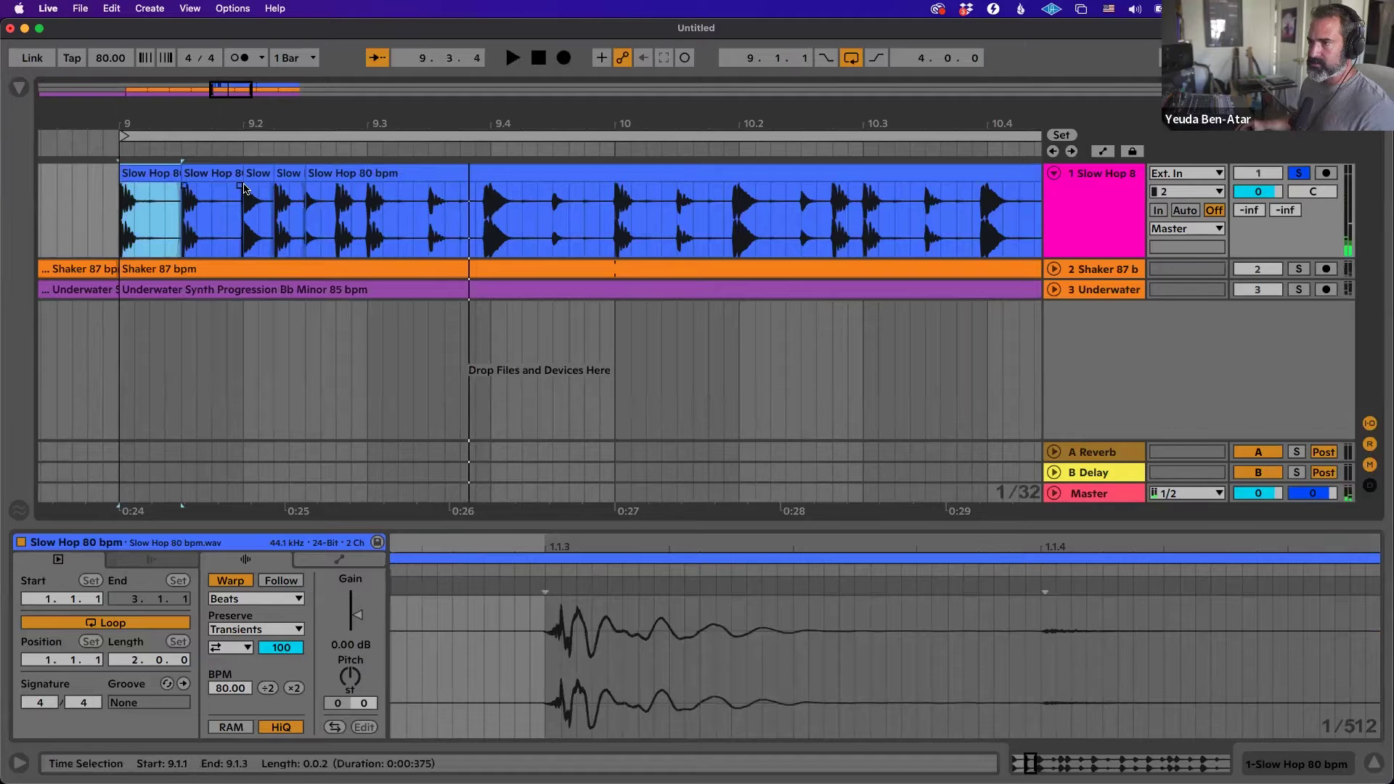
Extend the start of the Slow Hop slice at 9.2.1 one 1/32 note earlier and play the edit.
{"action": "left_click_drag", "start_coordinate": [245, 171], "coordinate": [227, 172]}
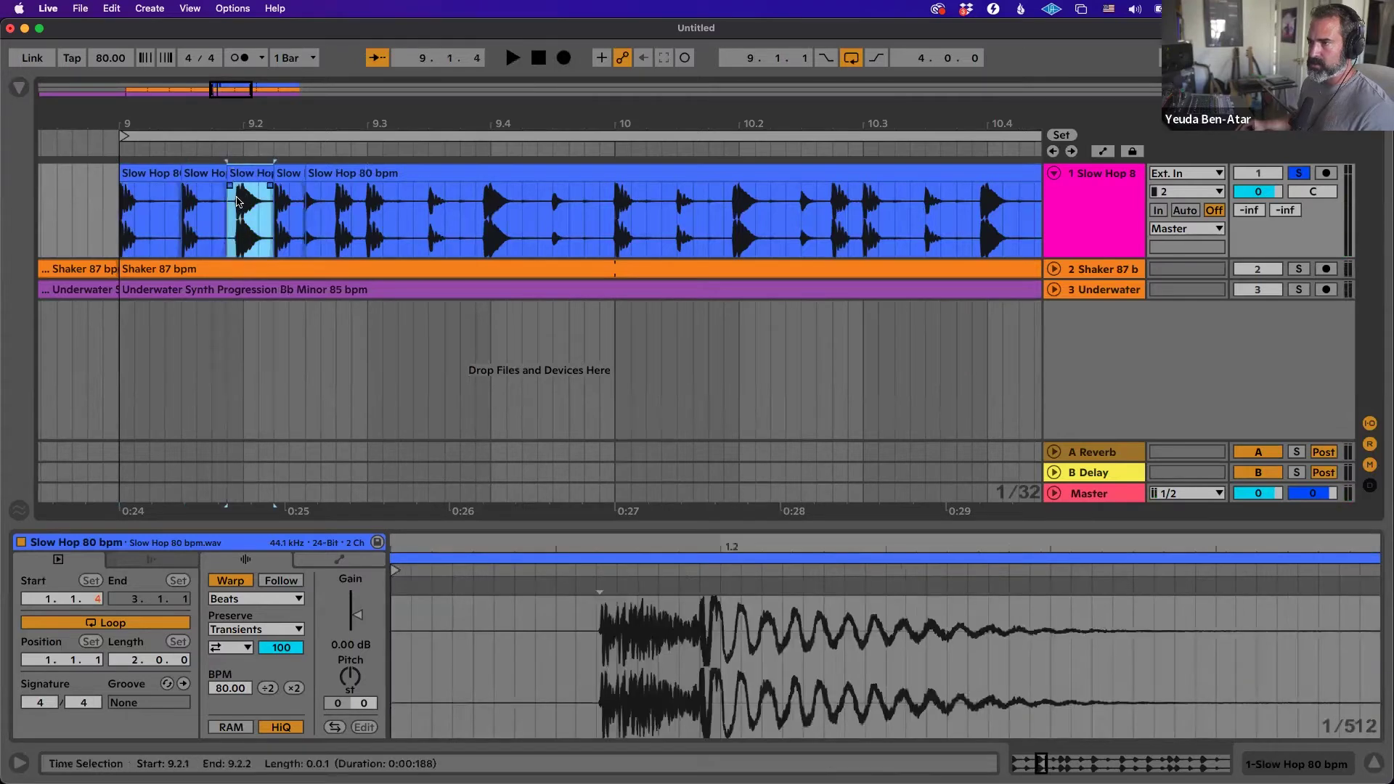
{"action": "left_click", "coordinate": [161, 175]}
{"action": "key", "text": "space"}
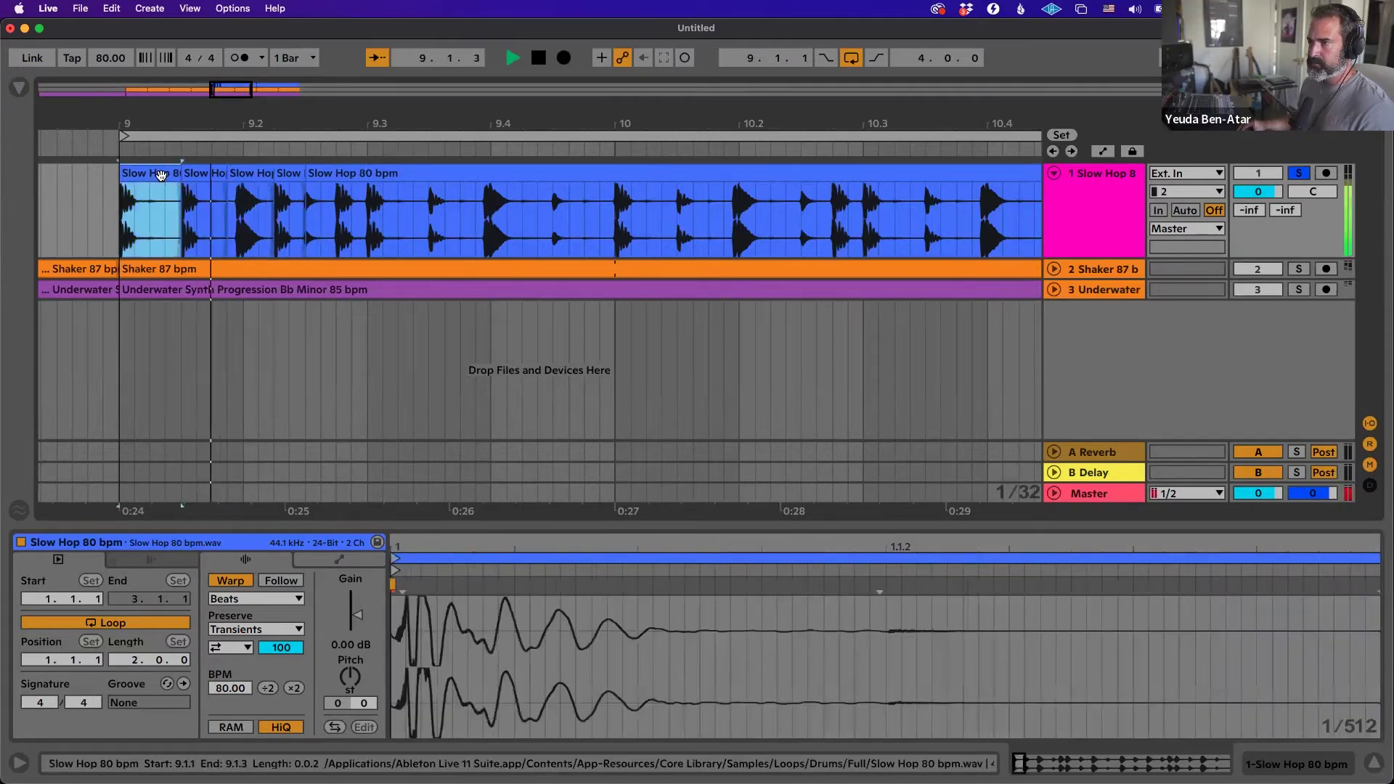
{"action": "key", "text": "space"}
Copy the 1/32-note snare slice at 9.4.1 to just before it, reverse the copy, and play the result.
{"action": "left_click", "coordinate": [537, 210]}
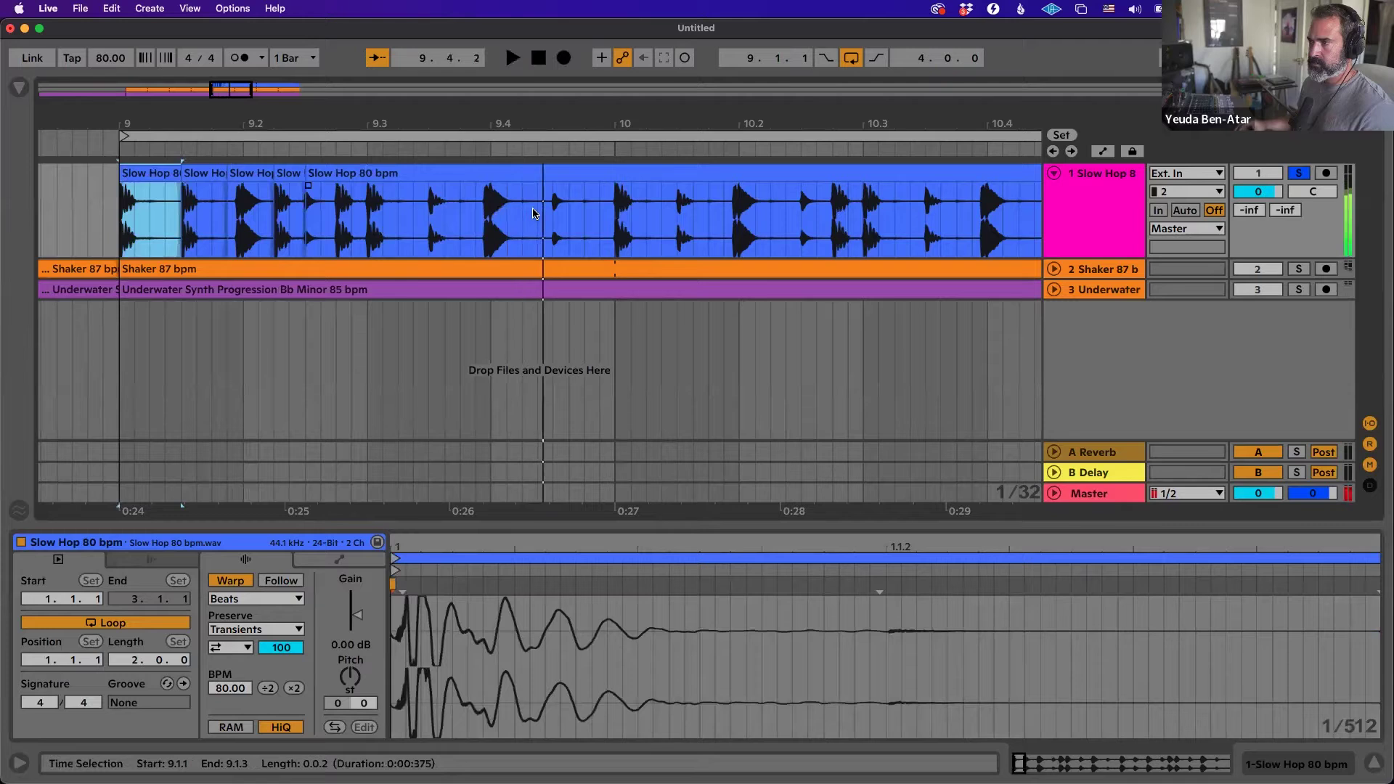
{"action": "left_click_drag", "start_coordinate": [487, 211], "coordinate": [483, 173]}
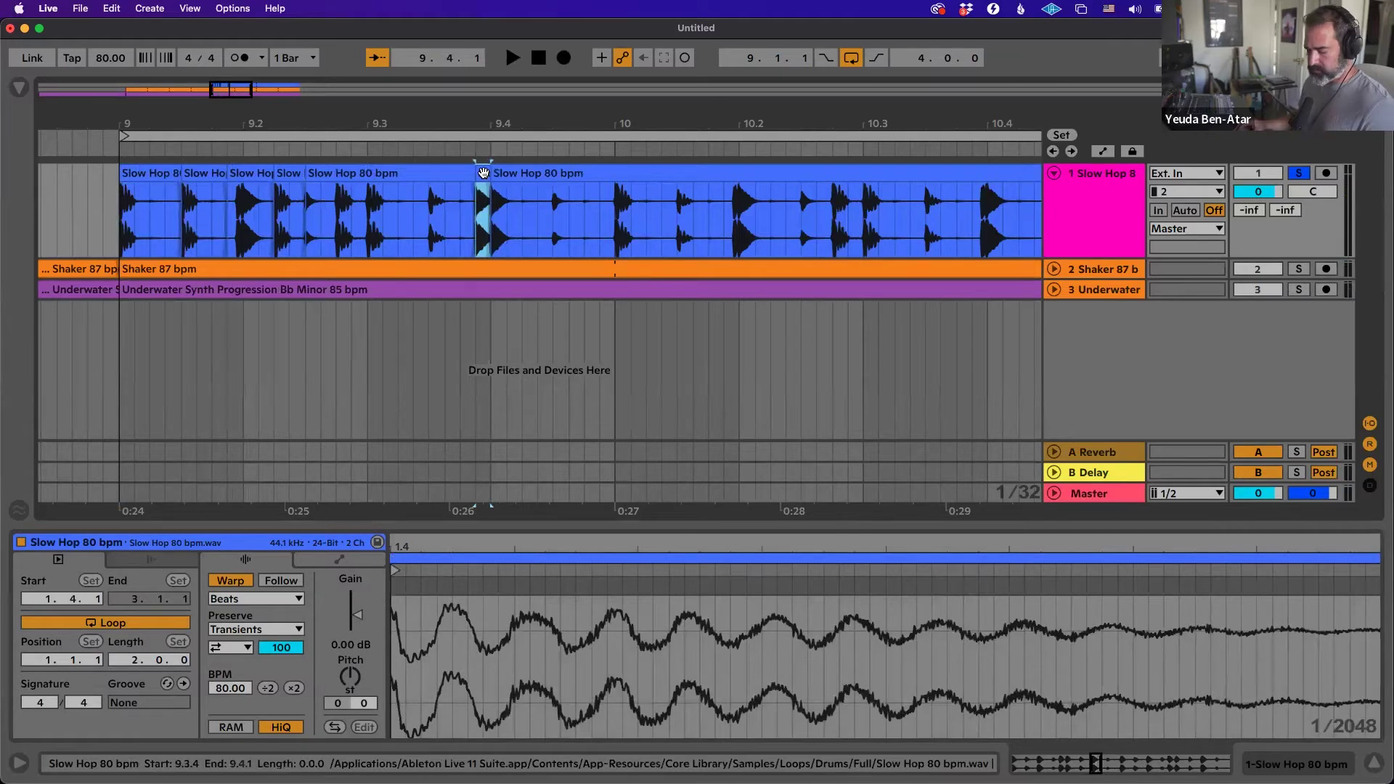
{"action": "key", "text": "r"}
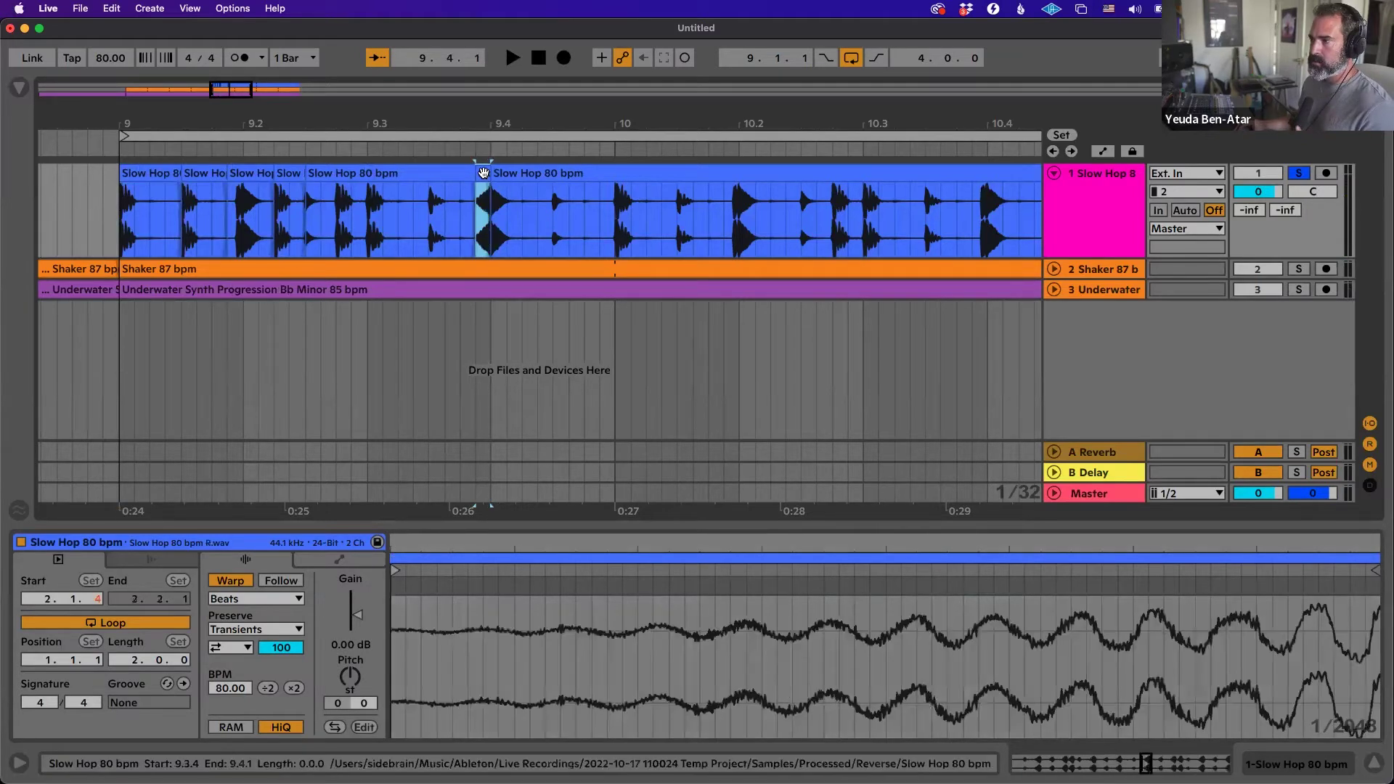
{"action": "key", "text": "space"}
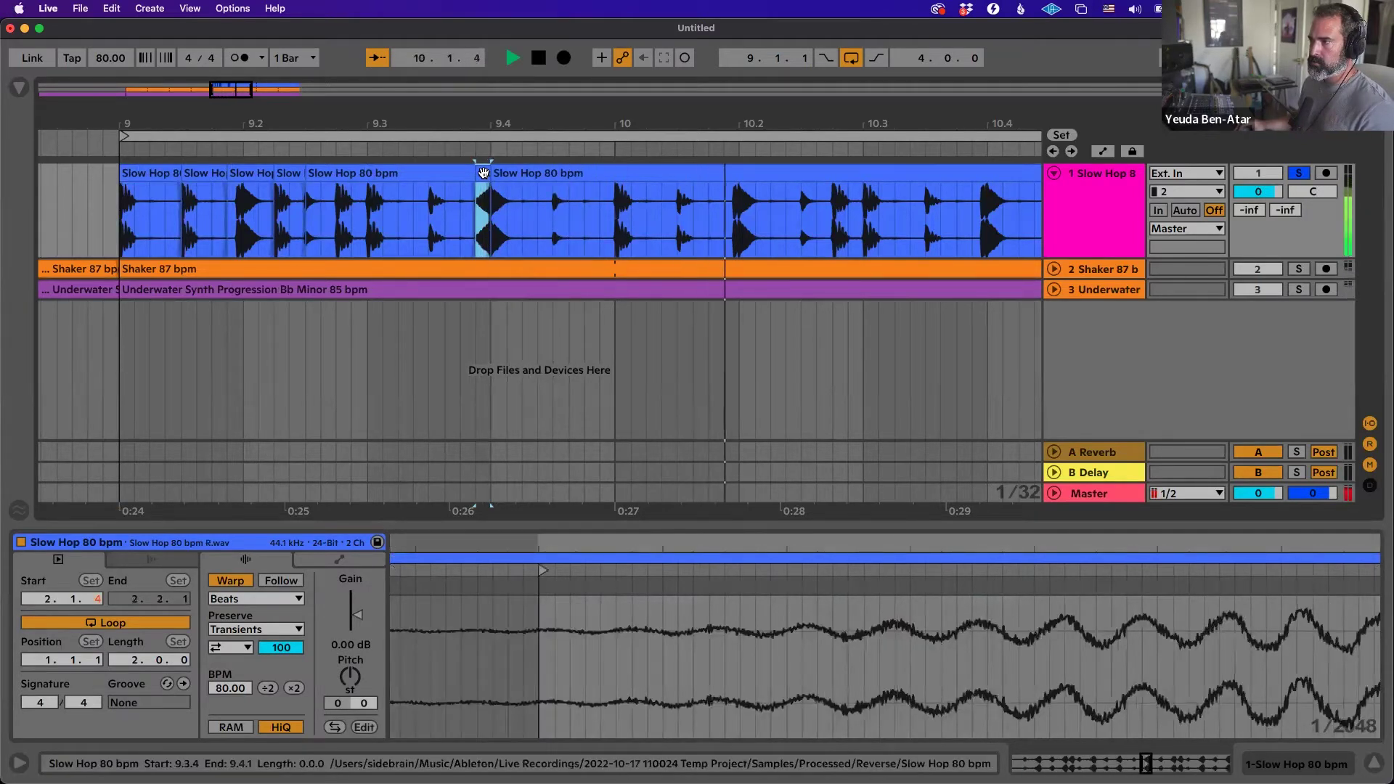
{"action": "key", "text": "space"}
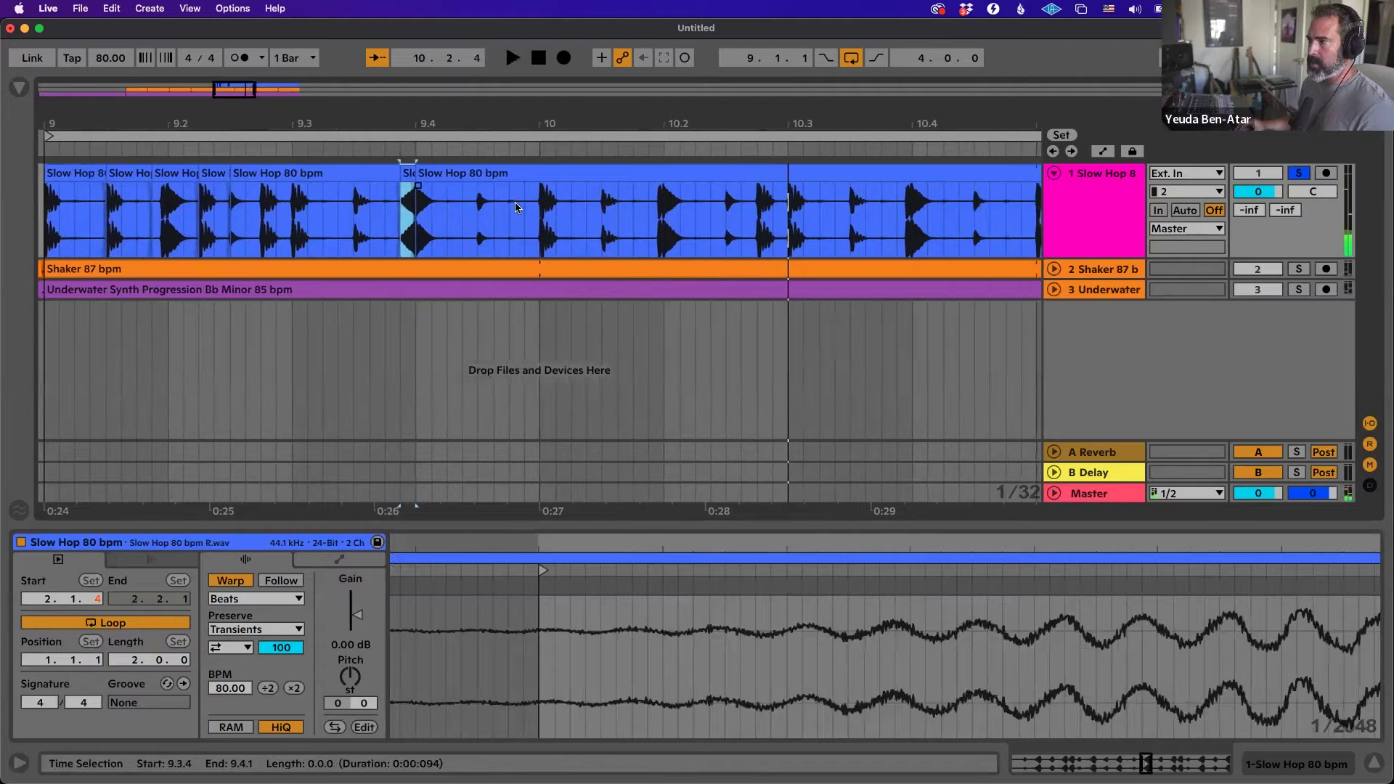
Play the Slow Hop track from 10.1.4.
{"action": "key", "text": "super+z"}
{"action": "key", "text": "super+z"}
{"action": "key", "text": "super+z"}
{"action": "key", "text": "super+z"}
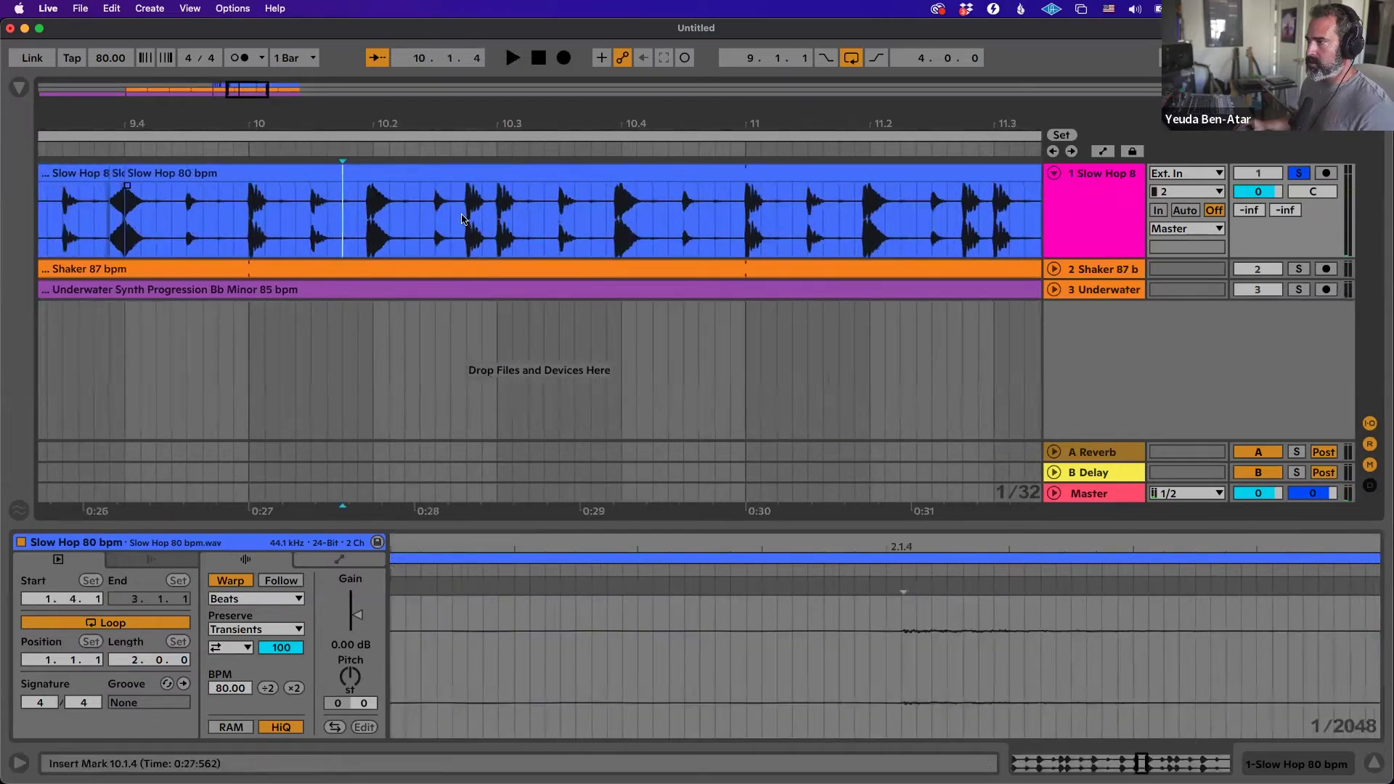
{"action": "key", "text": "super+z"}
{"action": "key", "text": "super+z"}
{"action": "key", "text": "plus"}
{"action": "key", "text": "plus"}
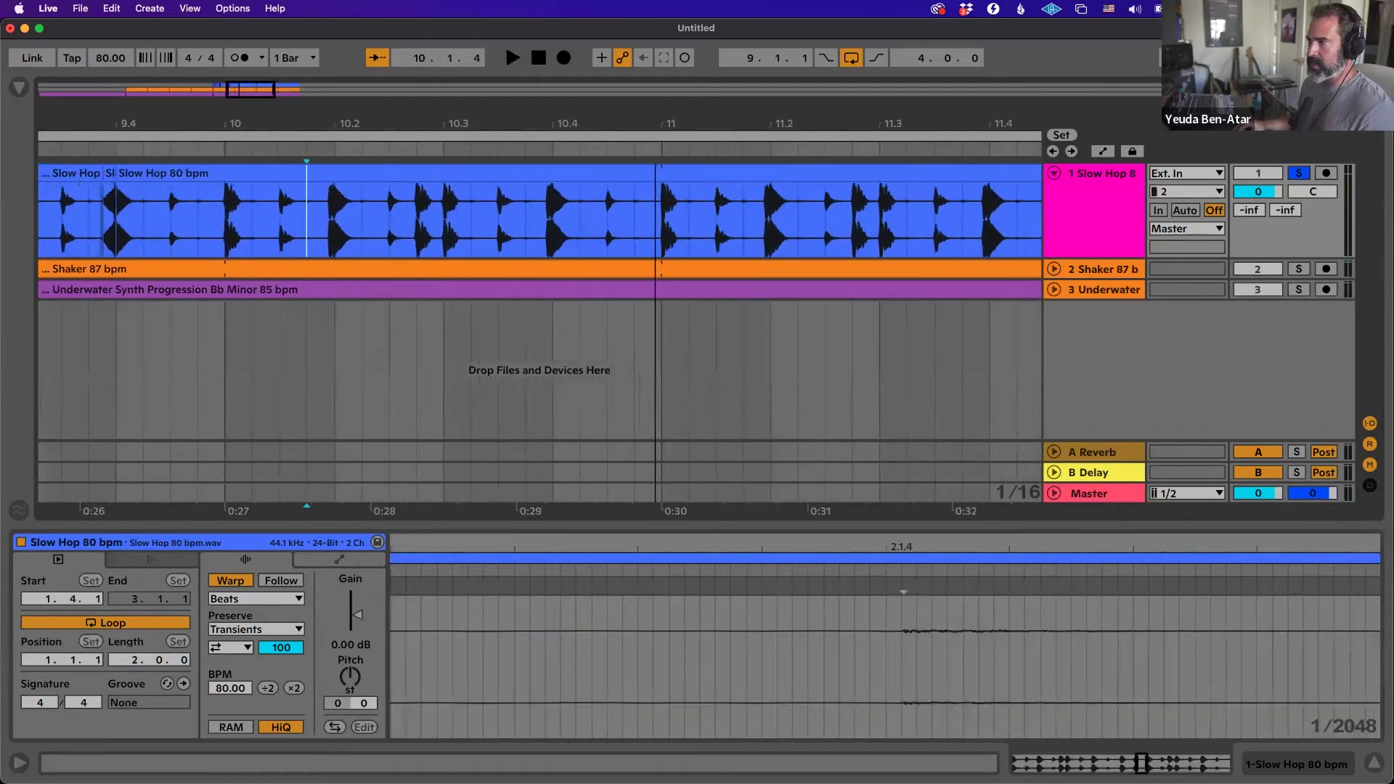
Examine the adaptive and fixed grid options for the Slow Hop clip around 10.4.4.
{"action": "left_click", "coordinate": [615, 200]}
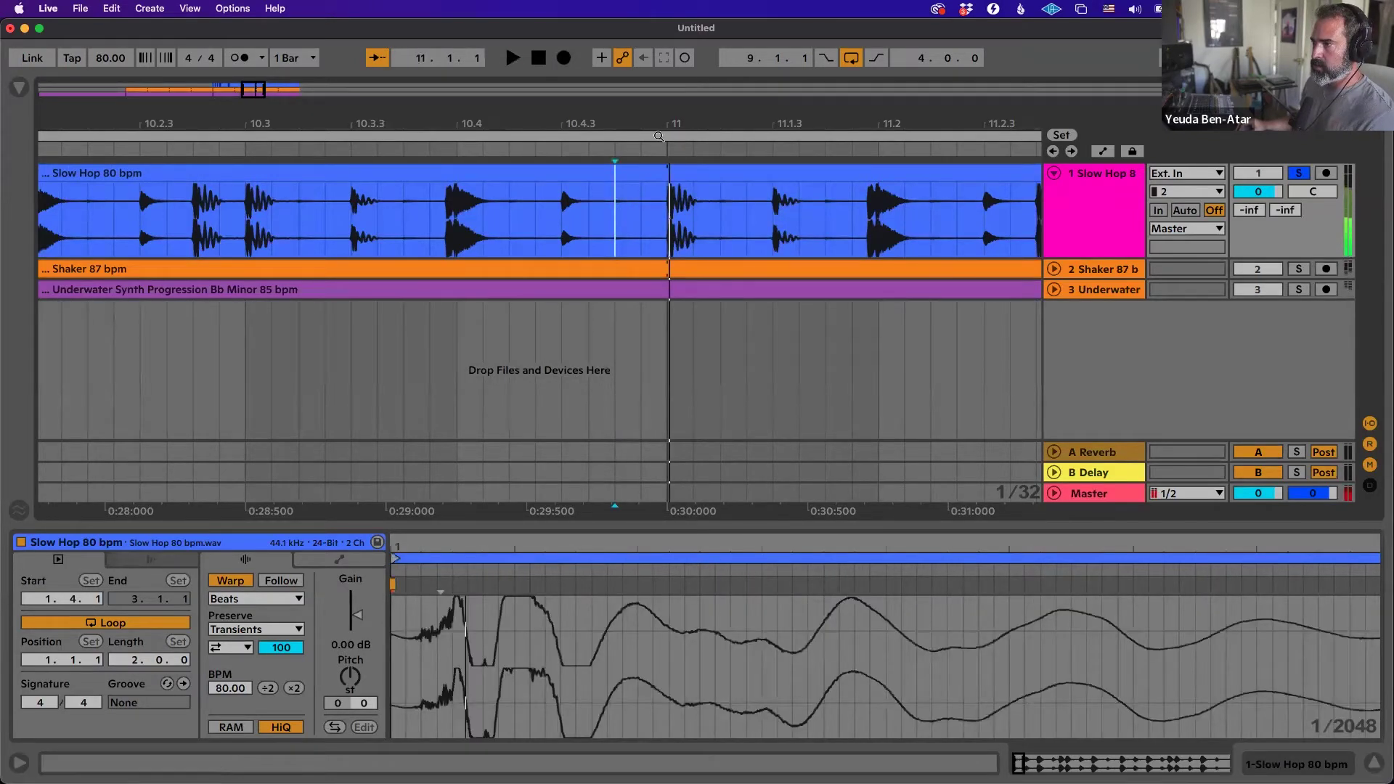
{"action": "scroll", "coordinate": [631, 206], "scroll_direction": "up", "scroll_amount": 1}
{"action": "scroll", "coordinate": [535, 181], "scroll_direction": "up", "scroll_amount": 3}
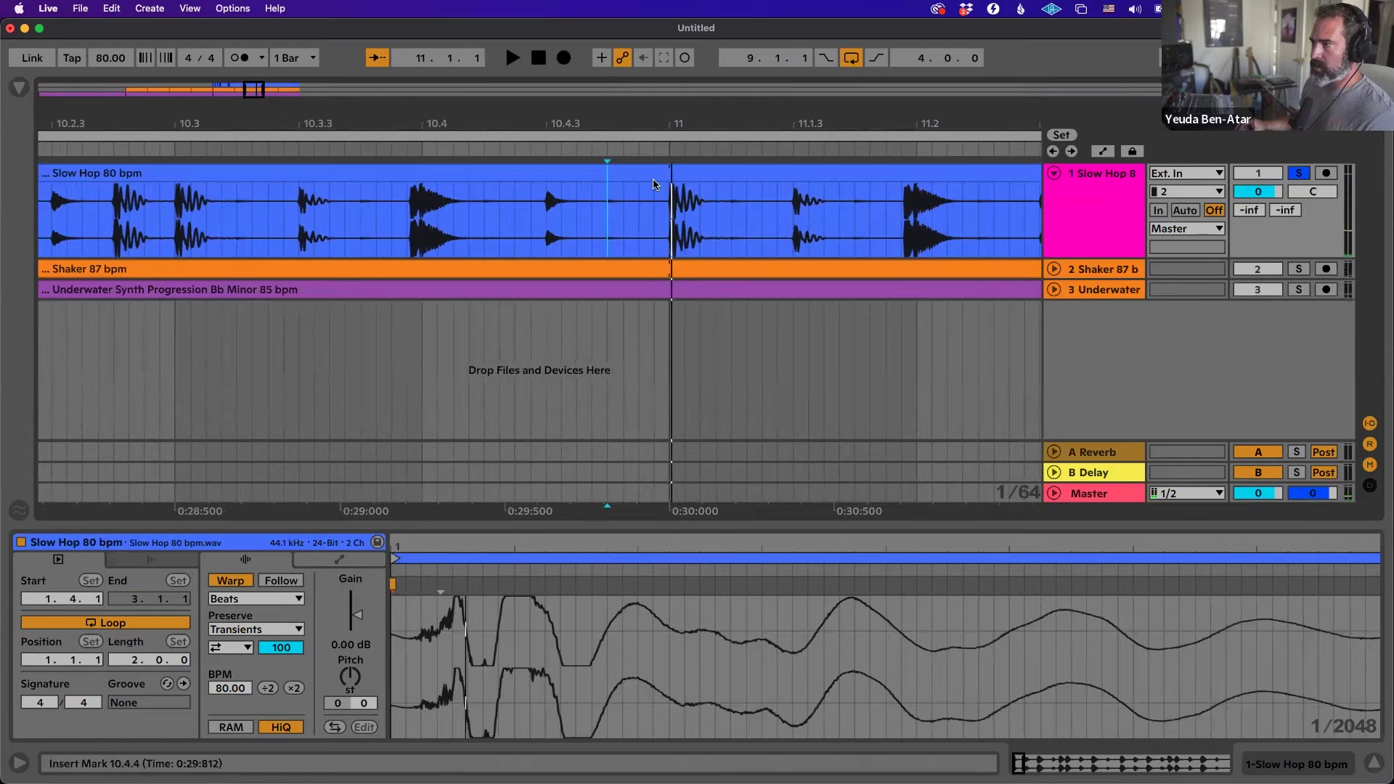
{"action": "scroll", "coordinate": [646, 127], "scroll_direction": "up", "scroll_amount": 2}
{"action": "left_click", "coordinate": [608, 205]}
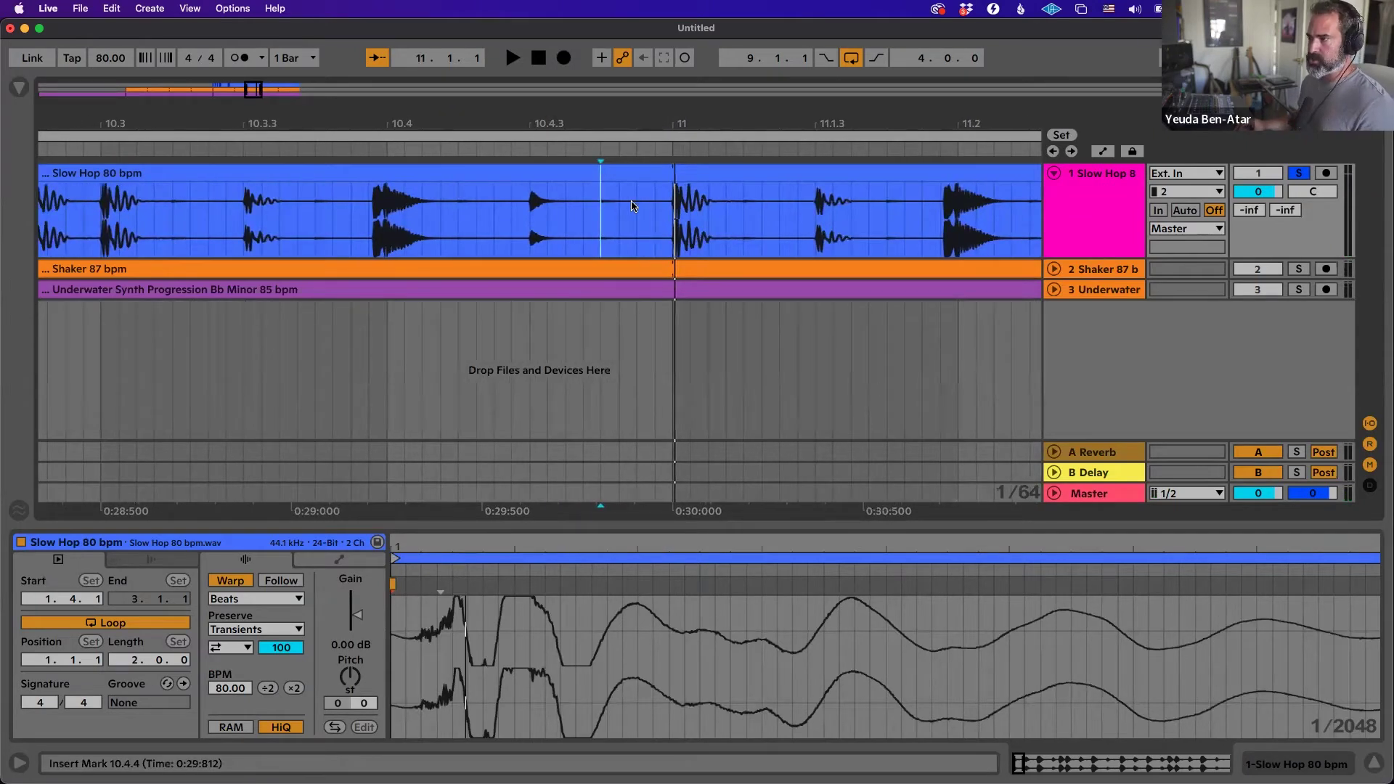
{"action": "right_click", "coordinate": [632, 206]}
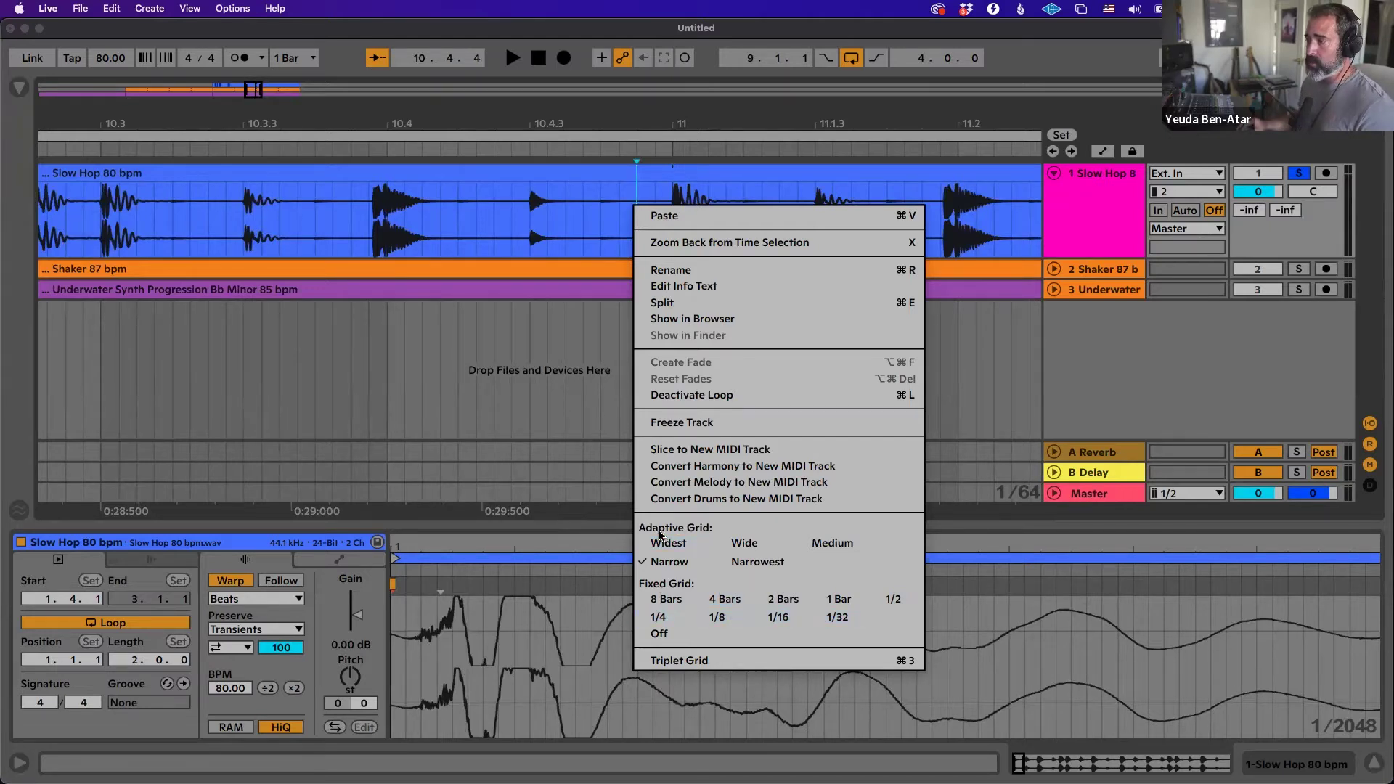
{"action": "left_click", "coordinate": [642, 124]}
Duplicate a 1/64-note slice within 10.4.4 of the Slow Hop clip twice up to 11.1.1, and play the fill from 10.4.3.
{"action": "mouse_move", "coordinate": [642, 124]}
{"action": "left_mouse_down"}
{"action": "mouse_move", "coordinate": [643, 73]}
{"action": "mouse_move", "coordinate": [642, 160]}
{"action": "mouse_move", "coordinate": [642, 124]}
{"action": "left_mouse_up"}
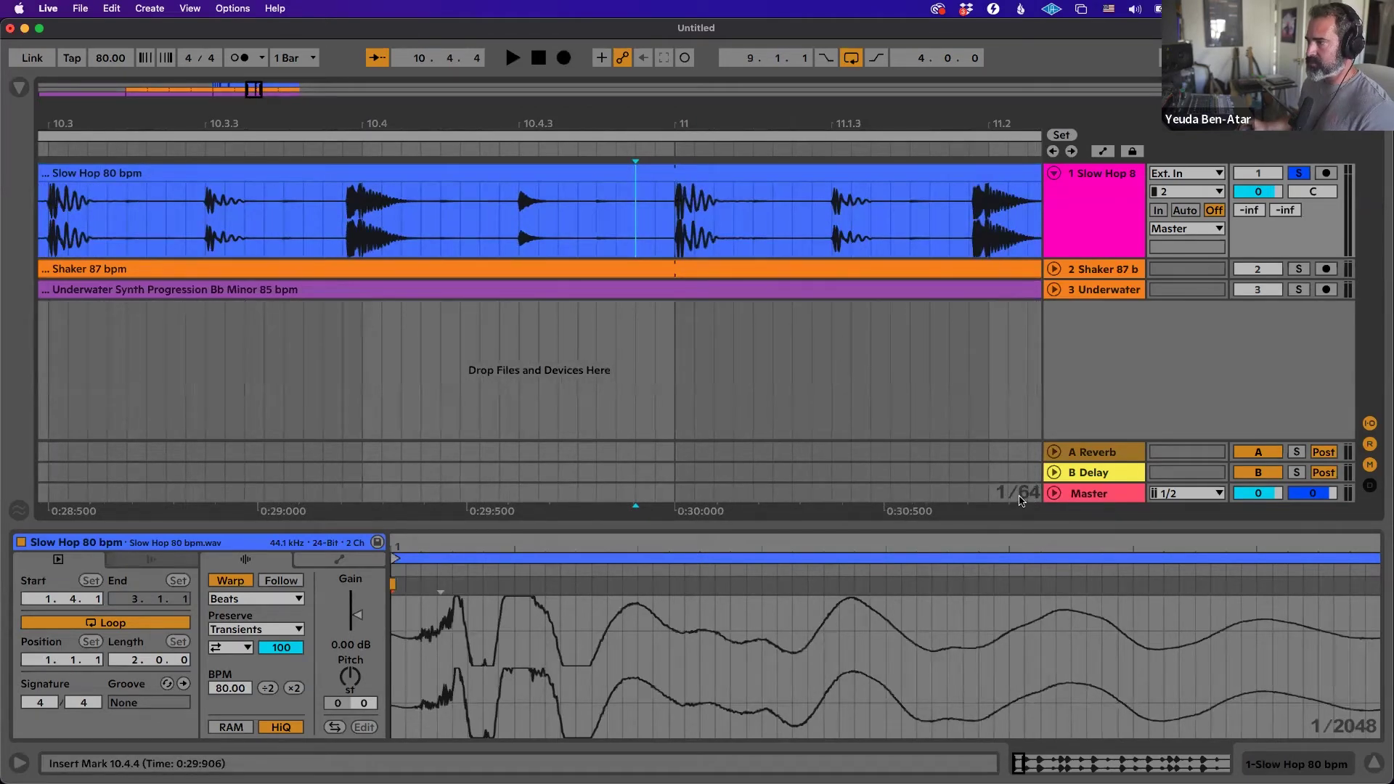
{"action": "left_click_drag", "start_coordinate": [625, 112], "coordinate": [625, 106]}
{"action": "left_click", "coordinate": [599, 213]}
{"action": "left_click_drag", "start_coordinate": [599, 213], "coordinate": [613, 213]}
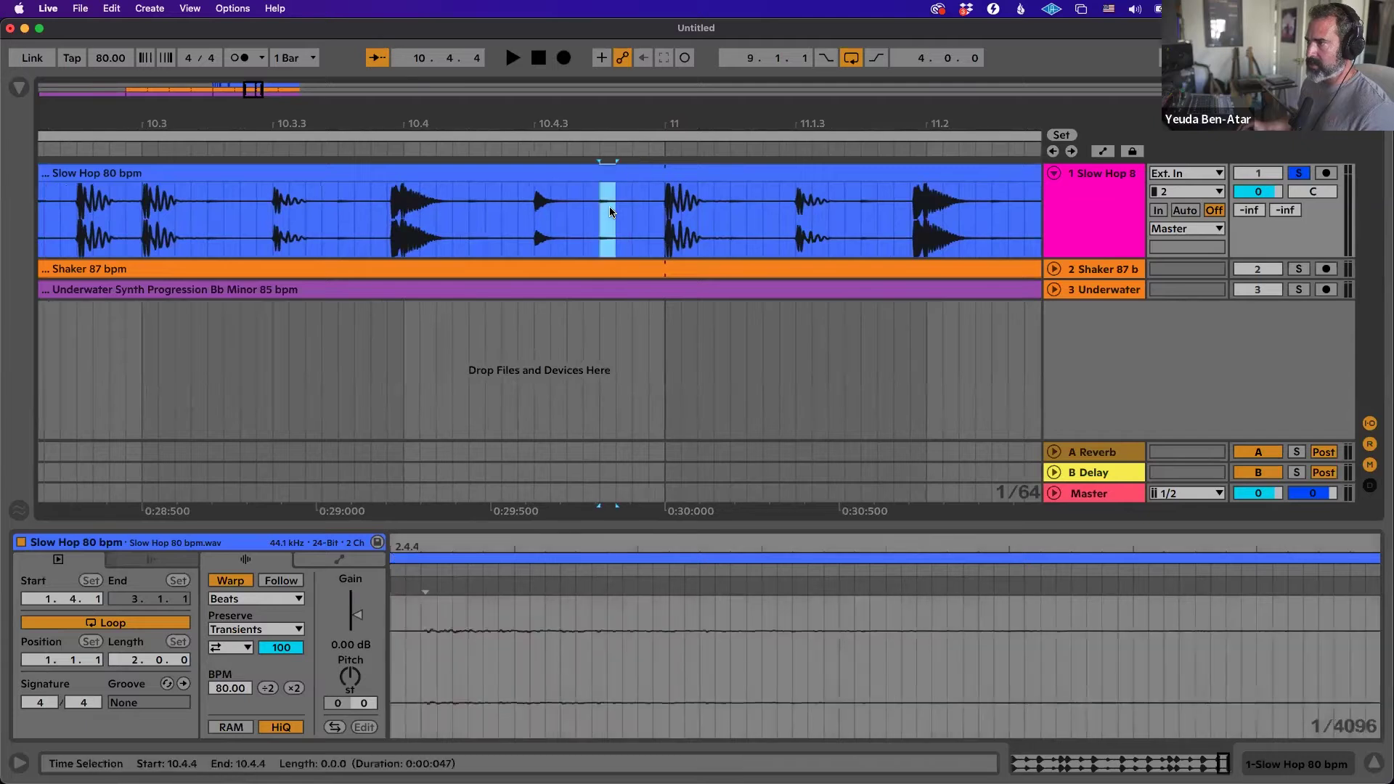
{"action": "key", "text": "plus"}
{"action": "key", "text": "super+e"}
{"action": "key", "text": "super+d"}
{"action": "key", "text": "super+d"}
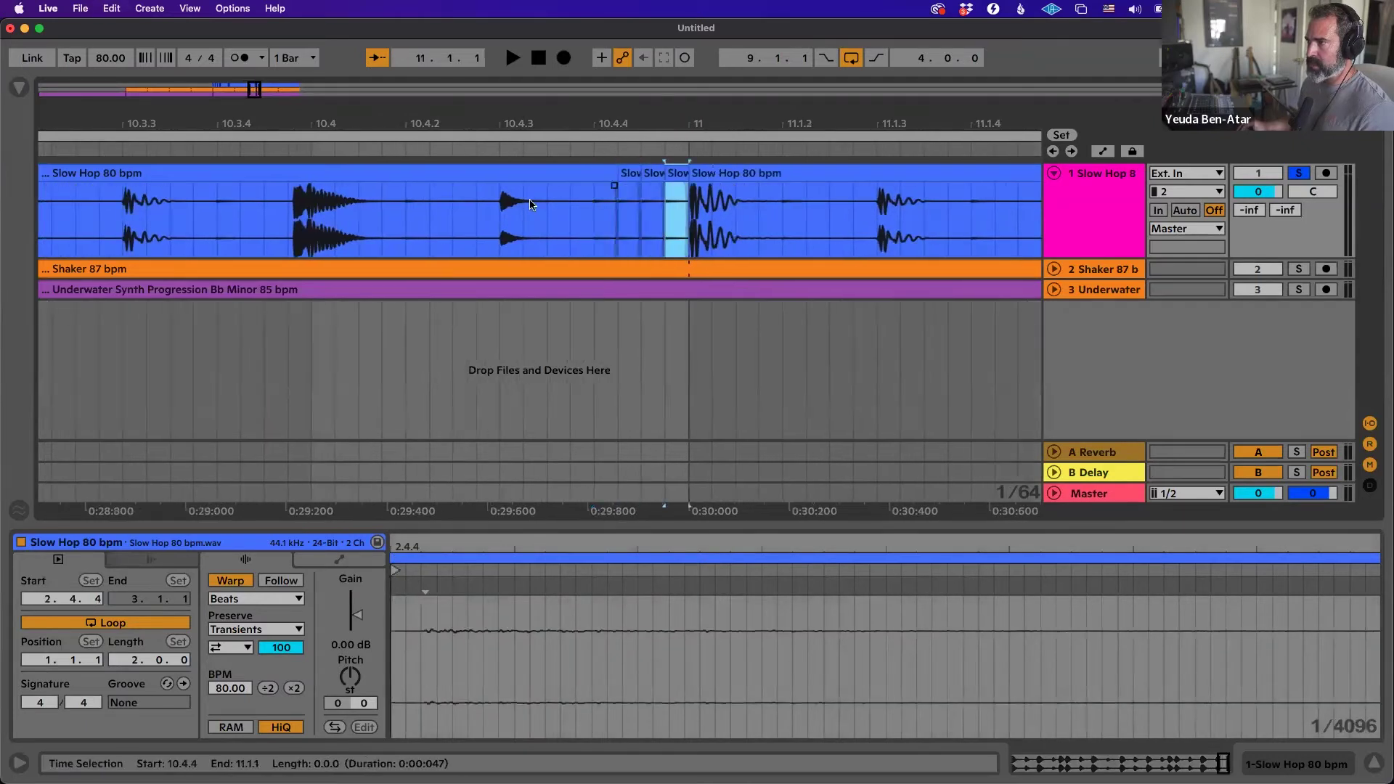
{"action": "left_click", "coordinate": [523, 209]}
{"action": "key", "text": "space"}
{"action": "key", "text": "space"}
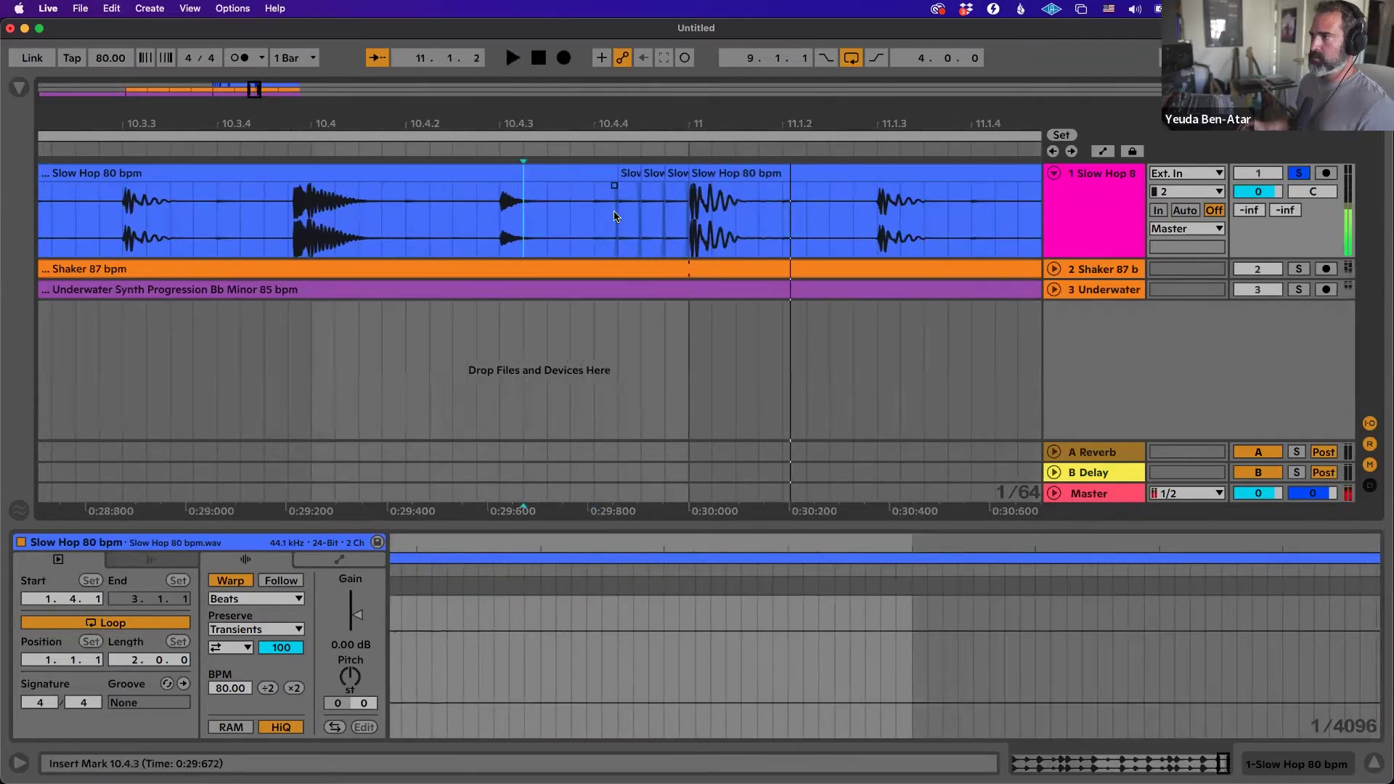
Check the grid options at 10.4.4 in the Slow Hop clip and narrow the grid to 1/128.
{"action": "left_click", "coordinate": [593, 213]}
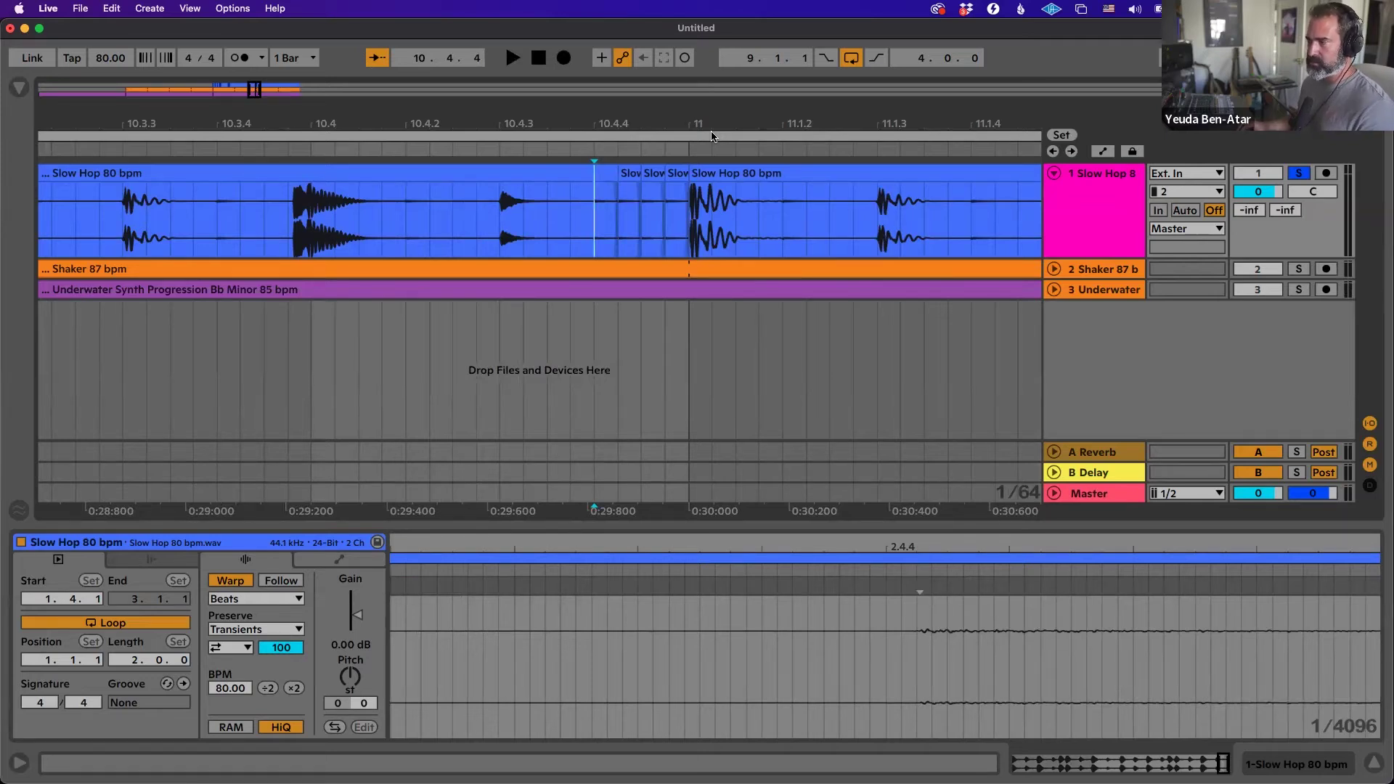
{"action": "right_click", "coordinate": [594, 217]}
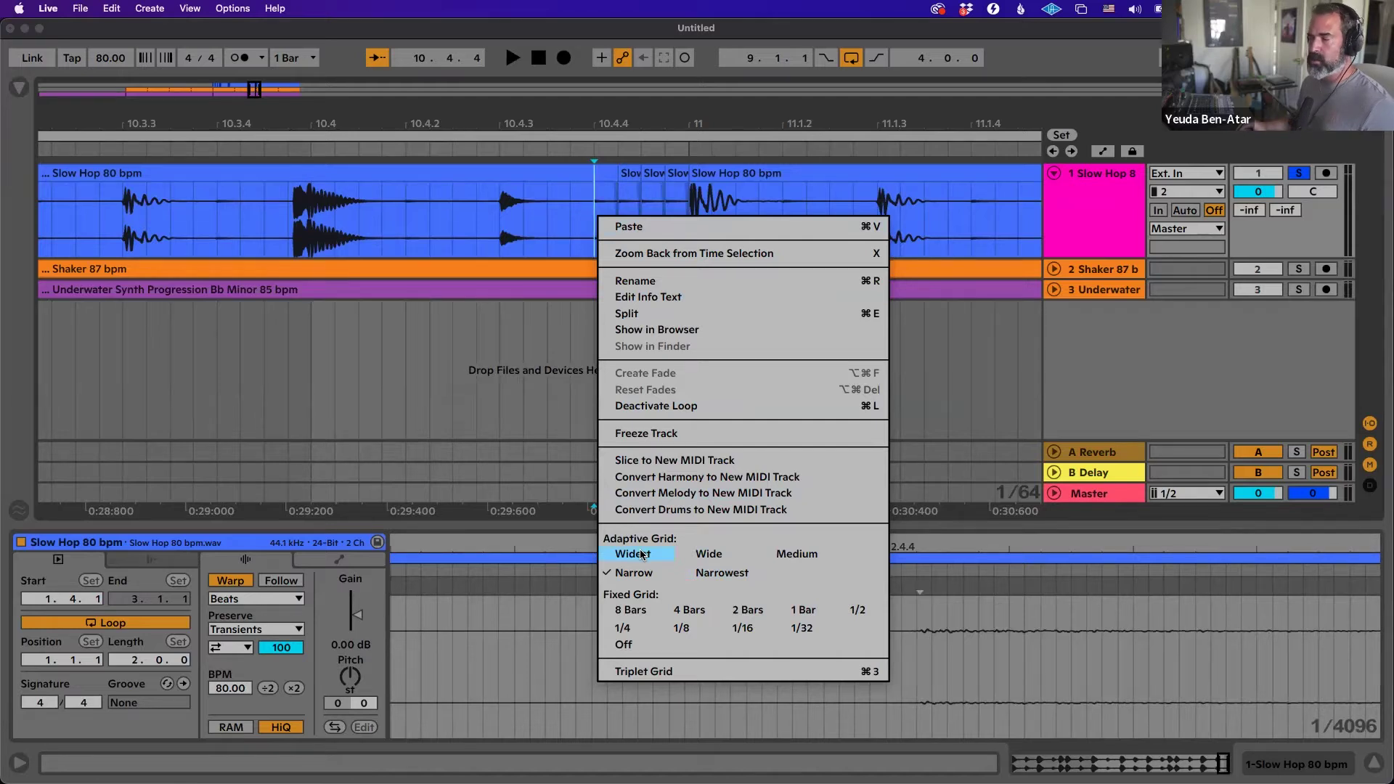
{"action": "left_click", "coordinate": [569, 221]}
{"action": "key", "text": "super+1"}
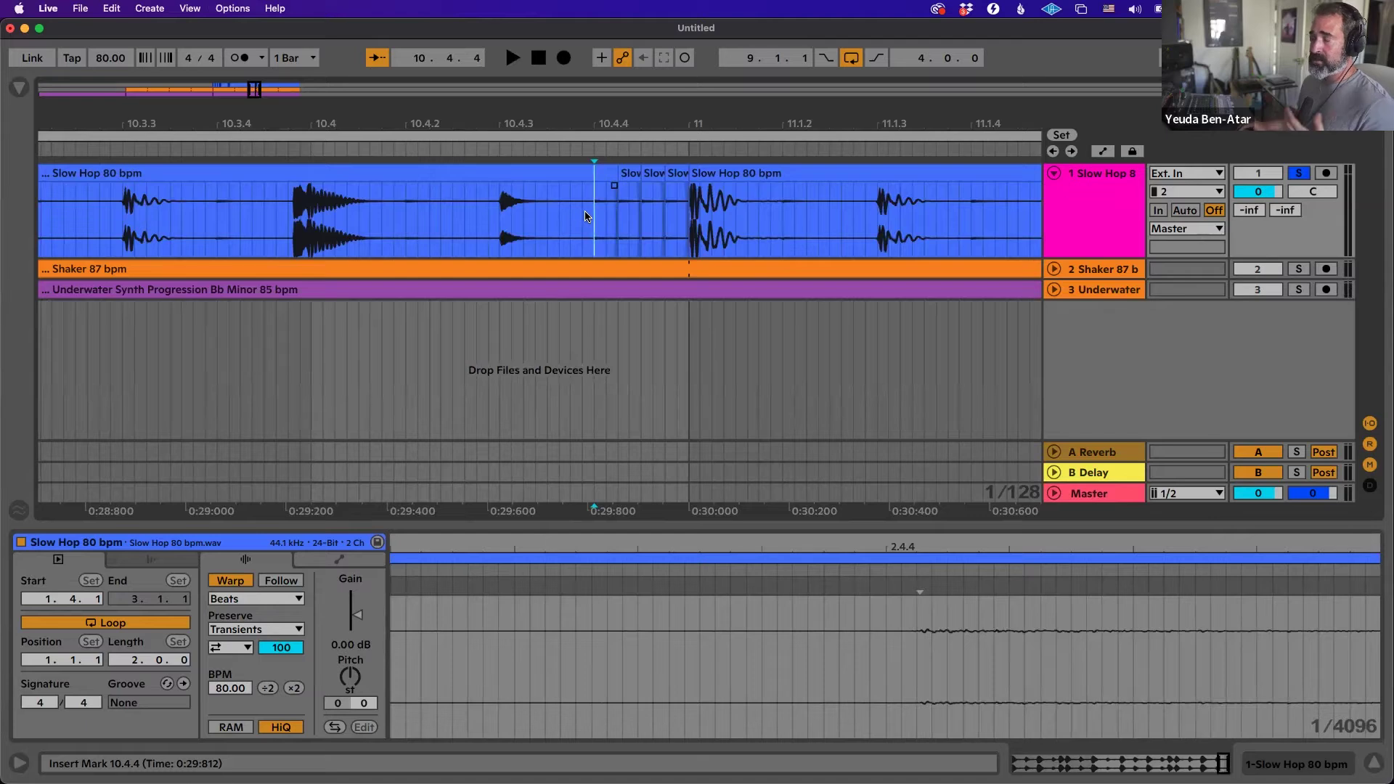
Review the grid options again and narrow the Arrangement grid to 1/4096.
{"action": "right_click", "coordinate": [586, 216]}
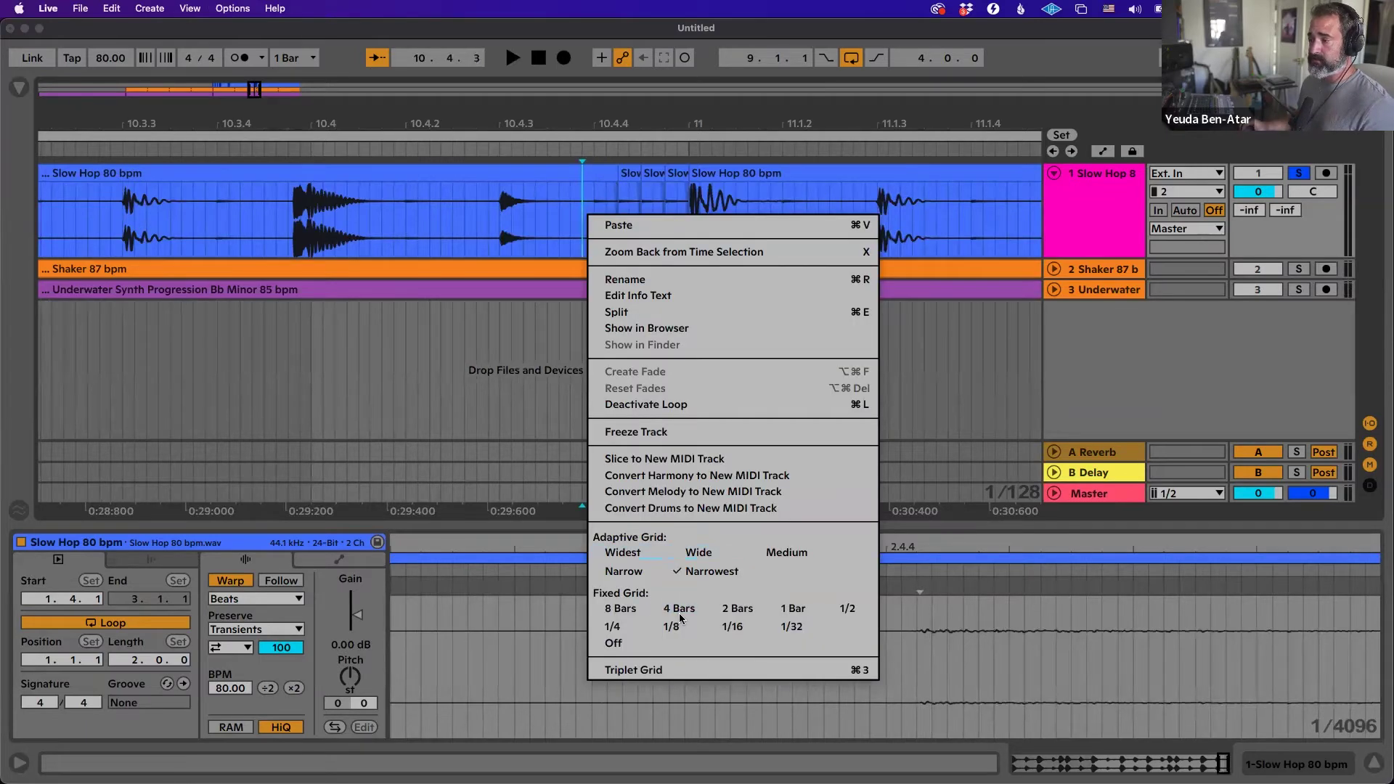
{"action": "left_click", "coordinate": [573, 230]}
{"action": "key", "text": "super+1"}
{"action": "key", "text": "super+1"}
{"action": "key", "text": "super+1"}
{"action": "key", "text": "super+1"}
{"action": "key", "text": "super+1"}
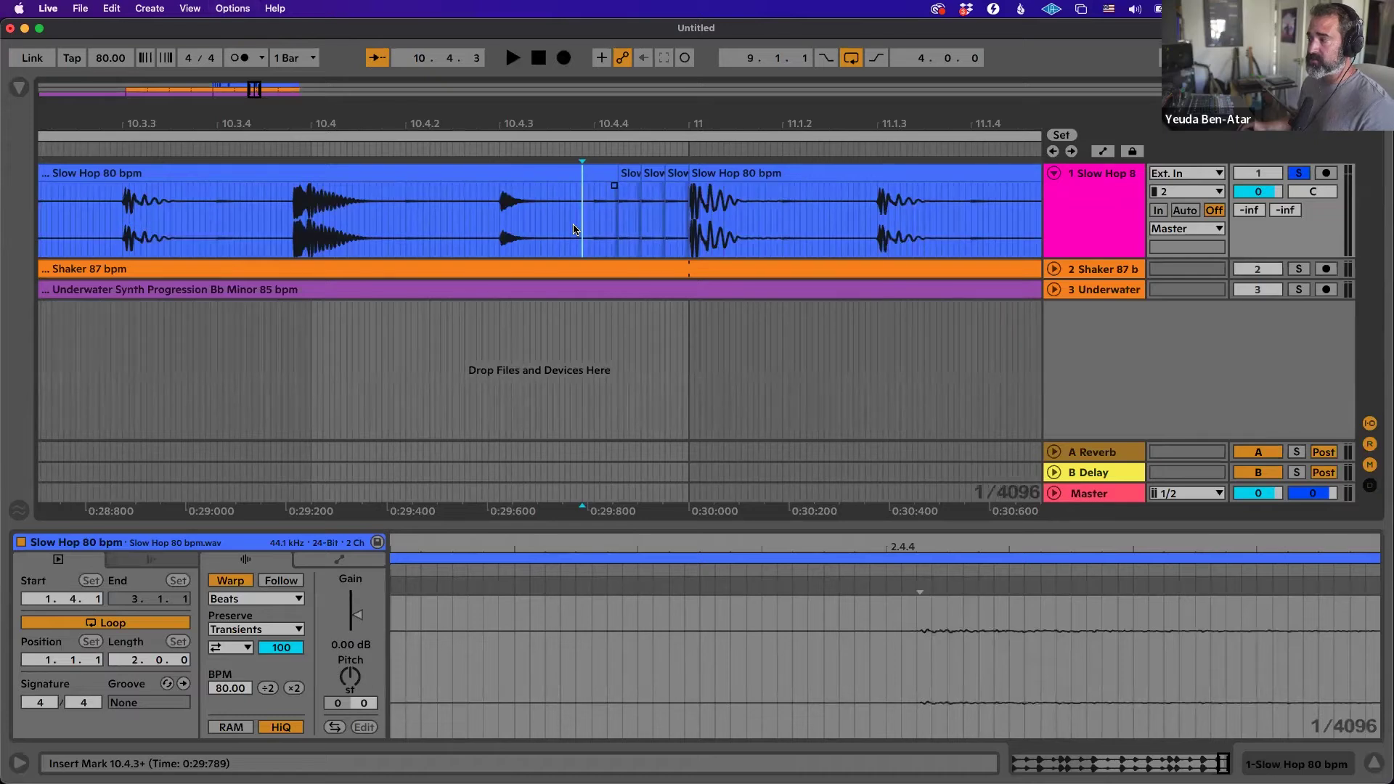
Widen the Arrangement grid to 1/16 around bar 11.
{"action": "key", "text": "super+1"}
{"action": "key", "text": "super+1"}
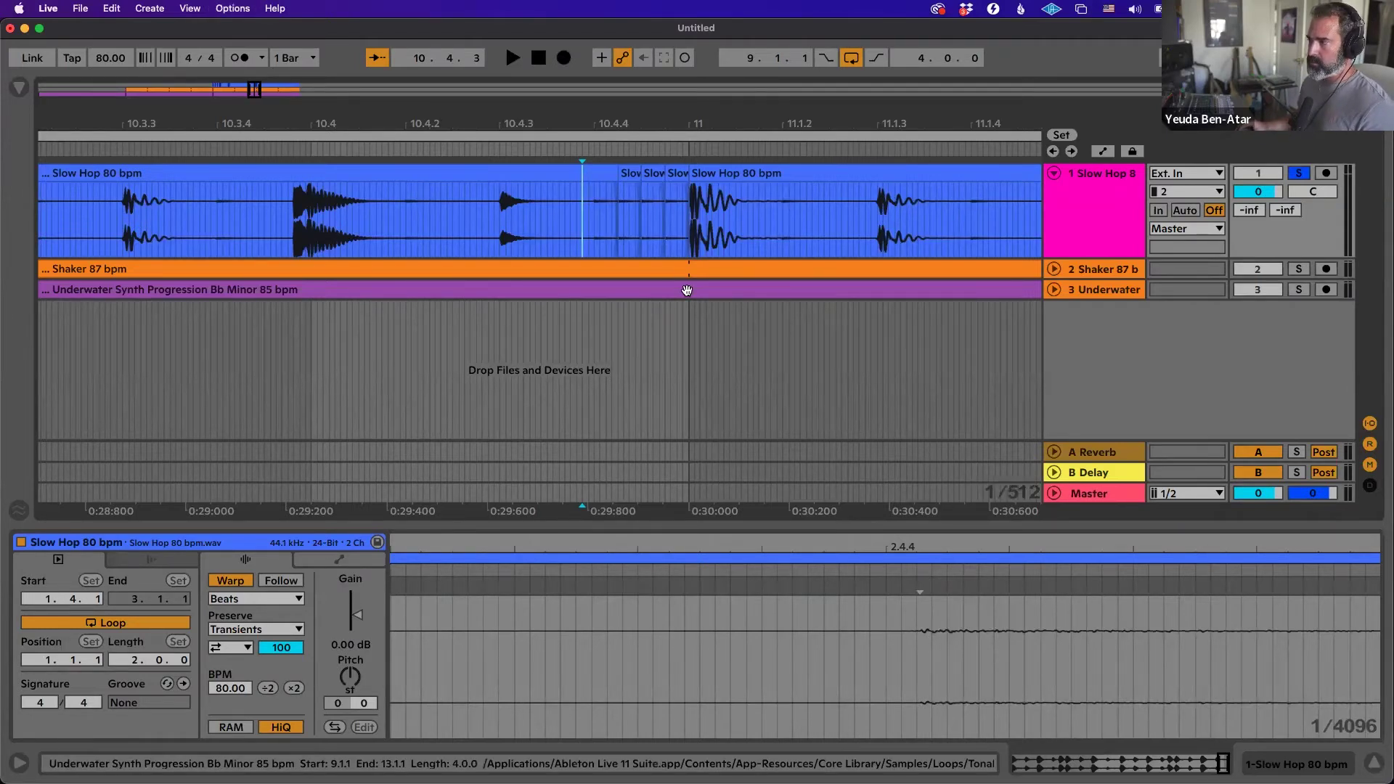
{"action": "key", "text": "super+1"}
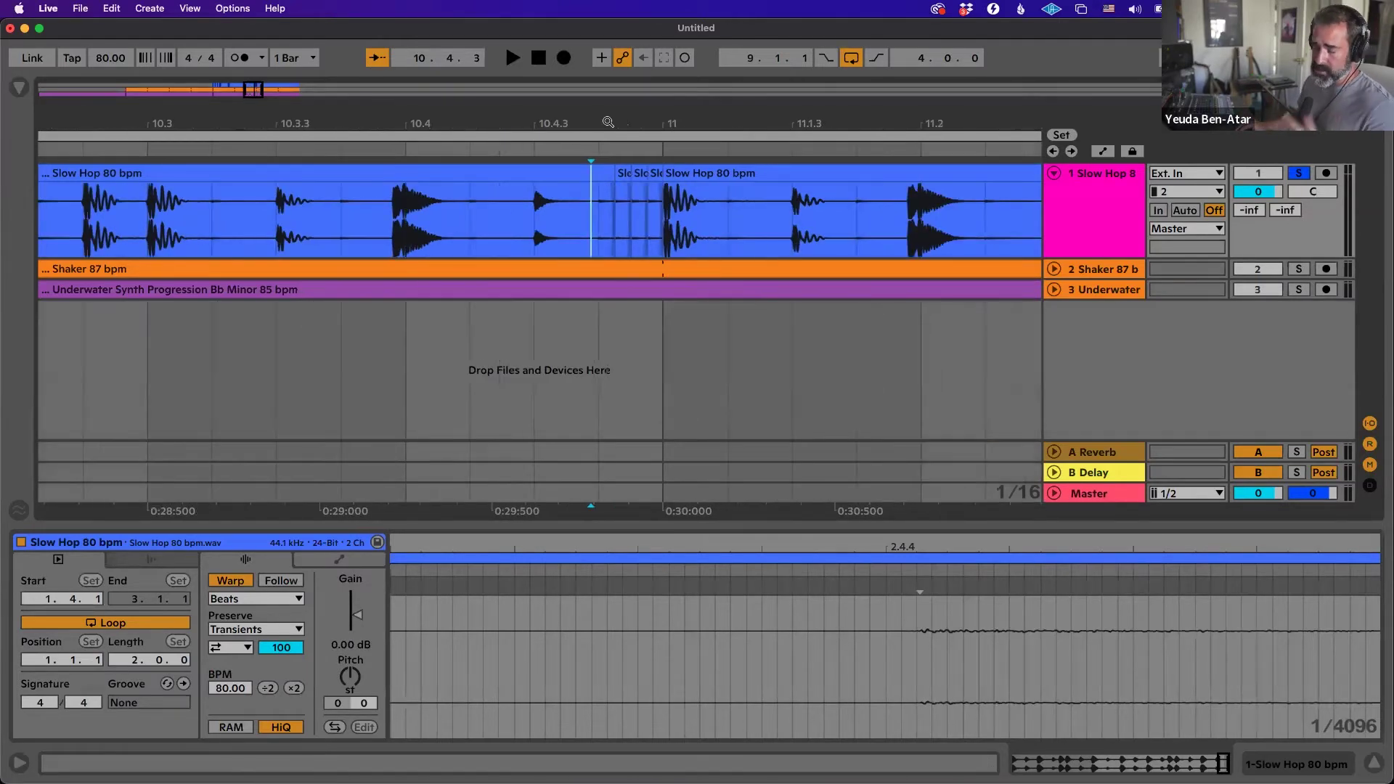
{"action": "key", "text": "Tab"}
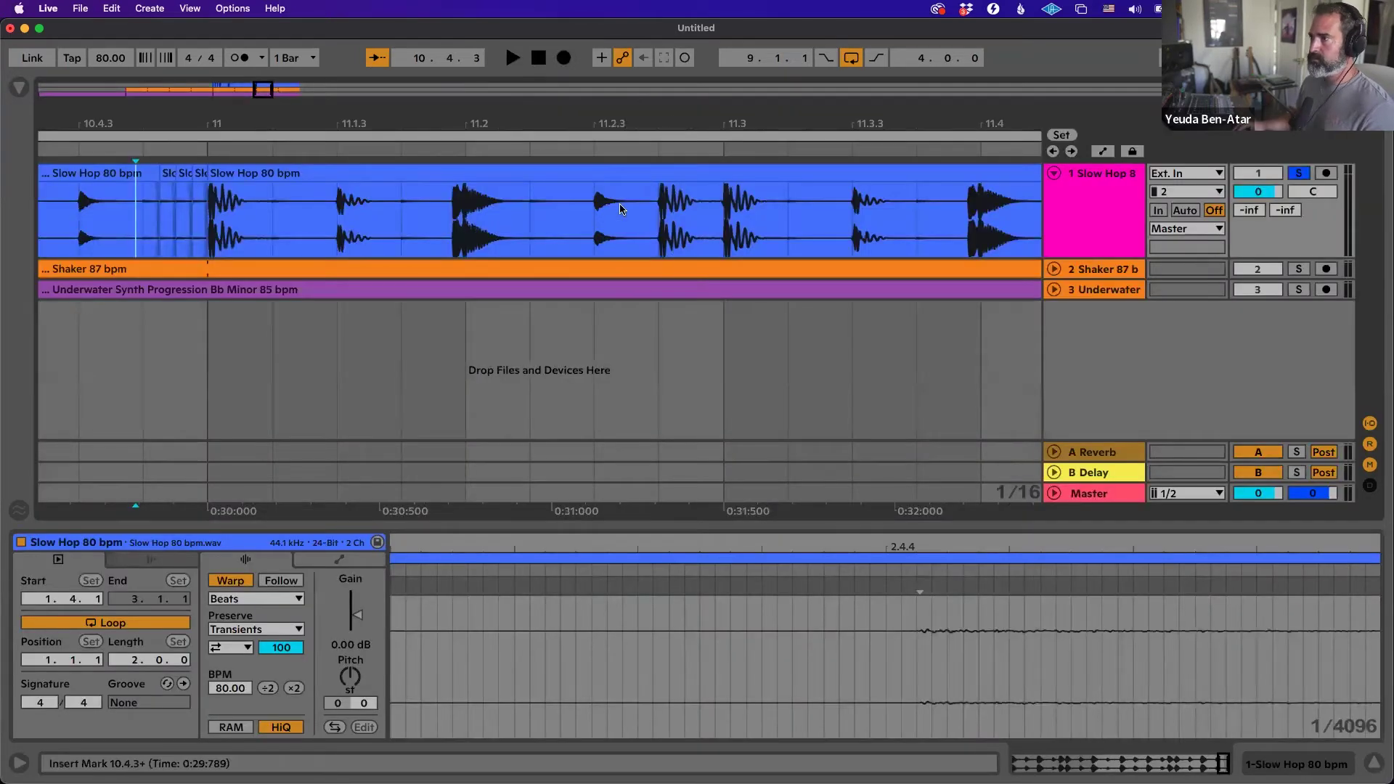
Toggle the Arrangement grid between 1/16 triplet and straight 1/16 around 10.4.4 in the Slow Hop clip.
{"action": "mouse_move", "coordinate": [154, 118]}
{"action": "left_mouse_down"}
{"action": "mouse_move", "coordinate": [480, 204]}
{"action": "mouse_move", "coordinate": [450, 211]}
{"action": "left_mouse_up"}
{"action": "key", "text": "super+e"}
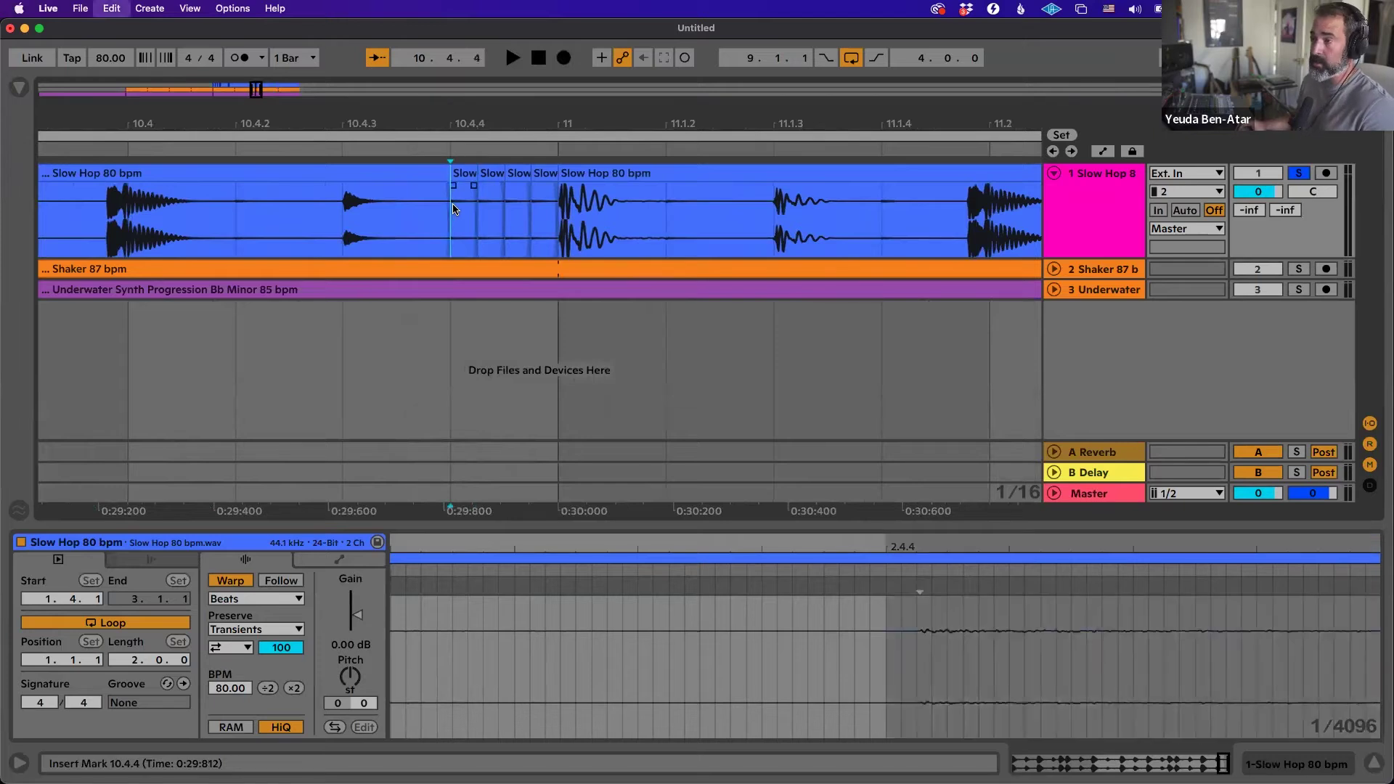
{"action": "key", "text": "super+3"}
{"action": "key", "text": "super+3"}
{"action": "key", "text": "super+3"}
{"action": "key", "text": "super+3"}
{"action": "key", "text": "super+3"}
{"action": "key", "text": "super+3"}
{"action": "key", "text": "super+3"}
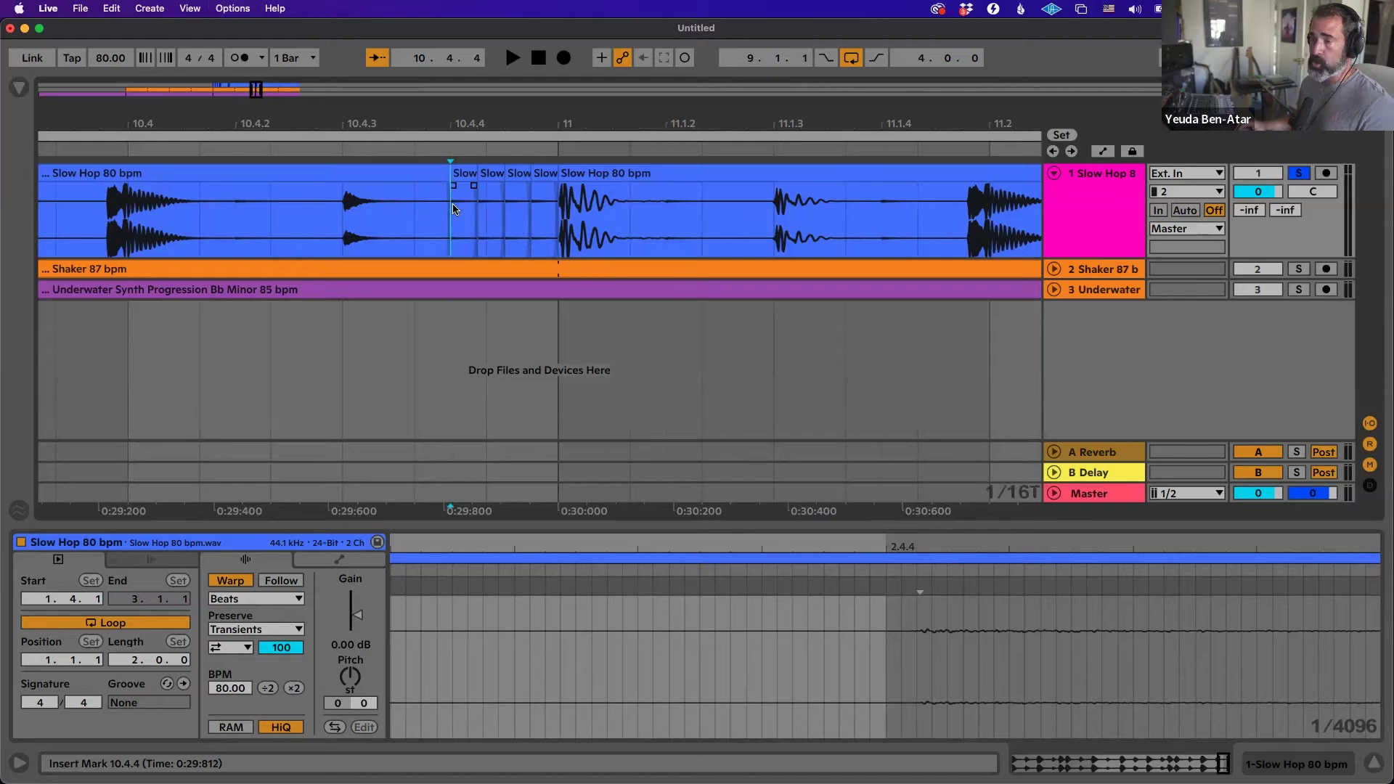
{"action": "key", "text": "super+3"}
{"action": "key", "text": "super+3"}
{"action": "key", "text": "super+3"}
{"action": "key", "text": "super+3"}
{"action": "key", "text": "super+3"}
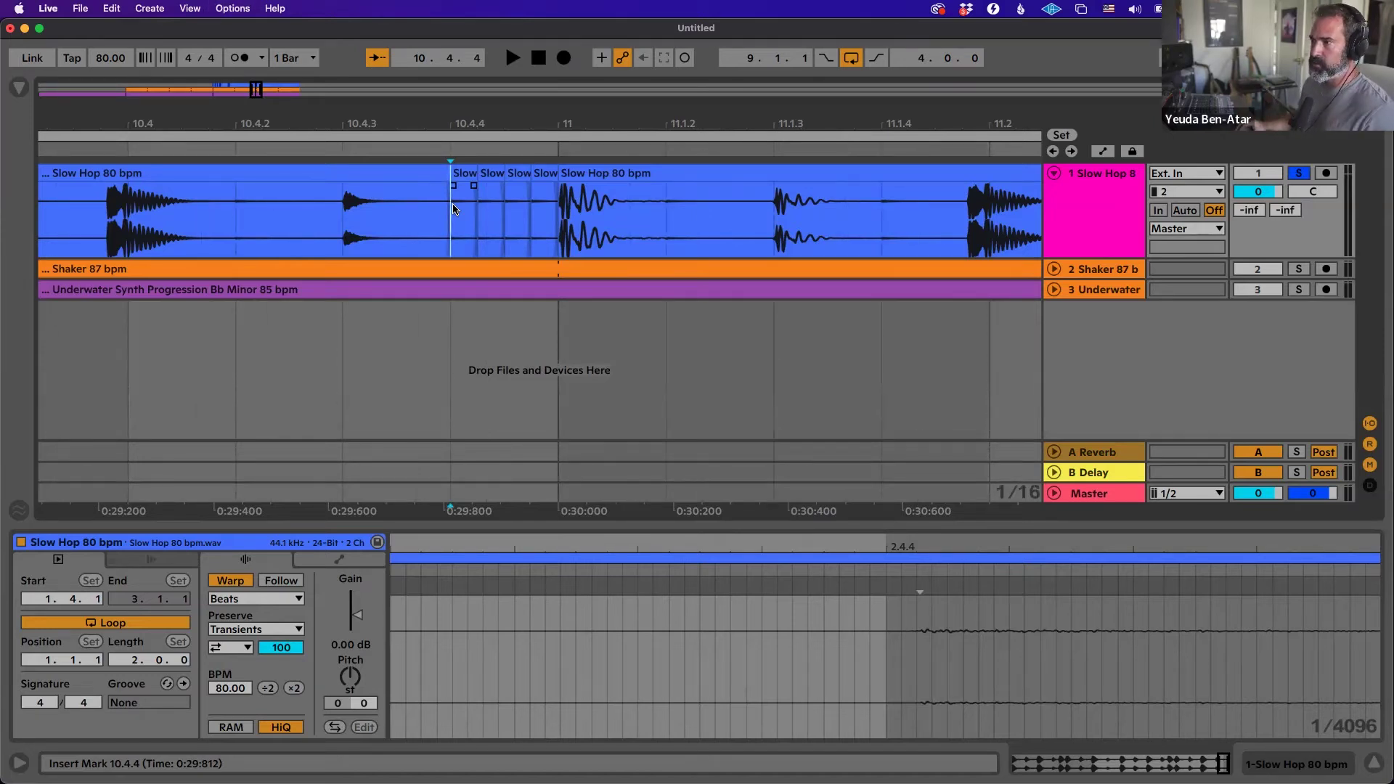
Select the second short slice in 10.4.4 and toggle the detail area between its clip view and the device view.
{"action": "left_click", "coordinate": [465, 174]}
{"action": "left_click_drag", "start_coordinate": [467, 174], "coordinate": [496, 182]}
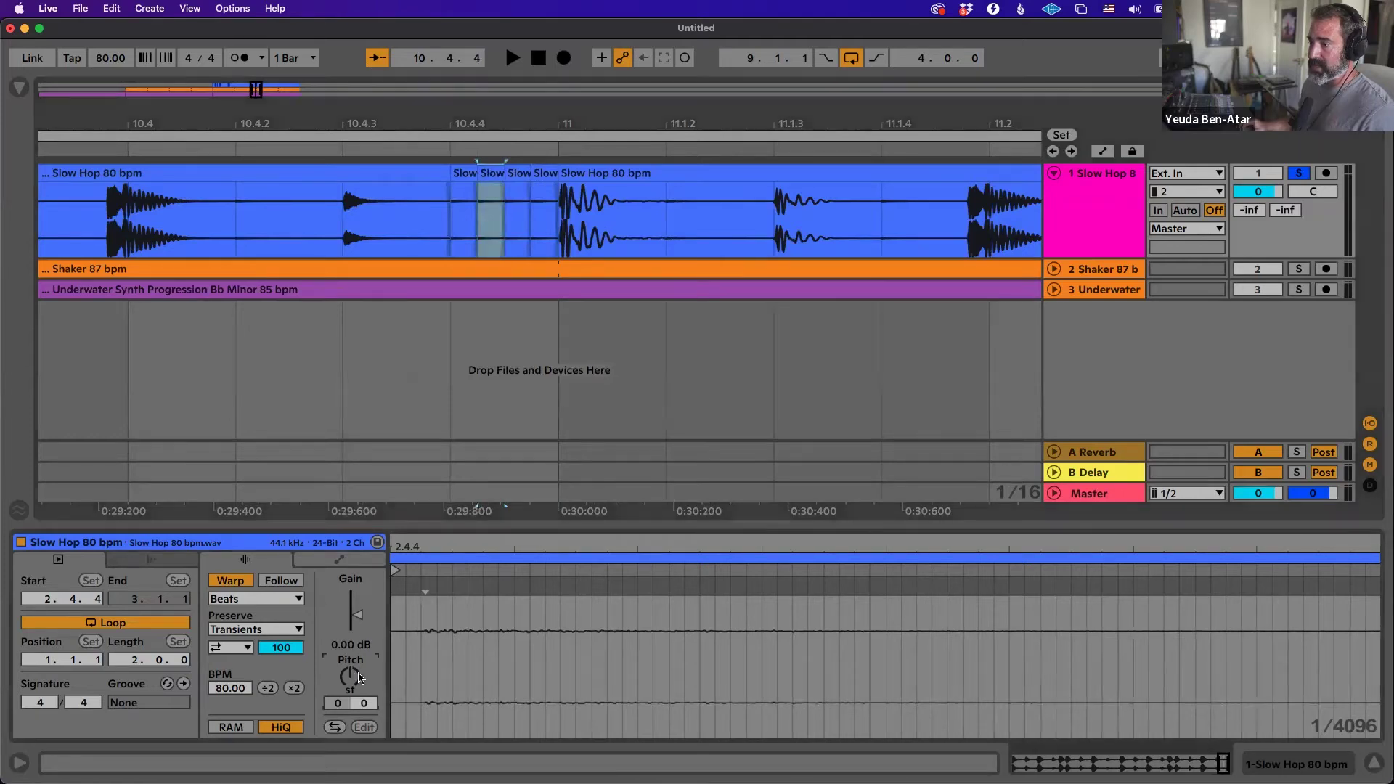
{"action": "left_click", "coordinate": [548, 581]}
{"action": "mouse_move", "coordinate": [546, 526]}
{"action": "left_mouse_down"}
{"action": "mouse_move", "coordinate": [544, 206]}
{"action": "mouse_move", "coordinate": [530, 537]}
{"action": "left_mouse_up"}
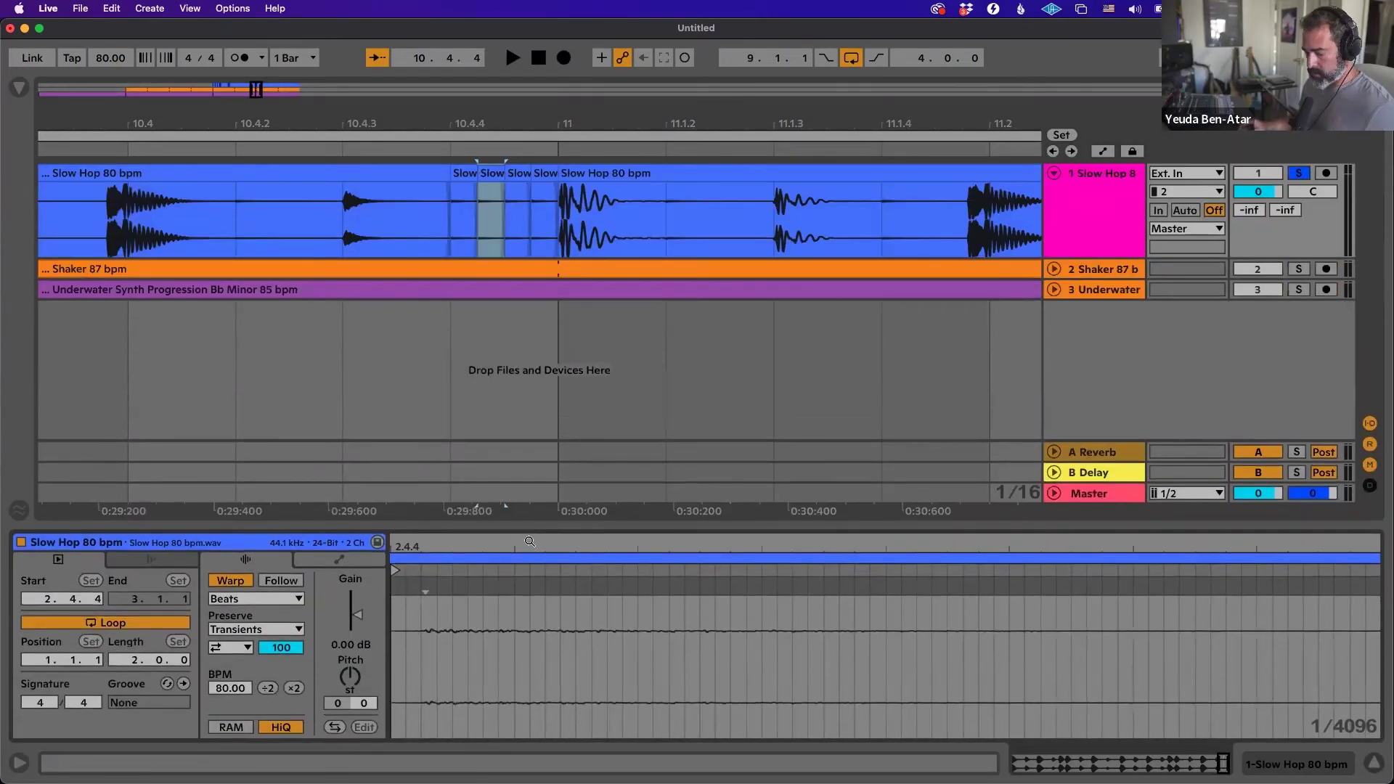
{"action": "key", "text": "shift+Tab"}
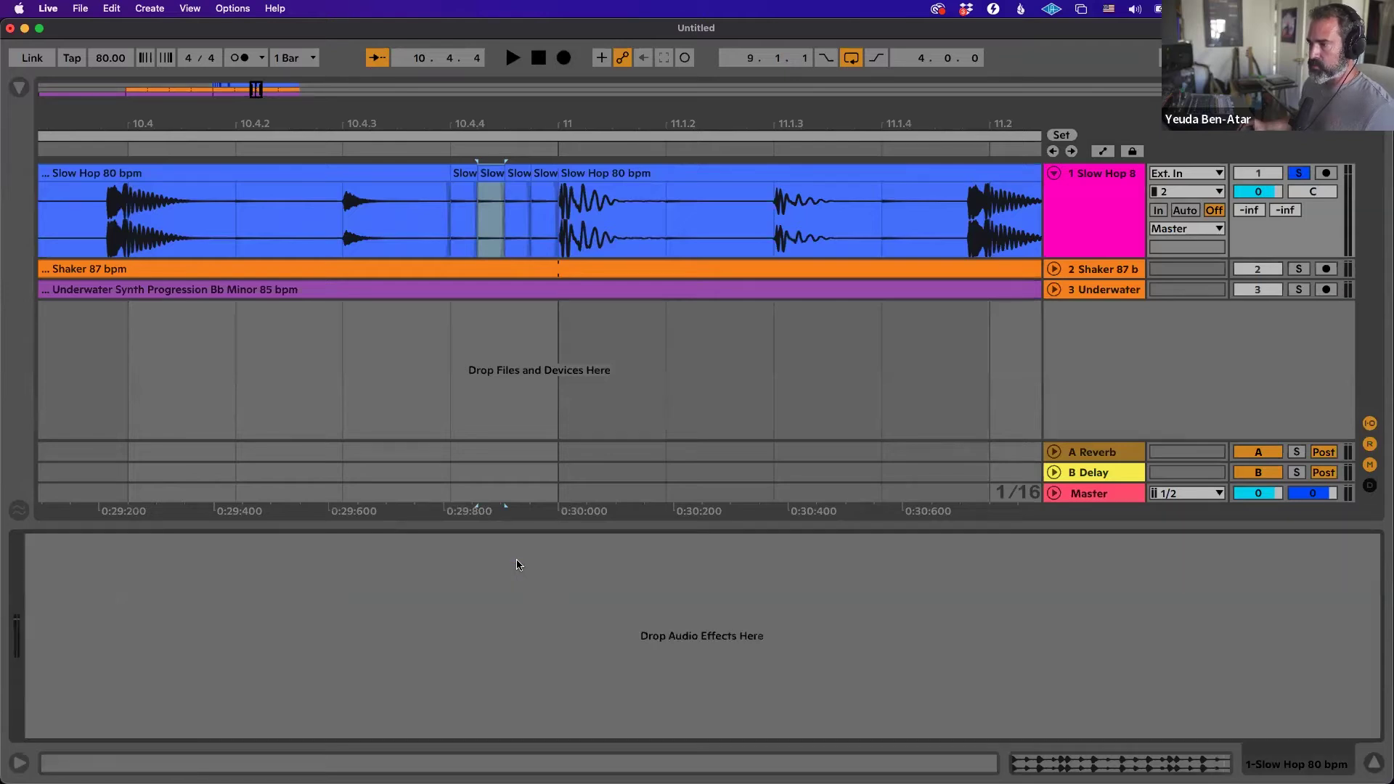
{"action": "key", "text": "shift+Tab"}
{"action": "key", "text": "shift+Tab"}
{"action": "key", "text": "shift+Tab"}
{"action": "key", "text": "shift+Tab"}
{"action": "key", "text": "shift+Tab"}
{"action": "key", "text": "shift+Tab"}
{"action": "key", "text": "shift+Tab"}
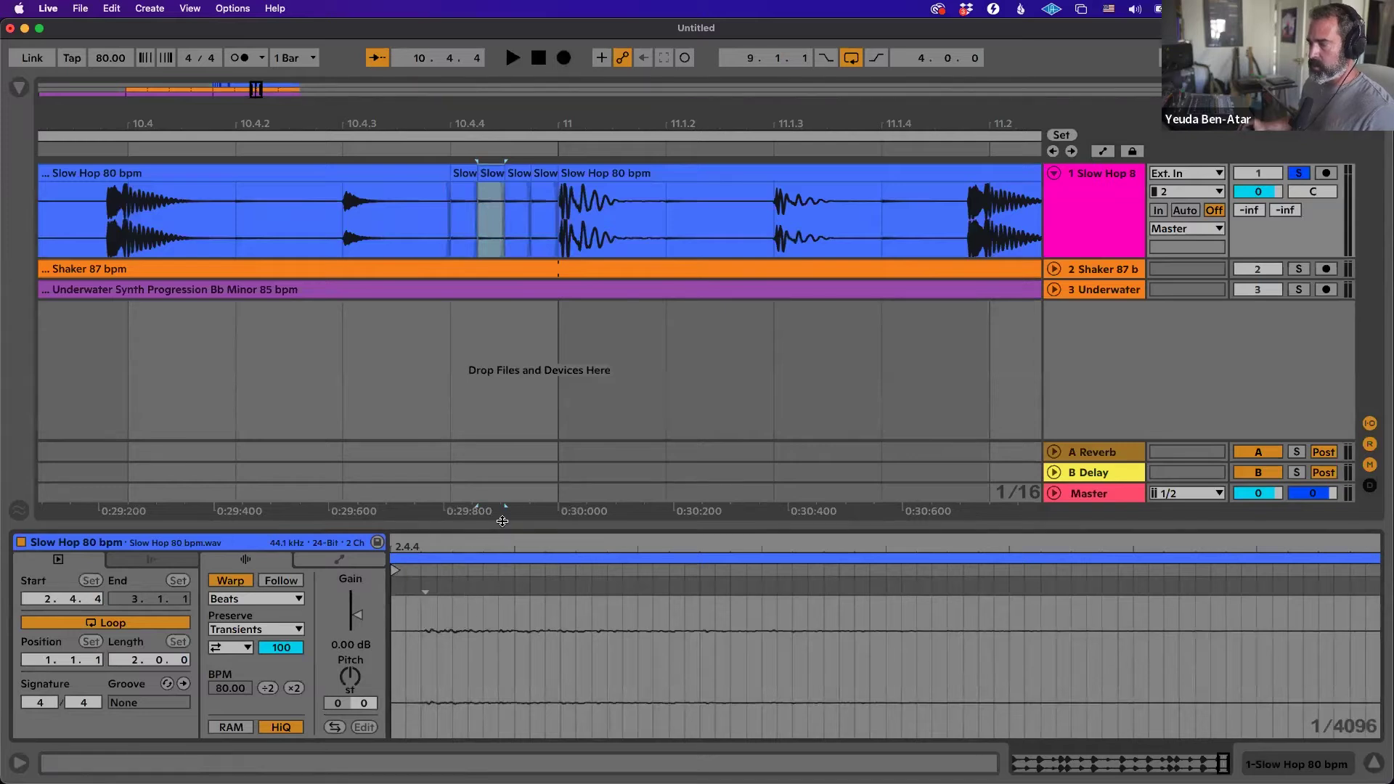
Transpose the second, third and fourth slices in 10.4.4 to -1, -2 and -3 semitones respectively.
{"action": "left_click_drag", "start_coordinate": [525, 551], "coordinate": [428, 585]}
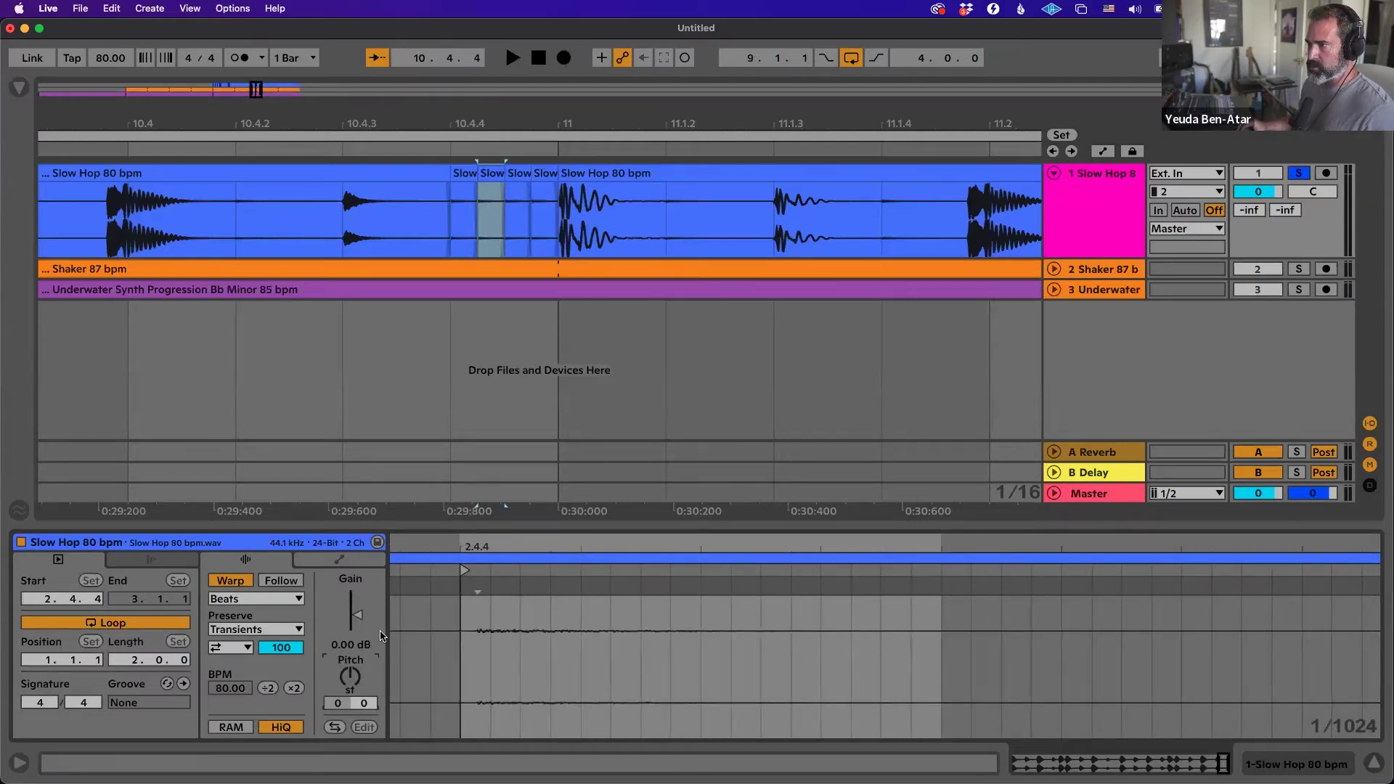
{"action": "key", "text": "Right"}
{"action": "left_click_drag", "start_coordinate": [350, 679], "coordinate": [351, 683]}
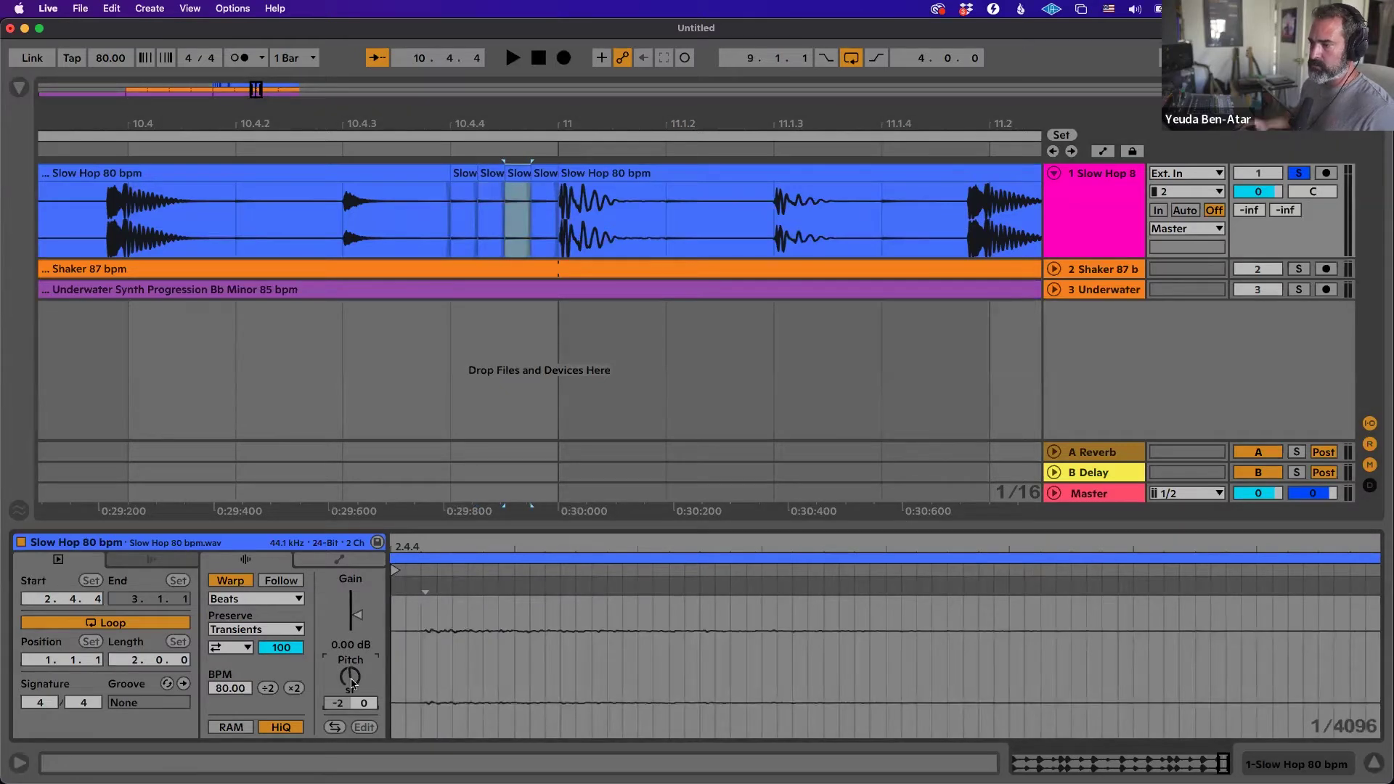
{"action": "key", "text": "Right"}
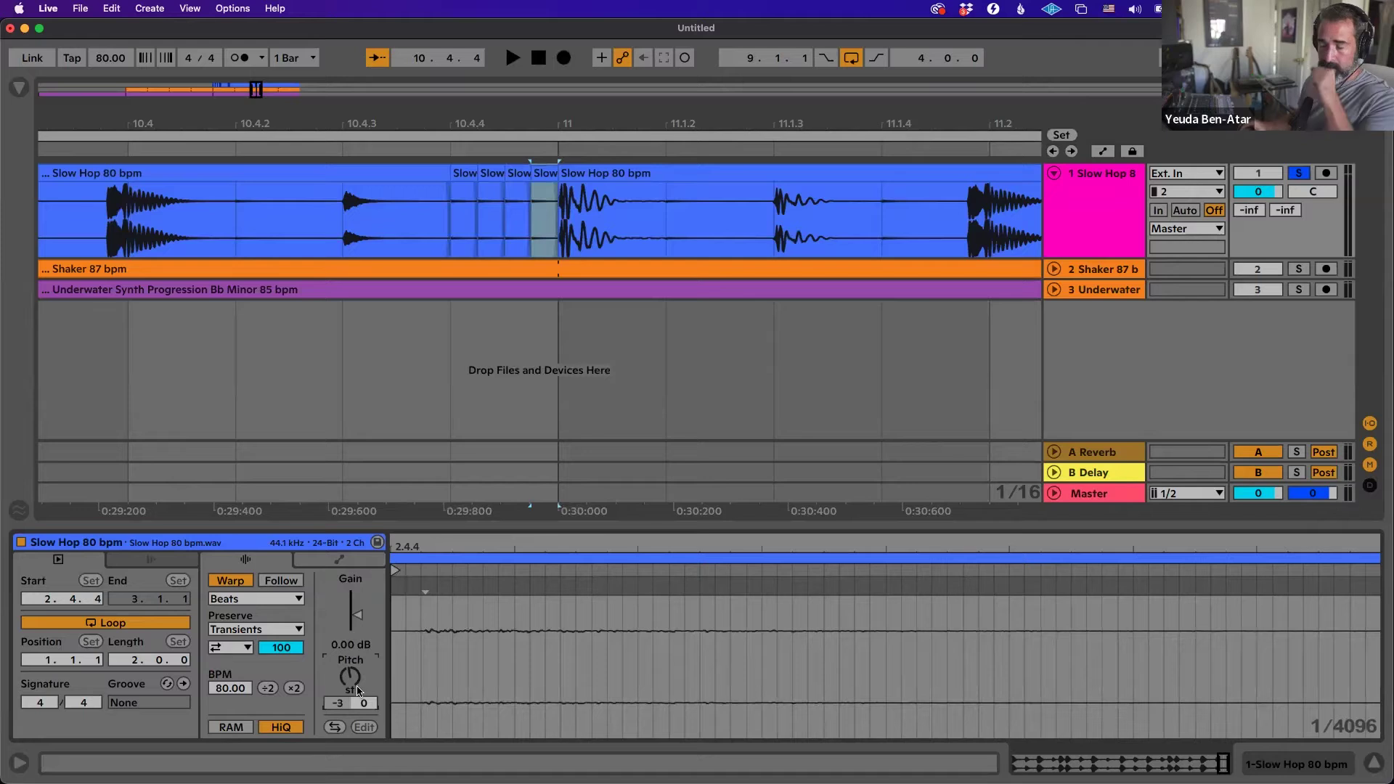
Play the pitched-down fill in the Slow Hop clip from 10.4.3.
{"action": "left_click", "coordinate": [435, 215]}
{"action": "left_click", "coordinate": [343, 211]}
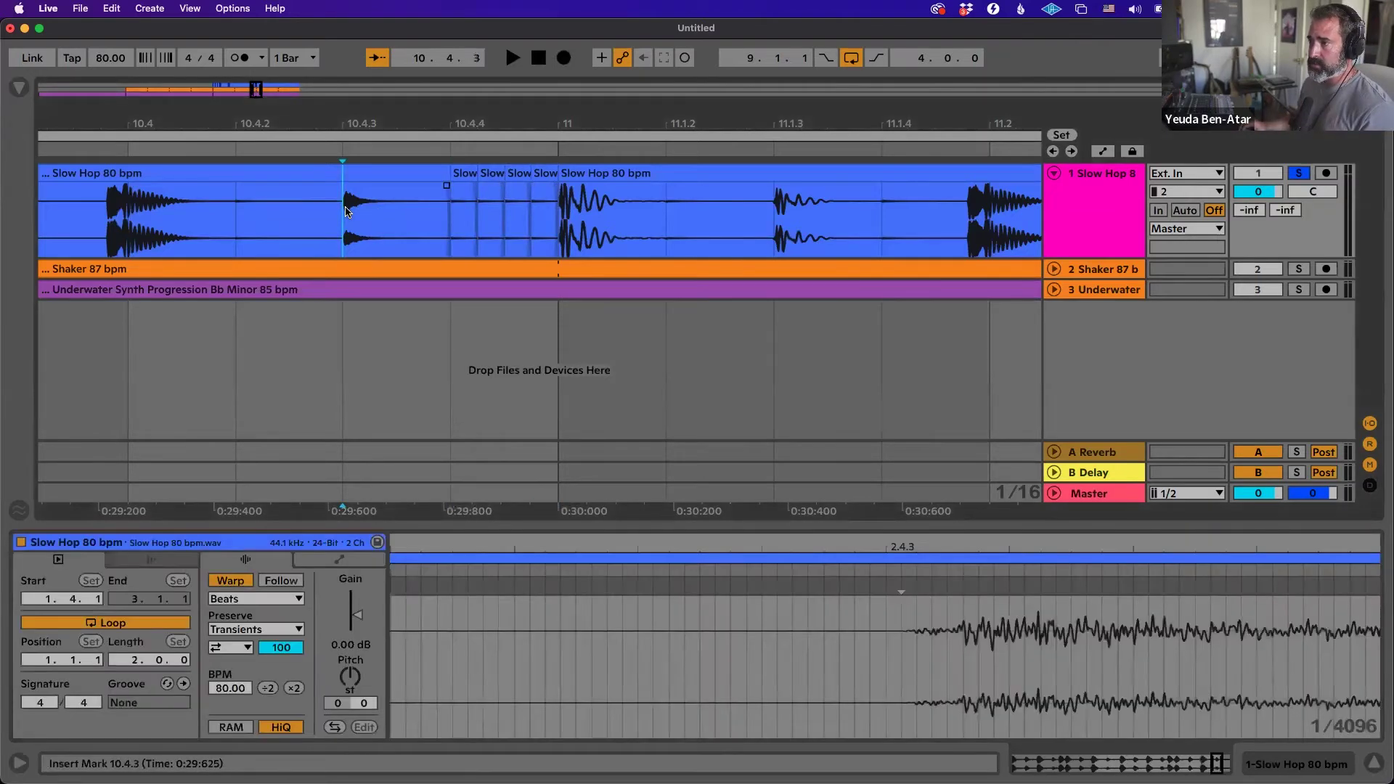
{"action": "key", "text": "space"}
{"action": "key", "text": "space"}
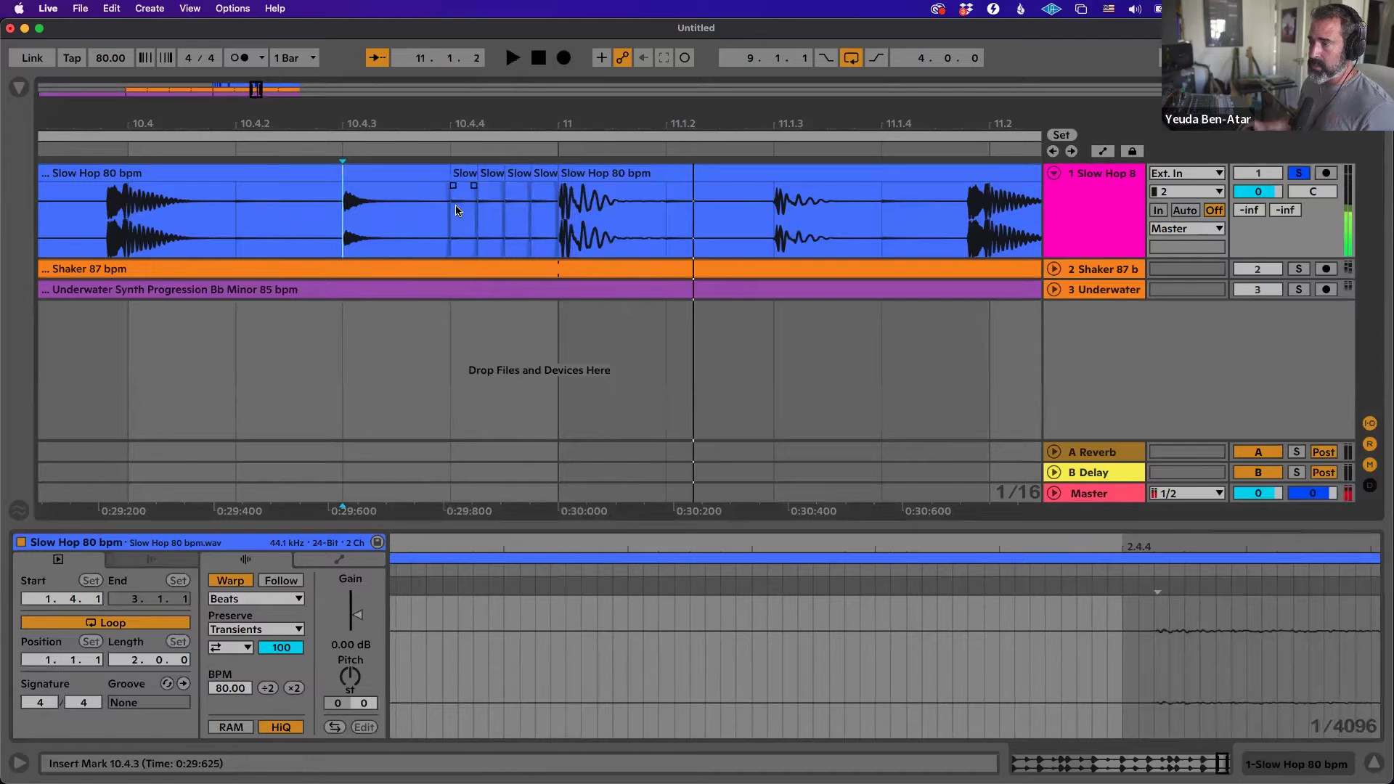
Adjust the fade at the end of the first short slice at 10.4.4.
{"action": "left_click", "coordinate": [451, 209]}
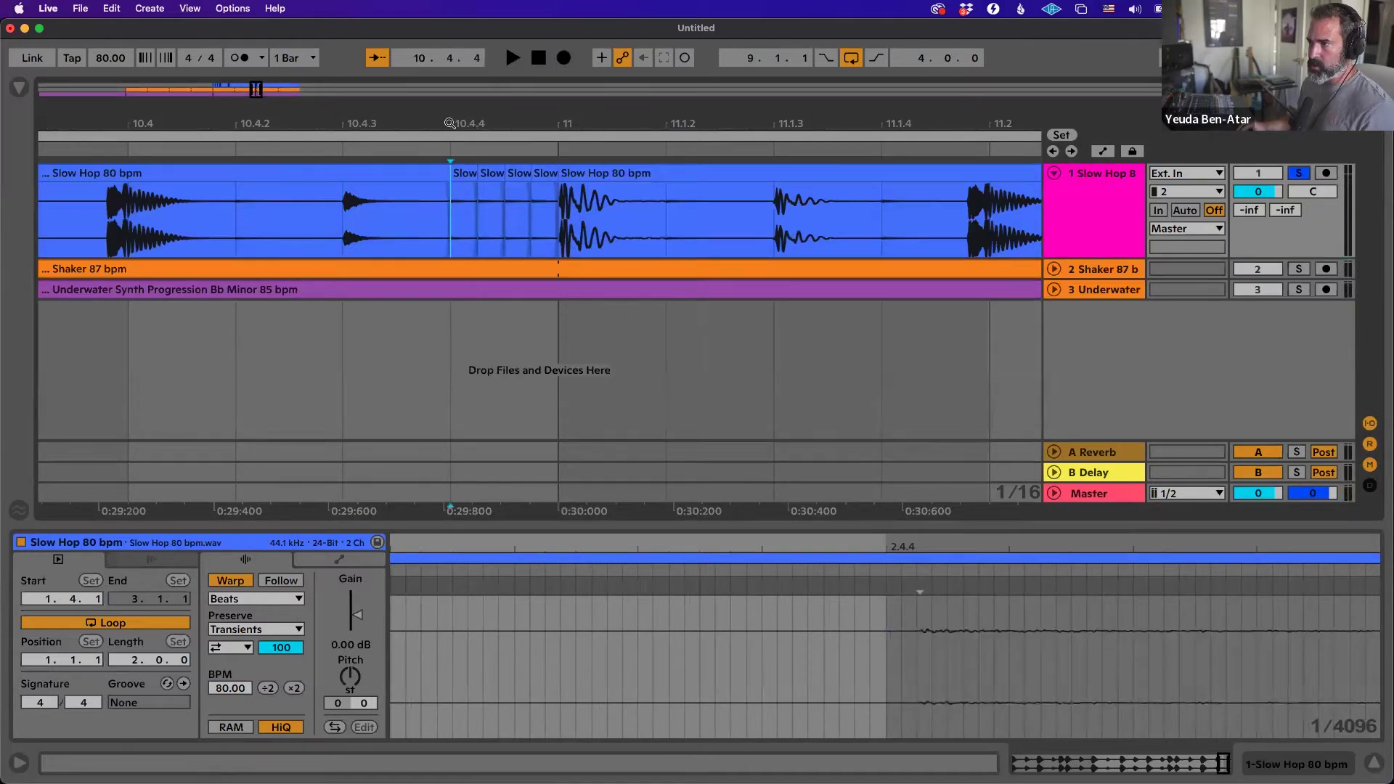
{"action": "key", "text": "plus"}
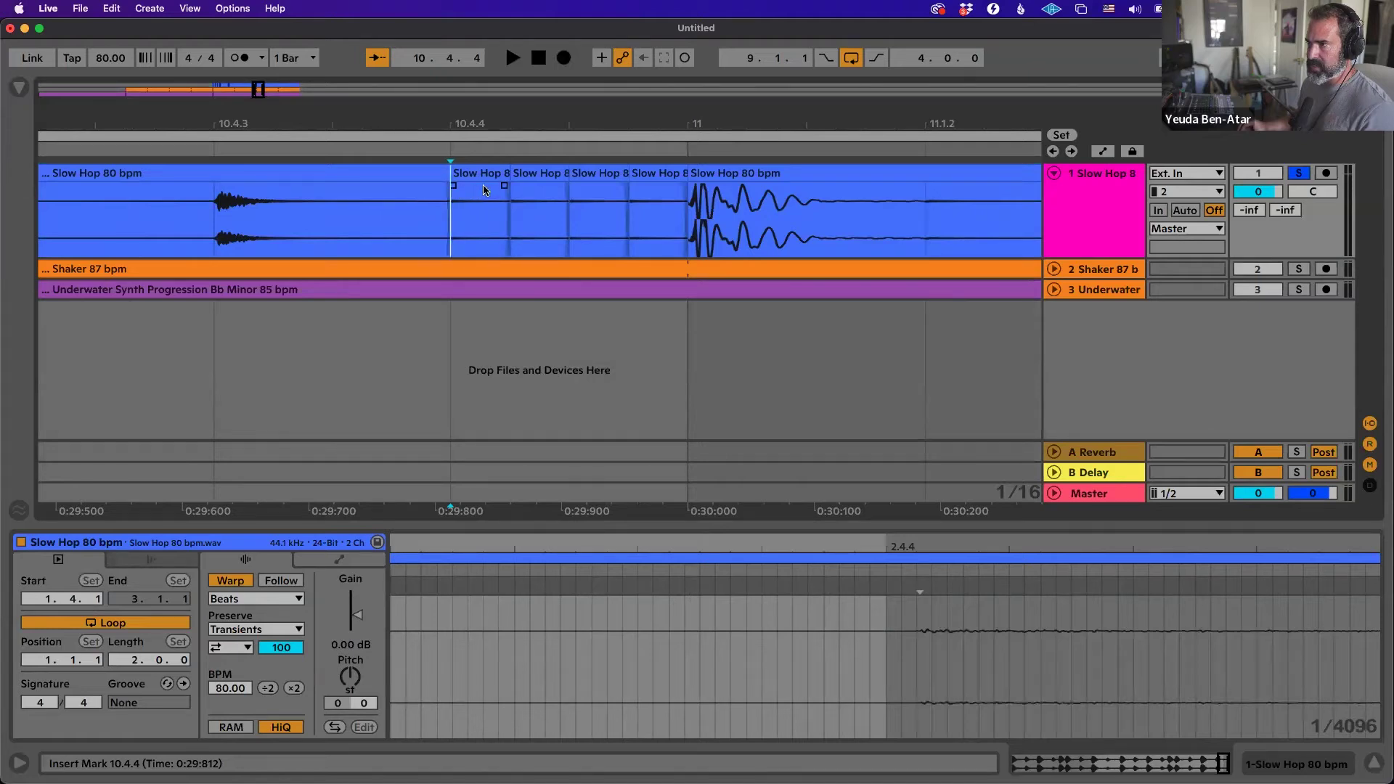
{"action": "left_click_drag", "start_coordinate": [505, 186], "coordinate": [452, 186]}
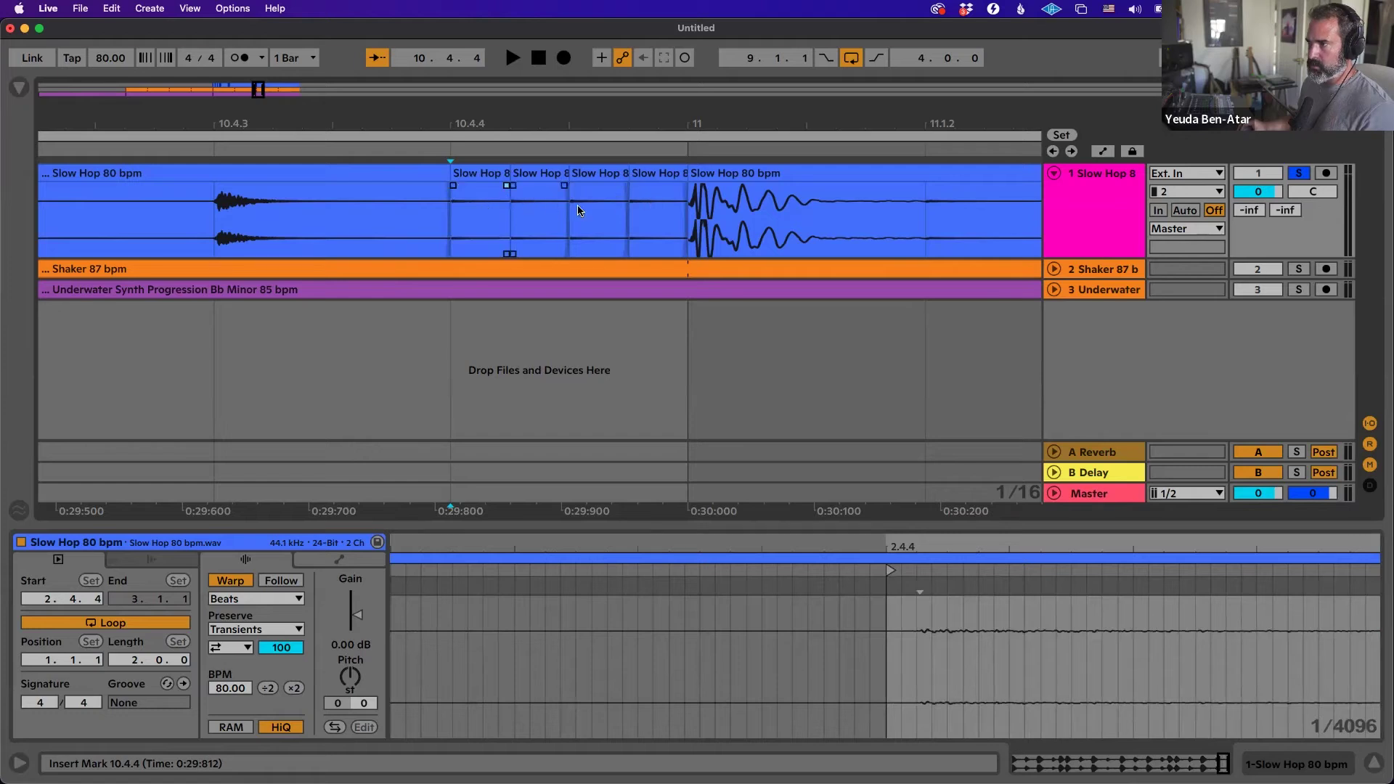
Review the pitch setting of each of the four short slices between 10.4.4 and 11.1.1.
{"action": "left_click", "coordinate": [617, 174]}
{"action": "left_click", "coordinate": [539, 174]}
{"action": "left_click", "coordinate": [480, 174]}
{"action": "left_click", "coordinate": [538, 174]}
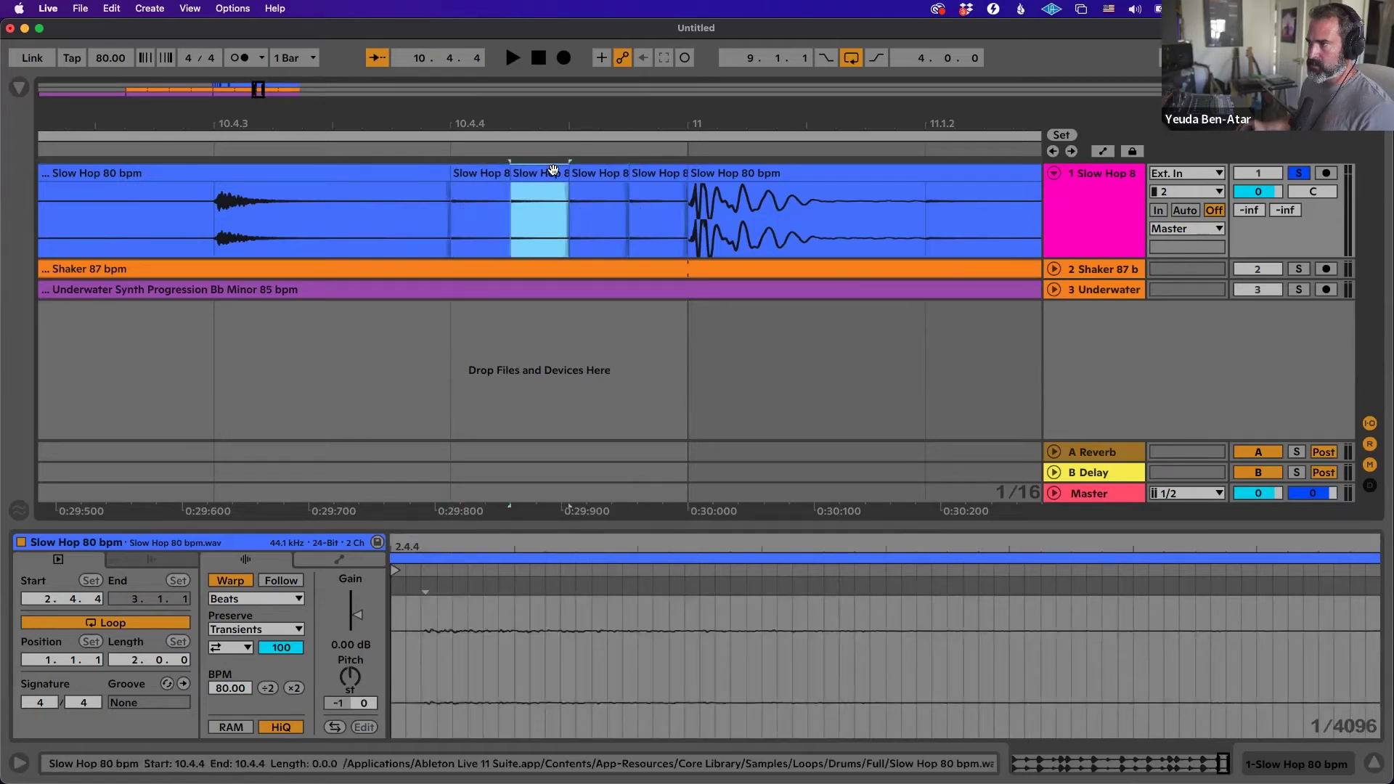
{"action": "left_click", "coordinate": [599, 174]}
{"action": "left_click", "coordinate": [658, 174]}
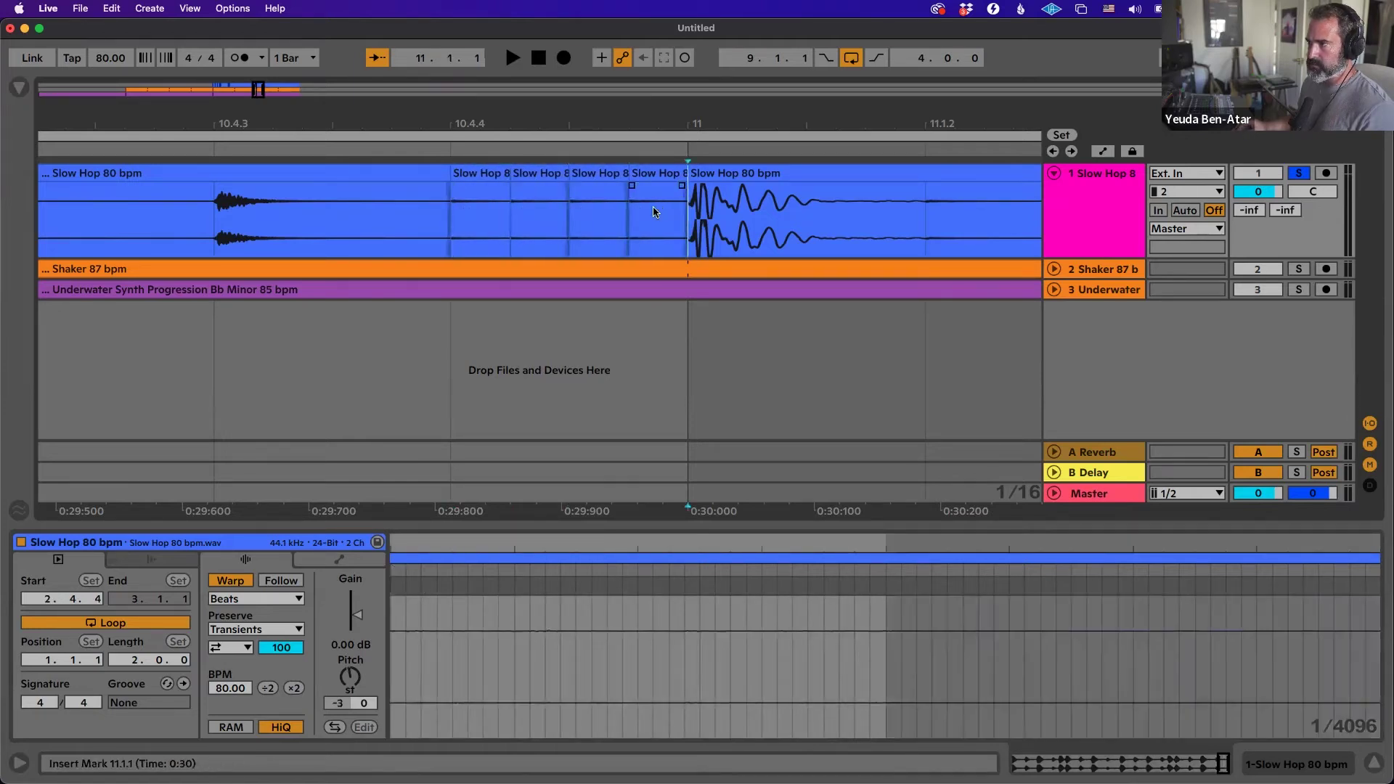
Consolidate the four short slices between 10.4.4 and 11.1.1 into a single clip.
{"action": "left_click", "coordinate": [468, 209], "text": "shift"}
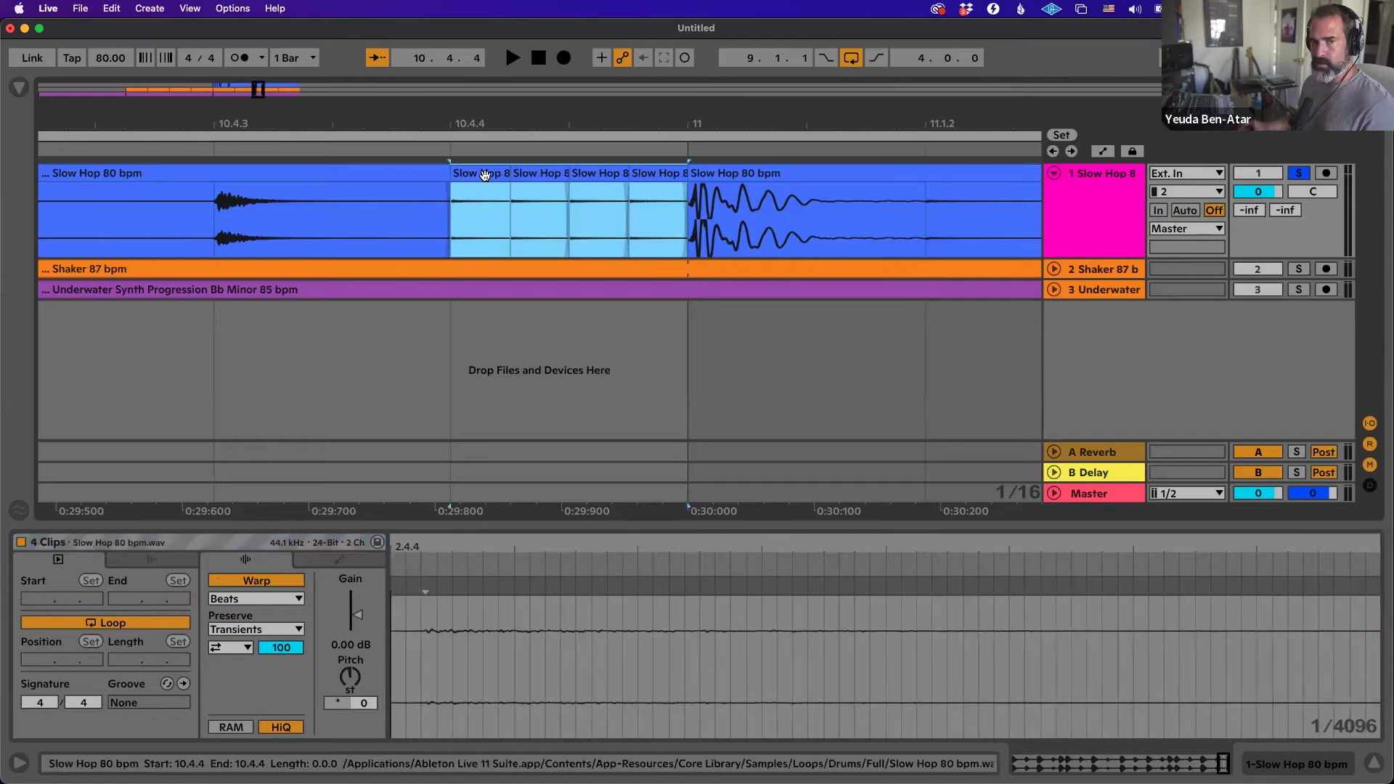
{"action": "right_click", "coordinate": [485, 179]}
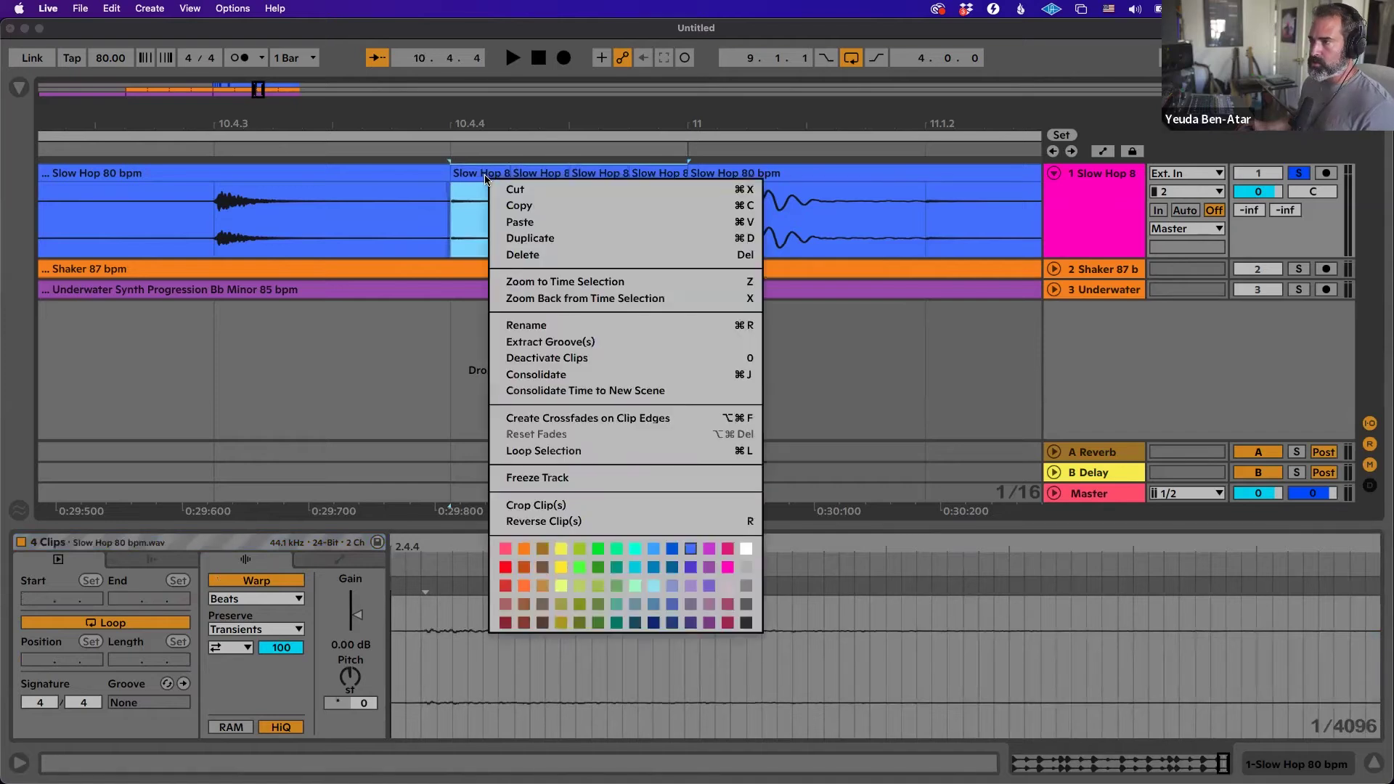
{"action": "left_click", "coordinate": [626, 376]}
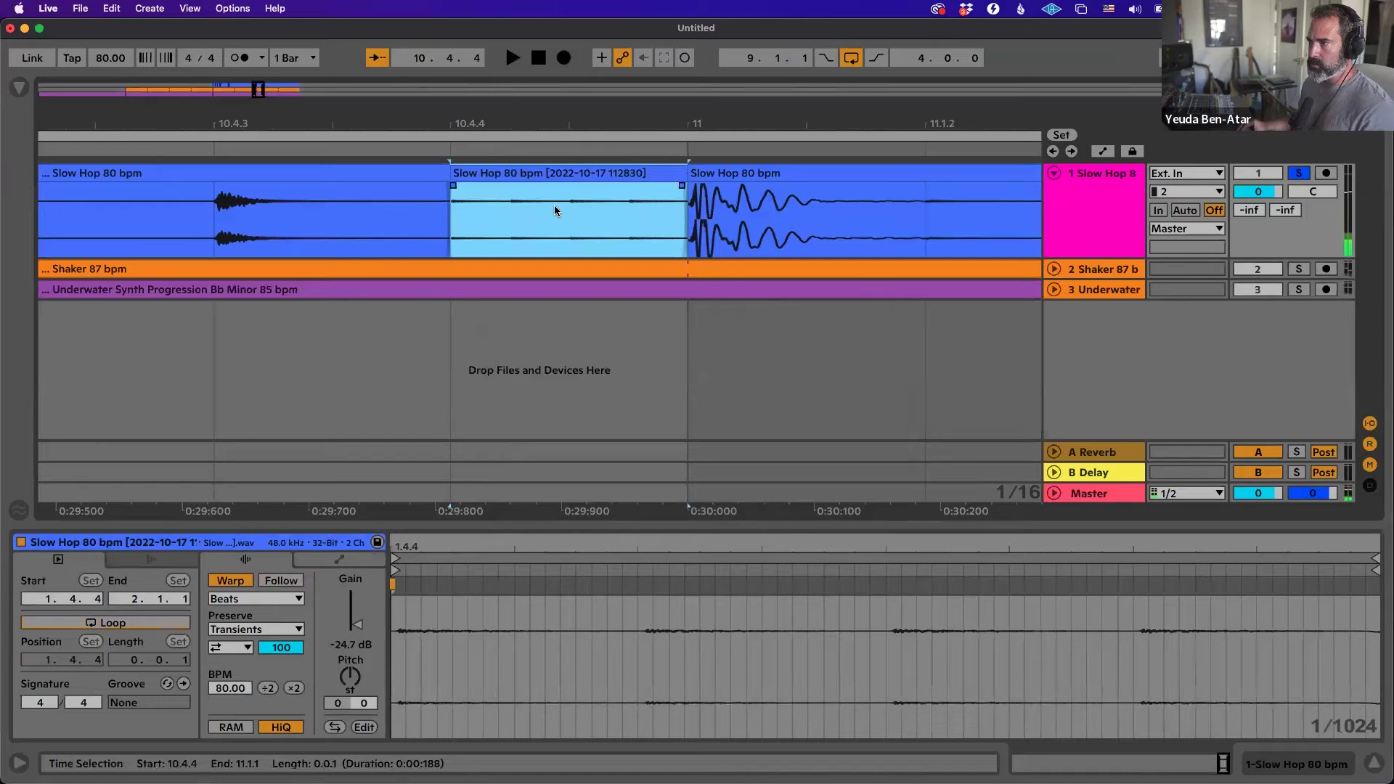
Try a fade-in across the whole consolidated clip at 10.4.4, and undo it.
{"action": "left_click", "coordinate": [555, 210]}
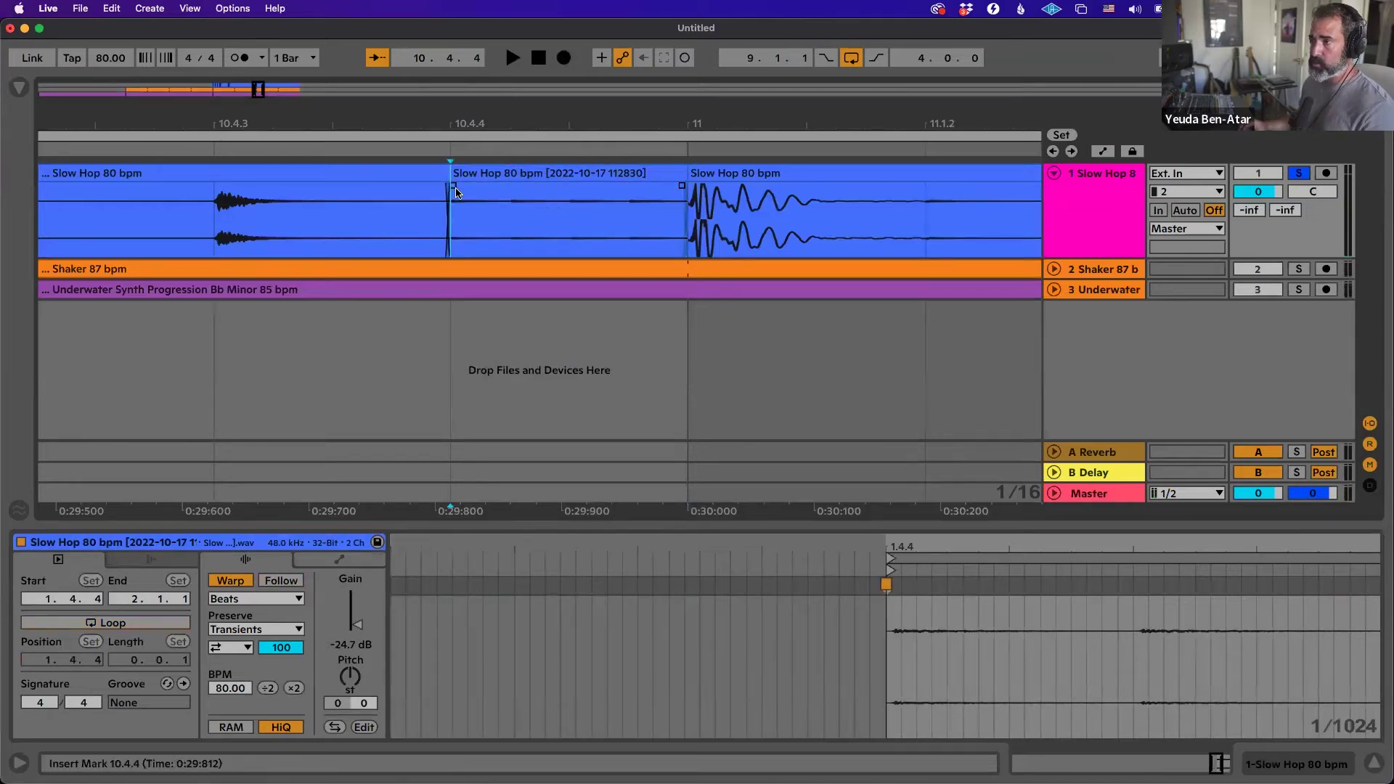
{"action": "left_click_drag", "start_coordinate": [453, 191], "coordinate": [703, 193]}
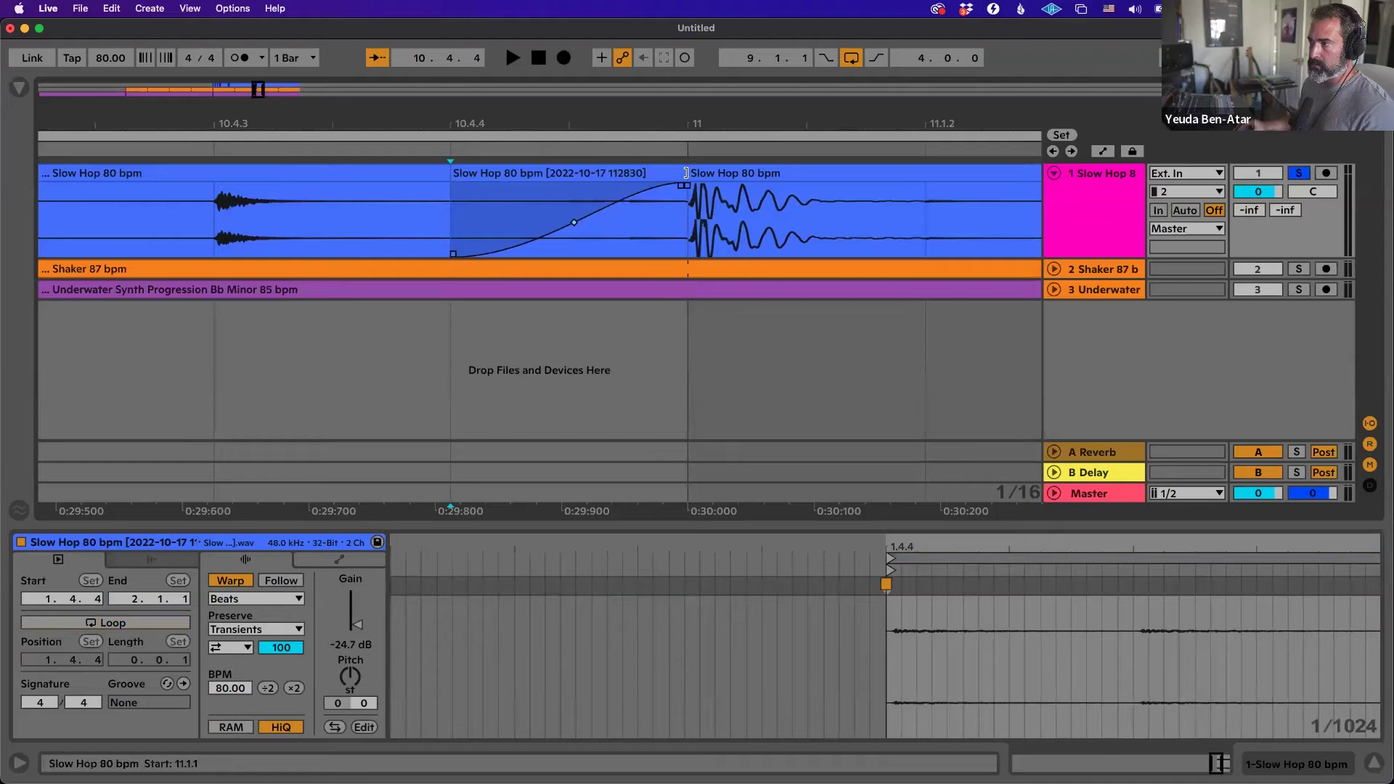
{"action": "key", "text": "super+z"}
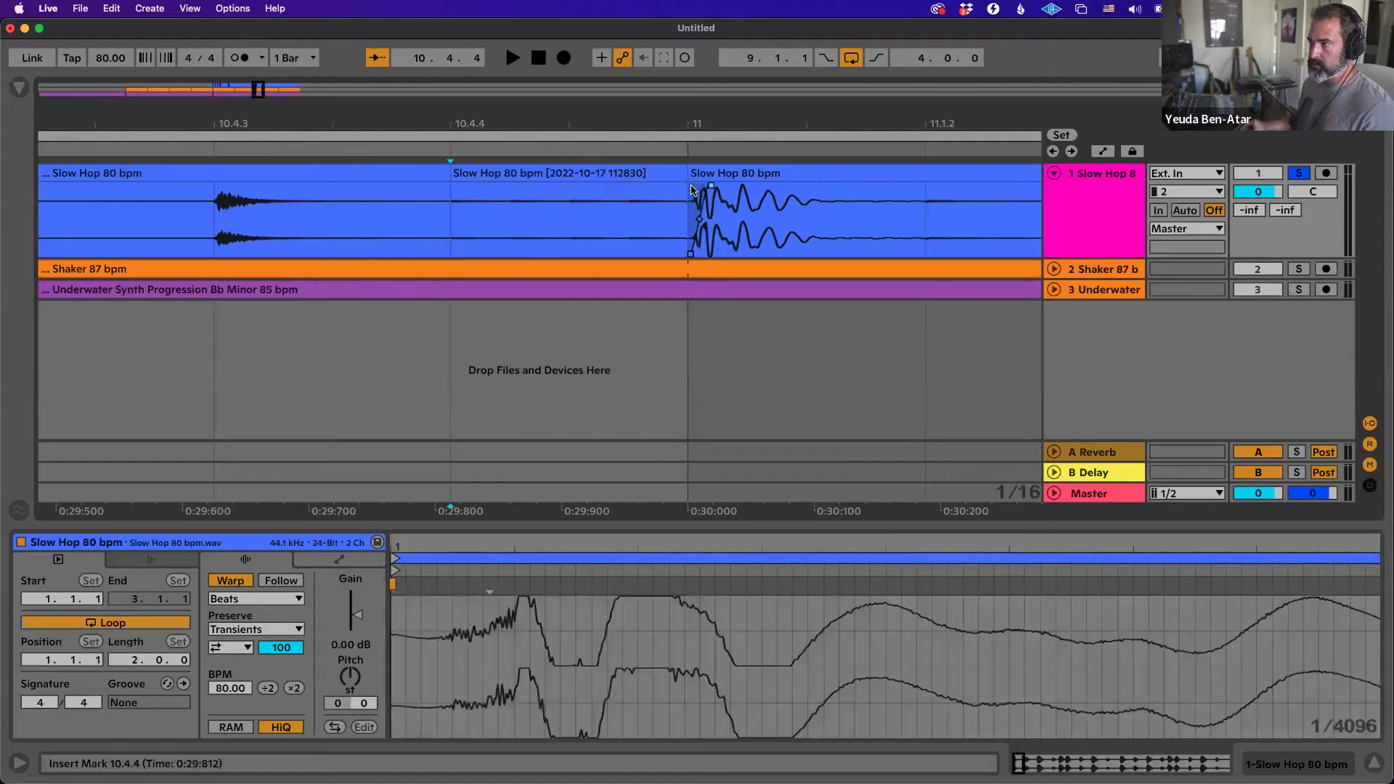
Add a fade-out across nearly the whole length of the consolidated clip at 10.4.4 and play the result.
{"action": "left_click_drag", "start_coordinate": [681, 186], "coordinate": [467, 187]}
{"action": "left_click", "coordinate": [466, 187]}
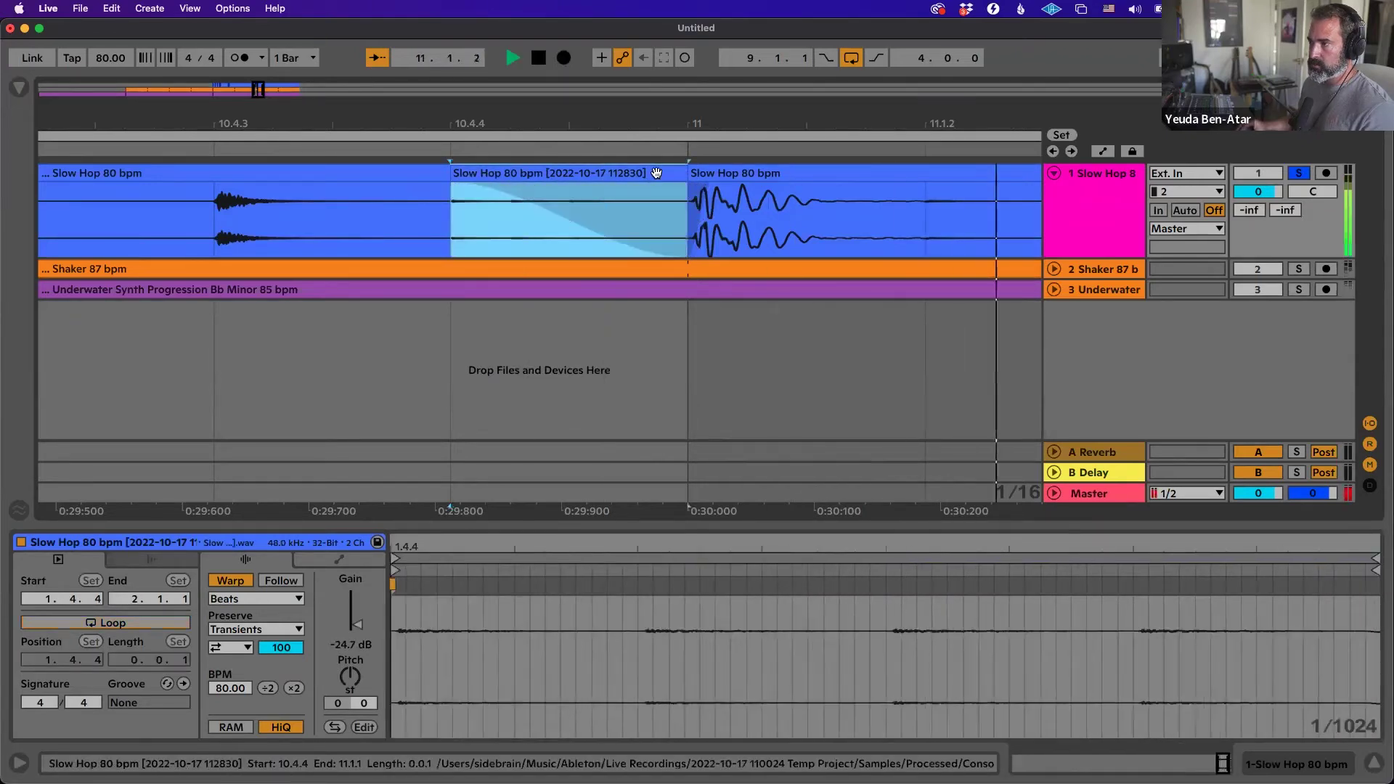
{"action": "key", "text": "minus"}
{"action": "key", "text": "space"}
{"action": "key", "text": "minus"}
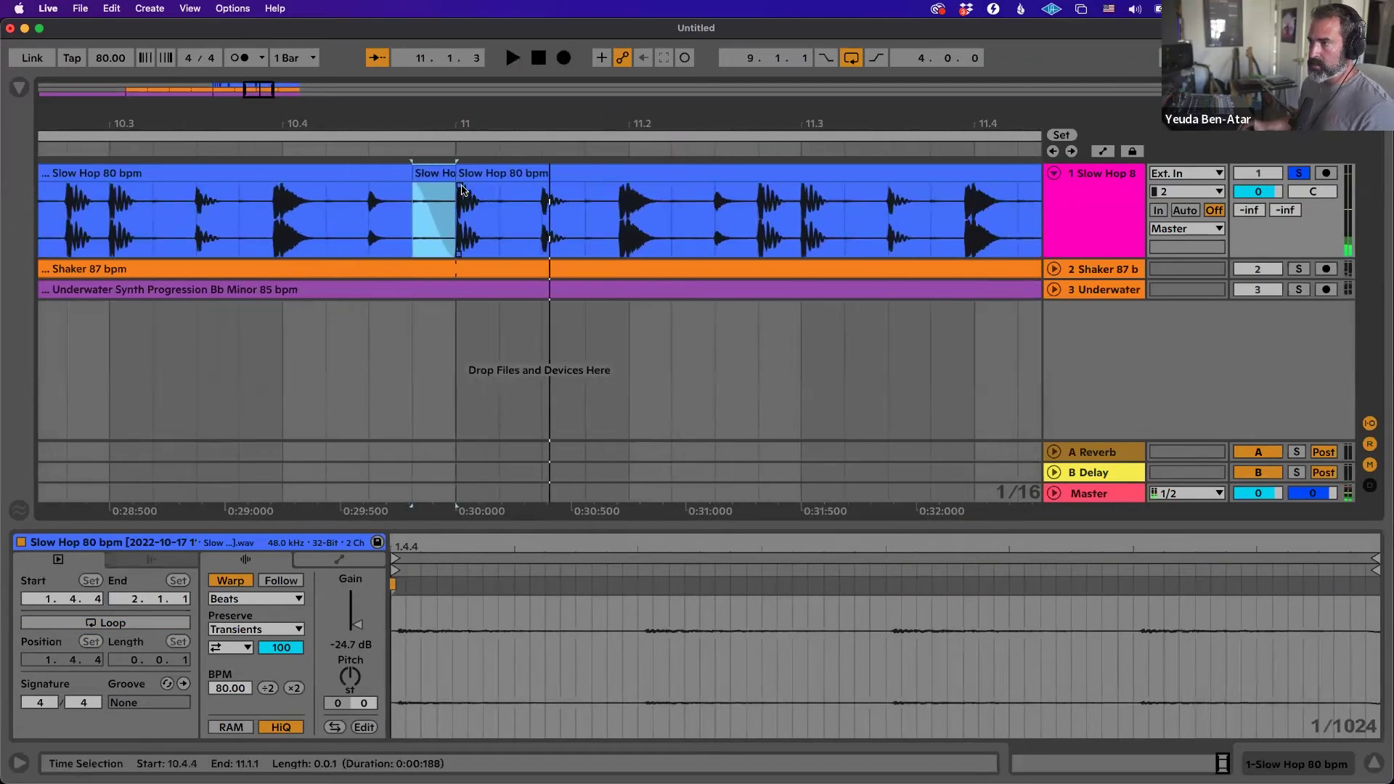
Copy the 1/16-note snare hit at 11.2.1 in the Slow Hop clip to 11.2.2 as its own slice.
{"action": "left_click", "coordinate": [668, 209]}
{"action": "key", "text": "space"}
{"action": "left_click", "coordinate": [667, 210]}
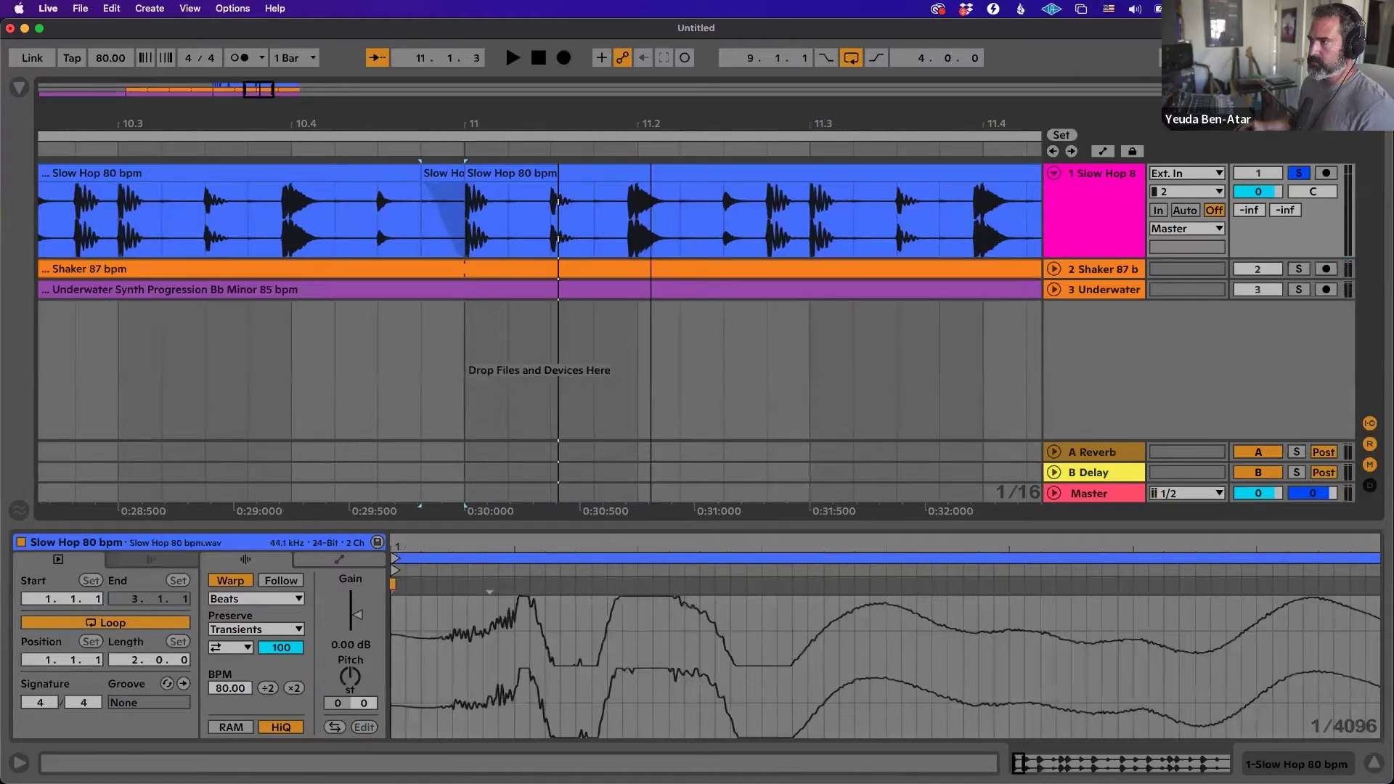
{"action": "key", "text": "plus"}
{"action": "key", "text": "super+e"}
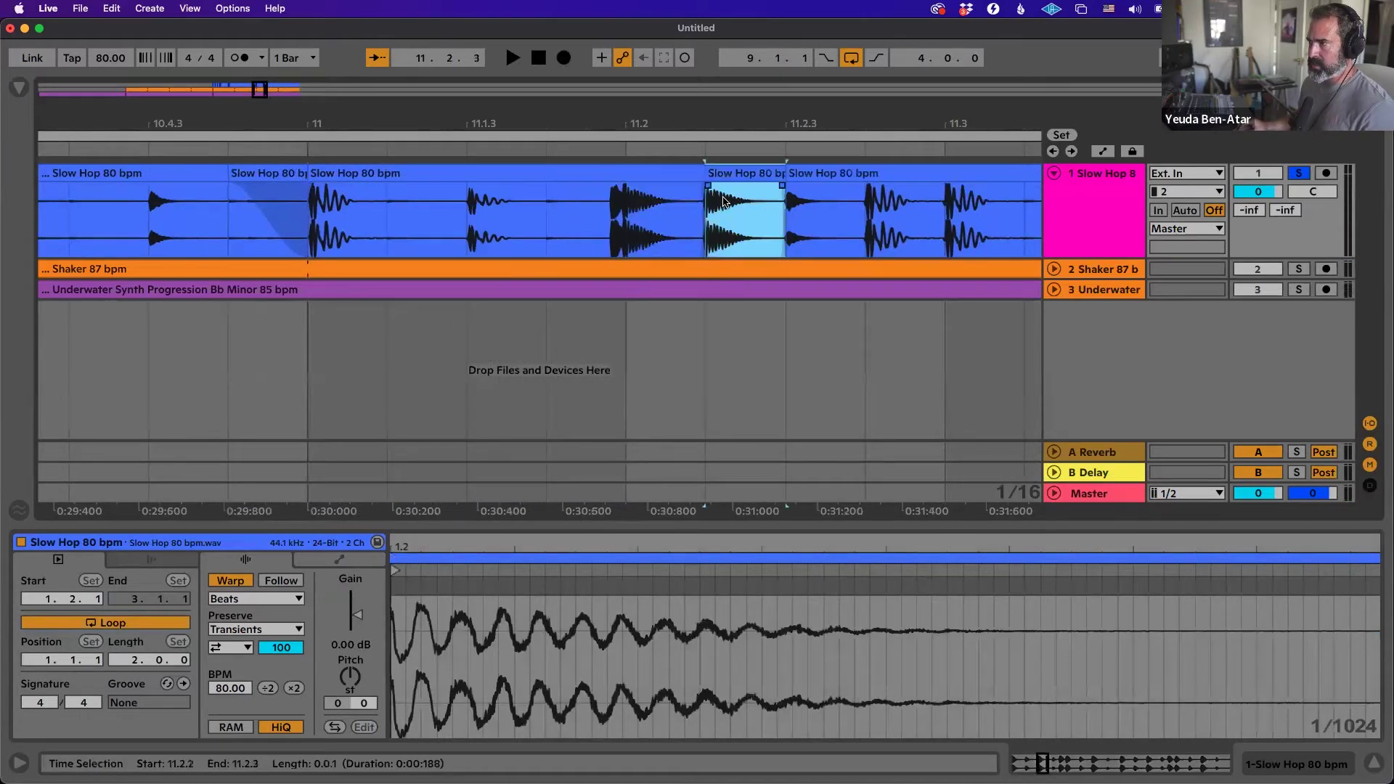
Move the copied snare hit a 1/32 note earlier on a 1/32 grid and set its gain to -12.1 dB.
{"action": "left_click", "coordinate": [704, 172]}
{"action": "left_click_drag", "start_coordinate": [704, 172], "coordinate": [672, 173]}
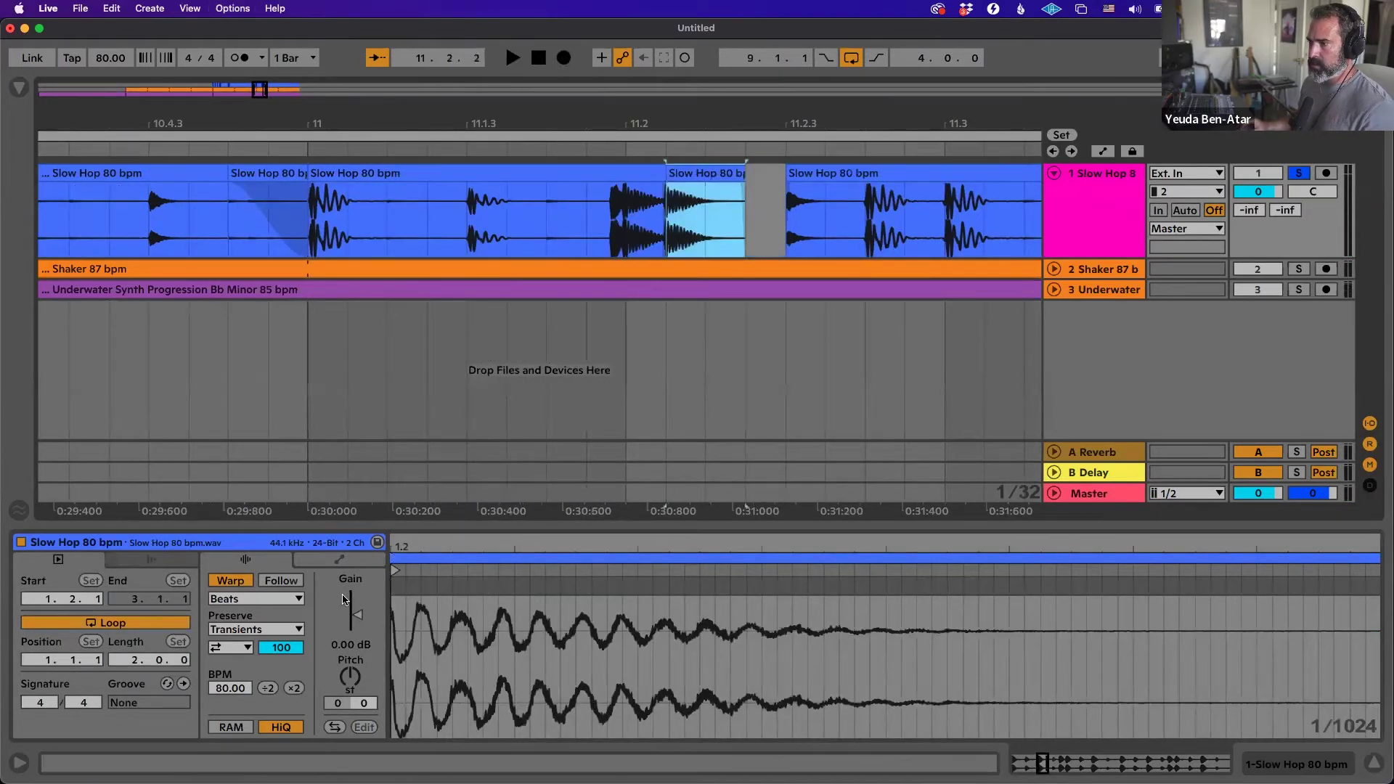
{"action": "left_click", "coordinate": [365, 619]}
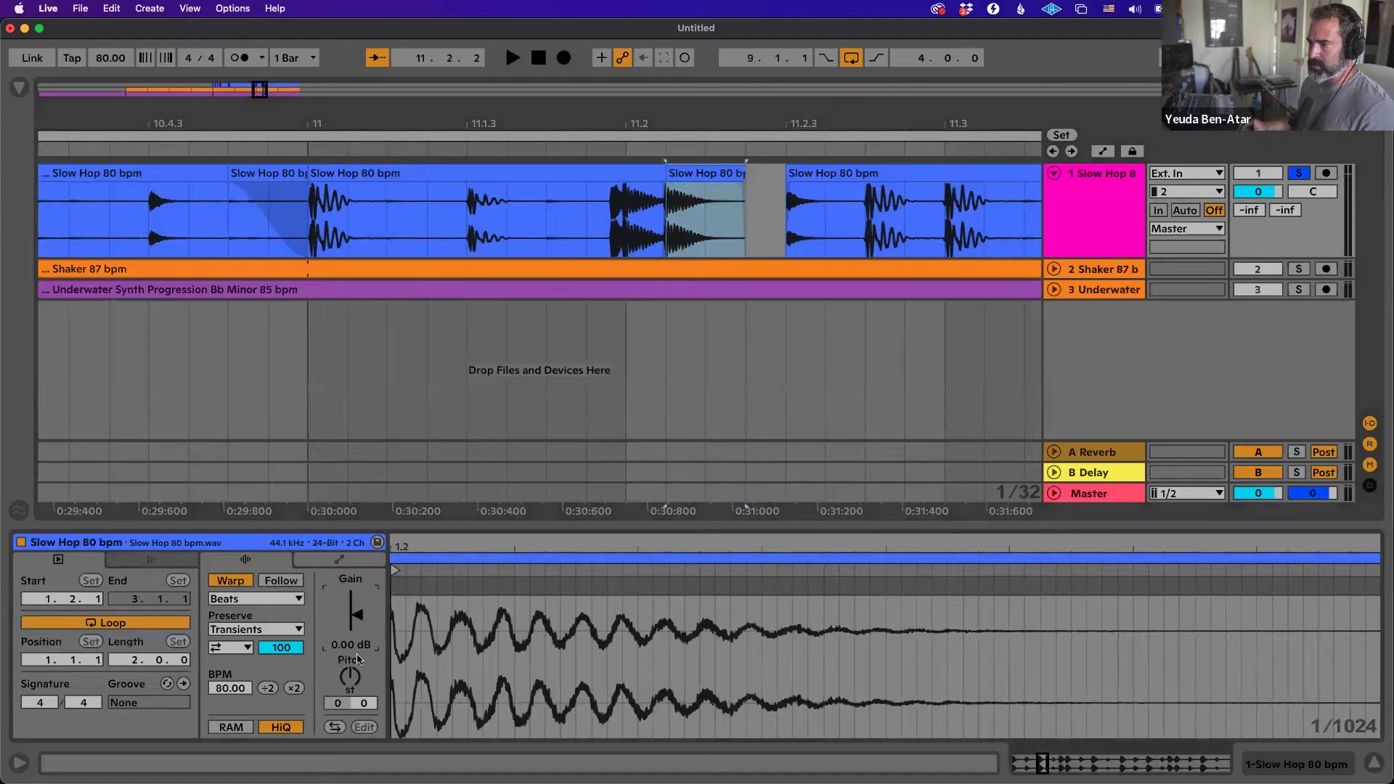
{"action": "left_click_drag", "start_coordinate": [356, 624], "coordinate": [356, 665]}
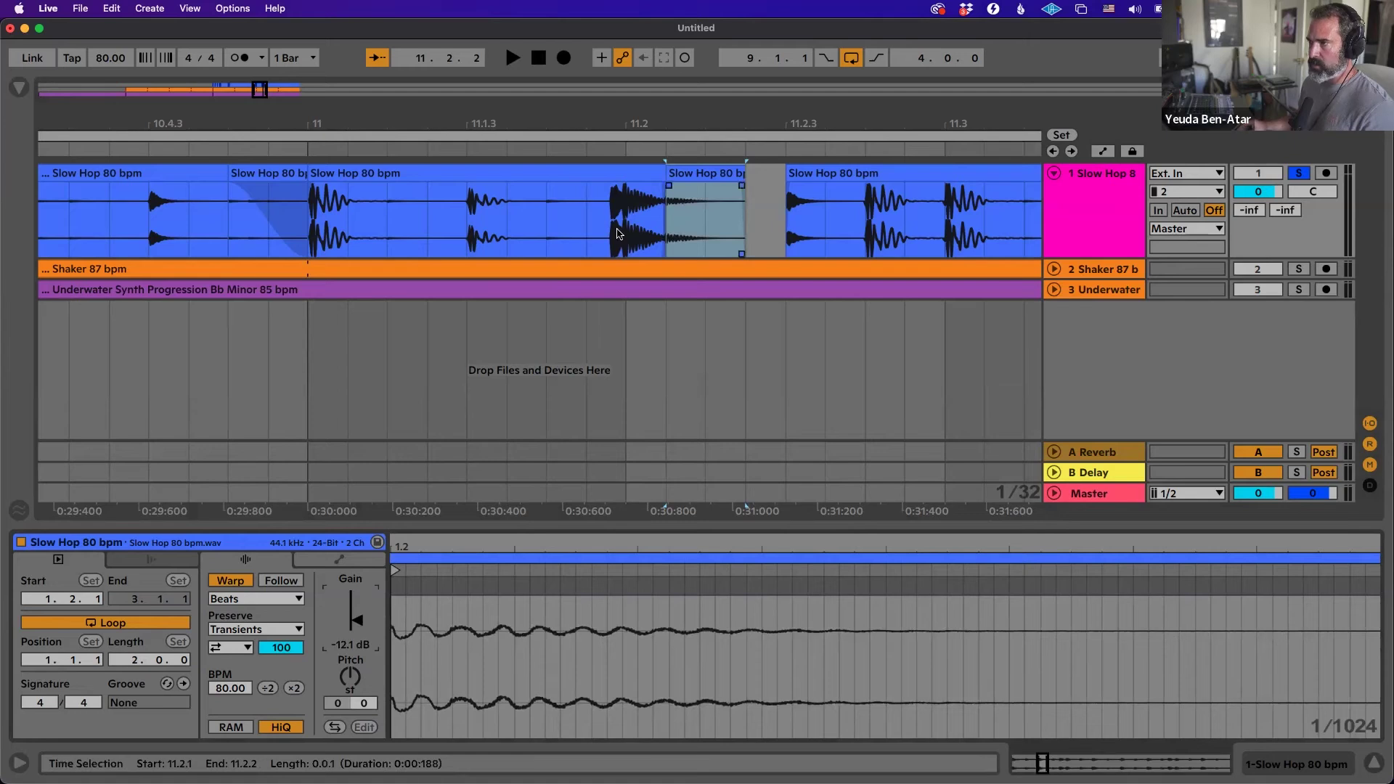
Shift the quiet snare slice into the second half of 11.2.2, extend the preceding clip up to it, and play the fill.
{"action": "left_click", "coordinate": [327, 221]}
{"action": "key", "text": "space"}
{"action": "key", "text": "space"}
{"action": "left_click_drag", "start_coordinate": [667, 217], "coordinate": [740, 218]}
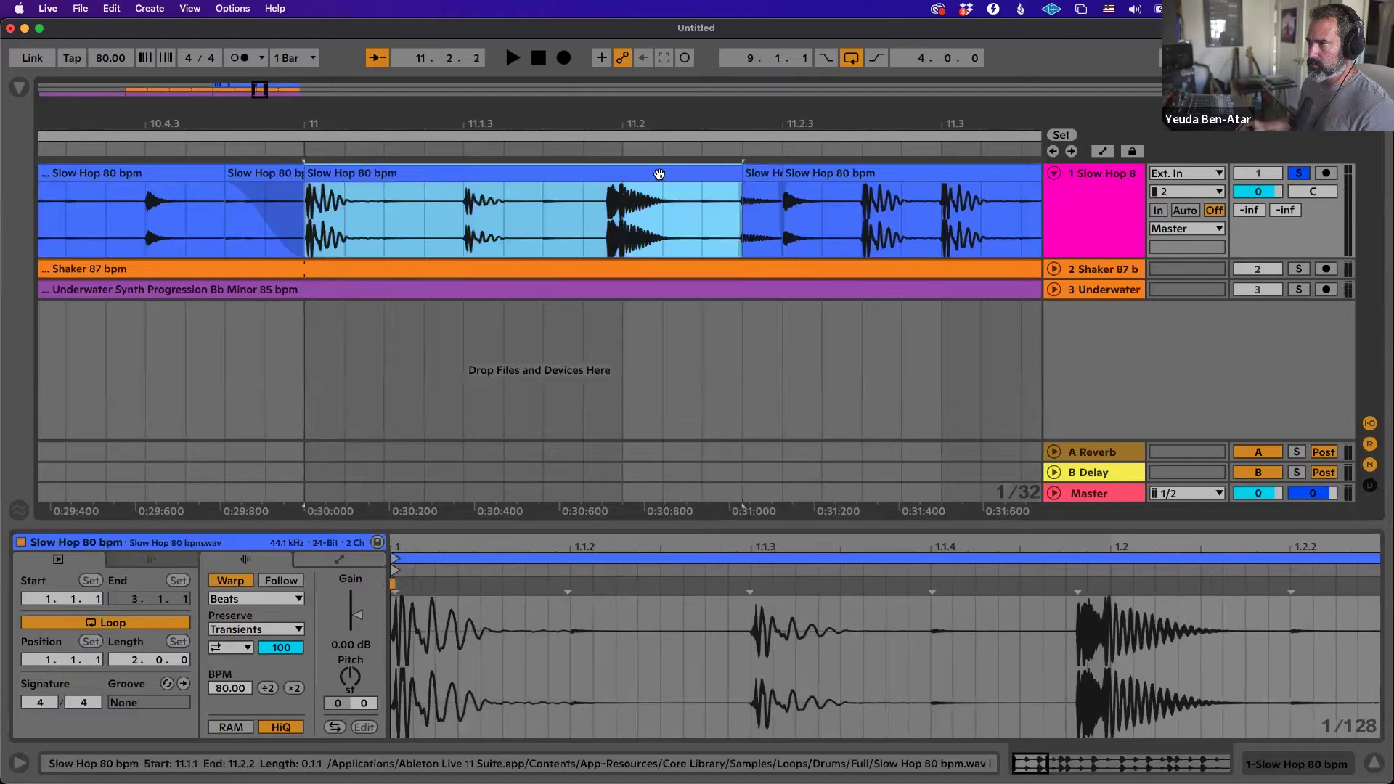
{"action": "key", "text": "space"}
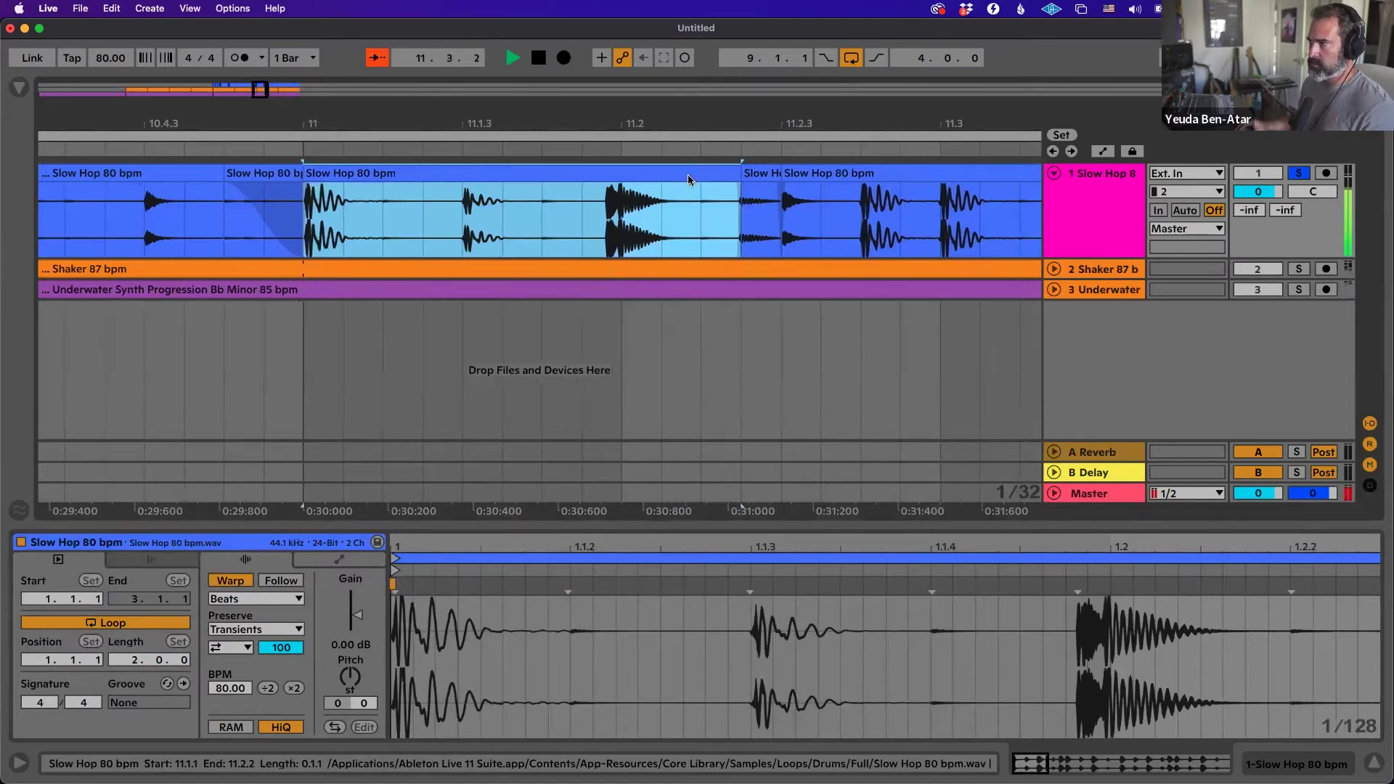
{"action": "key", "text": "minus"}
{"action": "key", "text": "space"}
Place a copy of the quiet snare slice right after the 11.2.3 hit and play the pattern from 11.1.4.
{"action": "left_click", "coordinate": [676, 180]}
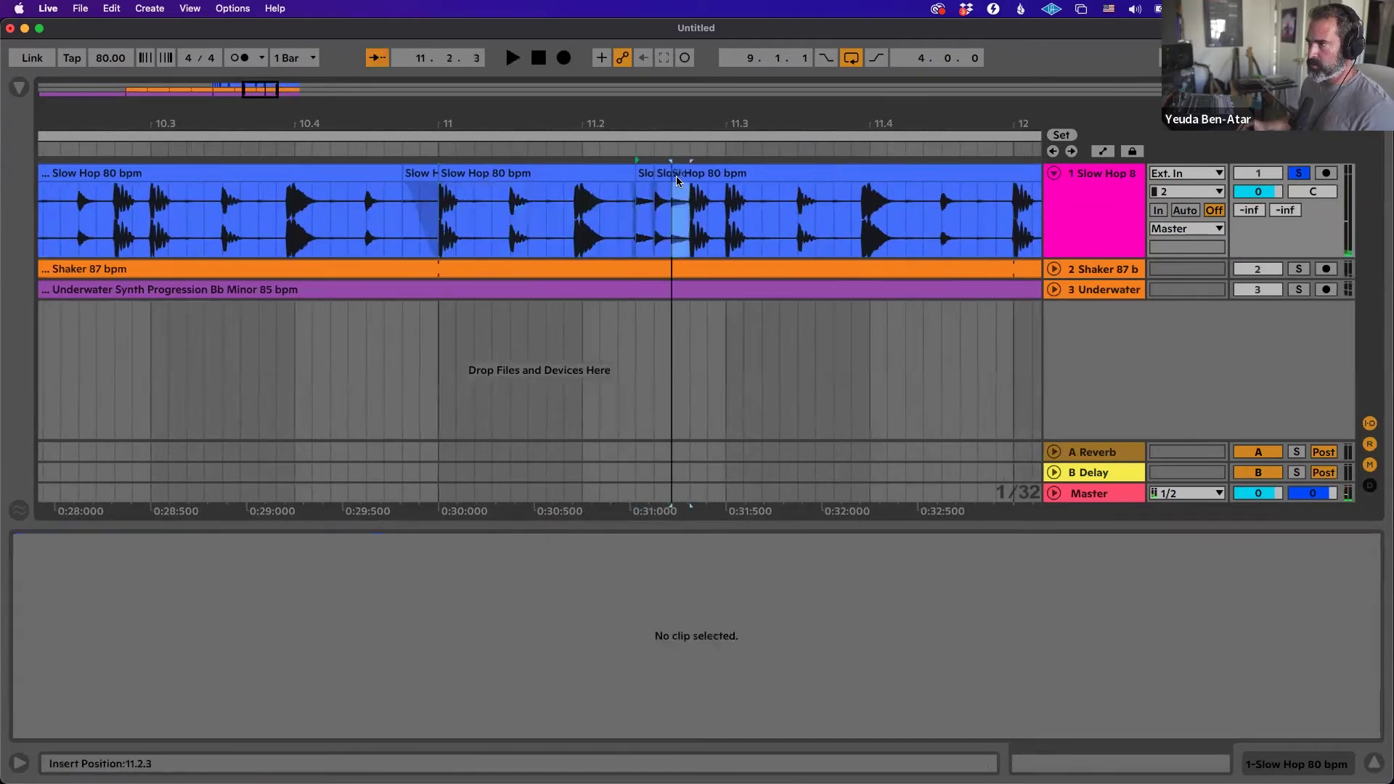
{"action": "left_click", "coordinate": [662, 173]}
{"action": "key", "text": "space"}
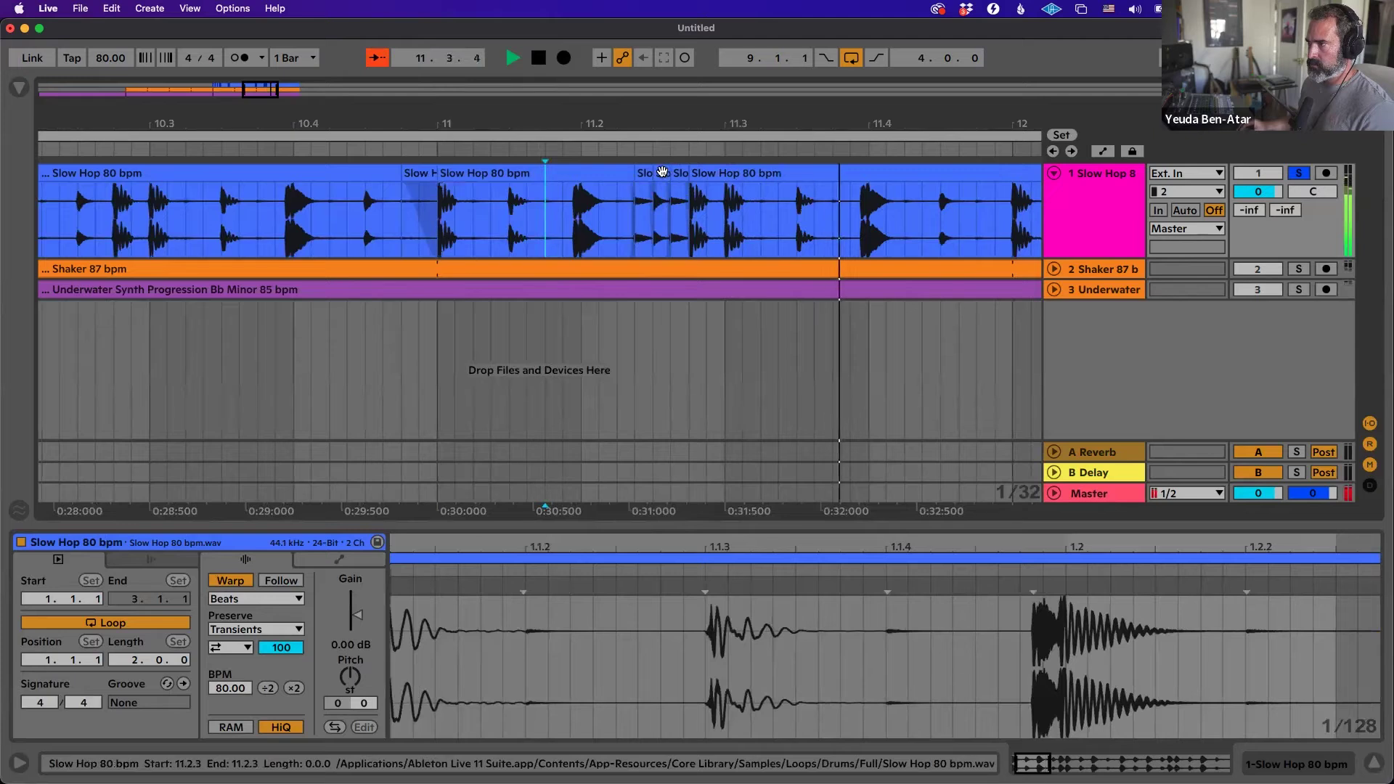
{"action": "key", "text": "space"}
{"action": "key", "text": "minus"}
{"action": "key", "text": "minus"}
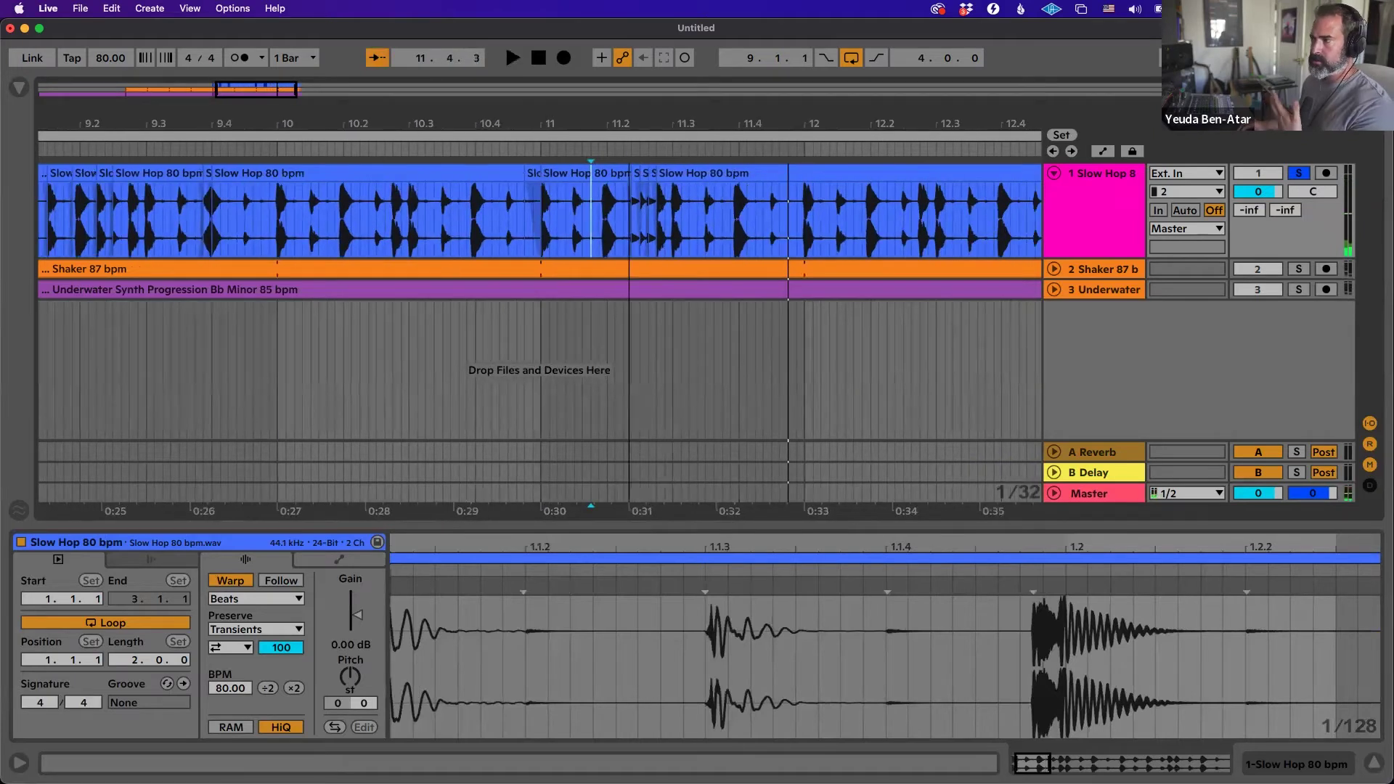
Split the drum hit at 12.4 in the Slow Hop clip into its own slice ending at 12.4.2.
{"action": "key", "text": "plus"}
{"action": "key", "text": "plus"}
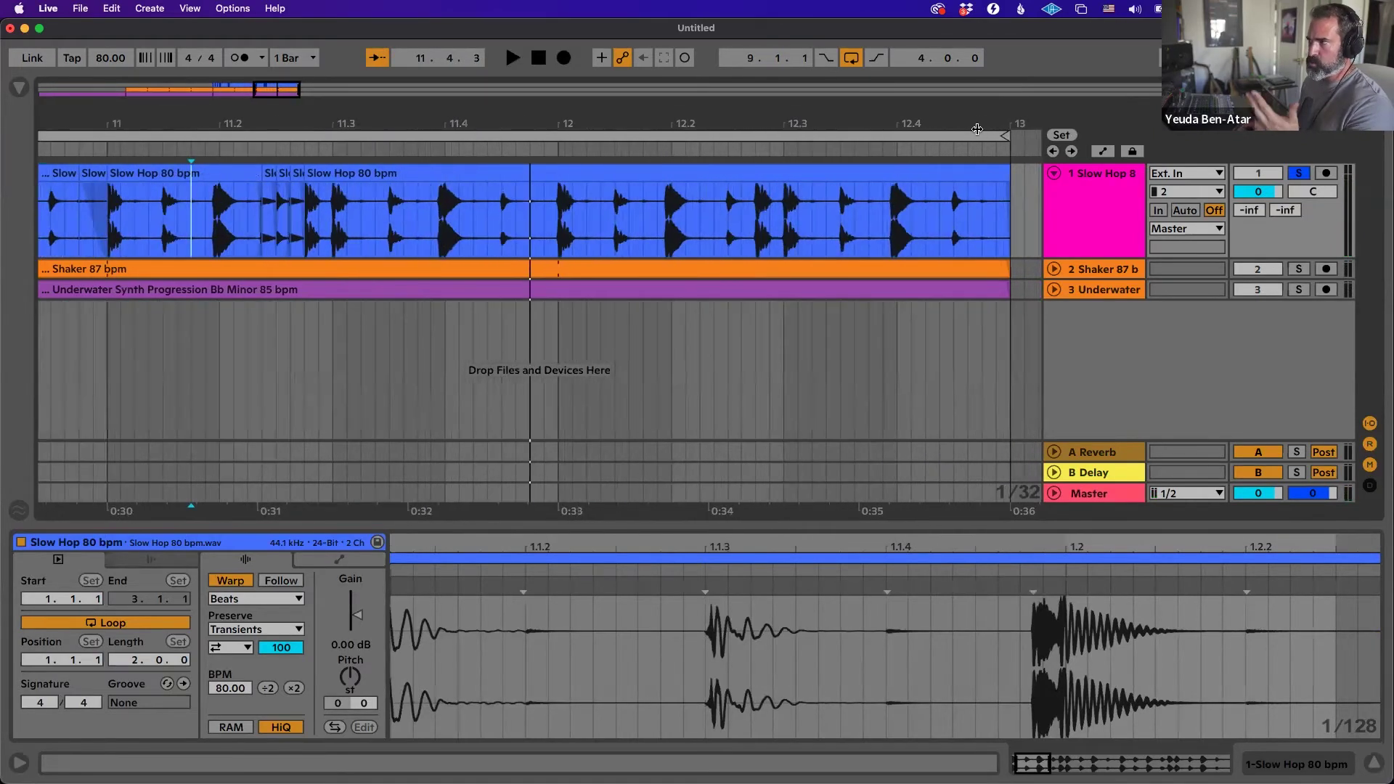
{"action": "left_click_drag", "start_coordinate": [883, 214], "coordinate": [925, 214]}
{"action": "key", "text": "super+e"}
{"action": "left_click", "coordinate": [878, 212]}
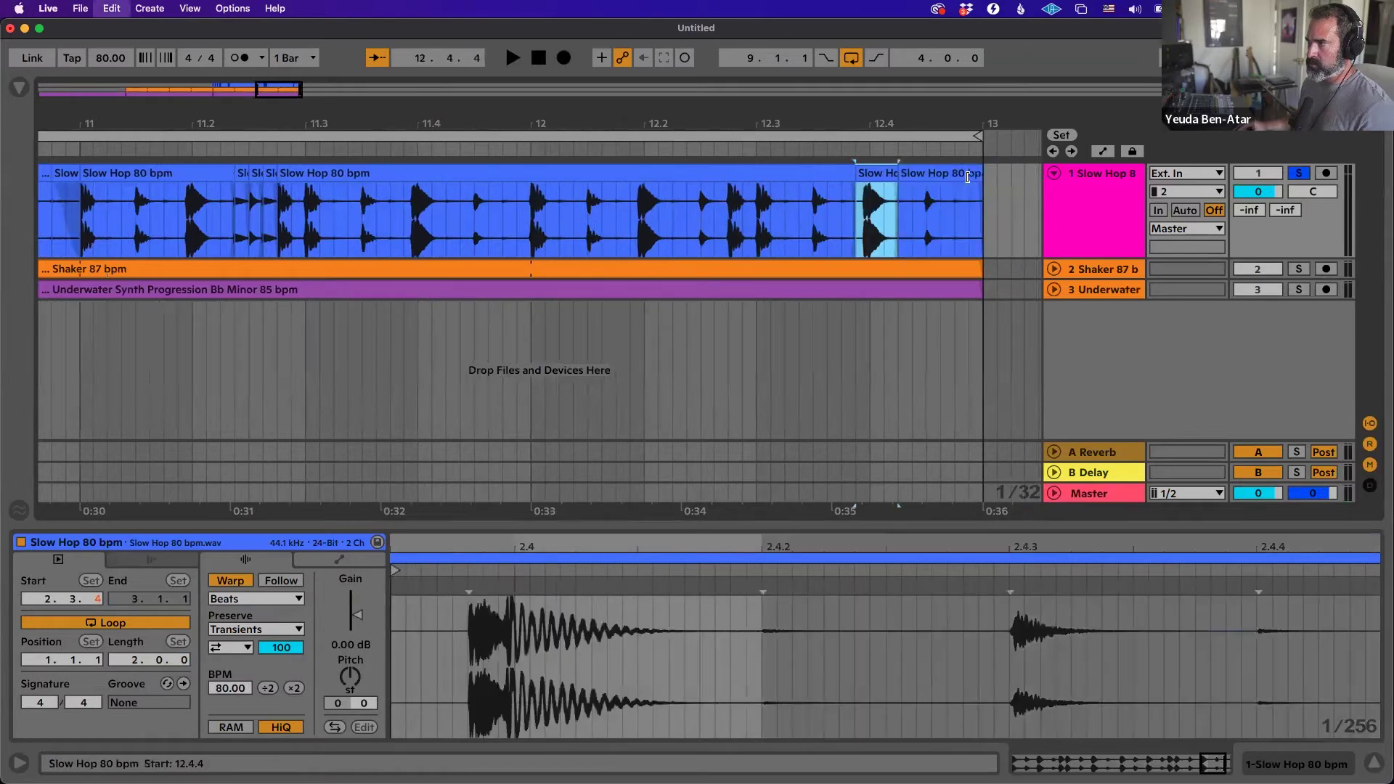
{"action": "mouse_move", "coordinate": [923, 172]}
{"action": "left_mouse_down"}
{"action": "mouse_move", "coordinate": [1002, 173]}
{"action": "mouse_move", "coordinate": [894, 178]}
{"action": "mouse_move", "coordinate": [885, 200]}
{"action": "mouse_move", "coordinate": [1087, 209]}
{"action": "mouse_move", "coordinate": [834, 211]}
{"action": "left_mouse_up"}
{"action": "mouse_move", "coordinate": [698, 125]}
{"action": "left_mouse_down"}
{"action": "mouse_move", "coordinate": [698, 87]}
{"action": "mouse_move", "coordinate": [637, 124]}
{"action": "left_mouse_up"}
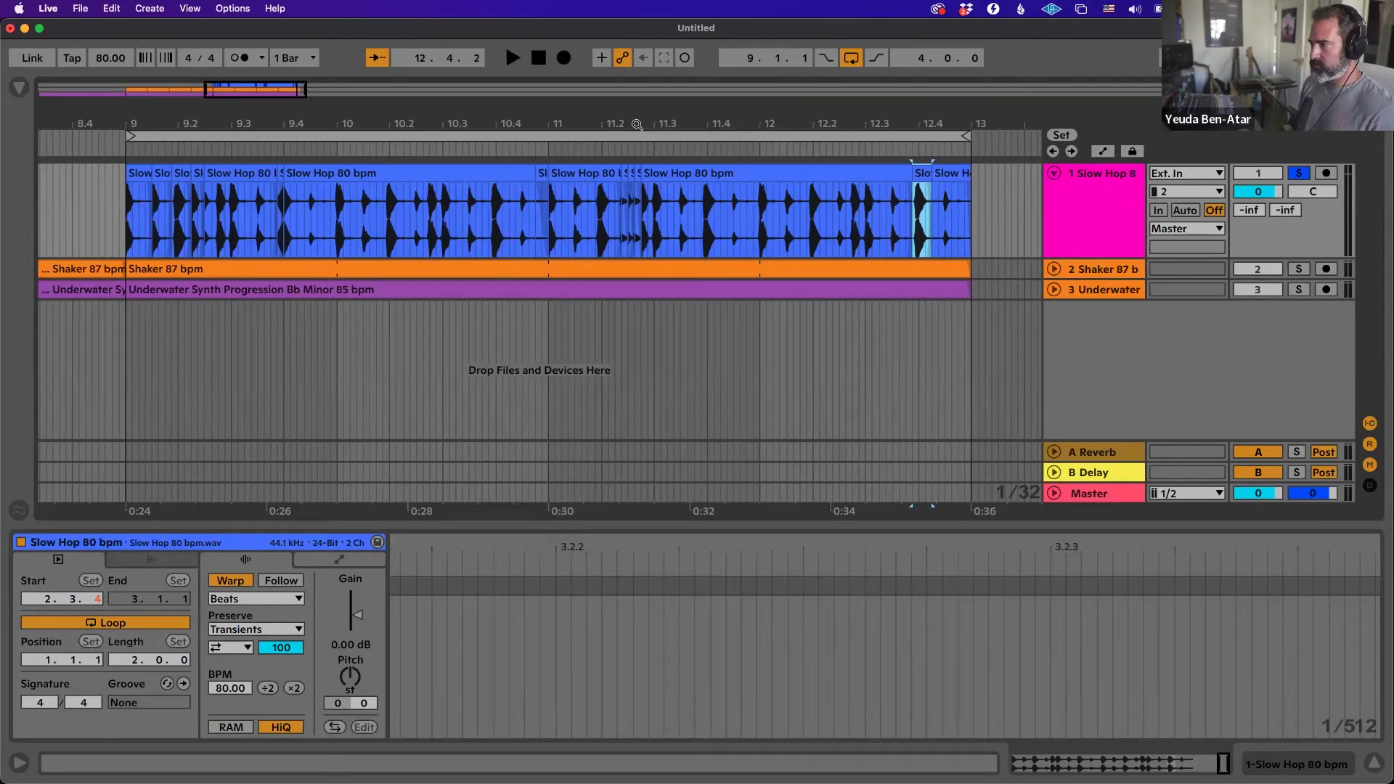
Close the current set without saving and delete its temporary project files.
{"action": "key", "text": "super+w"}
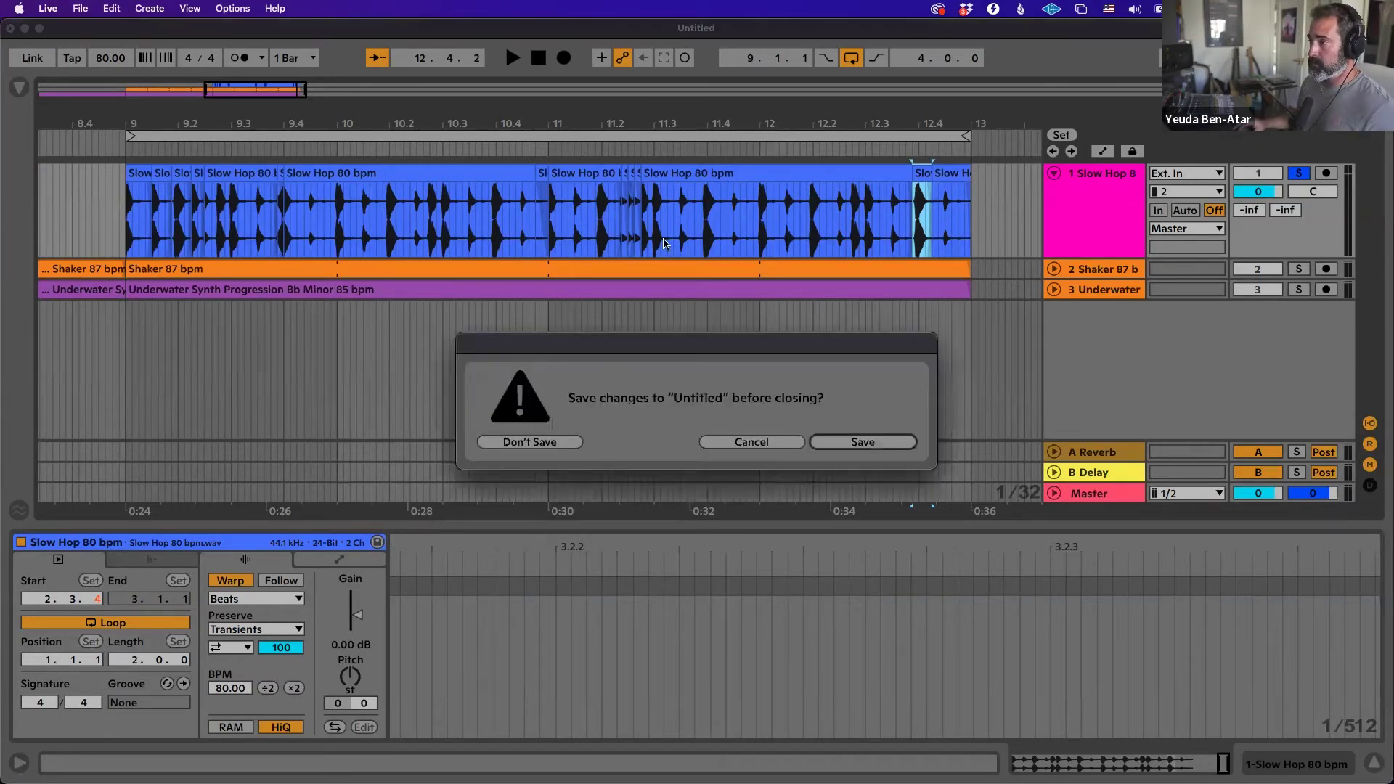
{"action": "left_click", "coordinate": [558, 444]}
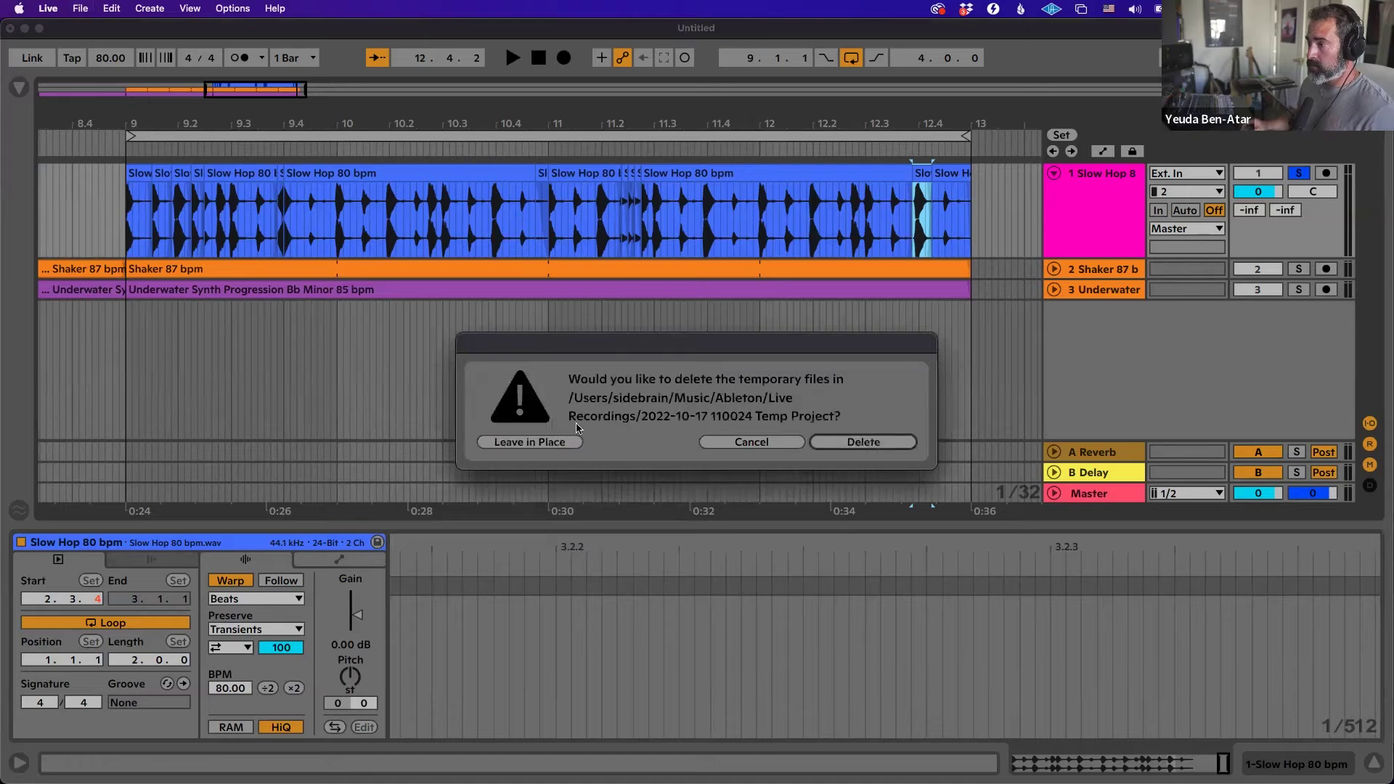
{"action": "left_click", "coordinate": [846, 443]}
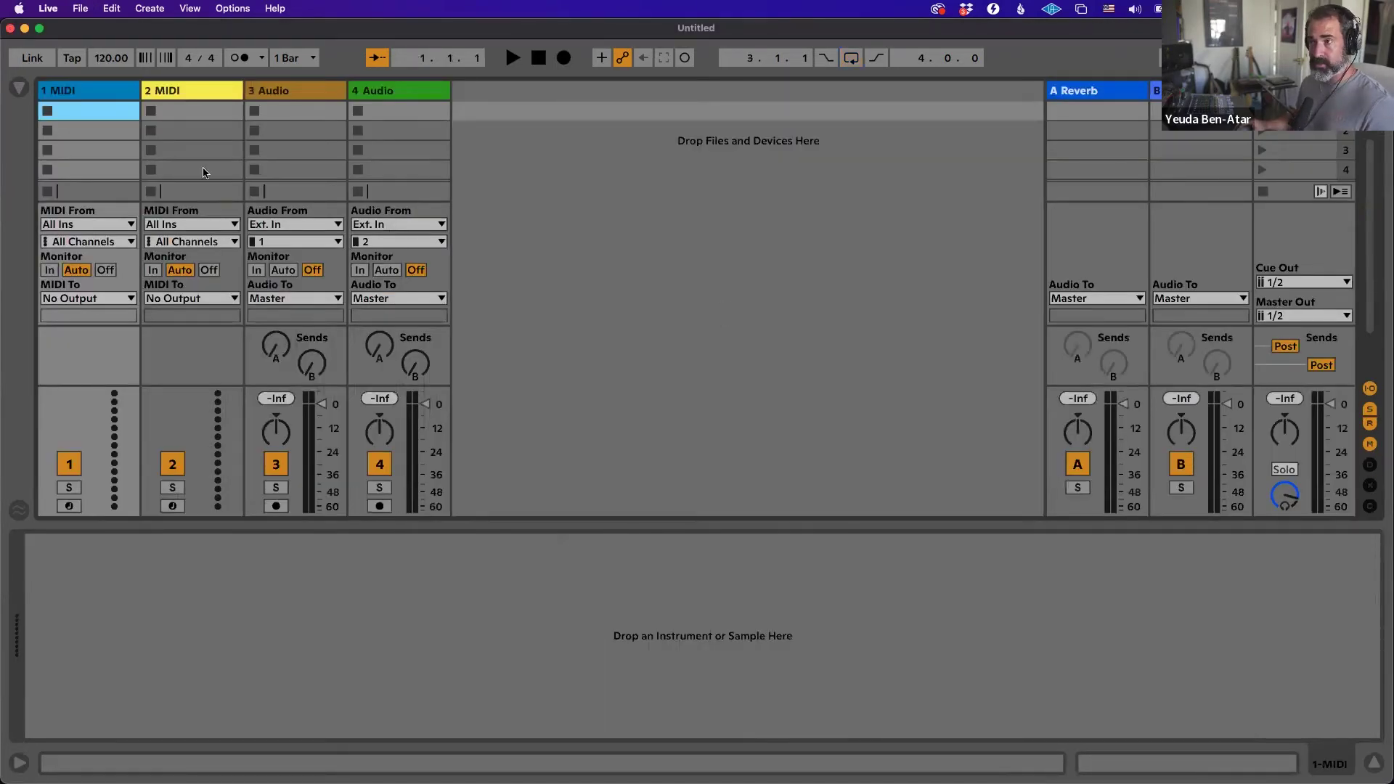
{"action": "left_click", "coordinate": [164, 92]}
{"action": "left_click", "coordinate": [118, 90]}
{"action": "left_click", "coordinate": [165, 93]}
{"action": "left_click", "coordinate": [118, 90]}
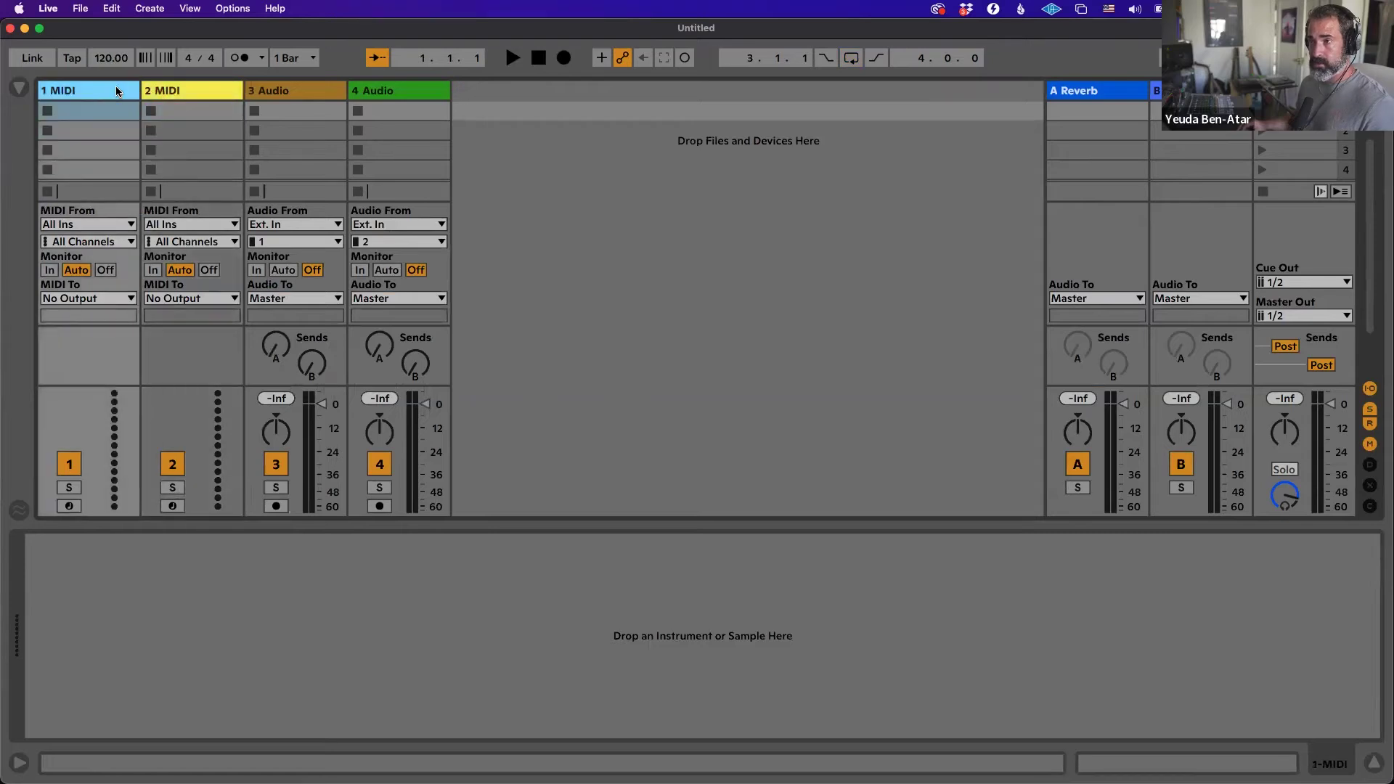
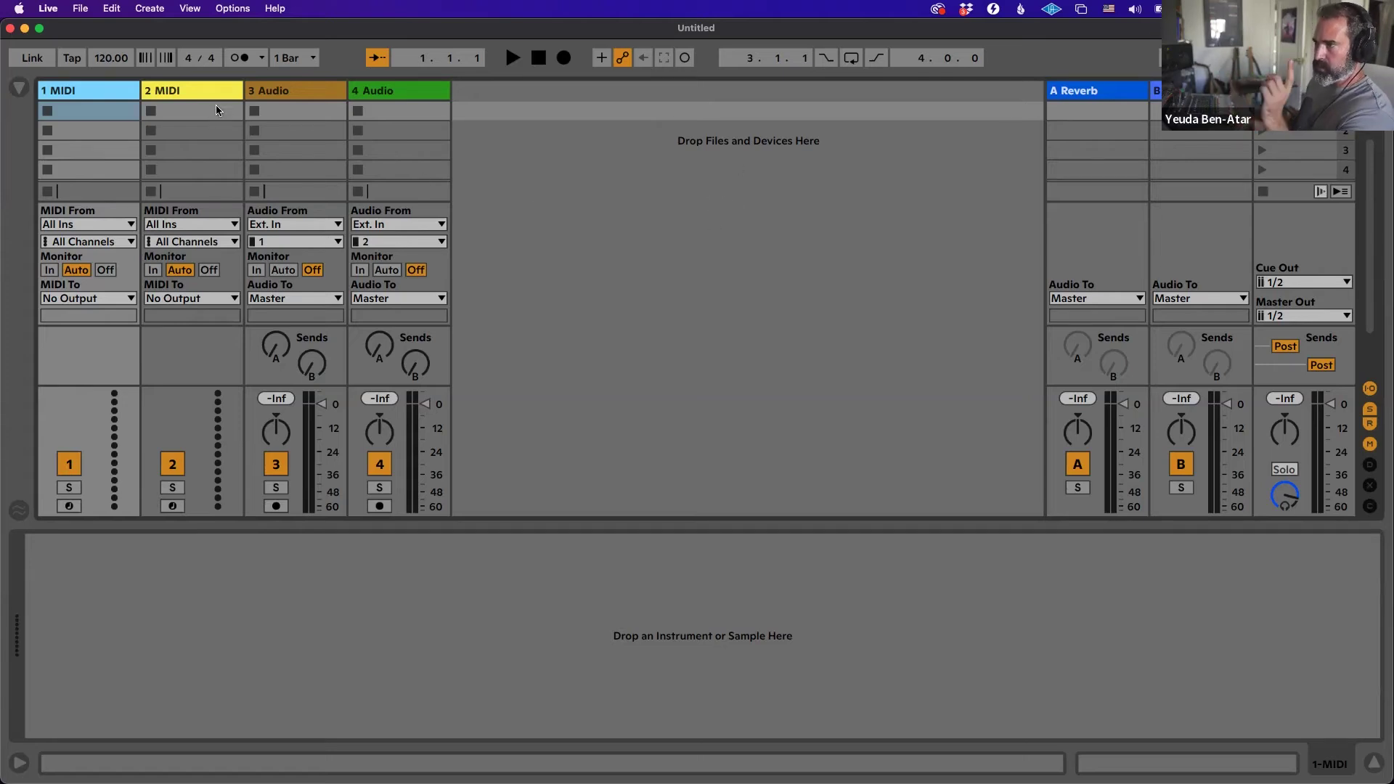
Delete the 3 Audio, 4 Audio and 2 MIDI tracks so only the first MIDI track is left.
{"action": "left_click", "coordinate": [265, 95]}
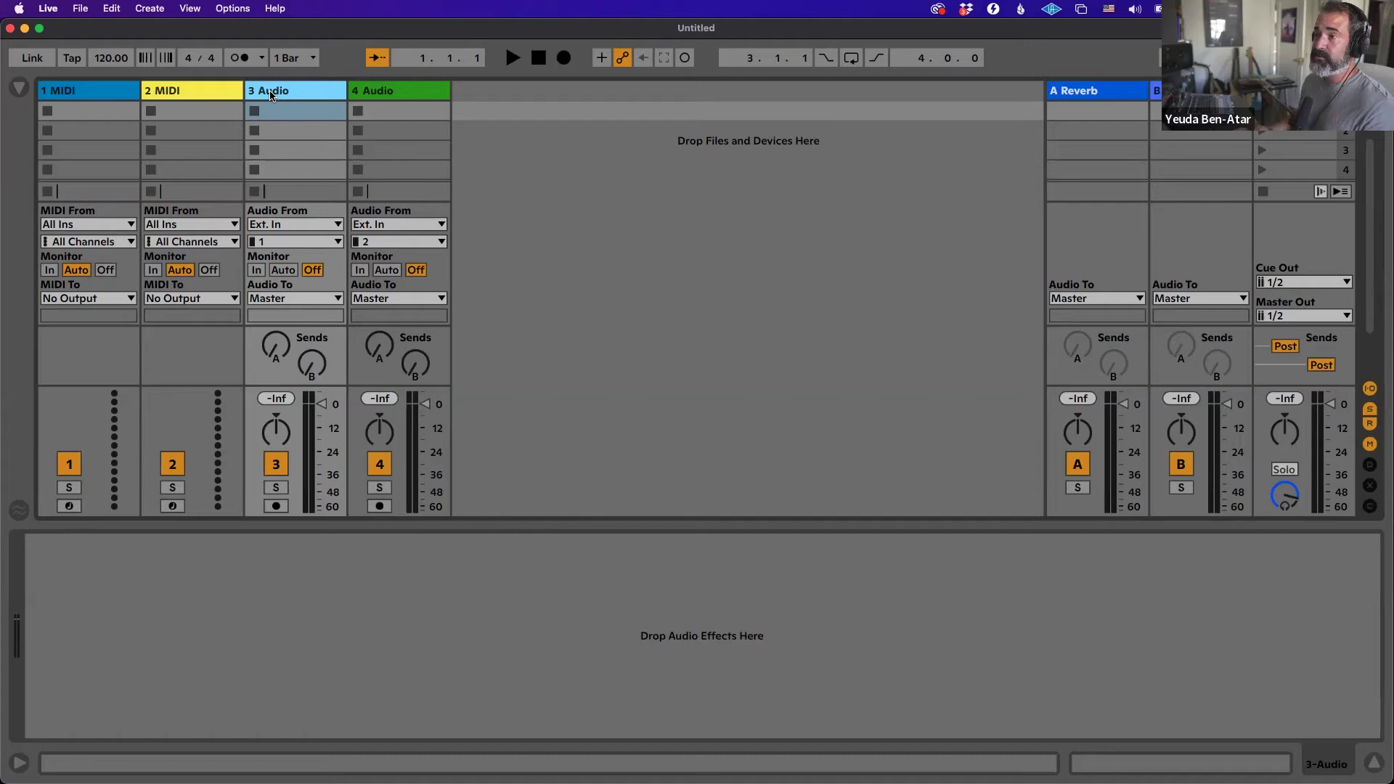
{"action": "key", "text": "Delete"}
{"action": "key", "text": "Delete"}
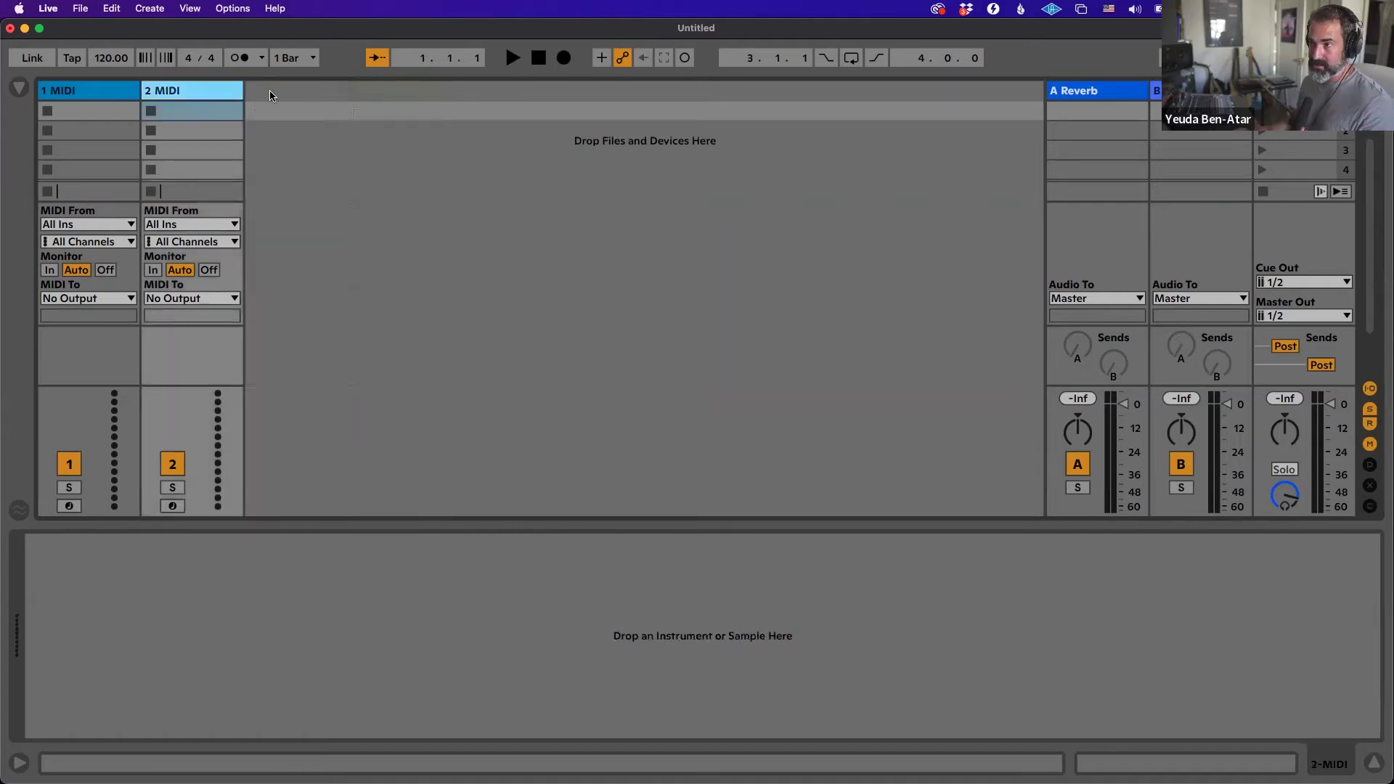
{"action": "key", "text": "Delete"}
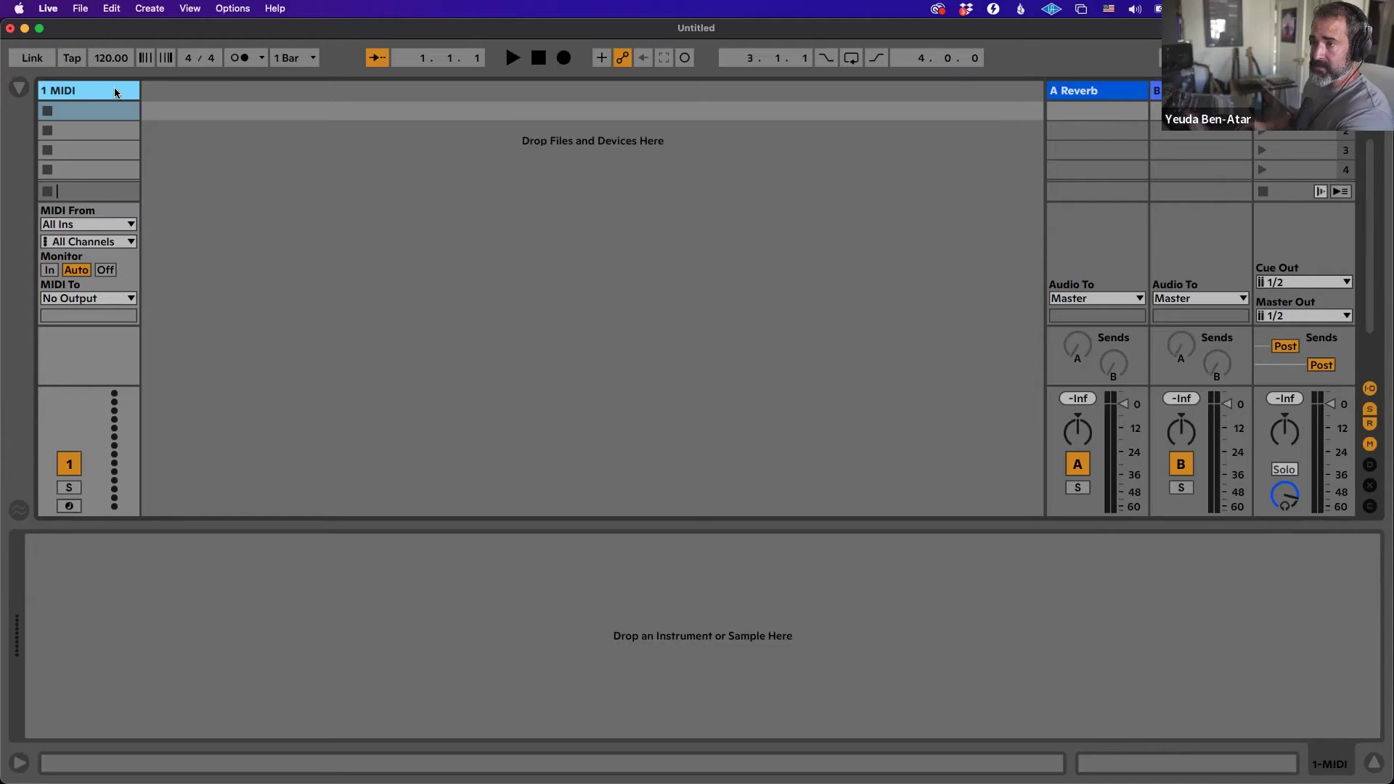
Arm the 1 MIDI track for recording and insert a new audio track after it.
{"action": "scroll", "coordinate": [131, 445], "scroll_direction": "down", "scroll_amount": 1}
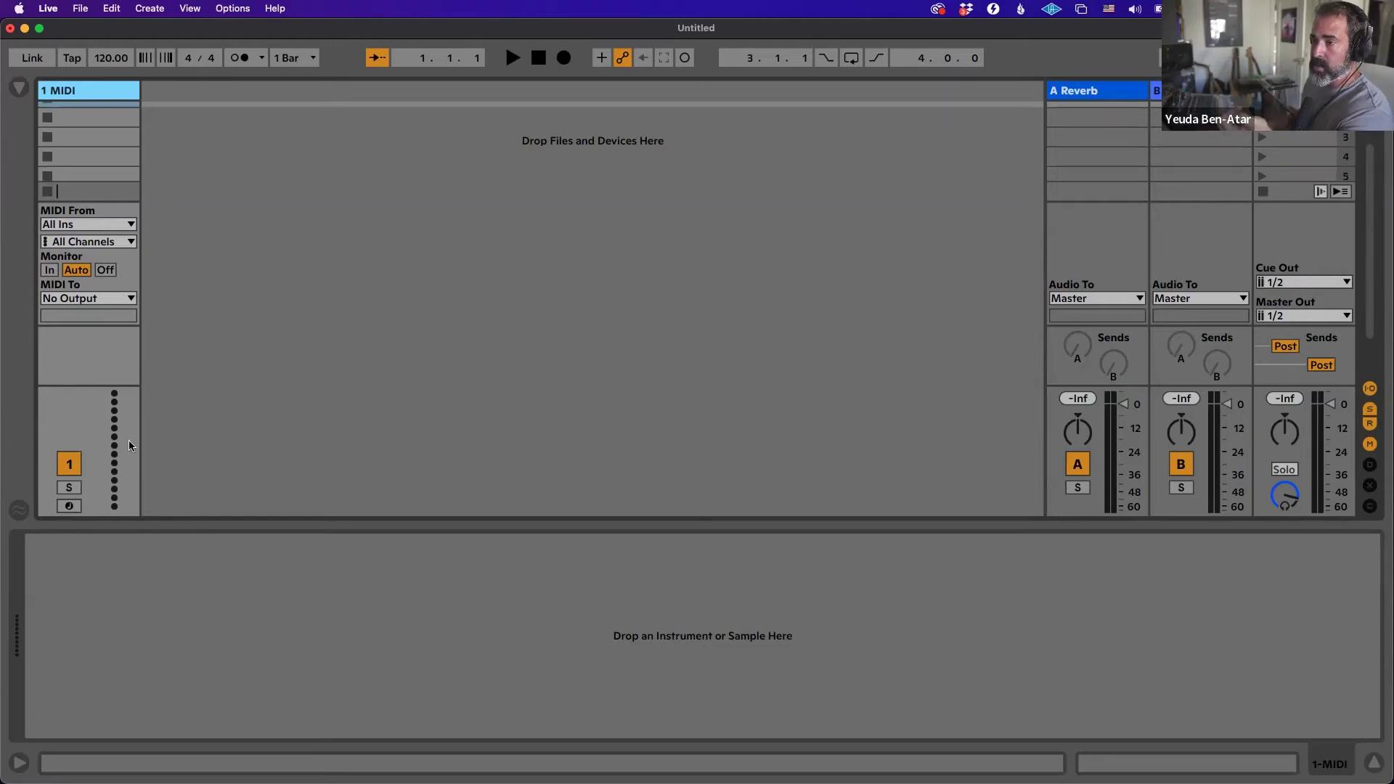
{"action": "left_click", "coordinate": [69, 506]}
{"action": "scroll", "coordinate": [180, 361], "scroll_direction": "up", "scroll_amount": 1}
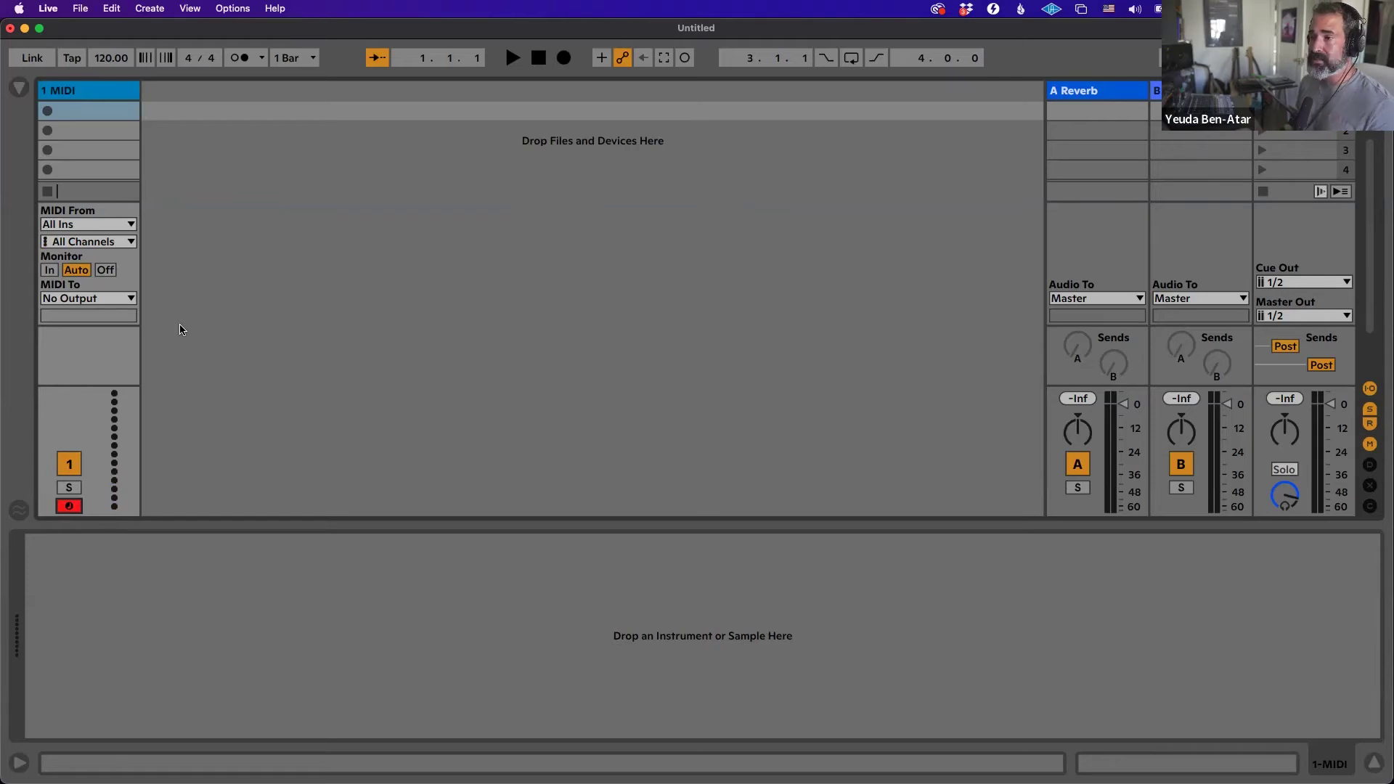
{"action": "key", "text": "super+t"}
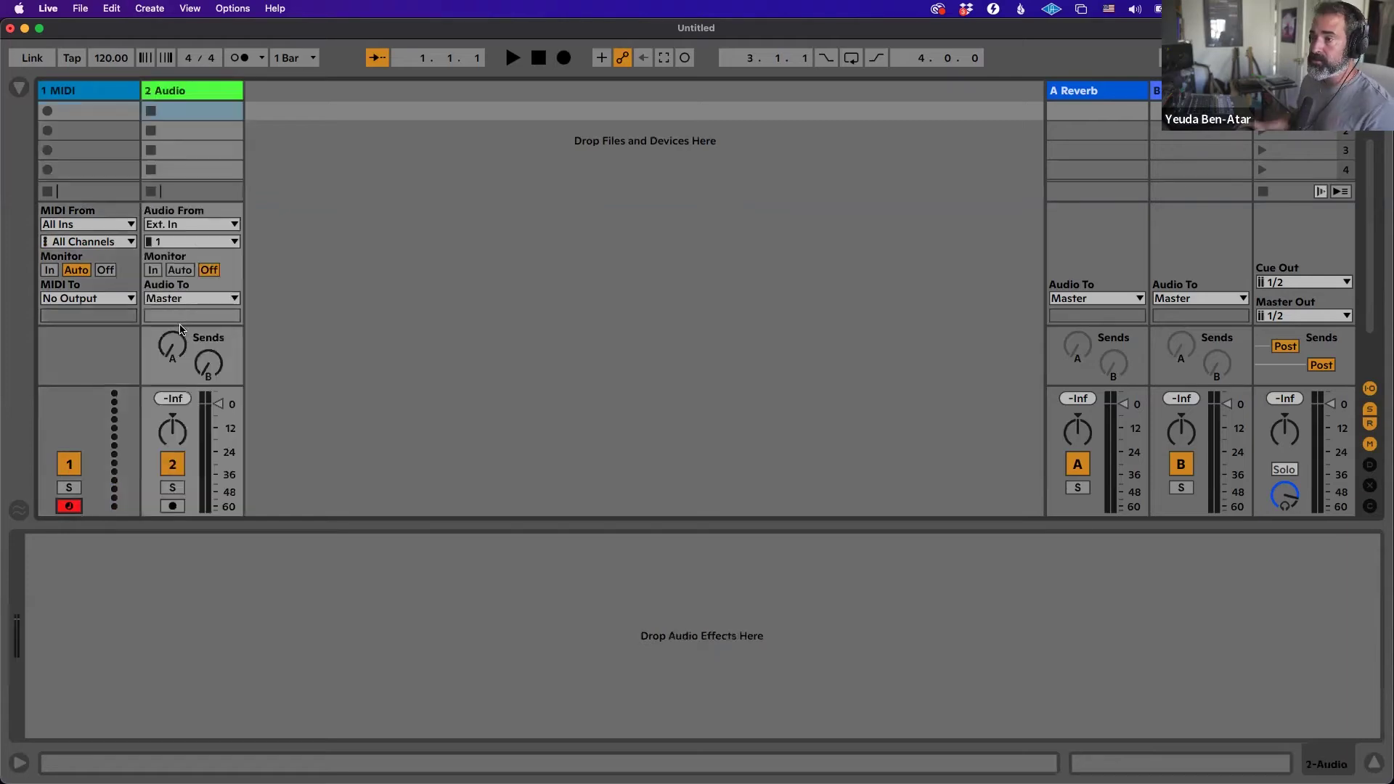
Try the pan and solo controls on the 2 Audio track and return them to their defaults.
{"action": "left_click_drag", "start_coordinate": [172, 432], "coordinate": [172, 421]}
{"action": "key", "text": "Delete"}
{"action": "left_click", "coordinate": [172, 487]}
{"action": "left_click", "coordinate": [172, 487]}
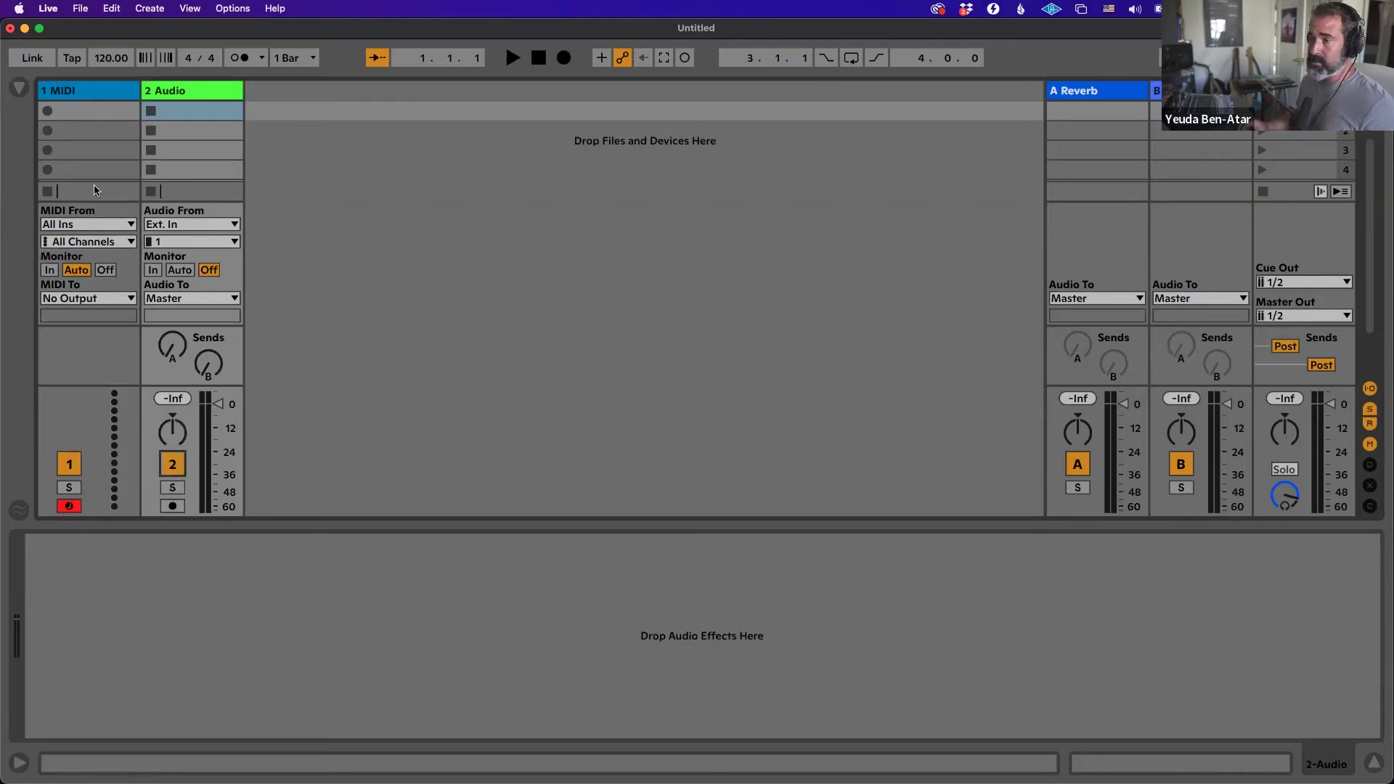
Show the browser, narrow it, and load Upright Piano from the Sounds collection onto the 1 MIDI track.
{"action": "left_click", "coordinate": [77, 93]}
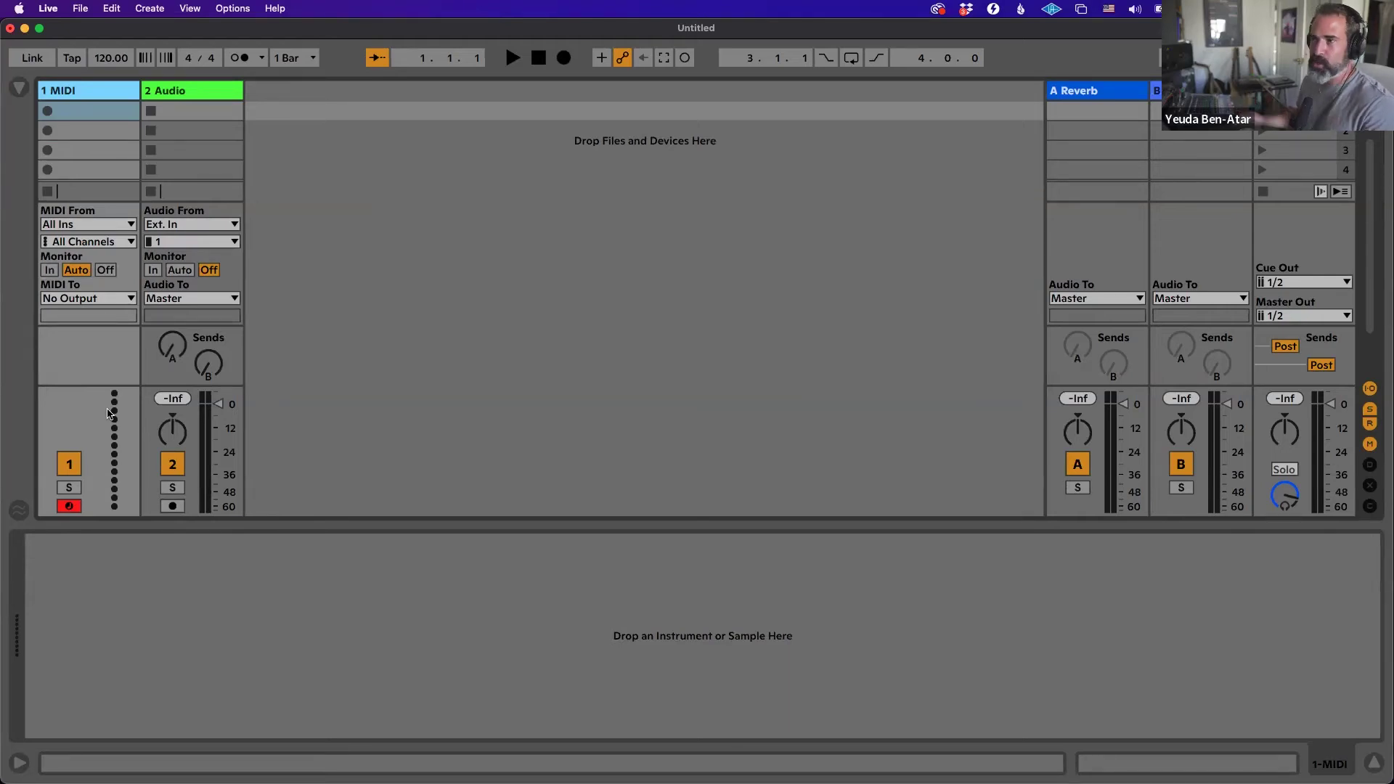
{"action": "left_click", "coordinate": [20, 88]}
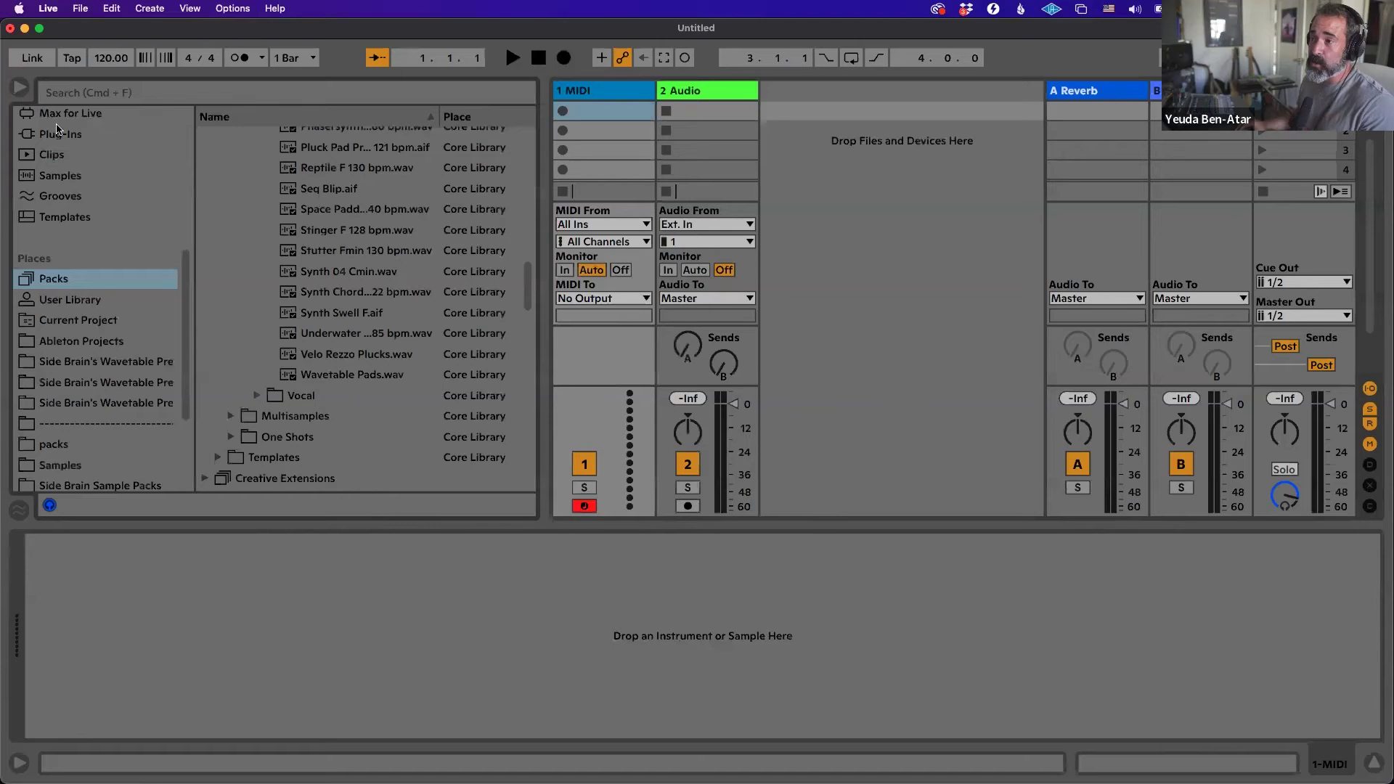
{"action": "scroll", "coordinate": [113, 211], "scroll_direction": "up", "scroll_amount": 5}
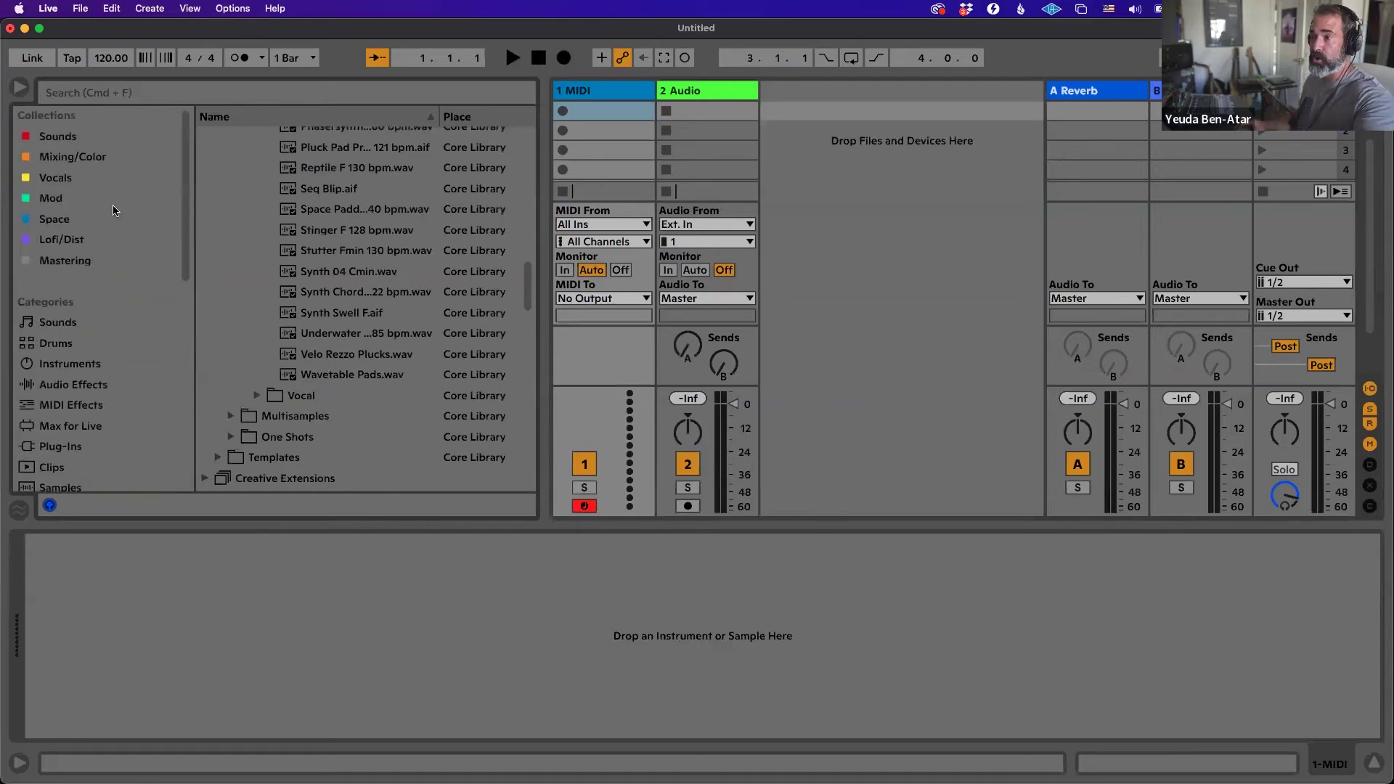
{"action": "left_click", "coordinate": [66, 137]}
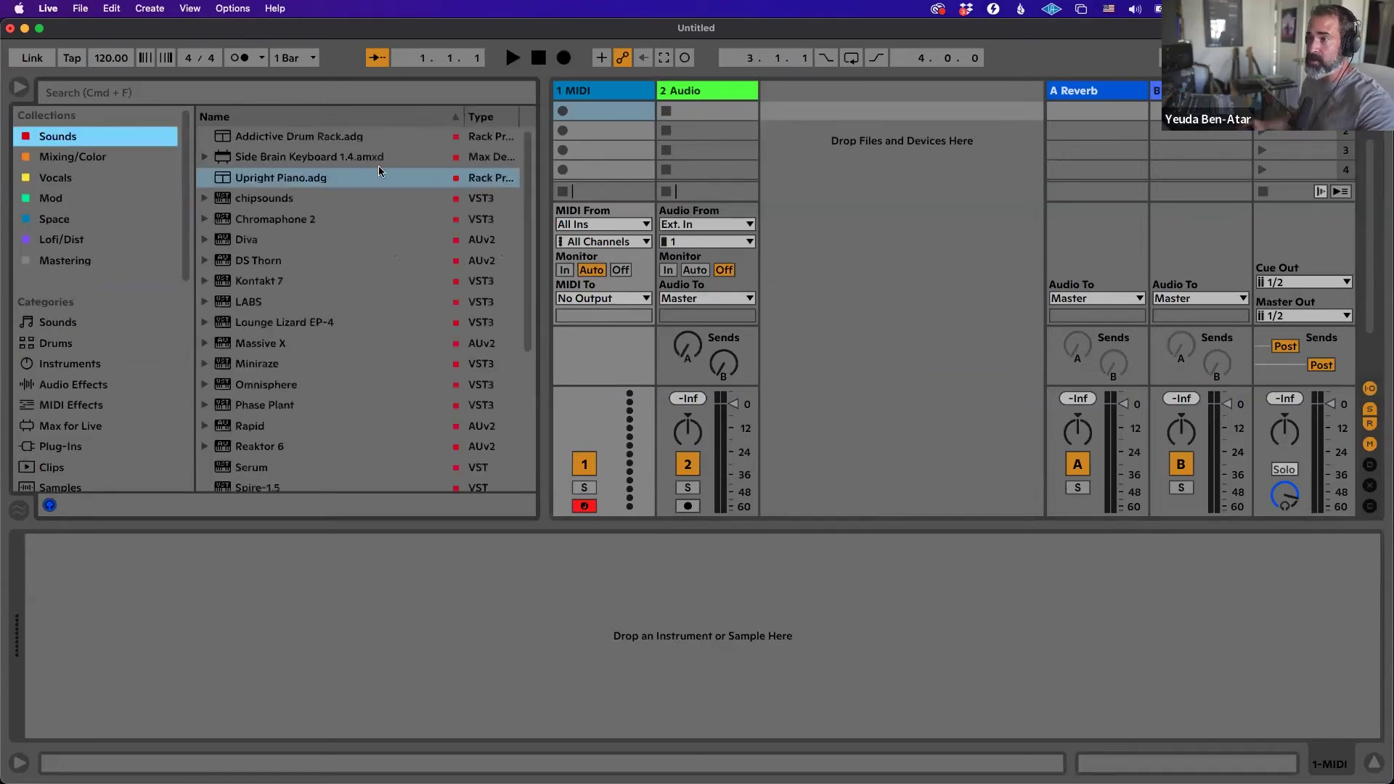
{"action": "left_click_drag", "start_coordinate": [541, 178], "coordinate": [386, 178]}
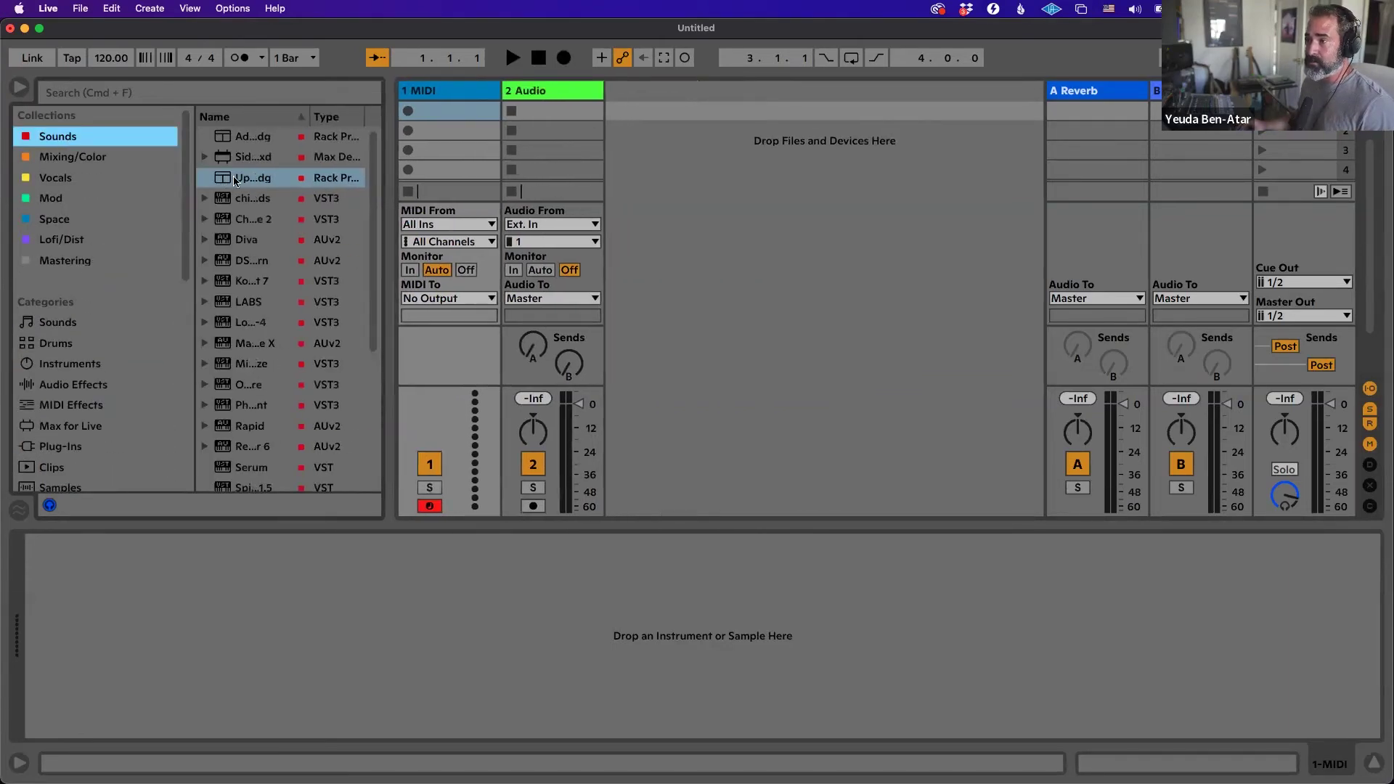
{"action": "left_click", "coordinate": [234, 178]}
{"action": "left_click_drag", "start_coordinate": [242, 180], "coordinate": [450, 152]}
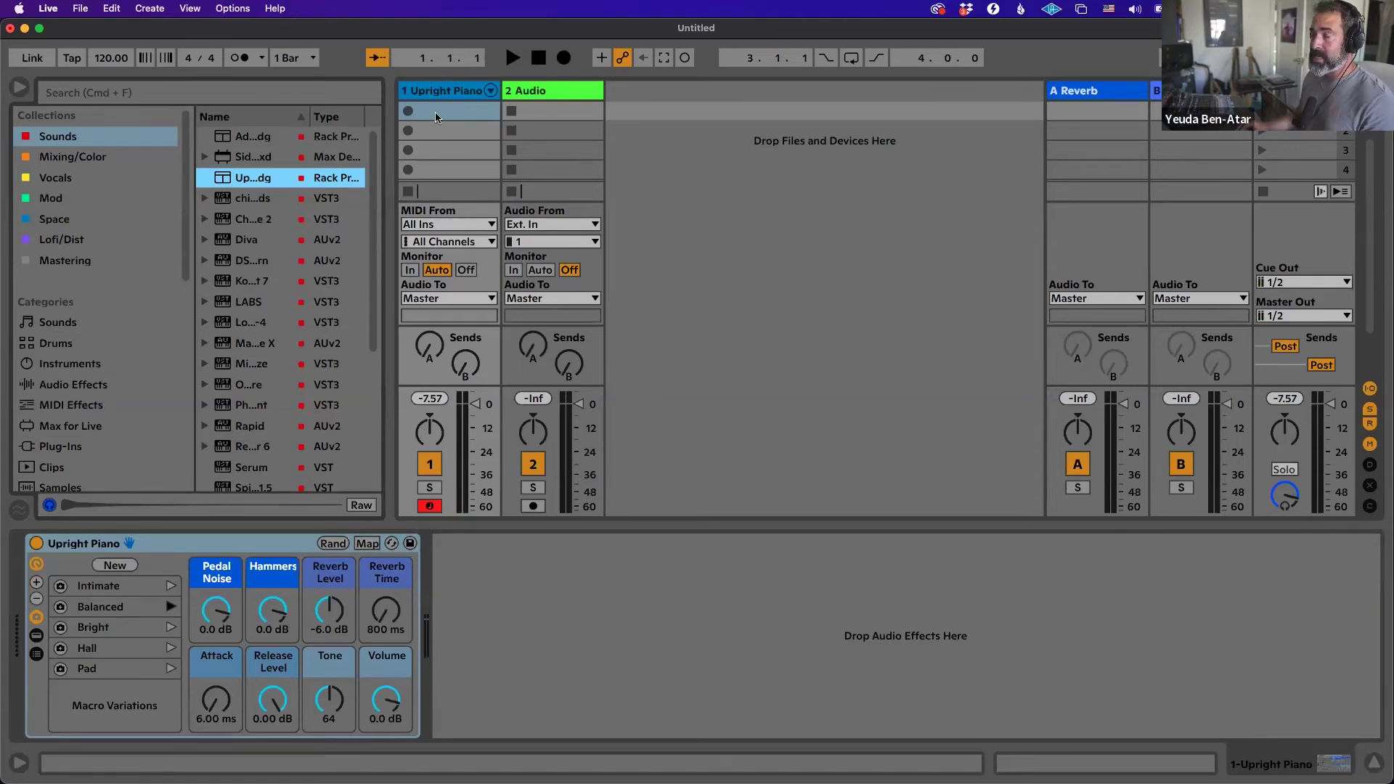
Create an empty MIDI clip in the first slot of the Upright Piano track and enlarge its note editor.
{"action": "left_click", "coordinate": [454, 132]}
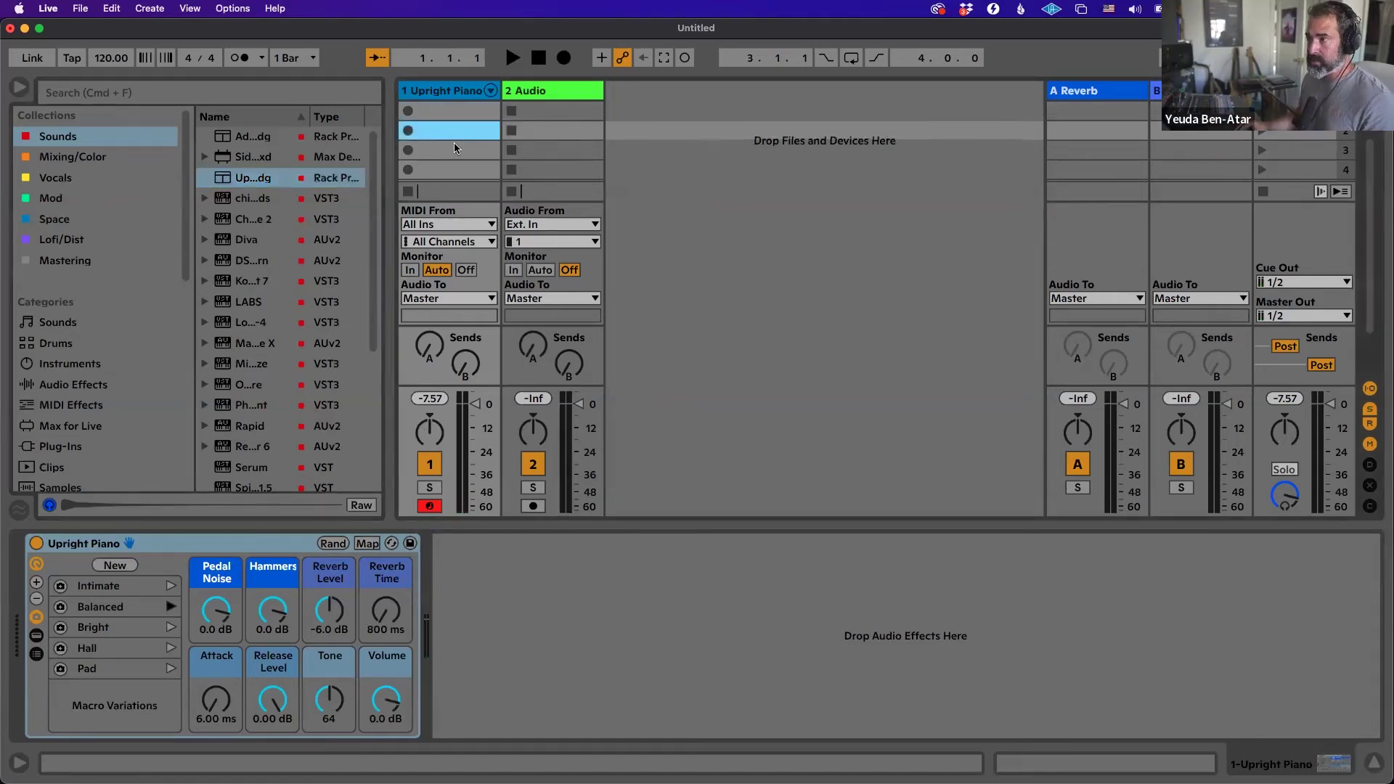
{"action": "double_click", "coordinate": [451, 114]}
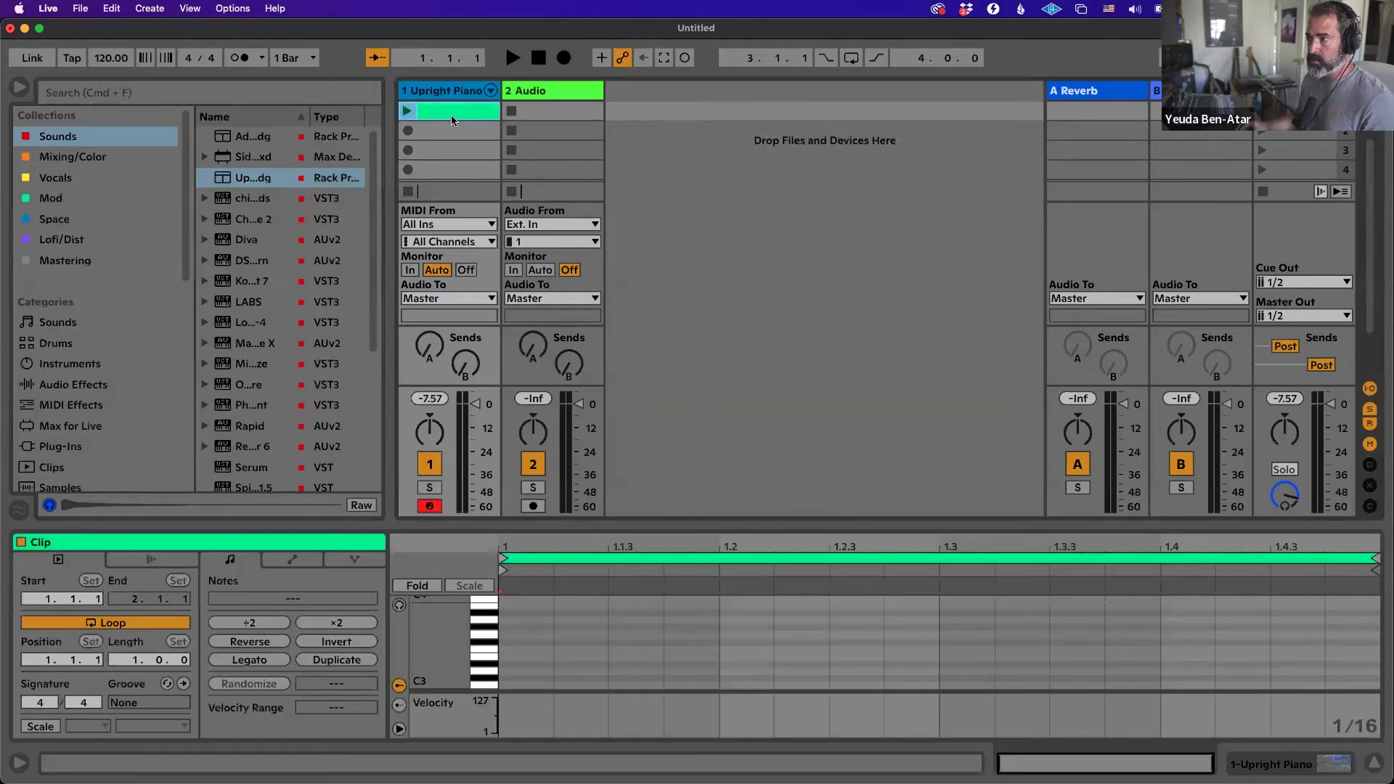
{"action": "left_click_drag", "start_coordinate": [509, 523], "coordinate": [510, 342]}
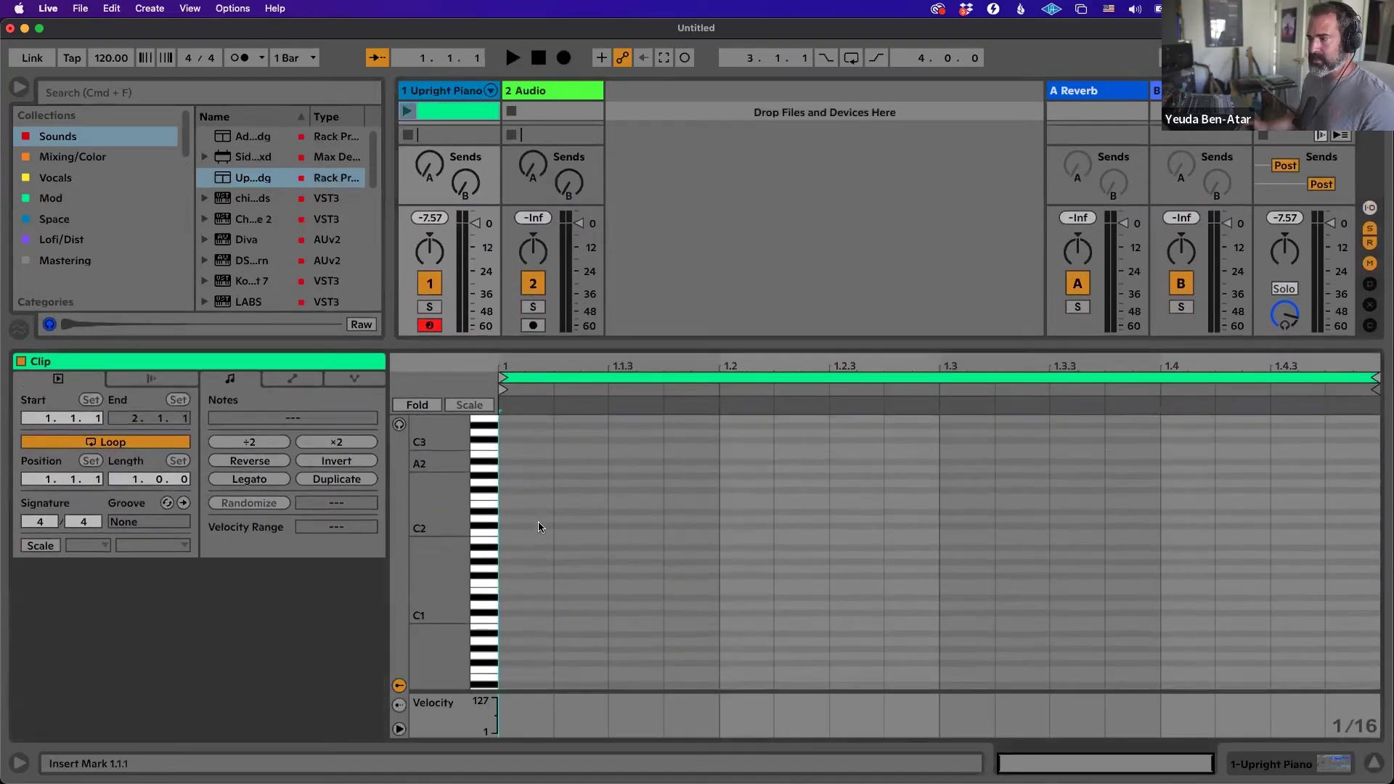
Add a C2 note at 1.1.1 and a D#2 note from 1.1.3 to 1.2.2 with velocity 4, and play the clip.
{"action": "double_click", "coordinate": [529, 532]}
{"action": "left_click", "coordinate": [617, 516]}
{"action": "double_click", "coordinate": [617, 512]}
{"action": "left_click_drag", "start_coordinate": [665, 512], "coordinate": [774, 511]}
{"action": "left_click_drag", "start_coordinate": [621, 706], "coordinate": [620, 733]}
{"action": "left_click", "coordinate": [407, 110]}
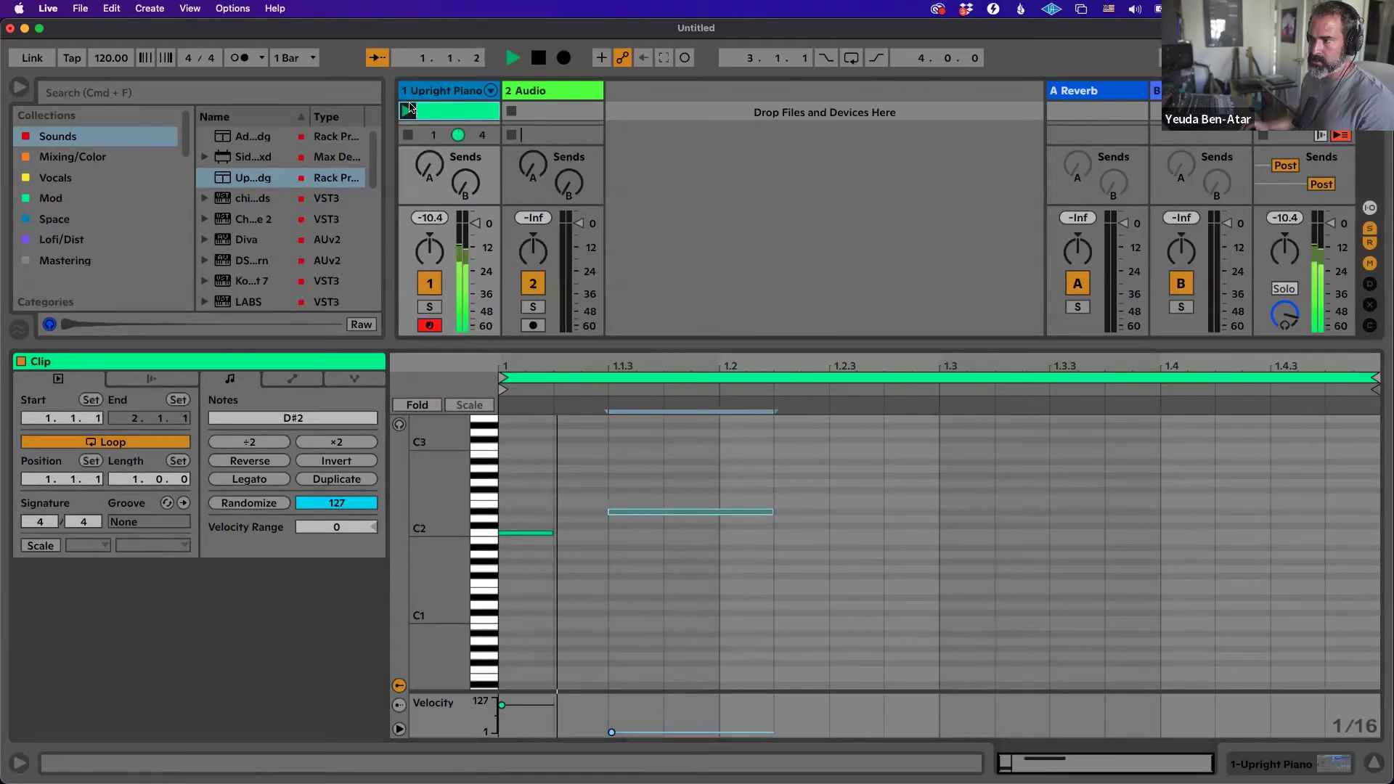
Raise the D#2 note's velocity to 91.
{"action": "left_click", "coordinate": [643, 514]}
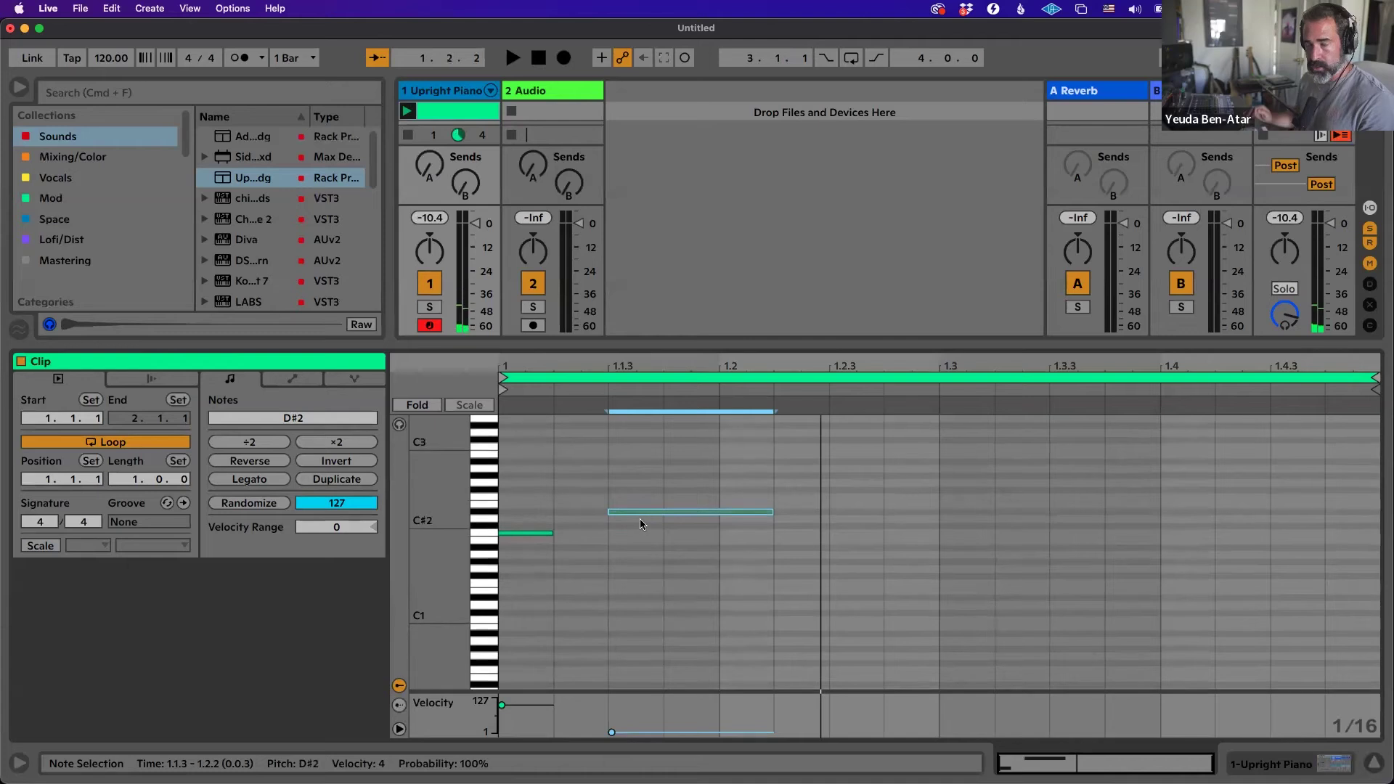
{"action": "left_click_drag", "start_coordinate": [624, 737], "coordinate": [613, 713]}
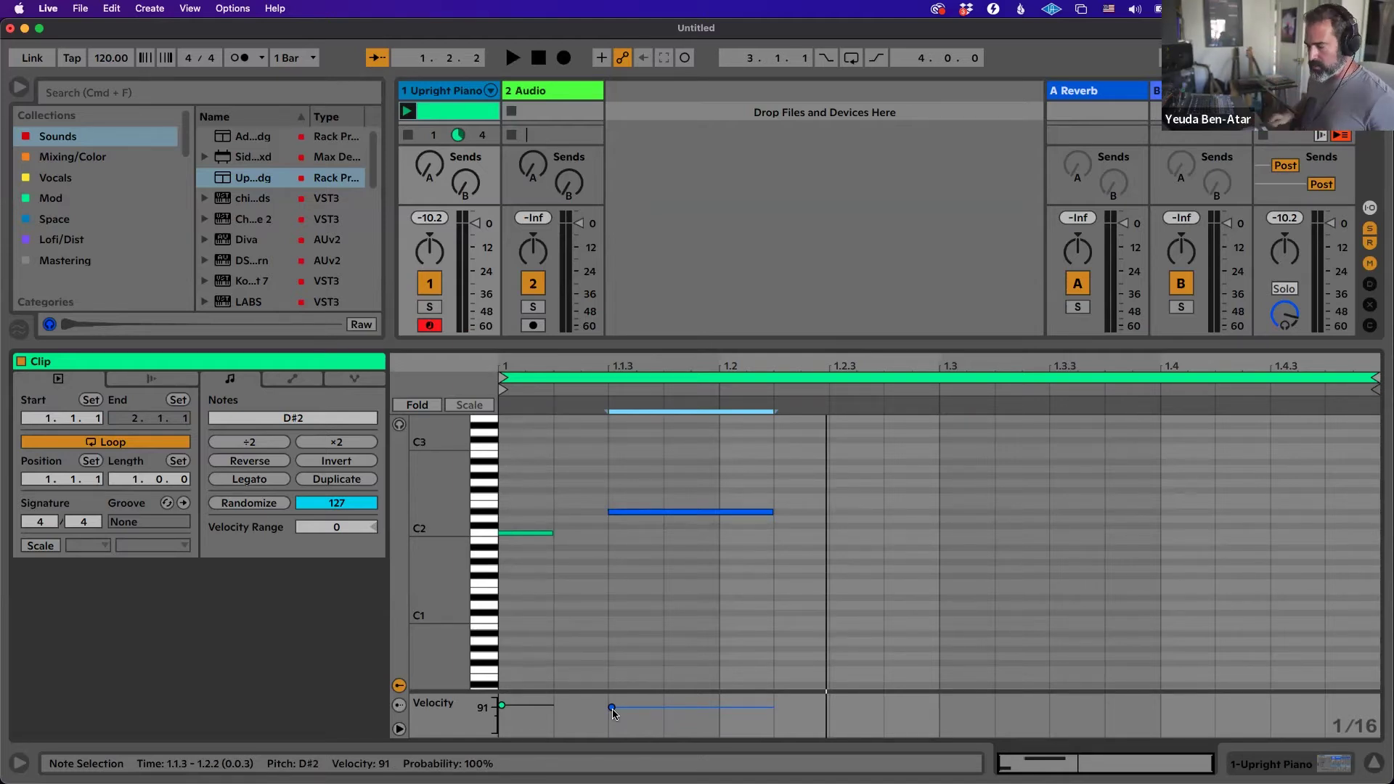
{"action": "left_click", "coordinate": [634, 659]}
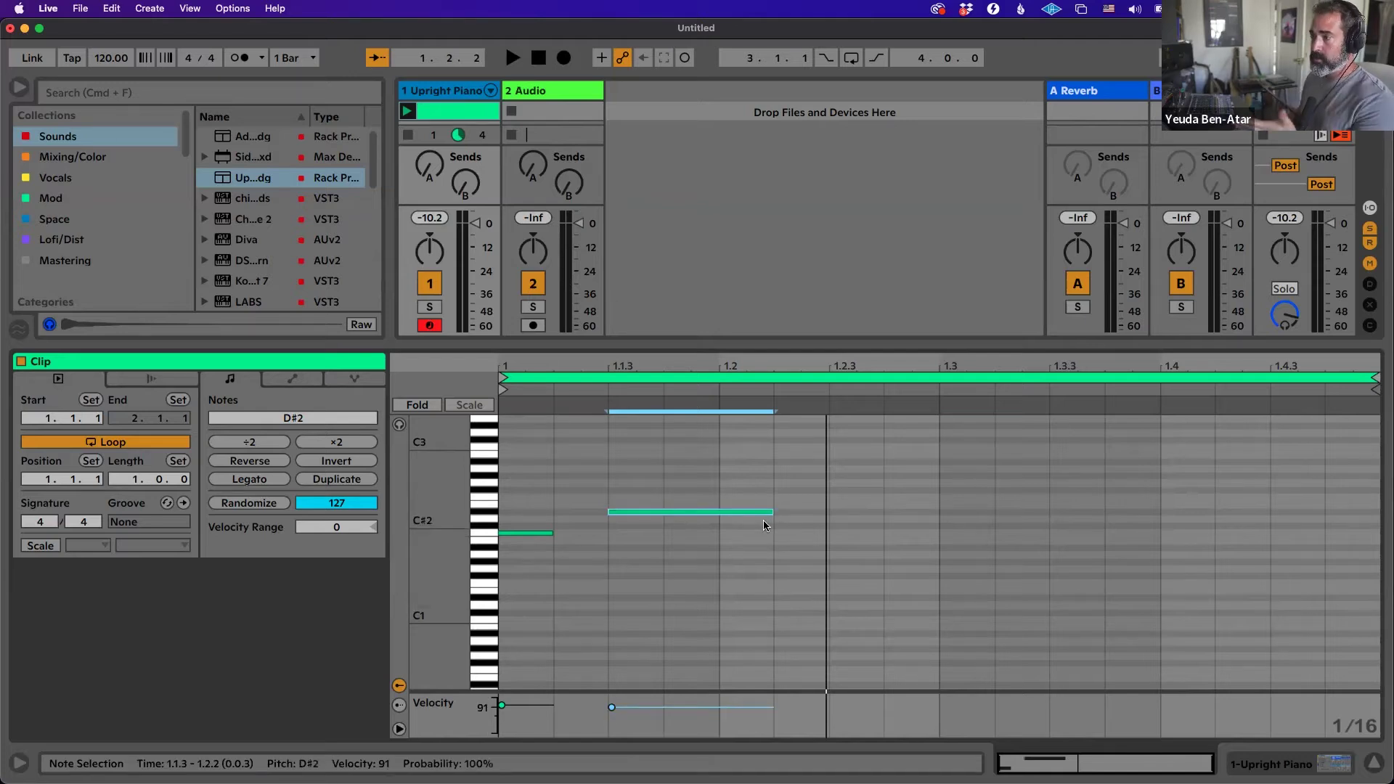
Delete both notes from the clip and remove the Upright Piano instrument from the MIDI track.
{"action": "left_click_drag", "start_coordinate": [692, 453], "coordinate": [498, 541]}
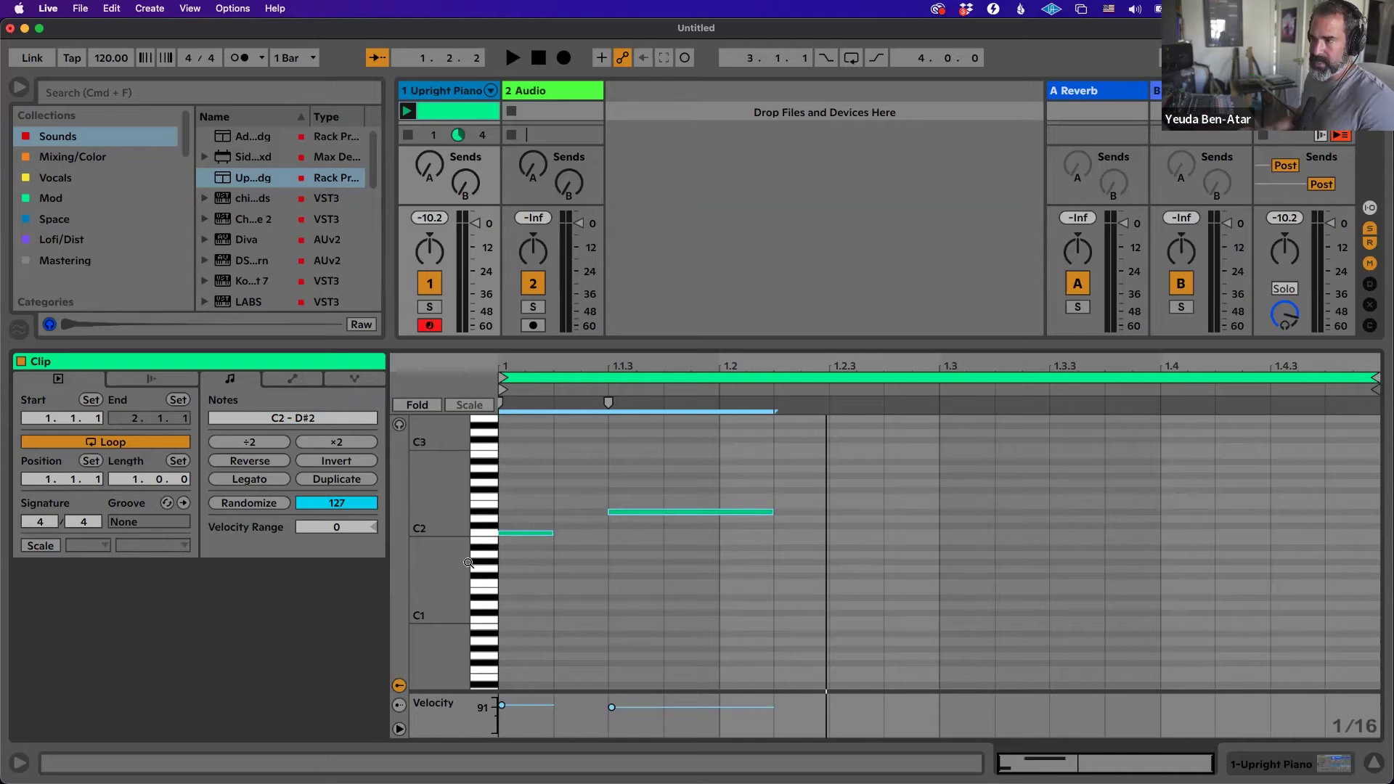
{"action": "key", "text": "Delete"}
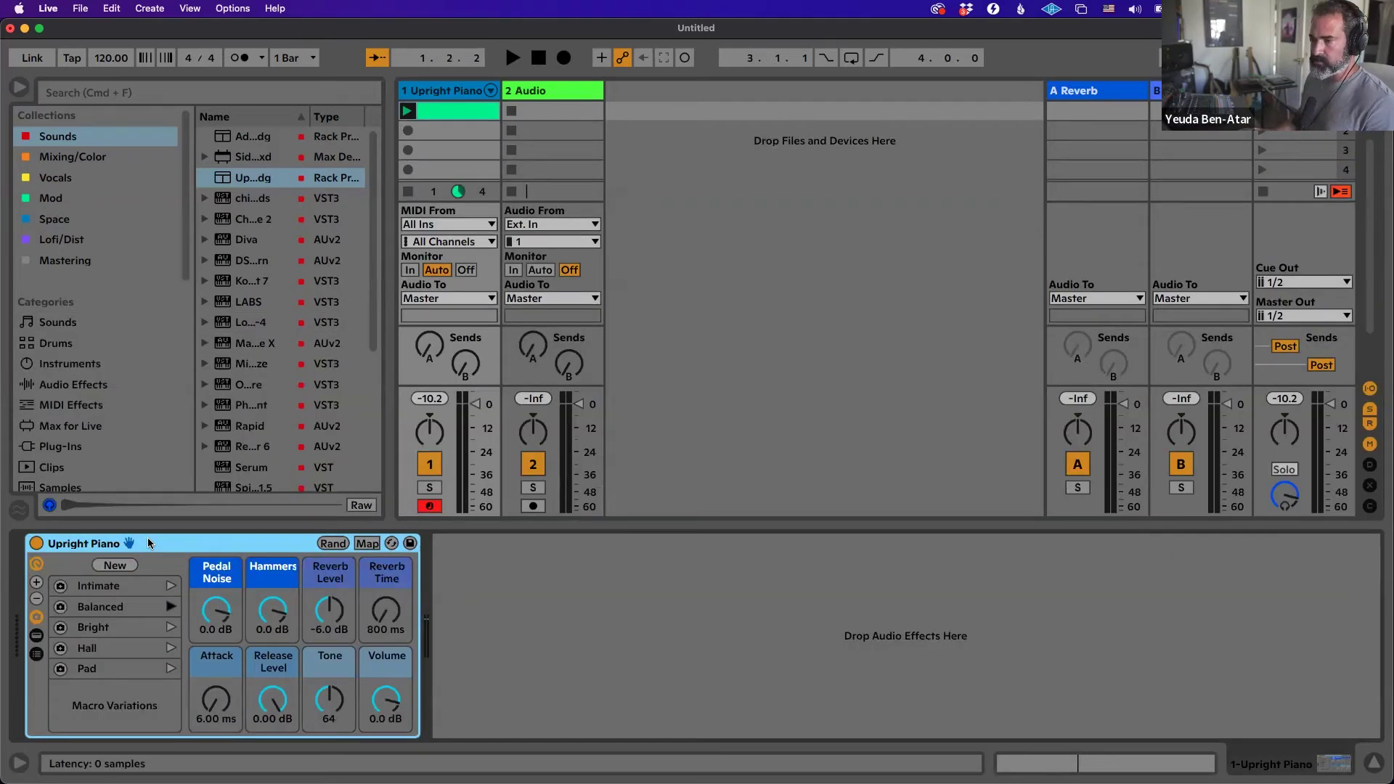
{"action": "key", "text": "Delete"}
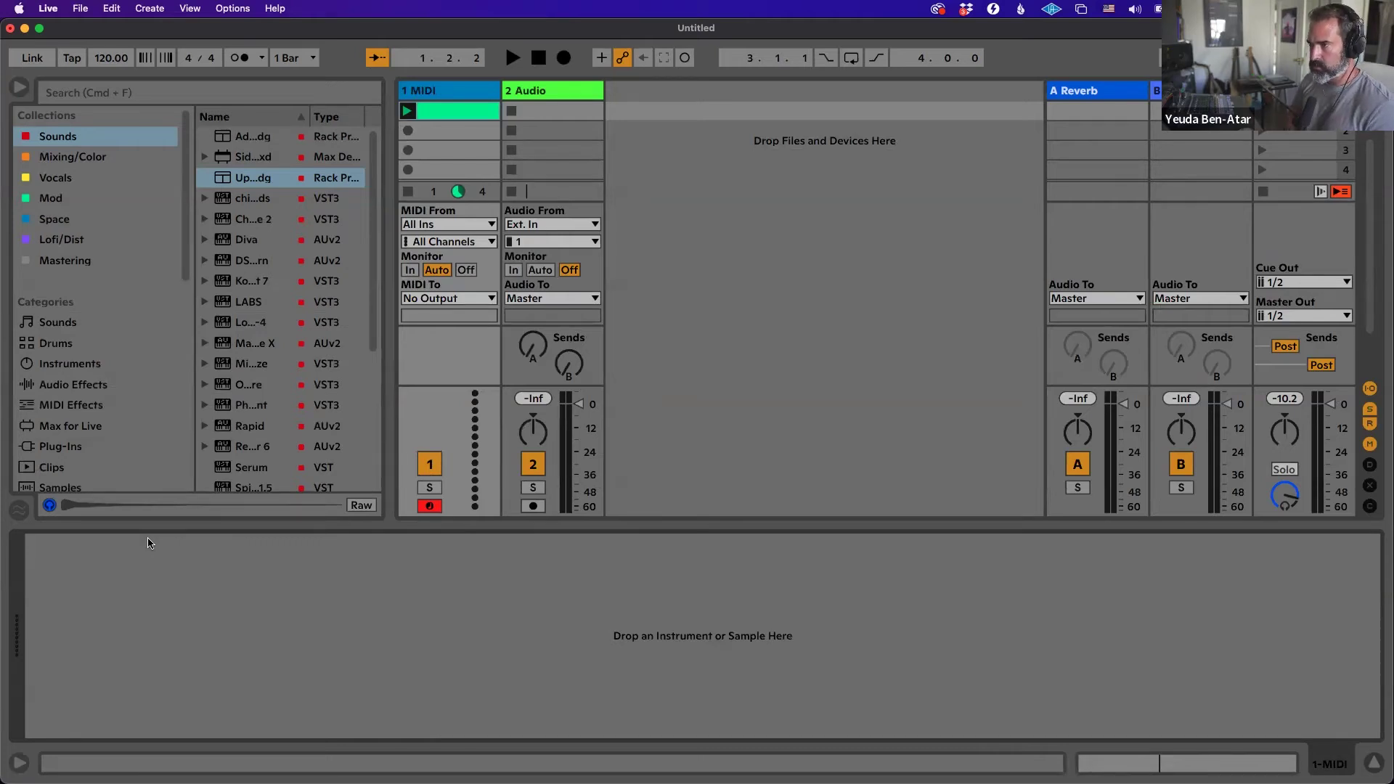
Widen the browser and load an empty Drum Rack from the Drums category onto the MIDI track.
{"action": "left_click_drag", "start_coordinate": [392, 351], "coordinate": [495, 351]}
{"action": "scroll", "coordinate": [67, 297], "scroll_direction": "down", "scroll_amount": 3}
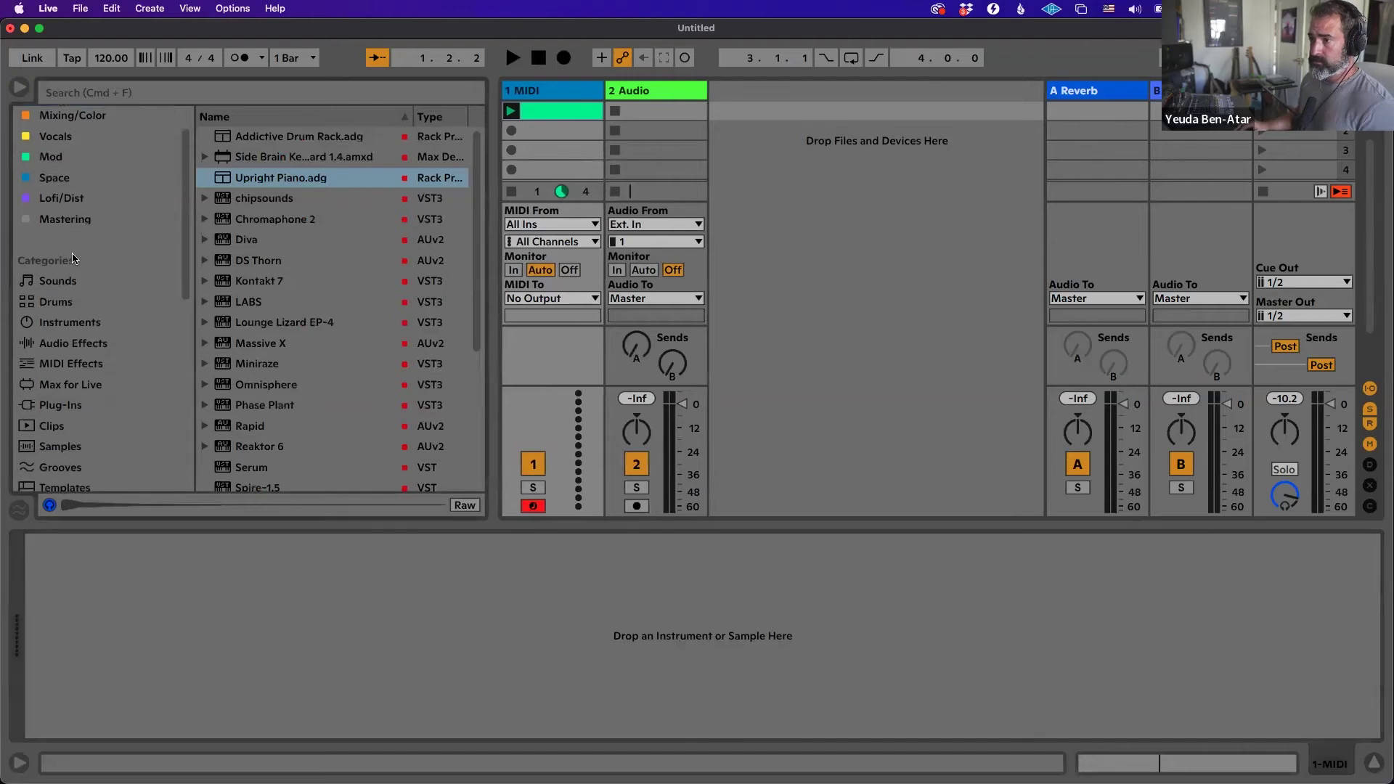
{"action": "left_click", "coordinate": [55, 295]}
{"action": "left_click", "coordinate": [269, 161]}
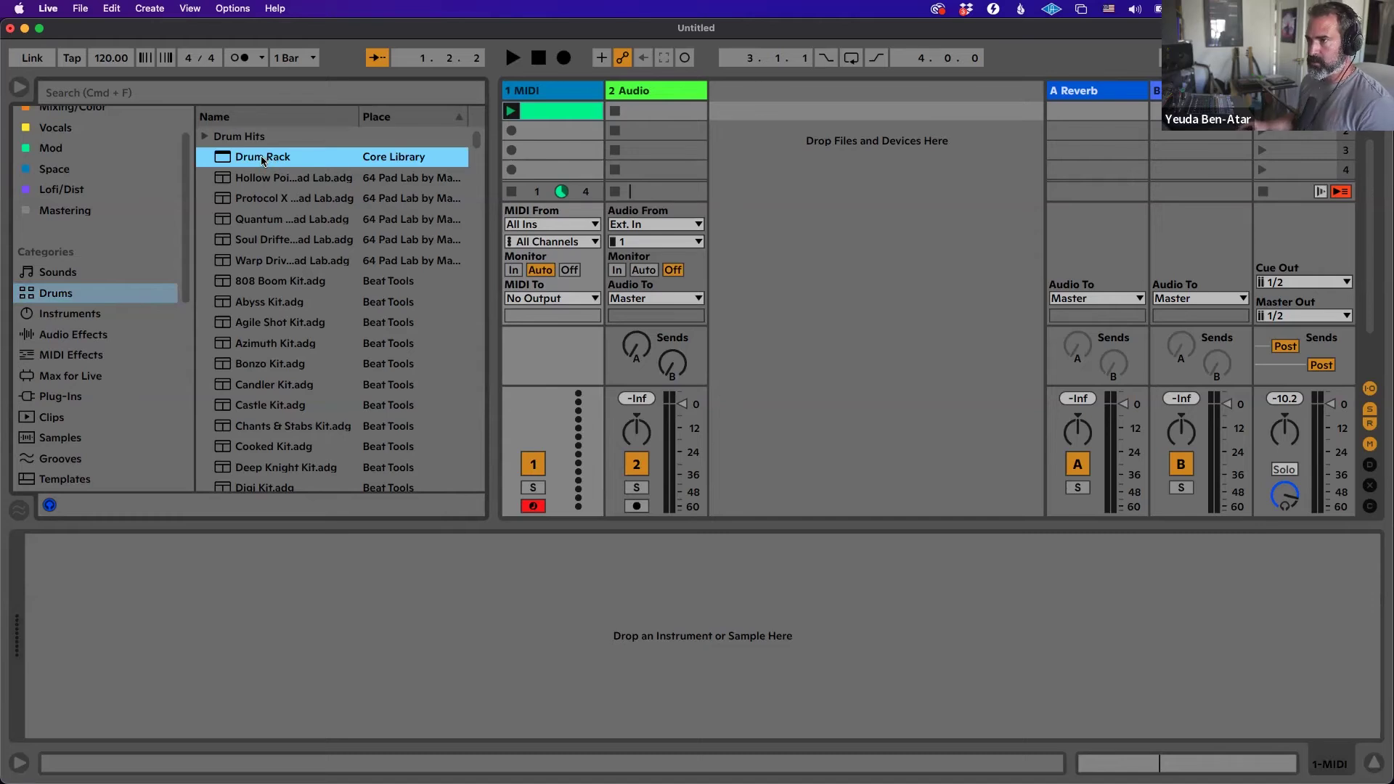
{"action": "left_click_drag", "start_coordinate": [231, 161], "coordinate": [535, 147]}
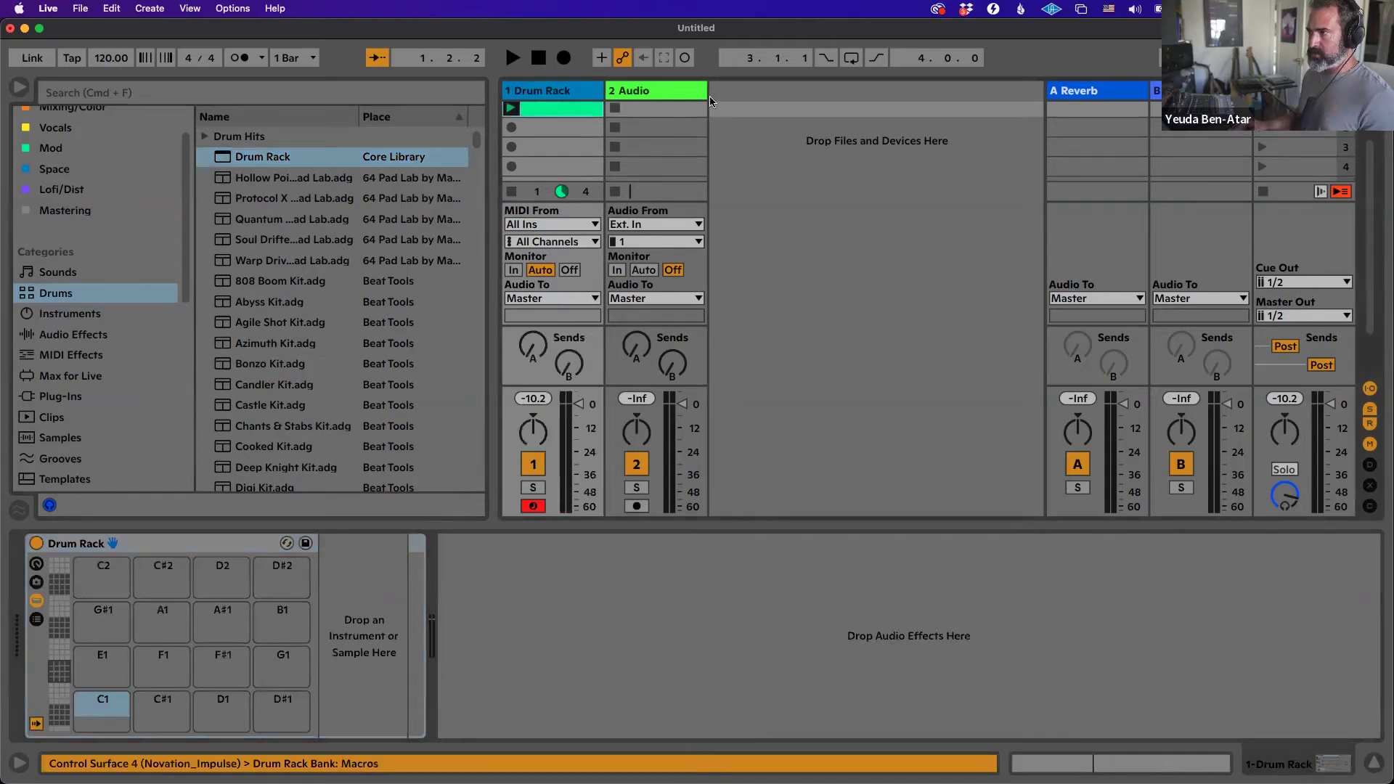
{"action": "left_click", "coordinate": [675, 585]}
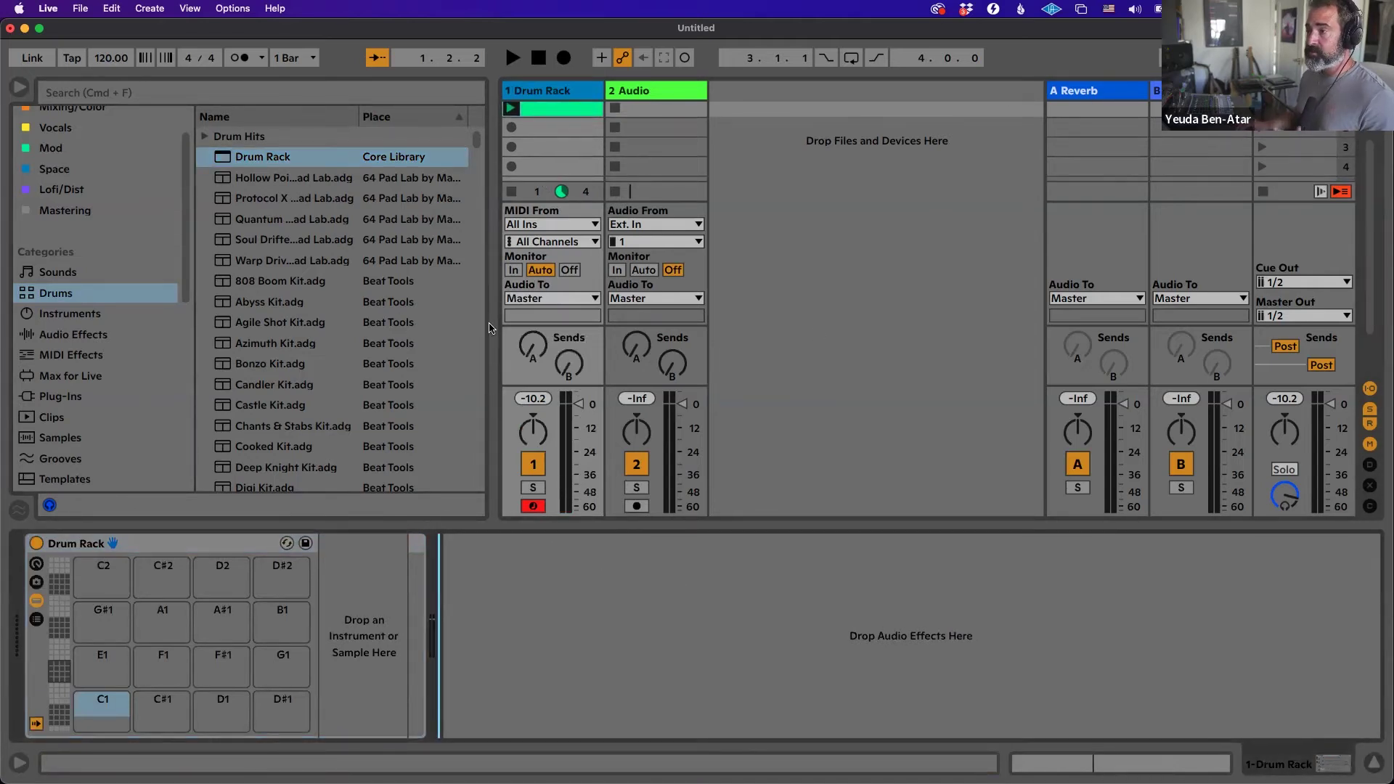
Narrow the browser, then check the Arrangement View and return to the Drum Rack in the Session View.
{"action": "left_click_drag", "start_coordinate": [490, 323], "coordinate": [406, 325]}
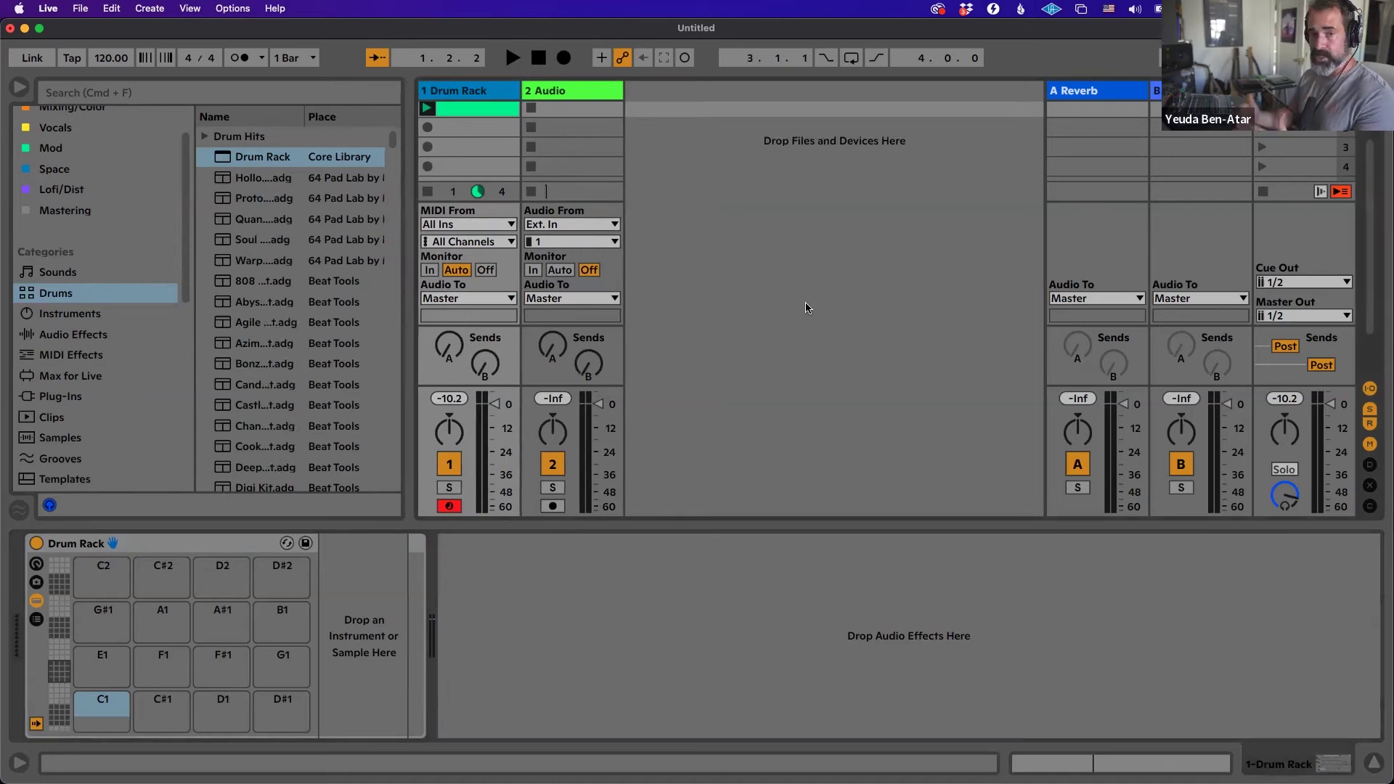
{"action": "key", "text": "Tab"}
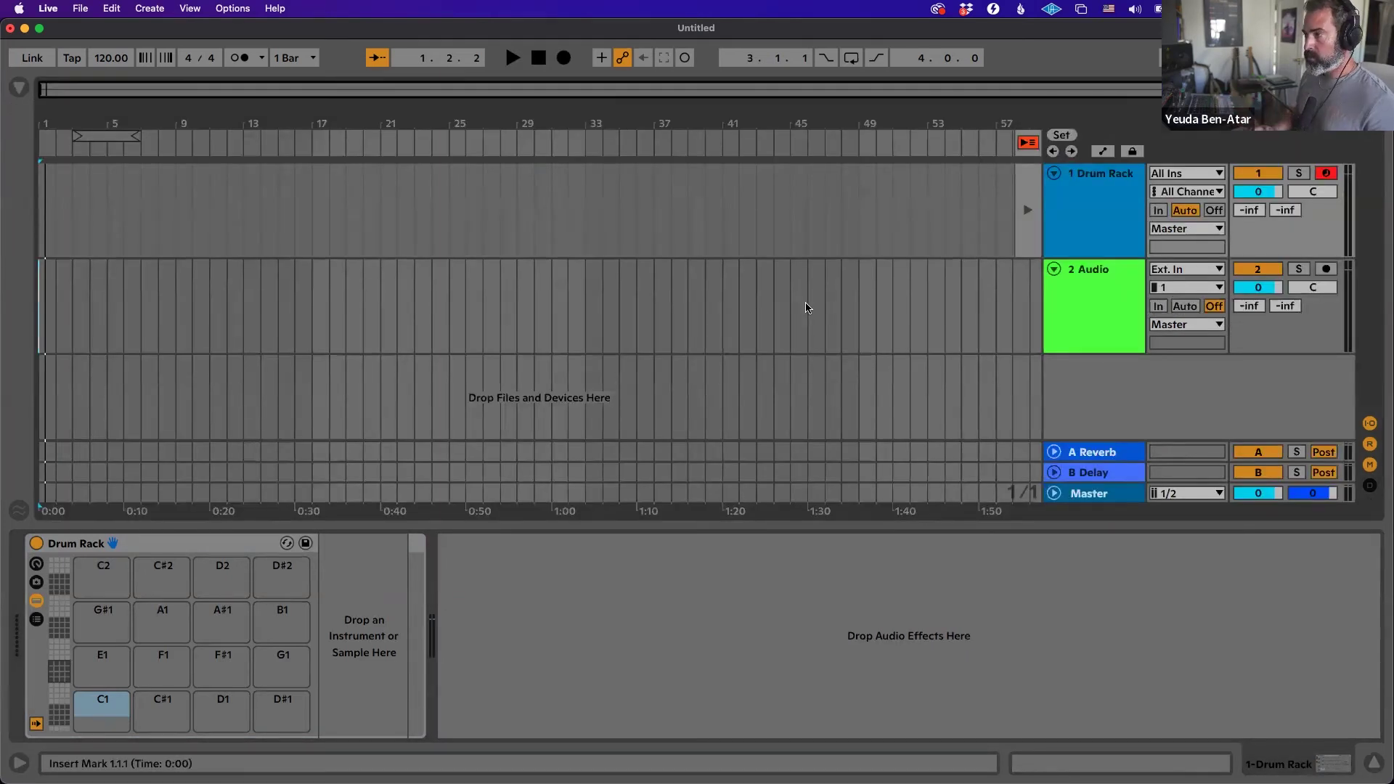
{"action": "key", "text": "Tab"}
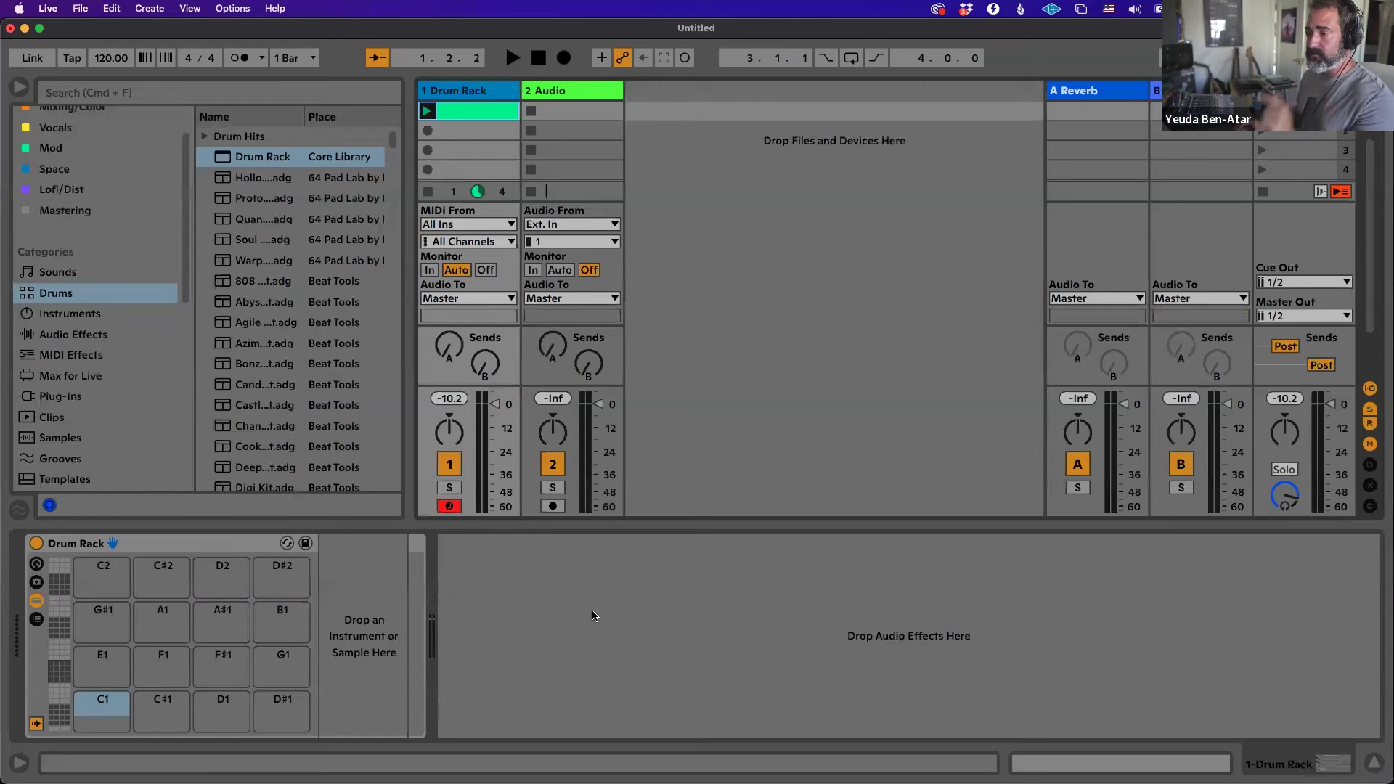
{"action": "left_click", "coordinate": [579, 617]}
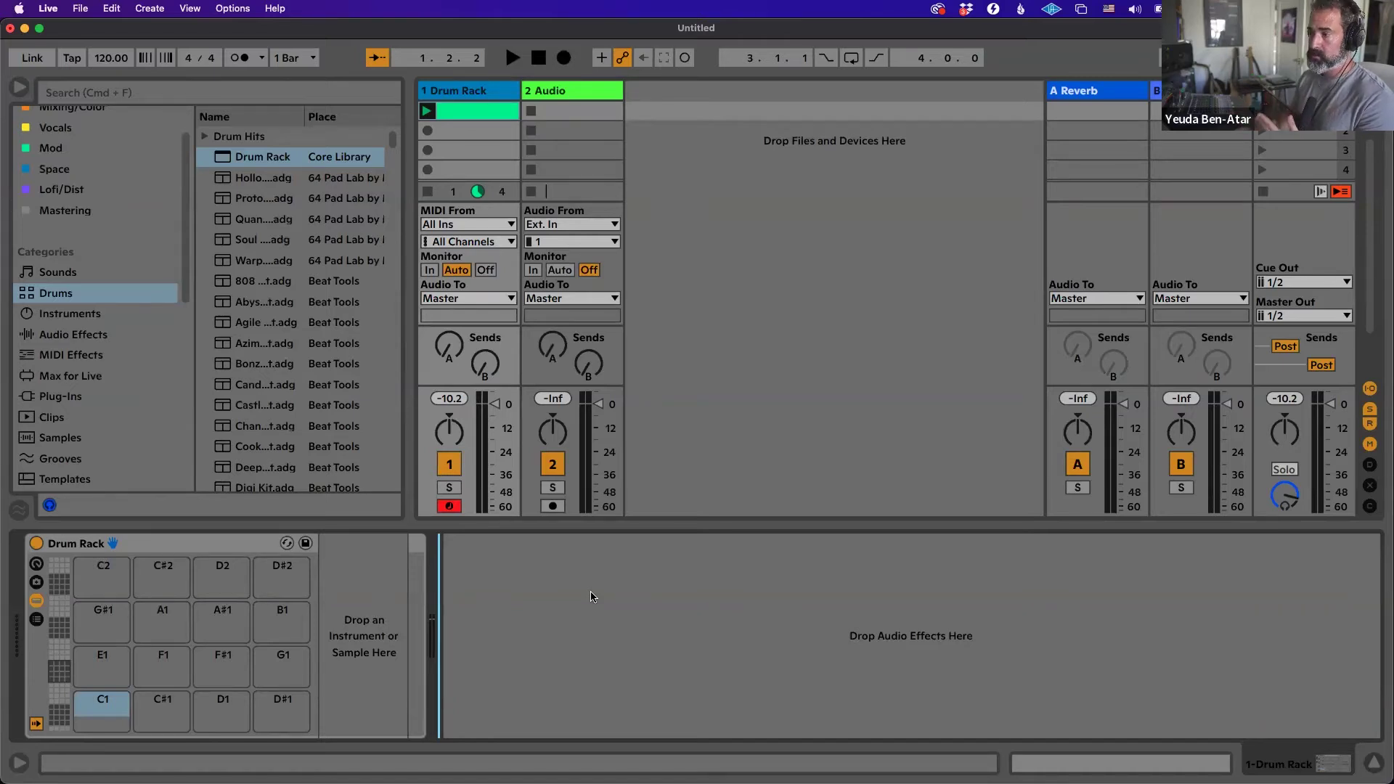
Open the first clip with a shorter note editor and add B4 at 1.1.2, C#5 at 1.1.4, G4 at 1.2.1 and B4 at 1.2.4.
{"action": "double_click", "coordinate": [468, 112]}
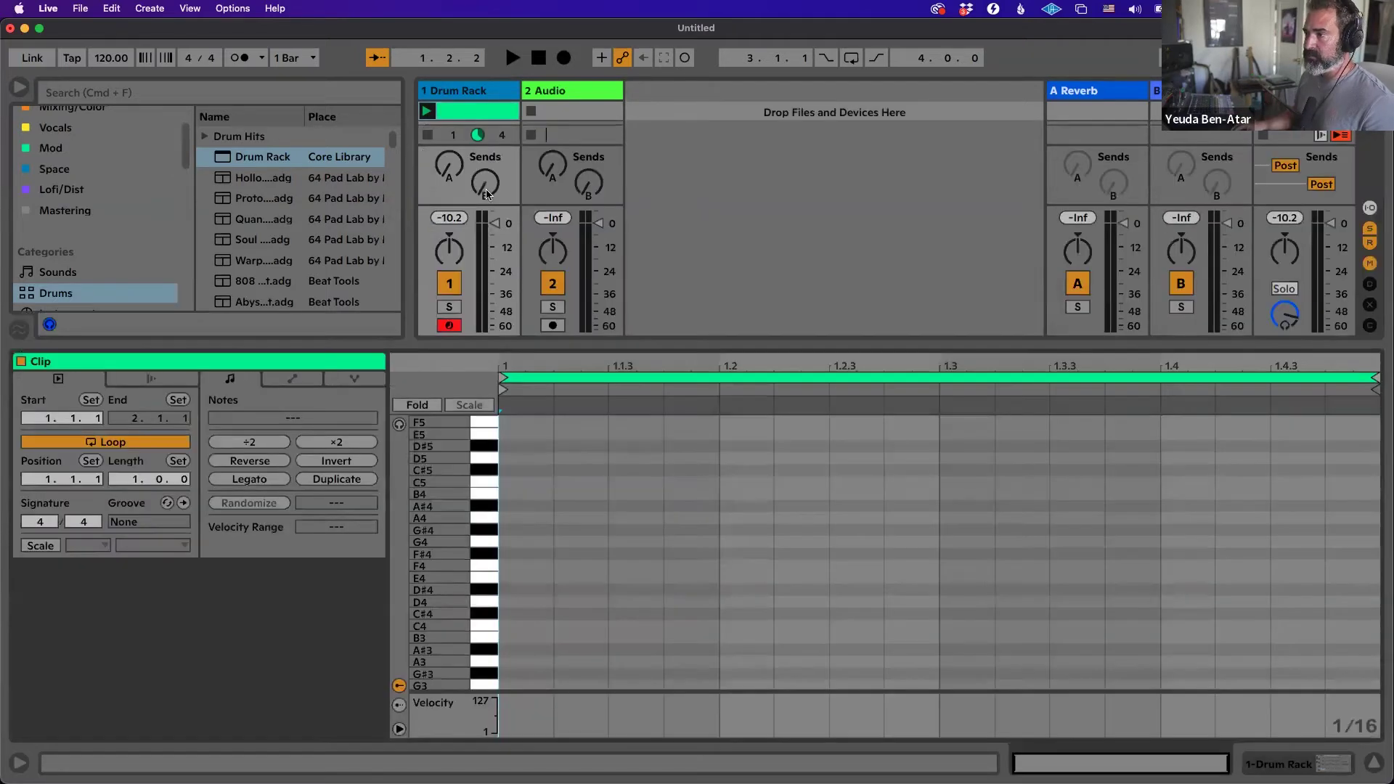
{"action": "left_click_drag", "start_coordinate": [556, 344], "coordinate": [555, 410]}
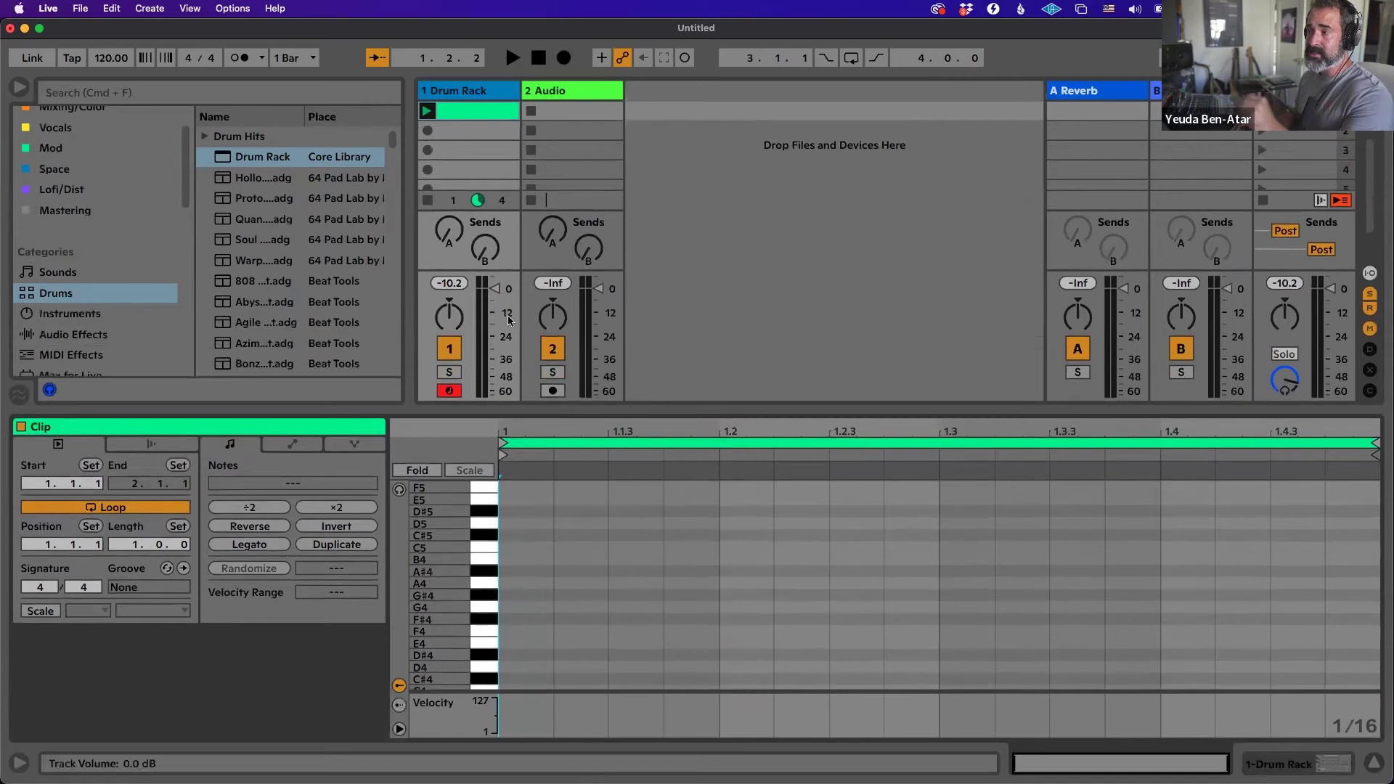
{"action": "left_click", "coordinate": [577, 558]}
{"action": "left_click", "coordinate": [733, 607]}
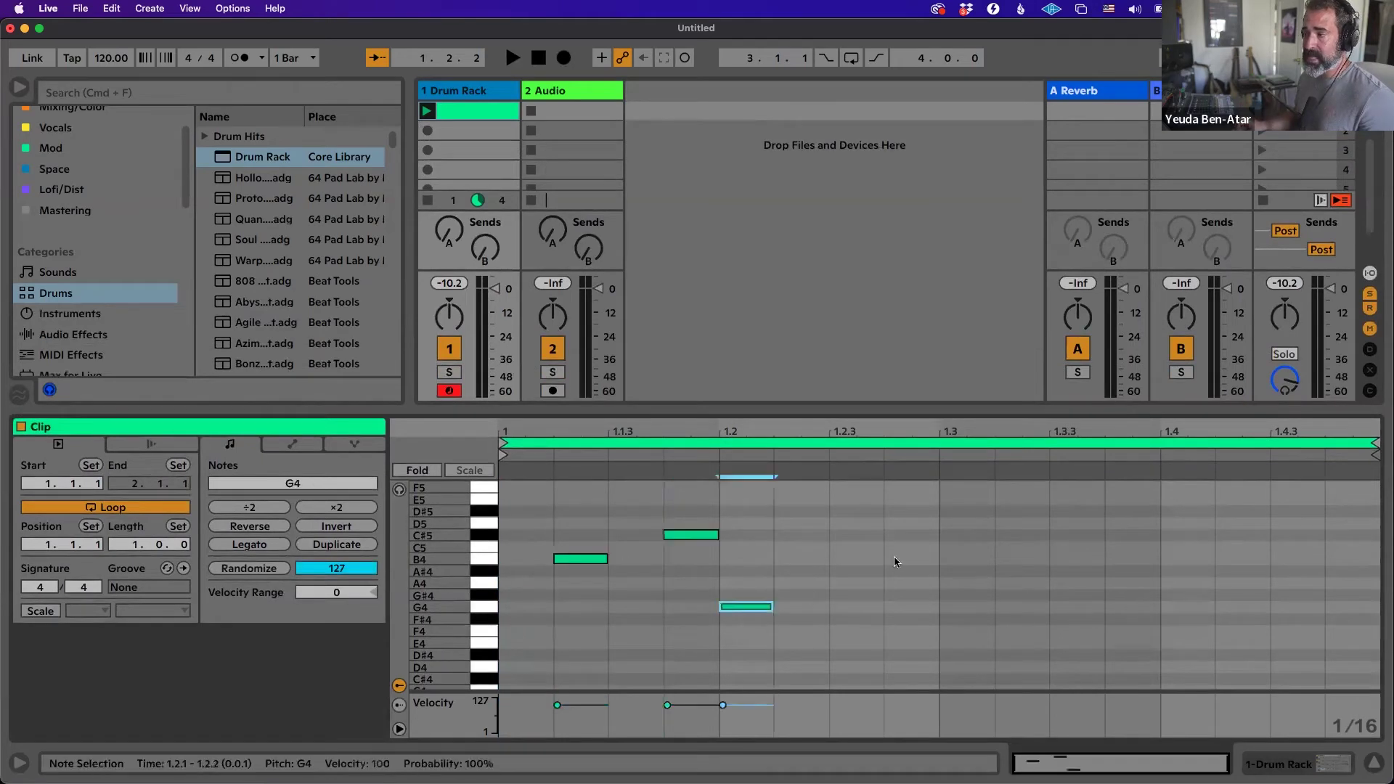
{"action": "left_click", "coordinate": [896, 559]}
Create a second MIDI clip in the next slot of the Drum Rack track and draw notes starting with E3 at 1.1.1.
{"action": "double_click", "coordinate": [460, 130]}
{"action": "left_click", "coordinate": [530, 615]}
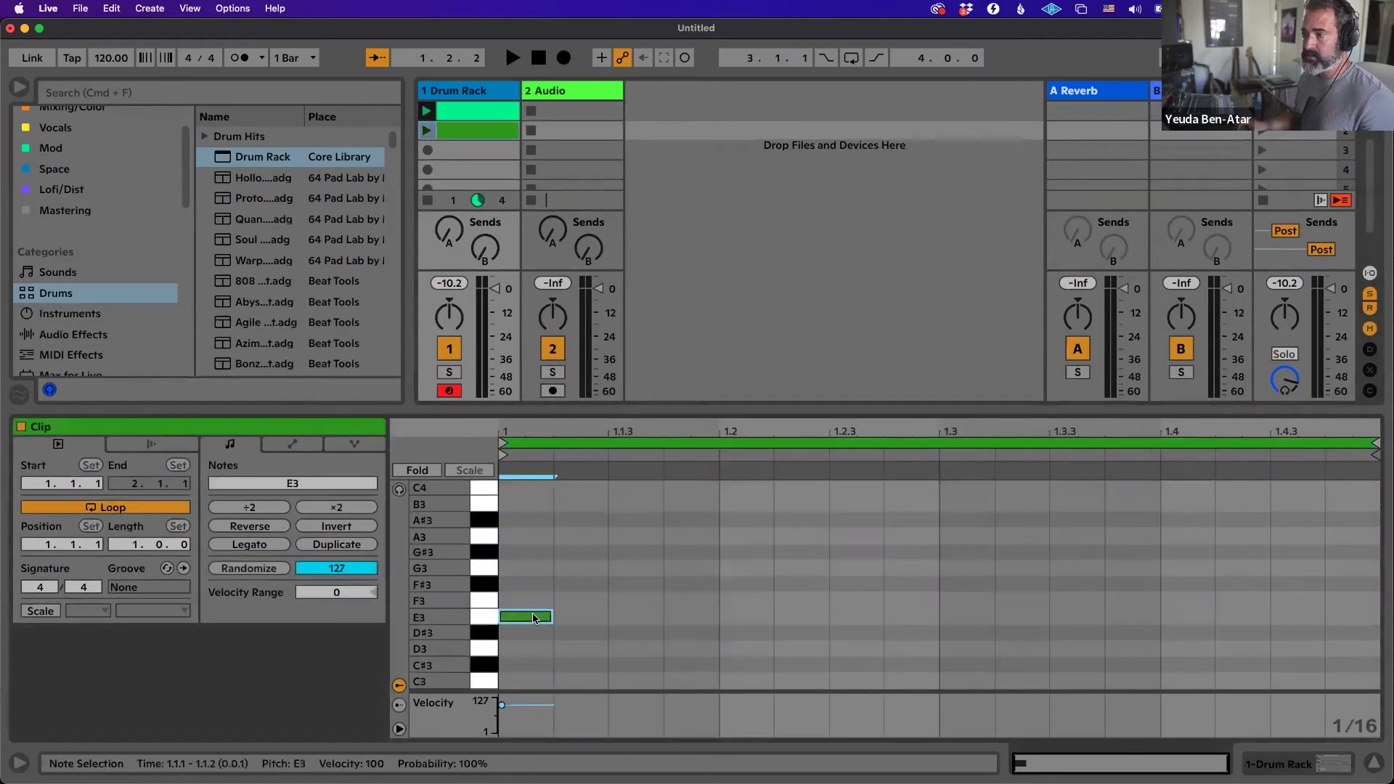
{"action": "left_click_drag", "start_coordinate": [552, 616], "coordinate": [662, 616]}
{"action": "left_click_drag", "start_coordinate": [501, 584], "coordinate": [657, 584]}
{"action": "left_click_drag", "start_coordinate": [501, 551], "coordinate": [656, 552]}
Compare the notes of the two MIDI clips by showing them alternately, ending on the first clip.
{"action": "left_click", "coordinate": [457, 118]}
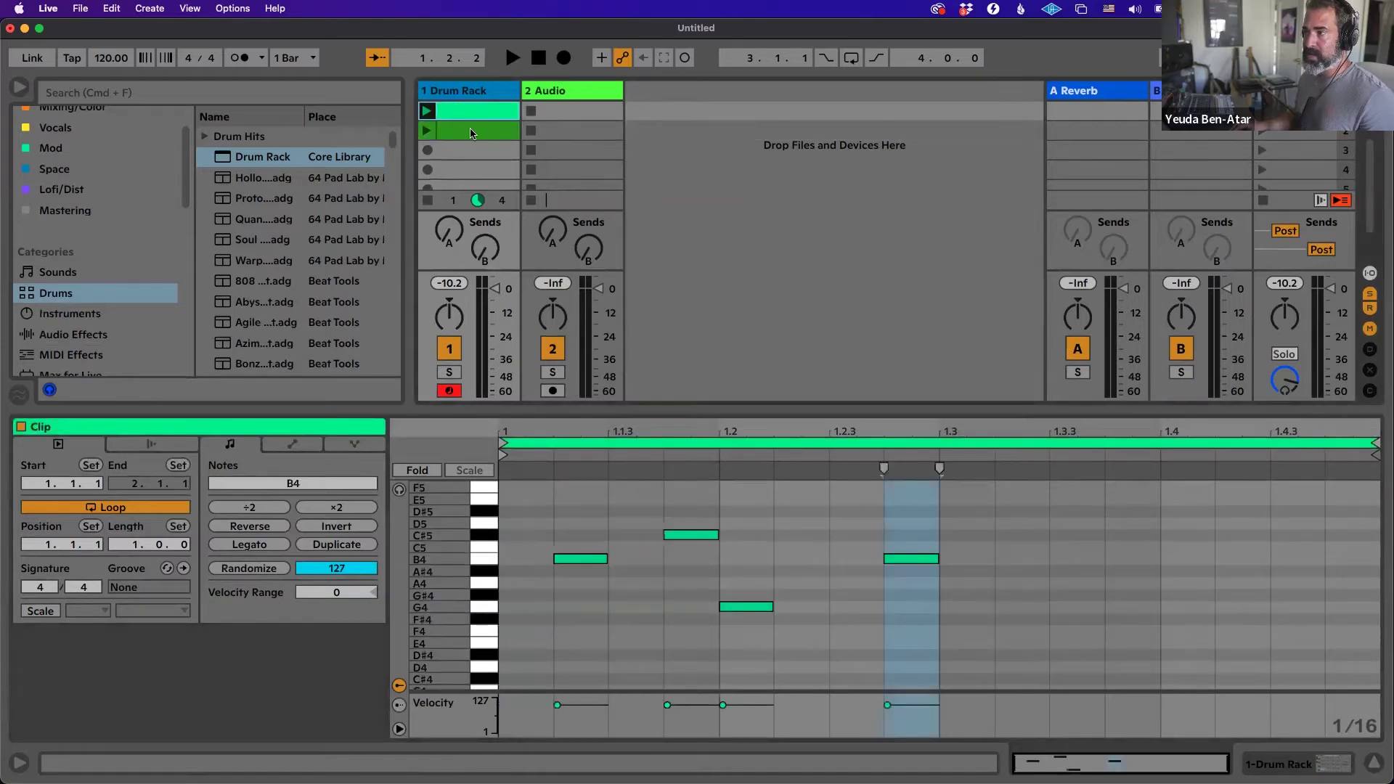
{"action": "left_click", "coordinate": [478, 132]}
{"action": "left_click", "coordinate": [478, 115]}
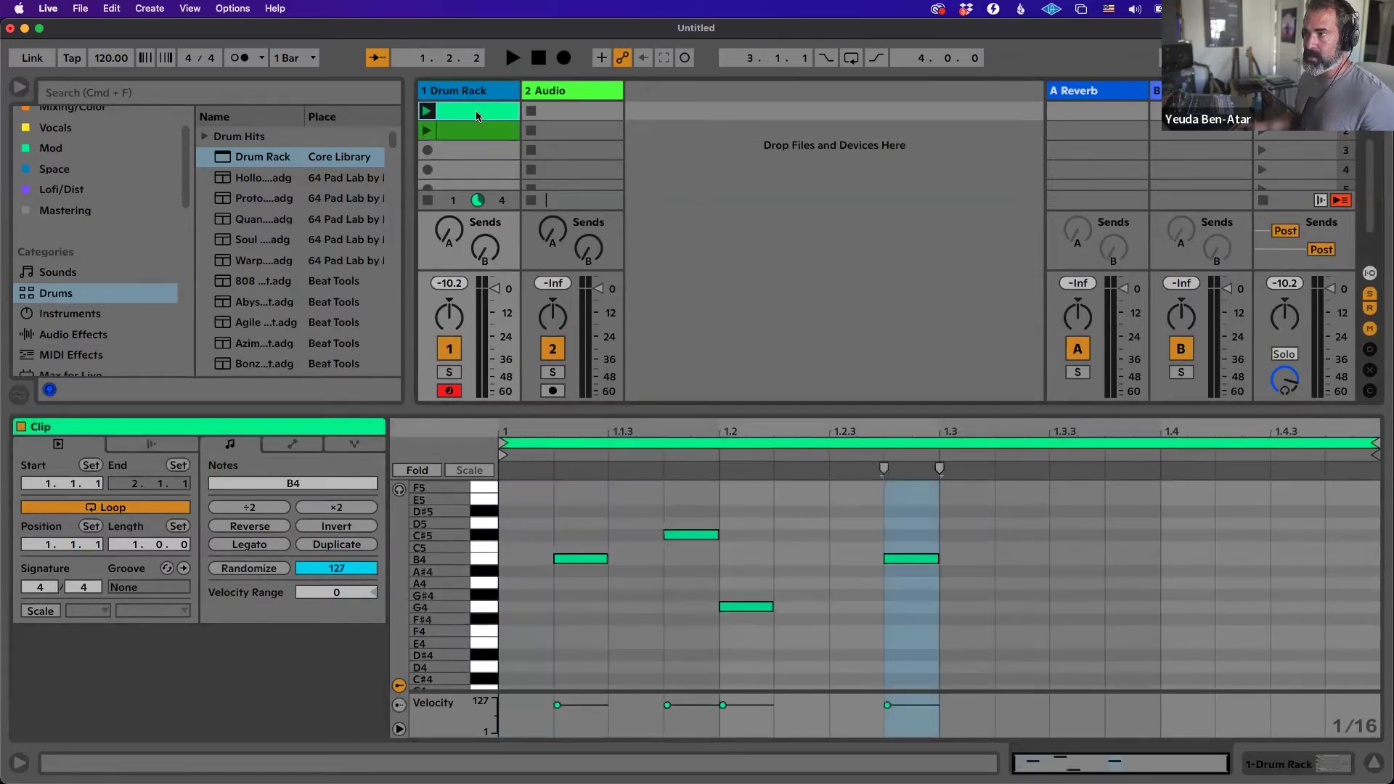
Switch back and forth between the first clip's note editor and the track's Drum Rack device view.
{"action": "key", "text": "shift+Tab"}
{"action": "key", "text": "super+alt+i"}
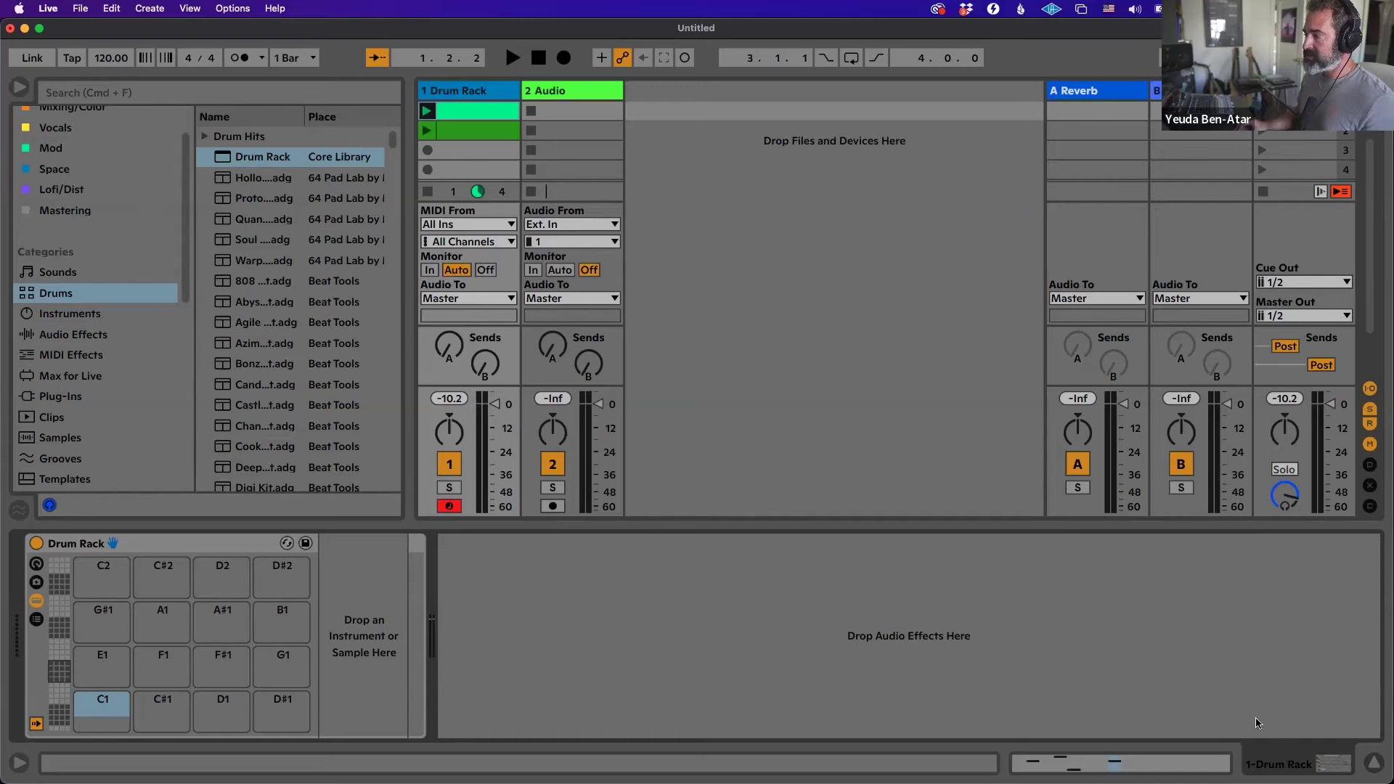
{"action": "left_click", "coordinate": [1197, 762]}
{"action": "left_click", "coordinate": [1196, 766]}
{"action": "left_click", "coordinate": [1197, 766]}
{"action": "left_click", "coordinate": [1197, 764]}
{"action": "left_click", "coordinate": [1199, 764]}
{"action": "left_click", "coordinate": [1201, 764]}
{"action": "left_click", "coordinate": [1212, 763]}
{"action": "key", "text": "shift+Tab"}
{"action": "key", "text": "shift+Tab"}
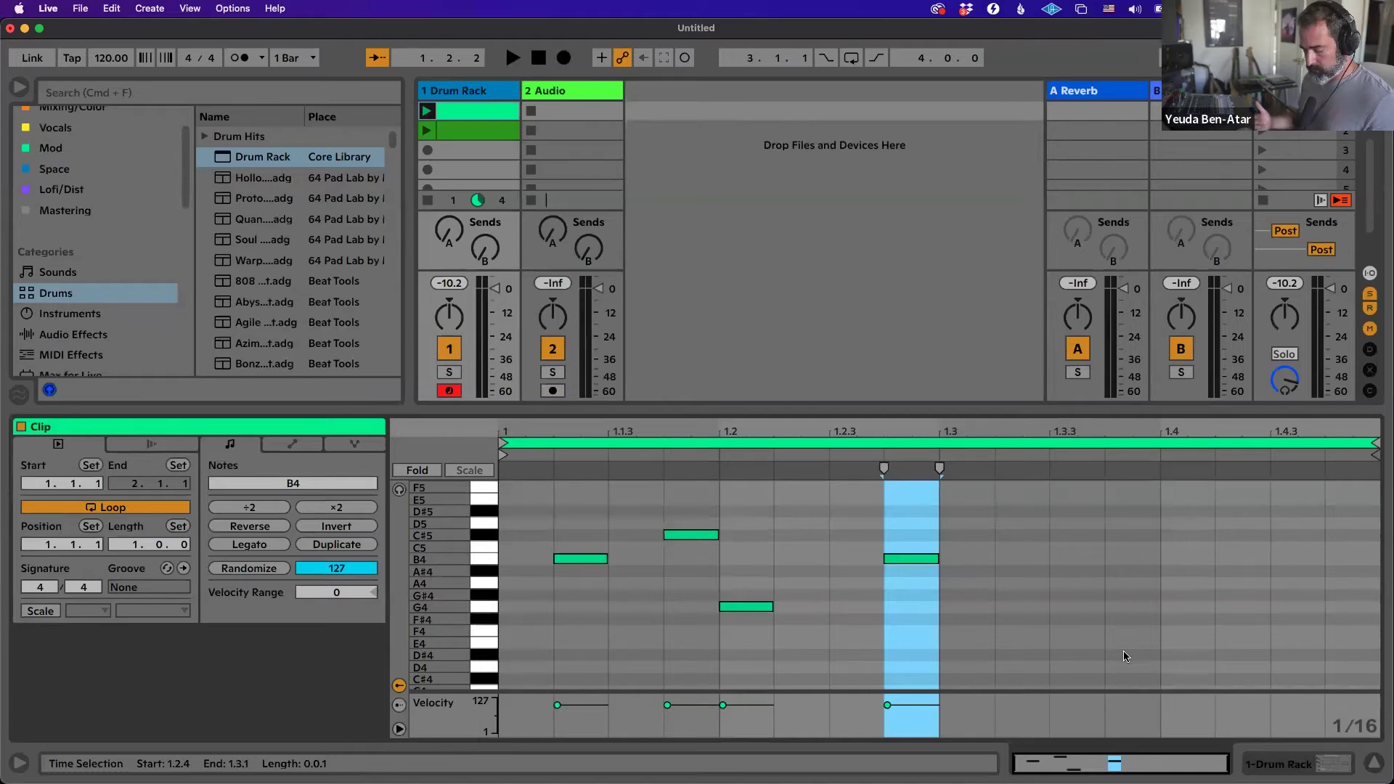
{"action": "key", "text": "shift+Tab"}
{"action": "key", "text": "shift+Tab"}
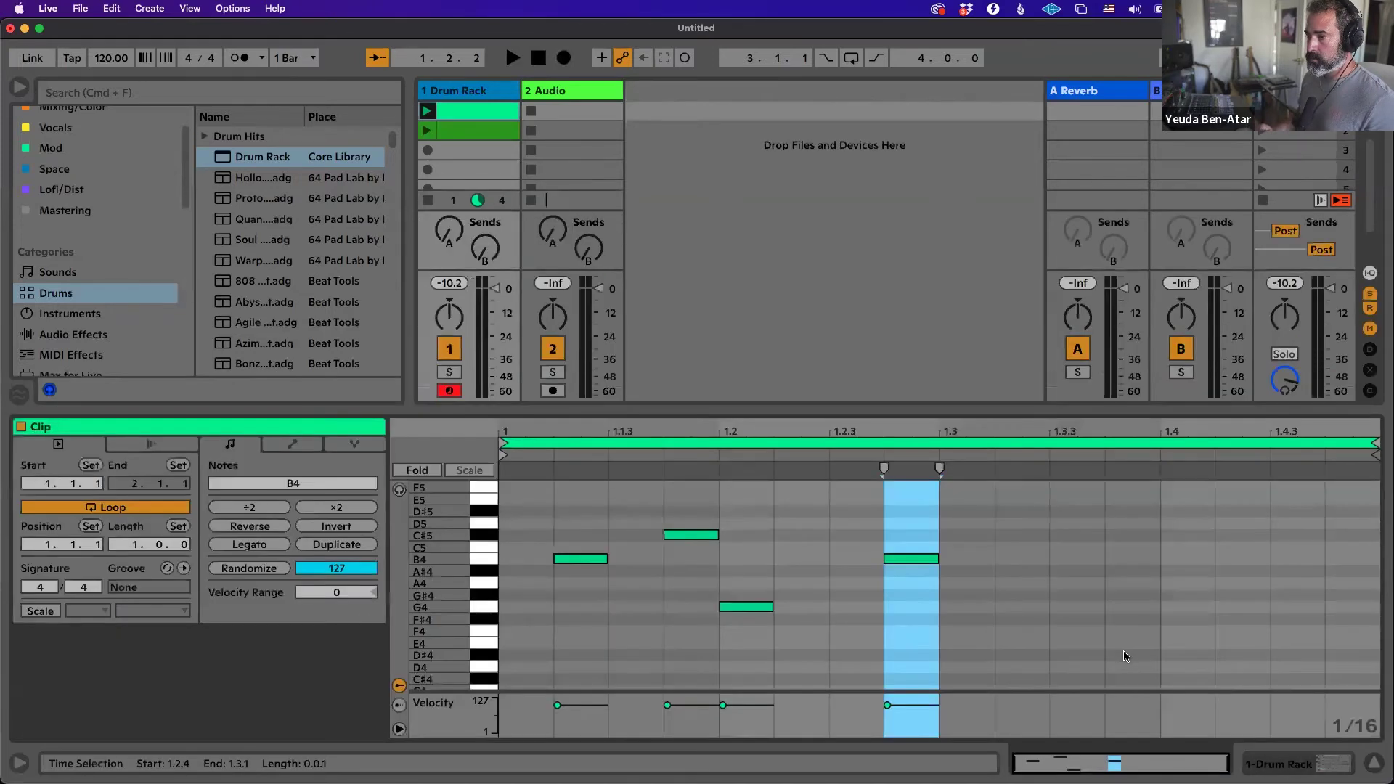
{"action": "key", "text": "shift+Tab"}
{"action": "key", "text": "shift+Tab"}
{"action": "key", "text": "shift+Tab"}
{"action": "key", "text": "shift+Tab"}
{"action": "key", "text": "shift+Tab"}
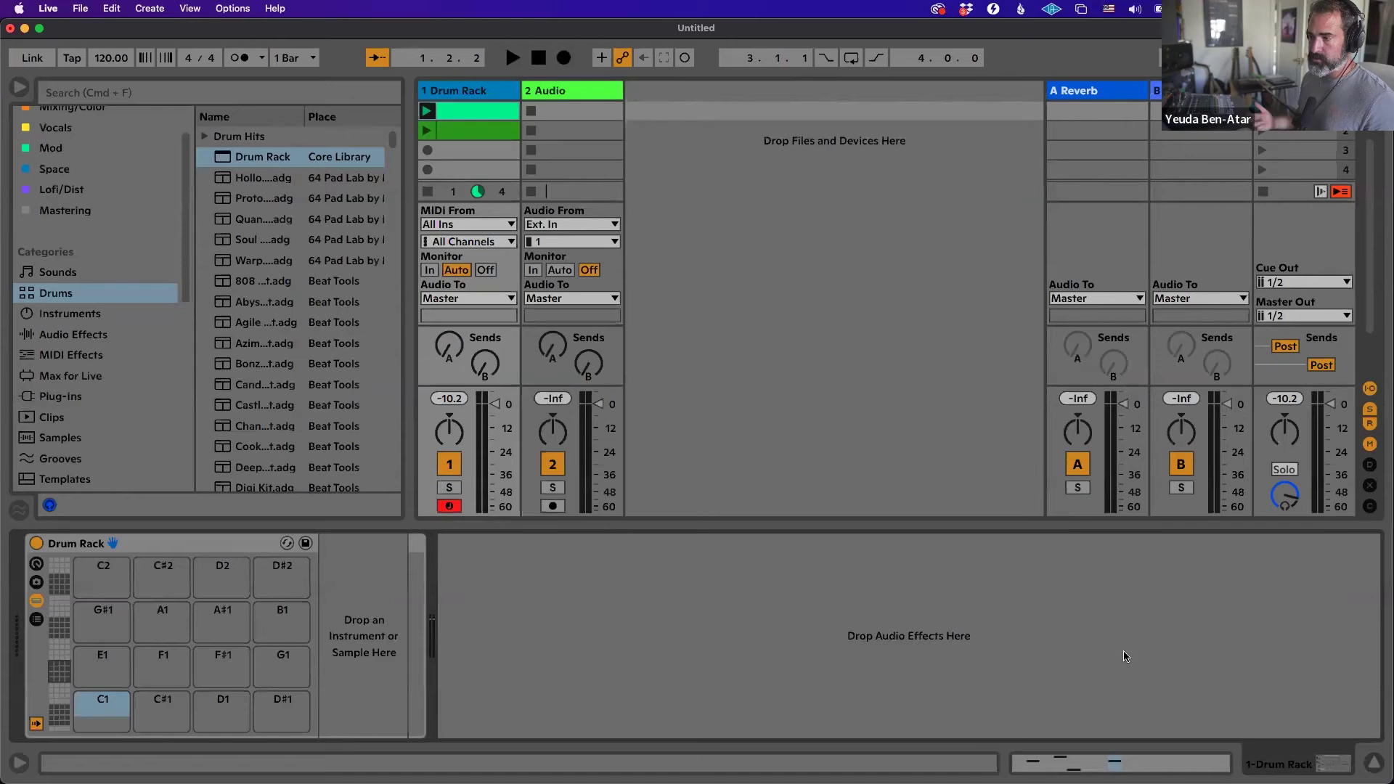
{"action": "key", "text": "shift+Tab"}
{"action": "key", "text": "shift+Tab"}
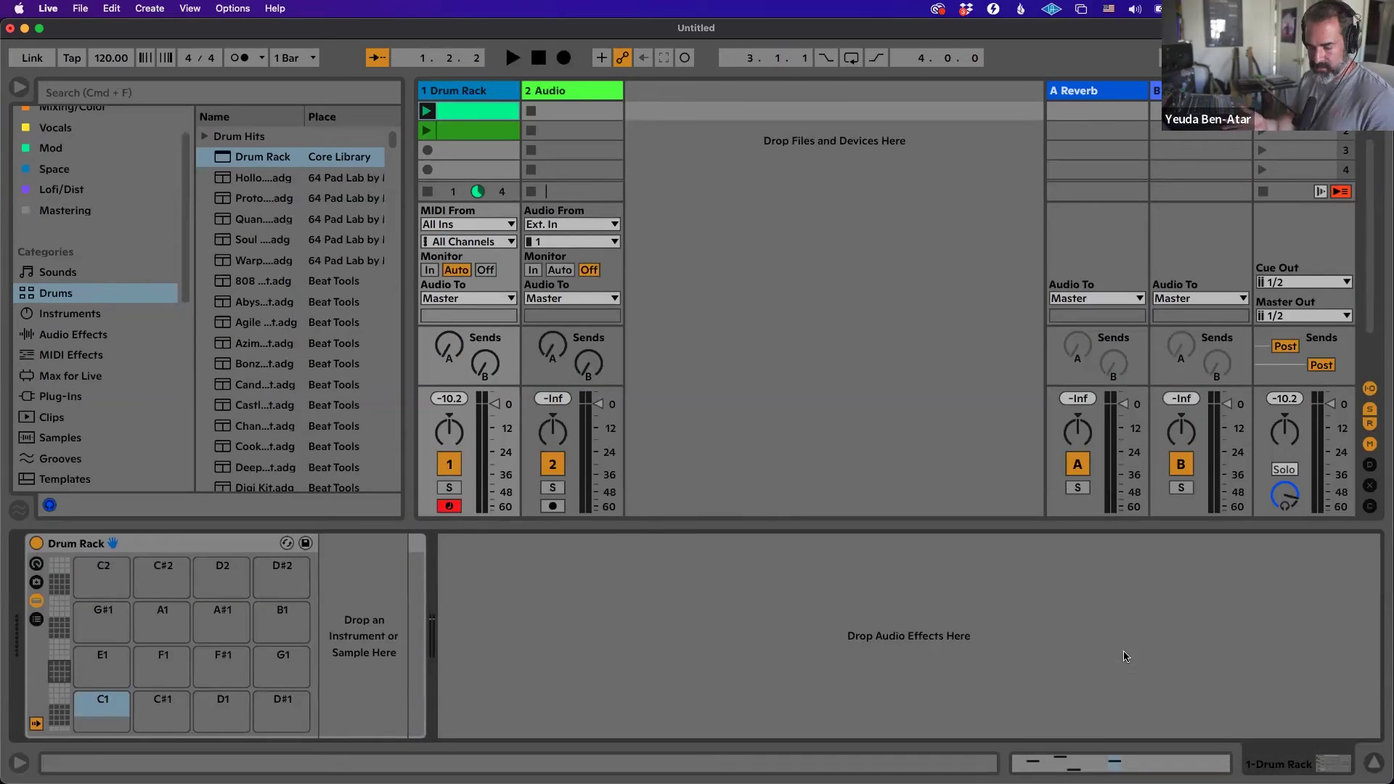
{"action": "key", "text": "shift+Tab"}
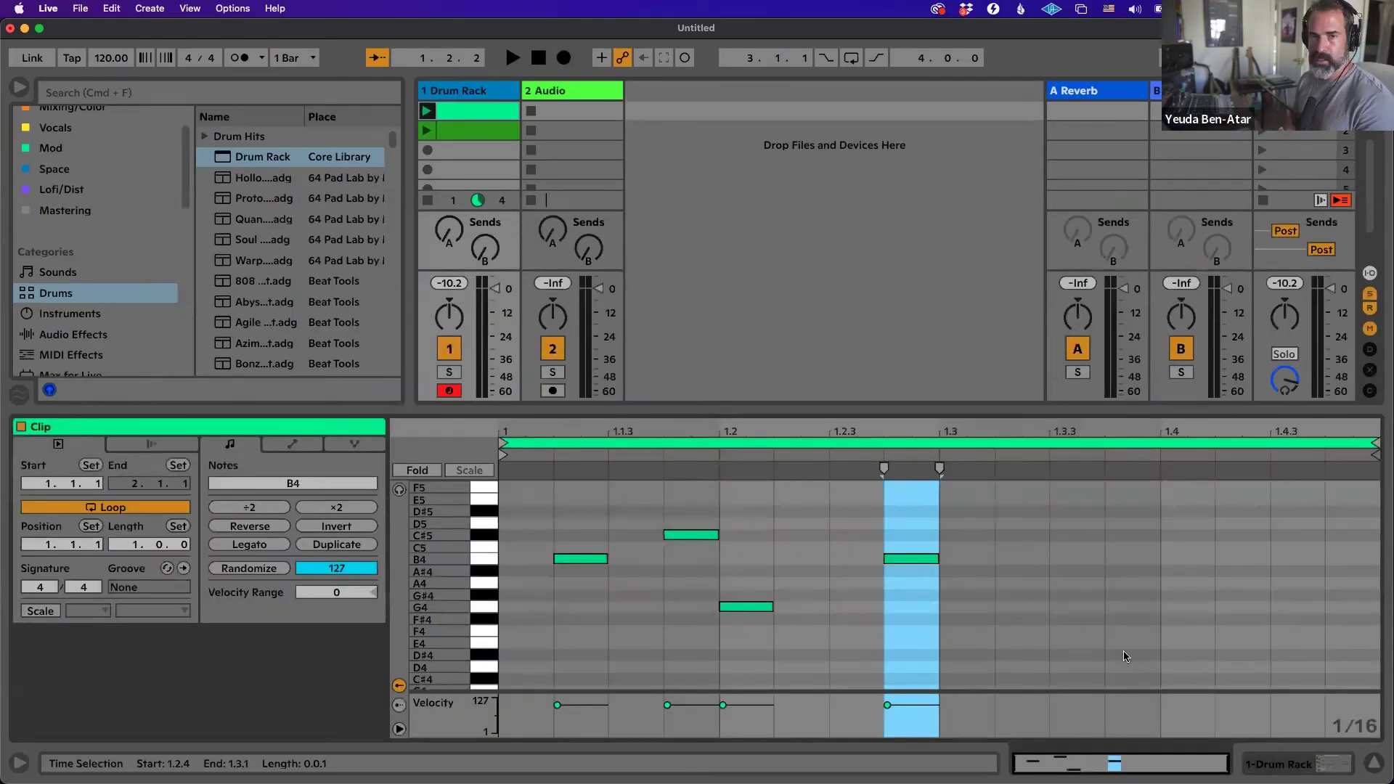
Delete both MIDI clips from the Drum Rack track and return to its device view.
{"action": "left_click", "coordinate": [472, 129], "text": "shift"}
{"action": "key", "text": "Delete"}
{"action": "key", "text": "shift+Tab"}
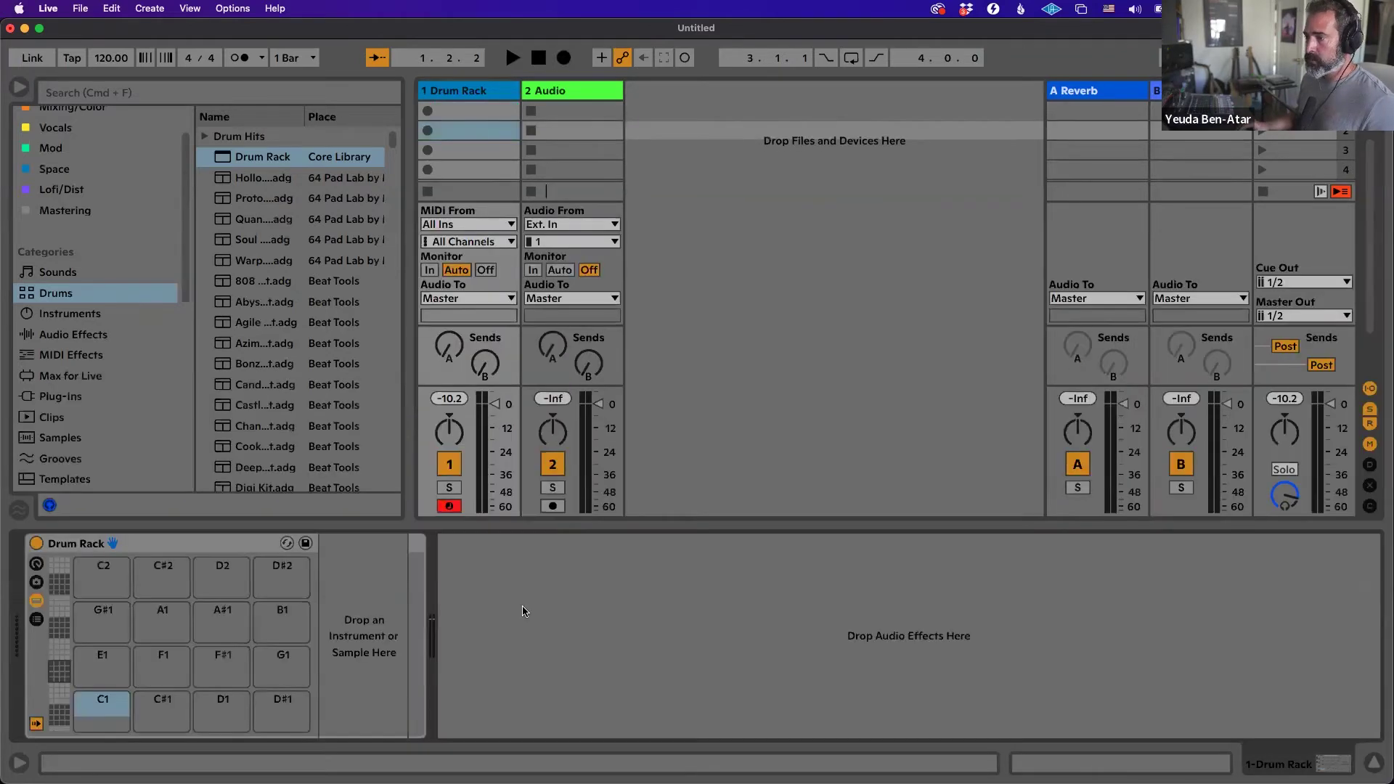
Go through pads of the empty Drum Rack, ending on C1, and select the whole Drum Rack device.
{"action": "left_click", "coordinate": [137, 561]}
{"action": "left_click", "coordinate": [103, 661]}
{"action": "left_click", "coordinate": [102, 708]}
{"action": "left_click", "coordinate": [152, 543]}
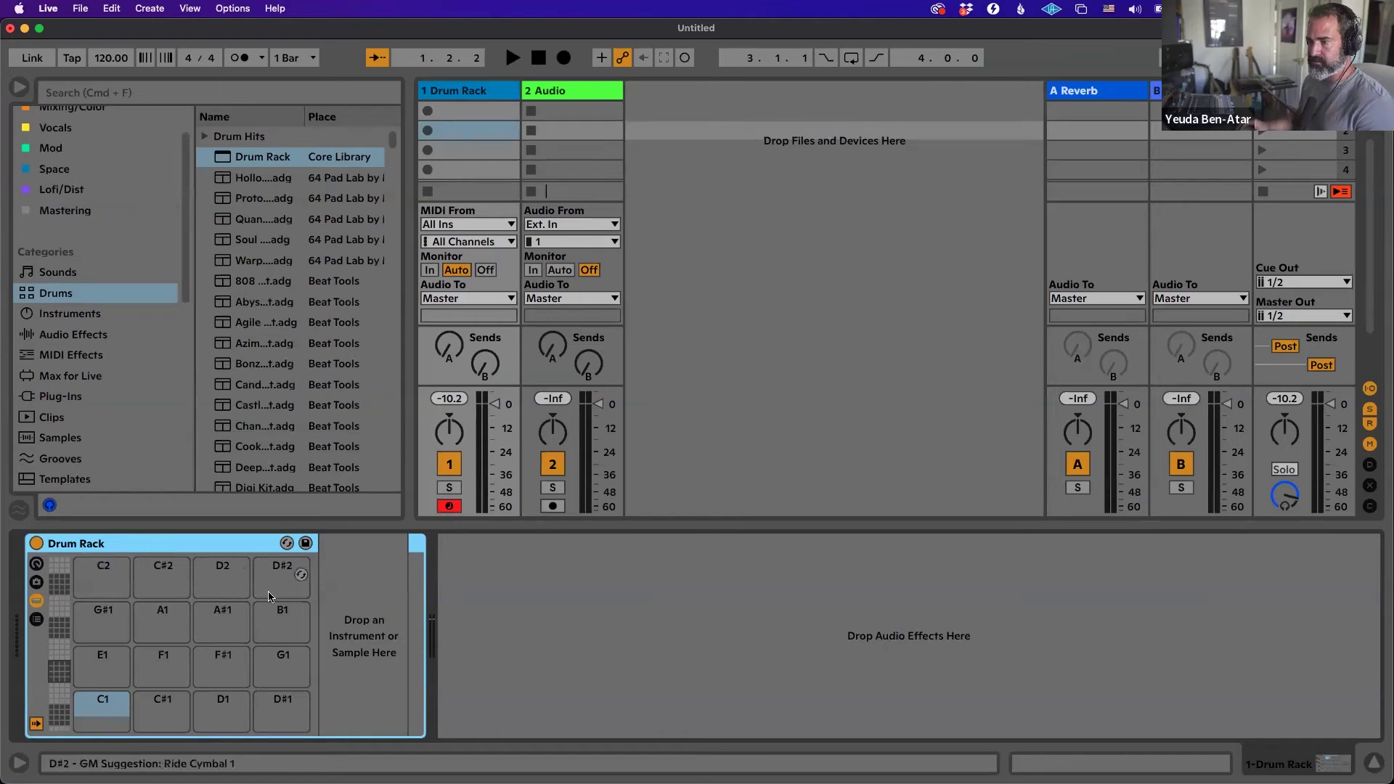
{"action": "left_click", "coordinate": [100, 708]}
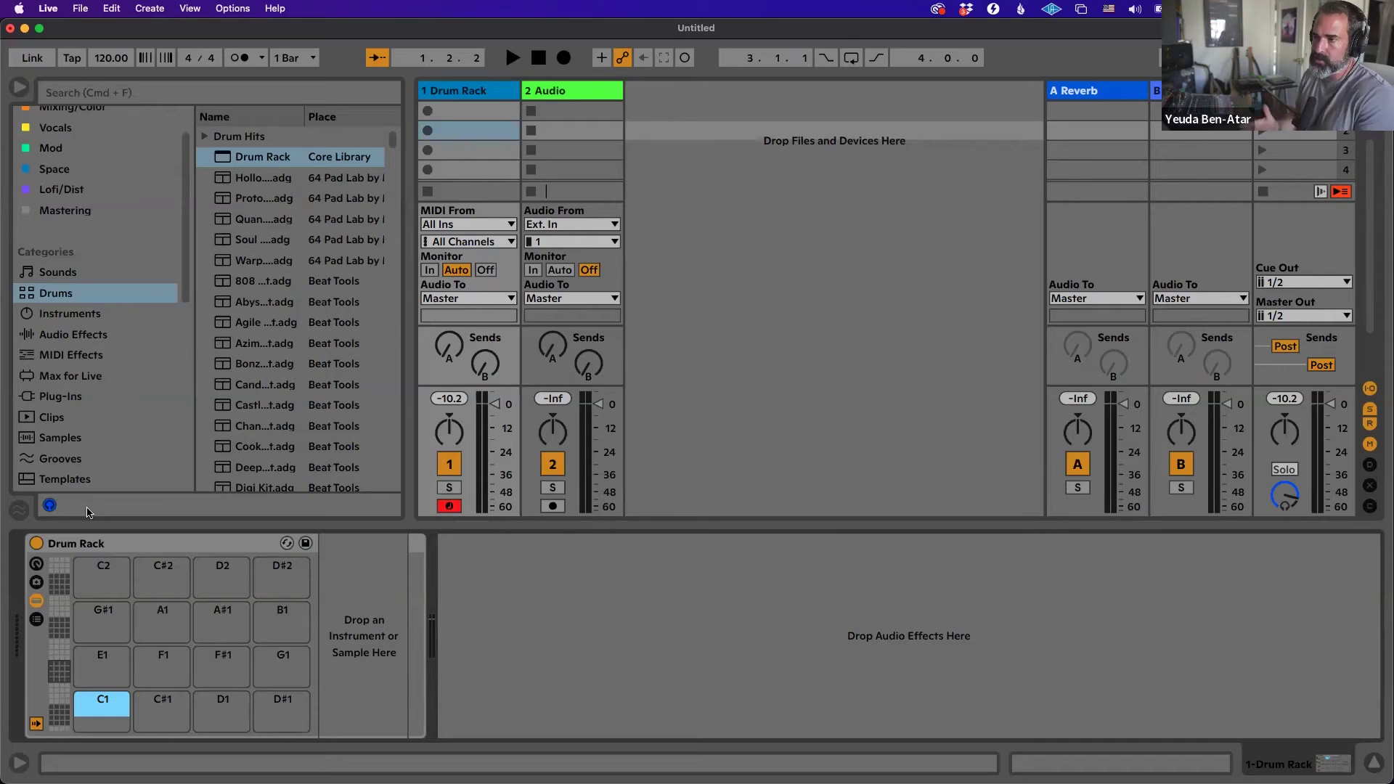
{"action": "left_click_drag", "start_coordinate": [261, 156], "coordinate": [97, 705]}
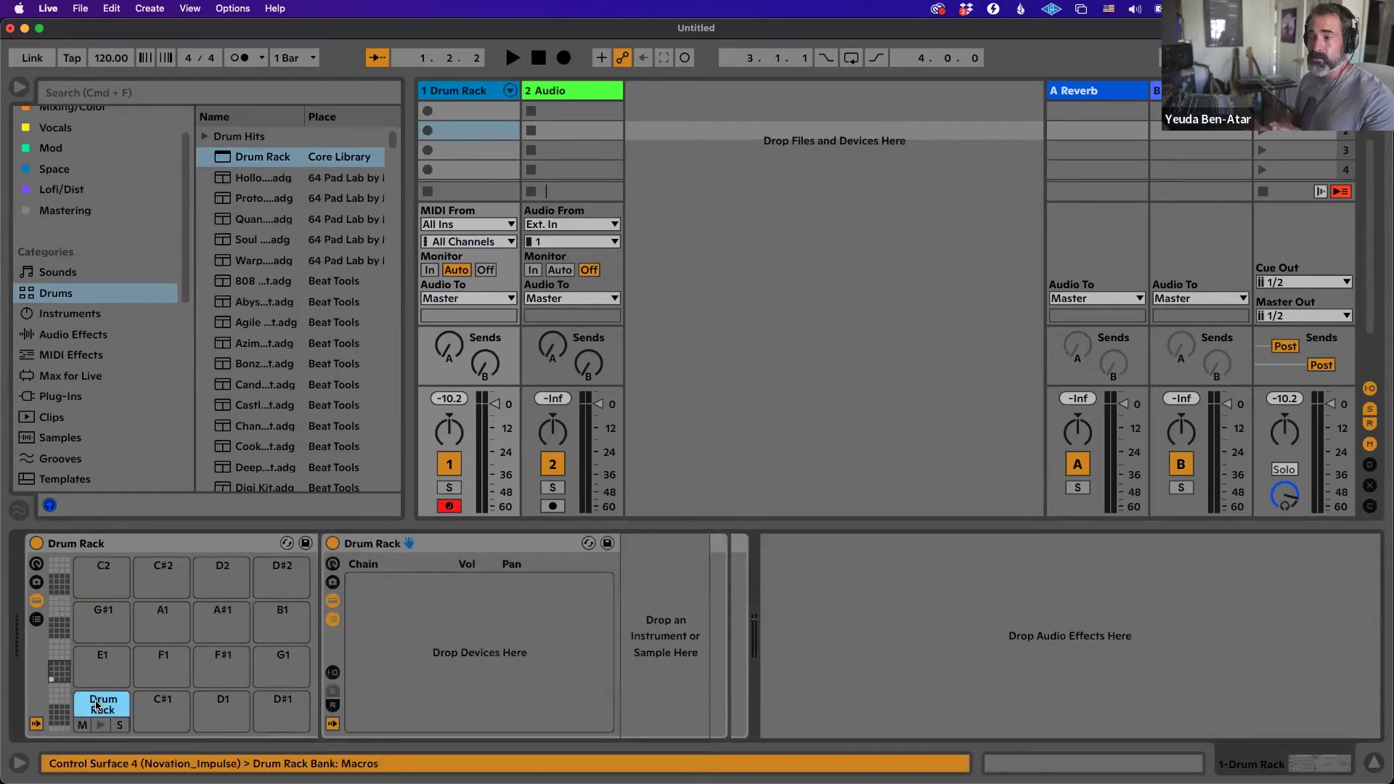
{"action": "key", "text": "super+z"}
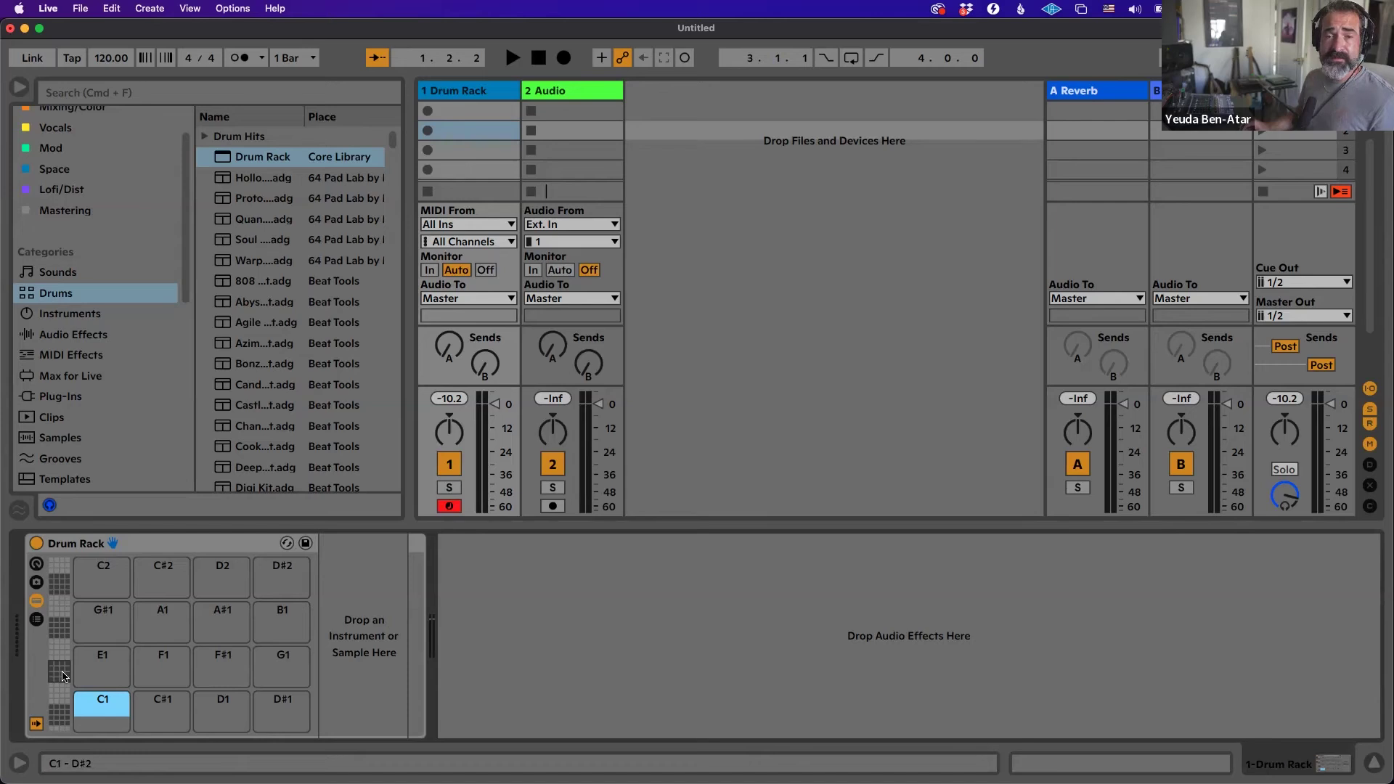
{"action": "mouse_move", "coordinate": [61, 671]}
{"action": "left_mouse_down"}
{"action": "mouse_move", "coordinate": [60, 565]}
{"action": "mouse_move", "coordinate": [60, 708]}
{"action": "mouse_move", "coordinate": [63, 671]}
{"action": "left_mouse_up"}
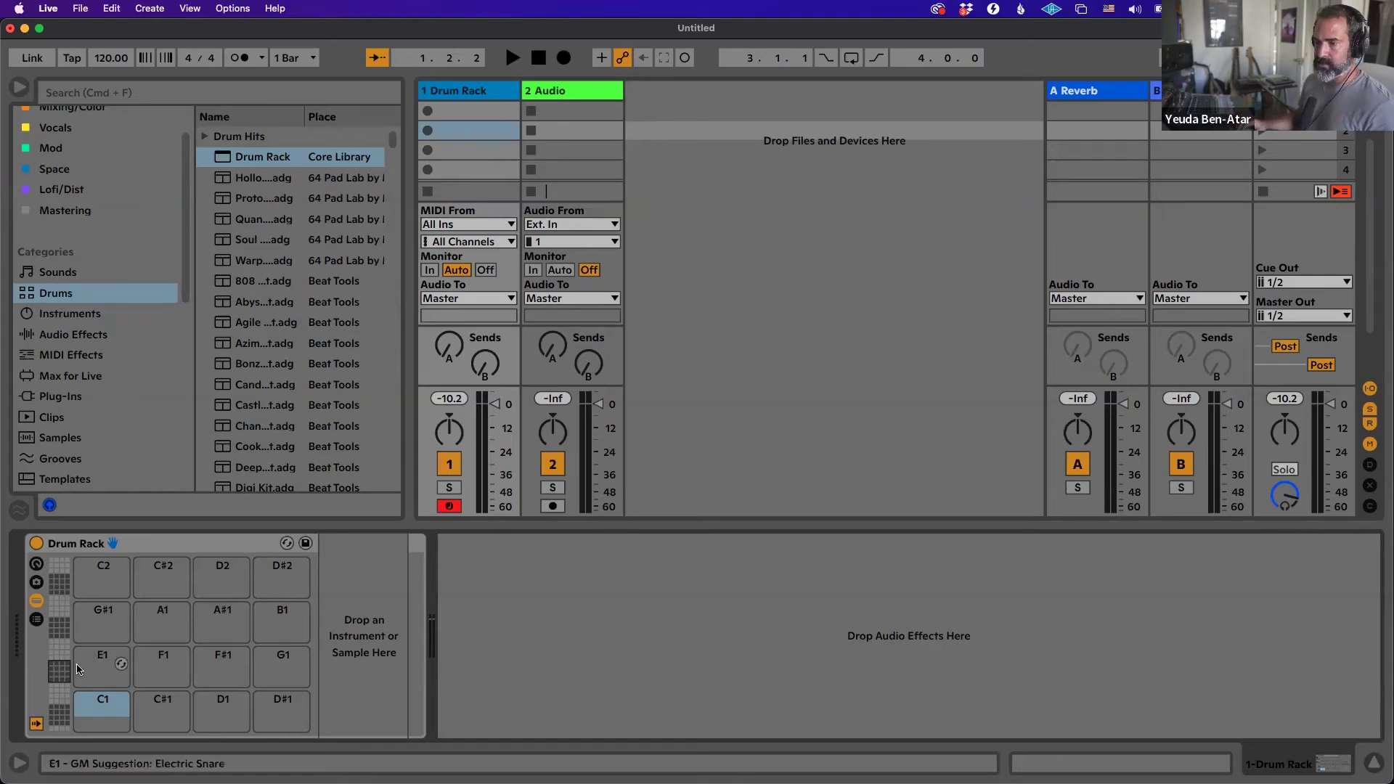
{"action": "left_click_drag", "start_coordinate": [63, 637], "coordinate": [60, 671]}
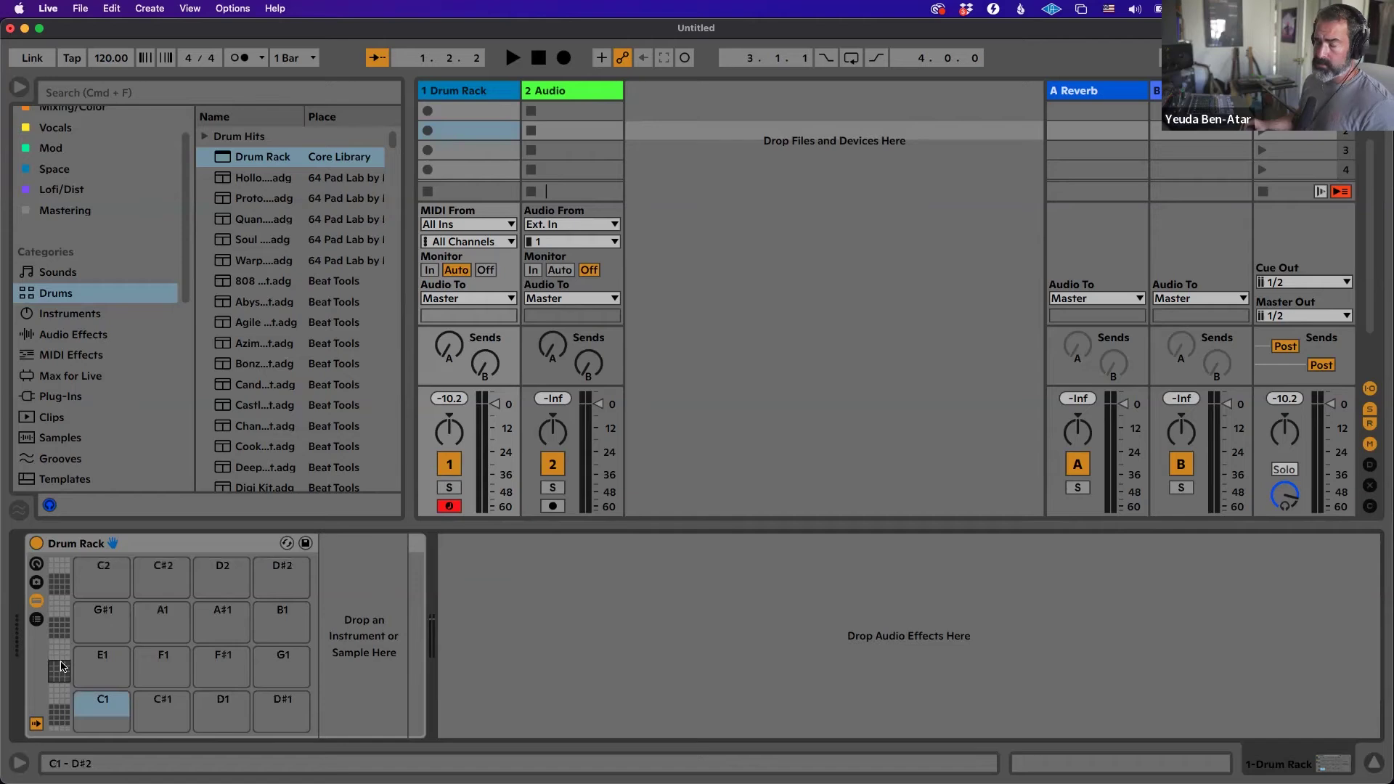
{"action": "left_click", "coordinate": [150, 551]}
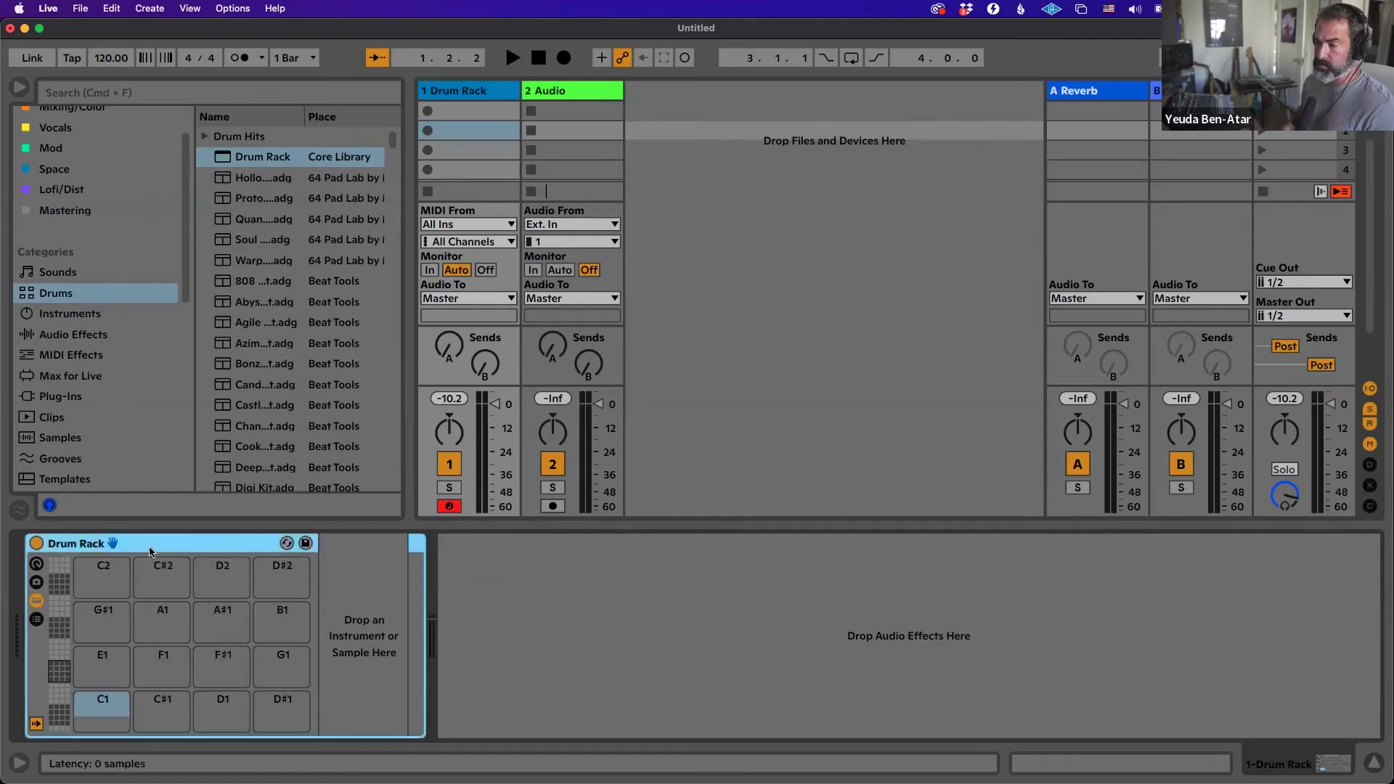
Select the Drum Rack's C1 pad, widen the browser and expand the Kick folder inside Drum Hits.
{"action": "left_click", "coordinate": [103, 703]}
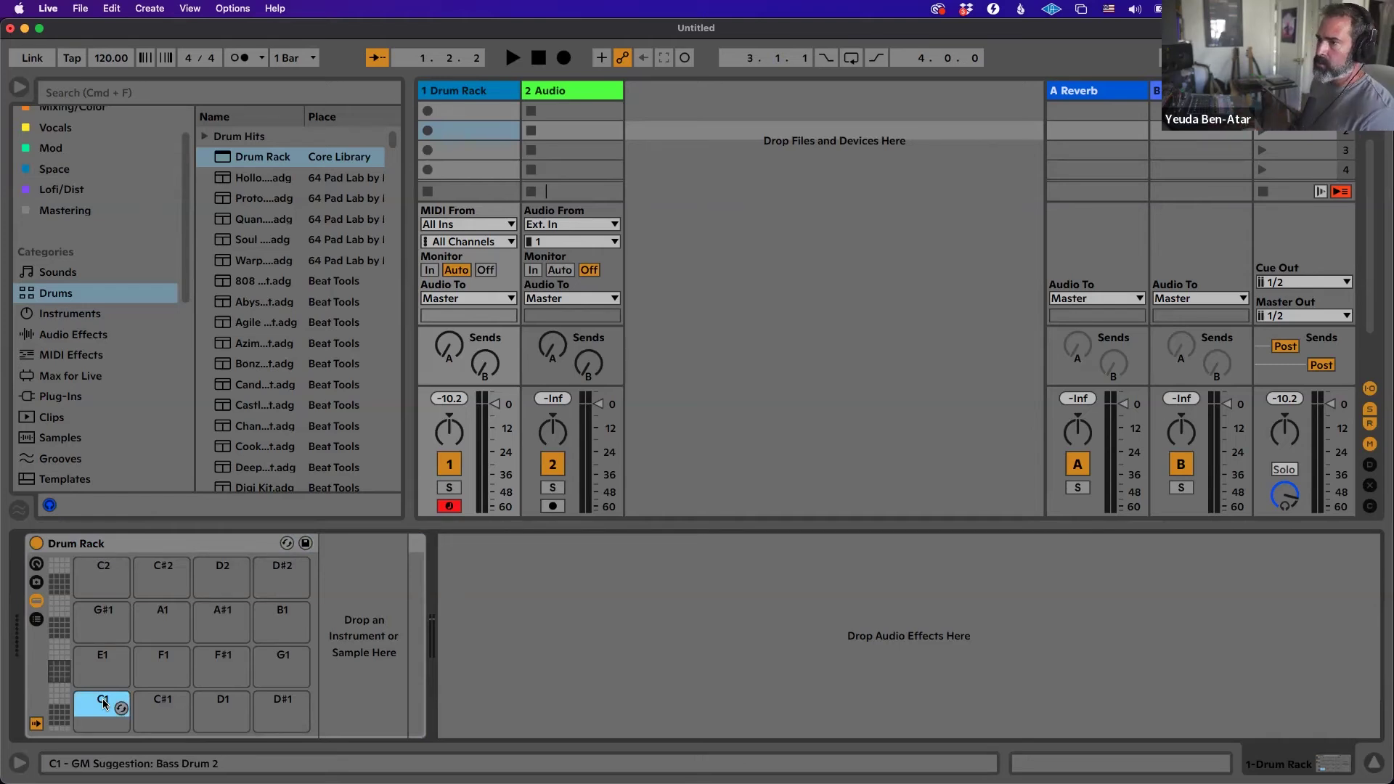
{"action": "left_click_drag", "start_coordinate": [409, 407], "coordinate": [580, 407]}
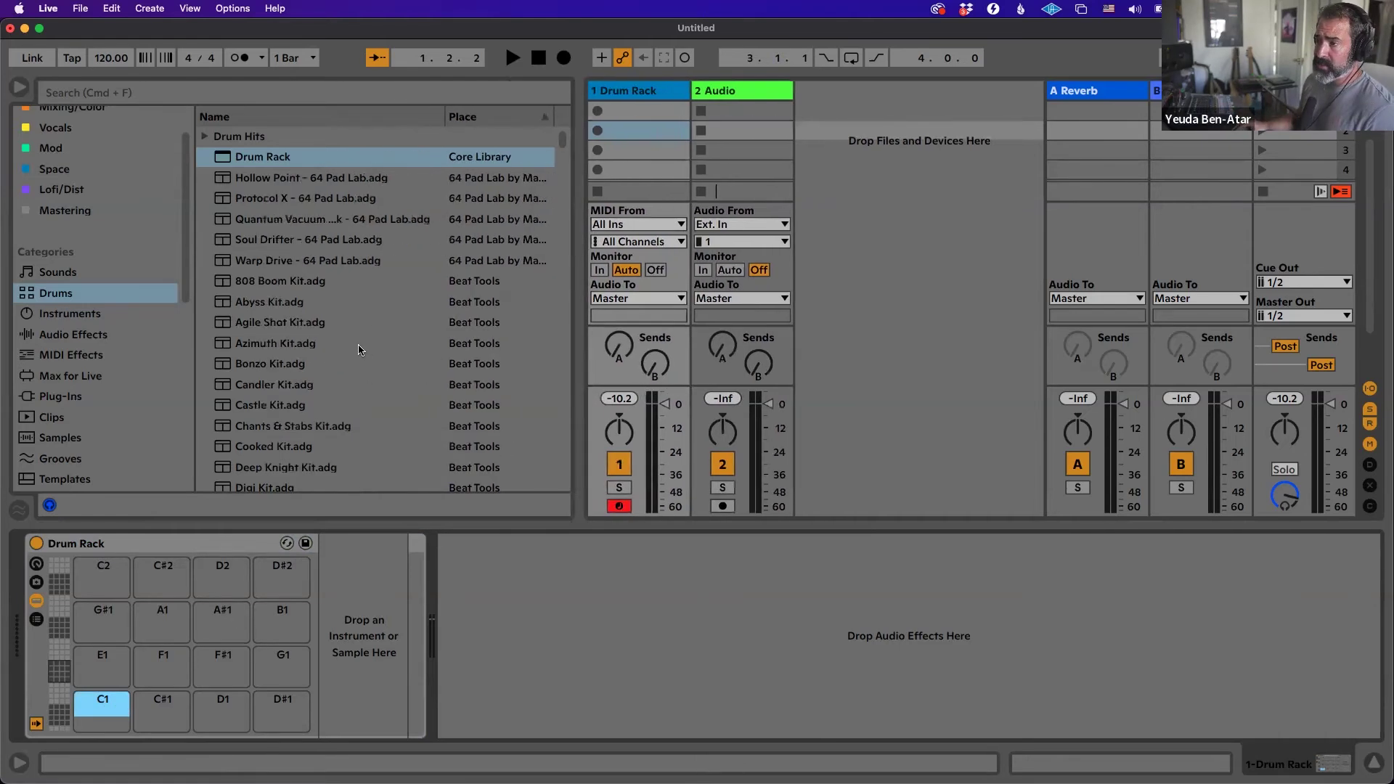
{"action": "left_click", "coordinate": [206, 138]}
{"action": "scroll", "coordinate": [233, 188], "scroll_direction": "down", "scroll_amount": 2}
{"action": "left_click", "coordinate": [217, 241]}
Find the sample Kick Dark.aif in the Kick folder and load it onto the C1 pad.
{"action": "scroll", "coordinate": [383, 300], "scroll_direction": "down", "scroll_amount": 10}
{"action": "scroll", "coordinate": [383, 300], "scroll_direction": "down", "scroll_amount": 10}
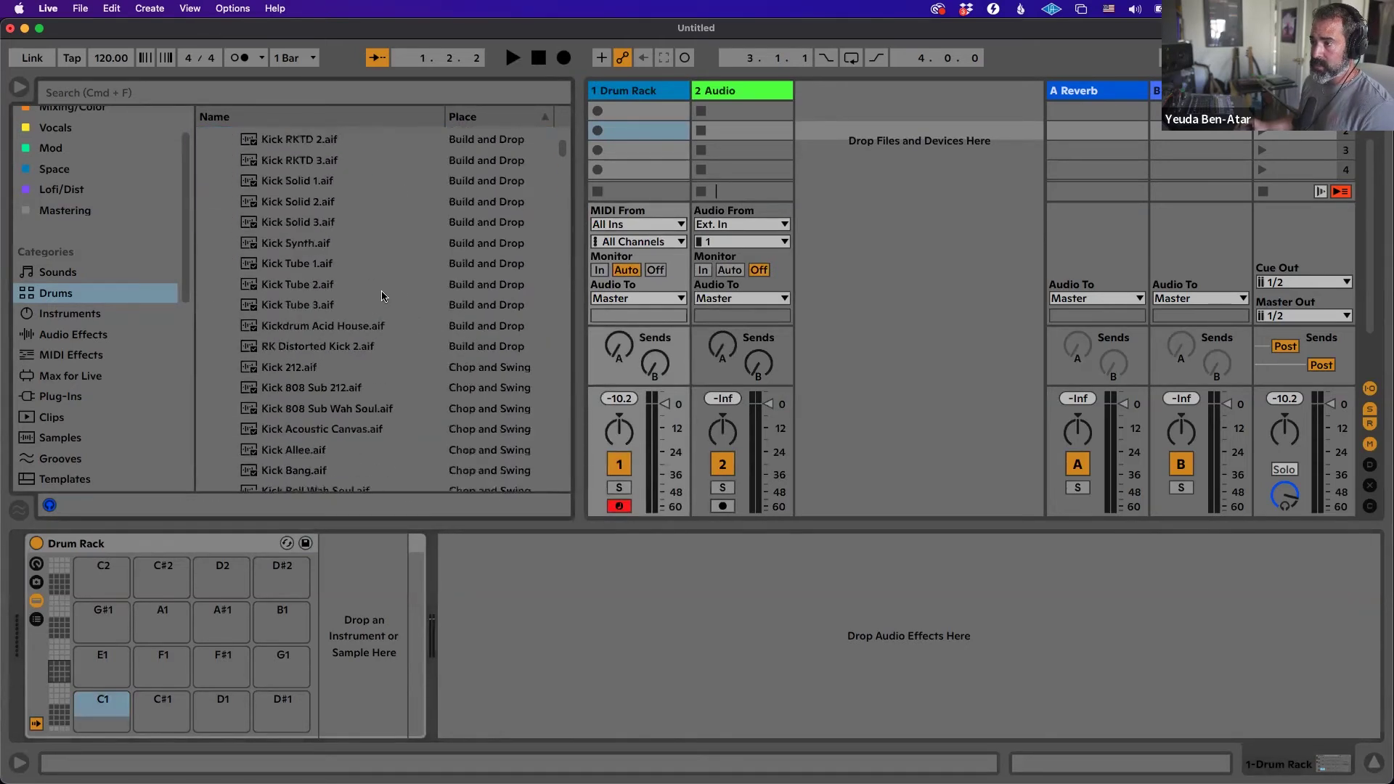
{"action": "scroll", "coordinate": [385, 284], "scroll_direction": "down", "scroll_amount": 8}
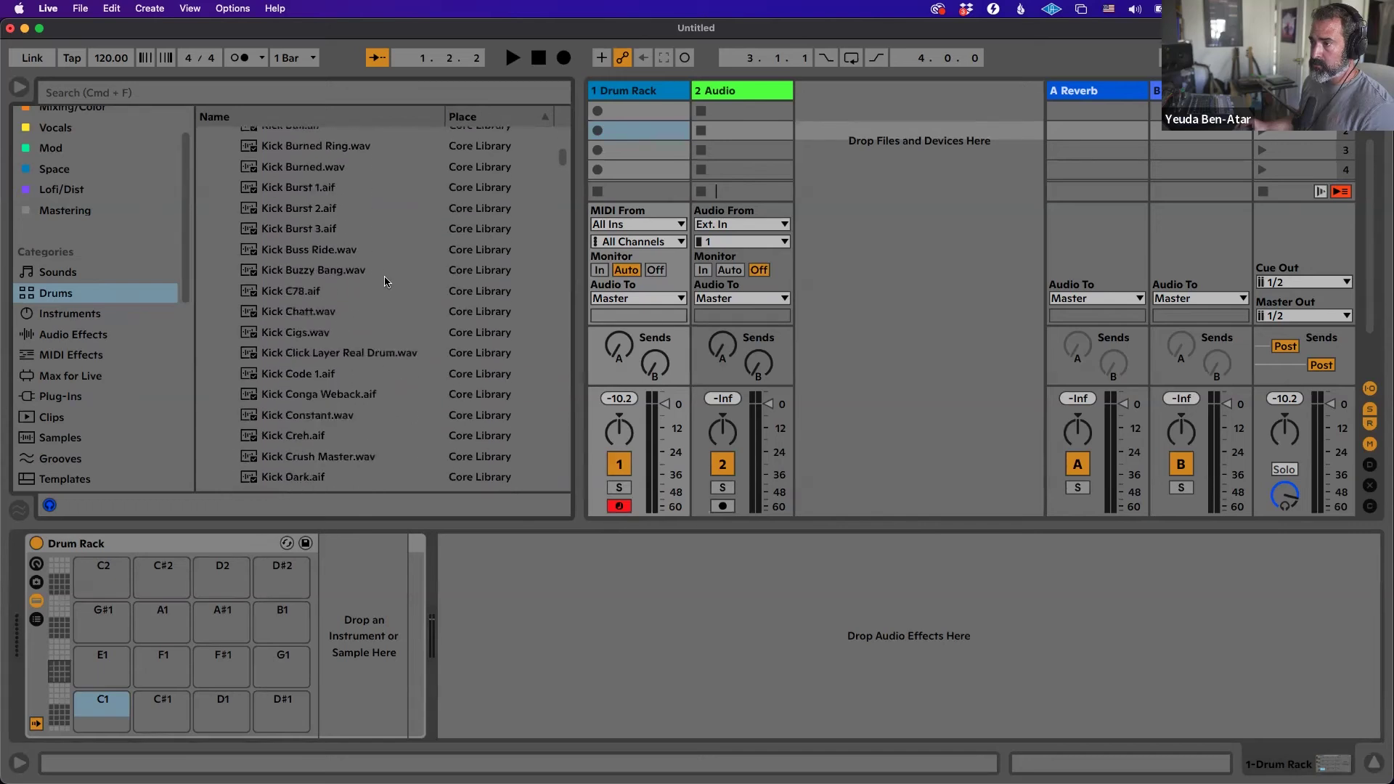
{"action": "left_click", "coordinate": [309, 311]}
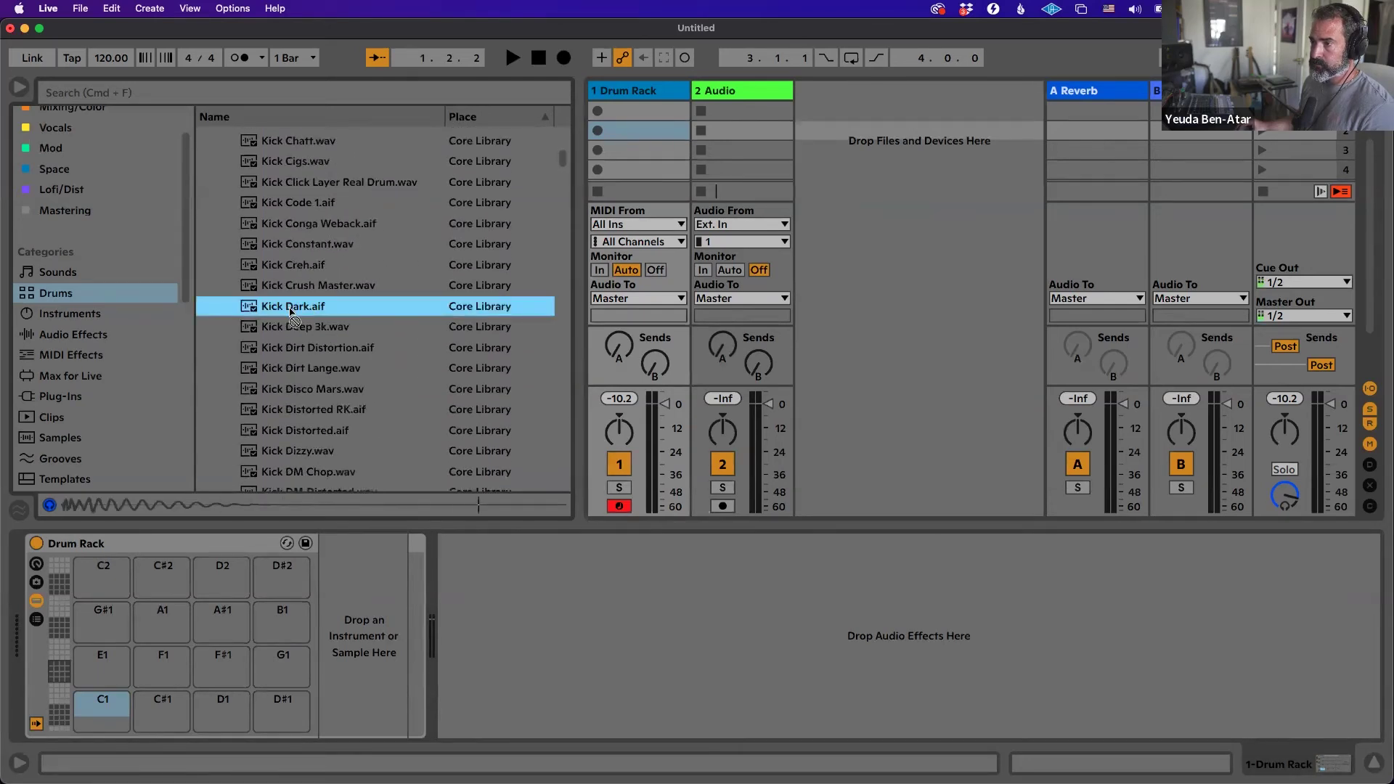
{"action": "left_click", "coordinate": [101, 710]}
{"action": "key", "text": "Return"}
Collapse the Kick folder and expand the Snare folder inside Drum Hits.
{"action": "scroll", "coordinate": [268, 231], "scroll_direction": "down", "scroll_amount": 15}
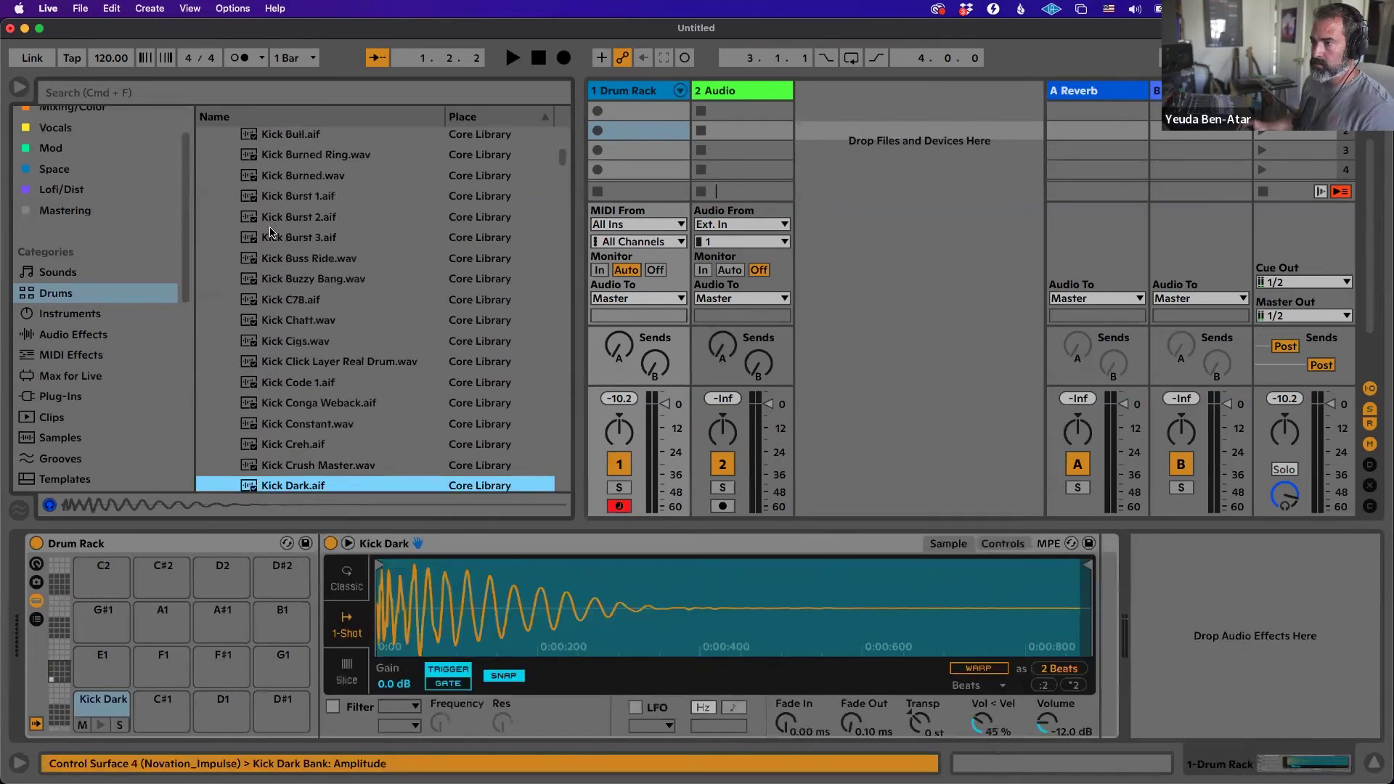
{"action": "scroll", "coordinate": [270, 231], "scroll_direction": "up", "scroll_amount": 15}
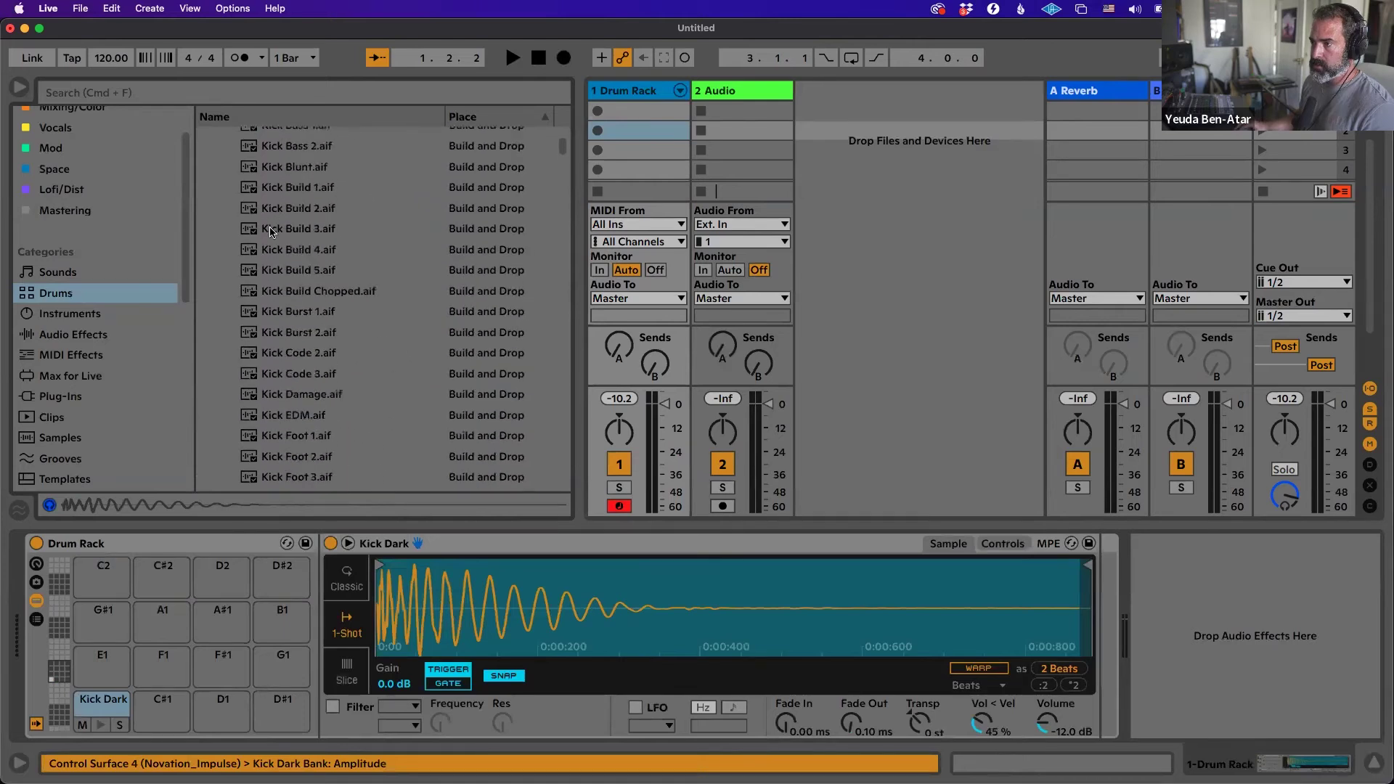
{"action": "left_click", "coordinate": [218, 301]}
{"action": "scroll", "coordinate": [218, 363], "scroll_direction": "down", "scroll_amount": 1}
{"action": "left_click", "coordinate": [218, 377]}
{"action": "scroll", "coordinate": [290, 326], "scroll_direction": "down", "scroll_amount": 8}
Audition snare samples in the Snare folder, including Snare Swish.aif, Snare 909 Tune 8.wav and Snare Dubplate.wav.
{"action": "left_click", "coordinate": [294, 310]}
{"action": "left_click", "coordinate": [323, 351]}
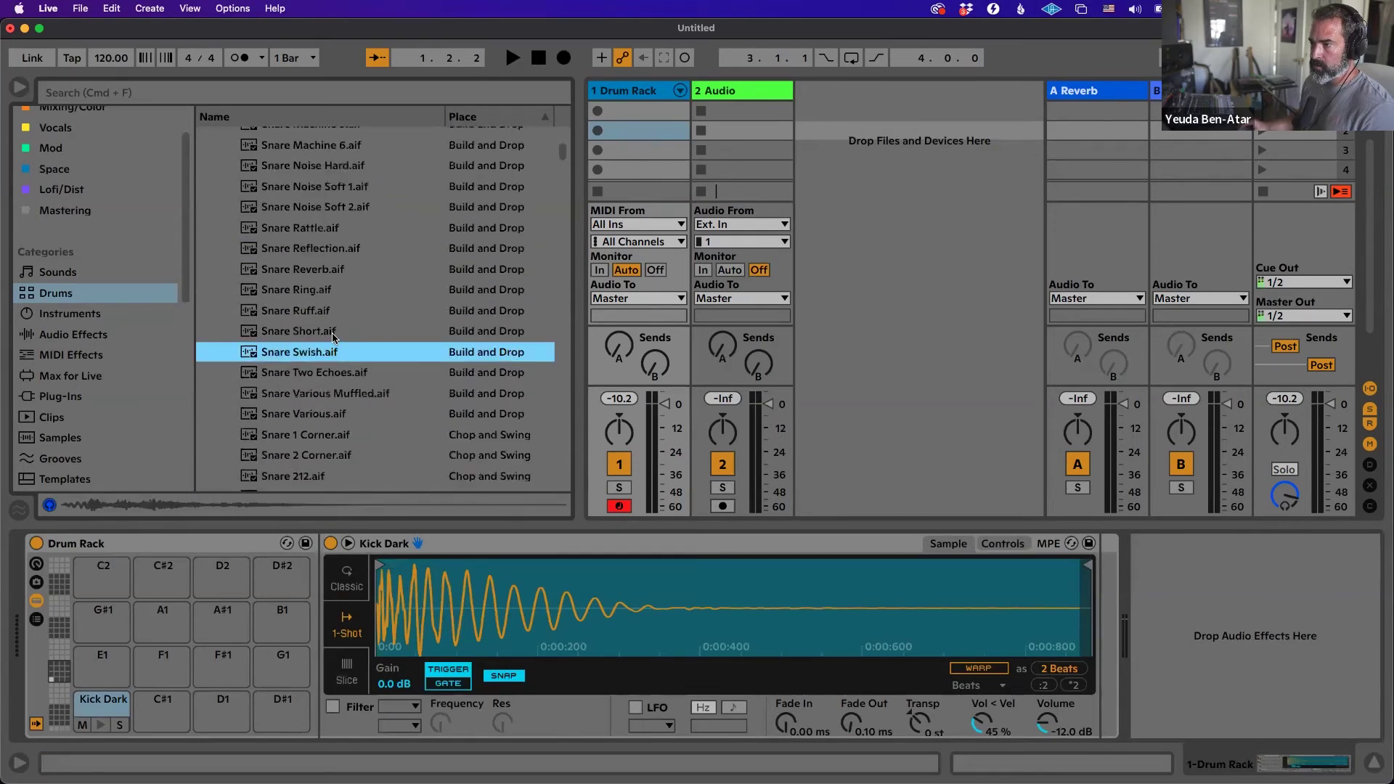
{"action": "left_click", "coordinate": [323, 331]}
{"action": "scroll", "coordinate": [333, 330], "scroll_direction": "down", "scroll_amount": 10}
{"action": "left_click", "coordinate": [348, 328]}
{"action": "scroll", "coordinate": [349, 333], "scroll_direction": "down", "scroll_amount": 10}
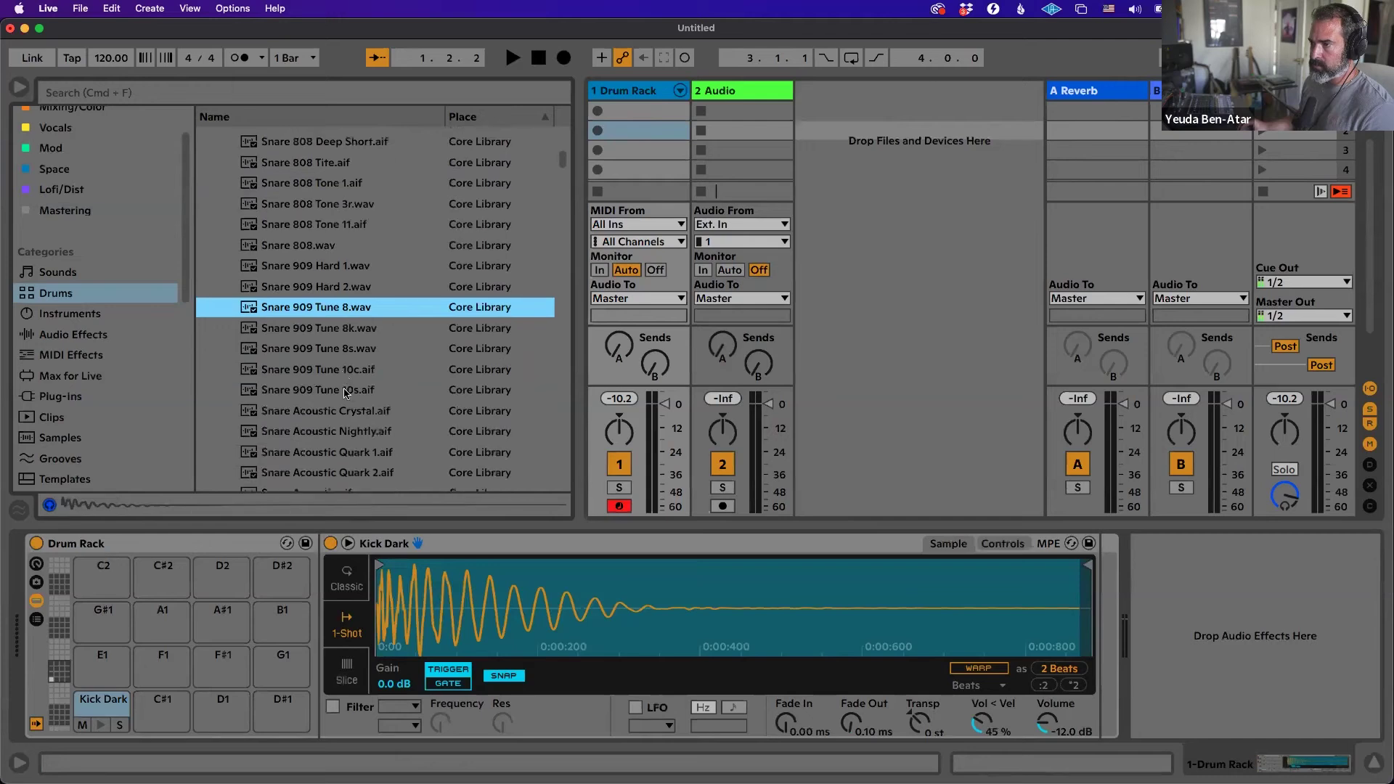
{"action": "left_click", "coordinate": [354, 320]}
{"action": "left_click", "coordinate": [350, 342]}
{"action": "left_click", "coordinate": [344, 385]}
{"action": "left_click", "coordinate": [351, 406]}
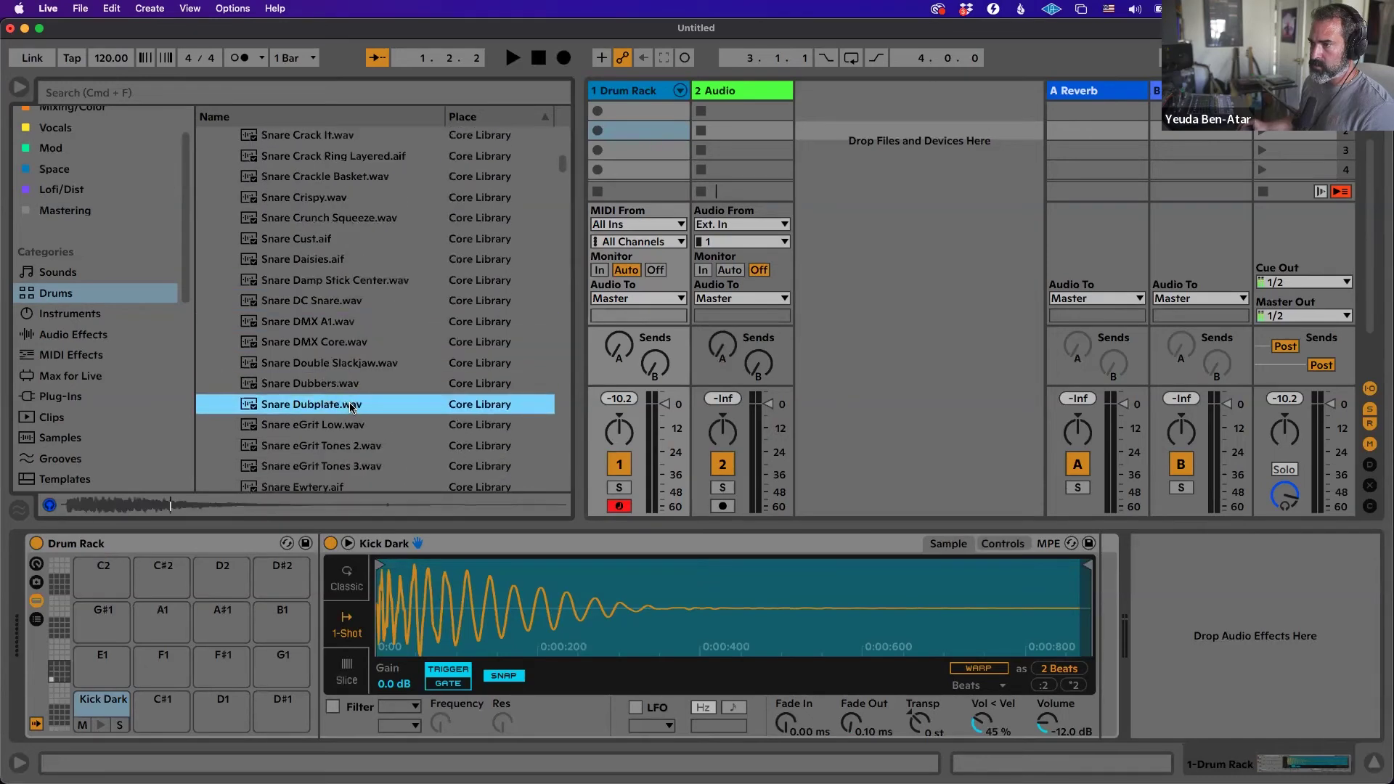
Audition the snares following Snare Dubplate.wav and load Snare Fat Matt Break 1.wav onto the D1 pad.
{"action": "key", "text": "Down"}
{"action": "key", "text": "Down"}
{"action": "key", "text": "Down"}
{"action": "key", "text": "Down"}
{"action": "key", "text": "Down"}
{"action": "key", "text": "Down"}
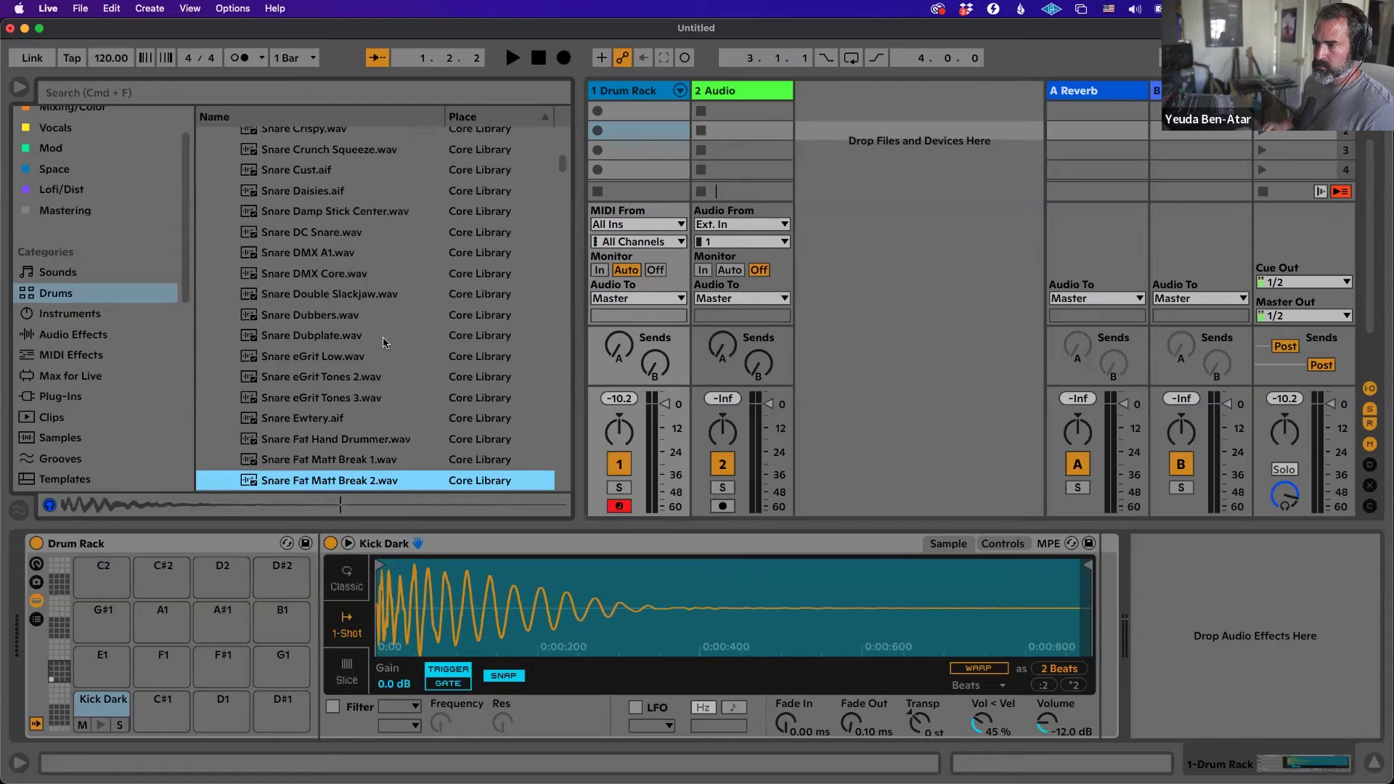
{"action": "left_click_drag", "start_coordinate": [290, 480], "coordinate": [229, 699]}
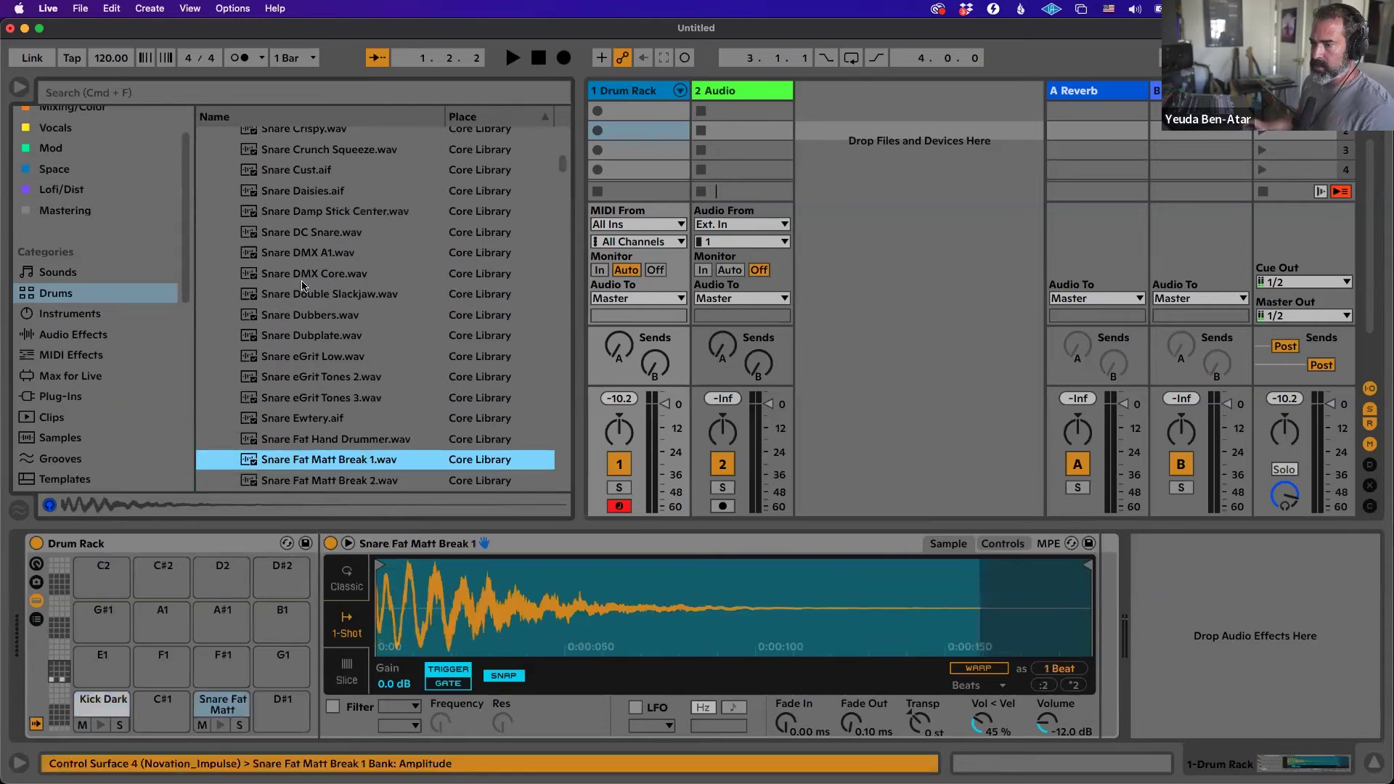
Collapse the Snare folder and expand the Clap folder inside Drum Hits.
{"action": "scroll", "coordinate": [302, 283], "scroll_direction": "up", "scroll_amount": 10}
{"action": "scroll", "coordinate": [302, 283], "scroll_direction": "up", "scroll_amount": 10}
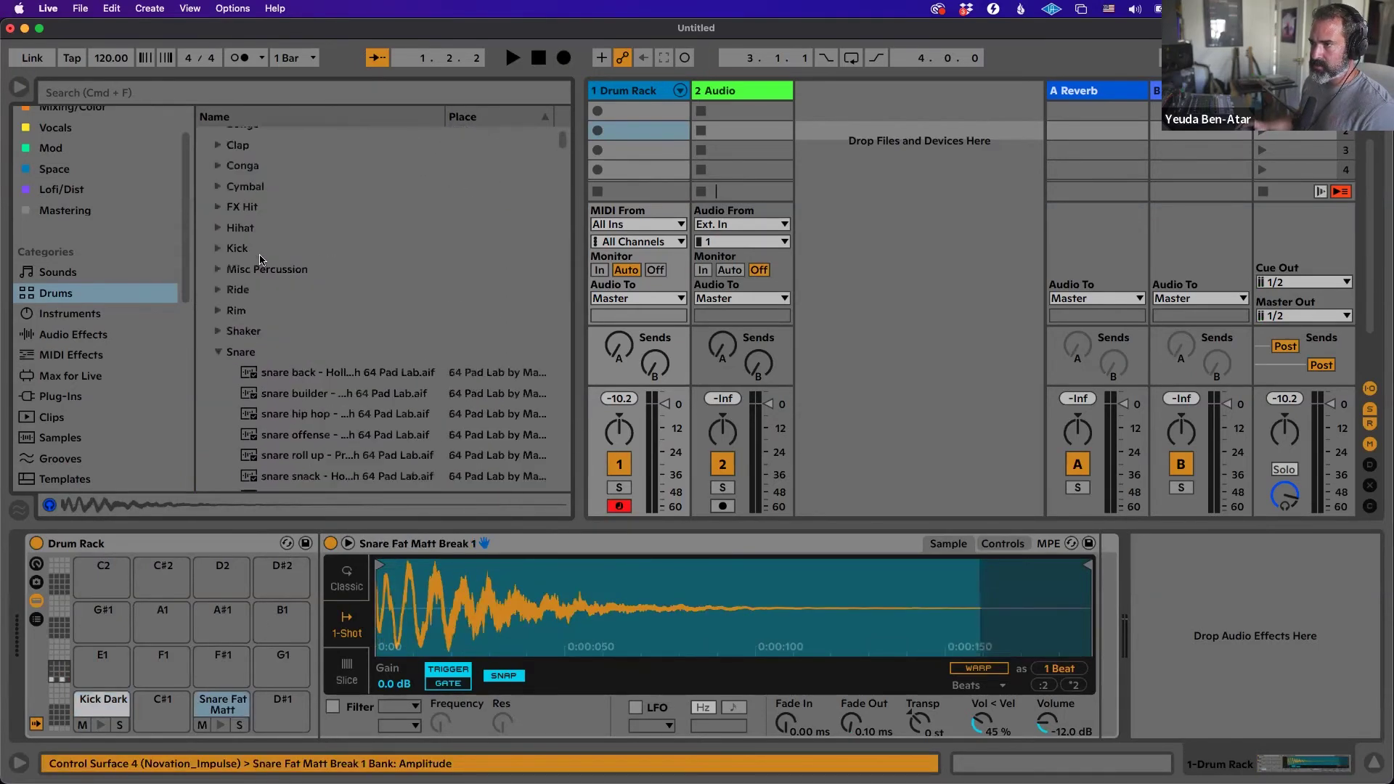
{"action": "key", "text": "Left"}
{"action": "left_click", "coordinate": [219, 198]}
Audition several claps and layer Clap Vintage Yakiman.aif with the snare on the D1 pad.
{"action": "scroll", "coordinate": [348, 239], "scroll_direction": "down", "scroll_amount": 15}
{"action": "scroll", "coordinate": [366, 258], "scroll_direction": "up", "scroll_amount": 5}
{"action": "left_click", "coordinate": [368, 263]}
{"action": "left_click", "coordinate": [372, 244]}
{"action": "left_click", "coordinate": [376, 223]}
{"action": "scroll", "coordinate": [376, 225], "scroll_direction": "up", "scroll_amount": 4}
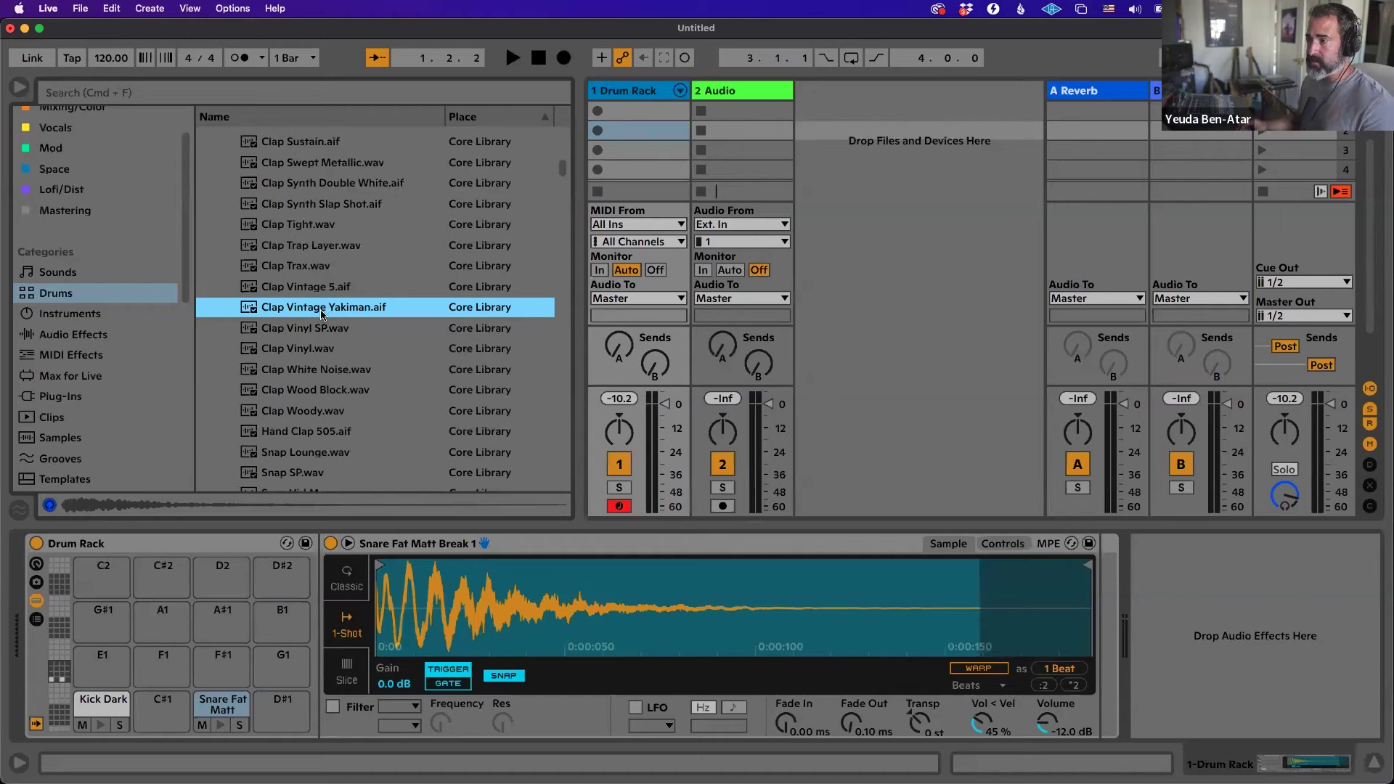
{"action": "left_click_drag", "start_coordinate": [322, 311], "coordinate": [215, 705]}
{"action": "left_click", "coordinate": [216, 706]}
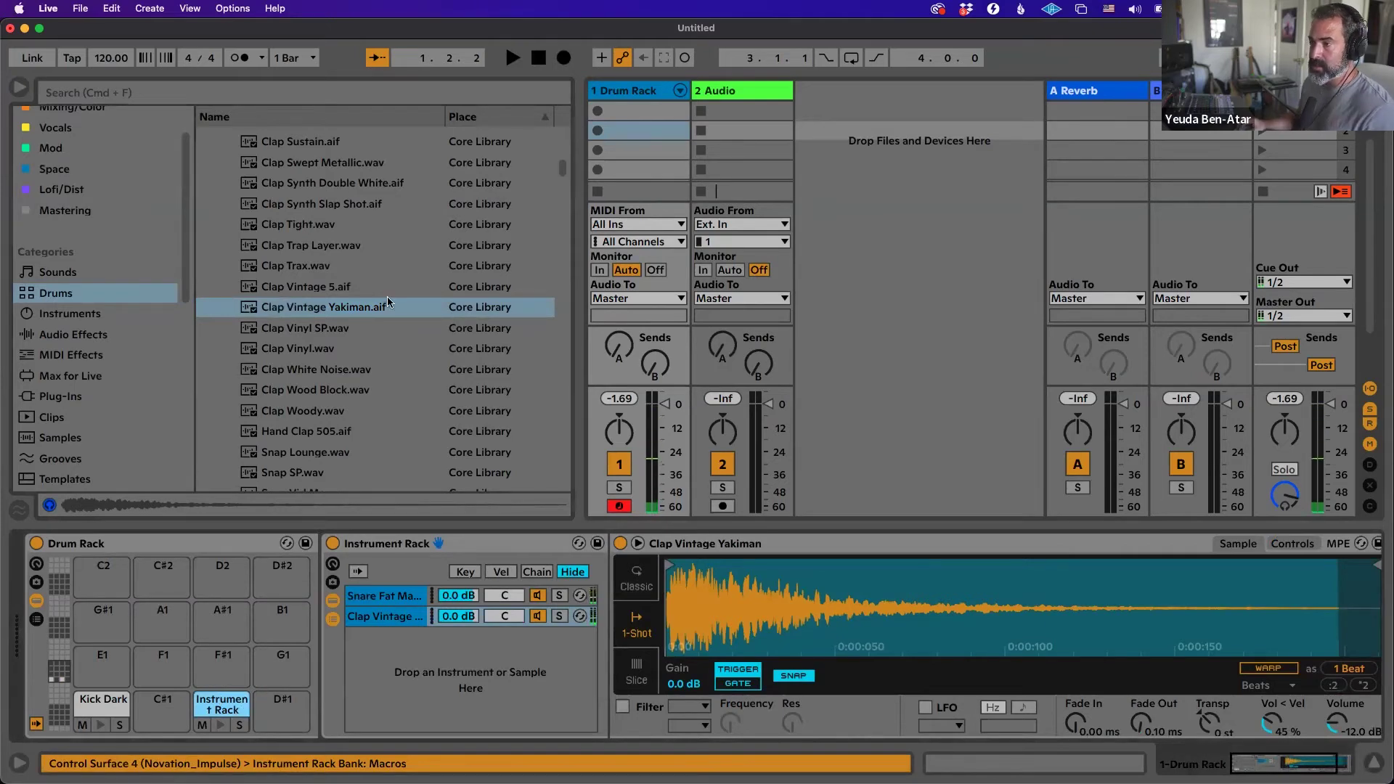
Collapse the Clap folder and reopen the Snare folder to reach its Core Library samples.
{"action": "left_click", "coordinate": [342, 307]}
{"action": "scroll", "coordinate": [341, 308], "scroll_direction": "up", "scroll_amount": 15}
{"action": "left_click", "coordinate": [218, 198]}
{"action": "scroll", "coordinate": [220, 247], "scroll_direction": "down", "scroll_amount": 3}
{"action": "left_click", "coordinate": [217, 259]}
{"action": "scroll", "coordinate": [313, 351], "scroll_direction": "down", "scroll_amount": 5}
{"action": "scroll", "coordinate": [312, 351], "scroll_direction": "down", "scroll_amount": 5}
Audition more snares, add Snare Fat Hand Drummer.wav as a third chain in the D1 pad's Instrument Rack, and preview the layered pad.
{"action": "left_click", "coordinate": [315, 351]}
{"action": "key", "text": "Down"}
{"action": "left_click", "coordinate": [325, 330]}
{"action": "left_click", "coordinate": [342, 393]}
{"action": "left_click", "coordinate": [338, 311]}
{"action": "left_click", "coordinate": [338, 291]}
{"action": "left_click", "coordinate": [323, 272]}
{"action": "key", "text": "Up"}
{"action": "left_click_drag", "start_coordinate": [325, 275], "coordinate": [410, 677]}
{"action": "left_click", "coordinate": [220, 725]}
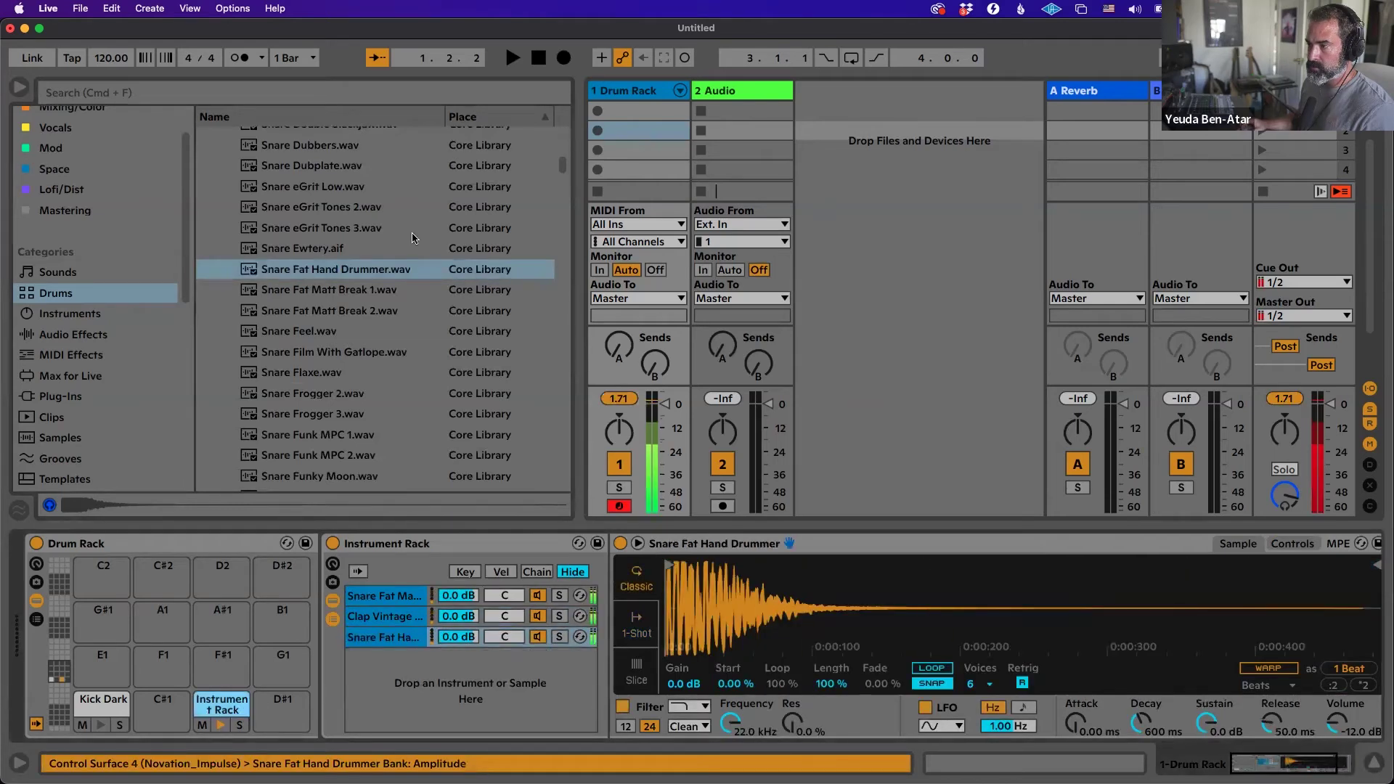
{"action": "left_click", "coordinate": [227, 726]}
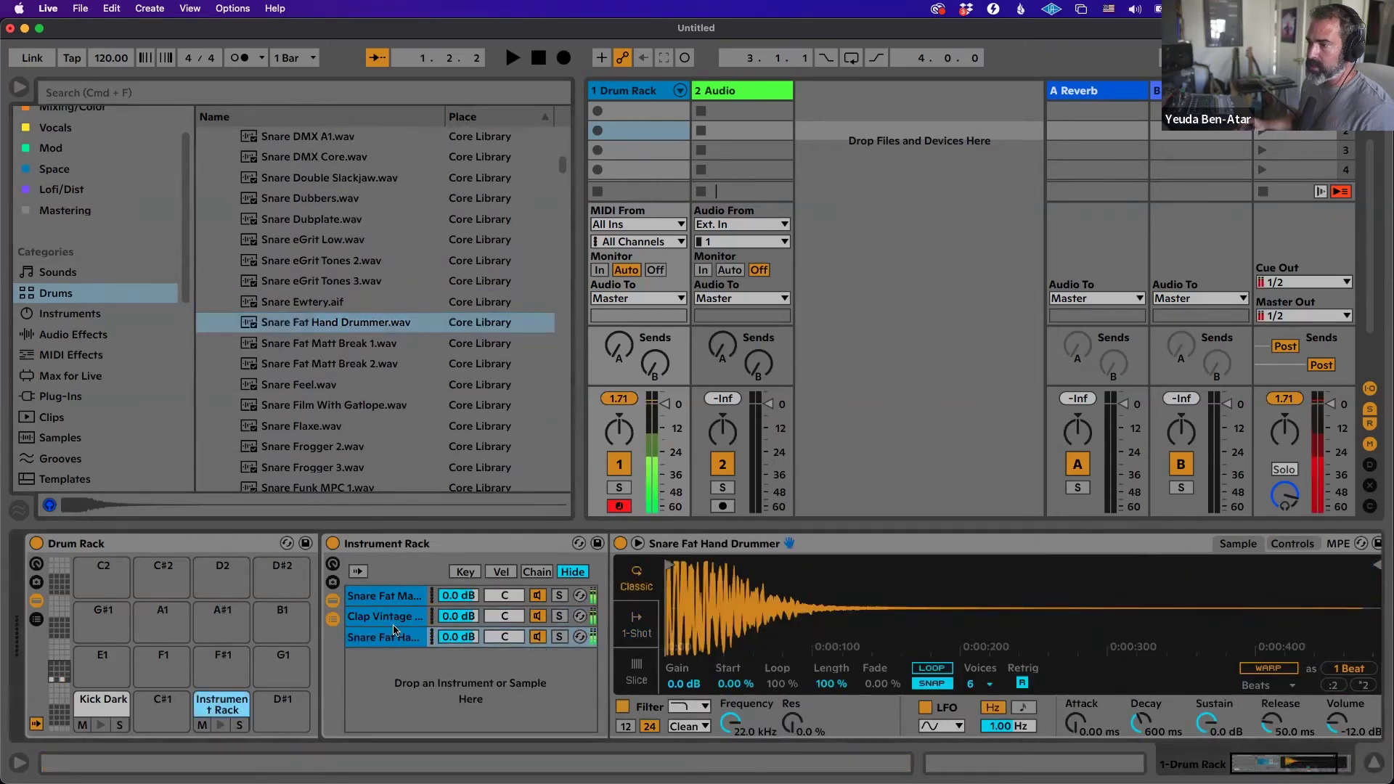
Transpose the soloed Clap Vintage Yakiman layer to -6 st, unsolo it and set its chain volume to -6.8 dB.
{"action": "left_click", "coordinate": [512, 618]}
{"action": "left_click", "coordinate": [559, 615]}
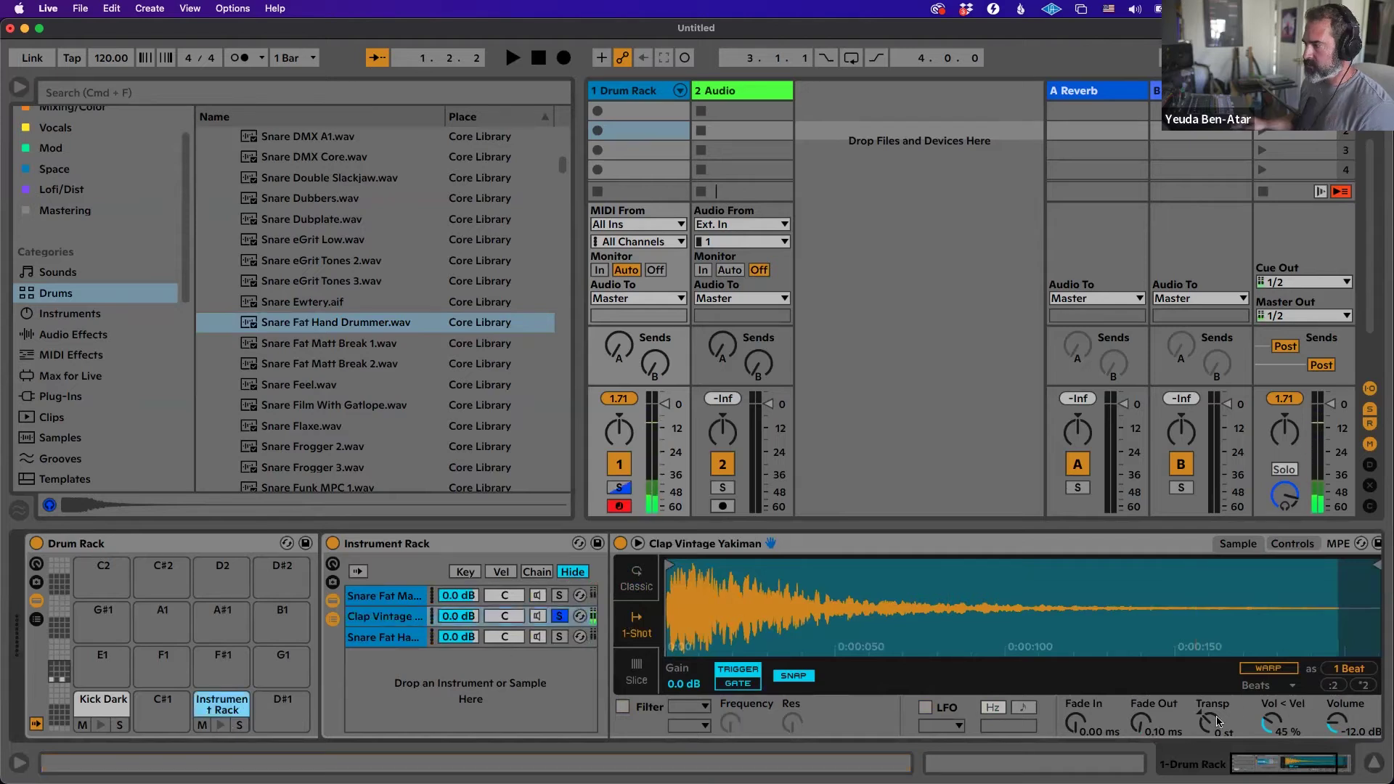
{"action": "left_click", "coordinate": [214, 705]}
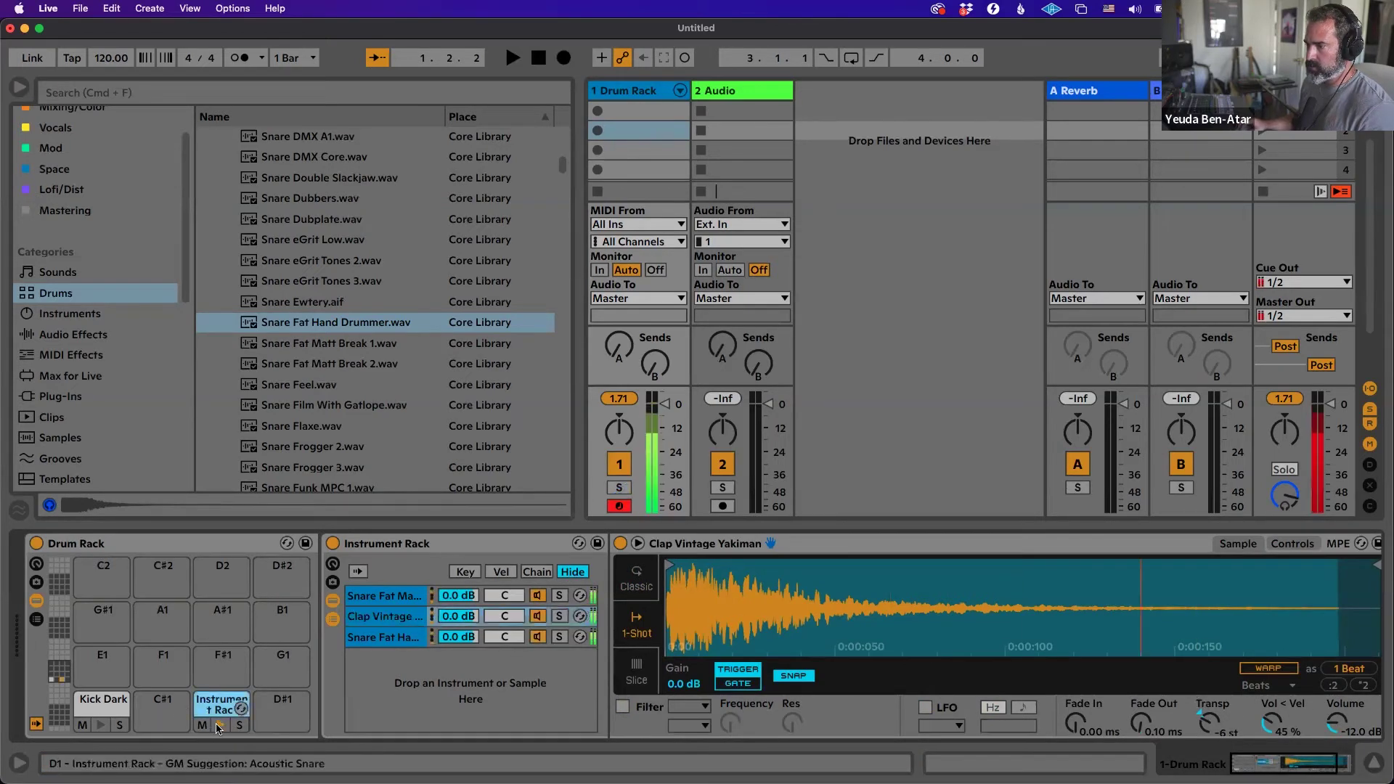
{"action": "scroll", "coordinate": [374, 308], "scroll_direction": "up", "scroll_amount": 5}
{"action": "left_click_drag", "start_coordinate": [458, 616], "coordinate": [458, 633]}
Collapse the Snare folder and expand the Hihat folder inside Drum Hits.
{"action": "scroll", "coordinate": [262, 257], "scroll_direction": "up", "scroll_amount": 2}
{"action": "scroll", "coordinate": [262, 258], "scroll_direction": "up", "scroll_amount": 10}
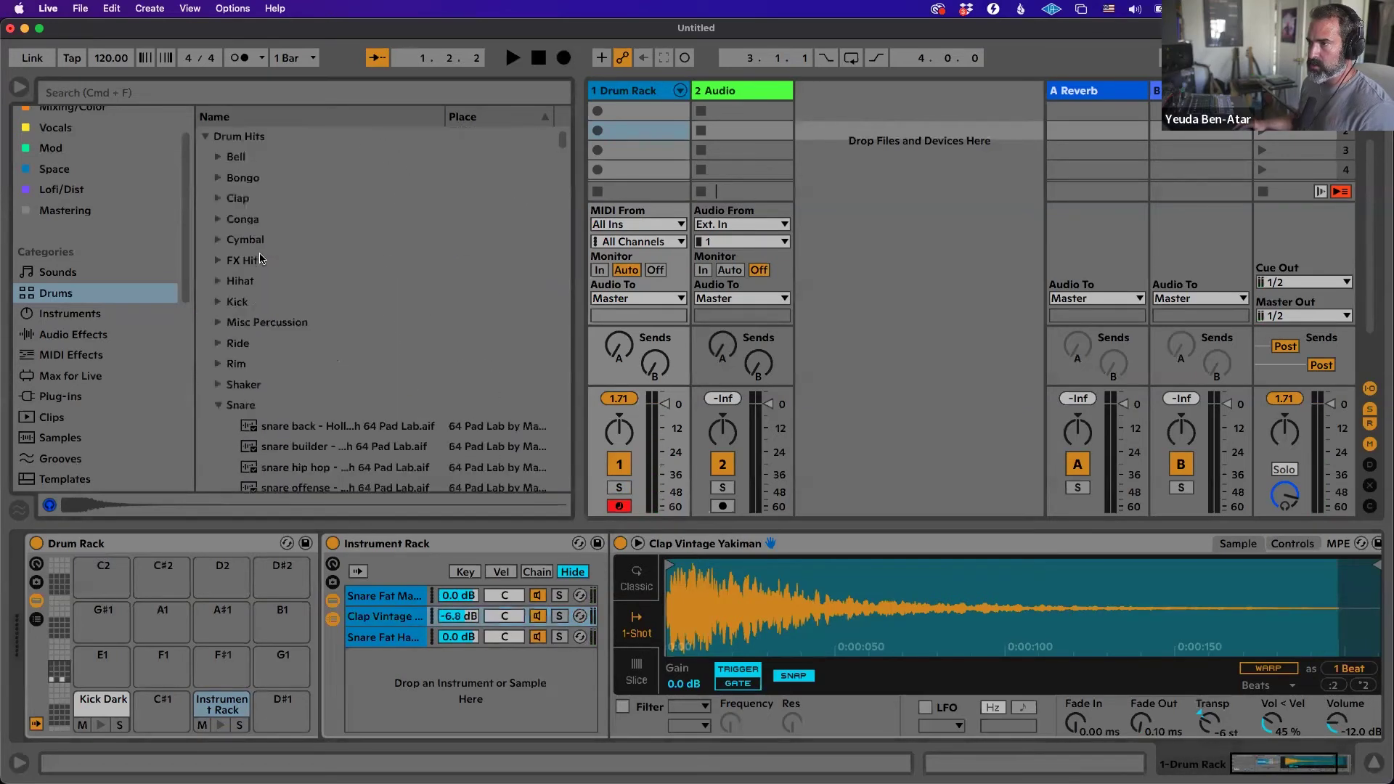
{"action": "left_click", "coordinate": [239, 404]}
{"action": "left_click", "coordinate": [270, 285]}
{"action": "scroll", "coordinate": [270, 285], "scroll_direction": "down", "scroll_amount": 15}
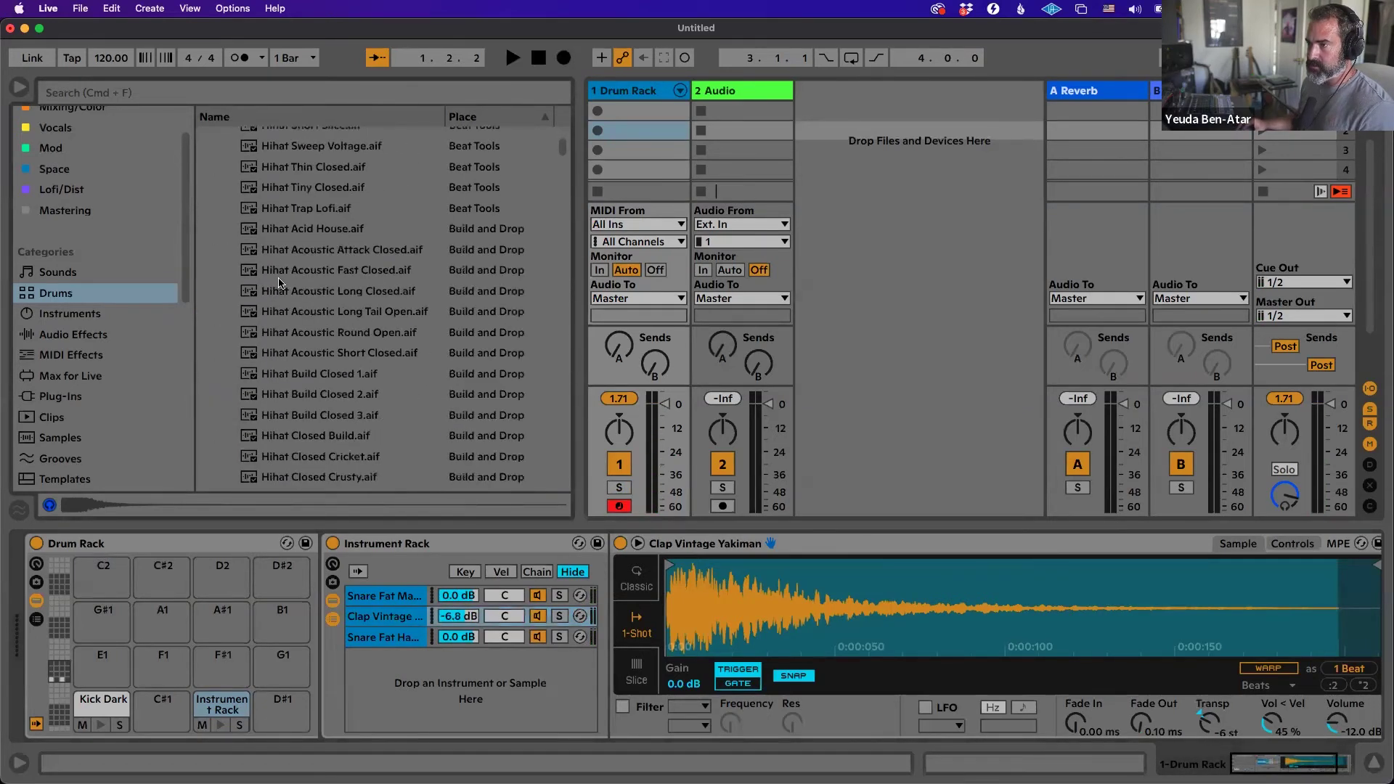
Audition several closed hi-hats and load Hihat Closed Chives.wav onto the F#1 pad.
{"action": "left_click", "coordinate": [323, 288]}
{"action": "left_click", "coordinate": [338, 311]}
{"action": "left_click", "coordinate": [361, 335]}
{"action": "left_click", "coordinate": [363, 351]}
{"action": "left_click_drag", "start_coordinate": [361, 330], "coordinate": [242, 674]}
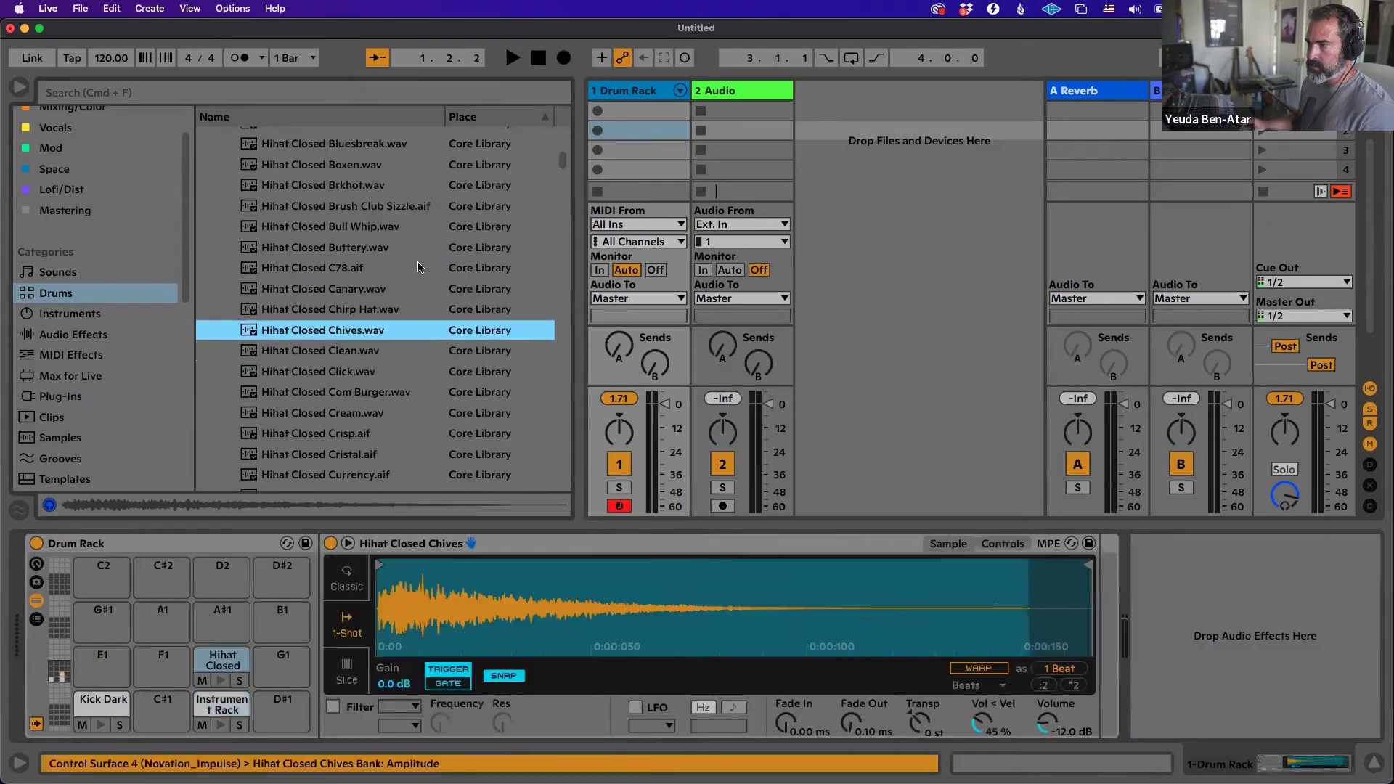
Search the drum sounds for "shaker", audition the results and load Shaker Analog 1.aif onto the C2 pad.
{"action": "left_click", "coordinate": [410, 267]}
{"action": "left_click", "coordinate": [283, 93]}
{"action": "type", "text": "shaker"}
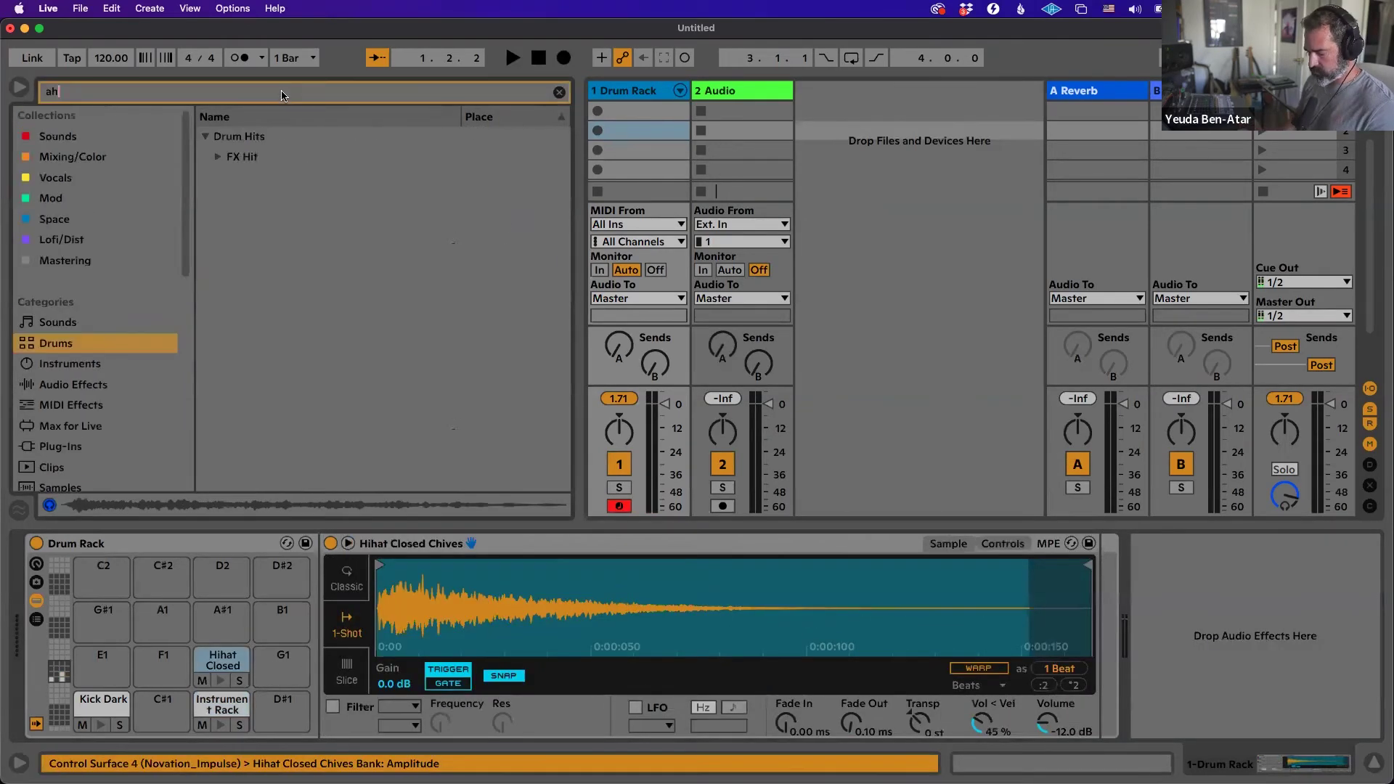
{"action": "left_click", "coordinate": [319, 198]}
{"action": "key", "text": "Down"}
{"action": "key", "text": "Down"}
{"action": "left_click", "coordinate": [308, 196]}
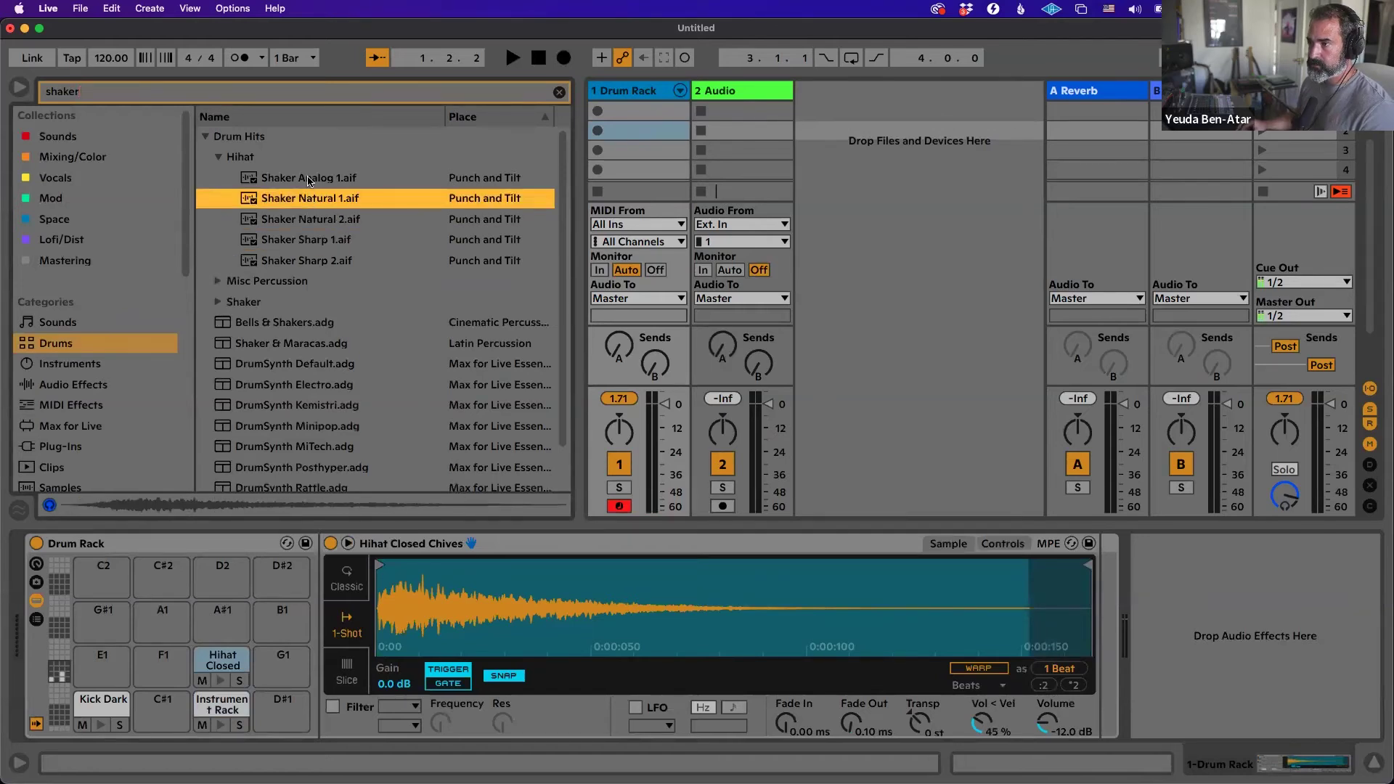
{"action": "key", "text": "Up"}
{"action": "left_click_drag", "start_coordinate": [307, 180], "coordinate": [101, 574]}
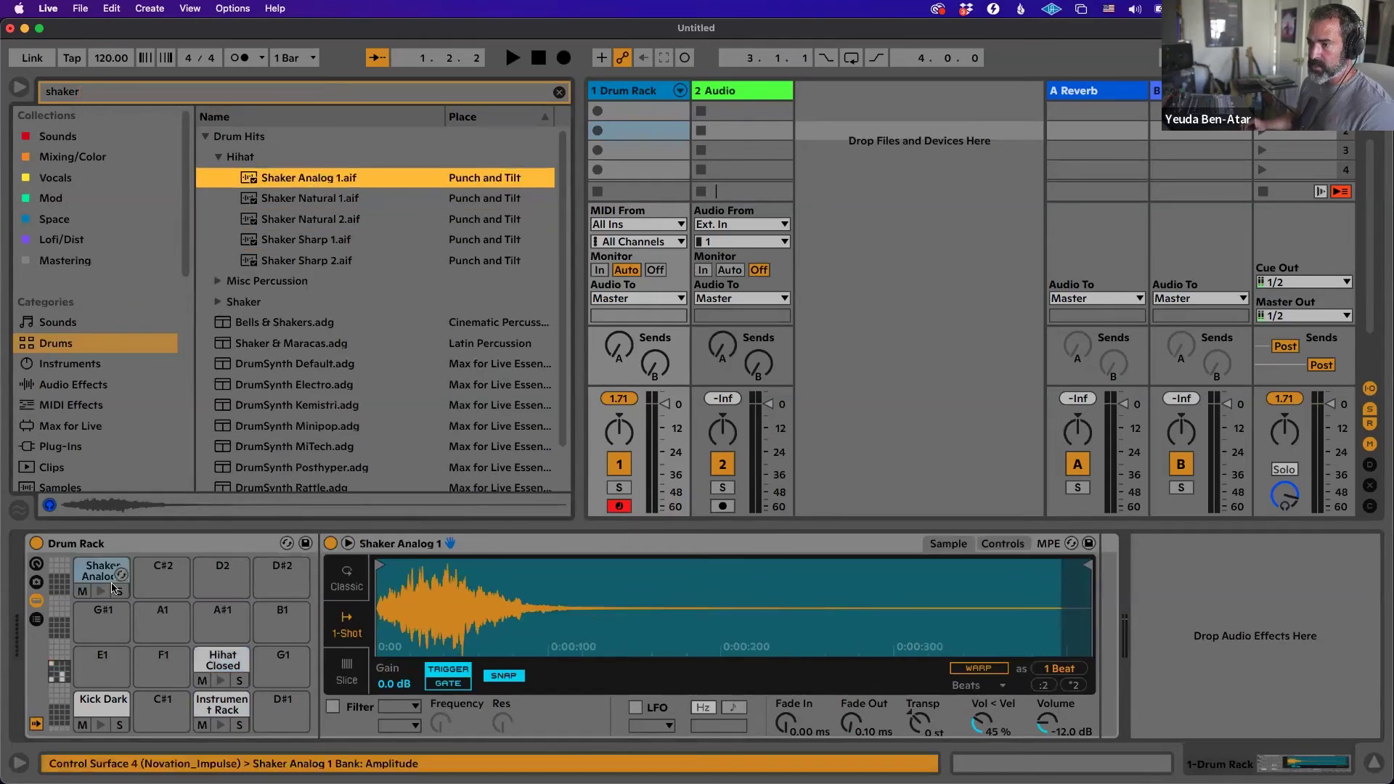
Clear the "shaker" search and collapse the Hihat results and the Drum Hits folder in the drum library.
{"action": "left_click", "coordinate": [220, 157]}
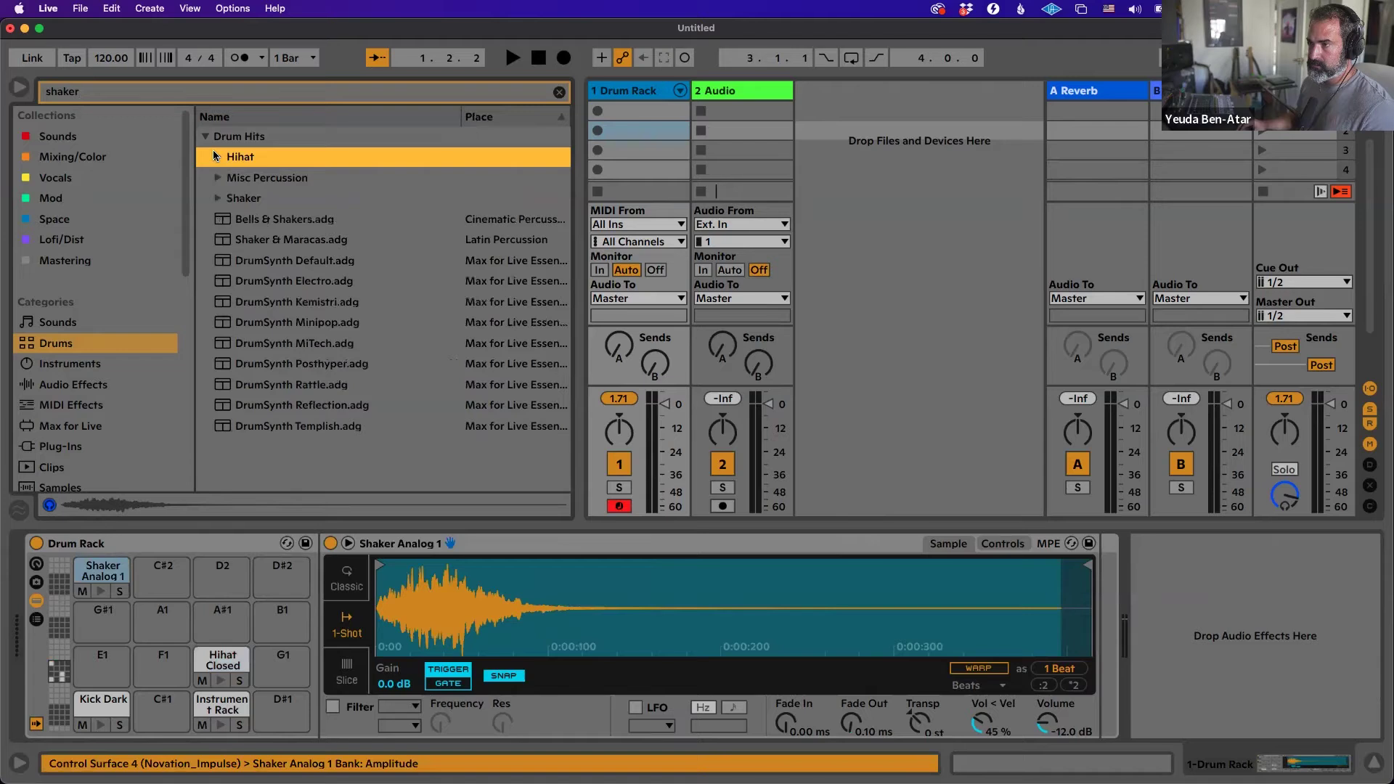
{"action": "left_click", "coordinate": [559, 92]}
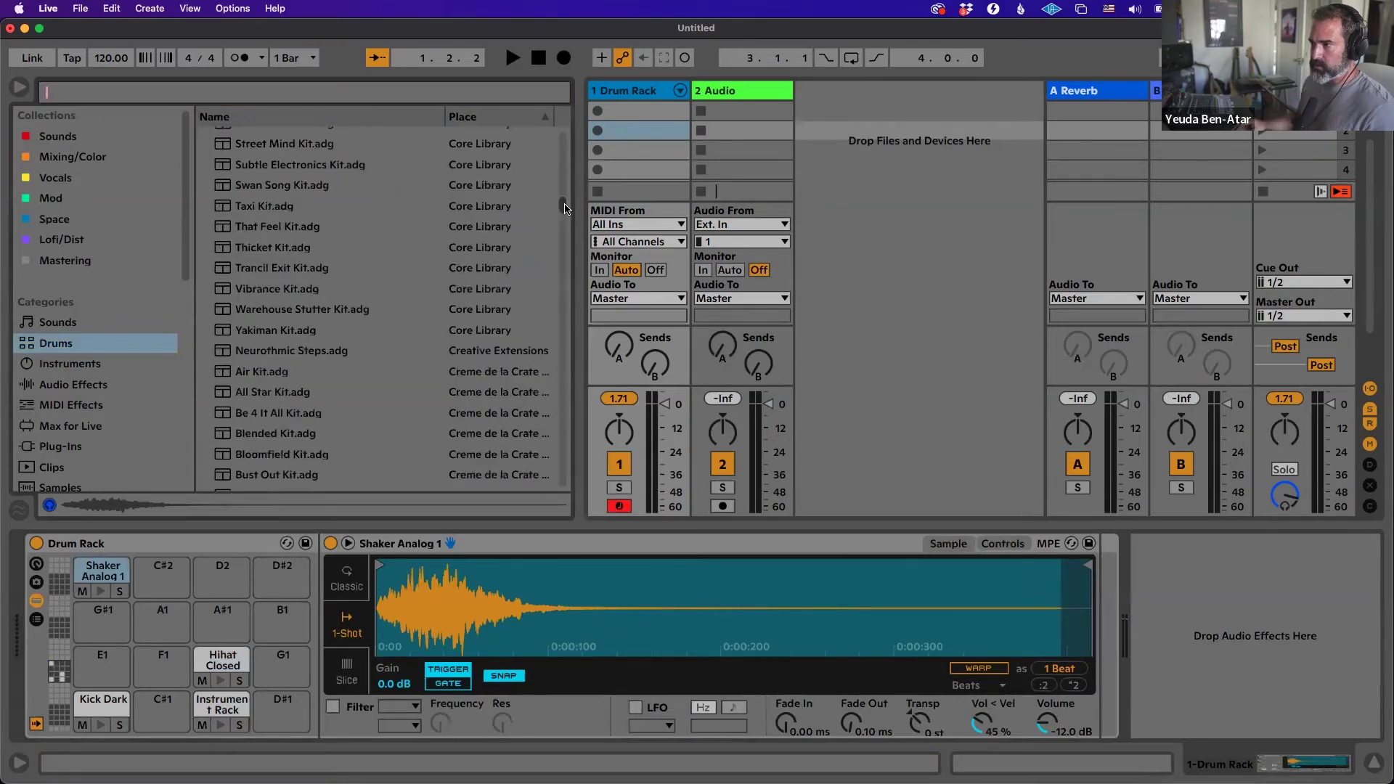
{"action": "left_click", "coordinate": [559, 132]}
{"action": "scroll", "coordinate": [559, 132], "scroll_direction": "up", "scroll_amount": 3}
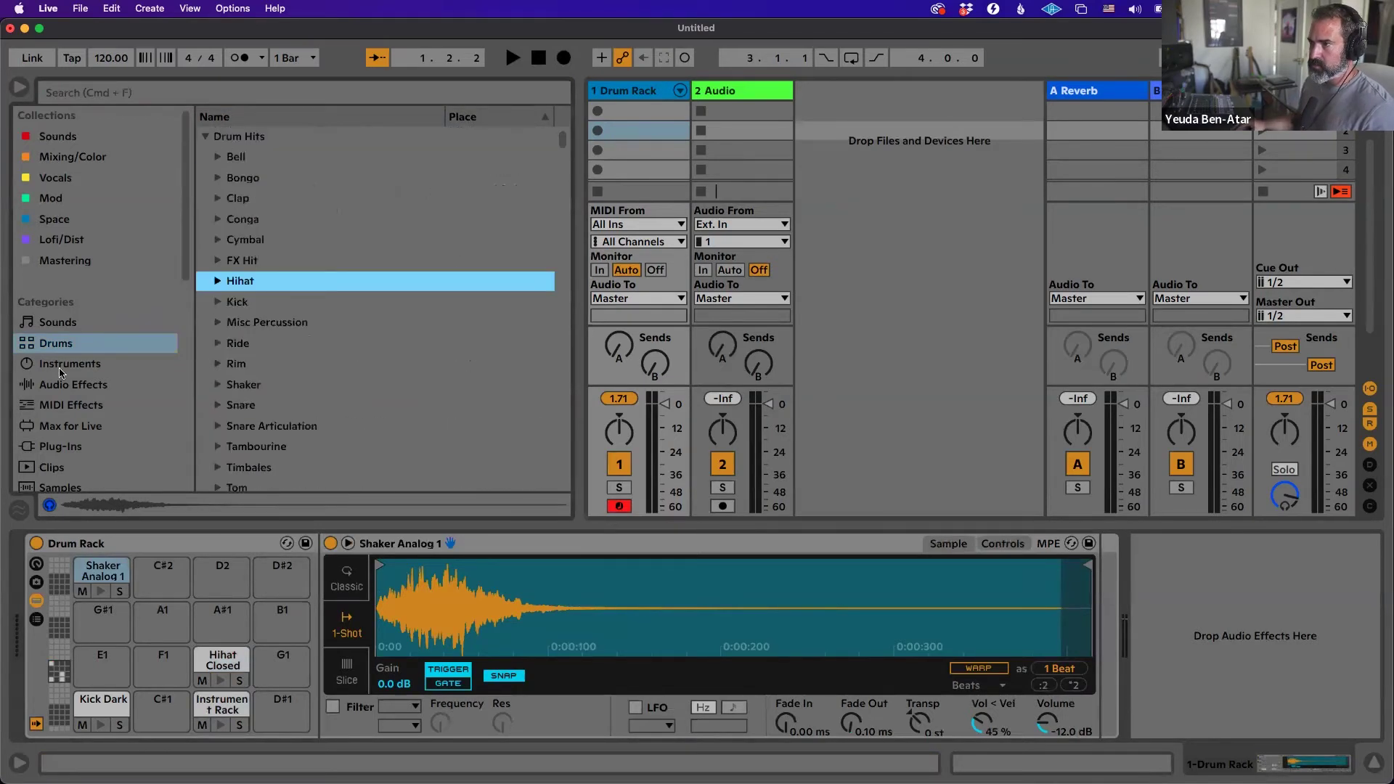
{"action": "left_click", "coordinate": [205, 136]}
Load Corvaire Kit.adg from the drum kits onto a new track beside the Audio track.
{"action": "scroll", "coordinate": [353, 248], "scroll_direction": "down", "scroll_amount": 20}
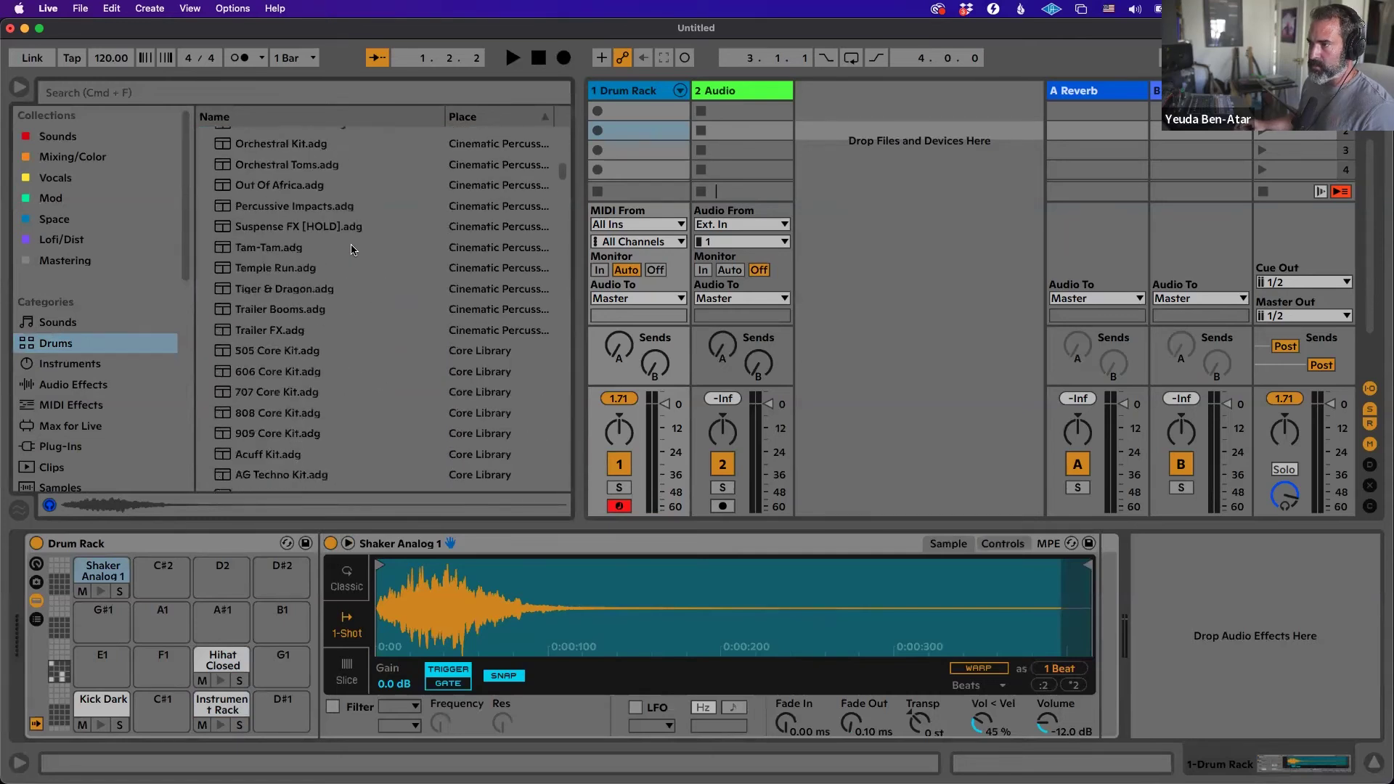
{"action": "scroll", "coordinate": [352, 249], "scroll_direction": "down", "scroll_amount": 3}
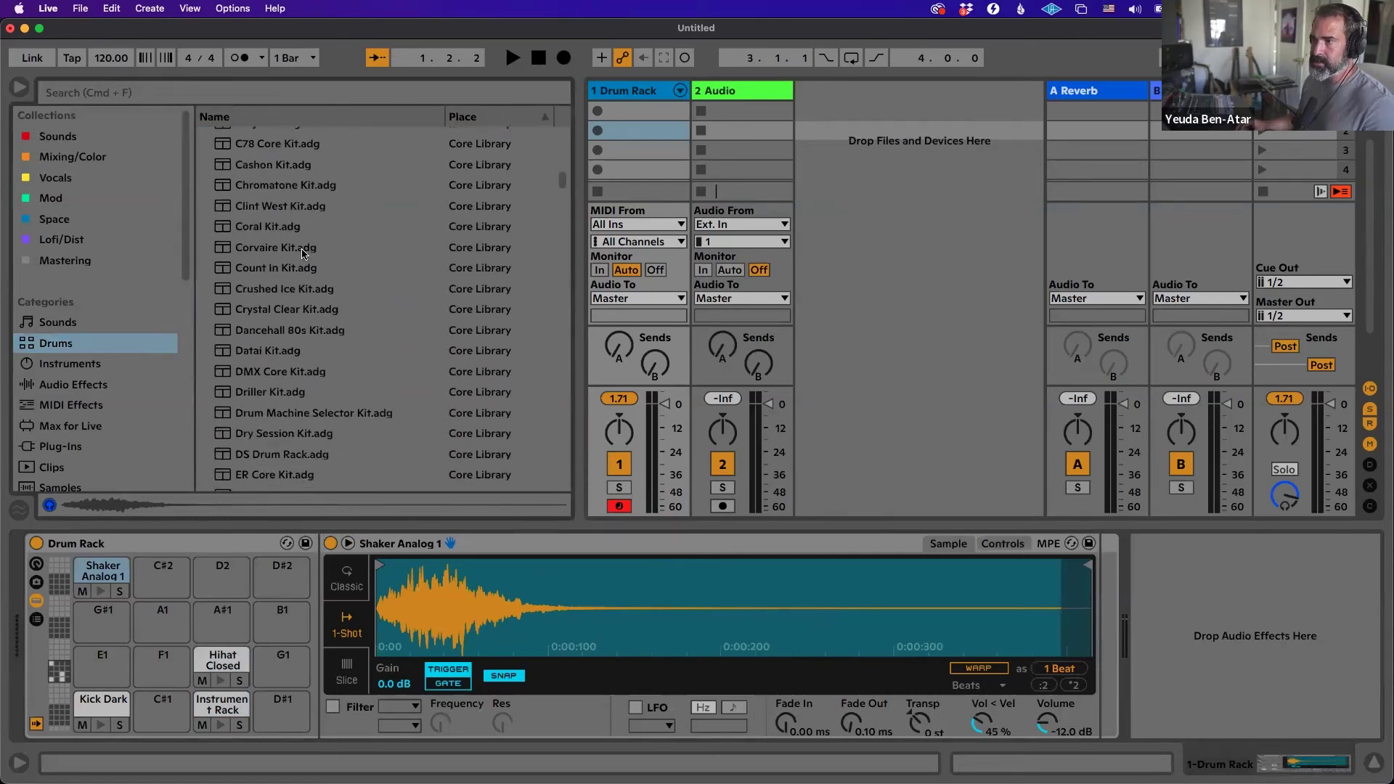
{"action": "left_click_drag", "start_coordinate": [247, 252], "coordinate": [811, 151]}
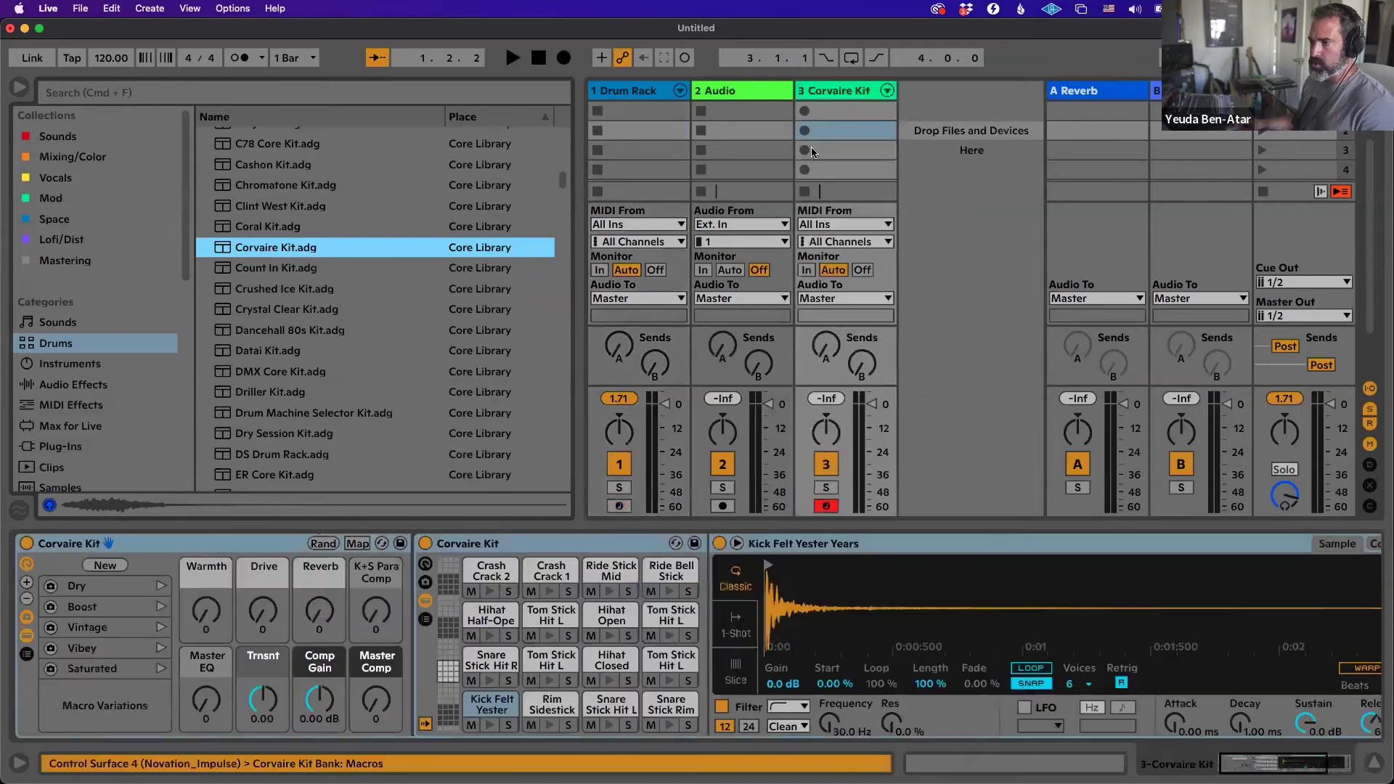
Hide the Corvaire Kit's macro controls and variations, and audition its kick and snare pads.
{"action": "left_click", "coordinate": [26, 566]}
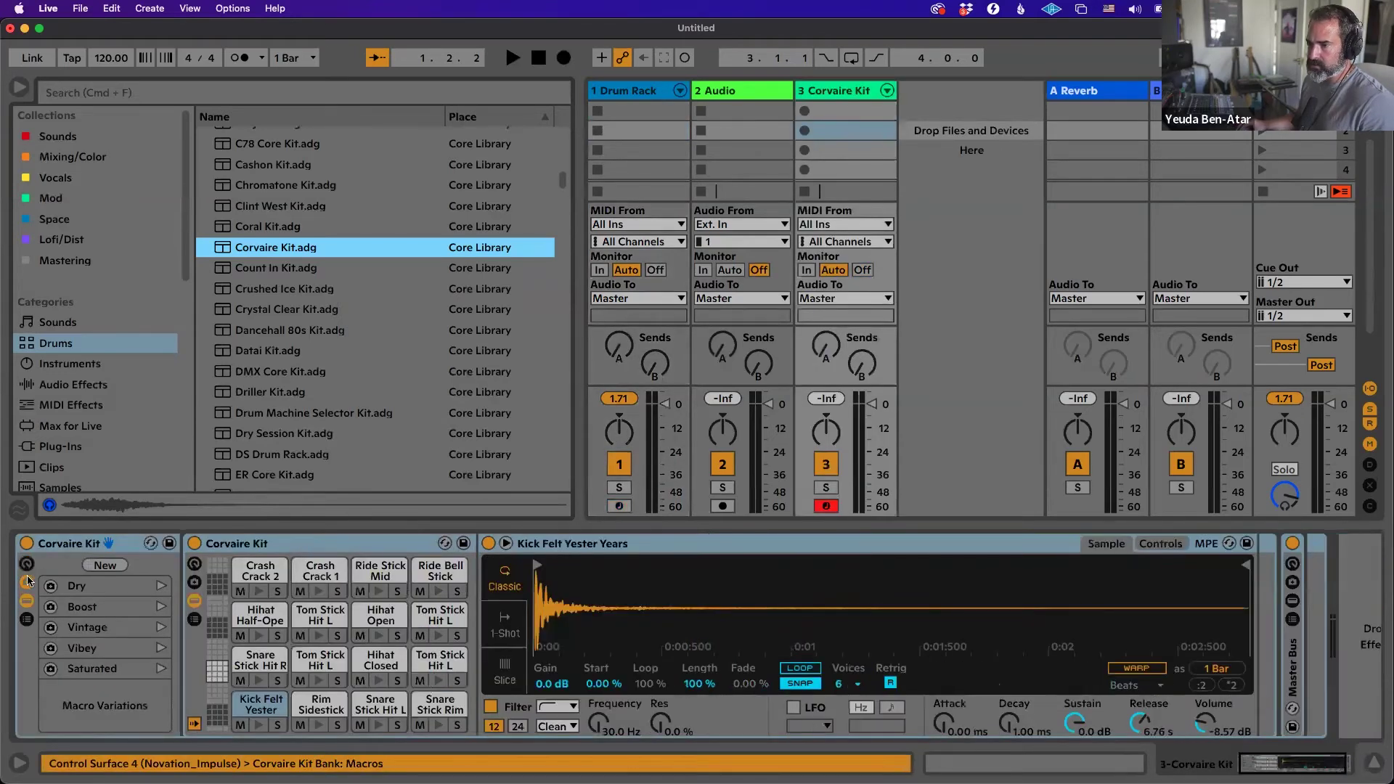
{"action": "left_click", "coordinate": [27, 582]}
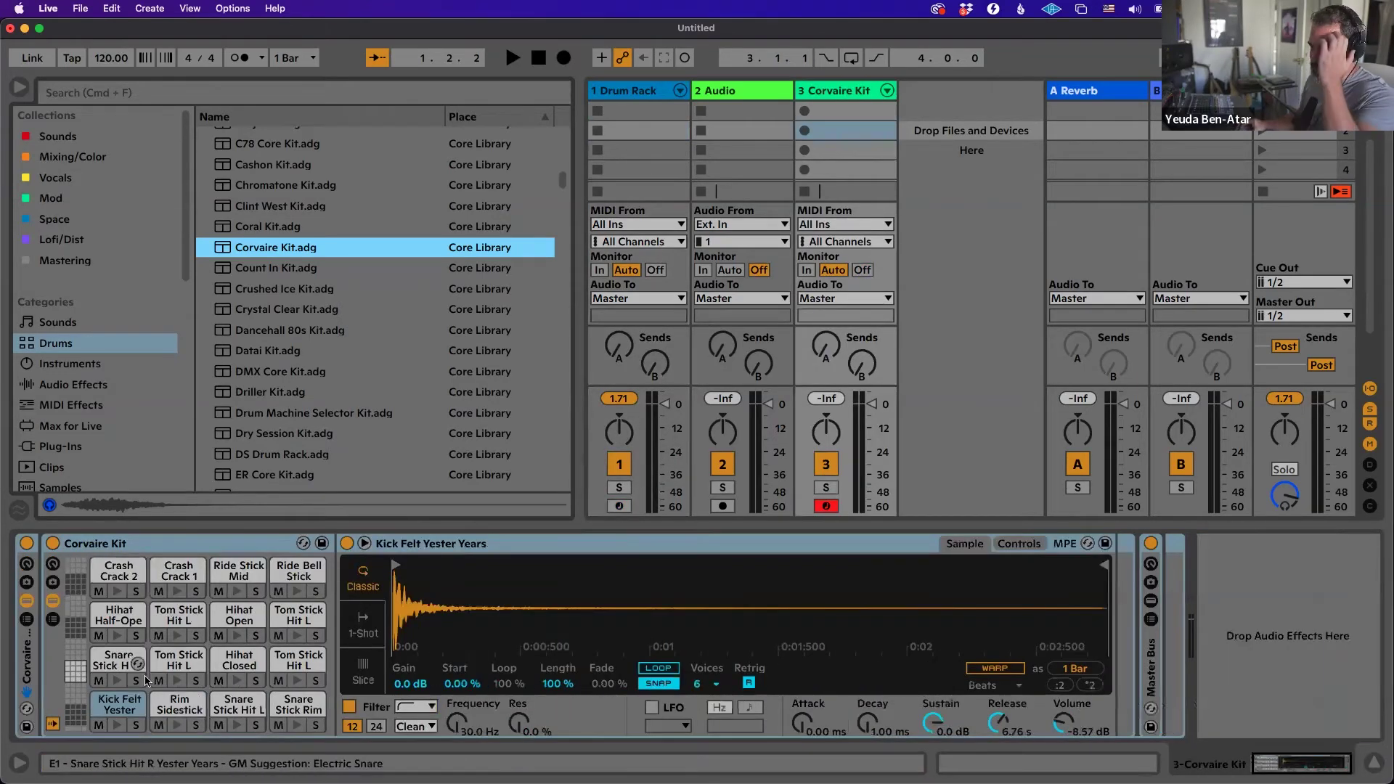
{"action": "left_click", "coordinate": [117, 724]}
{"action": "left_click", "coordinate": [236, 725]}
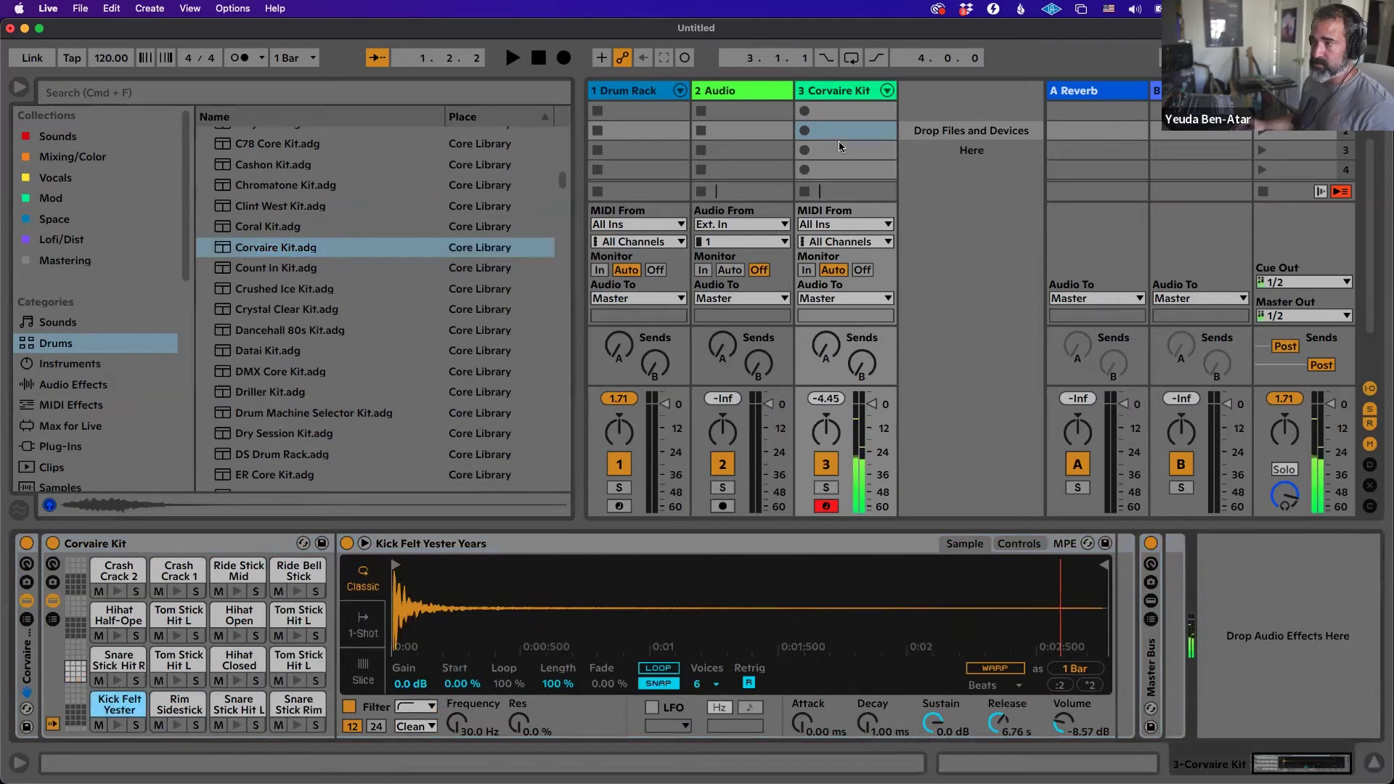
Delete the Corvaire Kit track and the Audio track.
{"action": "left_click", "coordinate": [830, 94]}
{"action": "key", "text": "Delete"}
{"action": "key", "text": "Delete"}
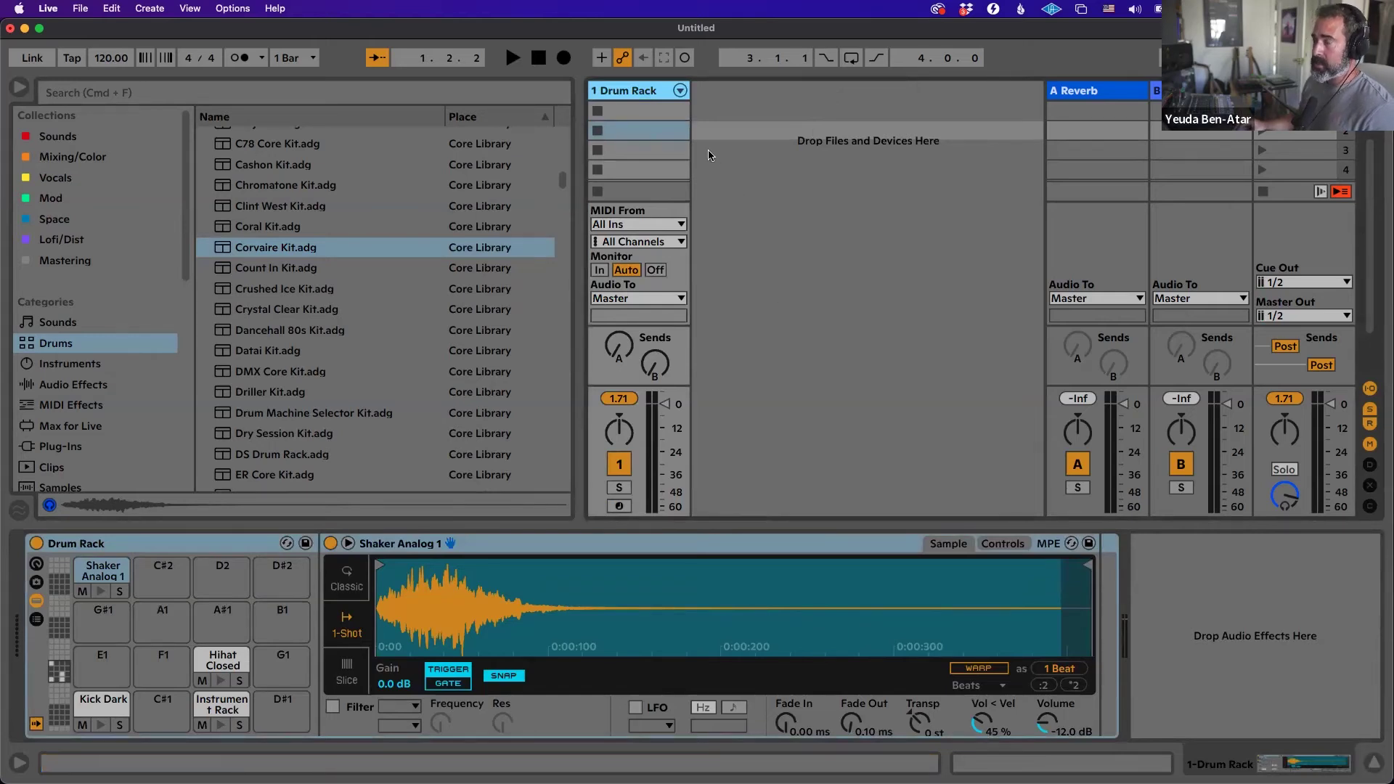
Create an empty one-bar MIDI clip in the first slot of the Drum Rack track.
{"action": "double_click", "coordinate": [634, 112]}
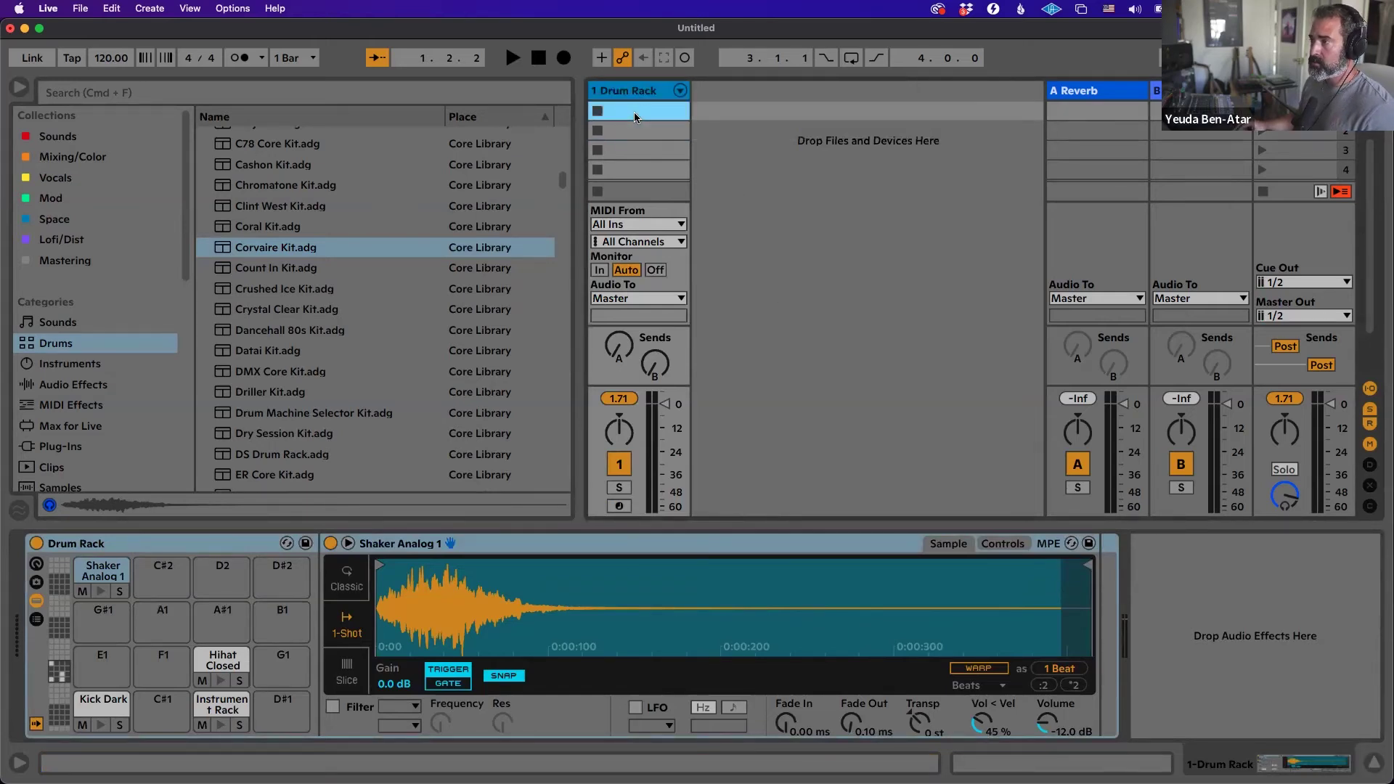
{"action": "left_click_drag", "start_coordinate": [672, 403], "coordinate": [670, 389]}
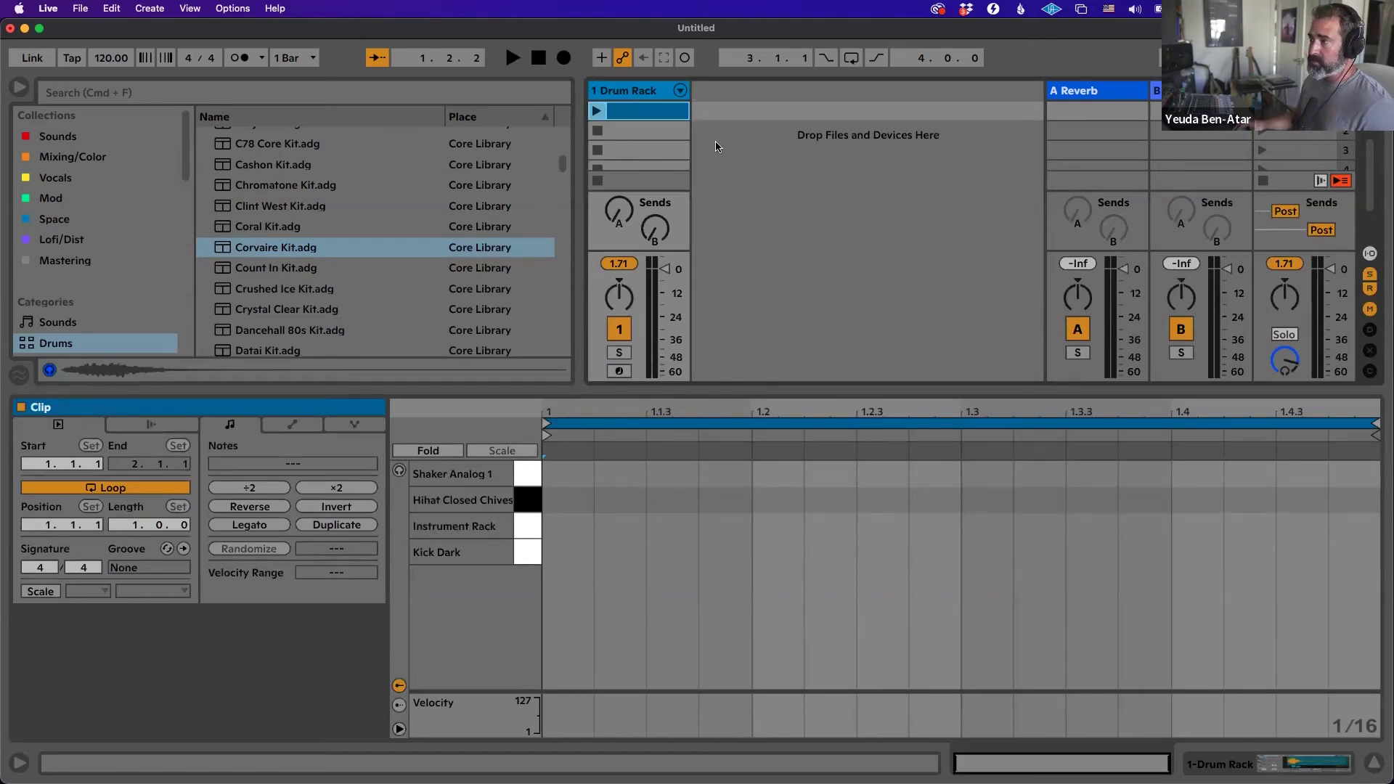
Insert an empty two-bar MIDI clip at bar 1 of the Drum Rack track in Arrangement View and return to Session View.
{"action": "key", "text": "Tab"}
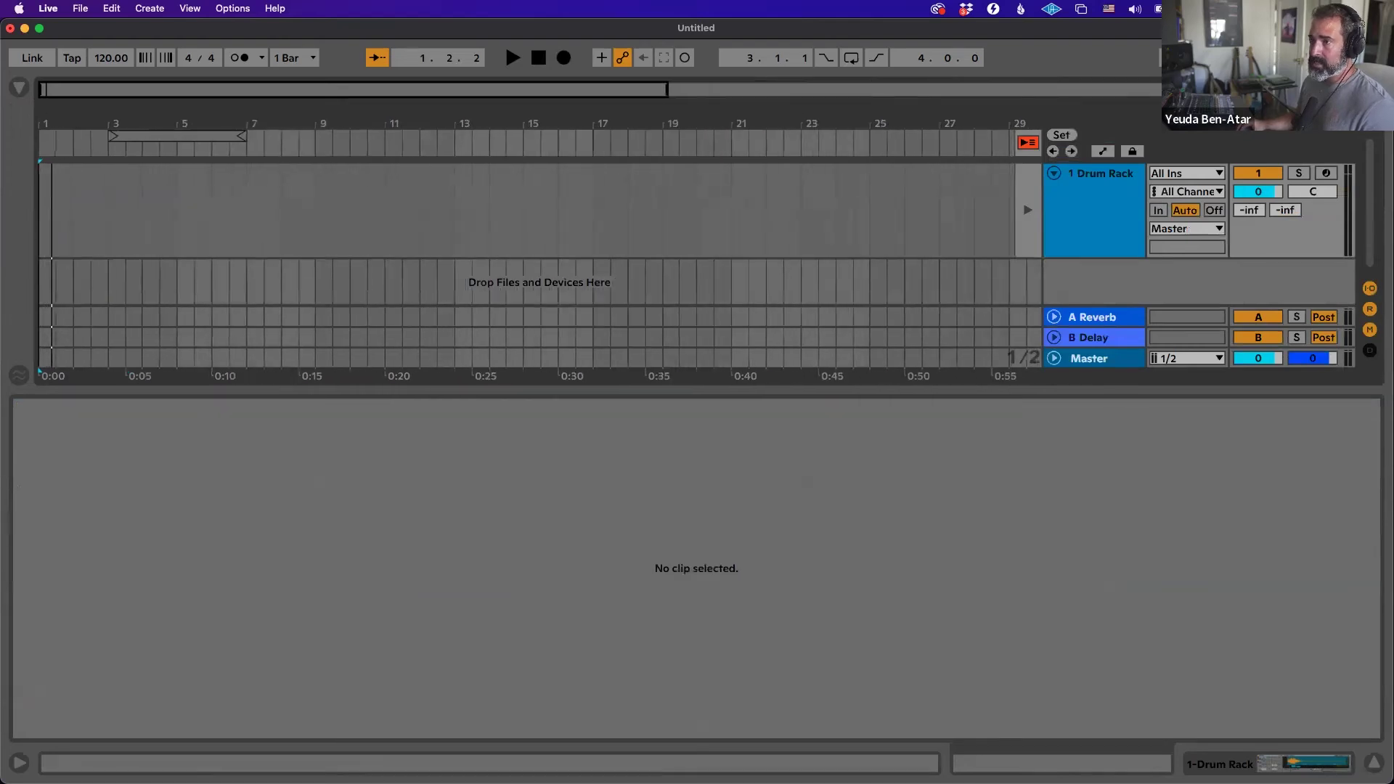
{"action": "left_click", "coordinate": [41, 186]}
{"action": "left_click_drag", "start_coordinate": [41, 186], "coordinate": [223, 185]}
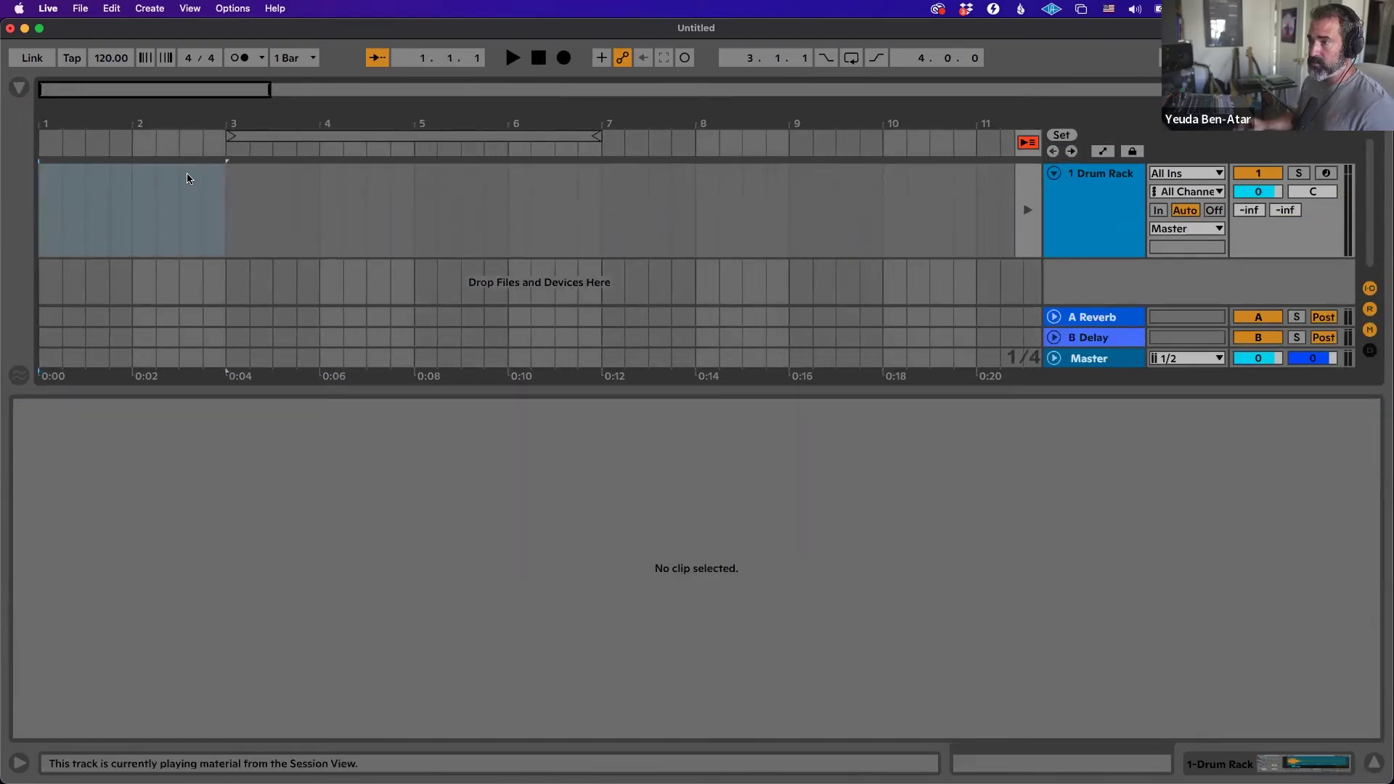
{"action": "right_click", "coordinate": [188, 178]}
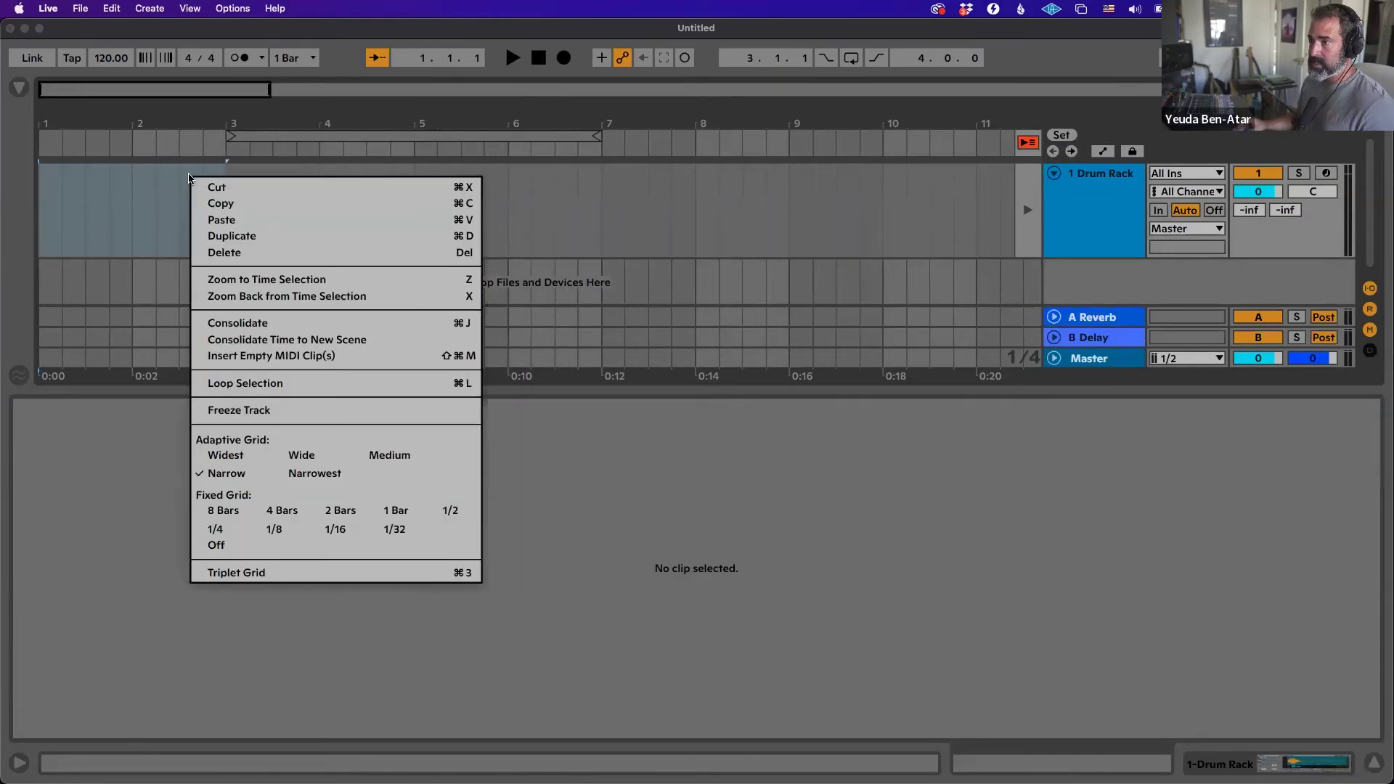
{"action": "left_click", "coordinate": [402, 356]}
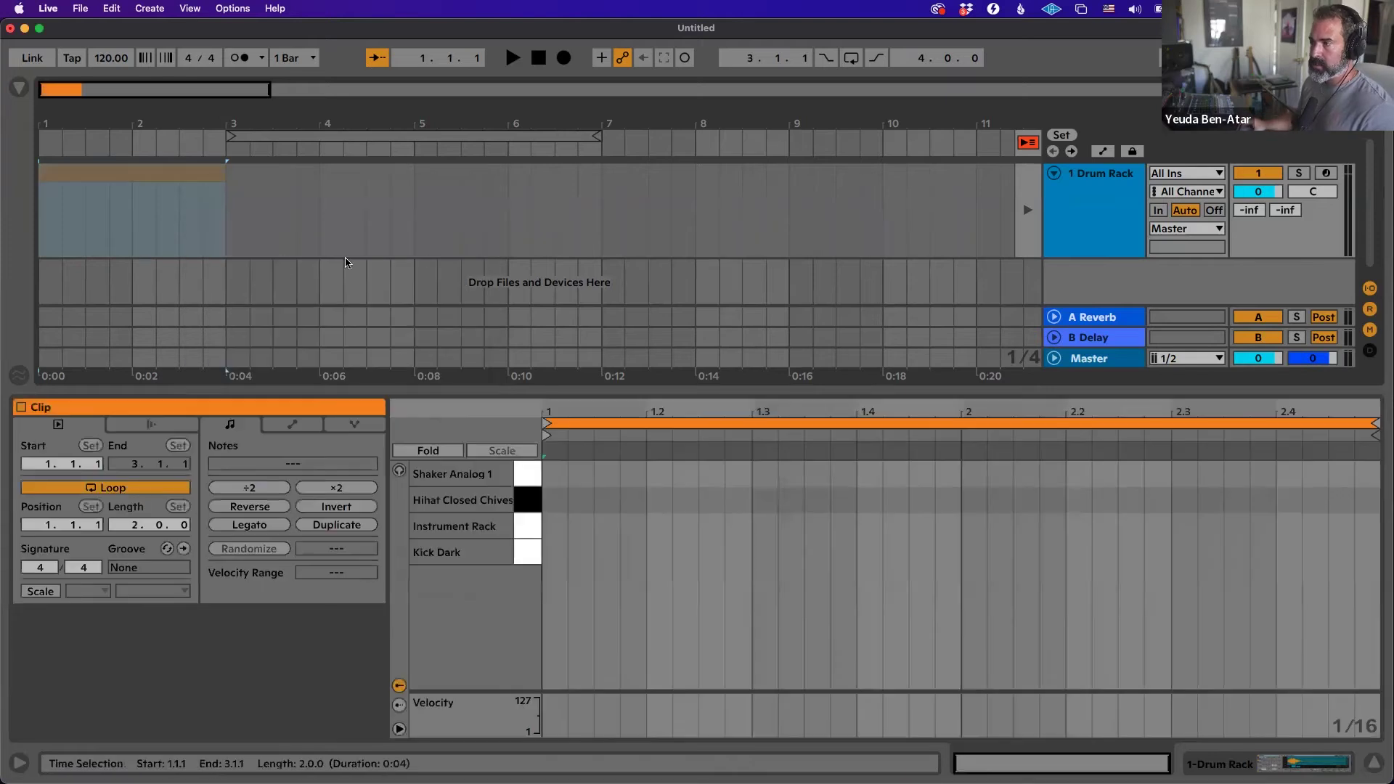
{"action": "key", "text": "Tab"}
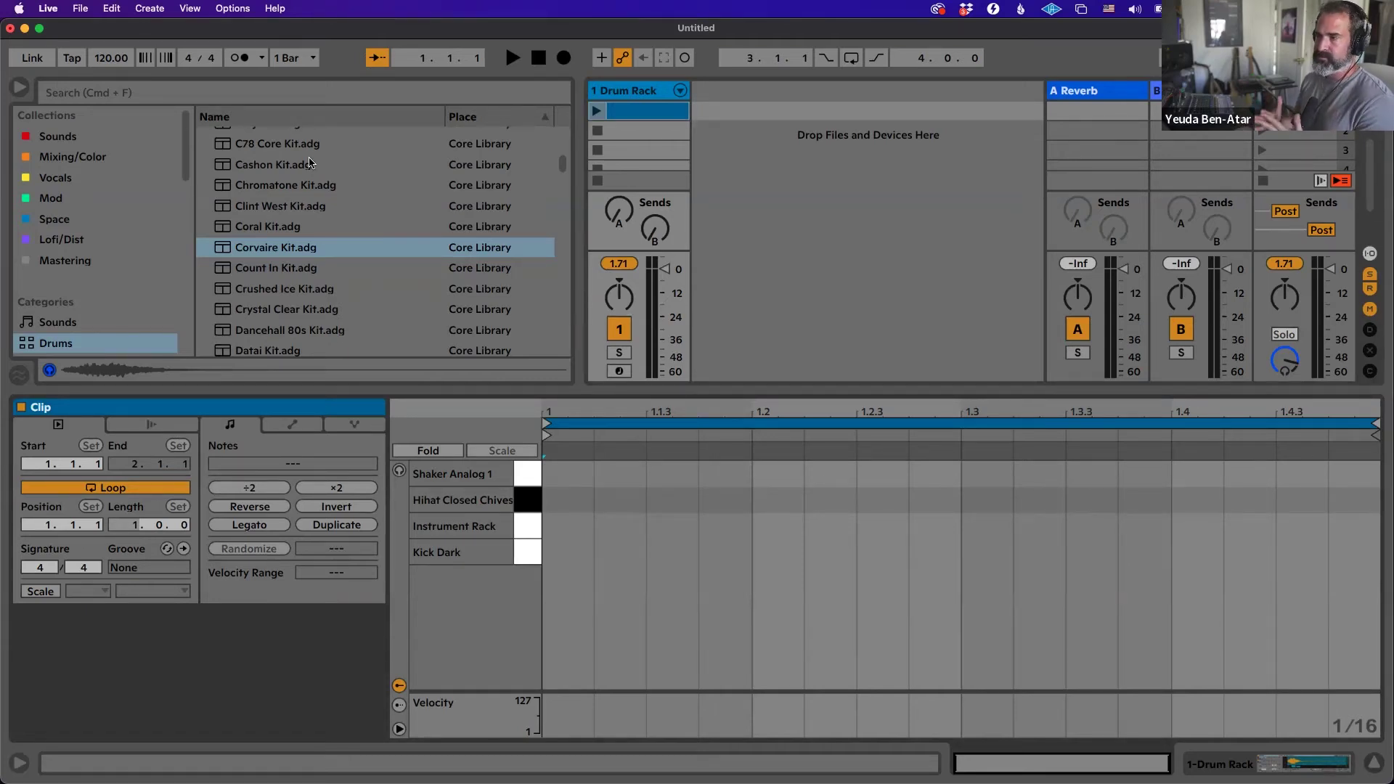
Switch to the drum programming document in Chrome and review its keyboard shortcuts and drum BPM ranges.
{"action": "left_click", "coordinate": [109, 58]}
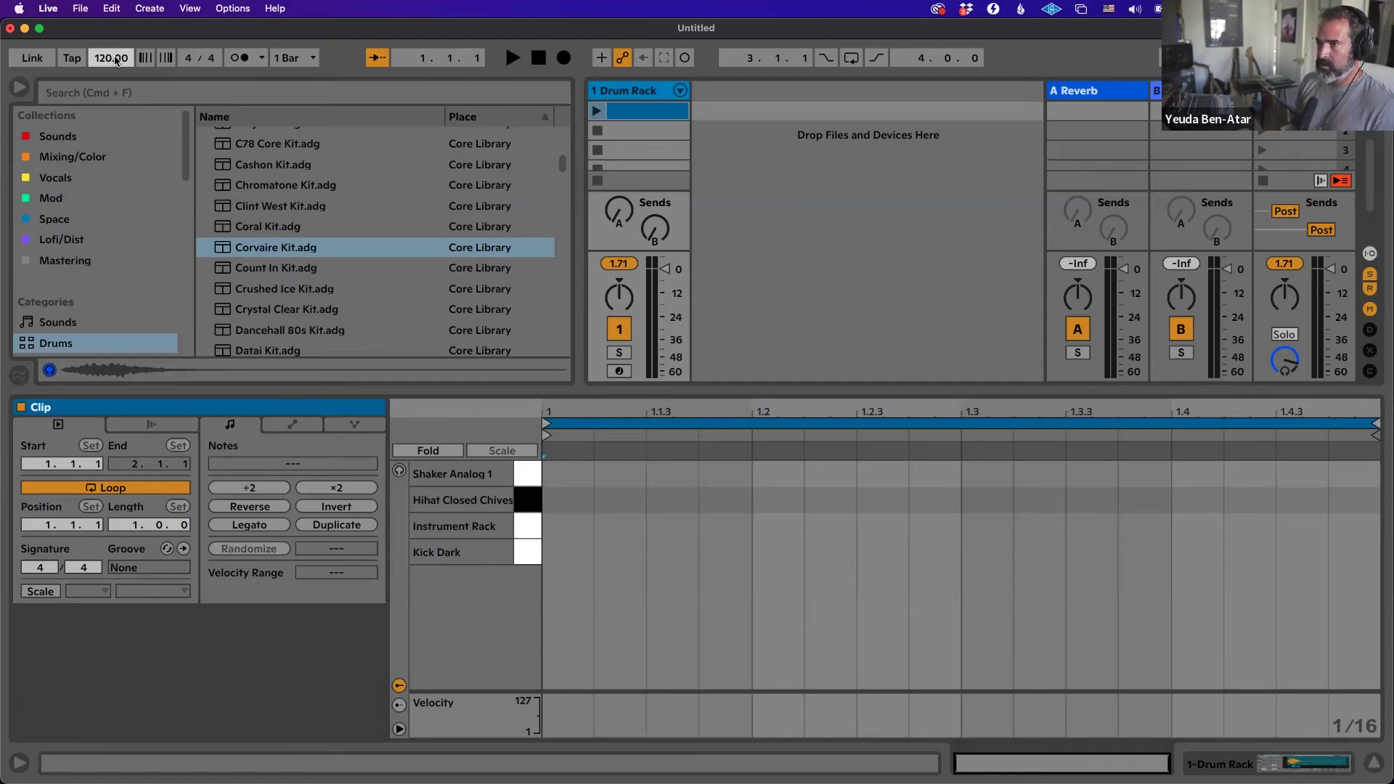
{"action": "key", "text": "super+Tab"}
{"action": "key", "text": "super+Tab"}
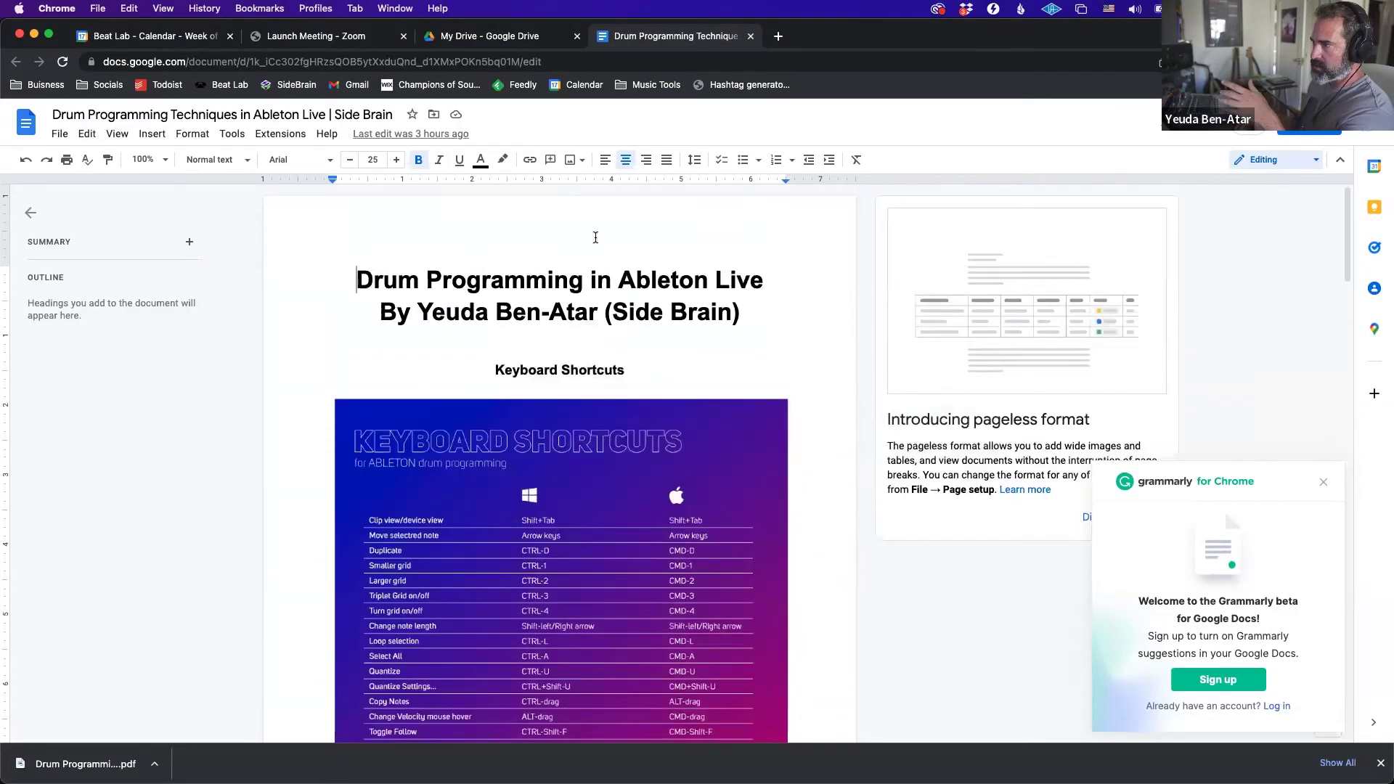
{"action": "scroll", "coordinate": [596, 237], "scroll_direction": "down", "scroll_amount": 5}
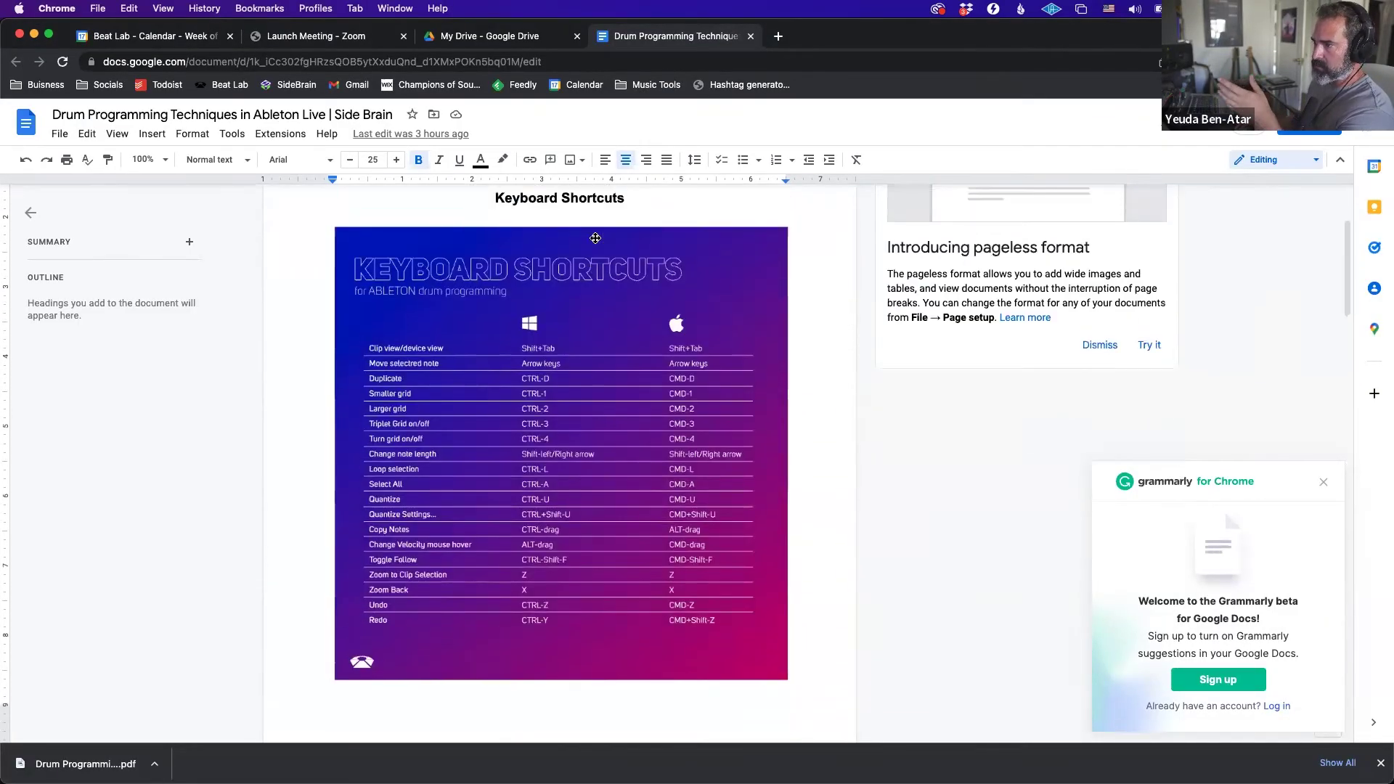
{"action": "scroll", "coordinate": [595, 237], "scroll_direction": "up", "scroll_amount": 5}
{"action": "scroll", "coordinate": [595, 237], "scroll_direction": "down", "scroll_amount": 4}
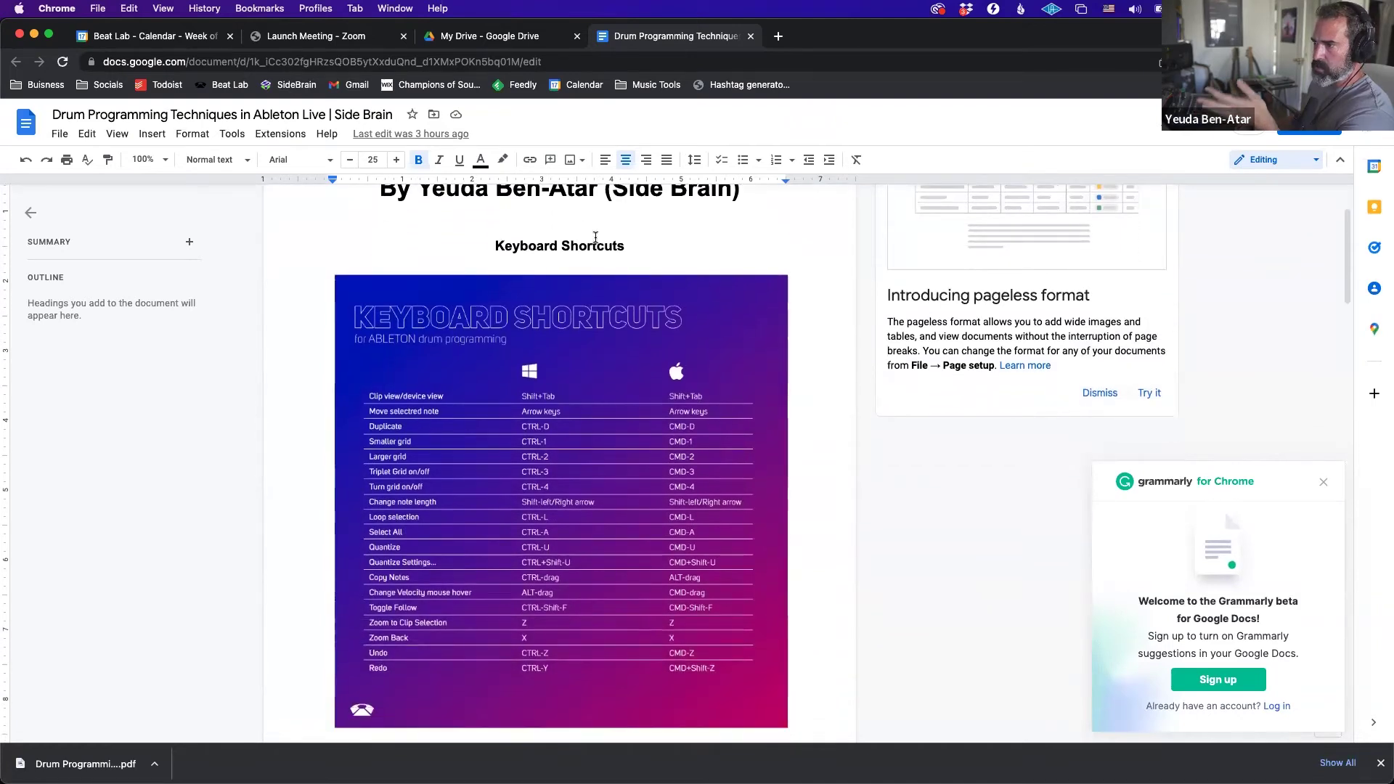
{"action": "scroll", "coordinate": [595, 237], "scroll_direction": "down", "scroll_amount": 15}
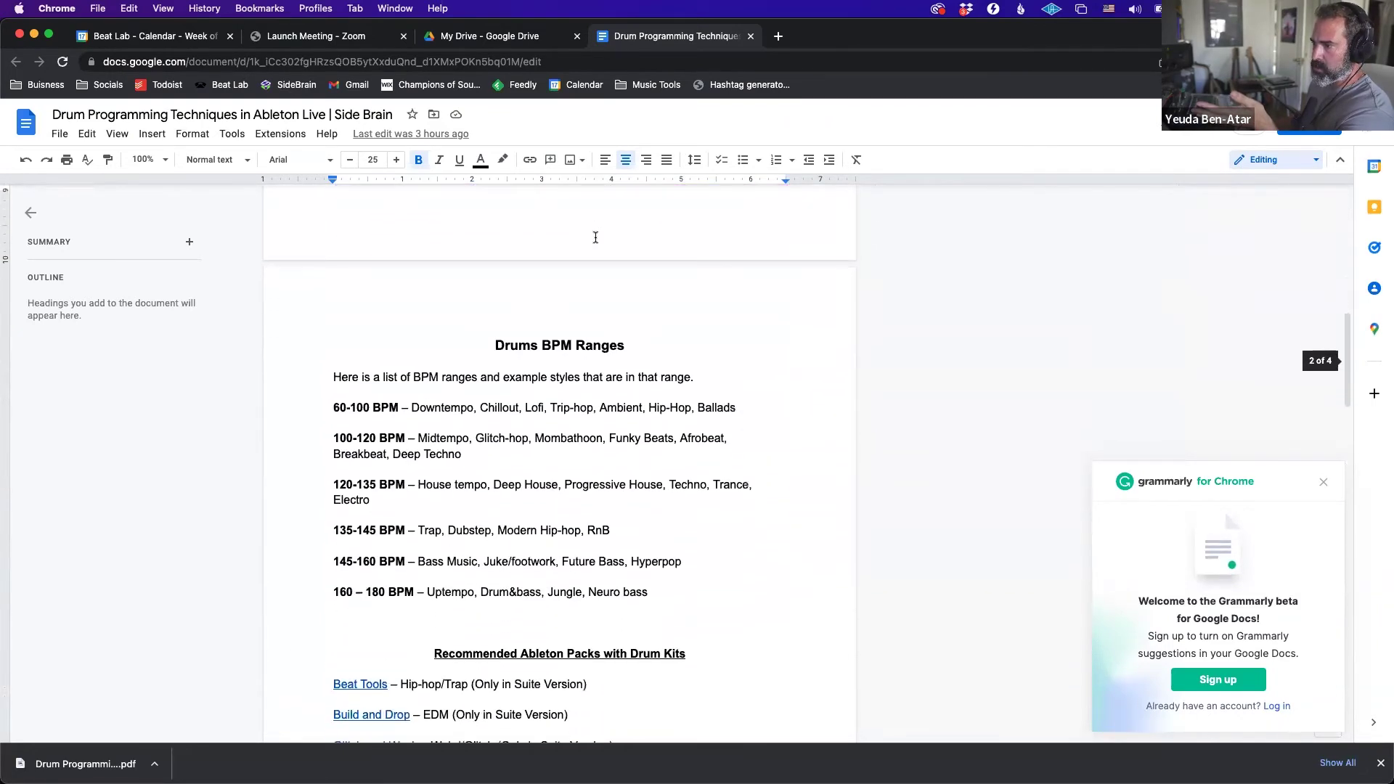
{"action": "left_click_drag", "start_coordinate": [333, 400], "coordinate": [681, 583]}
{"action": "left_click", "coordinate": [664, 550]}
Look through the document's Resources and Tutorials link lists.
{"action": "scroll", "coordinate": [663, 548], "scroll_direction": "down", "scroll_amount": 9}
{"action": "scroll", "coordinate": [663, 547], "scroll_direction": "down", "scroll_amount": 15}
{"action": "scroll", "coordinate": [663, 547], "scroll_direction": "up", "scroll_amount": 9}
{"action": "scroll", "coordinate": [664, 546], "scroll_direction": "down", "scroll_amount": 8}
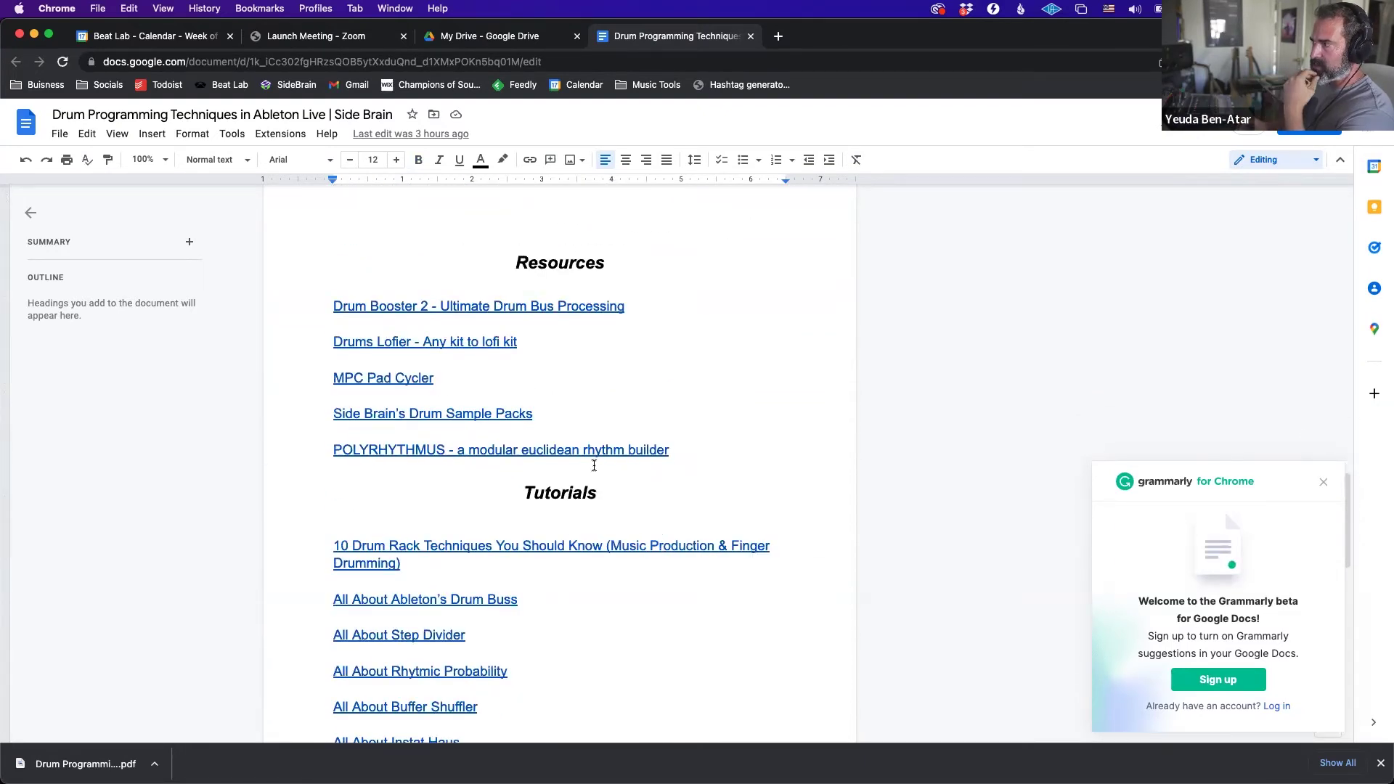
{"action": "scroll", "coordinate": [593, 465], "scroll_direction": "down", "scroll_amount": 1}
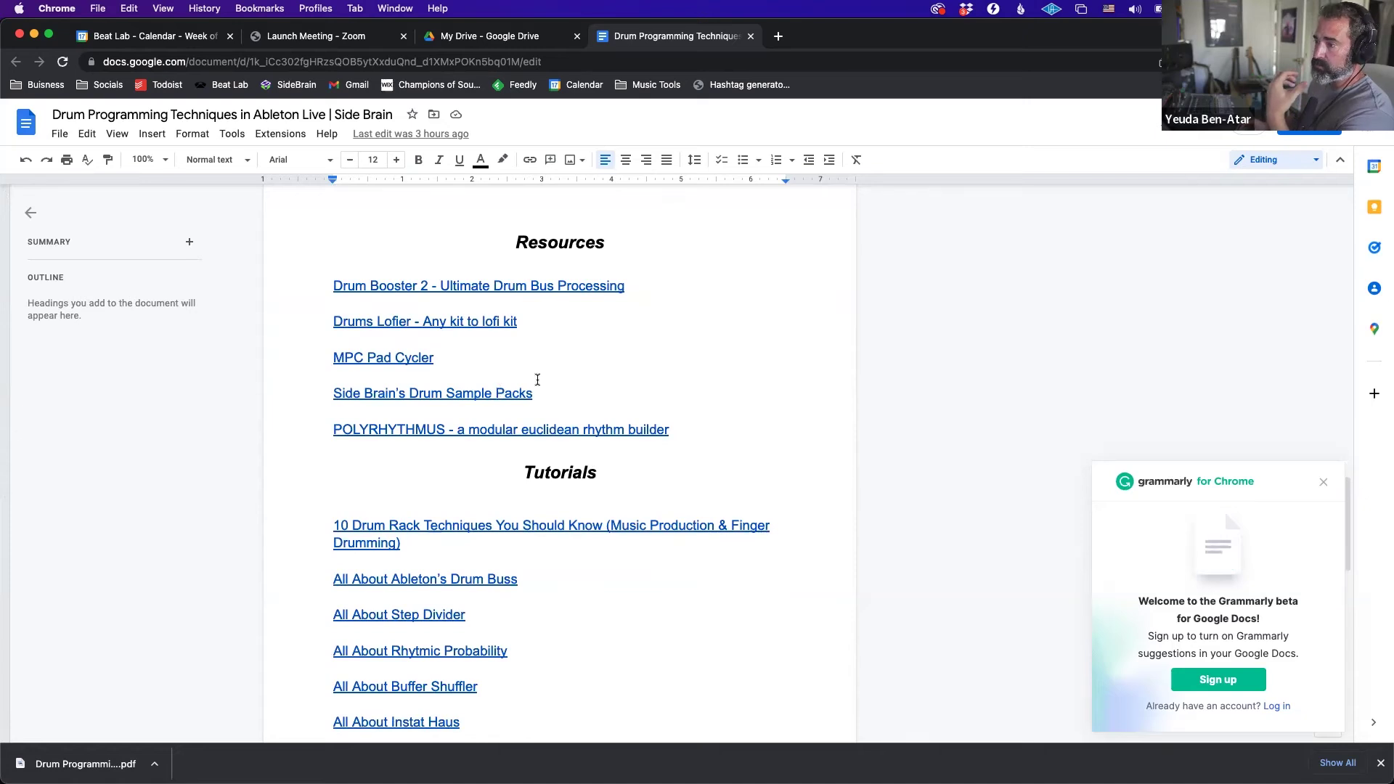
{"action": "scroll", "coordinate": [536, 380], "scroll_direction": "down", "scroll_amount": 3}
{"action": "scroll", "coordinate": [537, 380], "scroll_direction": "down", "scroll_amount": 6}
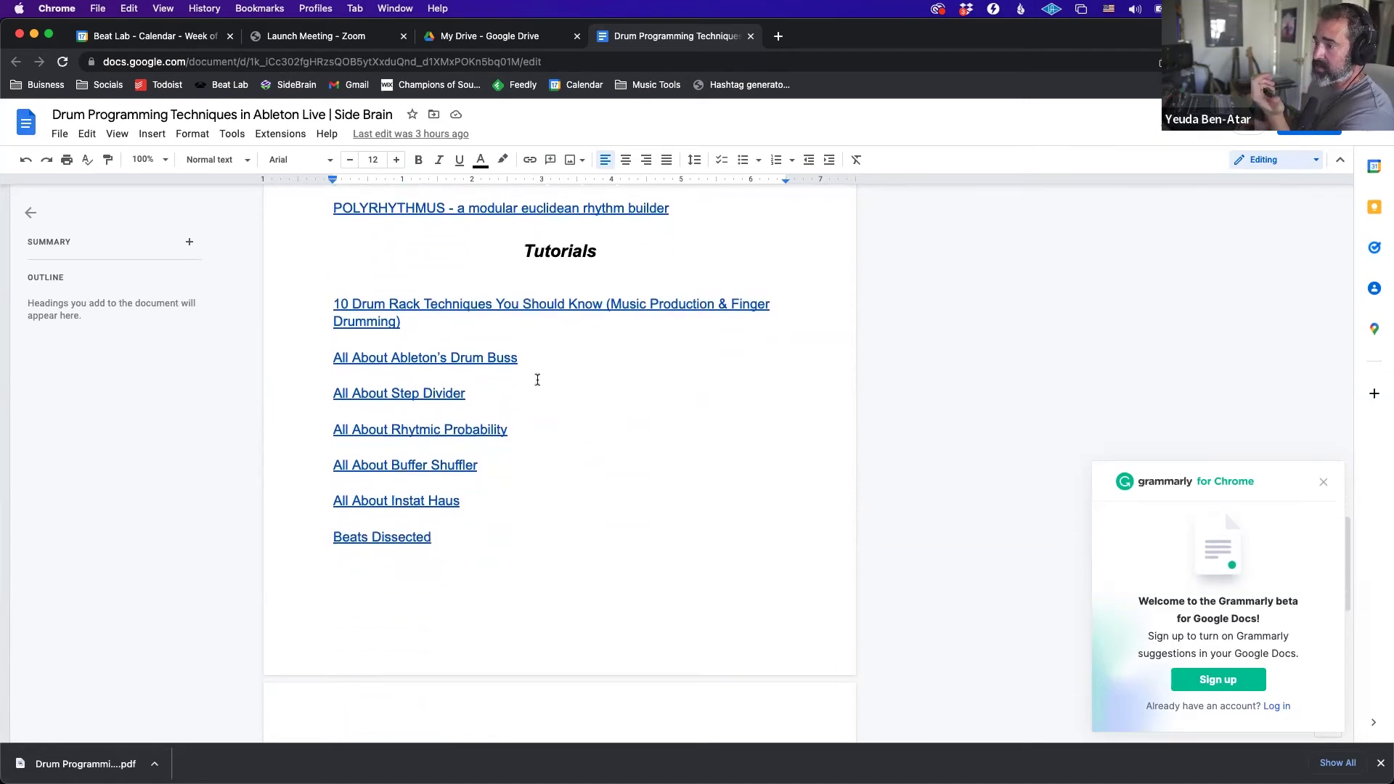
Open the Beats Dissected link and browse Attack Magazine's beat tutorials by style.
{"action": "left_click", "coordinate": [392, 538]}
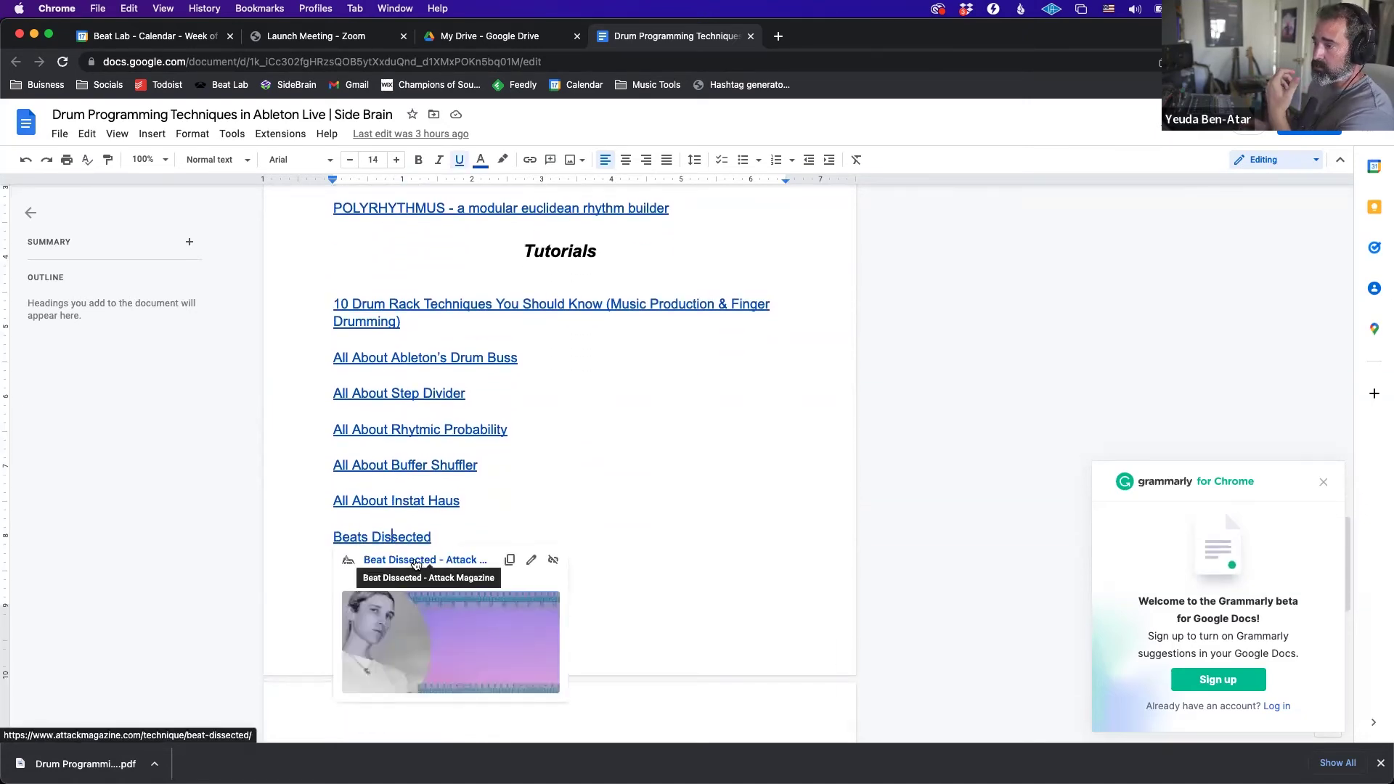
{"action": "left_click", "coordinate": [404, 569]}
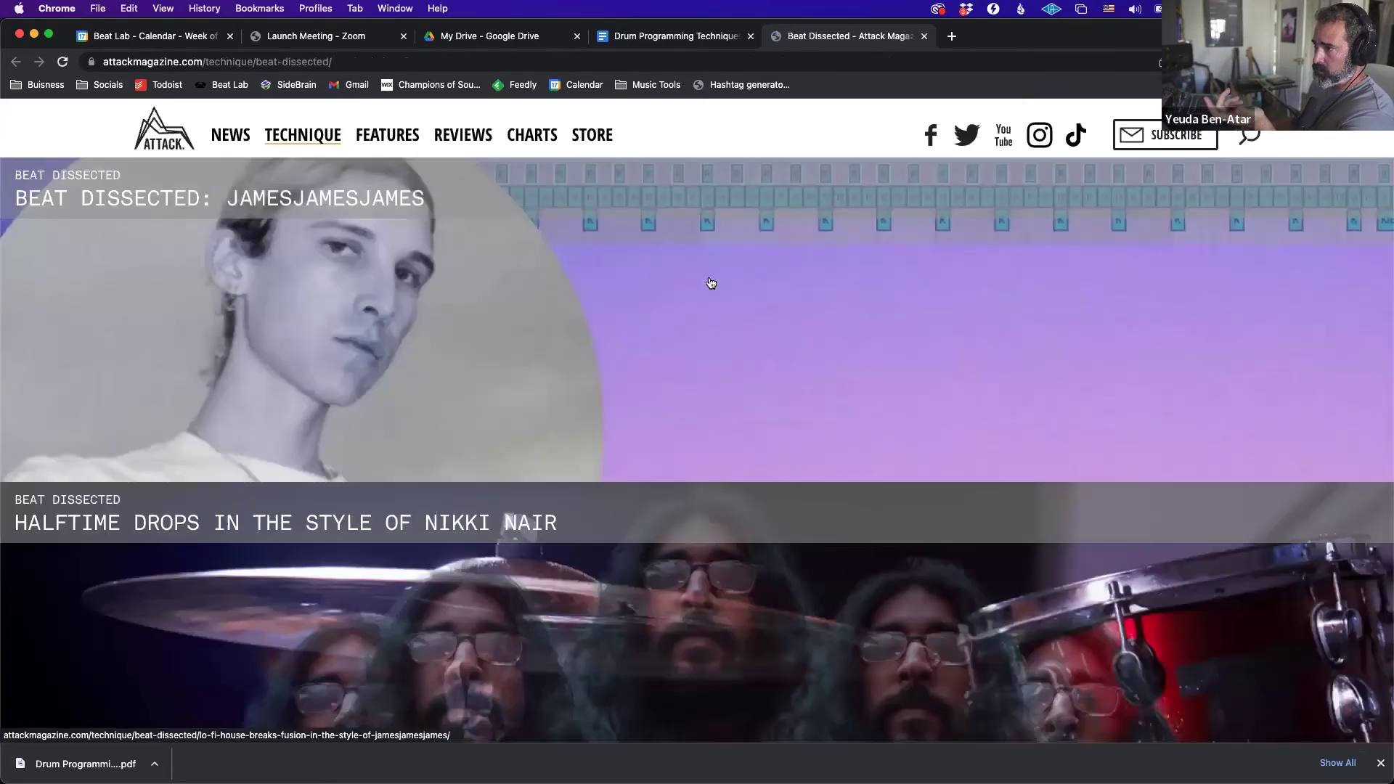
{"action": "scroll", "coordinate": [651, 247], "scroll_direction": "down", "scroll_amount": 5}
{"action": "scroll", "coordinate": [651, 246], "scroll_direction": "down", "scroll_amount": 8}
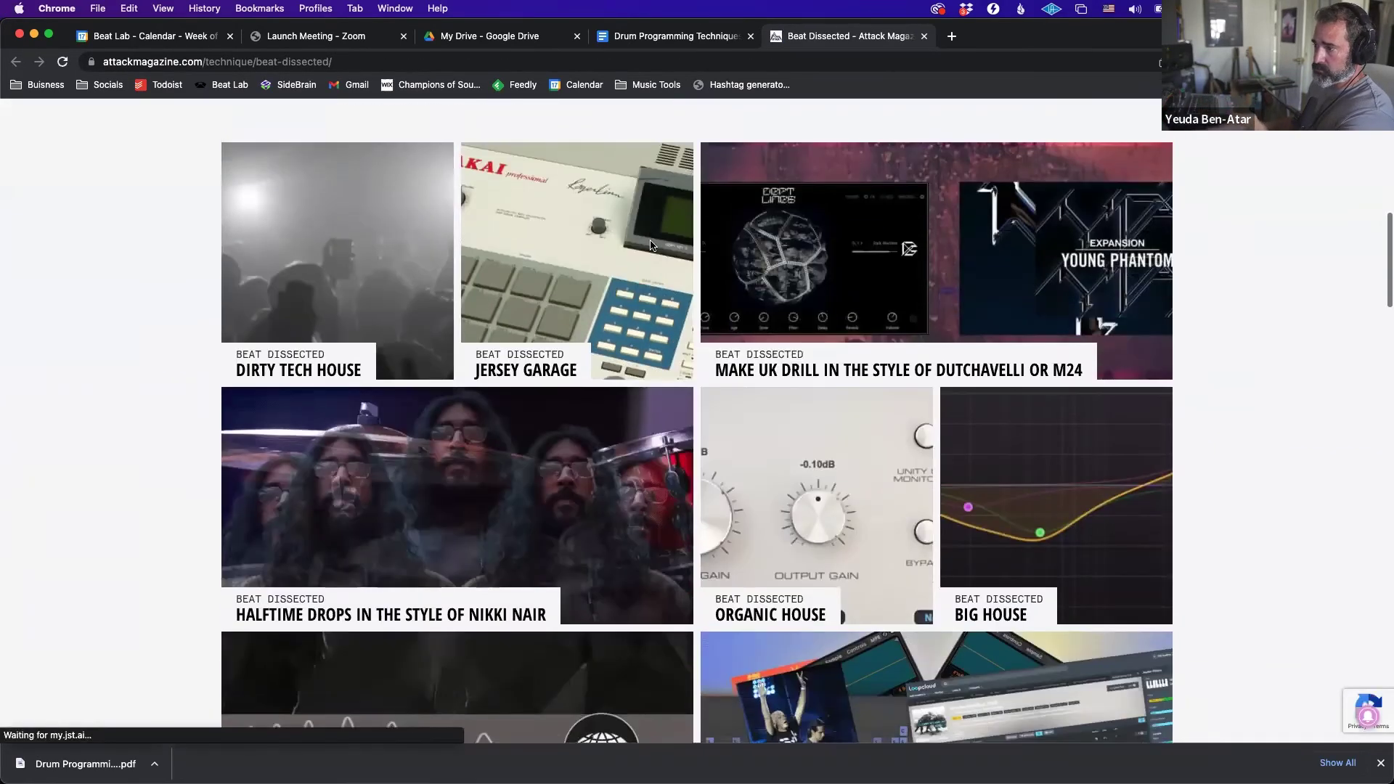
{"action": "scroll", "coordinate": [651, 247], "scroll_direction": "down", "scroll_amount": 8}
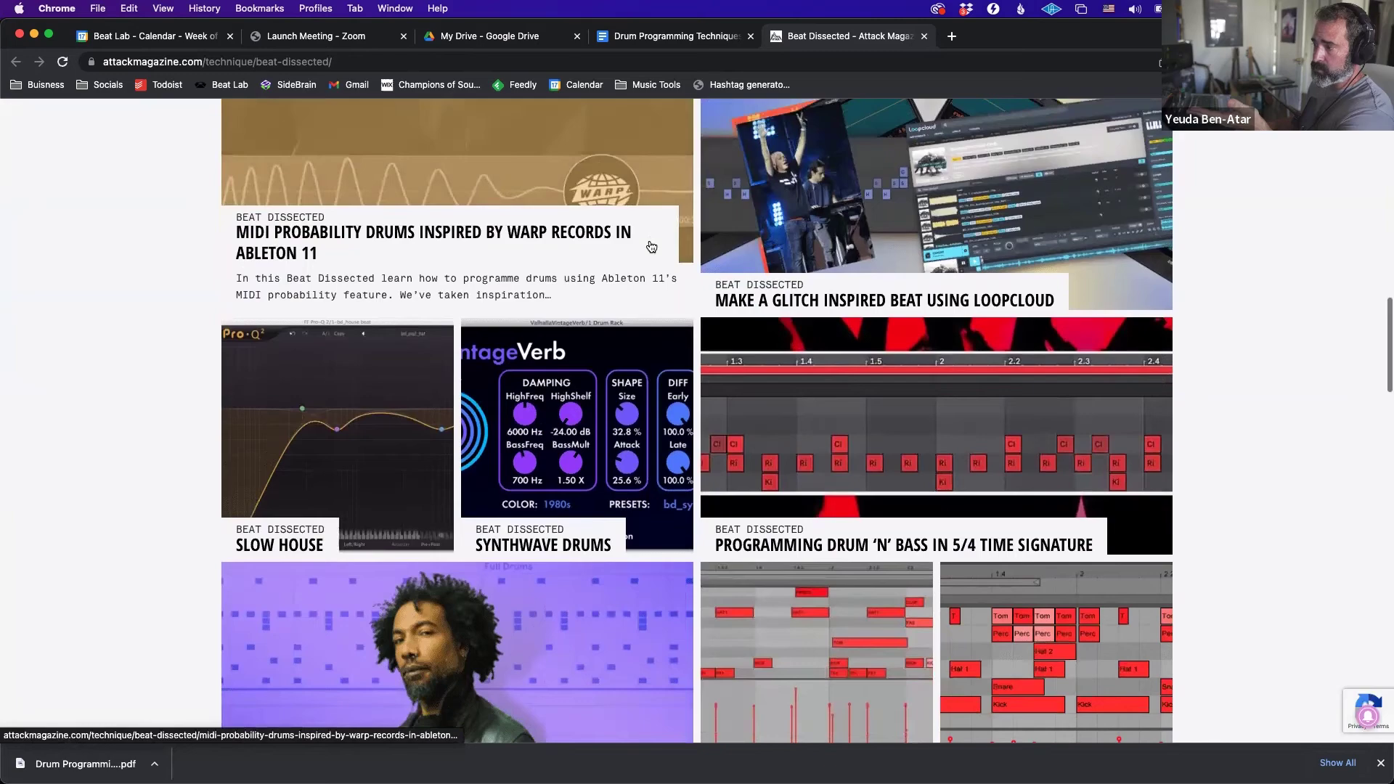
{"action": "scroll", "coordinate": [651, 247], "scroll_direction": "down", "scroll_amount": 8}
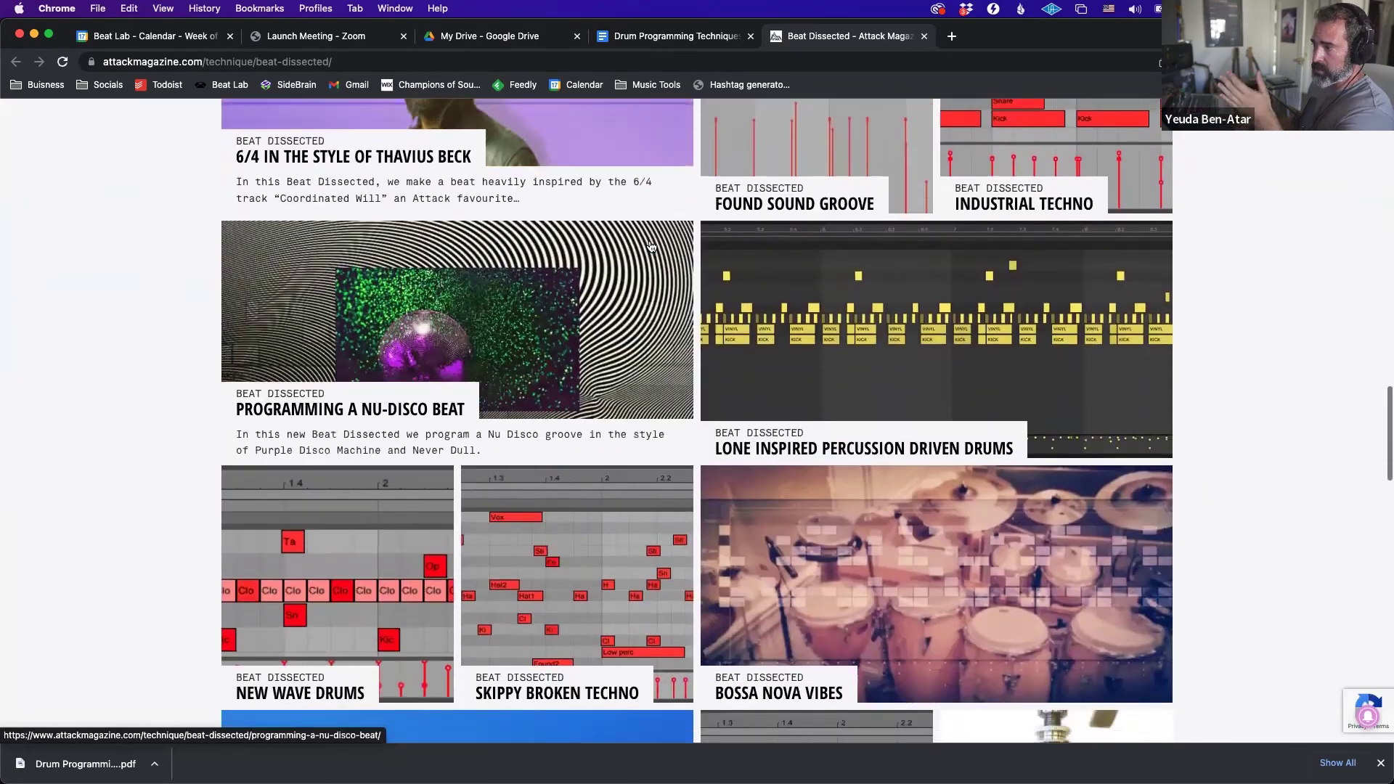
Switch back to Ableton Live and add Kick Dark notes on beats 1, 1.2, 1.3 and 1.4 of the clip.
{"action": "key", "text": "super+Tab"}
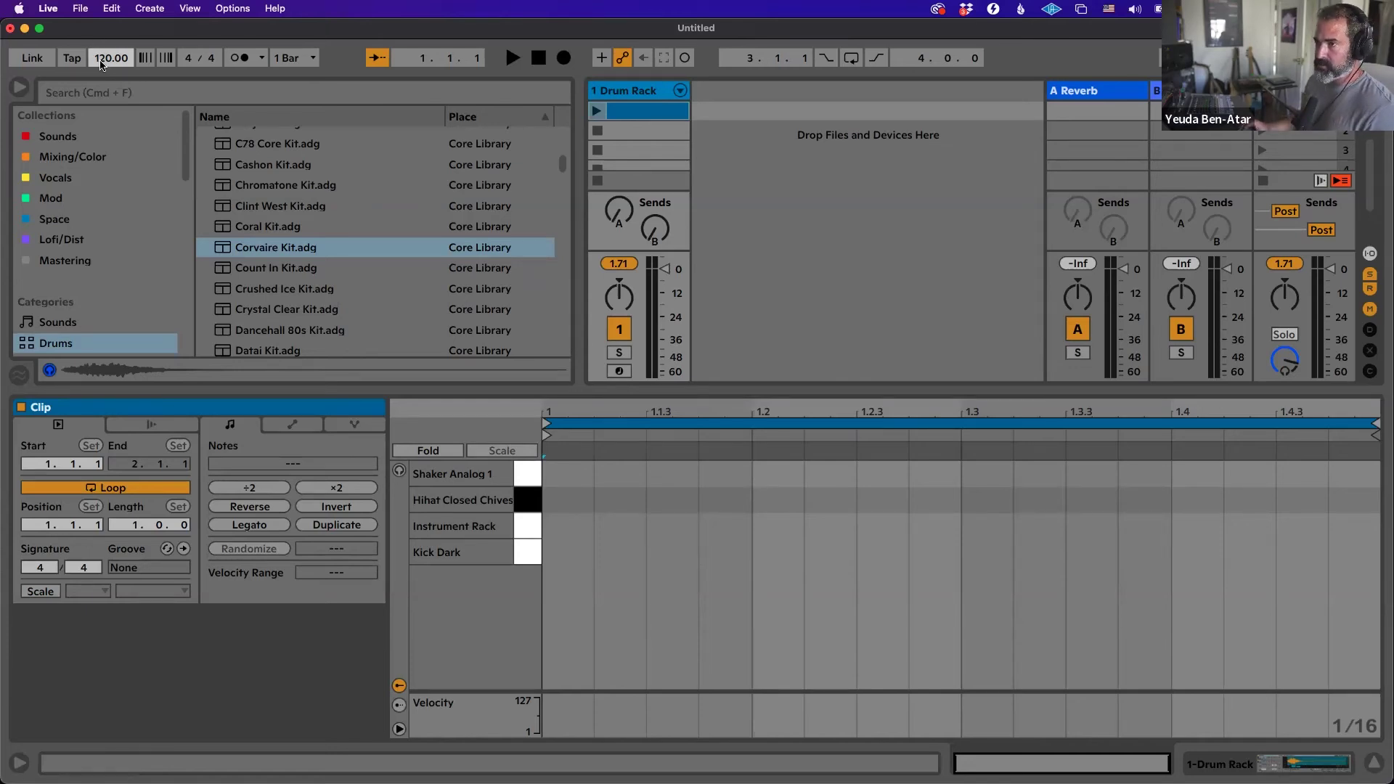
{"action": "double_click", "coordinate": [590, 549]}
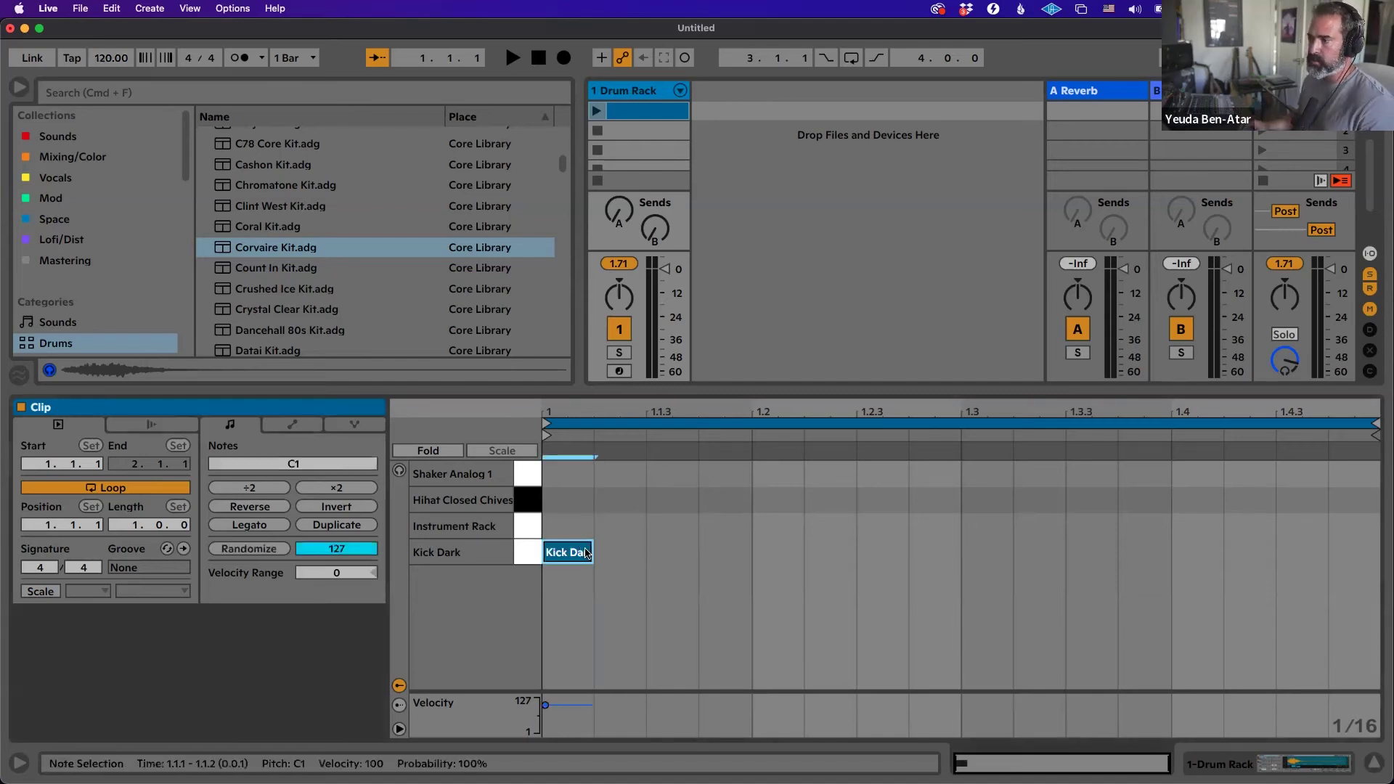
{"action": "double_click", "coordinate": [774, 544]}
{"action": "double_click", "coordinate": [986, 555]}
{"action": "double_click", "coordinate": [1213, 550]}
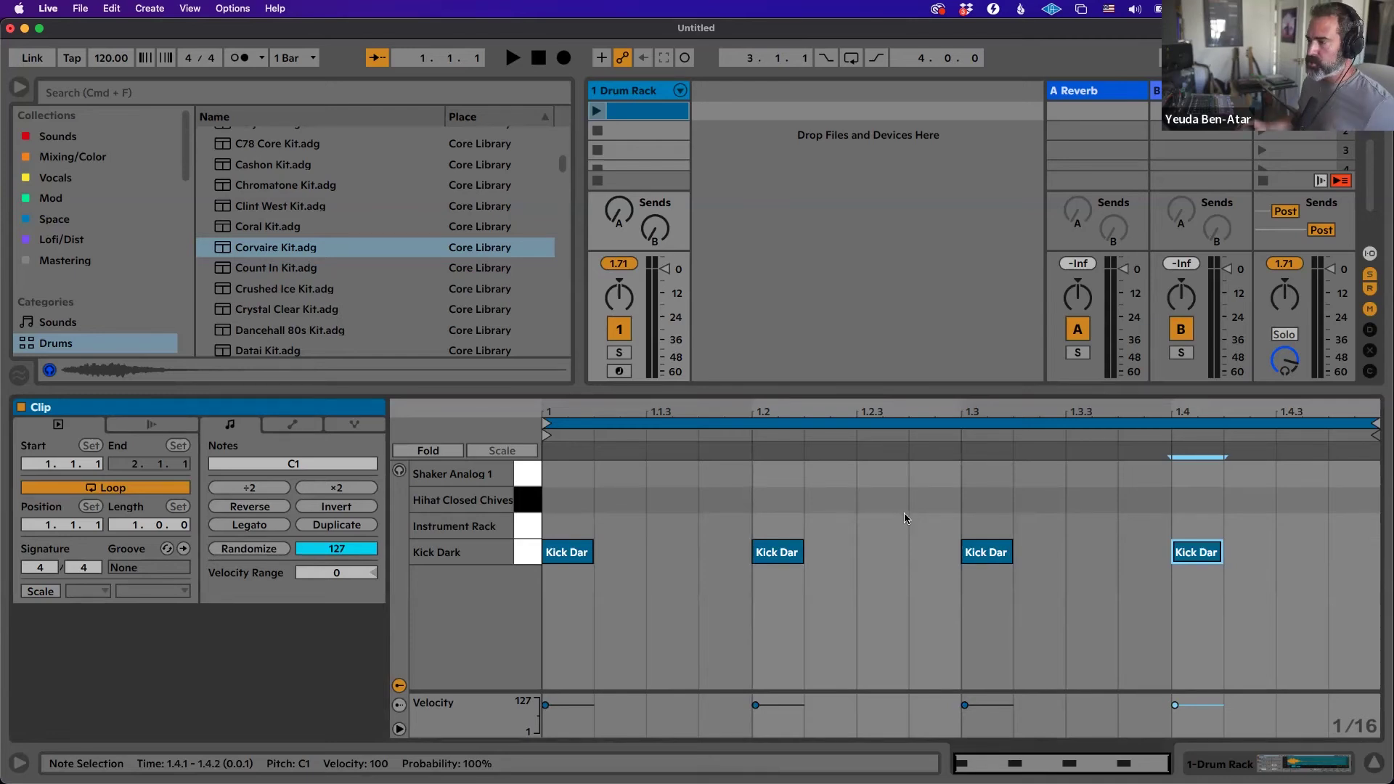
Try adding and removing an Instrument Rack note and the Kick Dark note on beat 1.2.
{"action": "double_click", "coordinate": [772, 536]}
{"action": "double_click", "coordinate": [782, 527]}
{"action": "double_click", "coordinate": [777, 555]}
{"action": "double_click", "coordinate": [774, 555]}
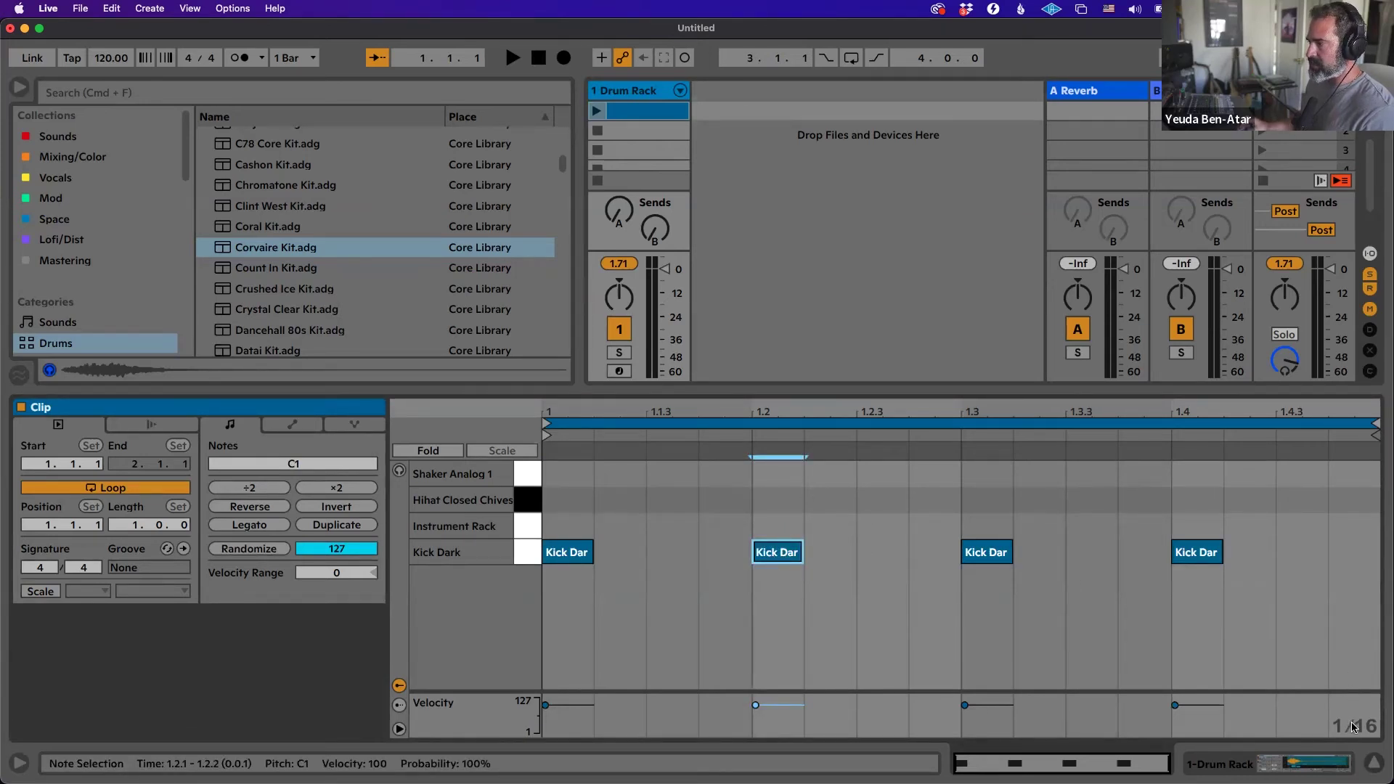
{"action": "double_click", "coordinate": [768, 554]}
{"action": "double_click", "coordinate": [769, 554]}
Try a narrower note grid in the clip and widen it back to 1/16.
{"action": "left_click", "coordinate": [777, 512]}
{"action": "right_click", "coordinate": [777, 512]}
{"action": "left_click", "coordinate": [768, 520]}
{"action": "key", "text": "cmd+1"}
{"action": "key", "text": "cmd+2"}
Delete the Kick Dark notes on beats 1.2, 1.3 and 1.4, keeping the one on beat 1.
{"action": "left_click_drag", "start_coordinate": [740, 520], "coordinate": [1375, 617]}
{"action": "key", "text": "Delete"}
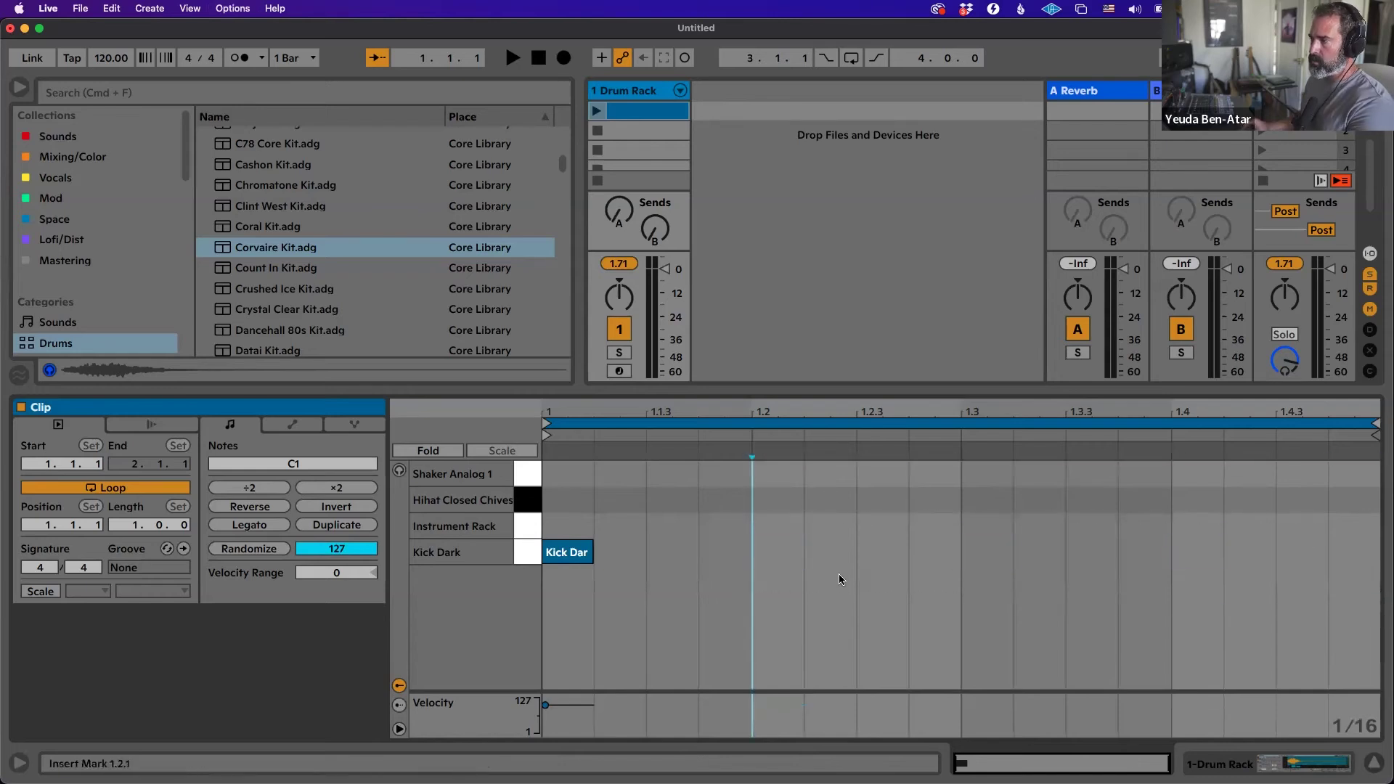
Switch to the browser, consult the keyboard shortcuts table in the Drum Programming Techniques document, and return to Ableton Live.
{"action": "left_click", "coordinate": [574, 560]}
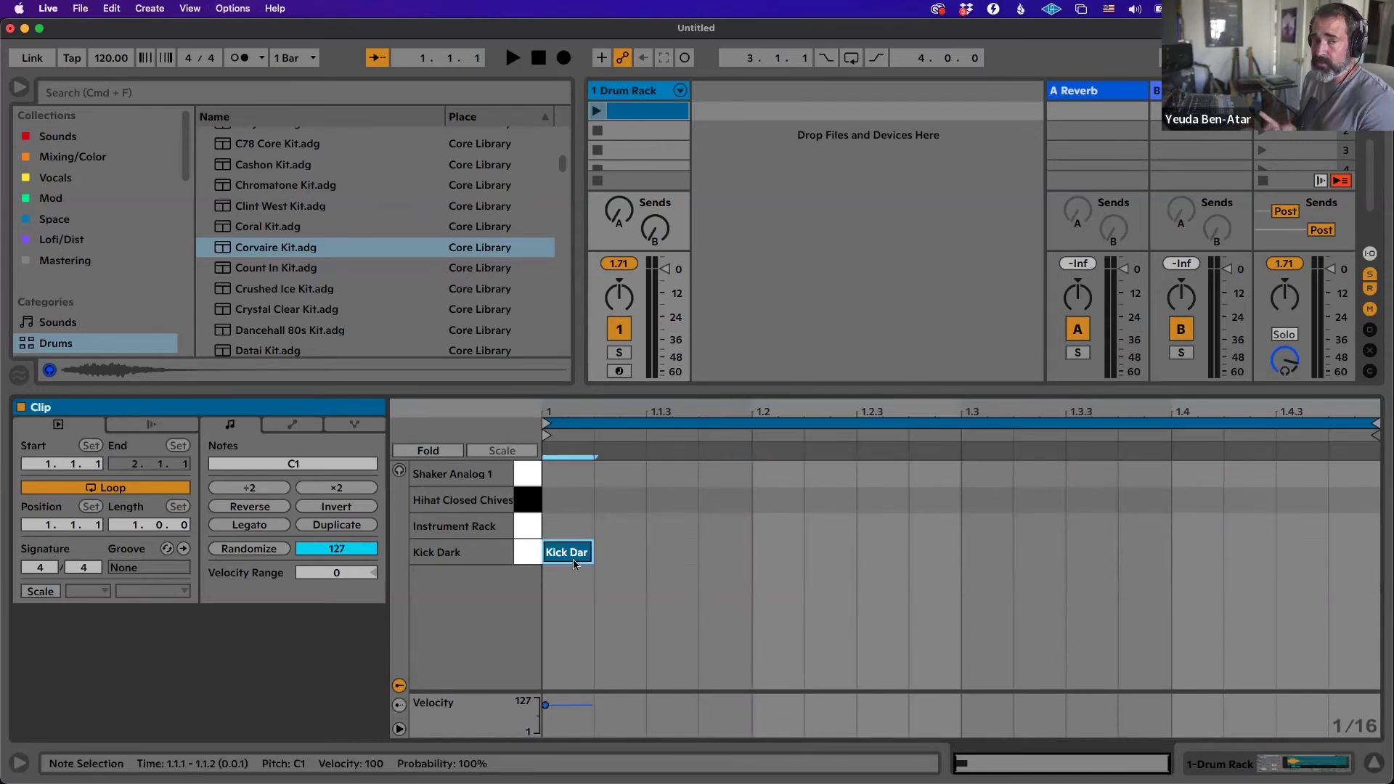
{"action": "key", "text": "cmd+Tab"}
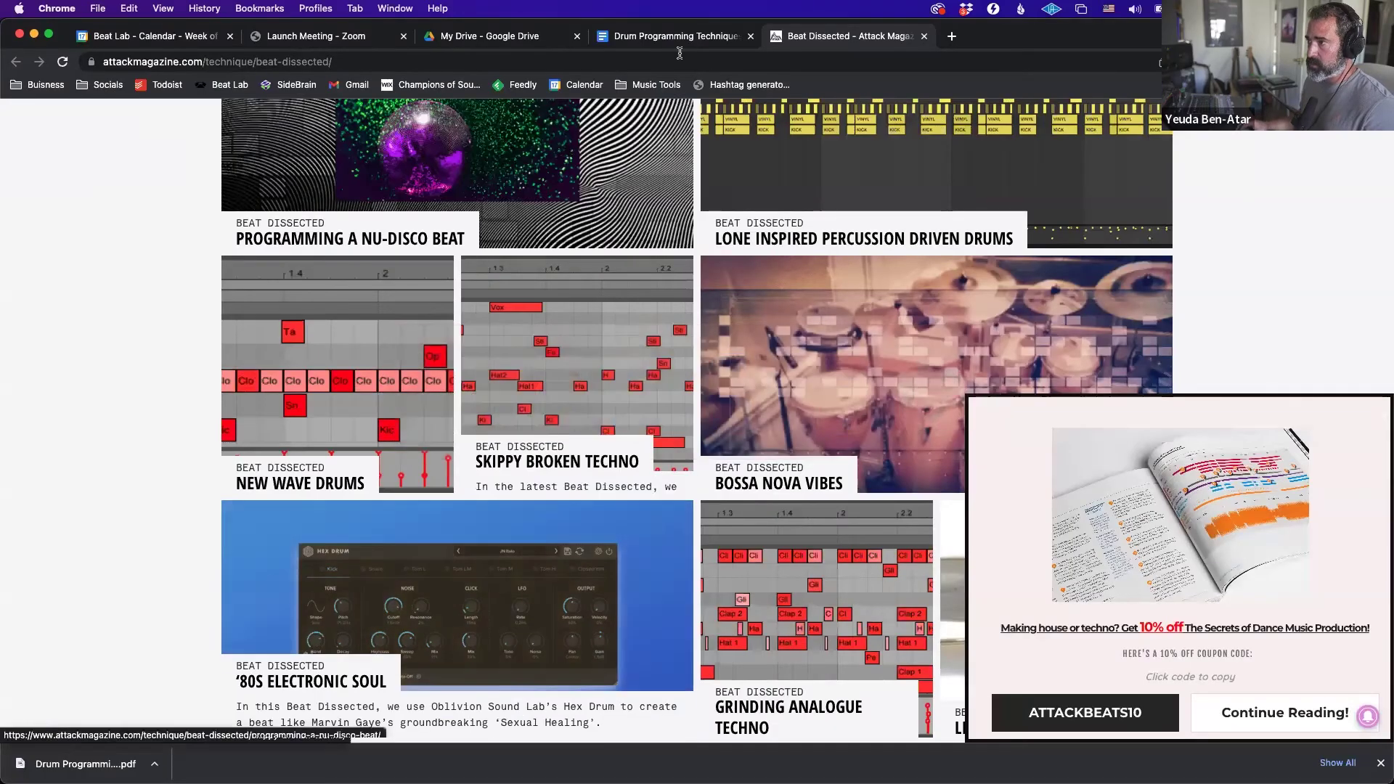
{"action": "key", "text": "ctrl+shift+Tab"}
{"action": "scroll", "coordinate": [665, 341], "scroll_direction": "up", "scroll_amount": 10}
{"action": "scroll", "coordinate": [665, 342], "scroll_direction": "down", "scroll_amount": 3}
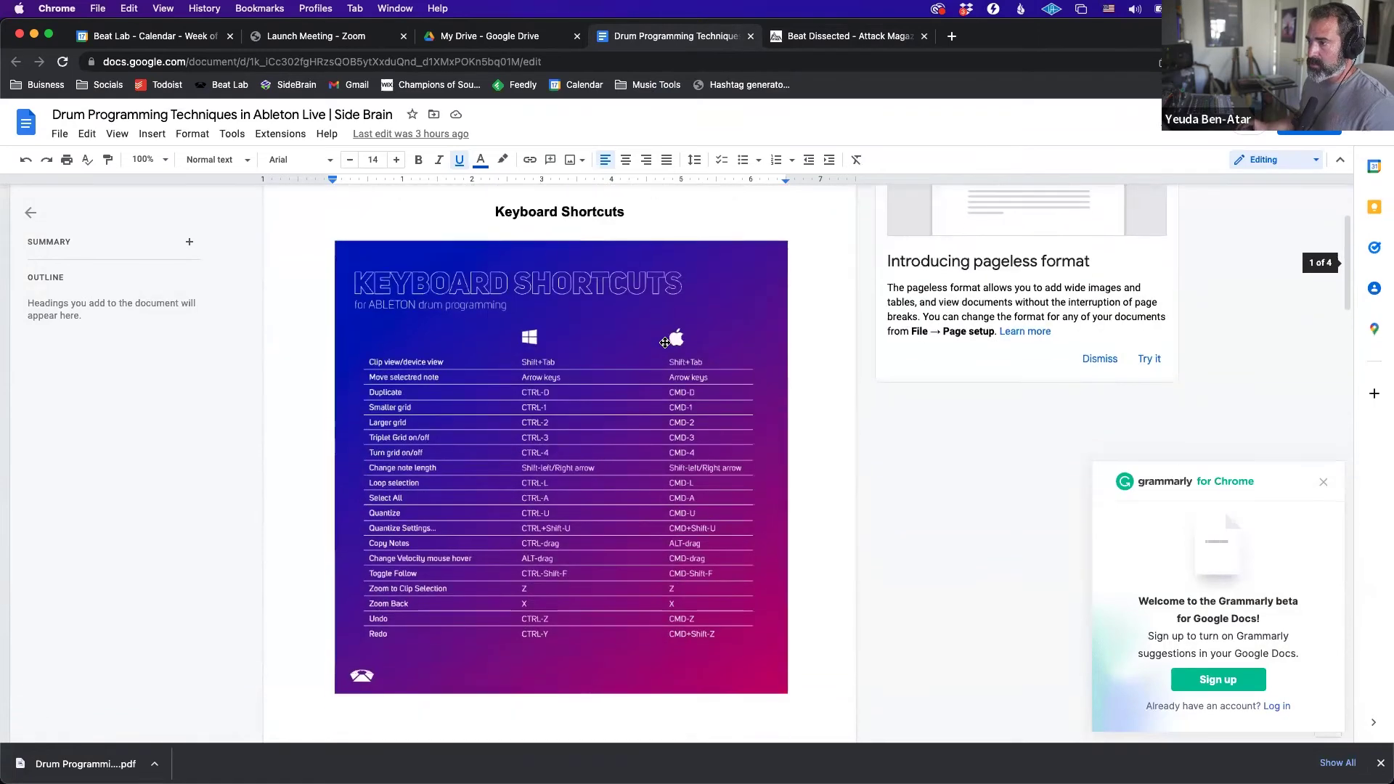
{"action": "key", "text": "super+Tab"}
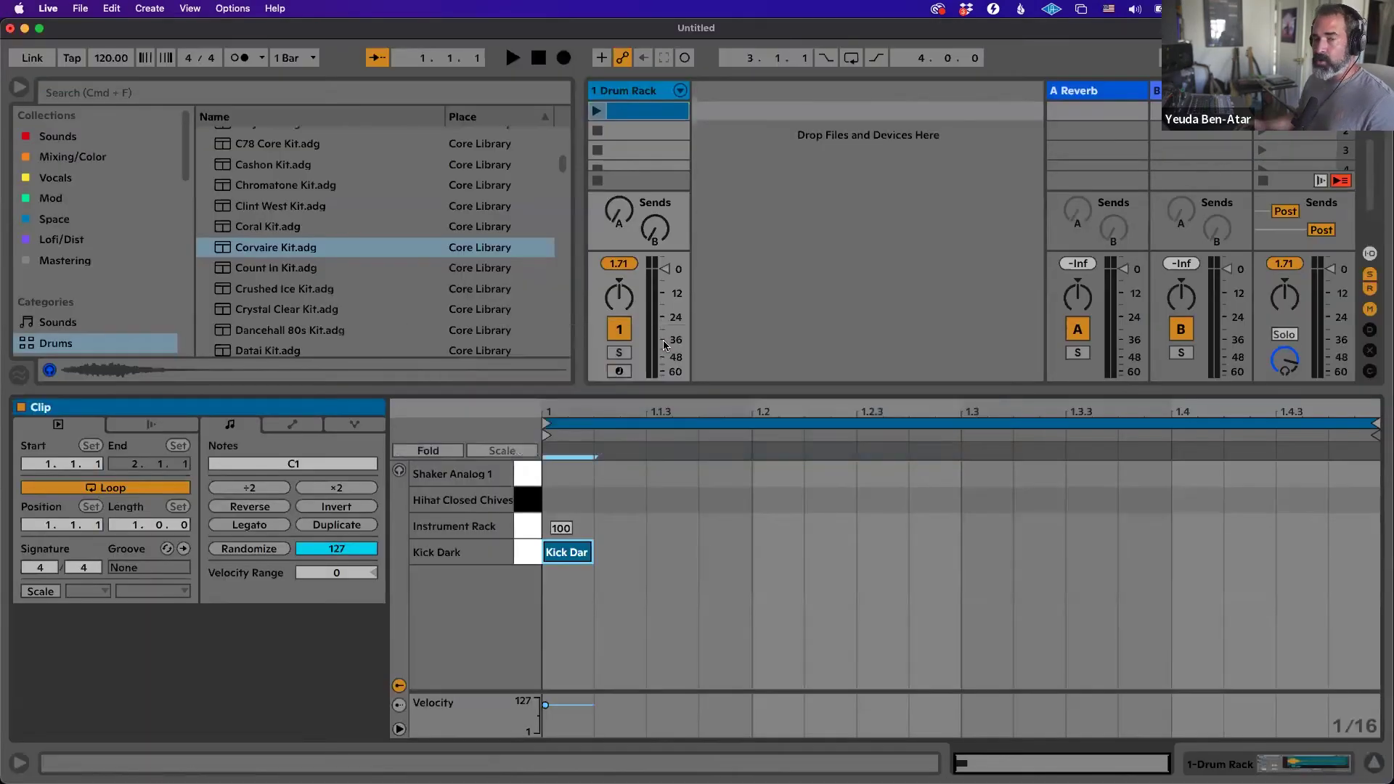
Duplicate the Kick Dark note on beat 1 and place the copies on beats 1.2, 1.3 and 1.4.
{"action": "double_click", "coordinate": [555, 546]}
{"action": "double_click", "coordinate": [555, 546]}
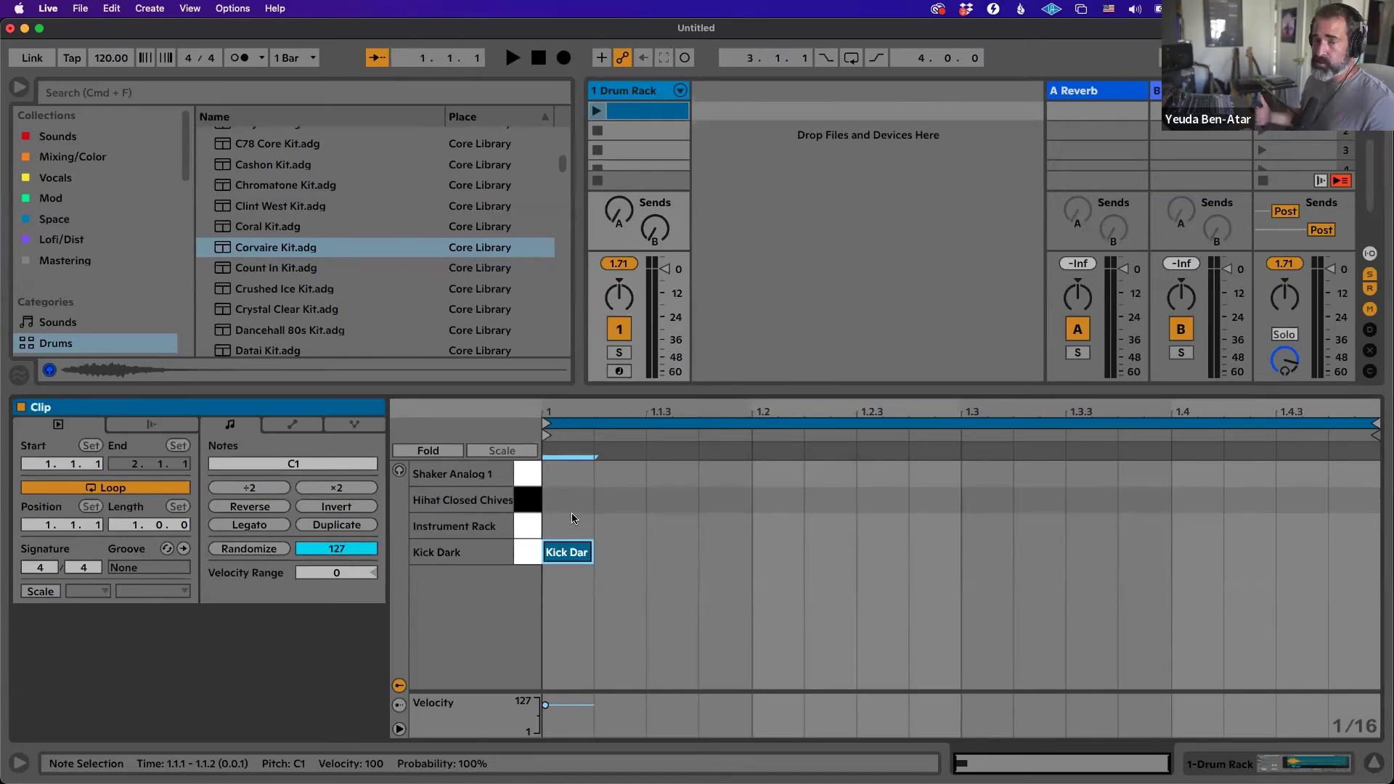
{"action": "key", "text": "super+d"}
{"action": "key", "text": "Right"}
{"action": "key", "text": "Right"}
{"action": "key", "text": "Right"}
{"action": "key", "text": "super+d"}
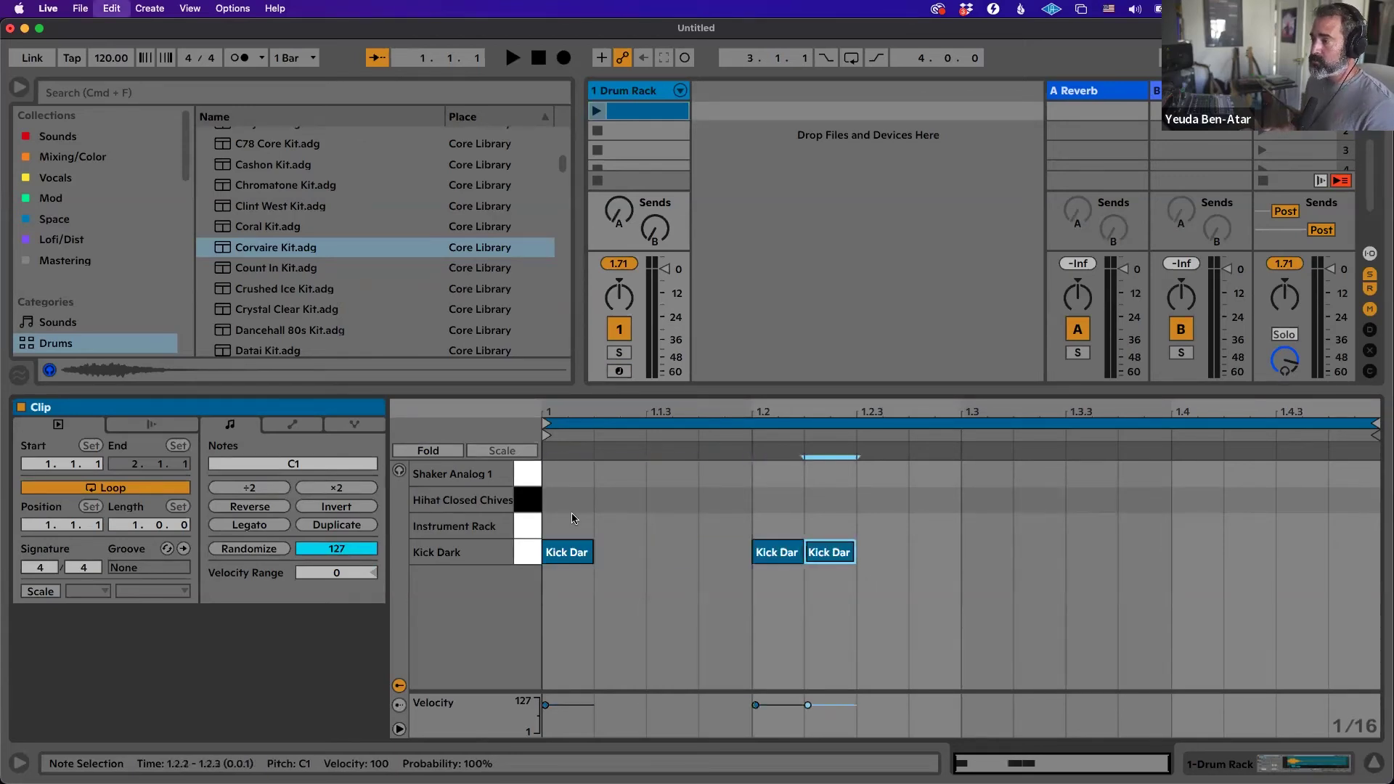
{"action": "key", "text": "Right"}
{"action": "key", "text": "Right"}
{"action": "key", "text": "Right"}
{"action": "key", "text": "super+d"}
{"action": "key", "text": "Right"}
{"action": "key", "text": "Right"}
{"action": "key", "text": "Right"}
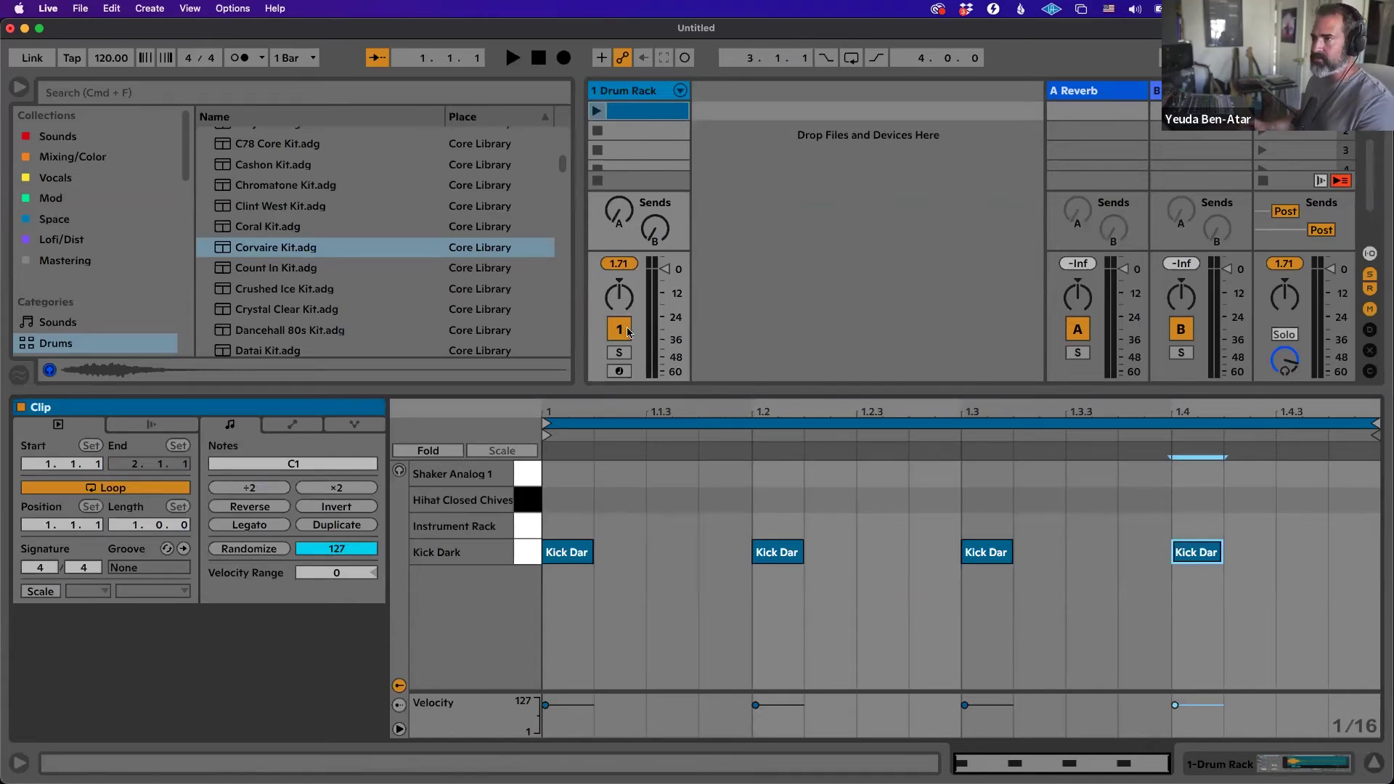
Play the kick clip and duplicate it into the slot below.
{"action": "left_click", "coordinate": [597, 112]}
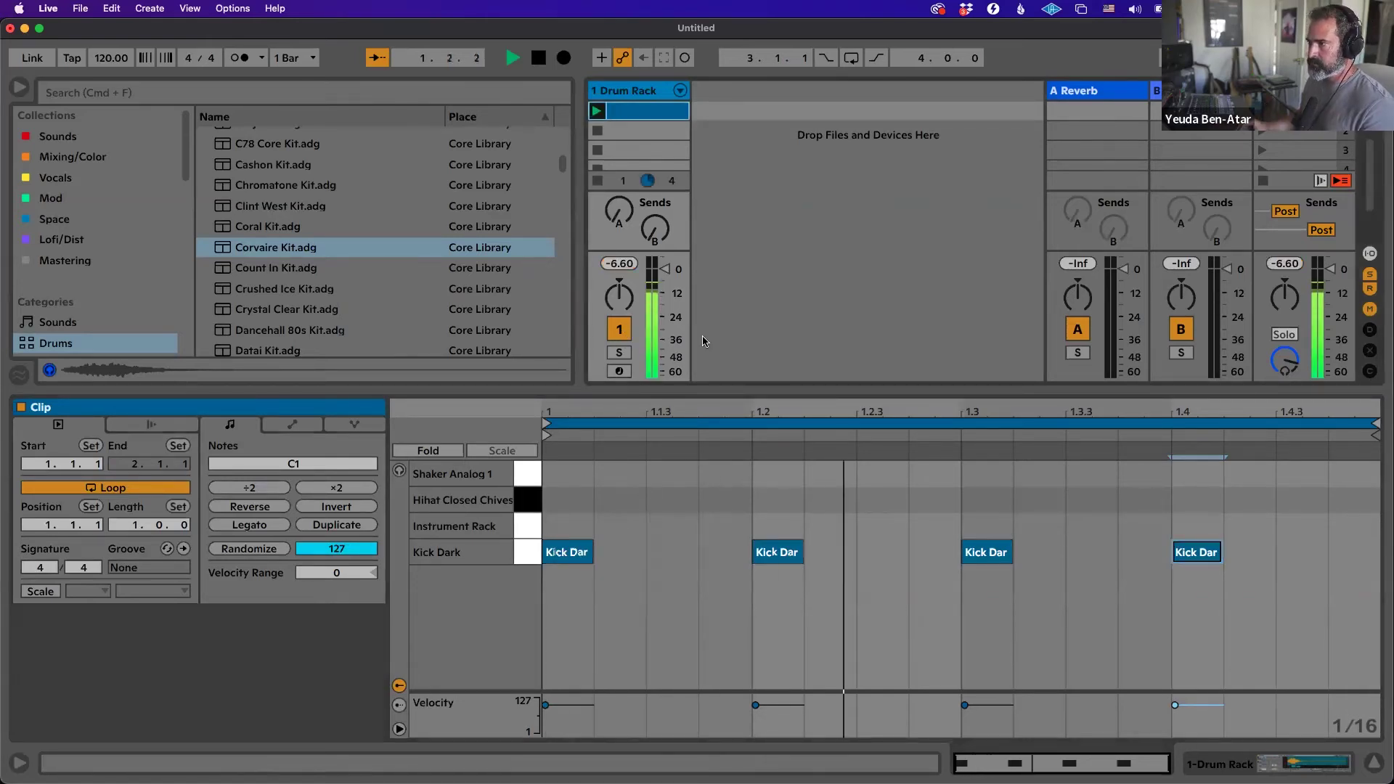
{"action": "key", "text": "super+d"}
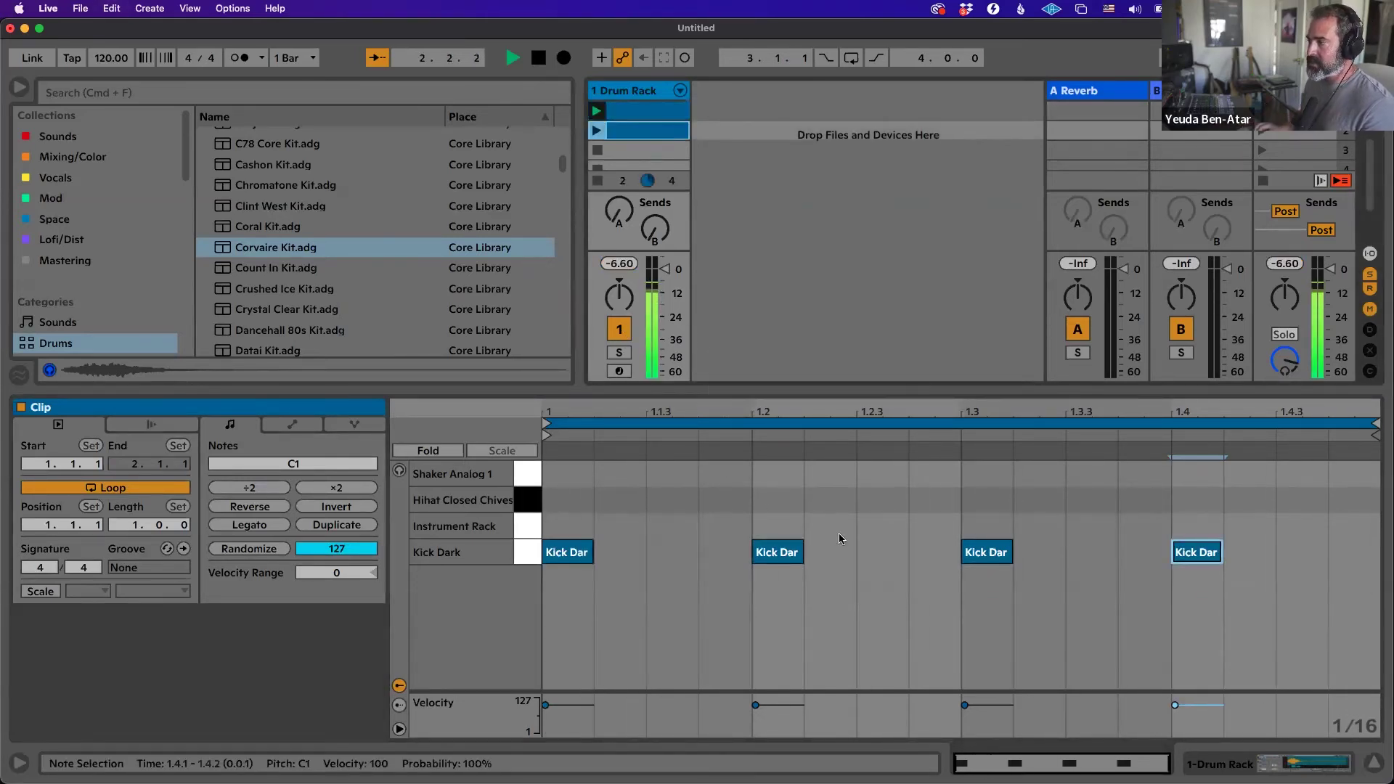
Add Instrument Rack notes on beats 1.2 and 1.4 of the duplicated clip and stop playback.
{"action": "key", "text": "super+d"}
{"action": "key", "text": "Up"}
{"action": "key", "text": "Up"}
{"action": "key", "text": "Left"}
{"action": "key", "text": "Left"}
{"action": "key", "text": "Left"}
{"action": "key", "text": "Down"}
{"action": "key", "text": "Left"}
{"action": "key", "text": "Left"}
{"action": "key", "text": "Left"}
{"action": "key", "text": "Left"}
{"action": "key", "text": "Left"}
{"action": "key", "text": "space"}
{"action": "key", "text": "super+d"}
{"action": "key", "text": "Right"}
{"action": "key", "text": "Right"}
{"action": "key", "text": "Right"}
{"action": "key", "text": "Right"}
{"action": "key", "text": "Right"}
{"action": "key", "text": "Right"}
{"action": "key", "text": "Right"}
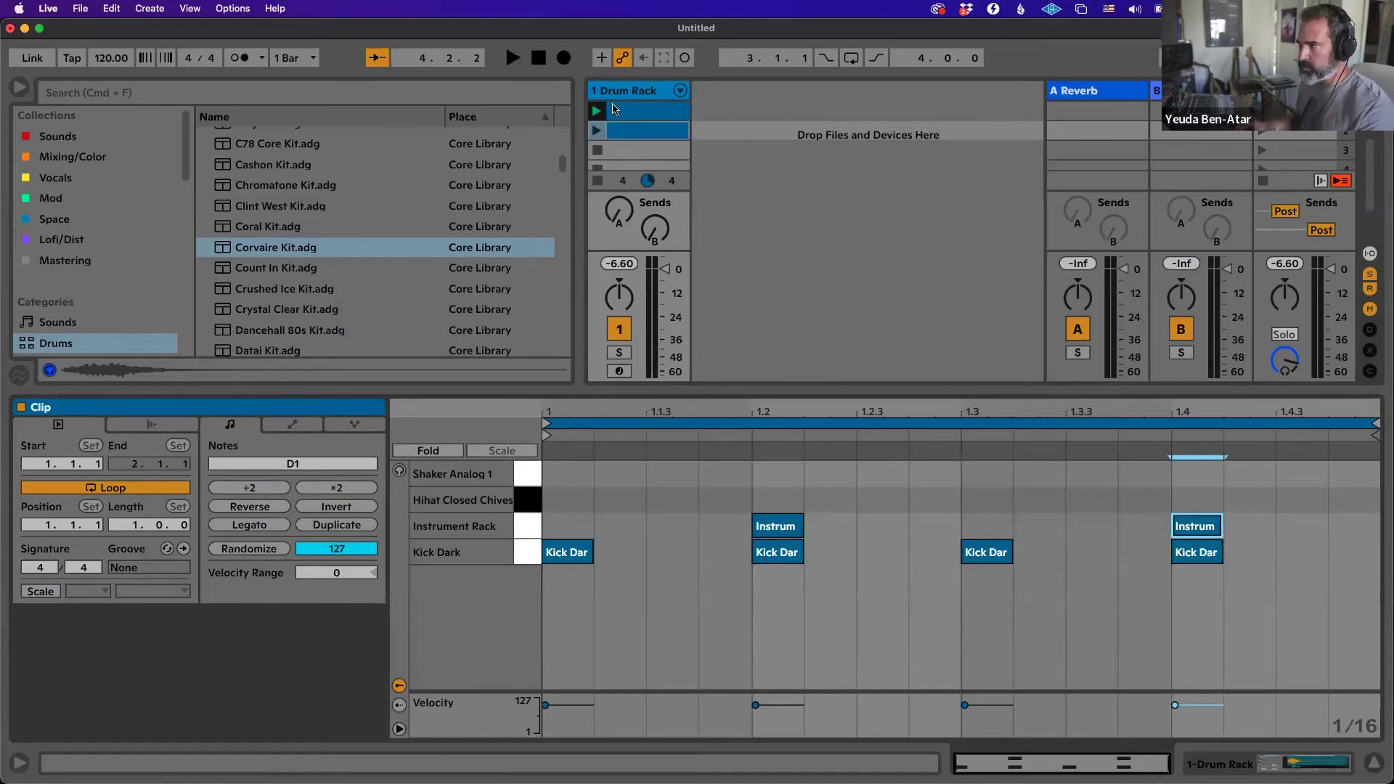
Launch the first clip and the second clip in turn to compare the two beats, and stop playback.
{"action": "left_click", "coordinate": [596, 110]}
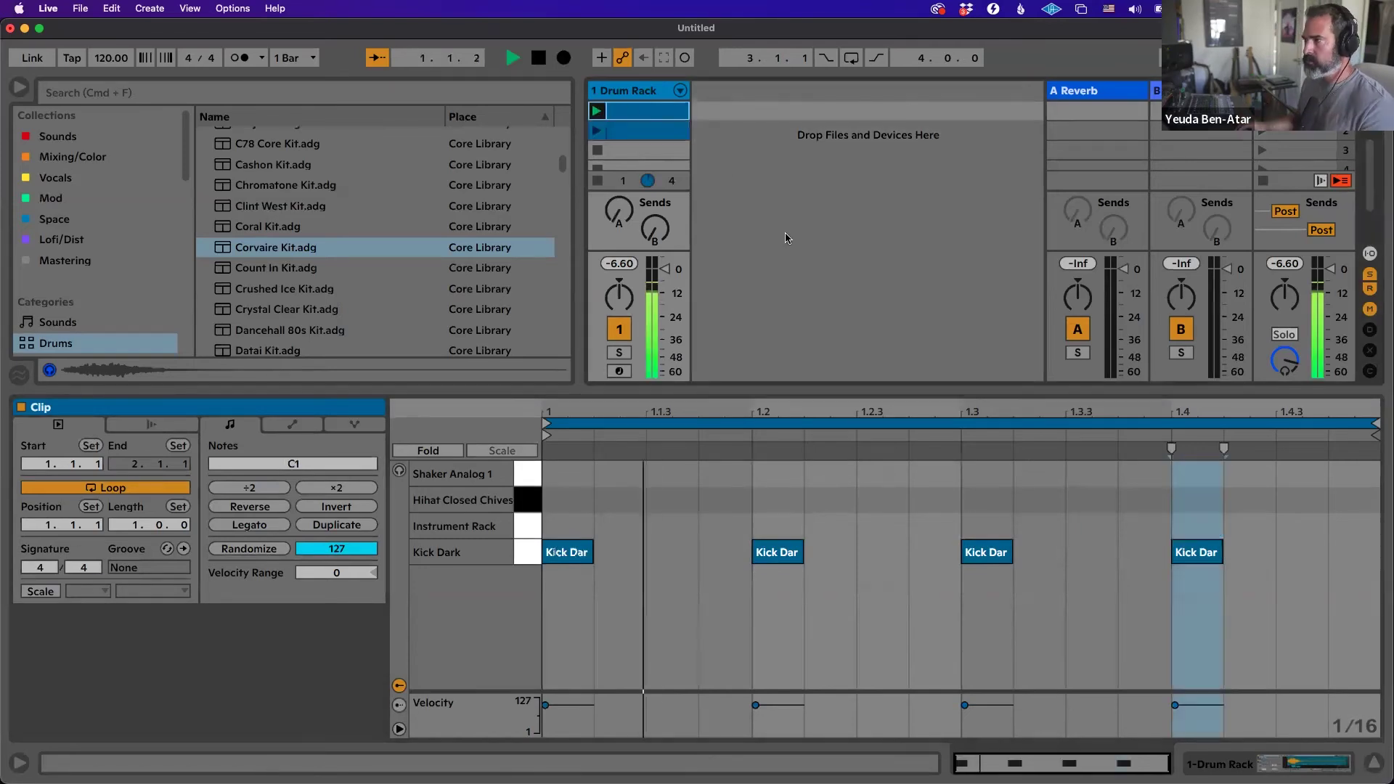
{"action": "left_click", "coordinate": [597, 131]}
{"action": "left_click", "coordinate": [803, 498]}
{"action": "key", "text": "space"}
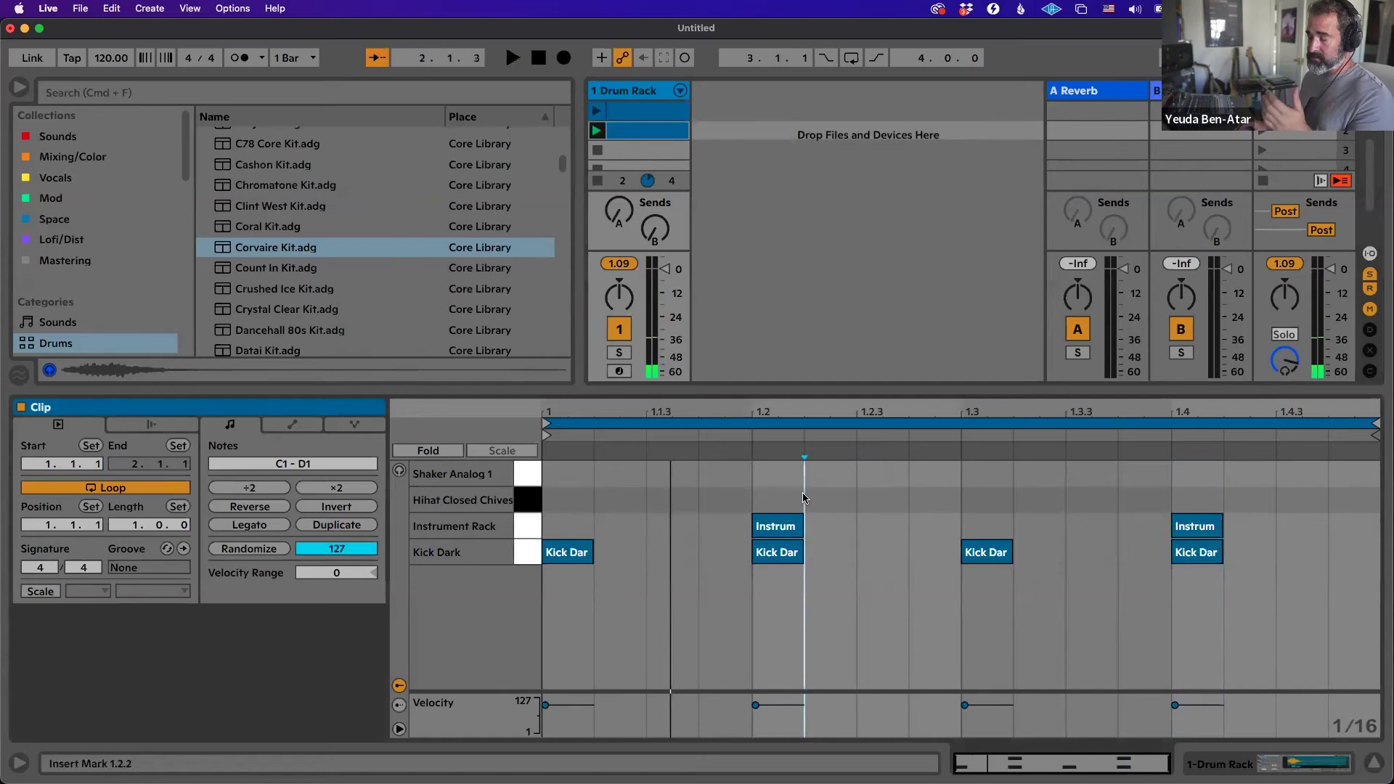
Try velocity 28 on the Instrument Rack notes on beats 1.2 and 1.4, play the clip, and raise their velocity again.
{"action": "left_click_drag", "start_coordinate": [712, 512], "coordinate": [1097, 536]}
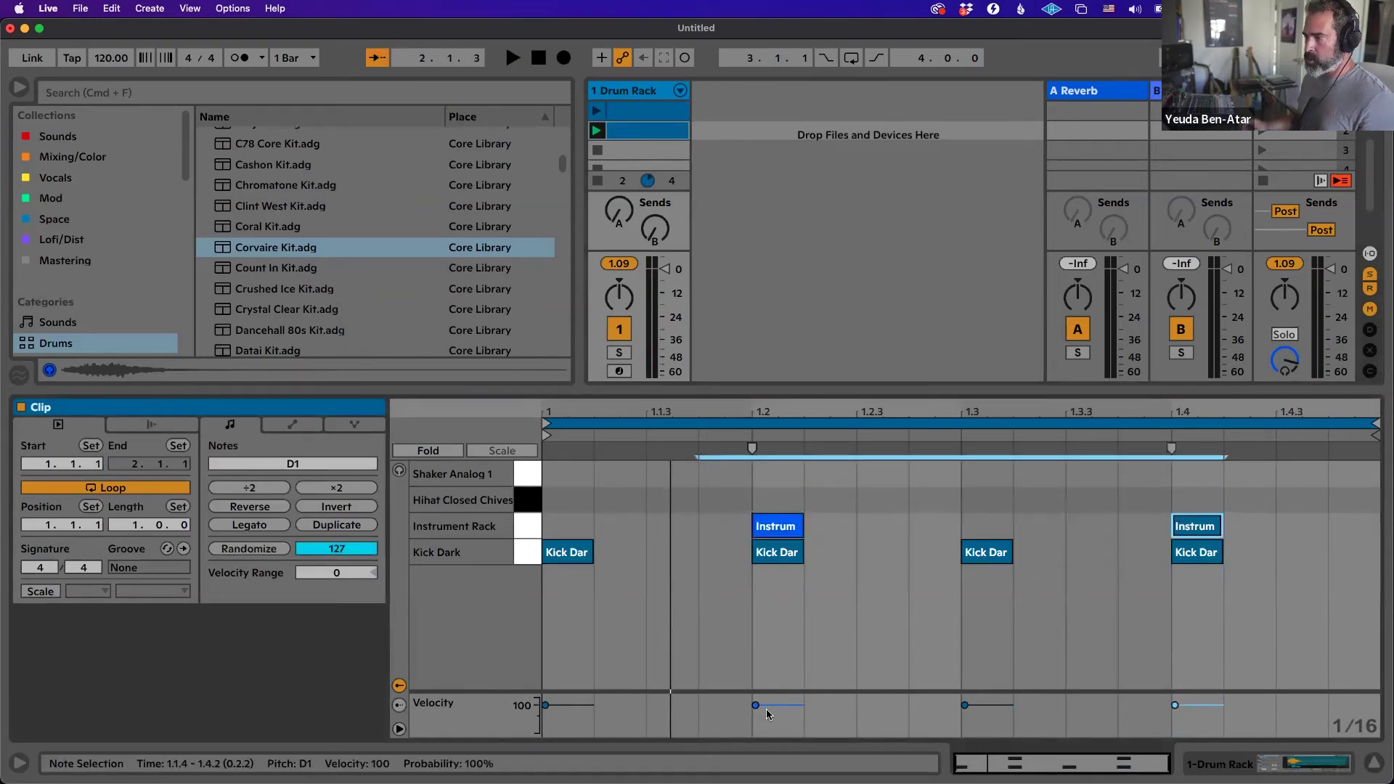
{"action": "left_click_drag", "start_coordinate": [760, 710], "coordinate": [759, 729]}
{"action": "key", "text": "space"}
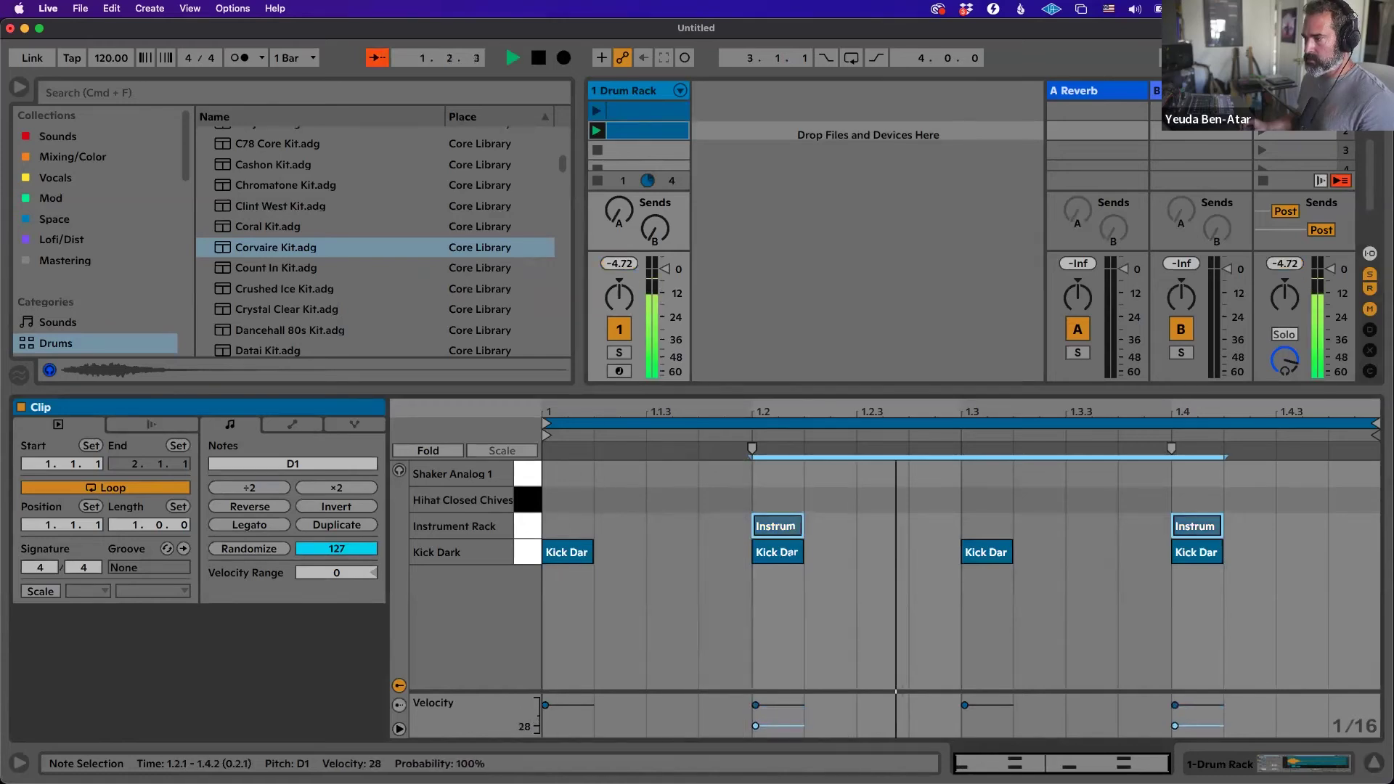
{"action": "left_click_drag", "start_coordinate": [716, 541], "coordinate": [822, 530]}
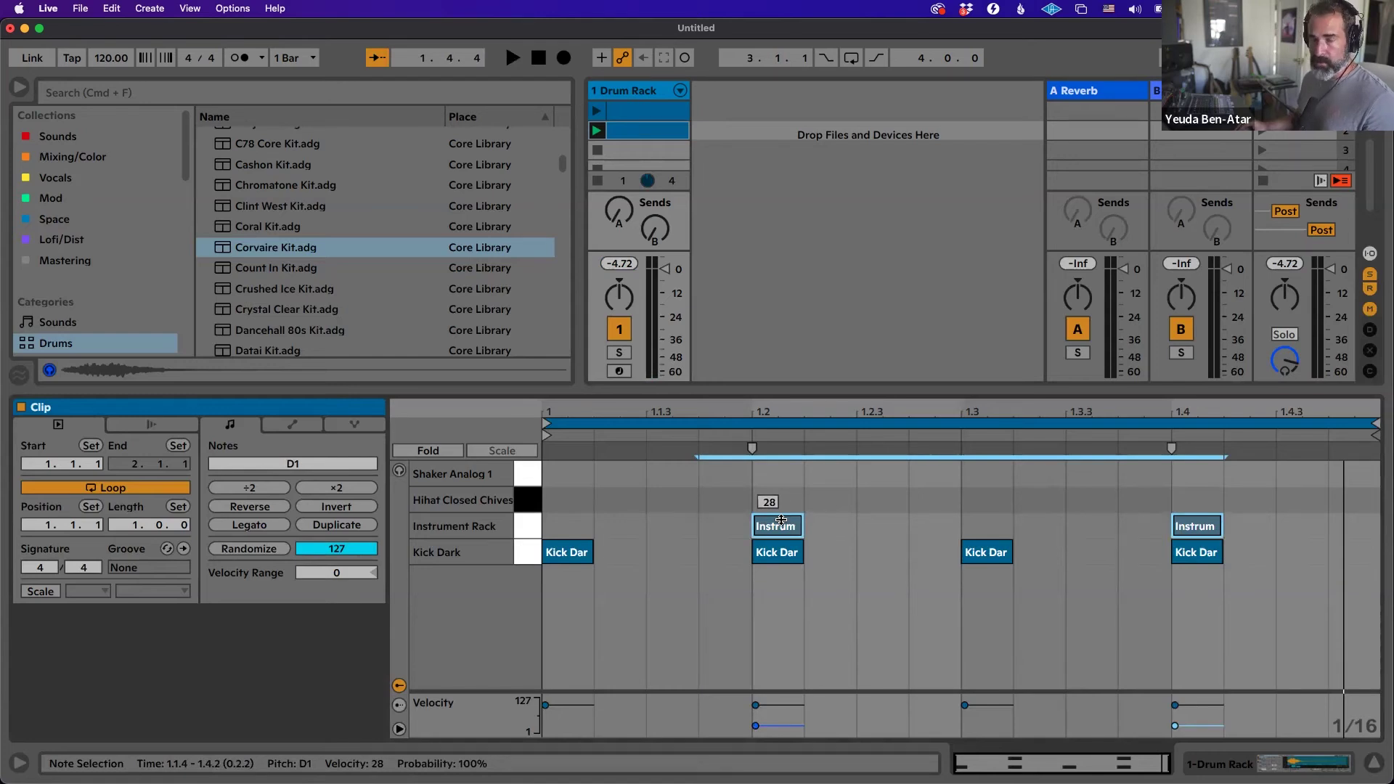
{"action": "left_click_drag", "start_coordinate": [776, 519], "coordinate": [712, 528]}
Add Hihat Closed Chives notes on 1.1.3, 1.2.3, 1.3.3 and 1.4.3 and play the beat.
{"action": "double_click", "coordinate": [681, 505]}
{"action": "key", "text": "super+d"}
{"action": "key", "text": "super+d"}
{"action": "key", "text": "super+d"}
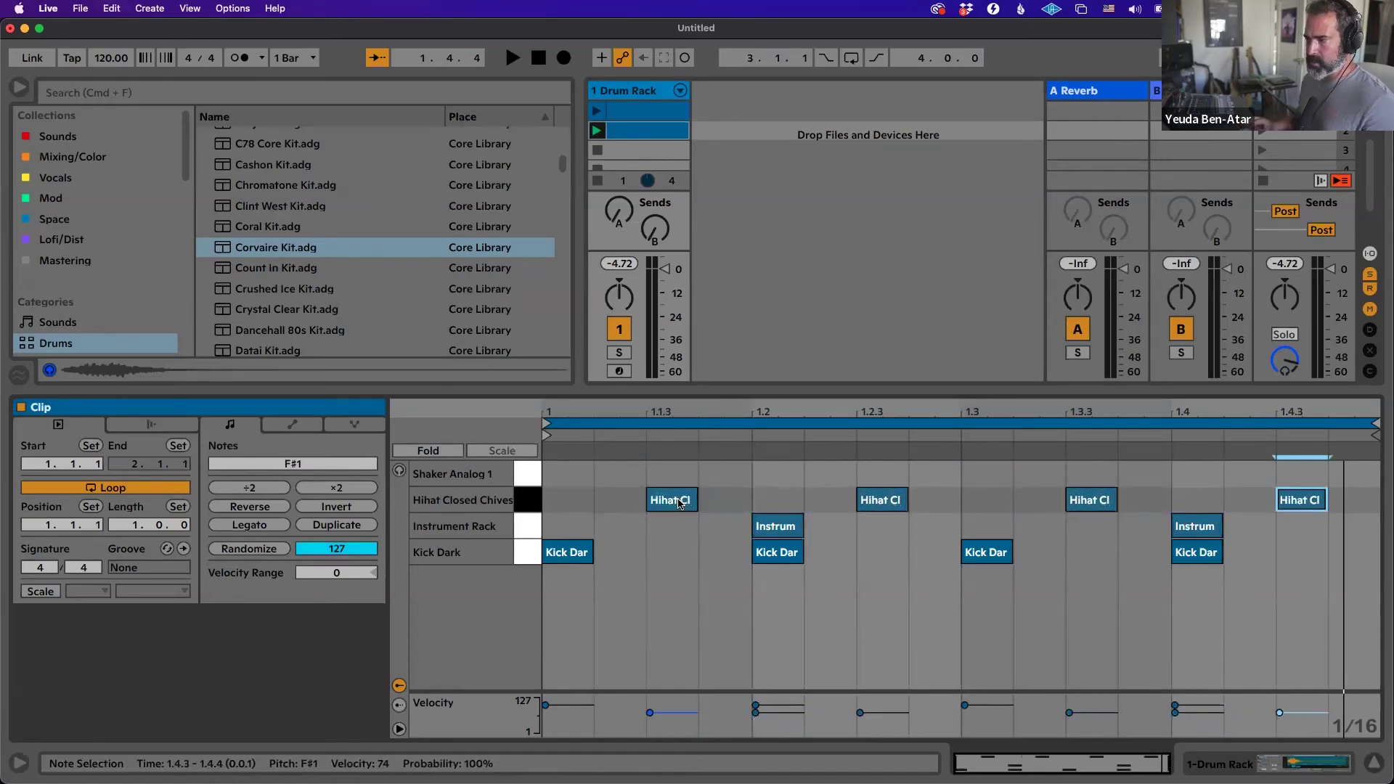
{"action": "key", "text": "space"}
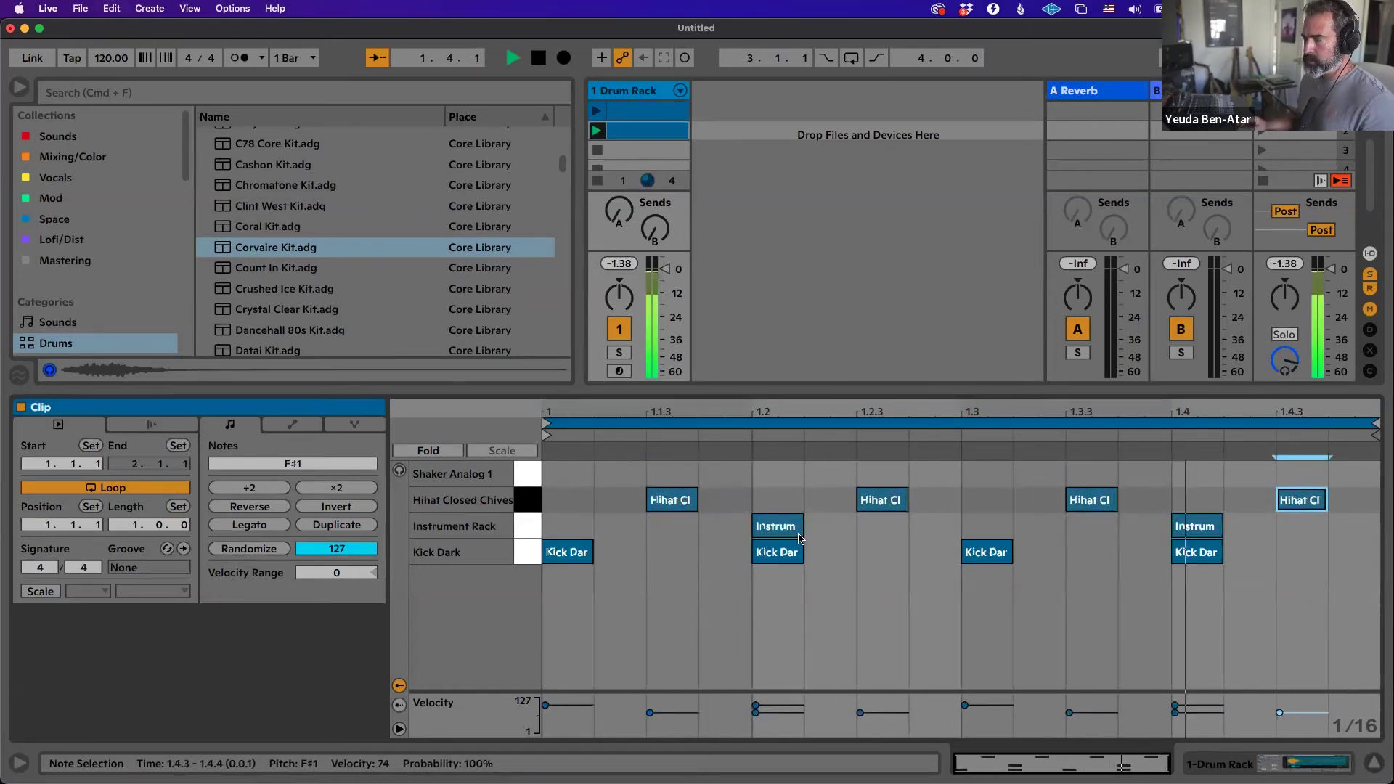
{"action": "key", "text": "space"}
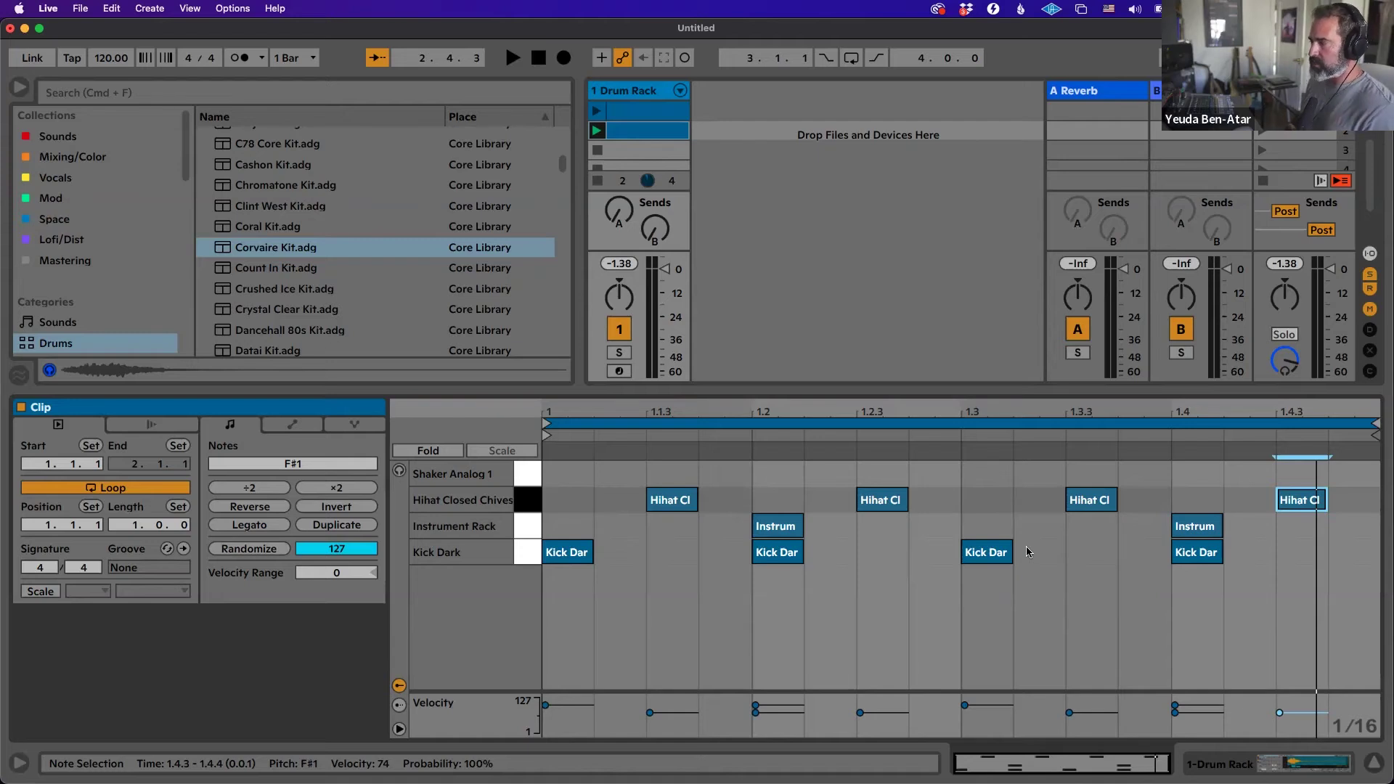
Set the tempo to 137 BPM, shift the beat 1.4 Kick Dark note to 1.3.4, add another on 1.4.3, and play the clip.
{"action": "left_click_drag", "start_coordinate": [90, 62], "coordinate": [90, 53]}
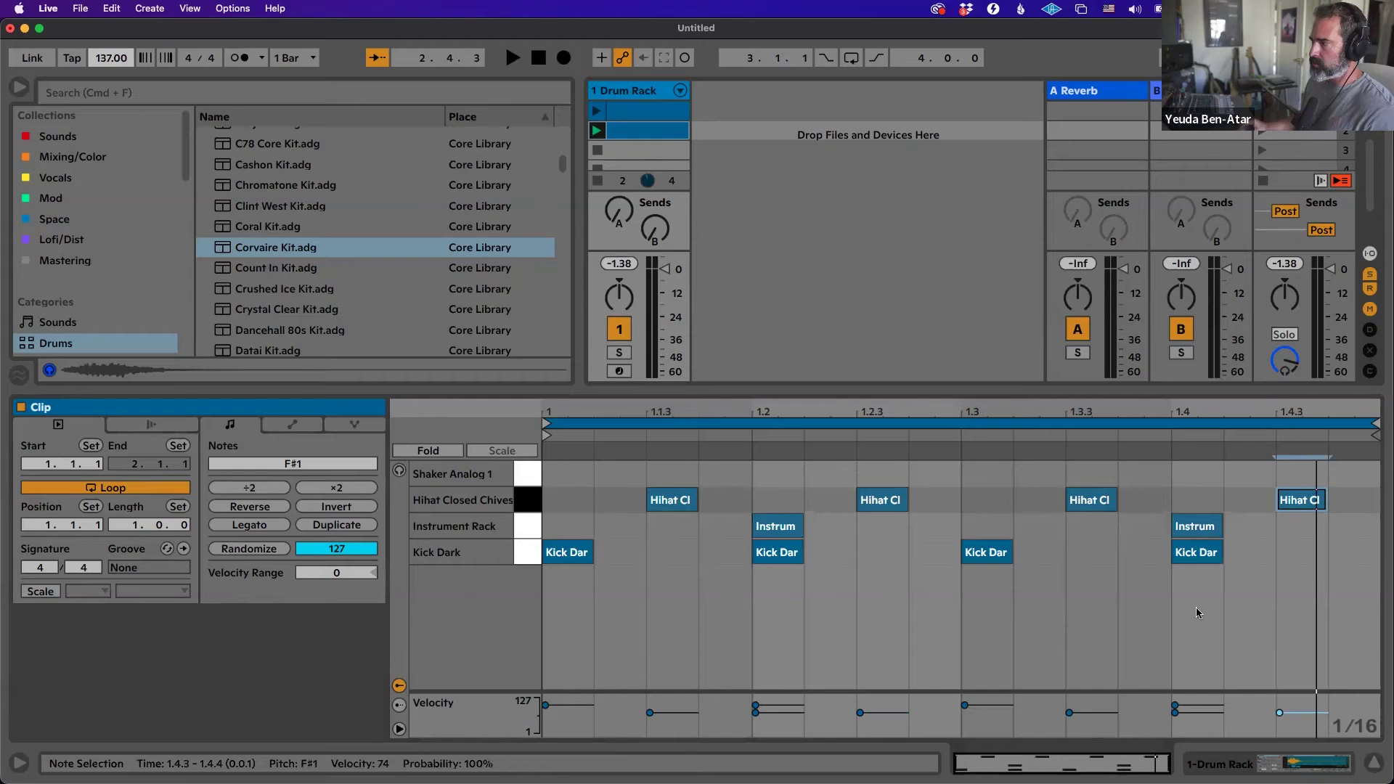
{"action": "left_click_drag", "start_coordinate": [1194, 553], "coordinate": [1138, 558]}
{"action": "double_click", "coordinate": [1281, 553]}
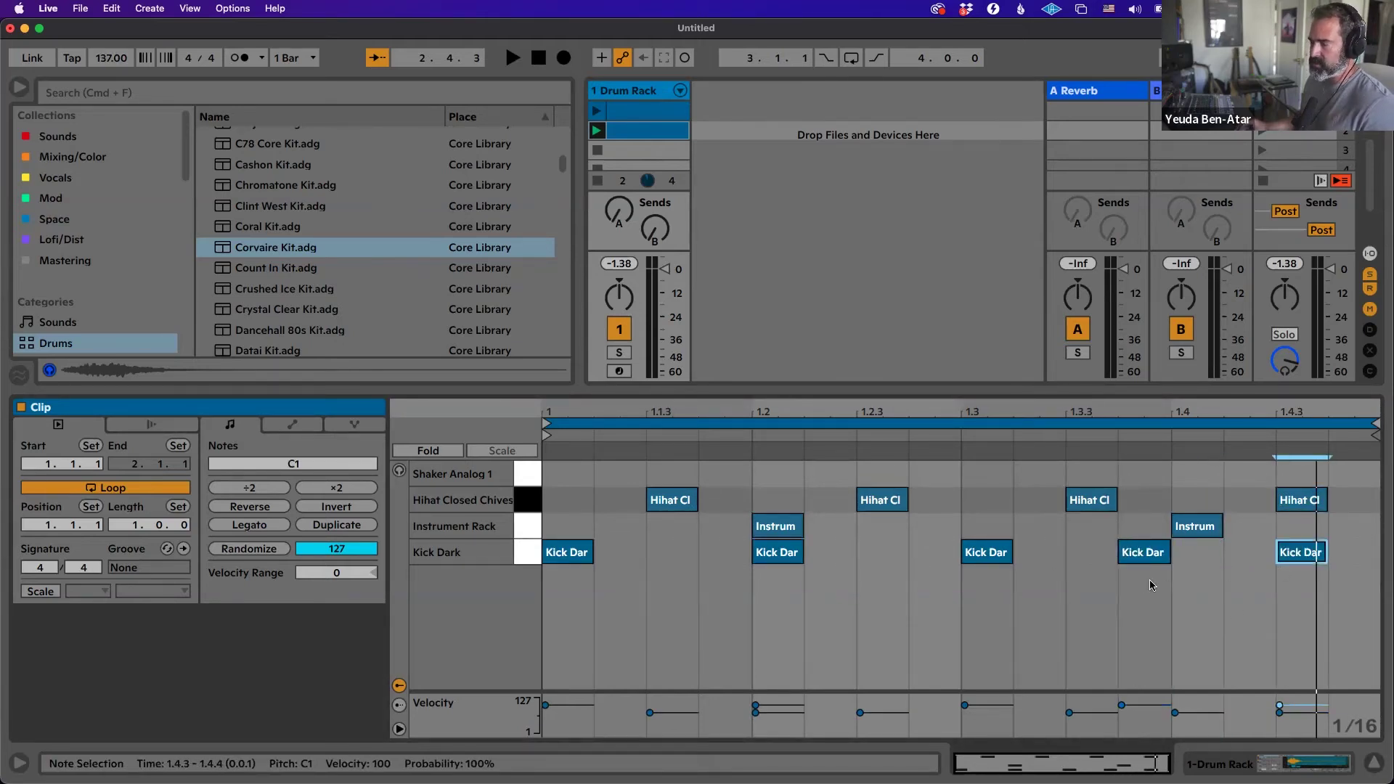
{"action": "key", "text": "space"}
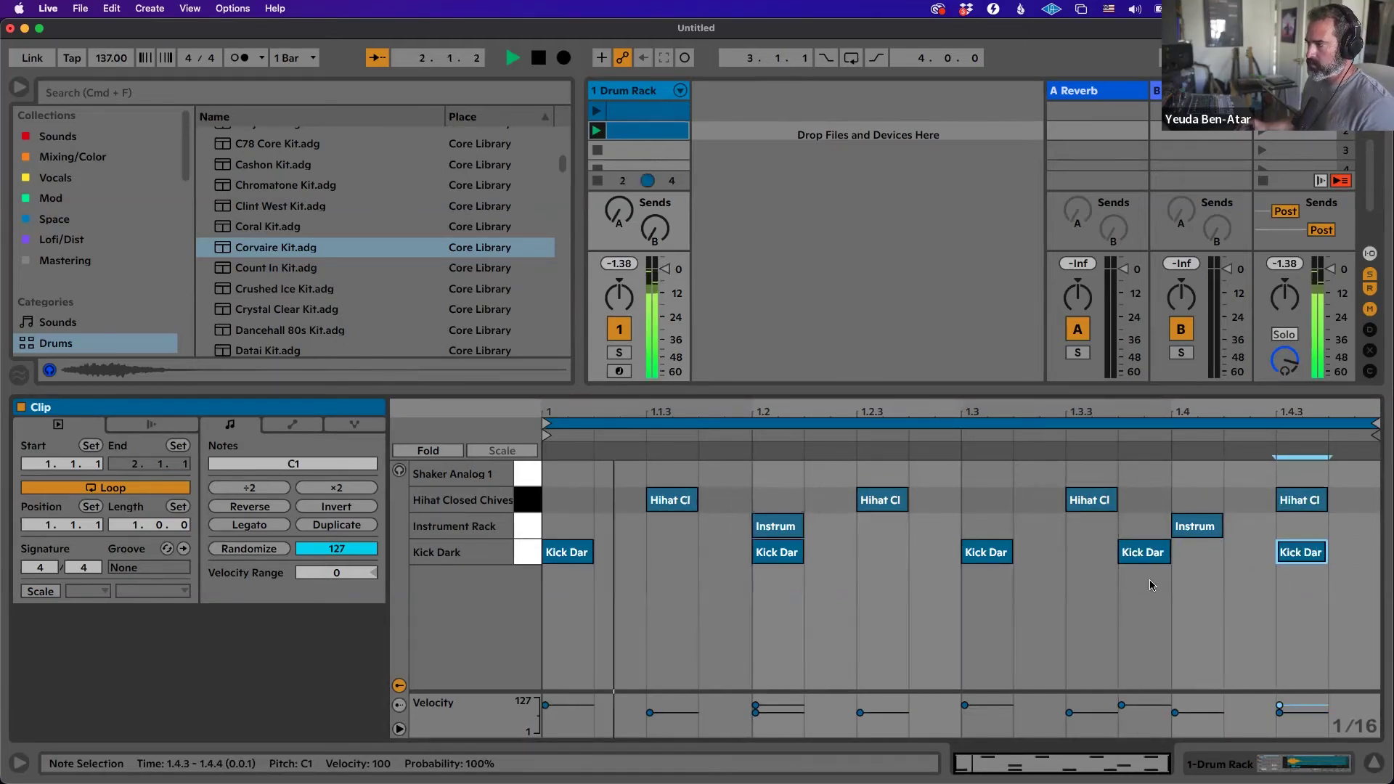
{"action": "key", "text": "space"}
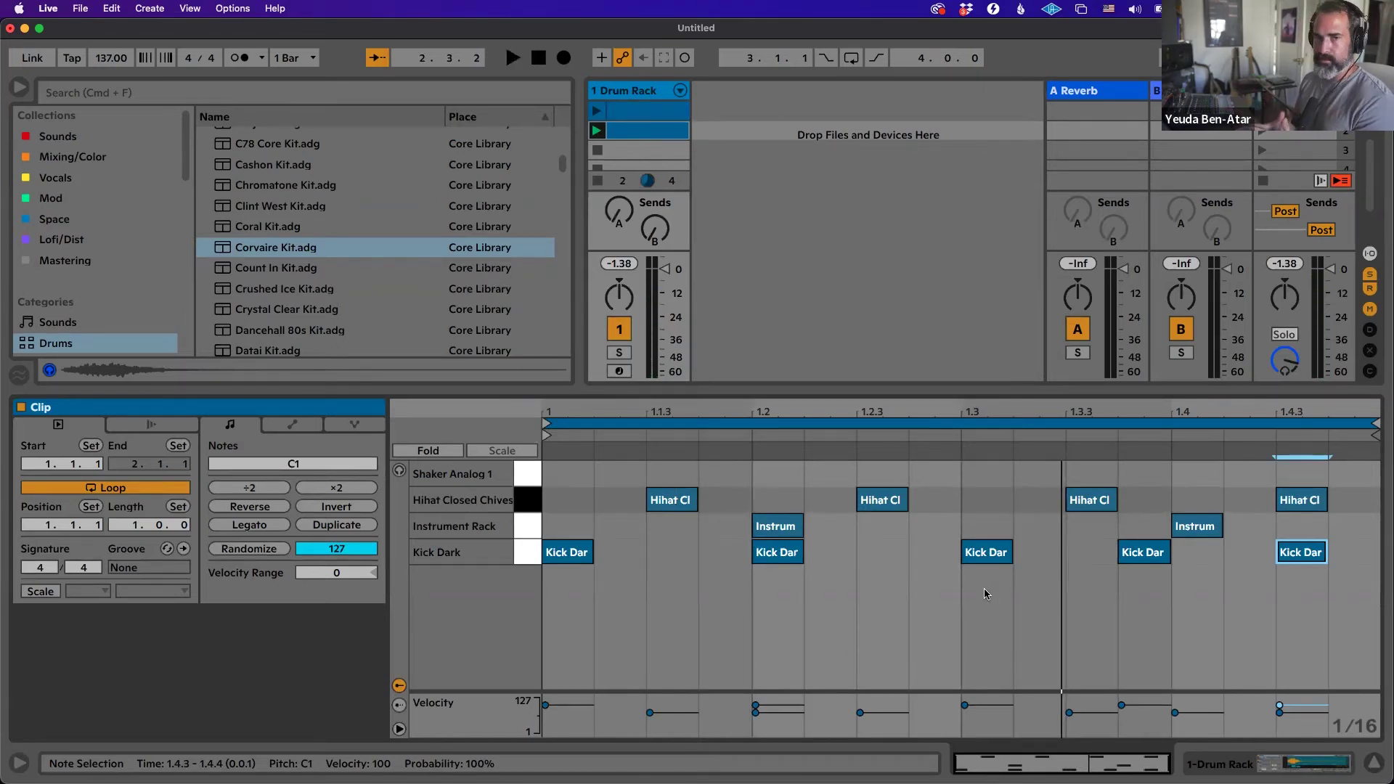
Delete all notes from the second clip.
{"action": "left_click", "coordinate": [985, 593]}
{"action": "left_click", "coordinate": [888, 556]}
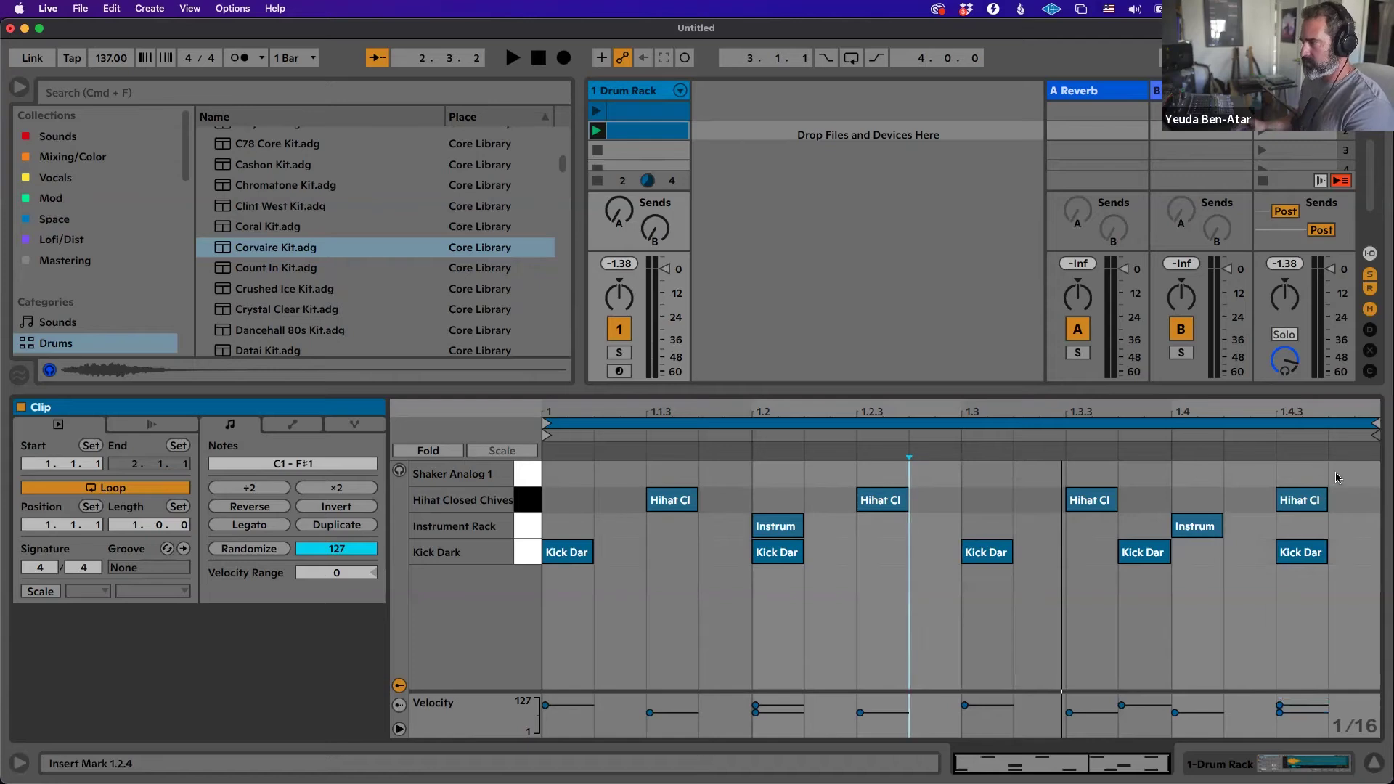
{"action": "left_click_drag", "start_coordinate": [1338, 476], "coordinate": [565, 628]}
{"action": "key", "text": "Delete"}
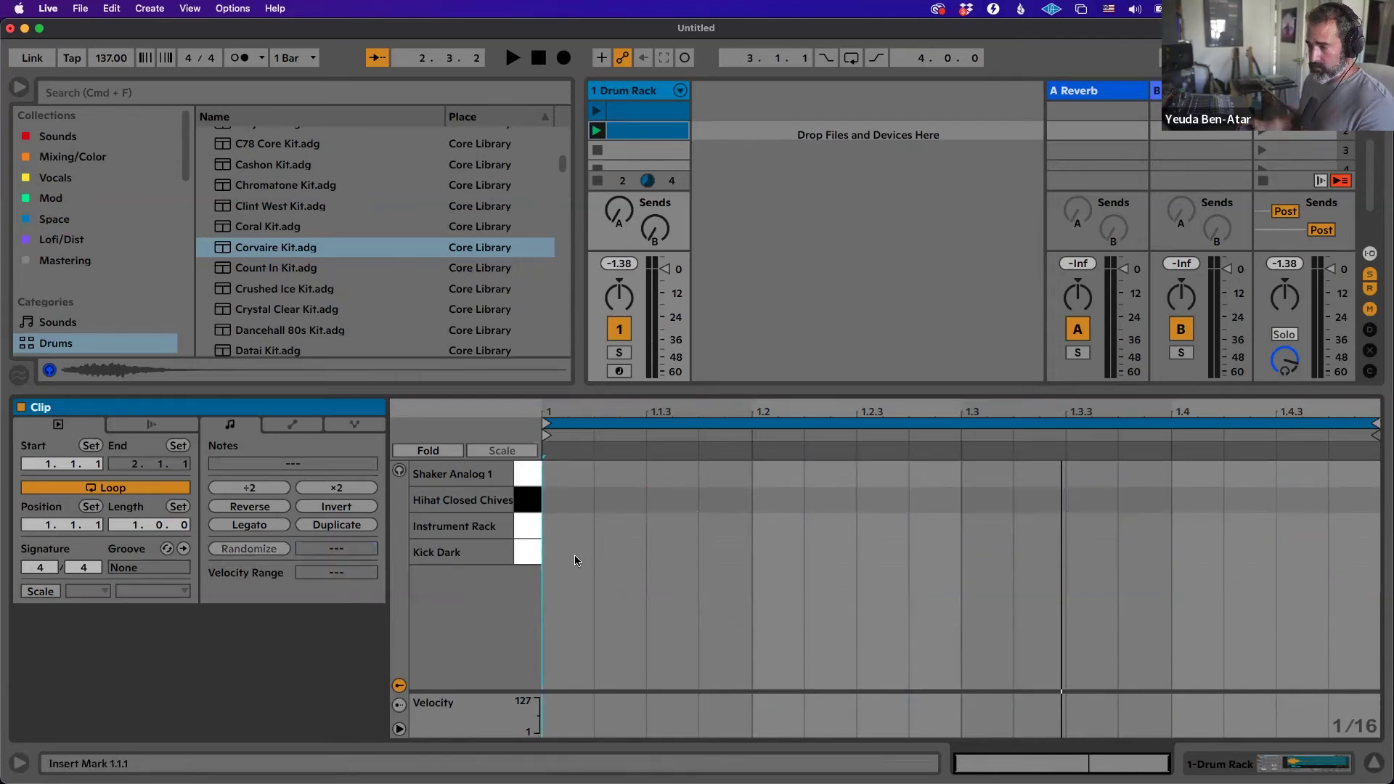
Try a Kick Dark note on beat 1 and set the tempo to 140 BPM.
{"action": "key", "text": "Right"}
{"action": "left_click", "coordinate": [568, 557]}
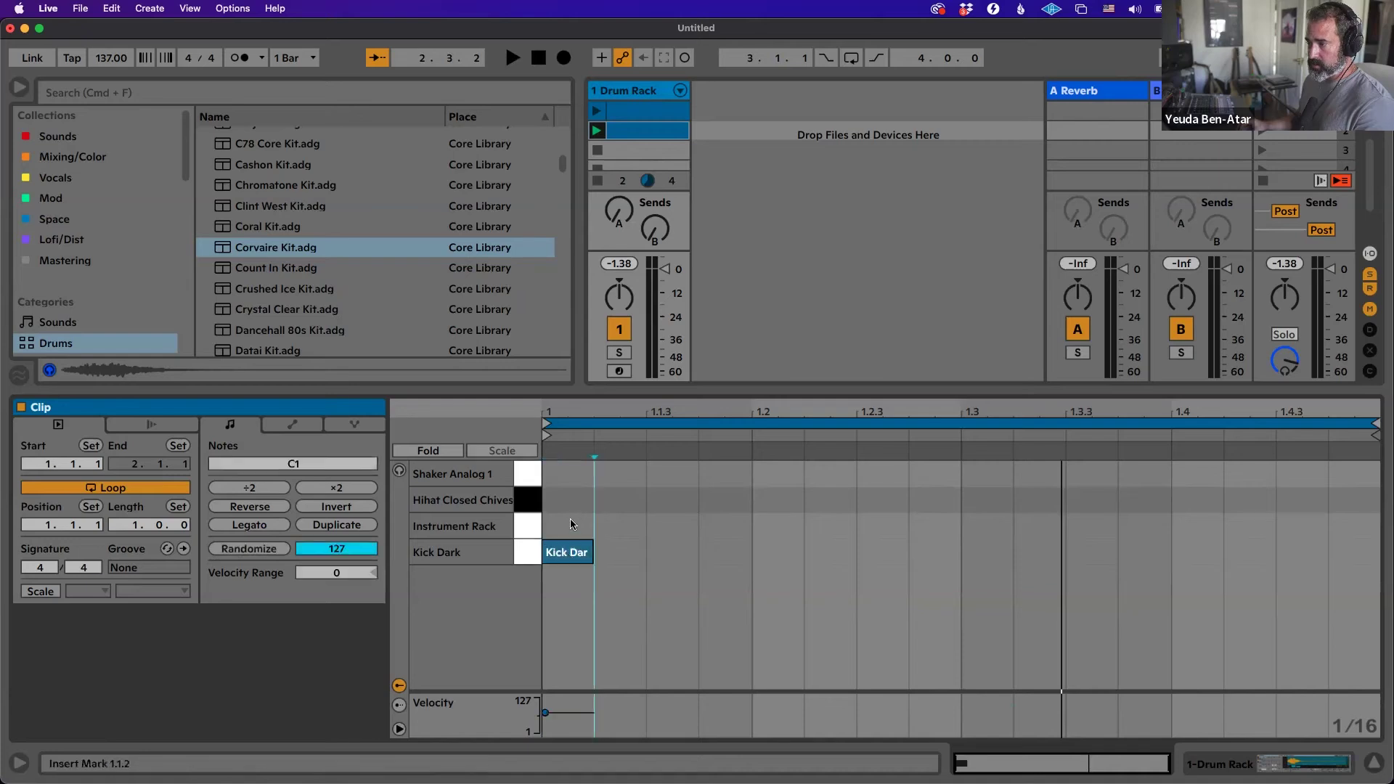
{"action": "left_click_drag", "start_coordinate": [109, 67], "coordinate": [109, 61]}
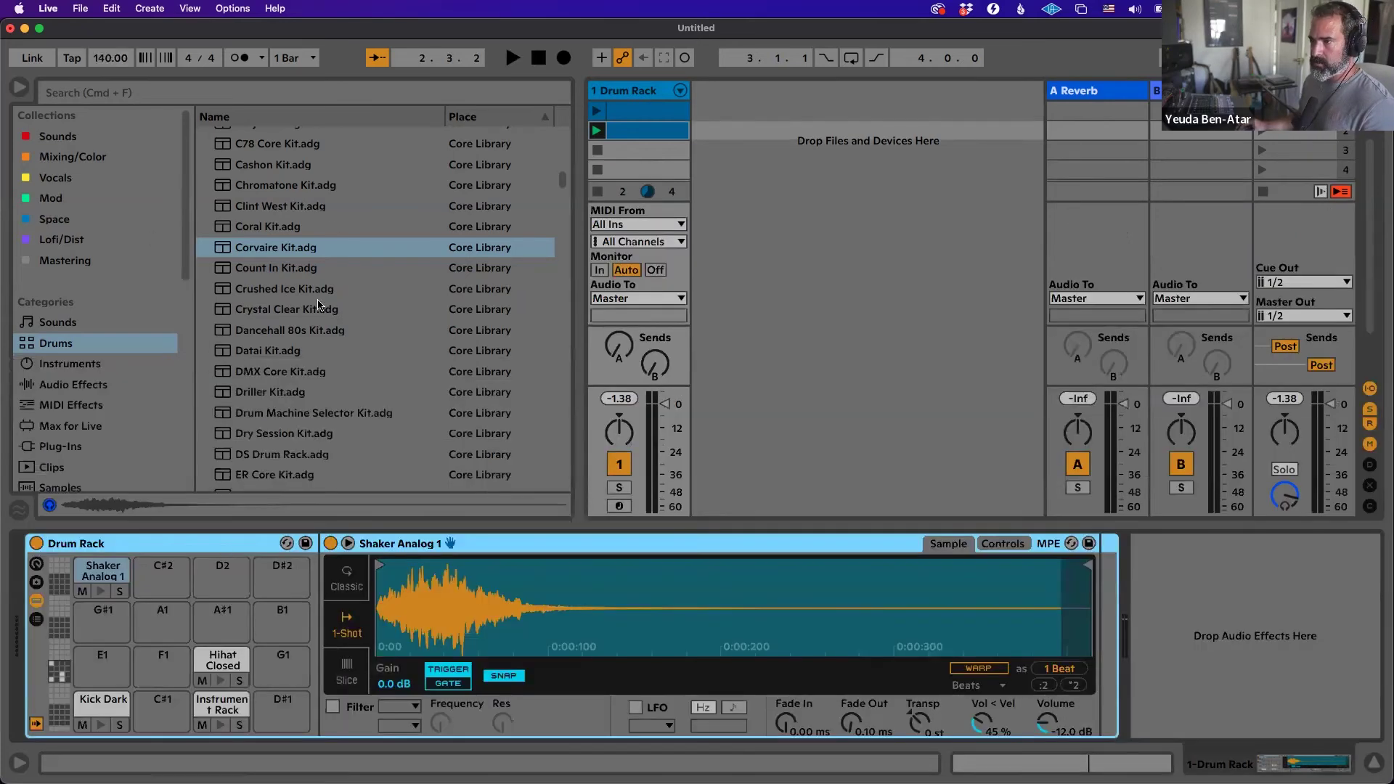
Browse the drum sample library for snares and audition several from the Chop and Swing pack.
{"action": "left_click", "coordinate": [318, 309]}
{"action": "scroll", "coordinate": [318, 308], "scroll_direction": "down", "scroll_amount": 10}
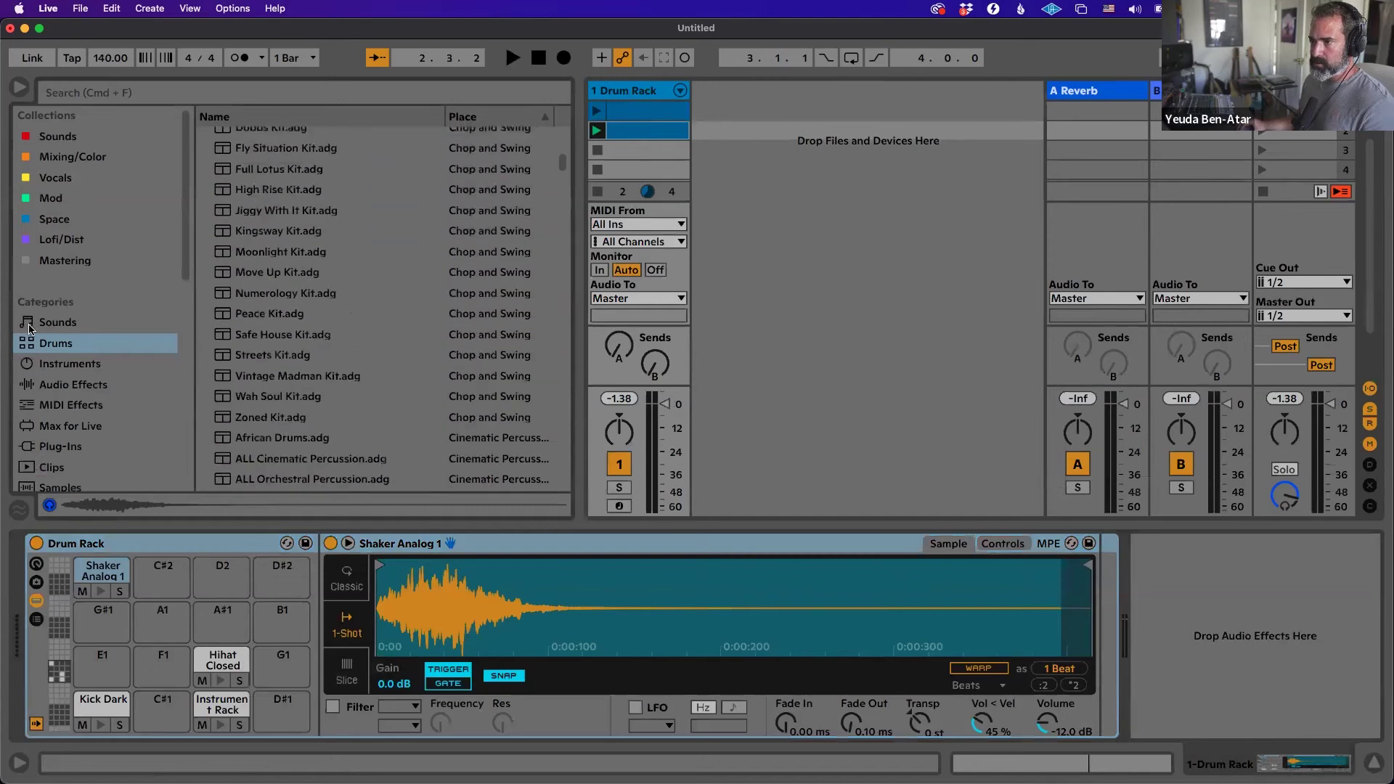
{"action": "scroll", "coordinate": [272, 190], "scroll_direction": "up", "scroll_amount": 10}
{"action": "left_click", "coordinate": [206, 137]}
{"action": "scroll", "coordinate": [268, 305], "scroll_direction": "down", "scroll_amount": 5}
{"action": "scroll", "coordinate": [254, 287], "scroll_direction": "up", "scroll_amount": 2}
{"action": "left_click", "coordinate": [218, 234]}
{"action": "scroll", "coordinate": [418, 334], "scroll_direction": "down", "scroll_amount": 10}
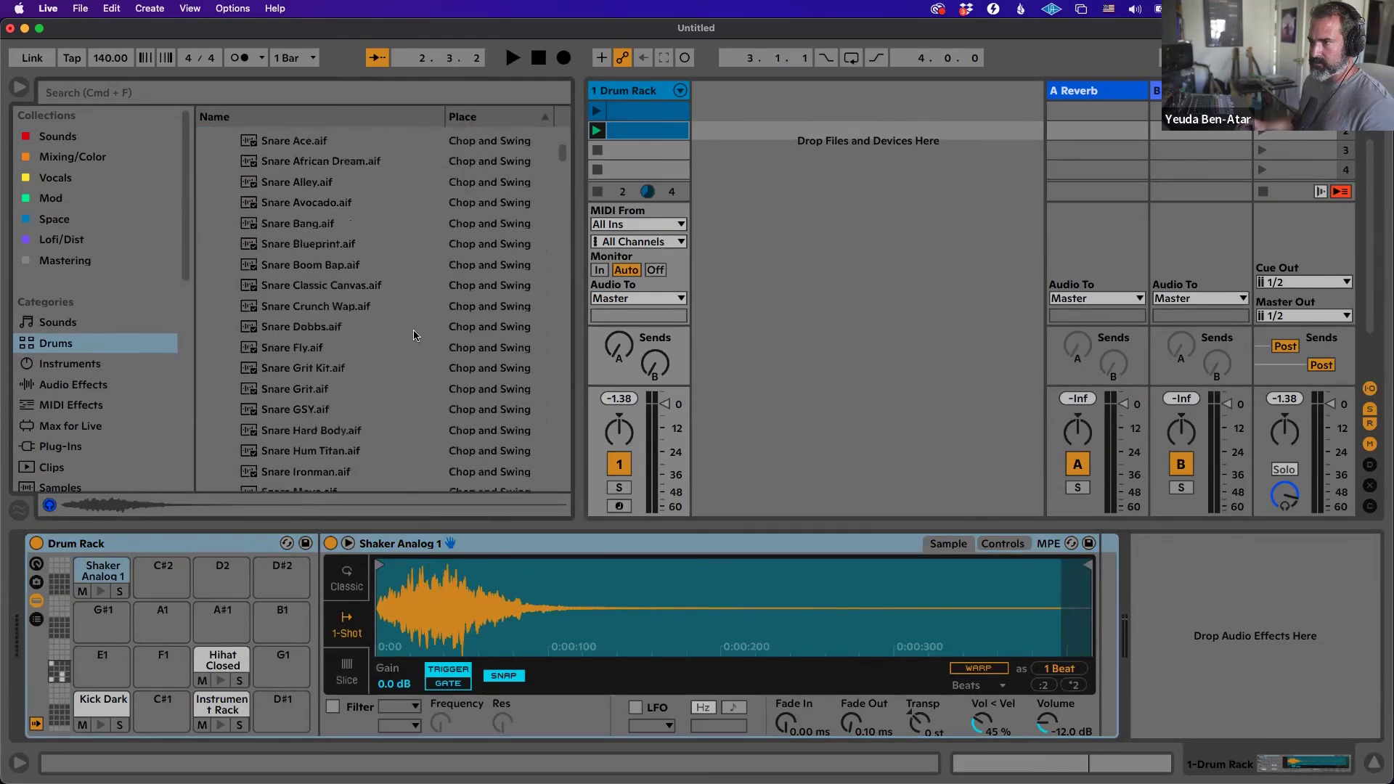
{"action": "left_click", "coordinate": [410, 321]}
{"action": "scroll", "coordinate": [405, 342], "scroll_direction": "down", "scroll_amount": 3}
{"action": "scroll", "coordinate": [407, 342], "scroll_direction": "up", "scroll_amount": 3}
{"action": "left_click", "coordinate": [403, 351]}
{"action": "left_click", "coordinate": [390, 395]}
{"action": "left_click", "coordinate": [378, 434]}
{"action": "left_click", "coordinate": [381, 406]}
{"action": "left_click", "coordinate": [377, 429]}
{"action": "scroll", "coordinate": [374, 421], "scroll_direction": "up", "scroll_amount": 10}
{"action": "scroll", "coordinate": [372, 421], "scroll_direction": "up", "scroll_amount": 15}
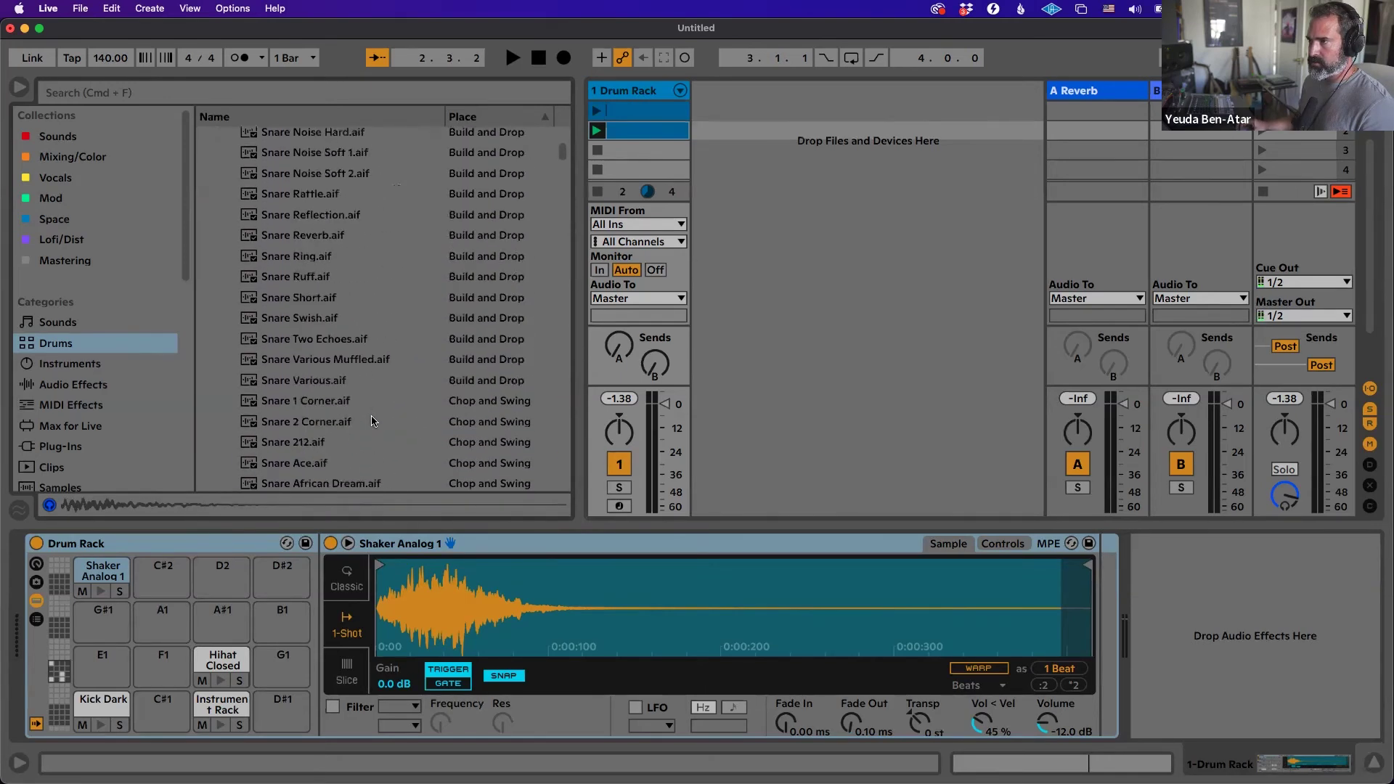
{"action": "scroll", "coordinate": [373, 421], "scroll_direction": "up", "scroll_amount": 3}
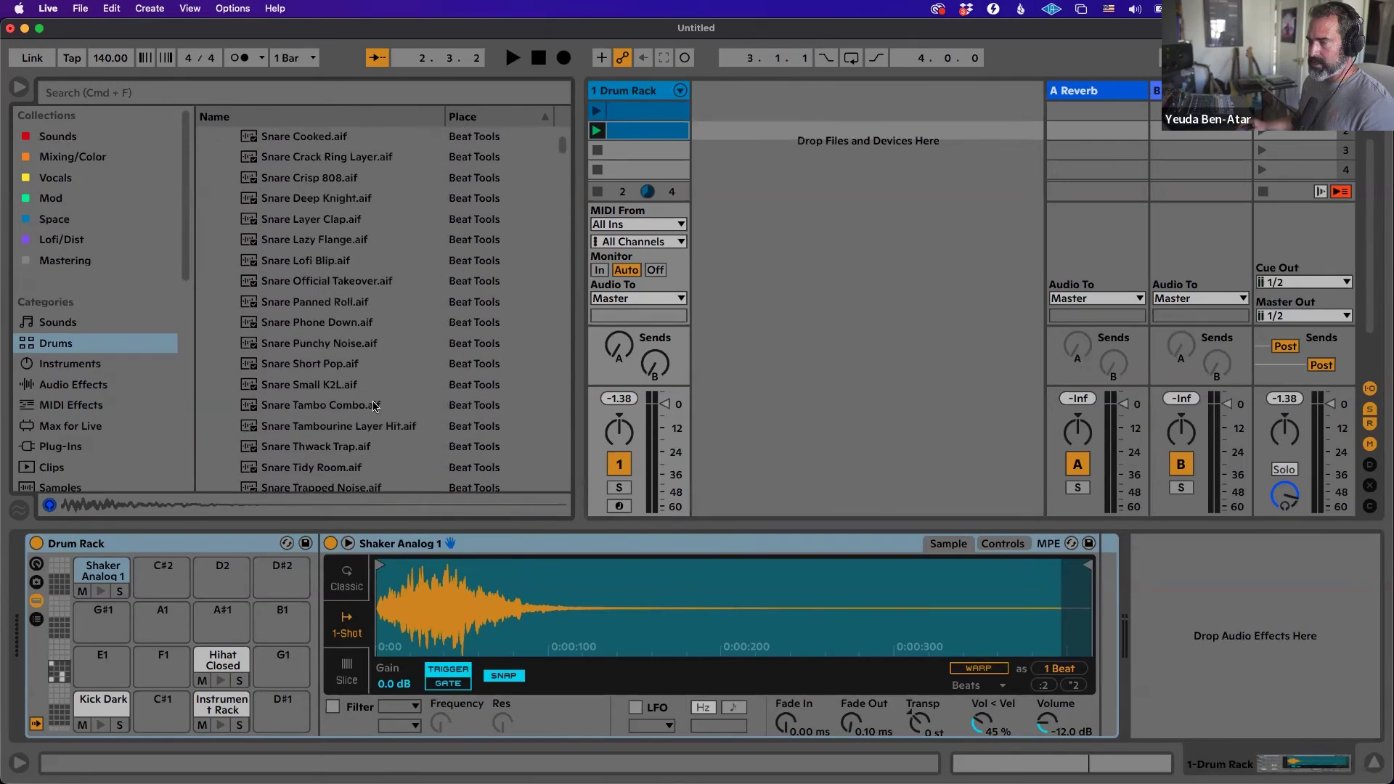
Audition Beat Tools snares and load Snare Official Takeover.aif onto the Drum Rack's D#1 pad.
{"action": "left_click", "coordinate": [368, 266]}
{"action": "left_click", "coordinate": [353, 283]}
{"action": "left_click", "coordinate": [328, 319]}
{"action": "left_click", "coordinate": [318, 288]}
{"action": "left_click_drag", "start_coordinate": [318, 289], "coordinate": [282, 708]}
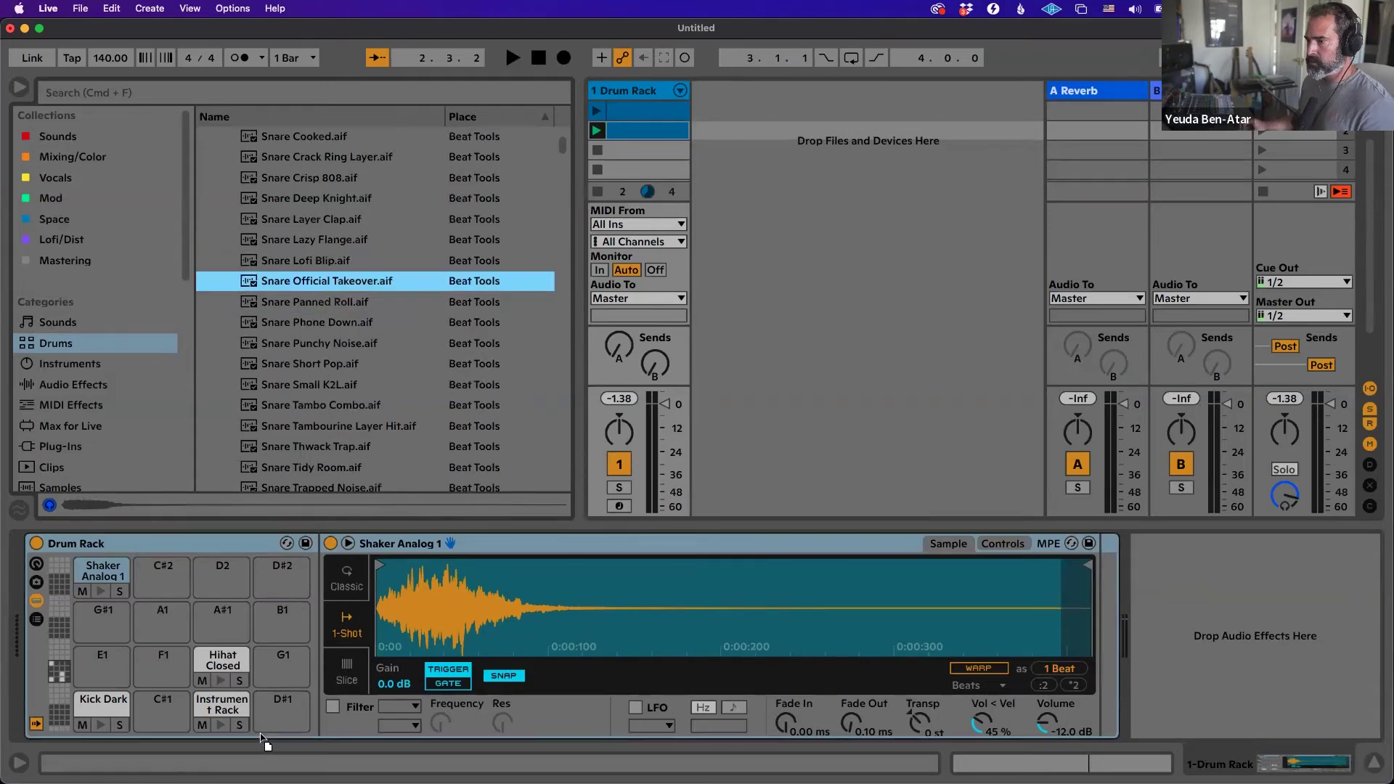
Audition hi-hat samples and load Hihat Closed Short.aif onto the Drum Rack's G1 pad.
{"action": "scroll", "coordinate": [312, 272], "scroll_direction": "up", "scroll_amount": 15}
{"action": "left_click", "coordinate": [218, 281]}
{"action": "scroll", "coordinate": [349, 290], "scroll_direction": "down", "scroll_amount": 10}
{"action": "left_click", "coordinate": [348, 265]}
{"action": "left_click", "coordinate": [366, 289]}
{"action": "left_click", "coordinate": [368, 307]}
{"action": "left_click", "coordinate": [378, 328]}
{"action": "left_click", "coordinate": [378, 369]}
{"action": "scroll", "coordinate": [367, 348], "scroll_direction": "up", "scroll_amount": 8}
{"action": "left_click", "coordinate": [355, 284]}
{"action": "left_click", "coordinate": [356, 262]}
{"action": "left_click", "coordinate": [356, 284]}
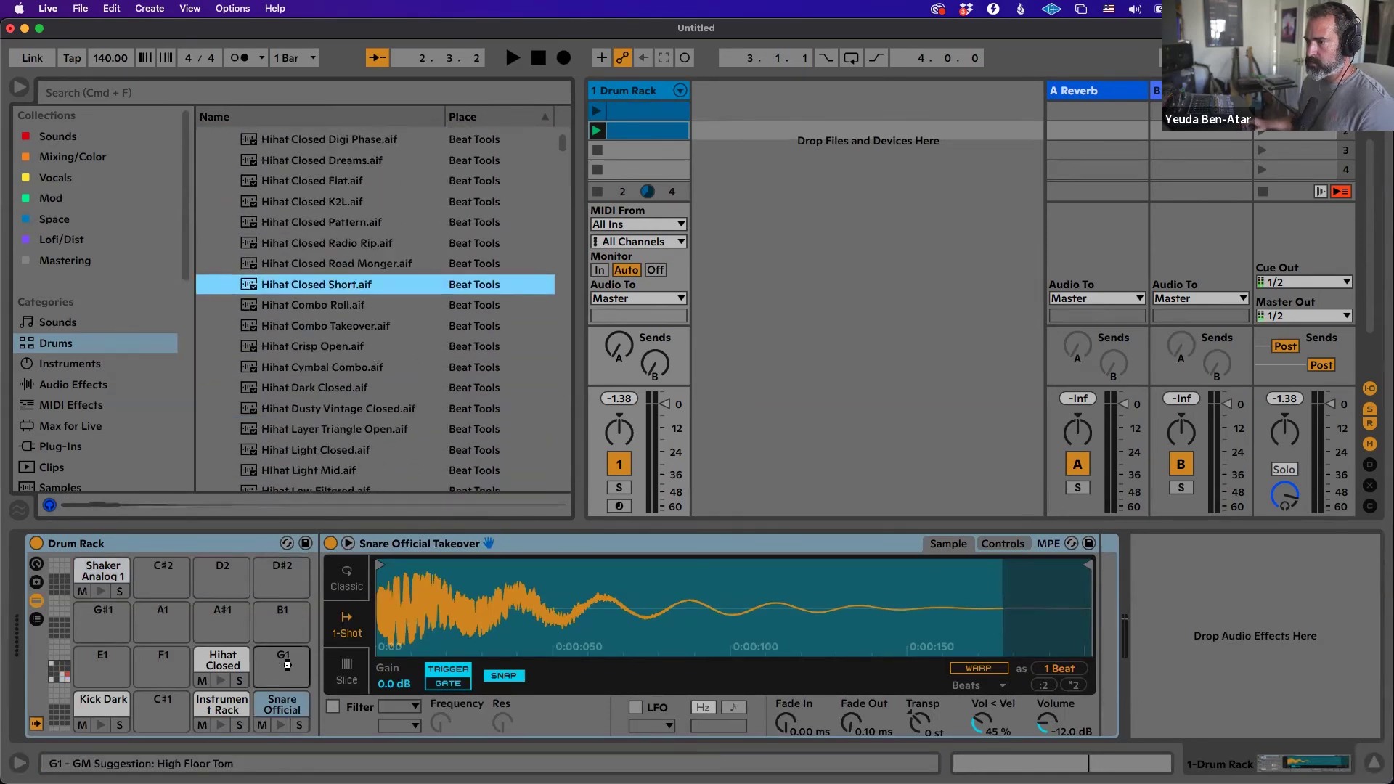
{"action": "left_click_drag", "start_coordinate": [287, 665], "coordinate": [287, 665]}
Open the second clip, set its loop length to 2 bars, and add a Kick Dark note on beat 1.
{"action": "double_click", "coordinate": [653, 133]}
{"action": "left_click", "coordinate": [615, 510]}
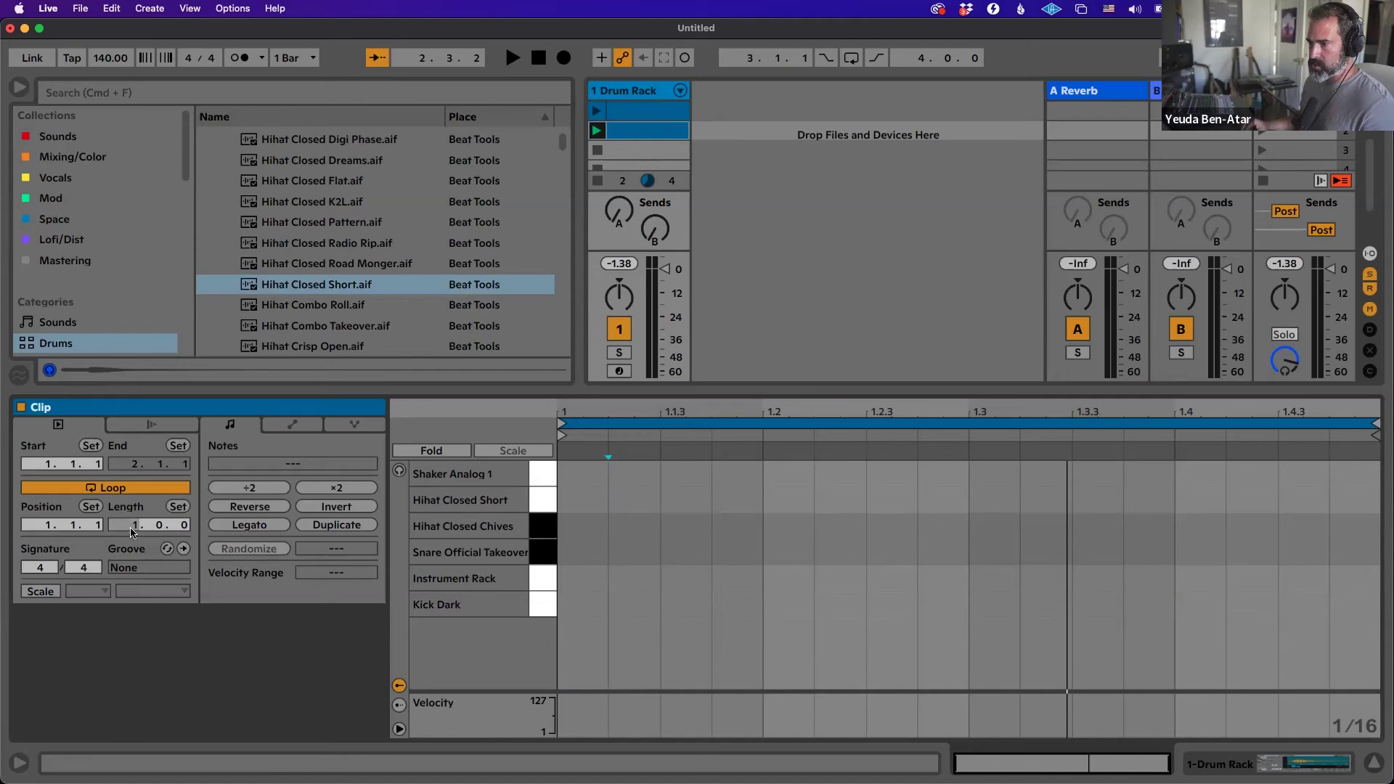
{"action": "key", "text": "Return"}
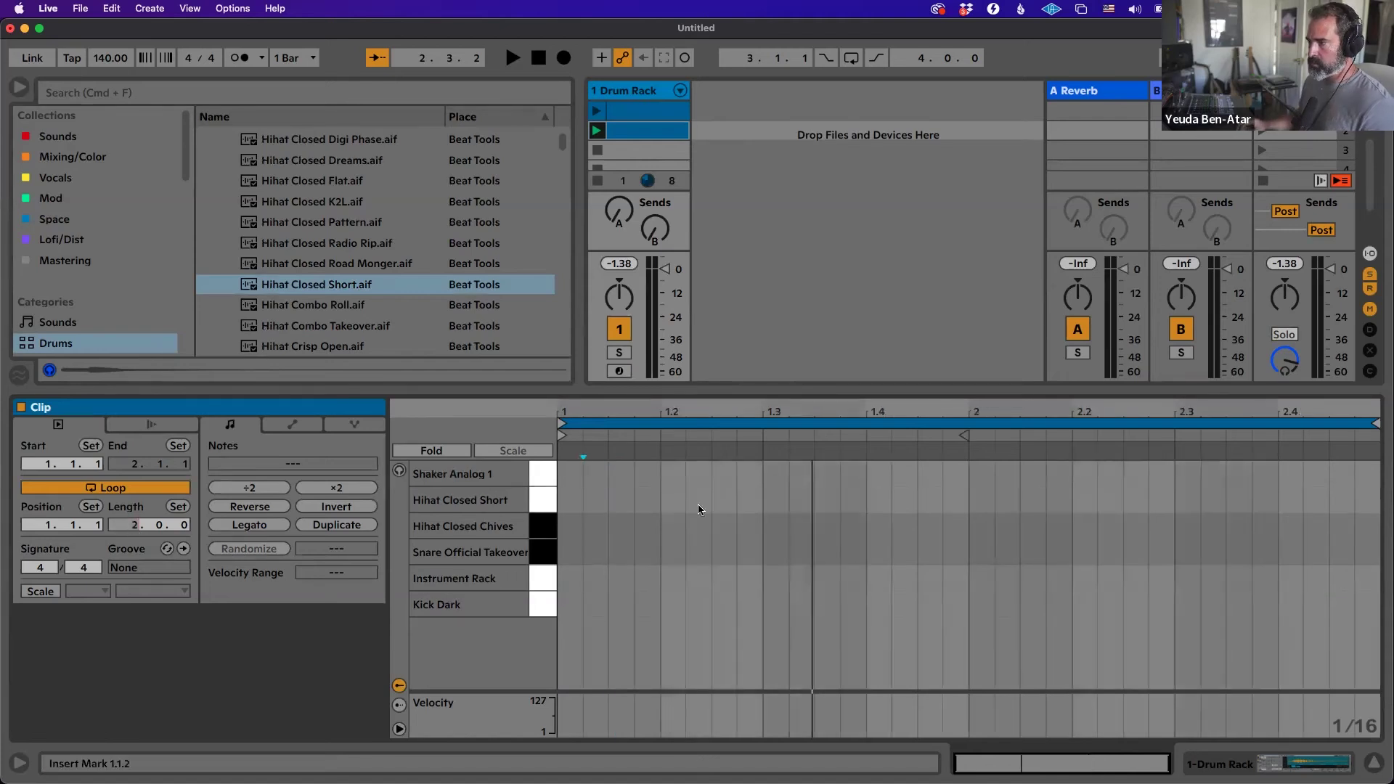
{"action": "double_click", "coordinate": [575, 606]}
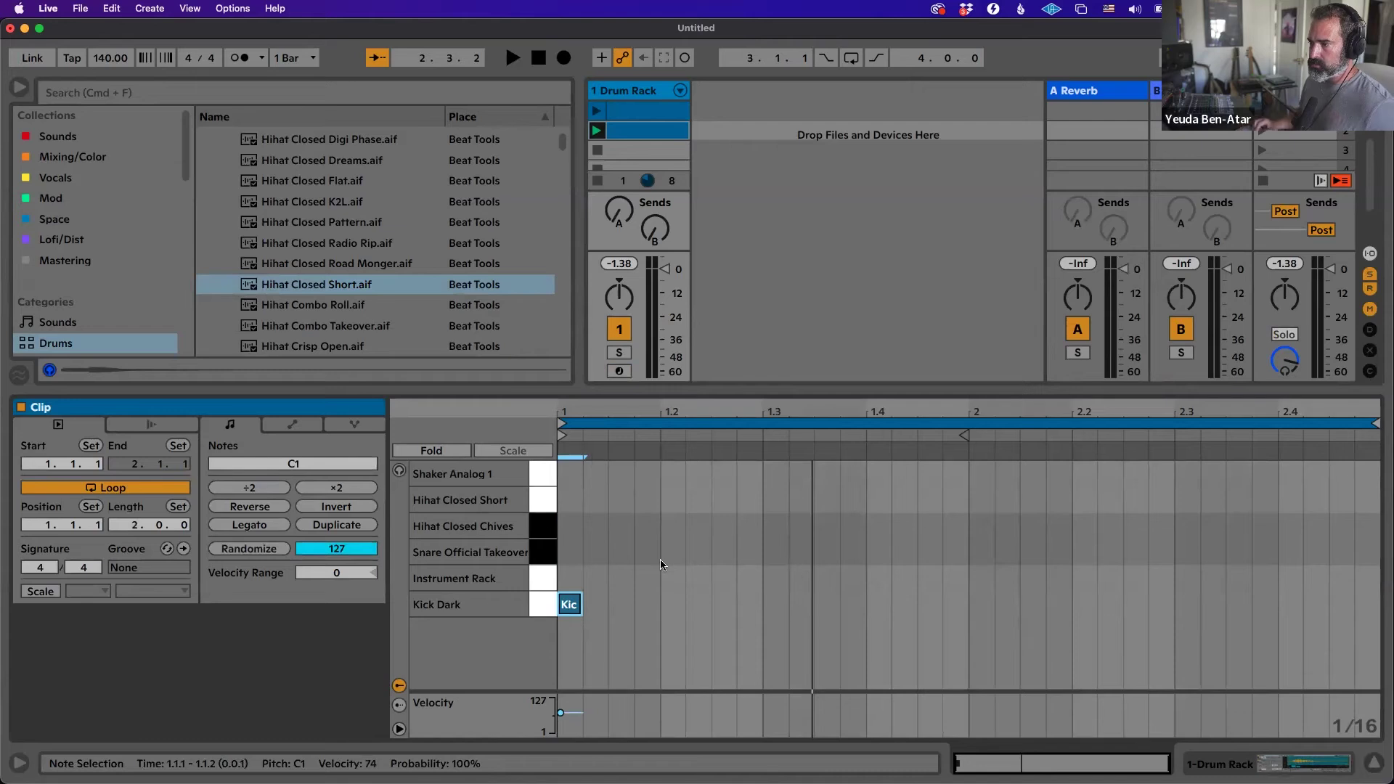
Duplicate the Kick Dark note and move the copy to the Snare Official Takeover row on beat 1.3.
{"action": "key", "text": "super+d"}
{"action": "key", "text": "Right"}
{"action": "key", "text": "Up"}
{"action": "key", "text": "Right"}
{"action": "key", "text": "Right"}
{"action": "key", "text": "Right"}
{"action": "key", "text": "Right"}
{"action": "key", "text": "Right"}
{"action": "key", "text": "Right"}
{"action": "key", "text": "Up"}
Duplicate the snare note and move the copy to the Kick Dark row on beat 1.4.
{"action": "key", "text": "super+d"}
{"action": "key", "text": "Right"}
{"action": "key", "text": "Down"}
{"action": "key", "text": "Down"}
{"action": "key", "text": "Right"}
{"action": "key", "text": "Right"}
Duplicate the beat 1.4 kick and move the copy to the Snare Official Takeover row on beat 2.3.
{"action": "key", "text": "super+d"}
{"action": "key", "text": "Right"}
{"action": "key", "text": "Right"}
{"action": "key", "text": "Right"}
{"action": "key", "text": "Up"}
{"action": "key", "text": "Right"}
{"action": "key", "text": "Right"}
{"action": "key", "text": "Up"}
{"action": "key", "text": "Up"}
{"action": "key", "text": "Right"}
{"action": "key", "text": "Right"}
{"action": "key", "text": "Down"}
{"action": "key", "text": "Right"}
{"action": "key", "text": "Right"}
{"action": "key", "text": "Right"}
{"action": "key", "text": "Right"}
Add two more Kick Dark notes at 2.2.3 and 2.4 by duplicating the last note.
{"action": "key", "text": "super+d"}
{"action": "key", "text": "Down"}
{"action": "key", "text": "Down"}
{"action": "key", "text": "Left"}
{"action": "key", "text": "Left"}
{"action": "key", "text": "Left"}
{"action": "key", "text": "super+d"}
{"action": "key", "text": "Right"}
{"action": "key", "text": "Right"}
{"action": "key", "text": "Right"}
{"action": "key", "text": "Right"}
{"action": "key", "text": "Right"}
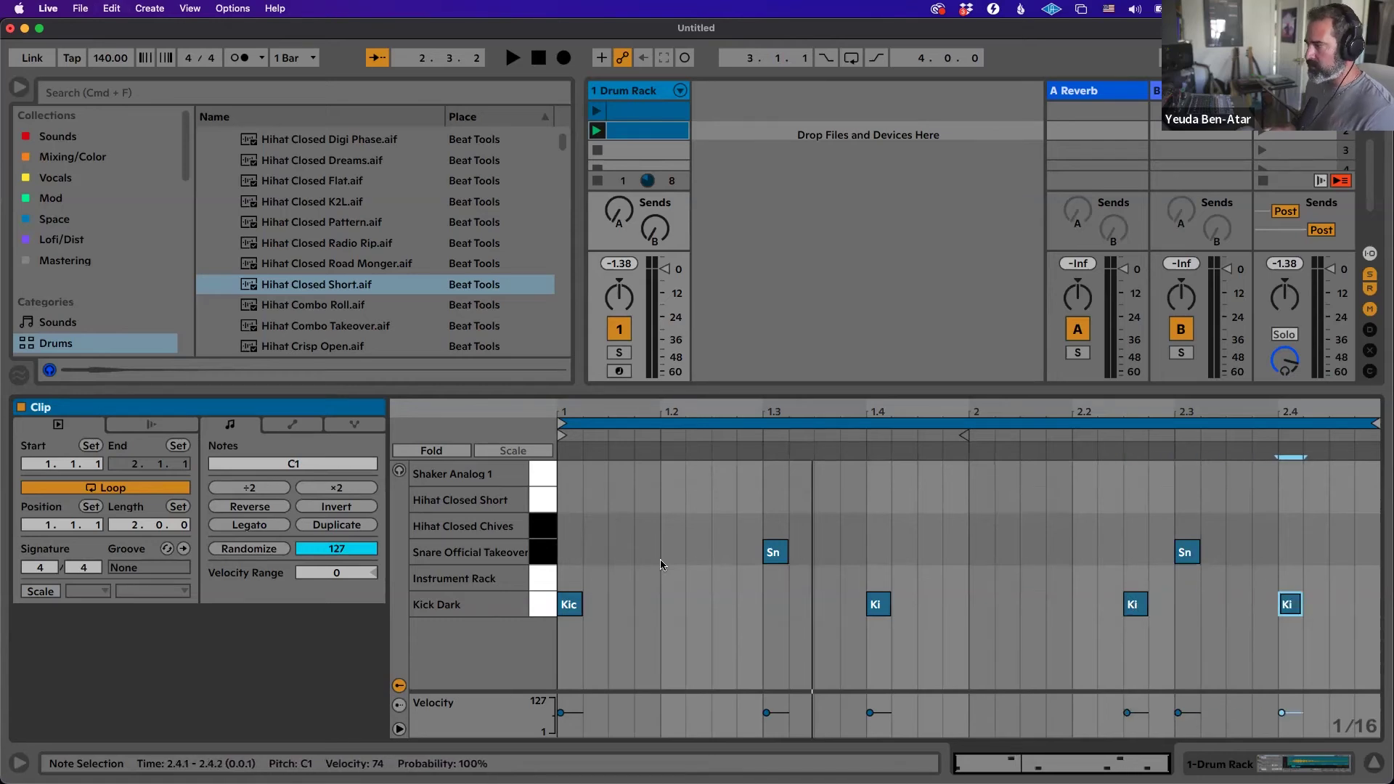
Move the last Kick Dark note earlier to 2.3.3 and play the pattern.
{"action": "key", "text": "alt+Left"}
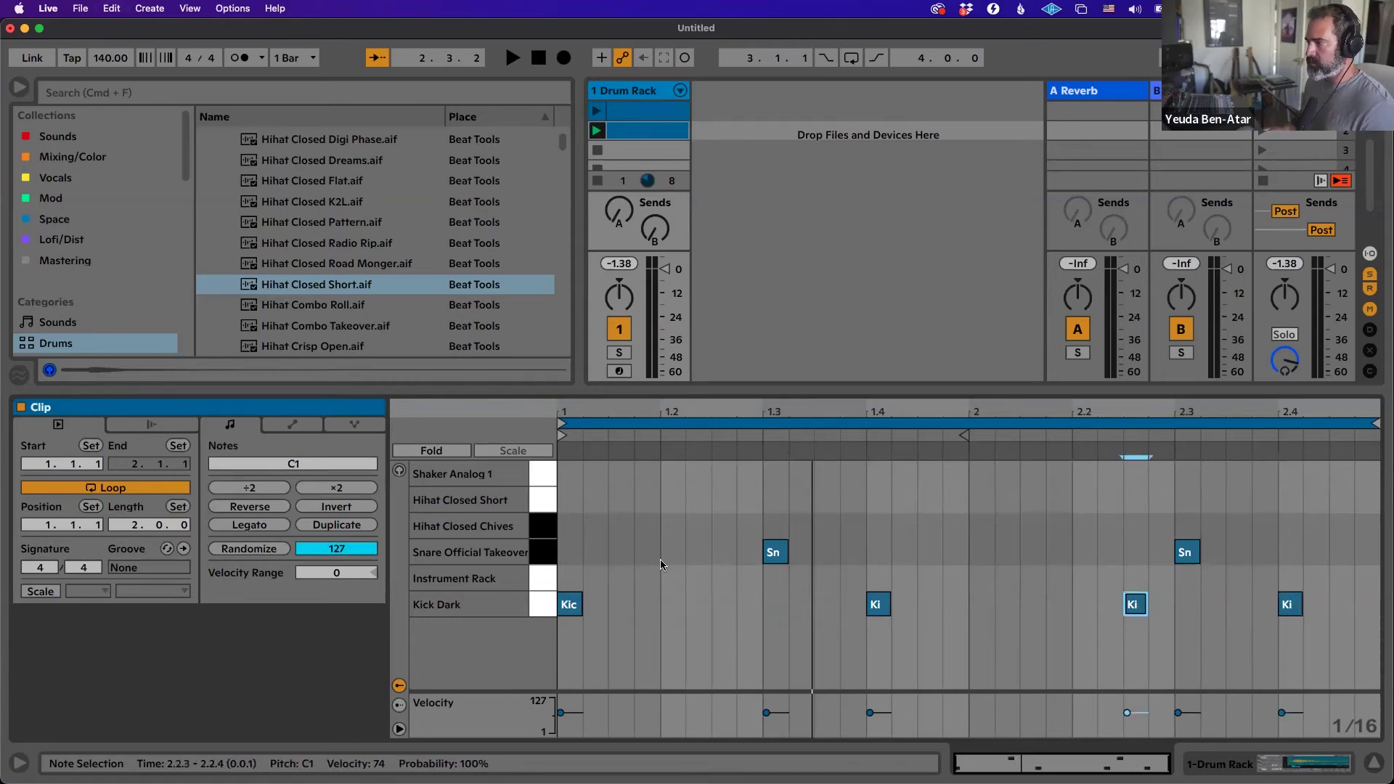
{"action": "key", "text": "alt+Right"}
{"action": "key", "text": "Left"}
{"action": "key", "text": "Left"}
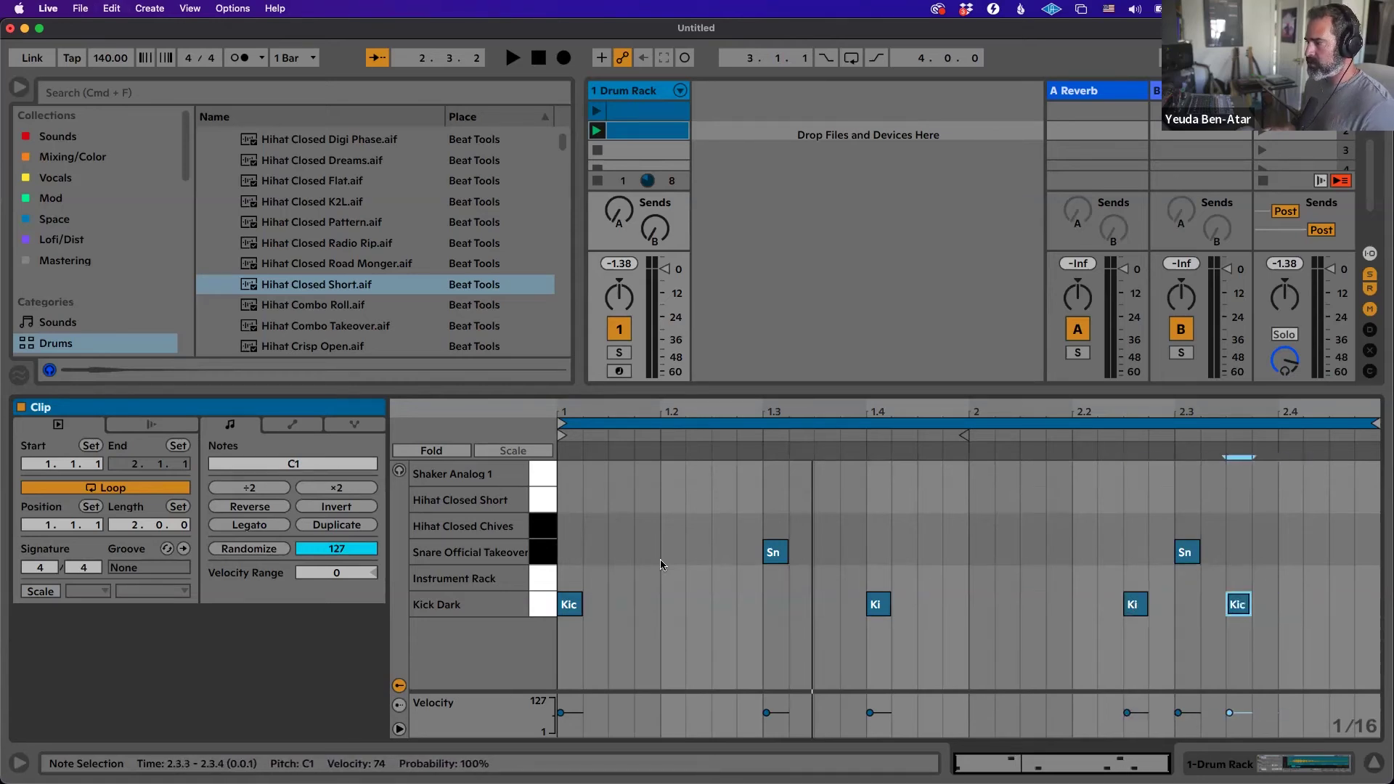
{"action": "key", "text": "space"}
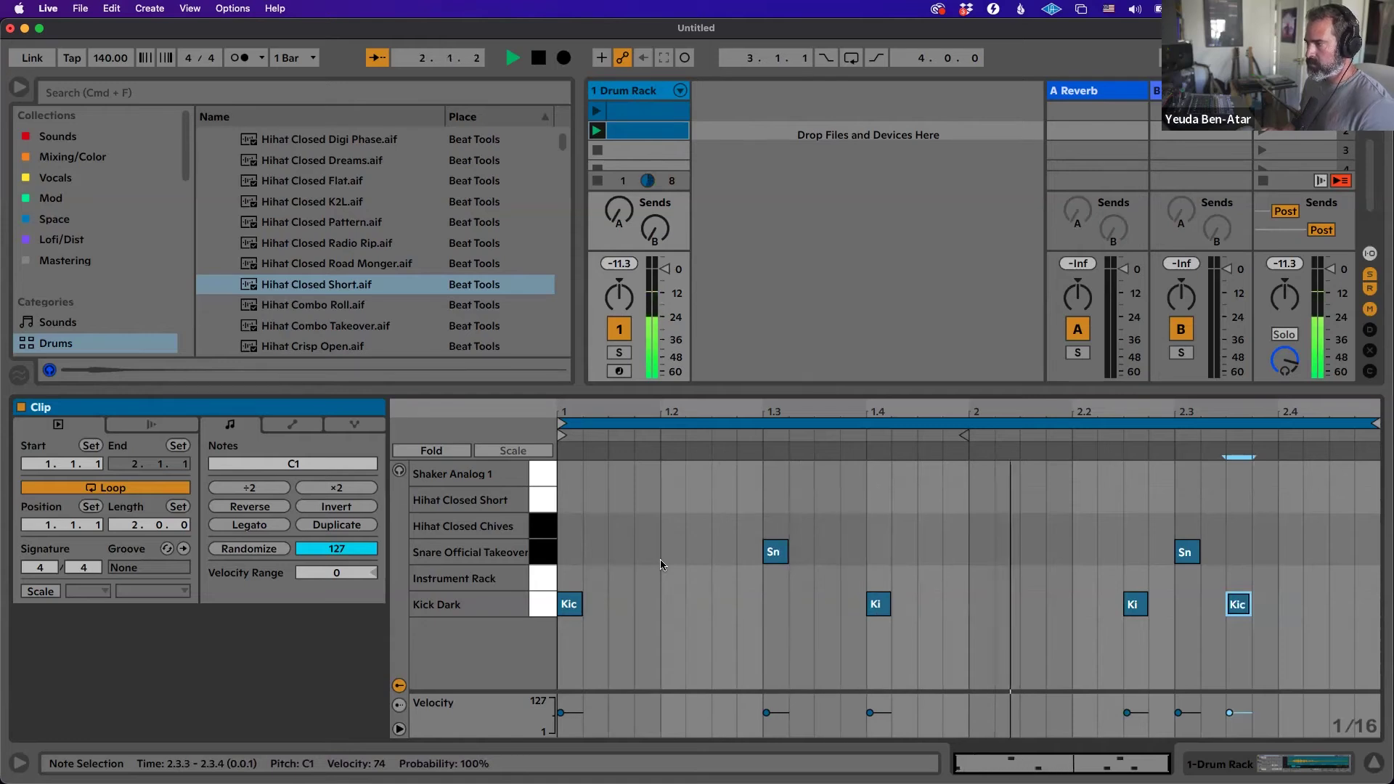
{"action": "key", "text": "space"}
Move the Kick Dark note at 2.2.3 earlier to 2.1.3.
{"action": "key", "text": "alt+Left"}
{"action": "key", "text": "Left"}
{"action": "key", "text": "Left"}
{"action": "key", "text": "Left"}
{"action": "key", "text": "Left"}
Step the selection back and forth through the kick and snare notes, and play the pattern.
{"action": "key", "text": "alt+Left"}
{"action": "key", "text": "alt+Left"}
{"action": "key", "text": "alt+Left"}
{"action": "key", "text": "alt+Left"}
{"action": "key", "text": "alt+Left"}
{"action": "key", "text": "alt+Left"}
{"action": "key", "text": "alt+Left"}
{"action": "key", "text": "alt+Left"}
{"action": "key", "text": "alt+Left"}
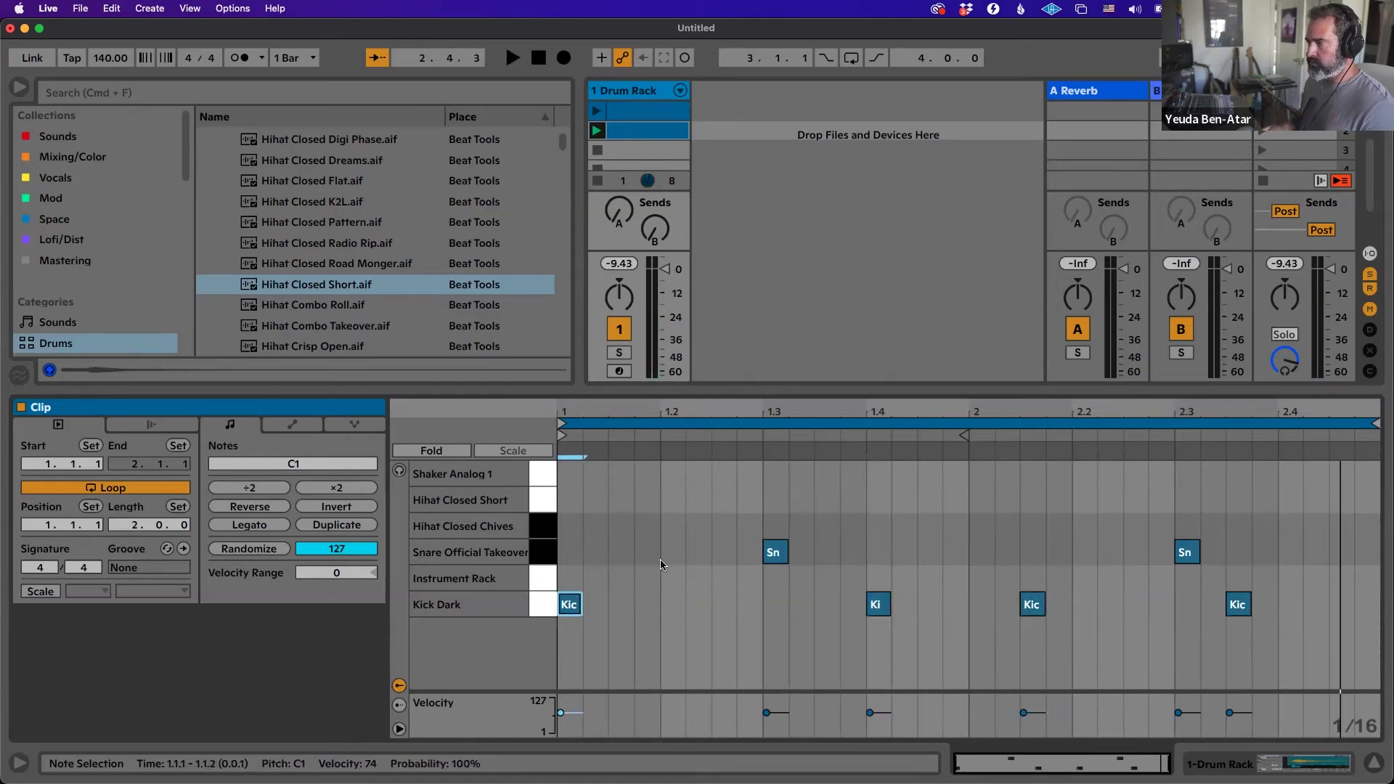
{"action": "key", "text": "alt+Right"}
{"action": "key", "text": "alt+Right"}
{"action": "key", "text": "alt+Right"}
{"action": "key", "text": "alt+Right"}
{"action": "key", "text": "alt+Right"}
{"action": "key", "text": "alt+Left"}
{"action": "key", "text": "alt+Left"}
{"action": "key", "text": "alt+Left"}
{"action": "key", "text": "alt+Left"}
{"action": "key", "text": "alt+Left"}
{"action": "key", "text": "alt+Right"}
{"action": "key", "text": "alt+Right"}
{"action": "key", "text": "alt+Right"}
{"action": "key", "text": "alt+Right"}
{"action": "key", "text": "alt+Left"}
{"action": "key", "text": "space"}
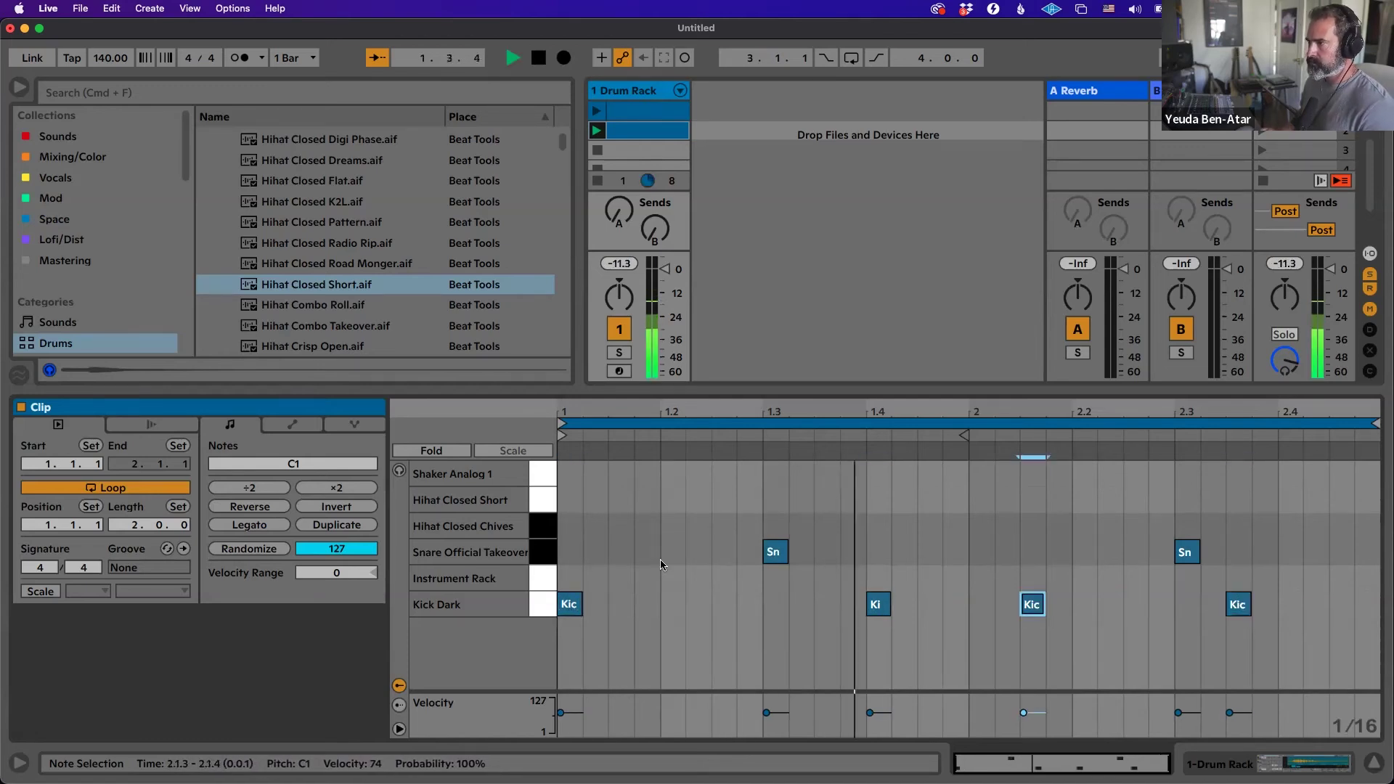
{"action": "key", "text": "space"}
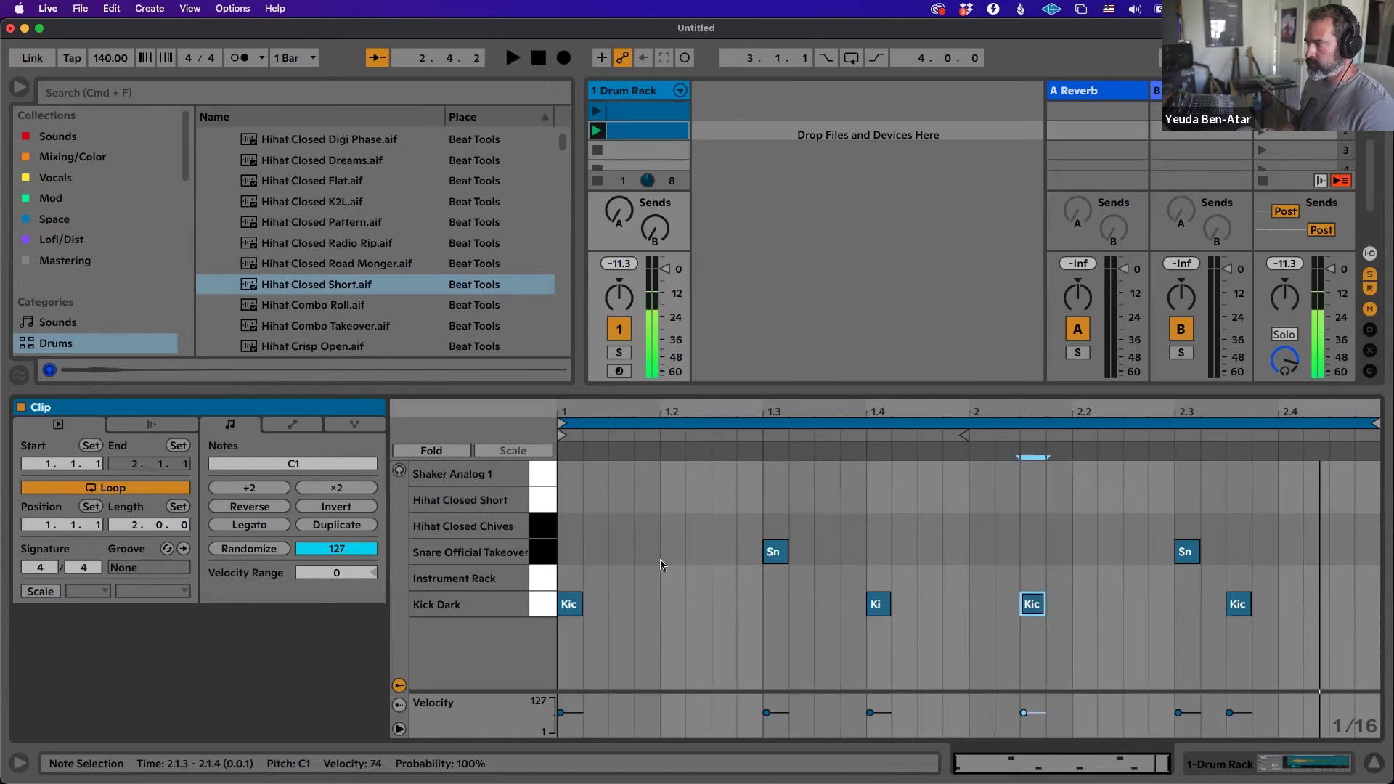
Raise the velocity of all kick and snare notes to 112 and play the pattern.
{"action": "key", "text": "super+a"}
{"action": "left_click_drag", "start_coordinate": [789, 547], "coordinate": [789, 519]}
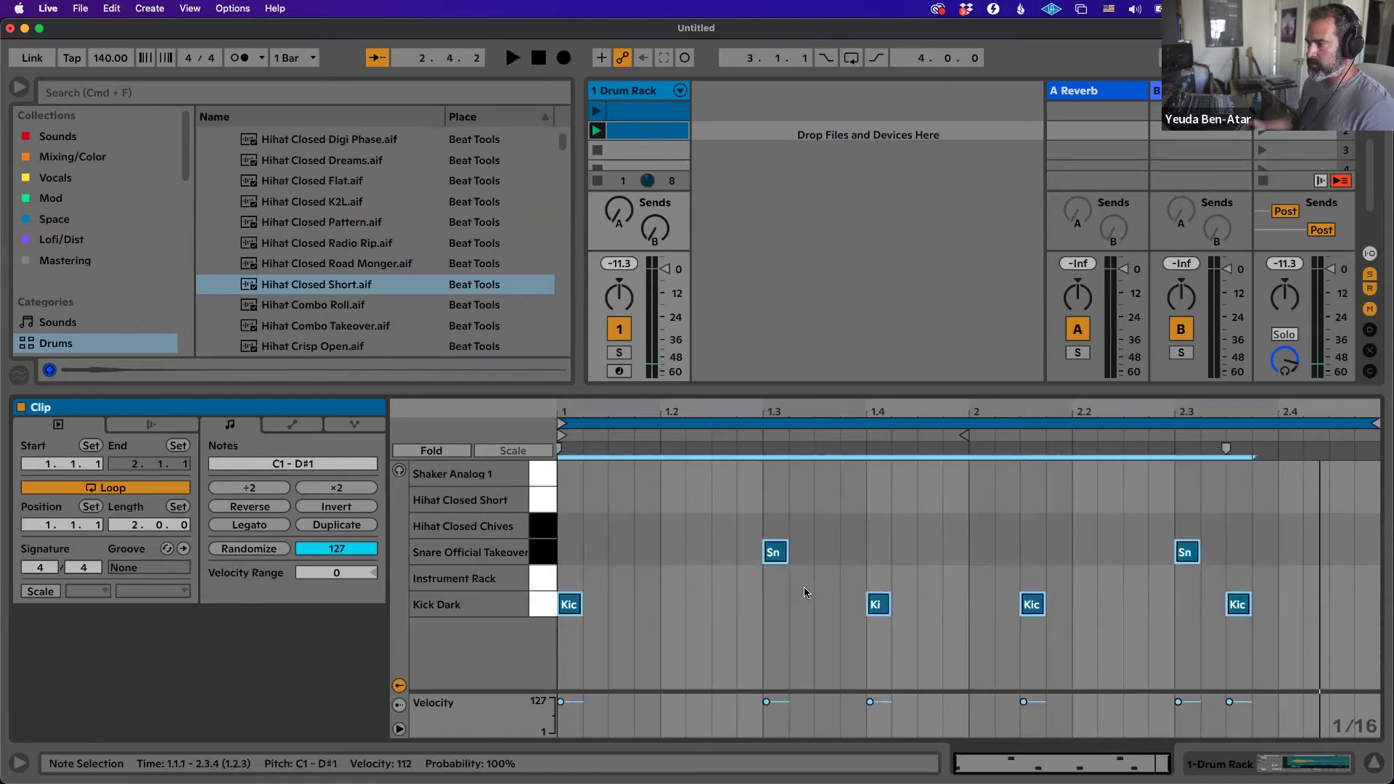
{"action": "key", "text": "space"}
{"action": "left_click", "coordinate": [800, 586]}
{"action": "key", "text": "space"}
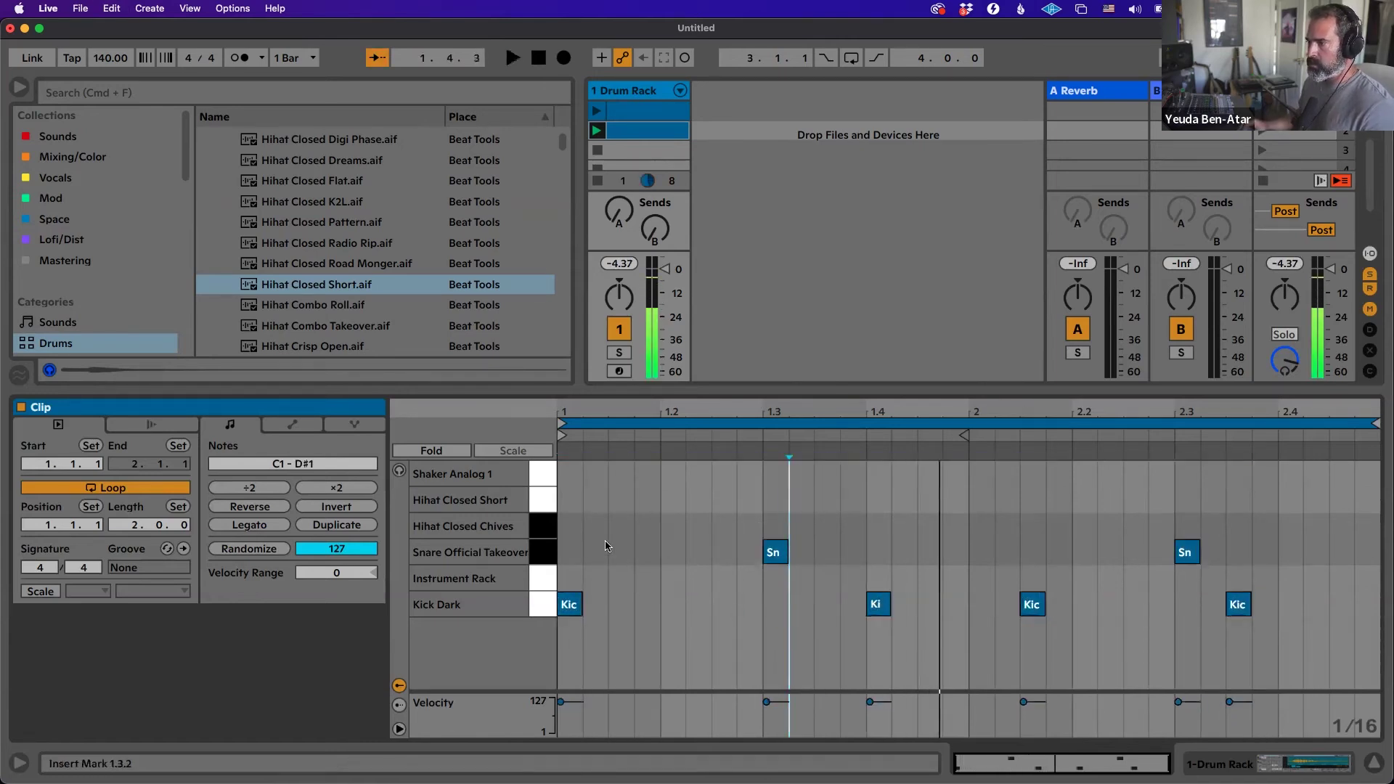
{"action": "left_click", "coordinate": [577, 513]}
{"action": "key", "text": "space"}
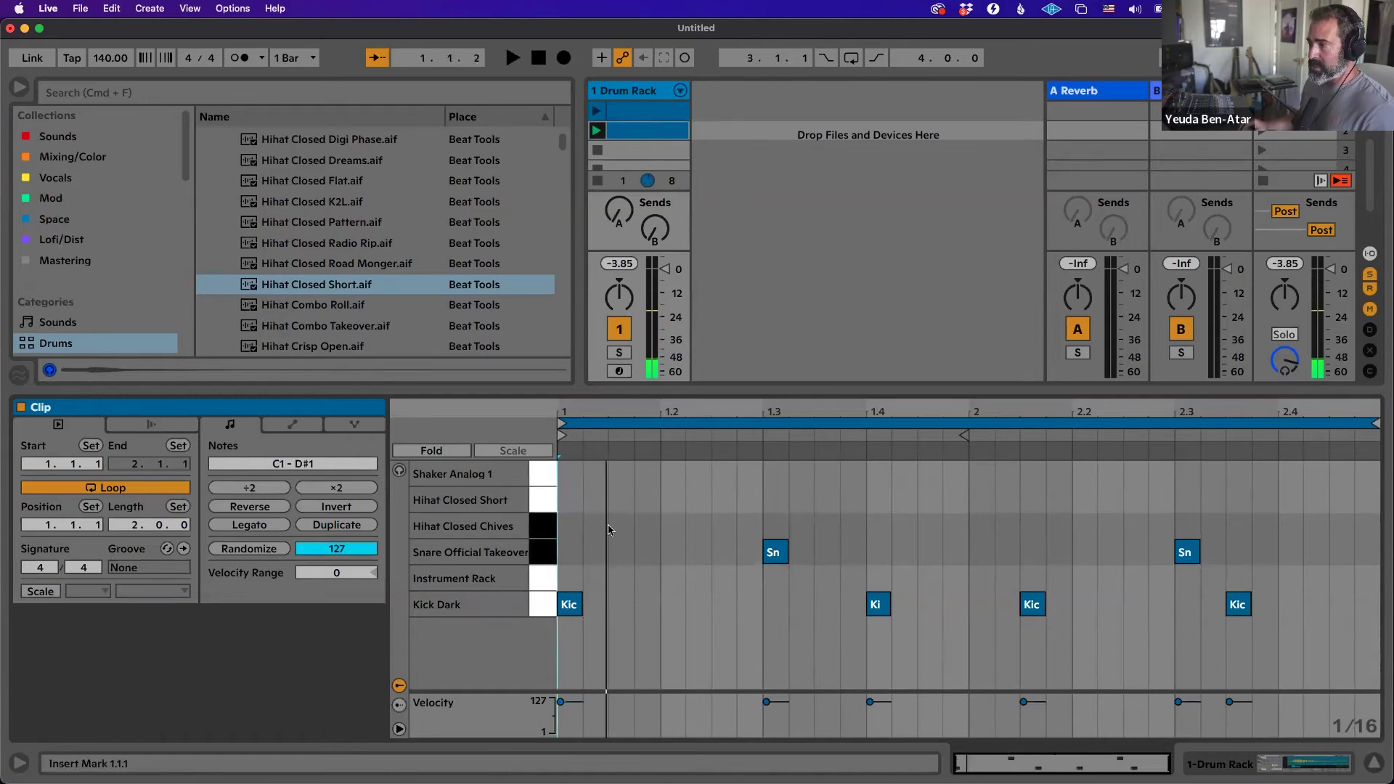
{"action": "double_click", "coordinate": [593, 499]}
{"action": "double_click", "coordinate": [644, 499]}
{"action": "double_click", "coordinate": [722, 500]}
{"action": "double_click", "coordinate": [774, 501]}
{"action": "left_click_drag", "start_coordinate": [853, 501], "coordinate": [577, 508]}
{"action": "key", "text": "Delete"}
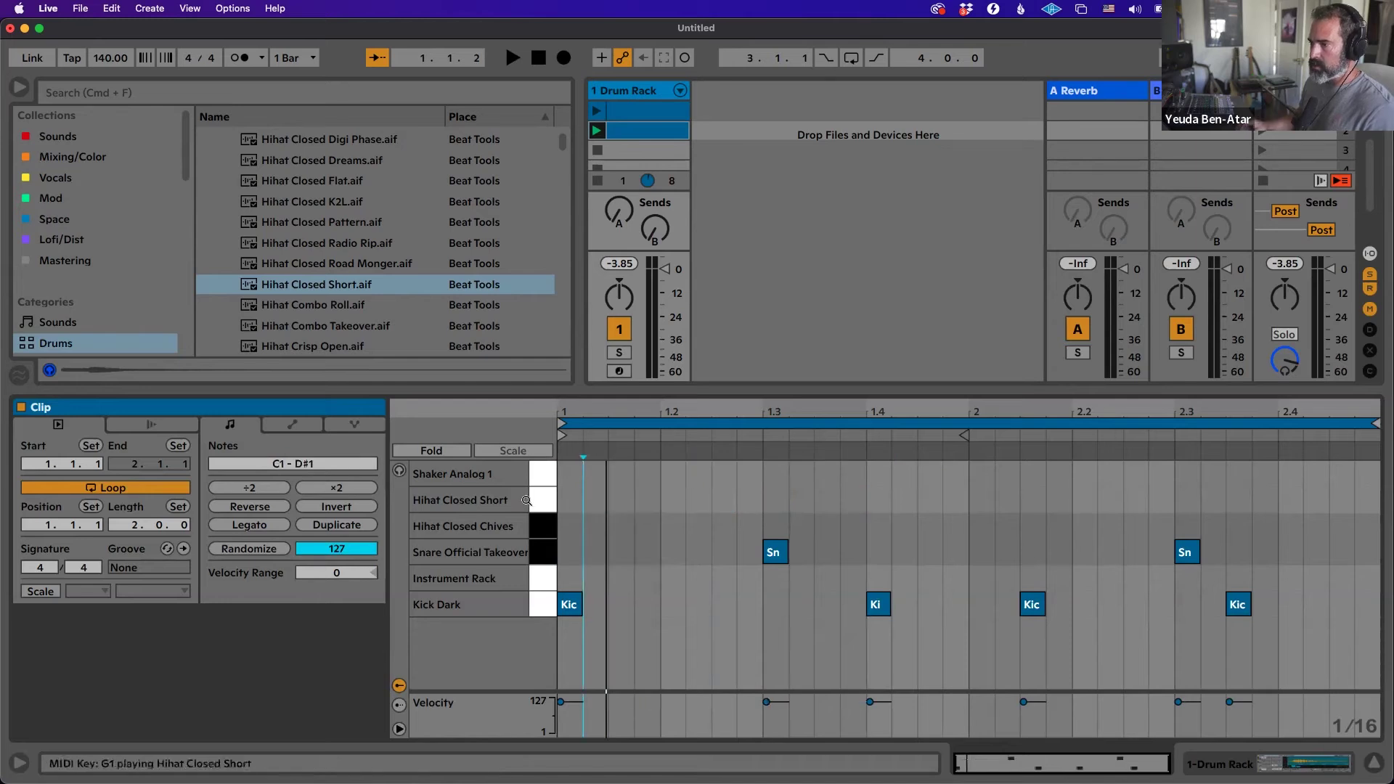
{"action": "left_click", "coordinate": [400, 472]}
{"action": "double_click", "coordinate": [569, 500]}
{"action": "double_click", "coordinate": [645, 499]}
{"action": "double_click", "coordinate": [722, 499]}
{"action": "double_click", "coordinate": [798, 499]}
{"action": "double_click", "coordinate": [824, 526]}
{"action": "mouse_move", "coordinate": [855, 484]}
{"action": "left_mouse_down"}
{"action": "mouse_move", "coordinate": [791, 525]}
{"action": "mouse_move", "coordinate": [534, 526]}
{"action": "left_mouse_up"}
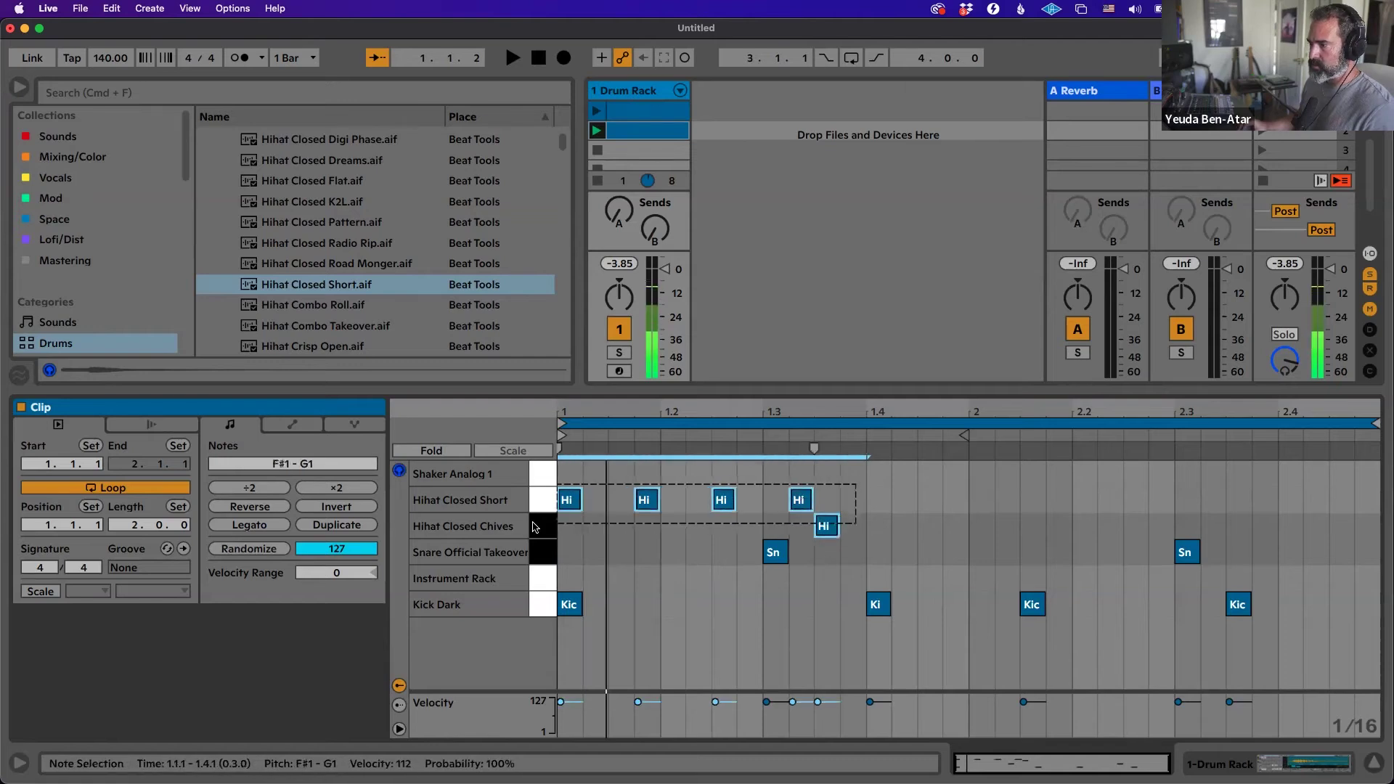
{"action": "key", "text": "Delete"}
{"action": "left_click", "coordinate": [399, 472]}
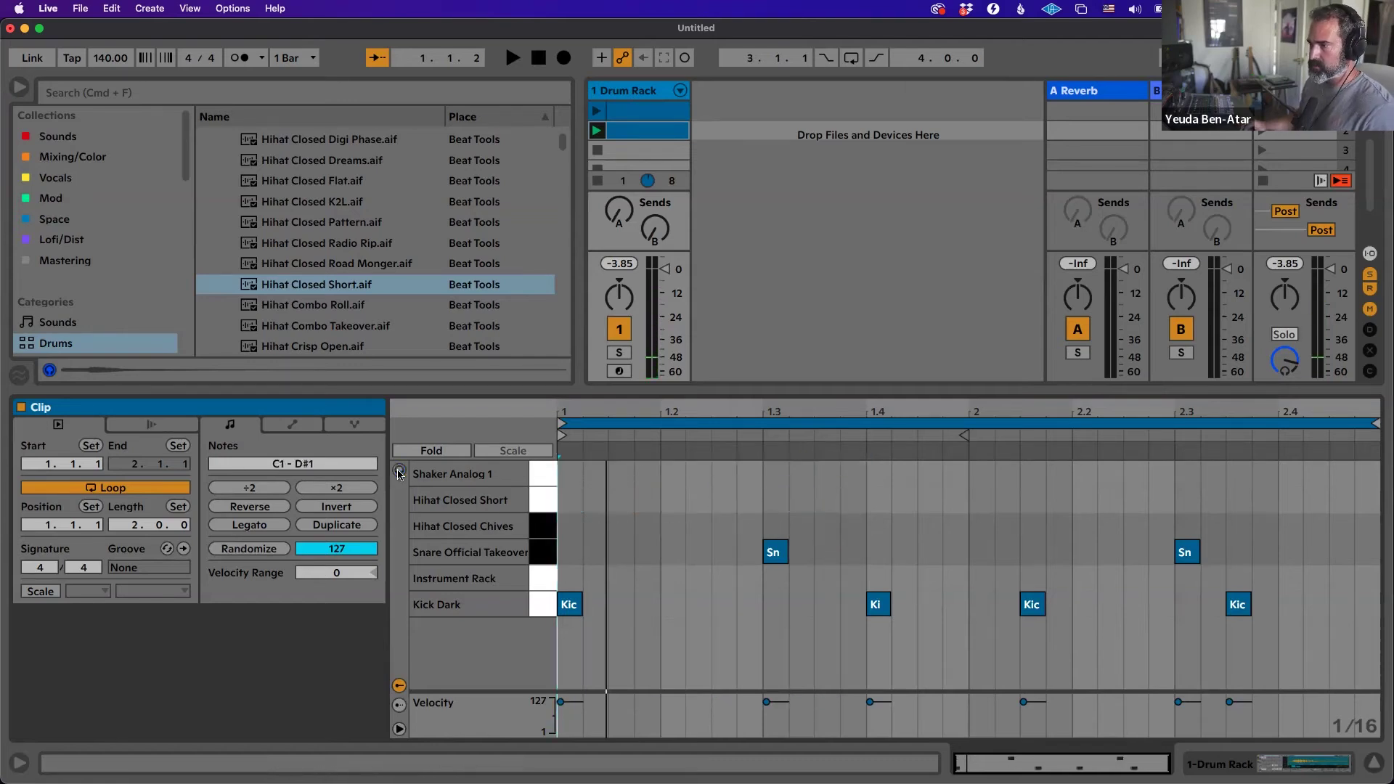
Add a Hihat Closed Short note on beat 1, lengthen it to 1/8, and duplicate it three times.
{"action": "double_click", "coordinate": [570, 500]}
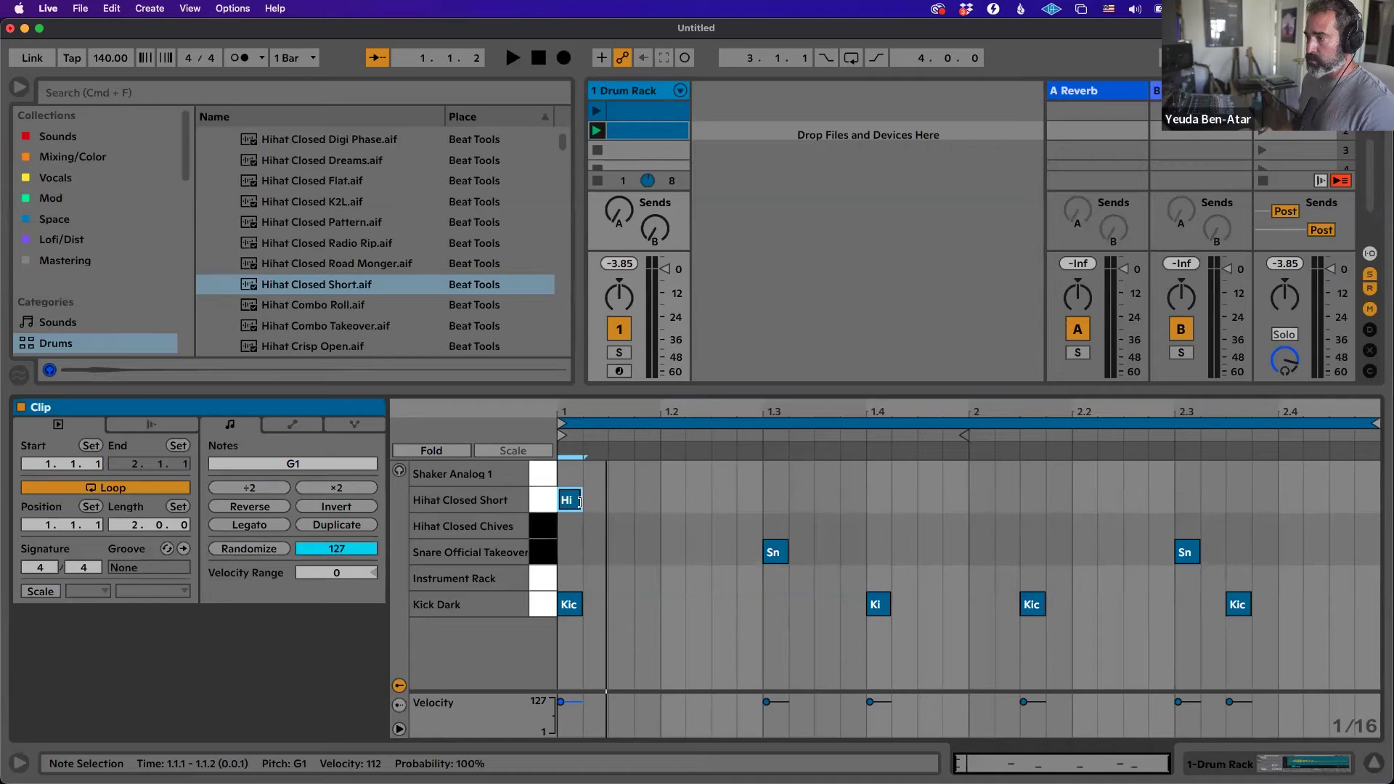
{"action": "key", "text": "super+2"}
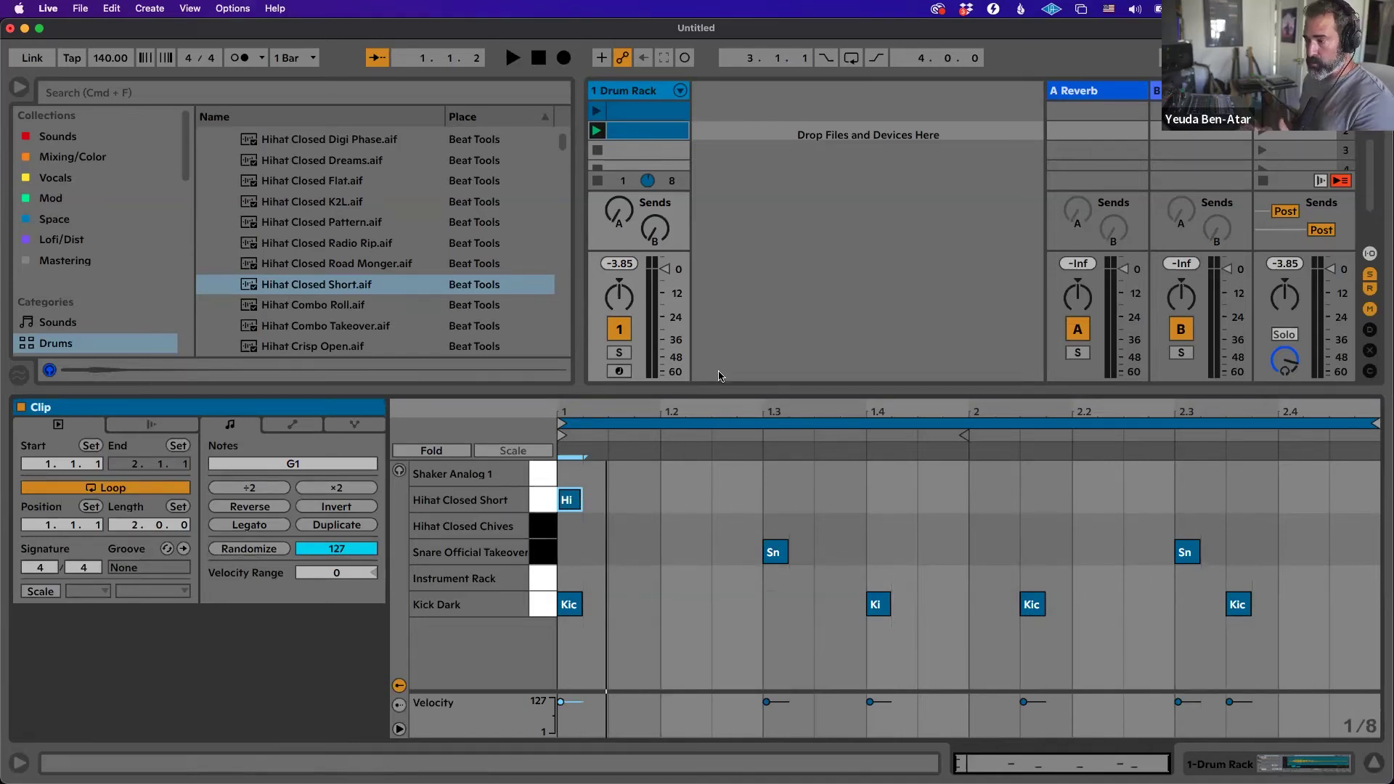
{"action": "key", "text": "shift+Right"}
{"action": "key", "text": "shift+Left"}
{"action": "key", "text": "shift+Left"}
{"action": "key", "text": "shift+Right"}
{"action": "key", "text": "super+d"}
{"action": "key", "text": "super+d"}
{"action": "key", "text": "super+d"}
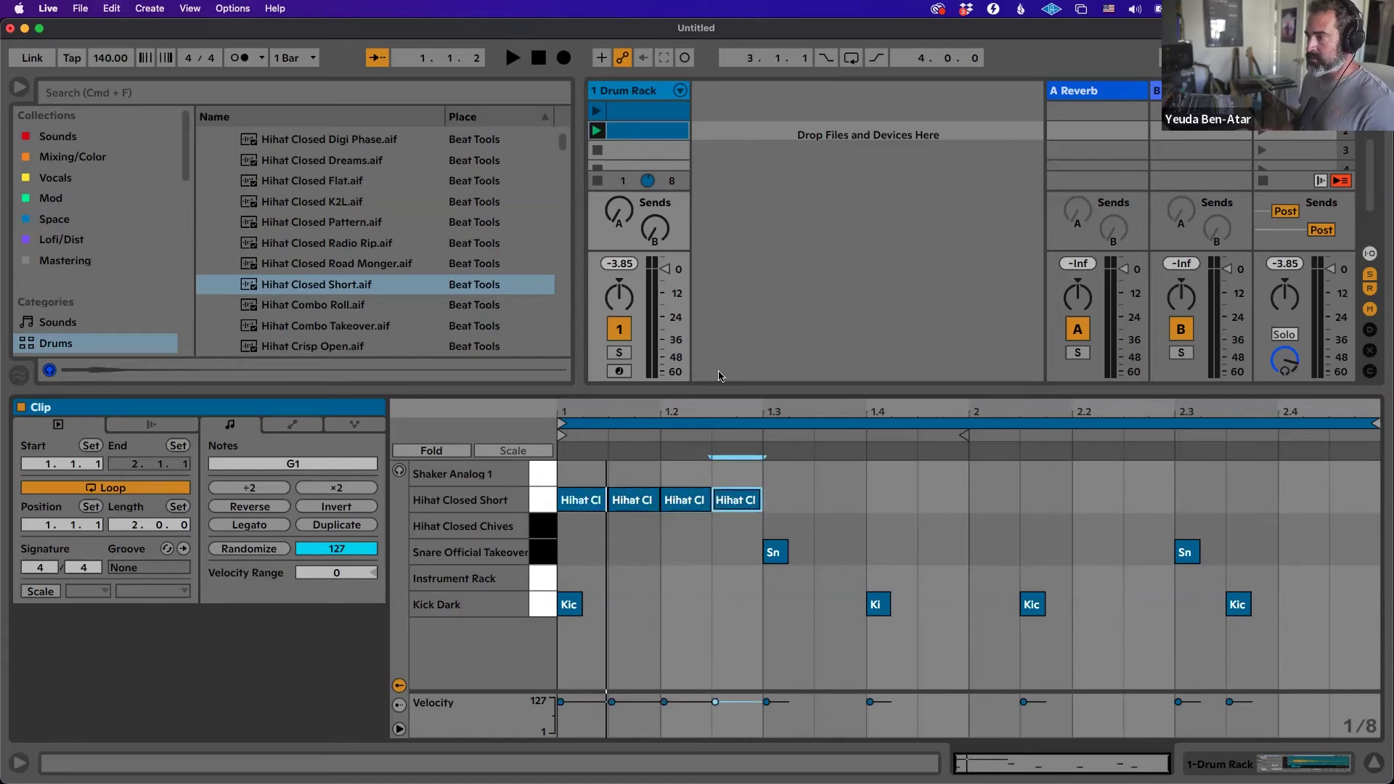
Set the grid to 1/32, shorten the last hi-hat note to 1/32, and duplicate it three times.
{"action": "key", "text": "super+1"}
{"action": "key", "text": "super+1"}
{"action": "key", "text": "shift+Left"}
{"action": "key", "text": "shift+Left"}
{"action": "key", "text": "shift+Left"}
{"action": "key", "text": "super+d"}
{"action": "key", "text": "super+d"}
{"action": "key", "text": "super+d"}
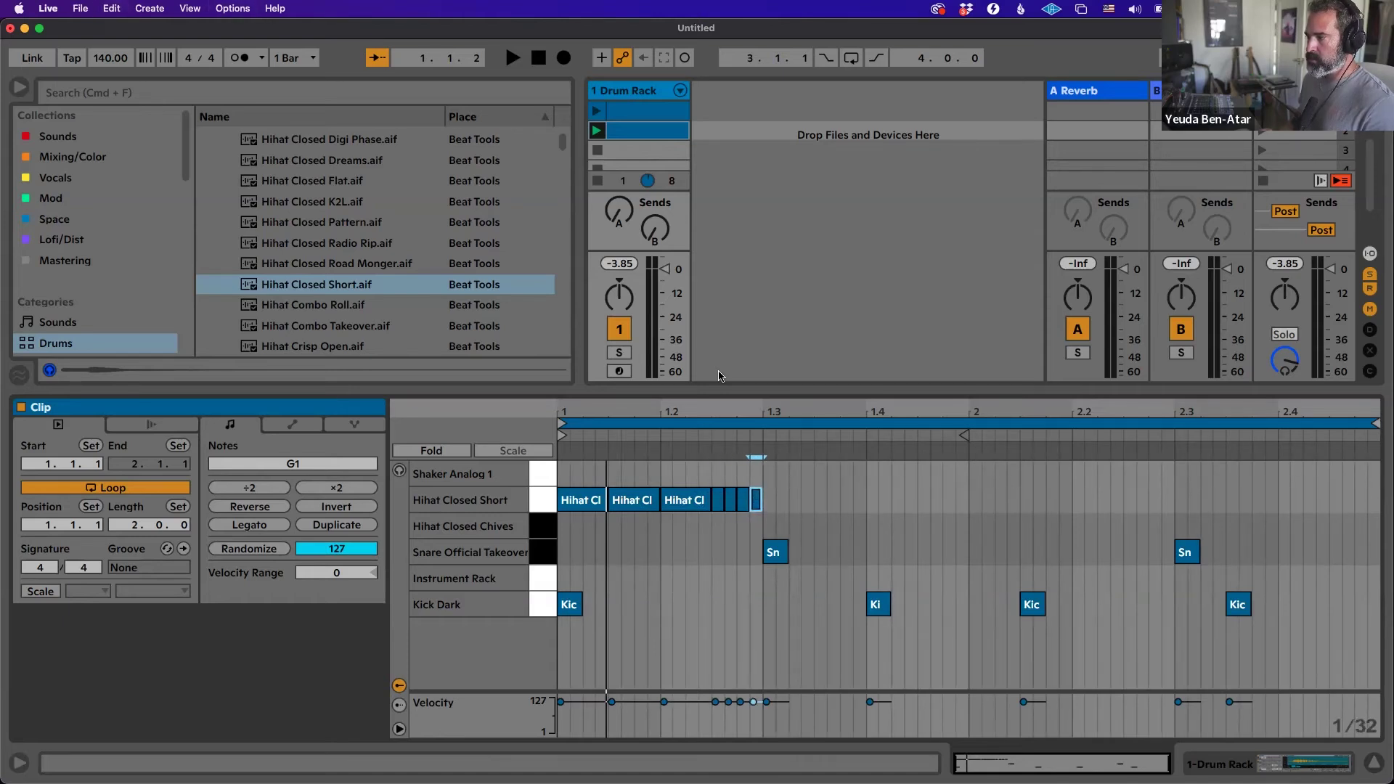
Place a 1/16 Hihat Closed Short note at 1.3.3 and duplicate it four times.
{"action": "key", "text": "Right"}
{"action": "key", "text": "Right"}
{"action": "key", "text": "Right"}
{"action": "key", "text": "Right"}
{"action": "key", "text": "Right"}
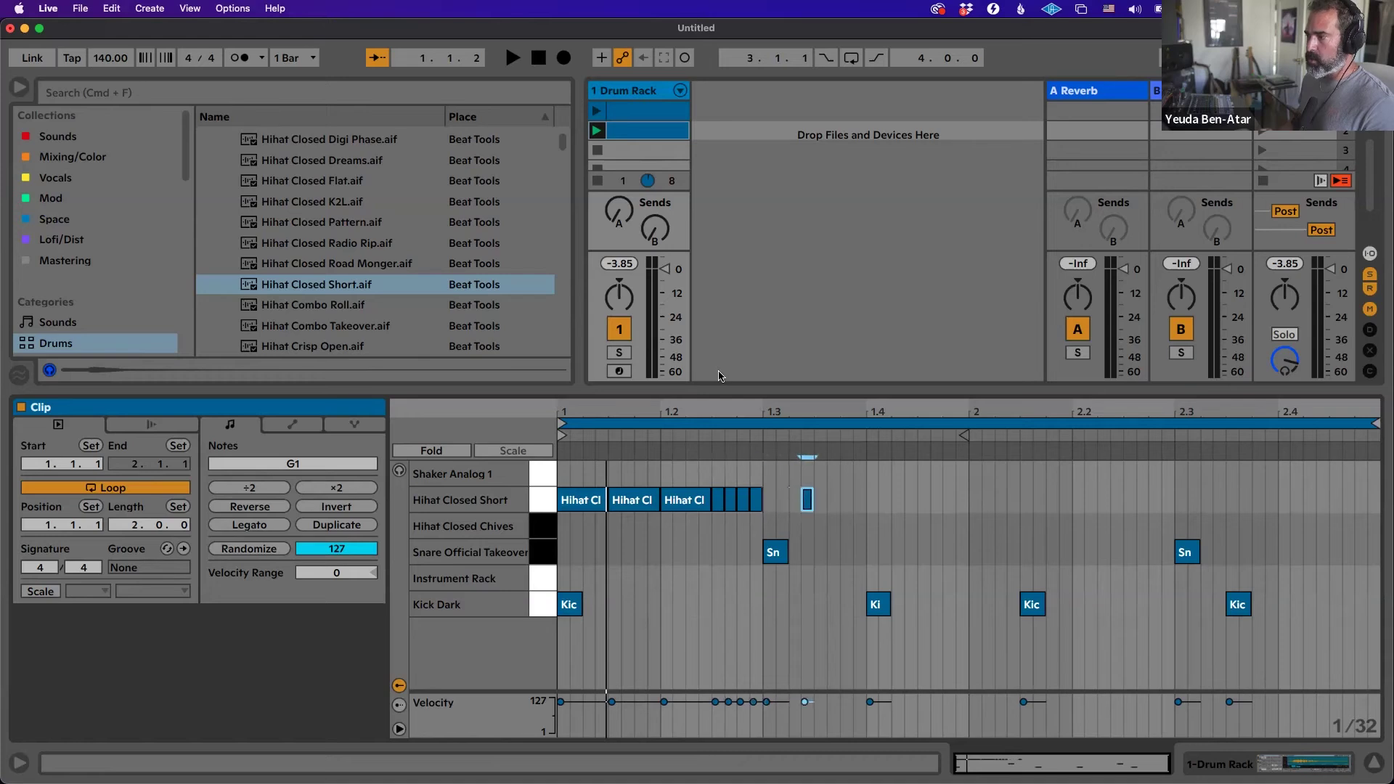
{"action": "key", "text": "shift+Right"}
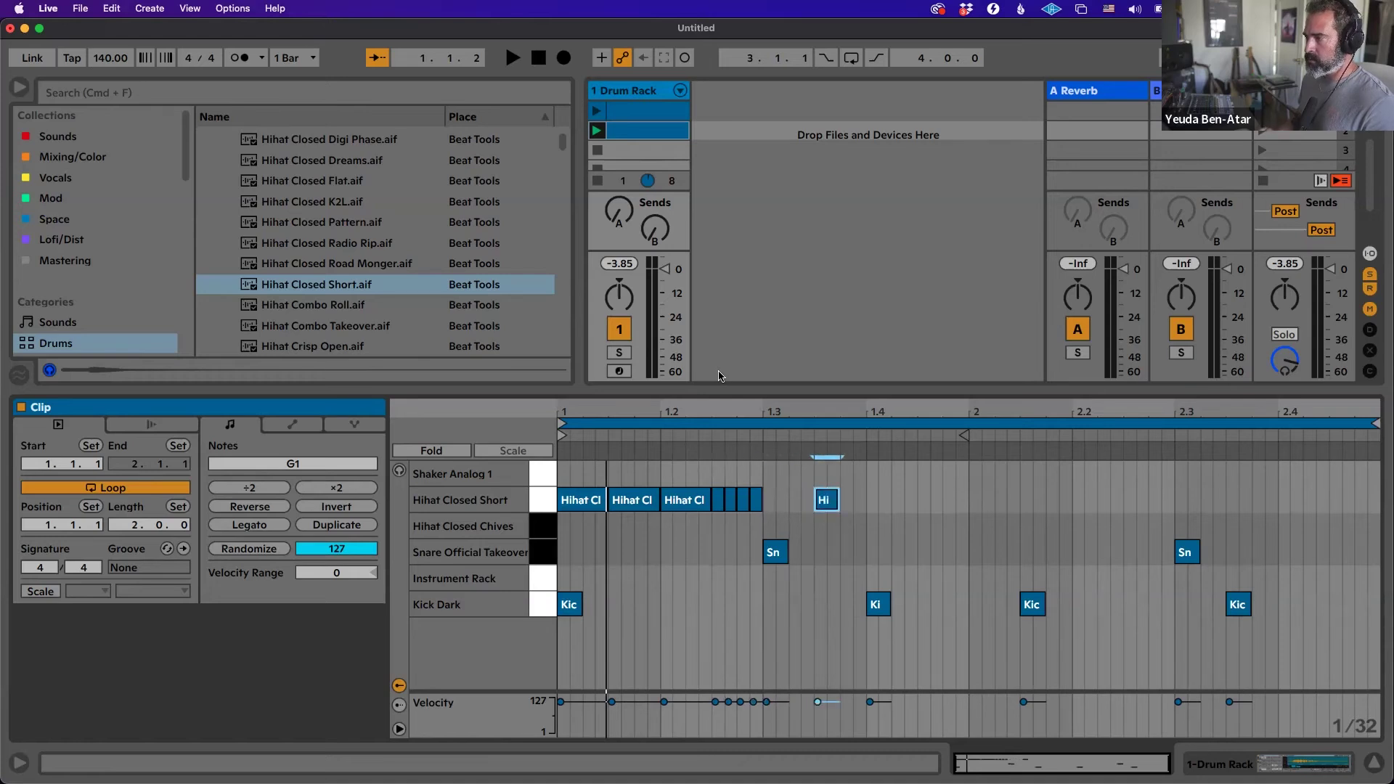
{"action": "key", "text": "super+d"}
{"action": "key", "text": "super+d"}
{"action": "key", "text": "super+d"}
{"action": "key", "text": "super+d"}
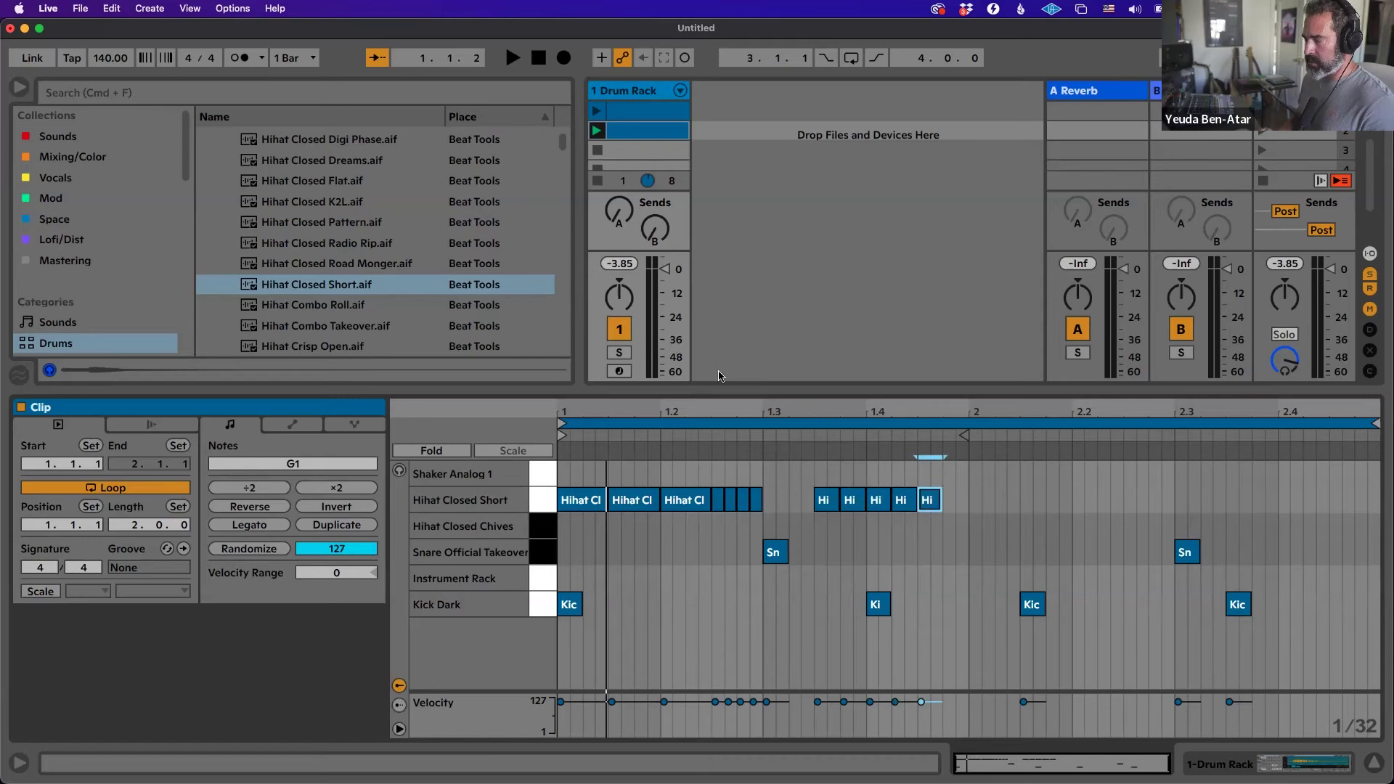
Fill the last eighth of bar 1 with 1/16-triplet Hihat Closed Short notes.
{"action": "key", "text": "super+3"}
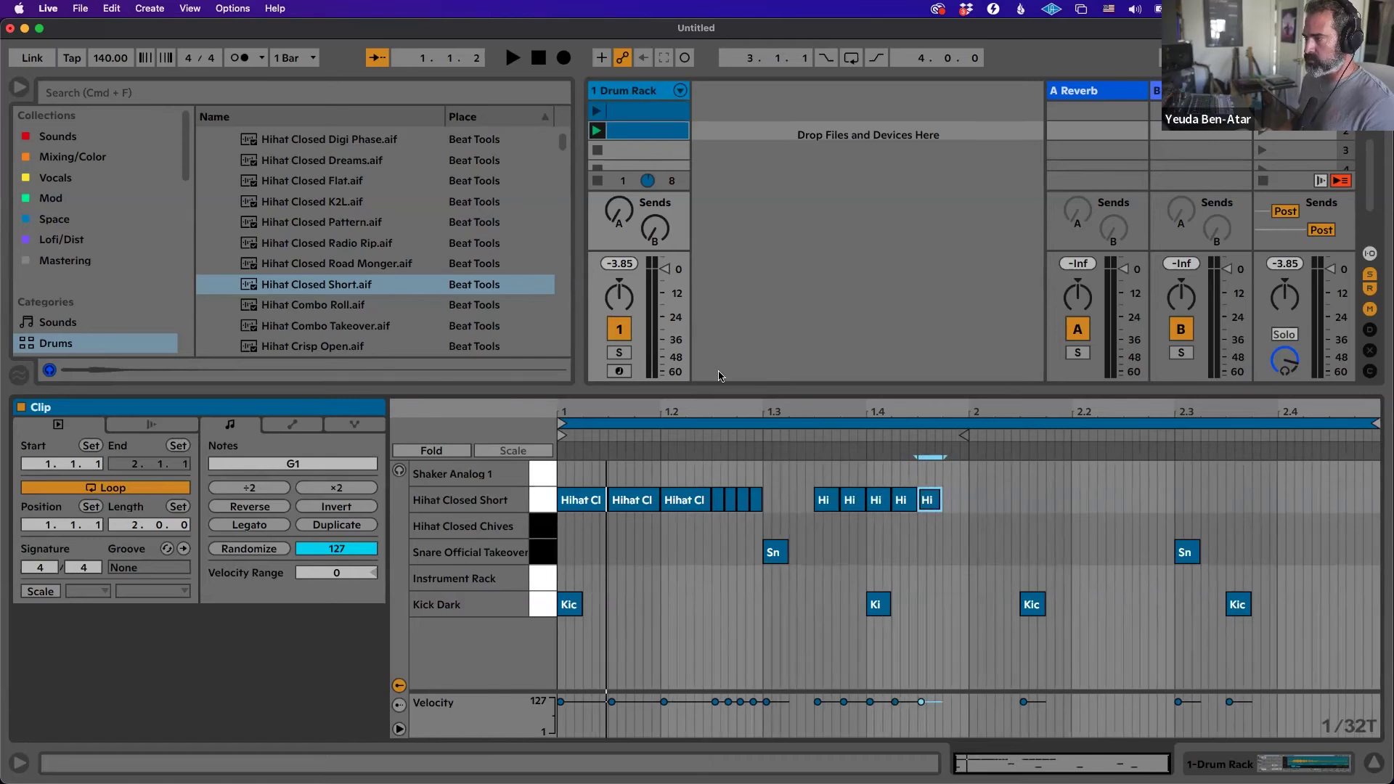
{"action": "key", "text": "super+2"}
{"action": "key", "text": "shift+Left"}
{"action": "key", "text": "super+d"}
{"action": "key", "text": "super+d"}
{"action": "key", "text": "super+d"}
Continue the Hihat Closed Short row through bar 2 with 1/8 notes on a non-triplet 1/16 grid.
{"action": "key", "text": "shift+Right"}
{"action": "key", "text": "shift+Right"}
{"action": "key", "text": "super+3"}
{"action": "key", "text": "super+d"}
{"action": "key", "text": "super+d"}
{"action": "key", "text": "super+d"}
{"action": "key", "text": "super+d"}
{"action": "key", "text": "super+d"}
{"action": "key", "text": "super+d"}
{"action": "key", "text": "super+d"}
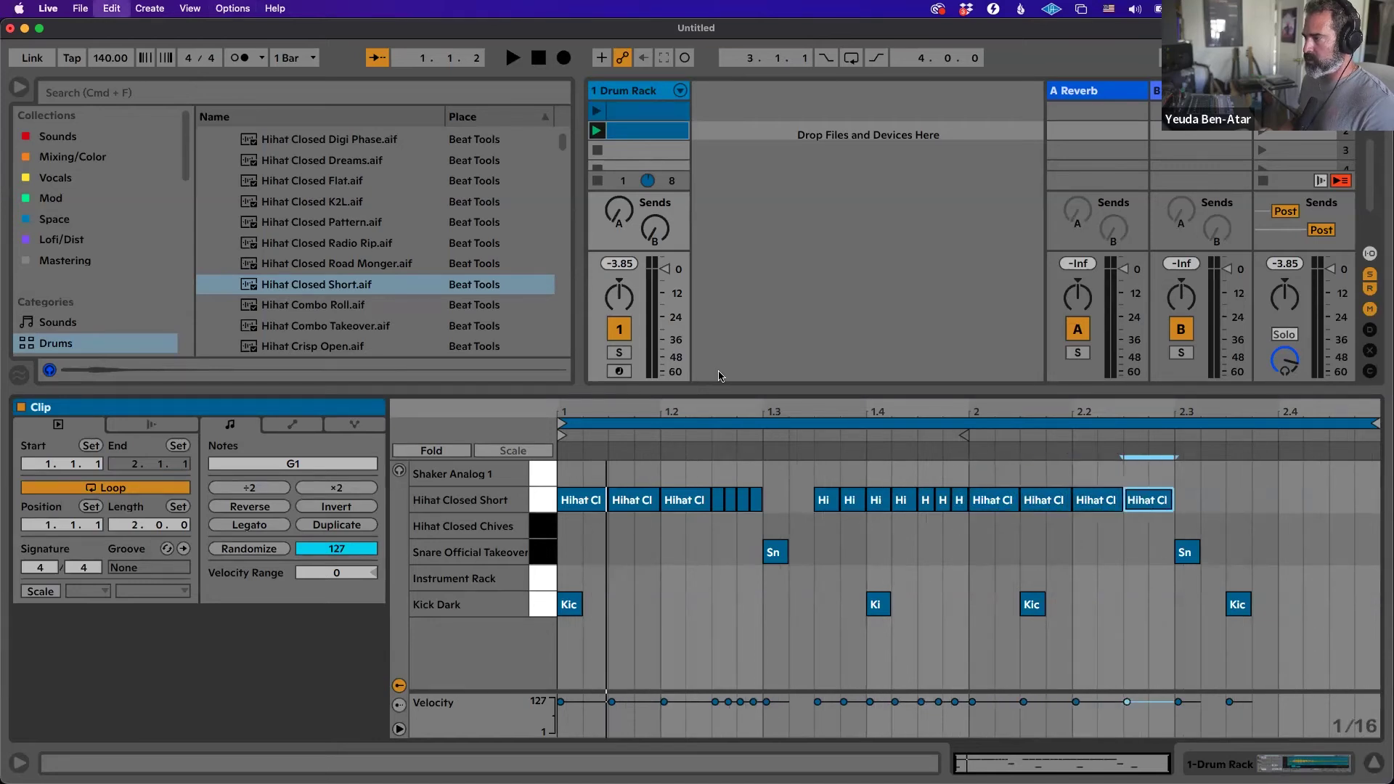
Finish bar 2 with two 1/16 Hihat Closed Short notes and play the full pattern.
{"action": "key", "text": "shift+Left"}
{"action": "key", "text": "super+d"}
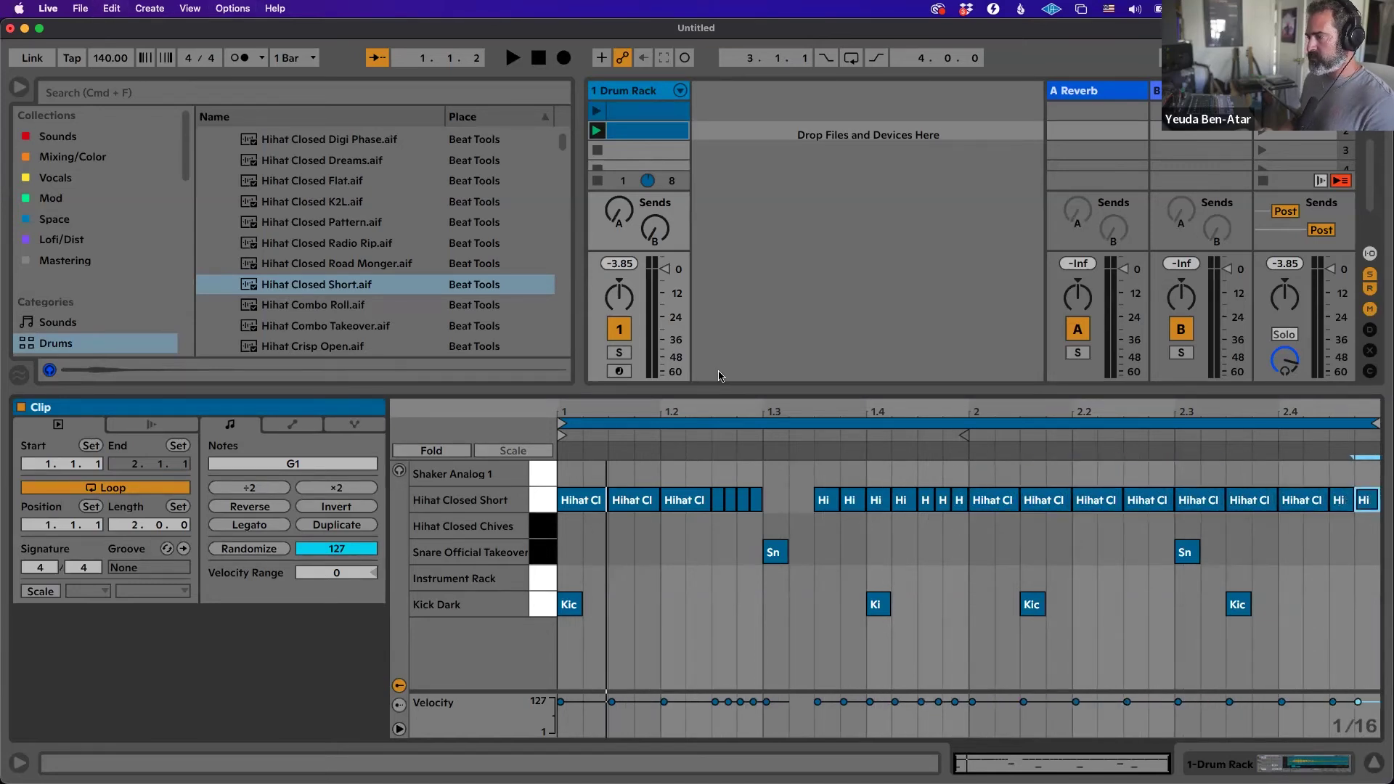
{"action": "key", "text": "space"}
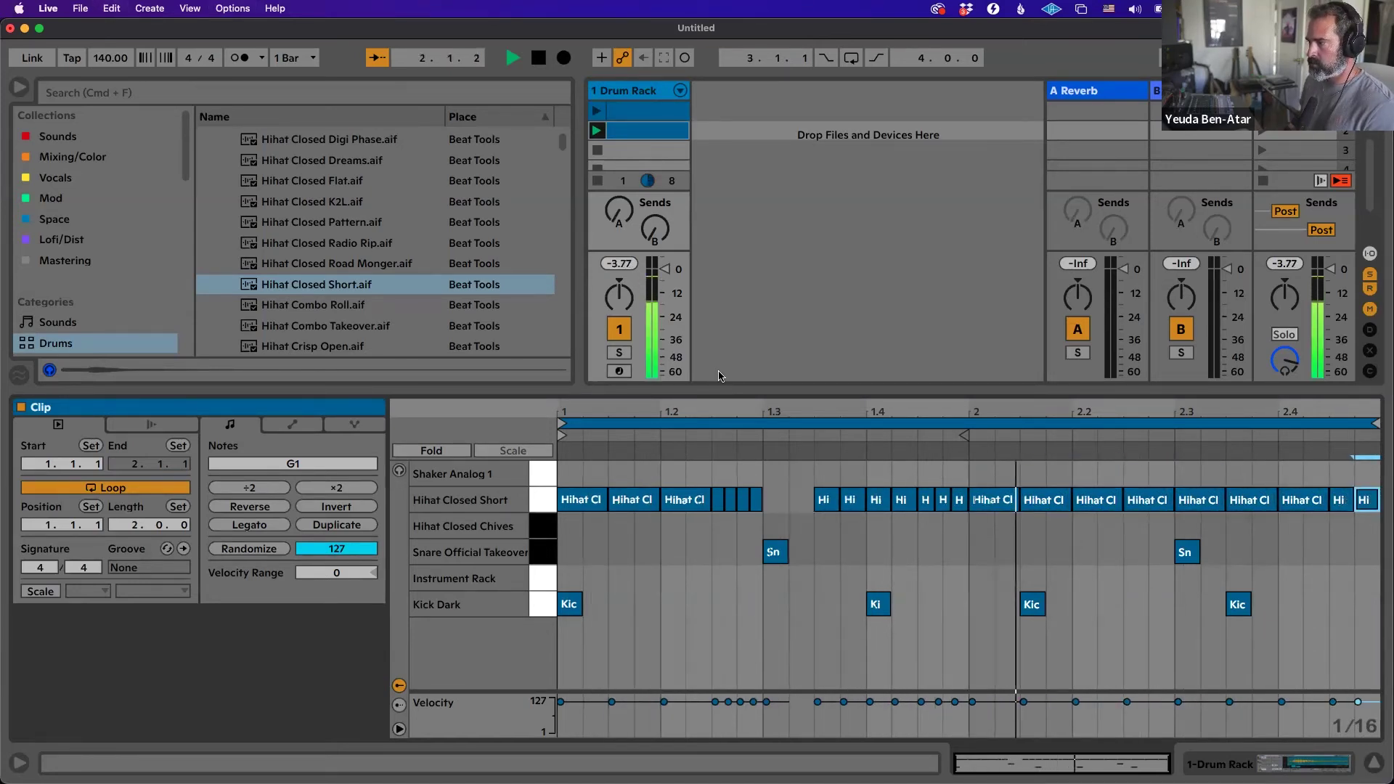
{"action": "key", "text": "space"}
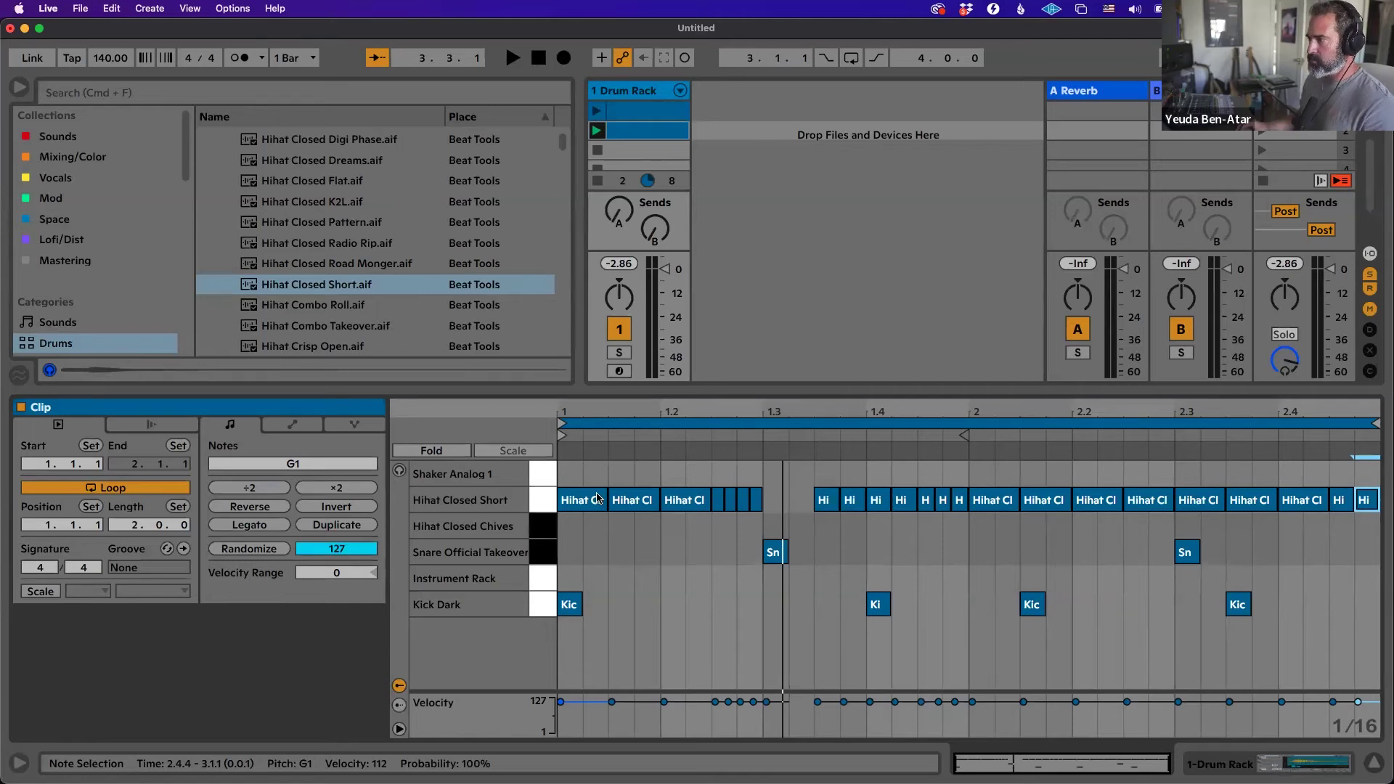
Delete all notes from the clip.
{"action": "left_click", "coordinate": [652, 537]}
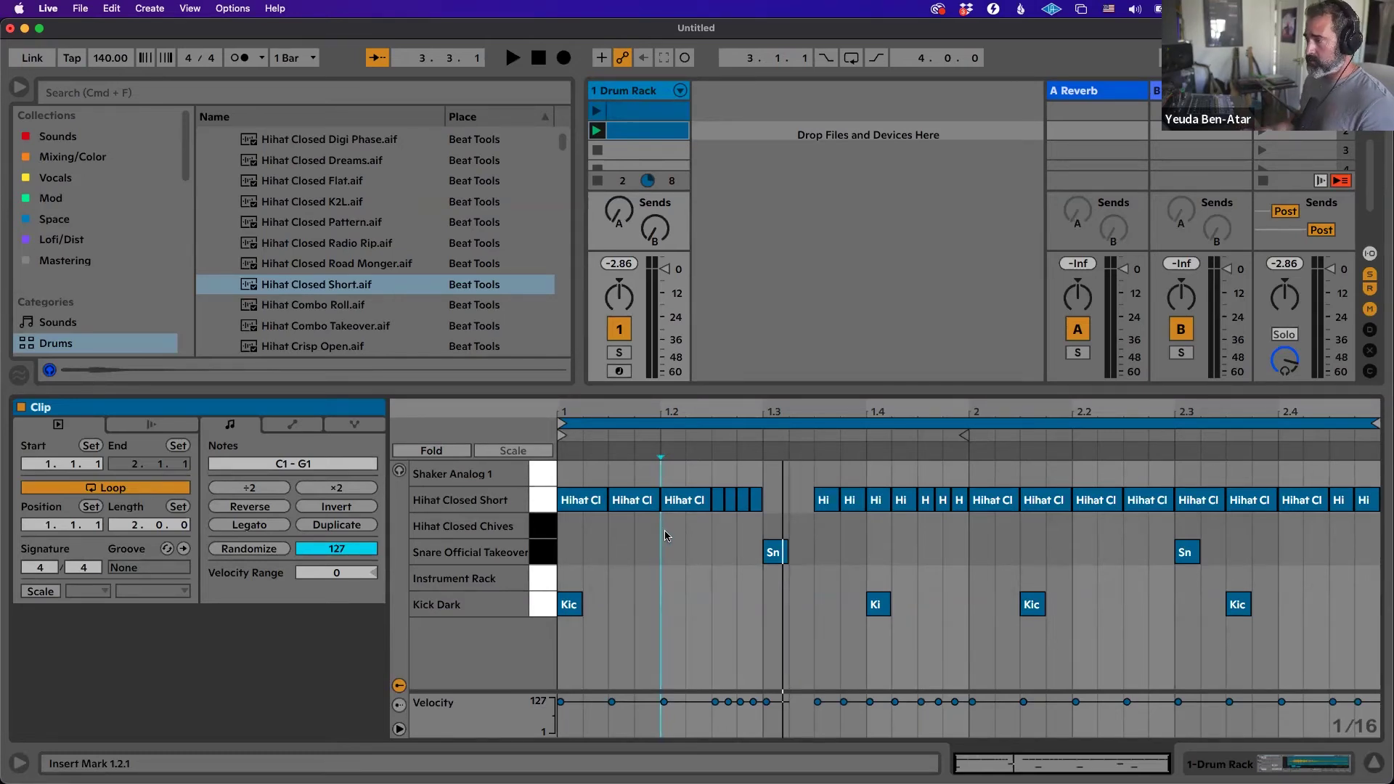
{"action": "key", "text": "super+a"}
{"action": "key", "text": "Delete"}
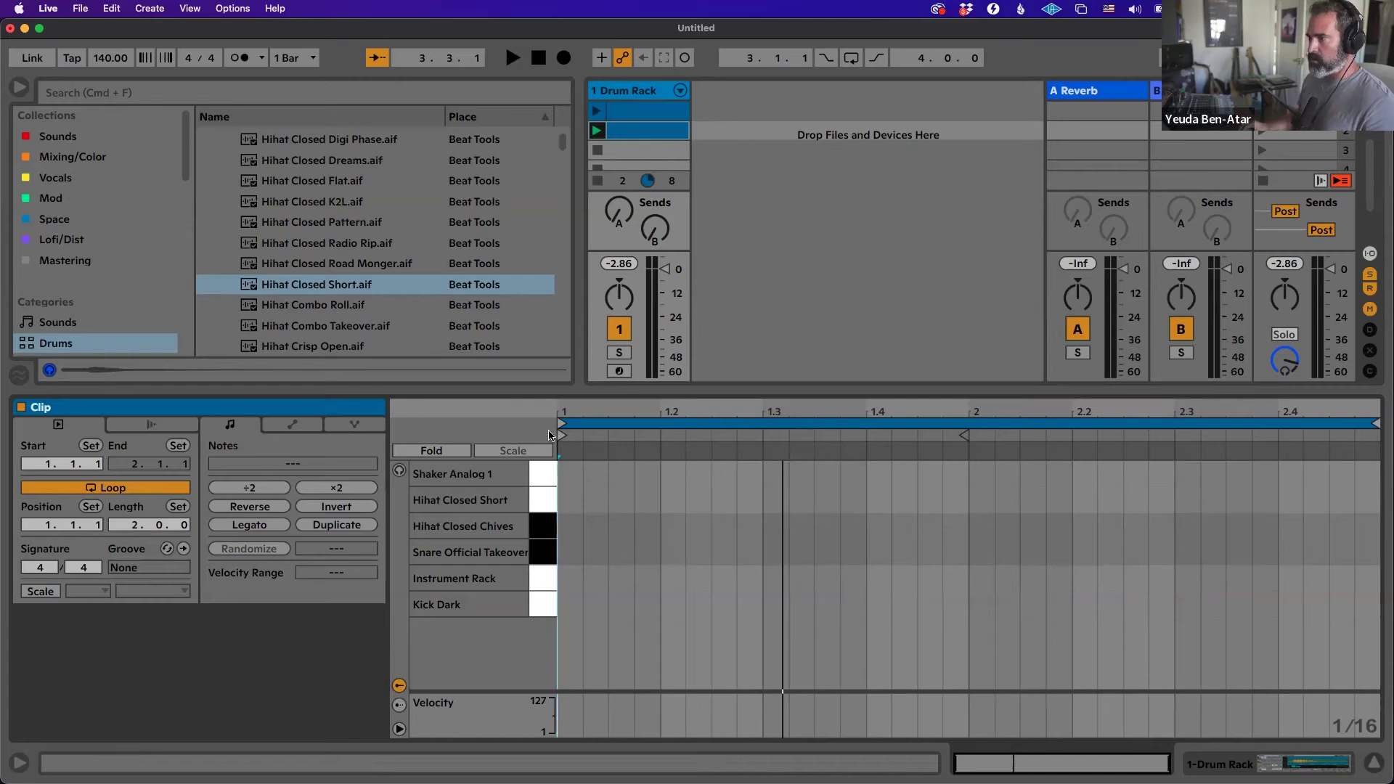
Set the note editor's grid to 1/4 for the first bar.
{"action": "key", "text": "plus"}
{"action": "left_click", "coordinate": [627, 560]}
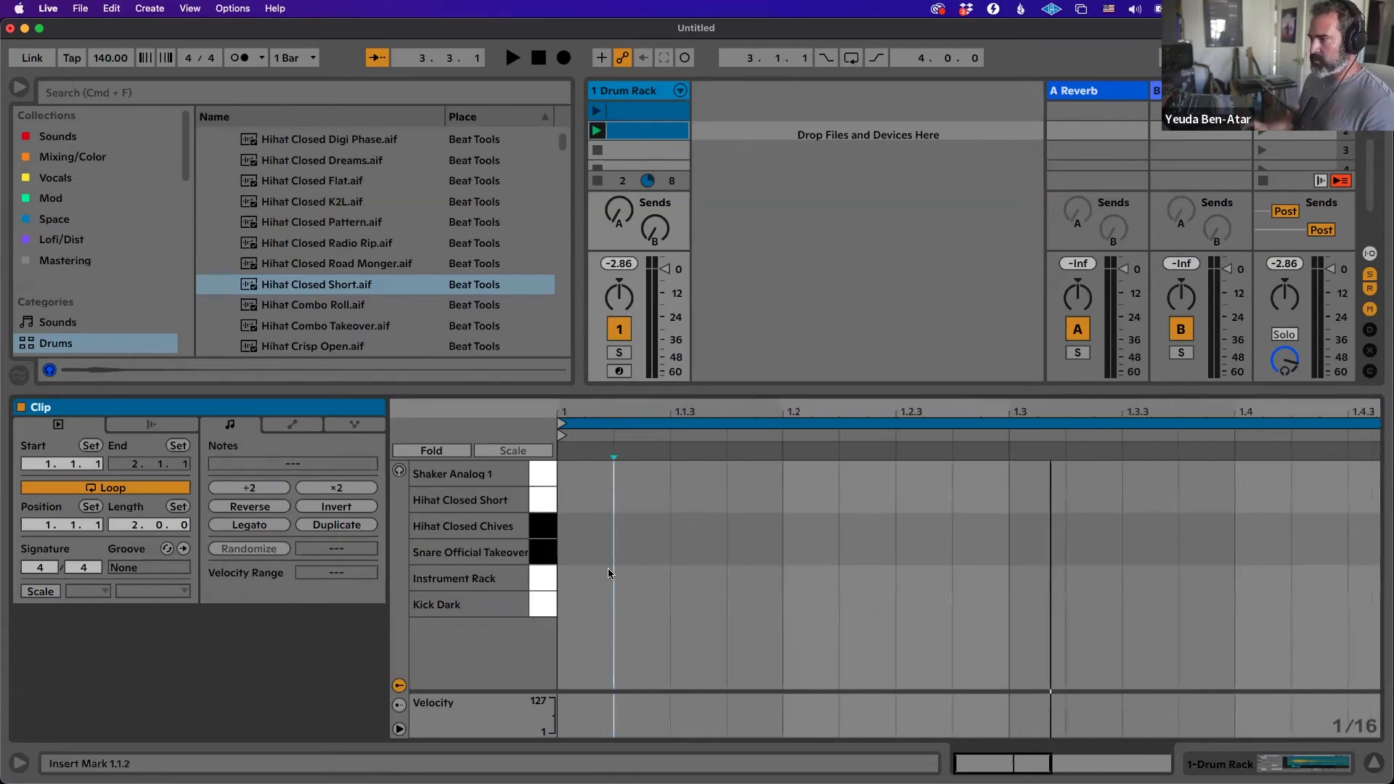
{"action": "key", "text": "super+1"}
{"action": "key", "text": "super+2"}
{"action": "key", "text": "super+2"}
{"action": "key", "text": "super+2"}
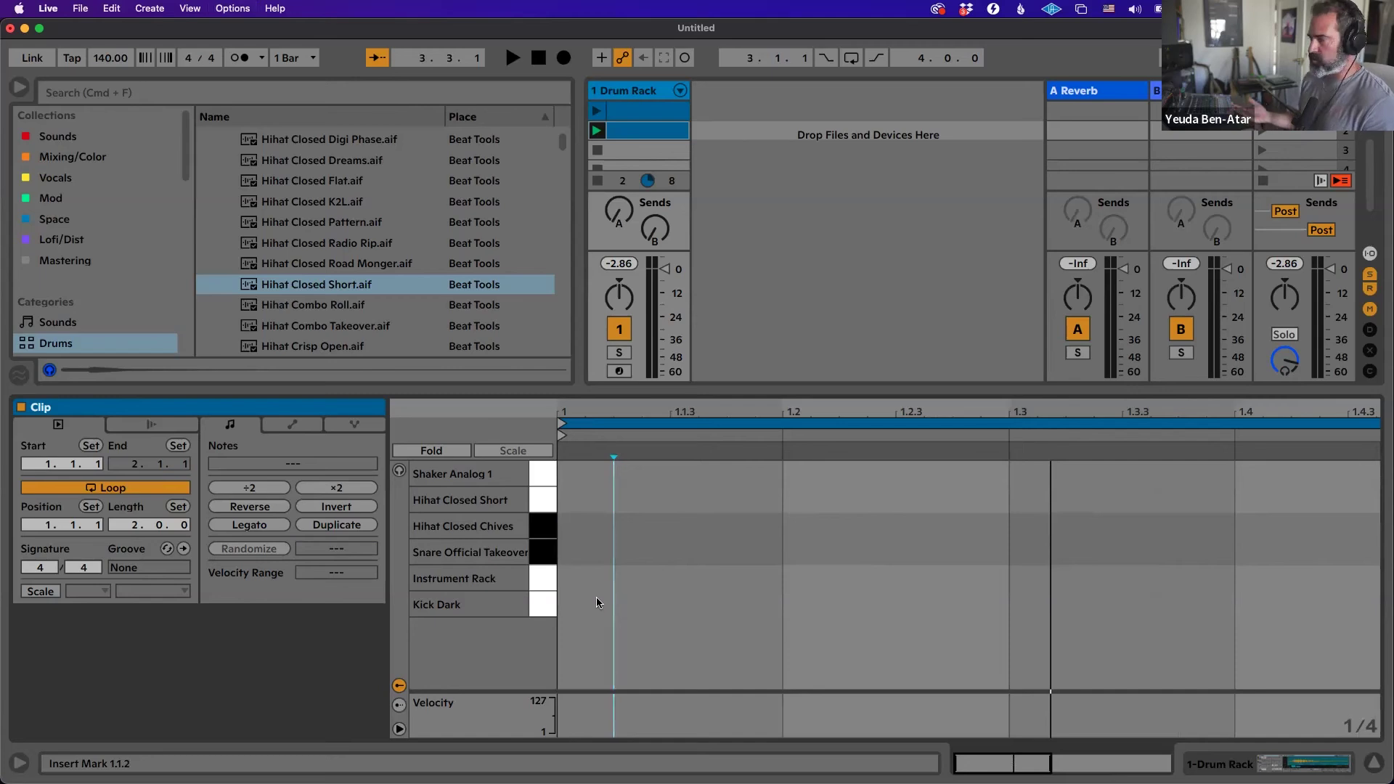
Try the note grid at 1/16, 1/8 triplet and 1/16 triplet, and return it to non-triplet 1/8.
{"action": "key", "text": "super+1"}
{"action": "key", "text": "super+1"}
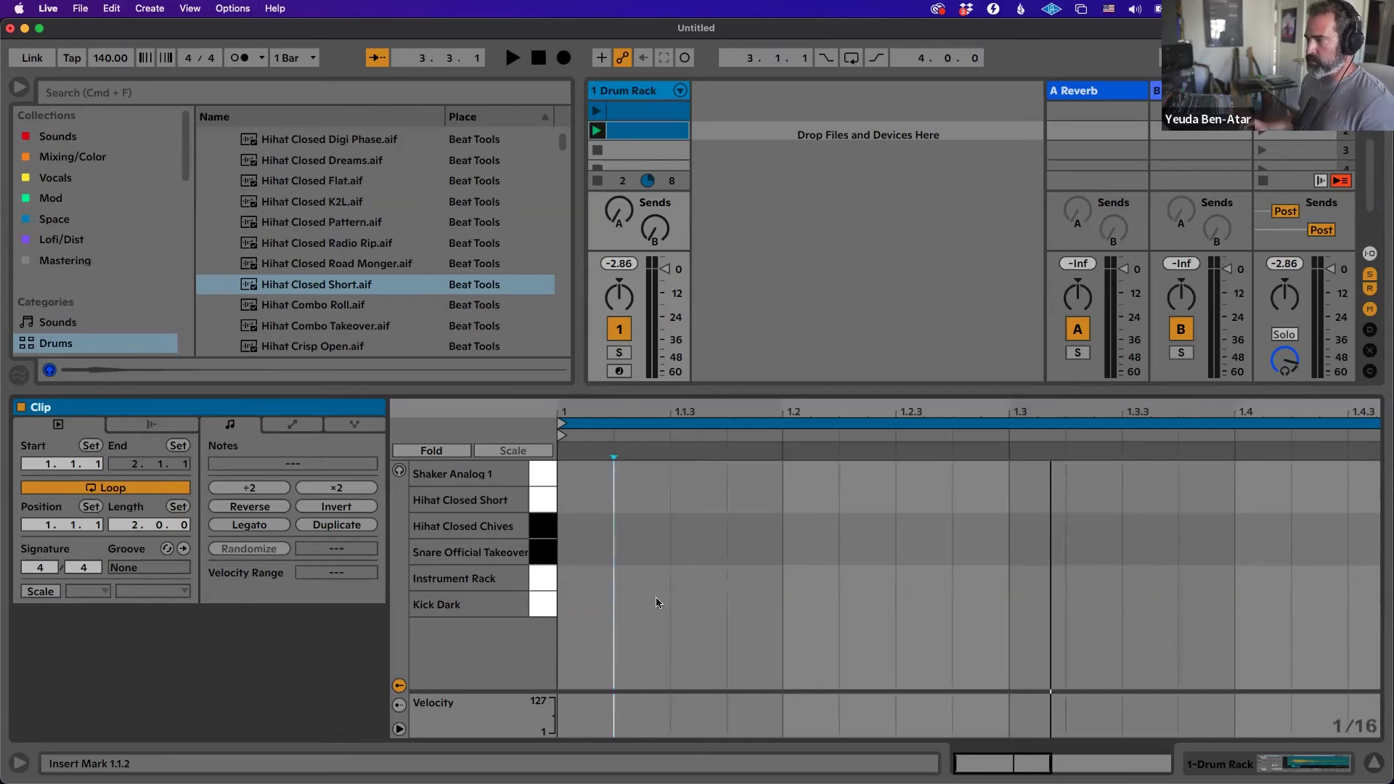
{"action": "key", "text": "super+1"}
{"action": "key", "text": "super+2"}
{"action": "key", "text": "super+2"}
{"action": "key", "text": "super+2"}
{"action": "key", "text": "super+1"}
{"action": "key", "text": "super+3"}
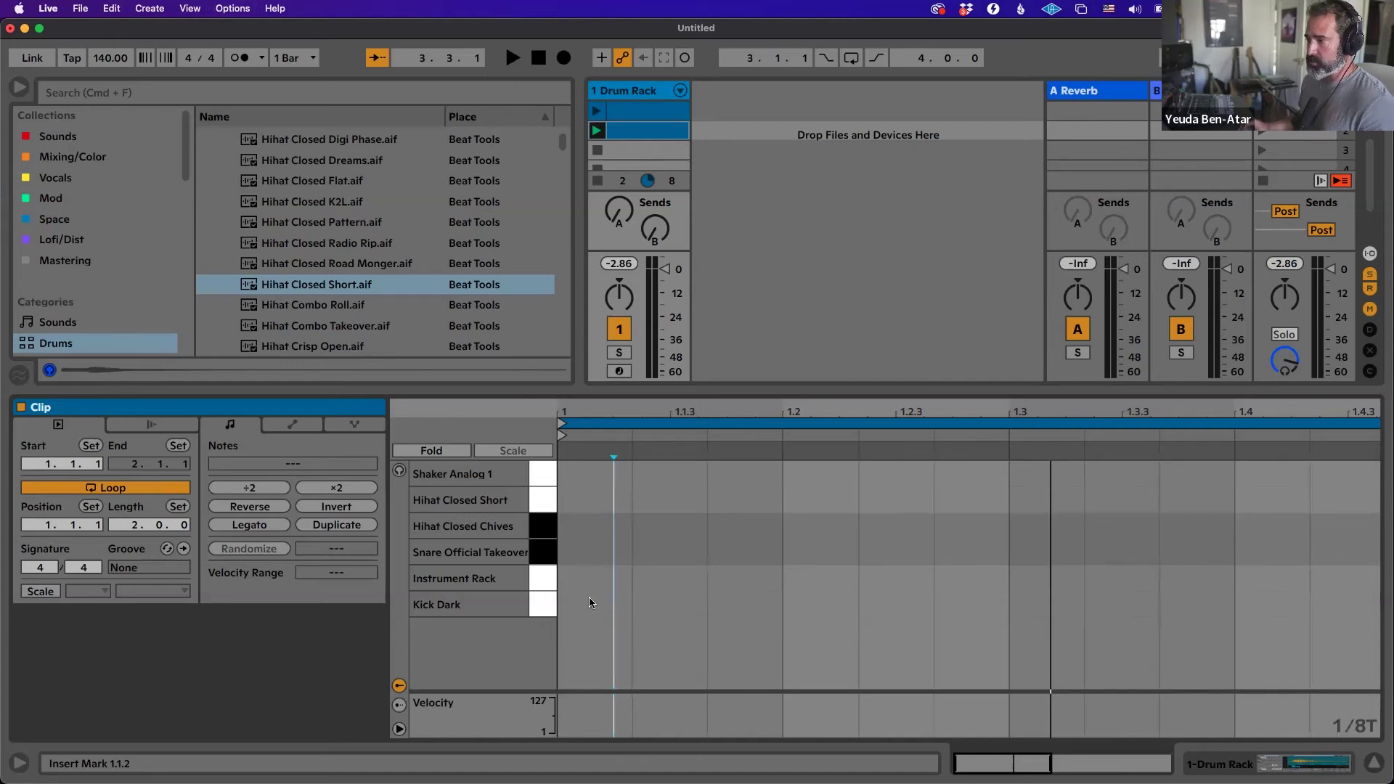
{"action": "key", "text": "super+1"}
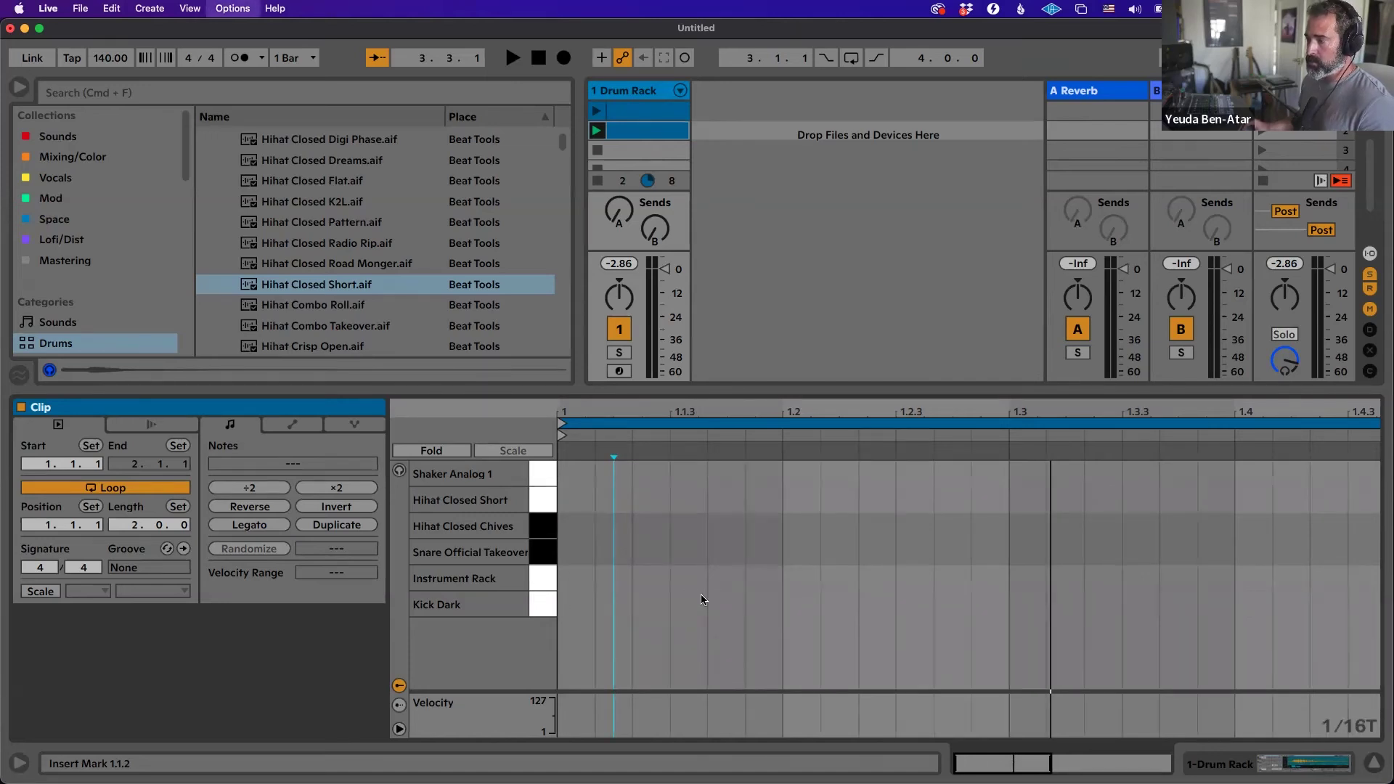
{"action": "key", "text": "super+3"}
{"action": "key", "text": "super+2"}
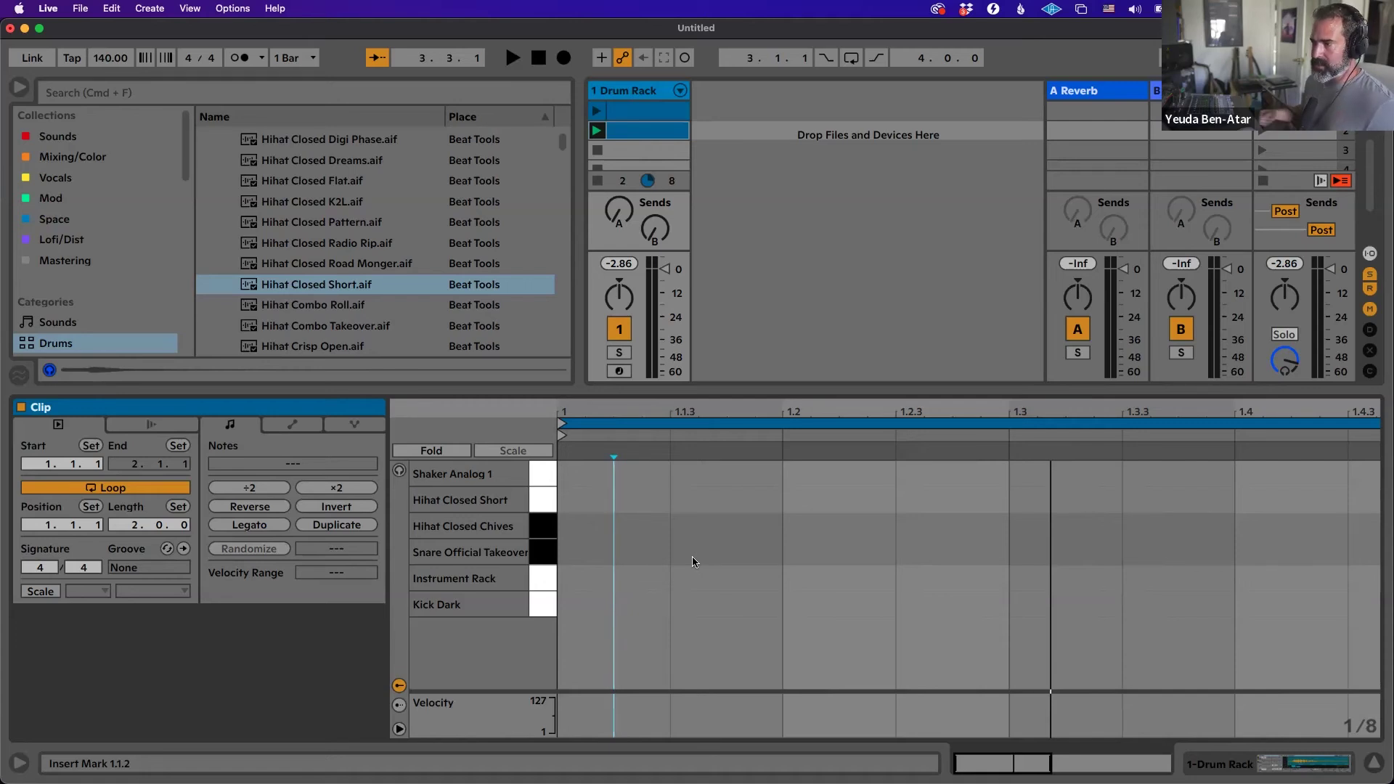
Set the tempo to 90 BPM and move the clip's end marker to 3.1.1.
{"action": "left_click_drag", "start_coordinate": [110, 58], "coordinate": [111, 91]}
{"action": "mouse_move", "coordinate": [573, 392]}
{"action": "left_mouse_down"}
{"action": "mouse_move", "coordinate": [573, 366]}
{"action": "mouse_move", "coordinate": [572, 391]}
{"action": "left_mouse_up"}
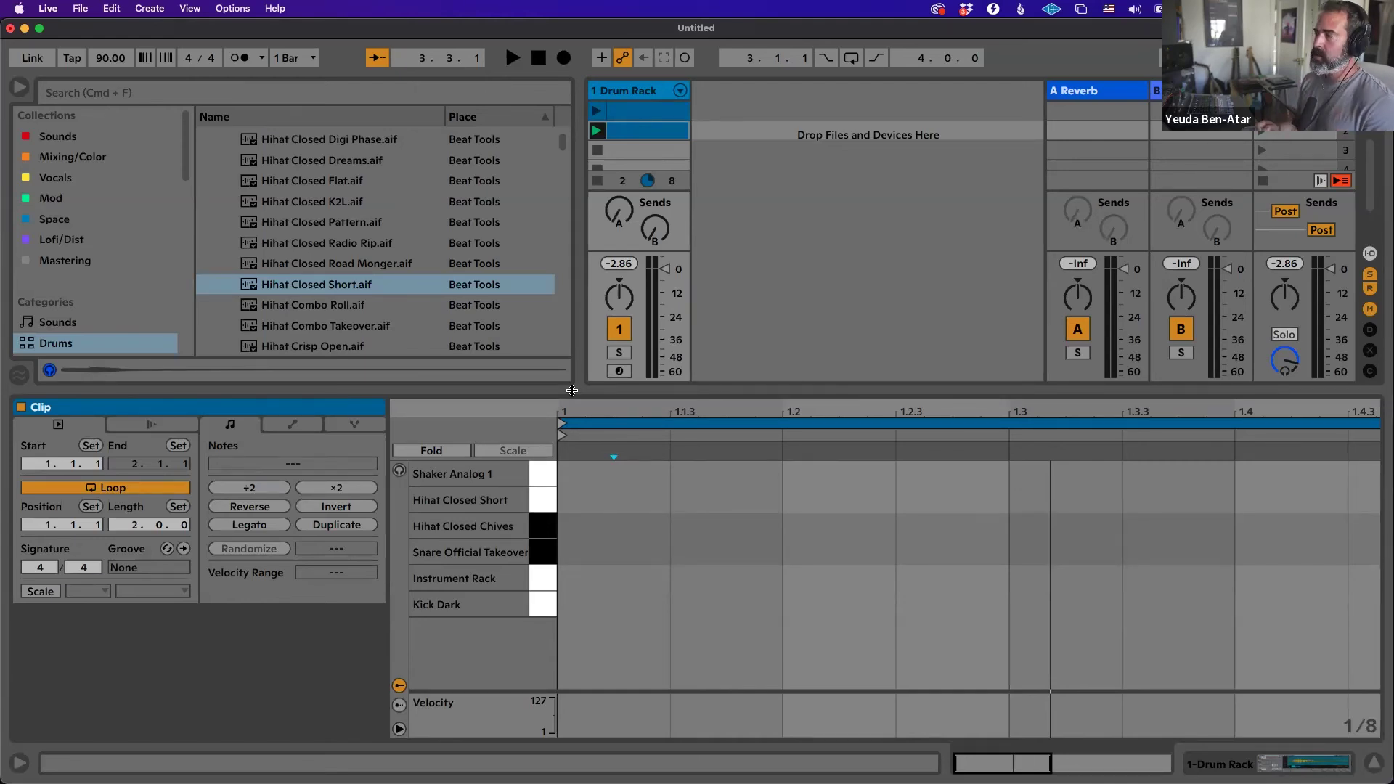
{"action": "left_click_drag", "start_coordinate": [651, 404], "coordinate": [602, 400]}
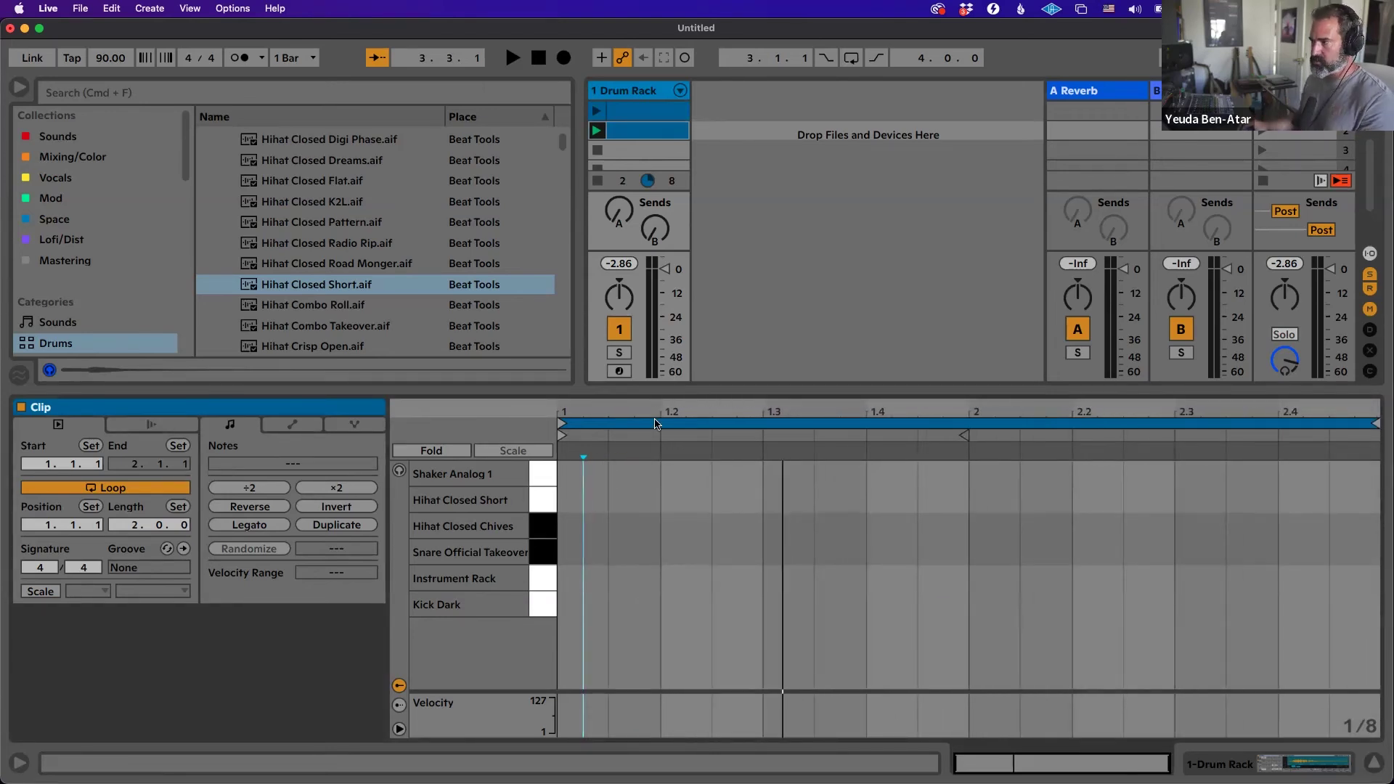
{"action": "left_click_drag", "start_coordinate": [964, 435], "coordinate": [1374, 435]}
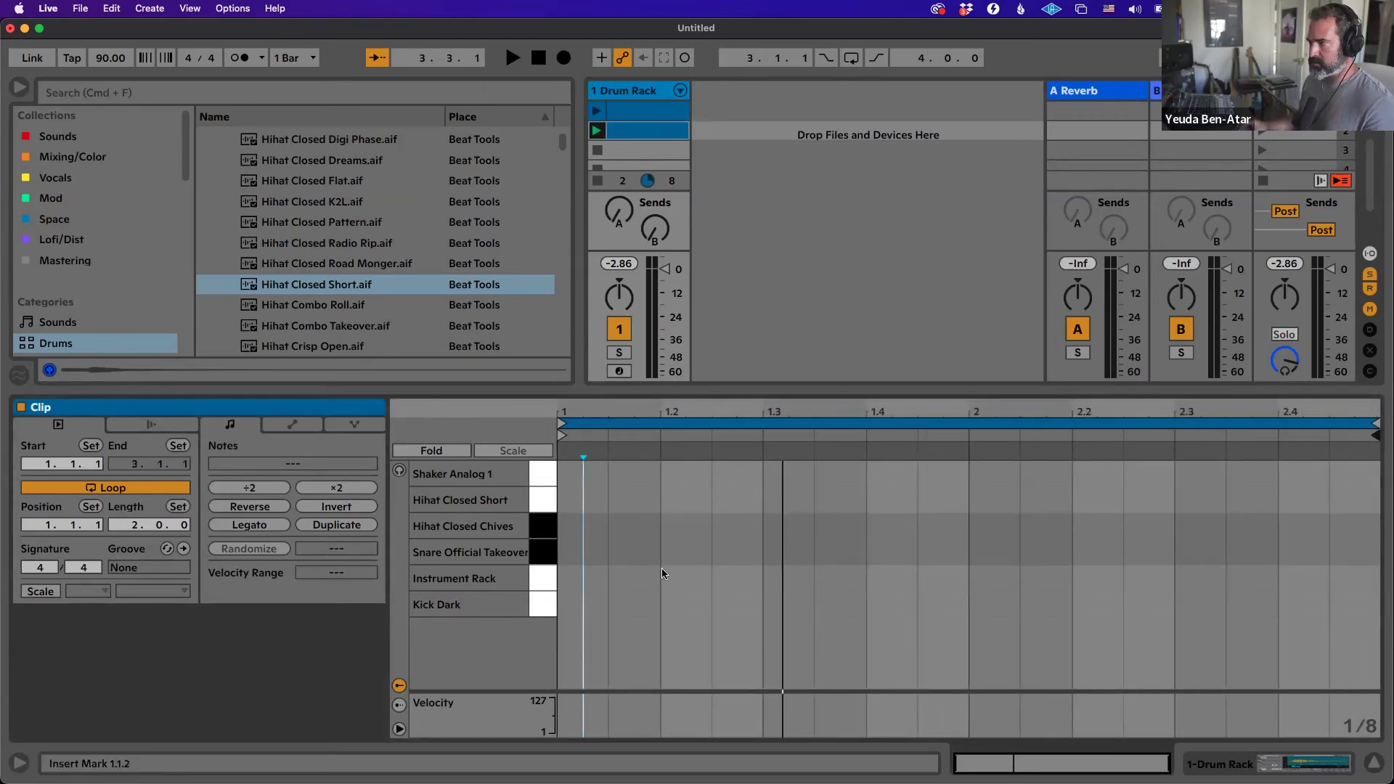
Program 1/8-note Kick Dark hits on 1.1 and 1.3.3 and Instrument Rack hits on 1.2 and 1.4, and play them as a one-bar loop.
{"action": "left_click", "coordinate": [625, 579]}
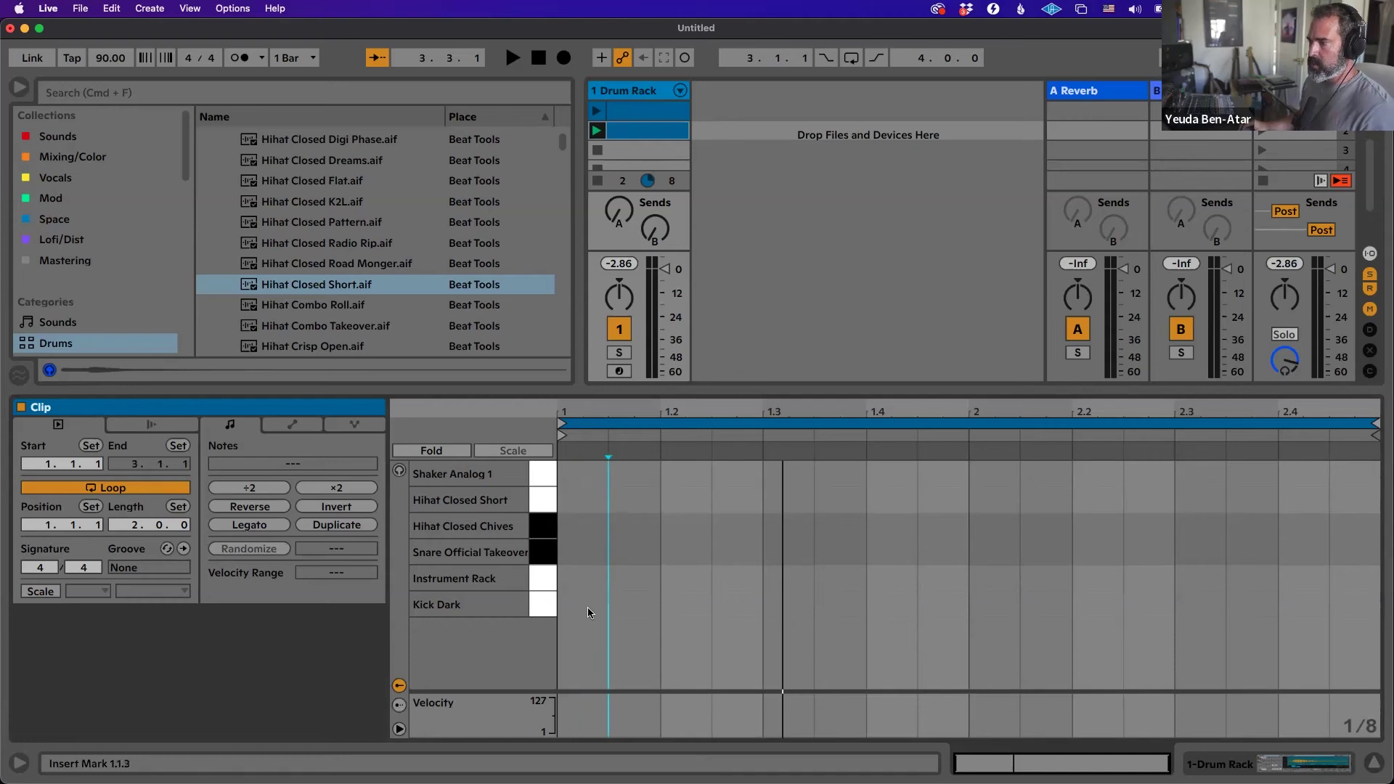
{"action": "double_click", "coordinate": [588, 606]}
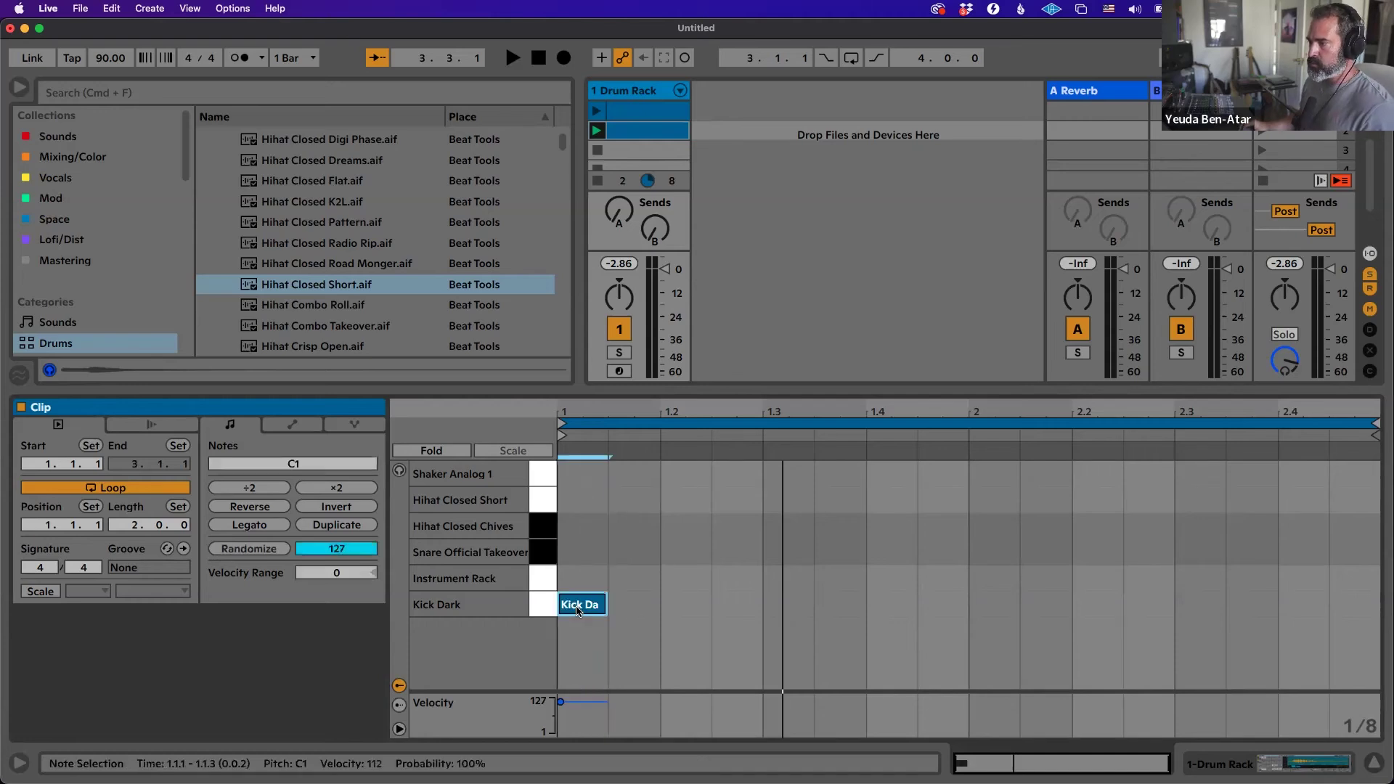
{"action": "double_click", "coordinate": [679, 577]}
{"action": "double_click", "coordinate": [838, 606]}
{"action": "double_click", "coordinate": [890, 578]}
{"action": "left_click_drag", "start_coordinate": [1376, 423], "coordinate": [1237, 417]}
{"action": "key", "text": "space"}
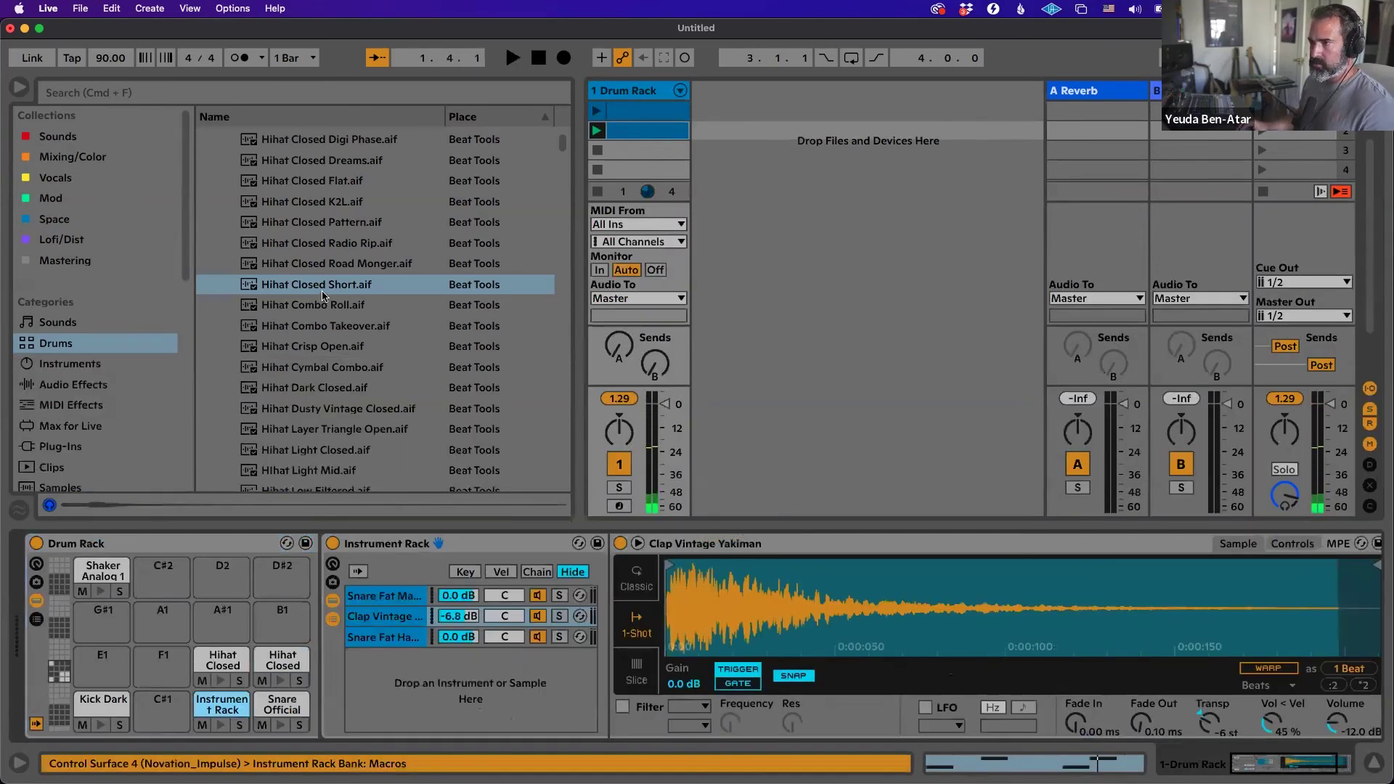
Collapse the Hihat samples and look through the other drum hit categories for a new sound.
{"action": "scroll", "coordinate": [322, 295], "scroll_direction": "up", "scroll_amount": 10}
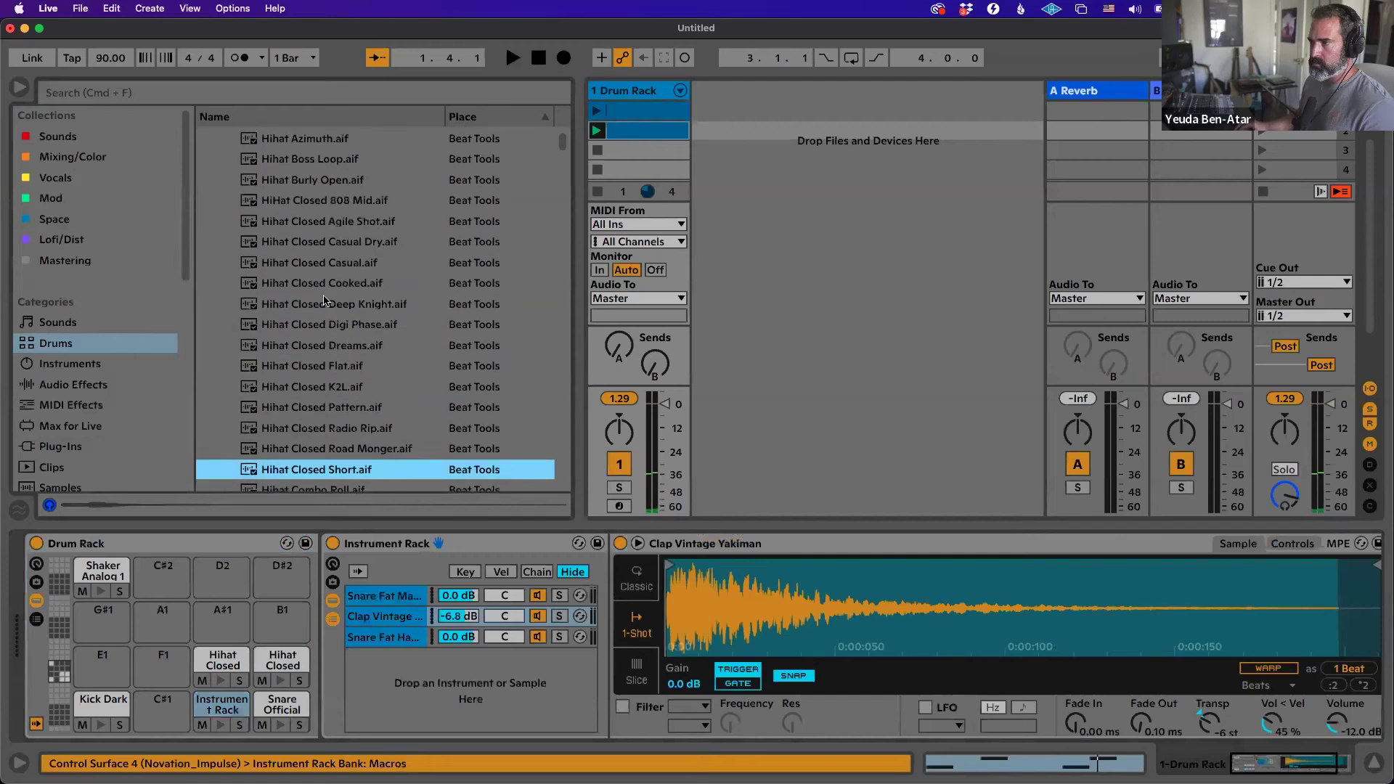
{"action": "left_click", "coordinate": [221, 282]}
{"action": "left_click", "coordinate": [218, 281]}
{"action": "scroll", "coordinate": [221, 286], "scroll_direction": "down", "scroll_amount": 3}
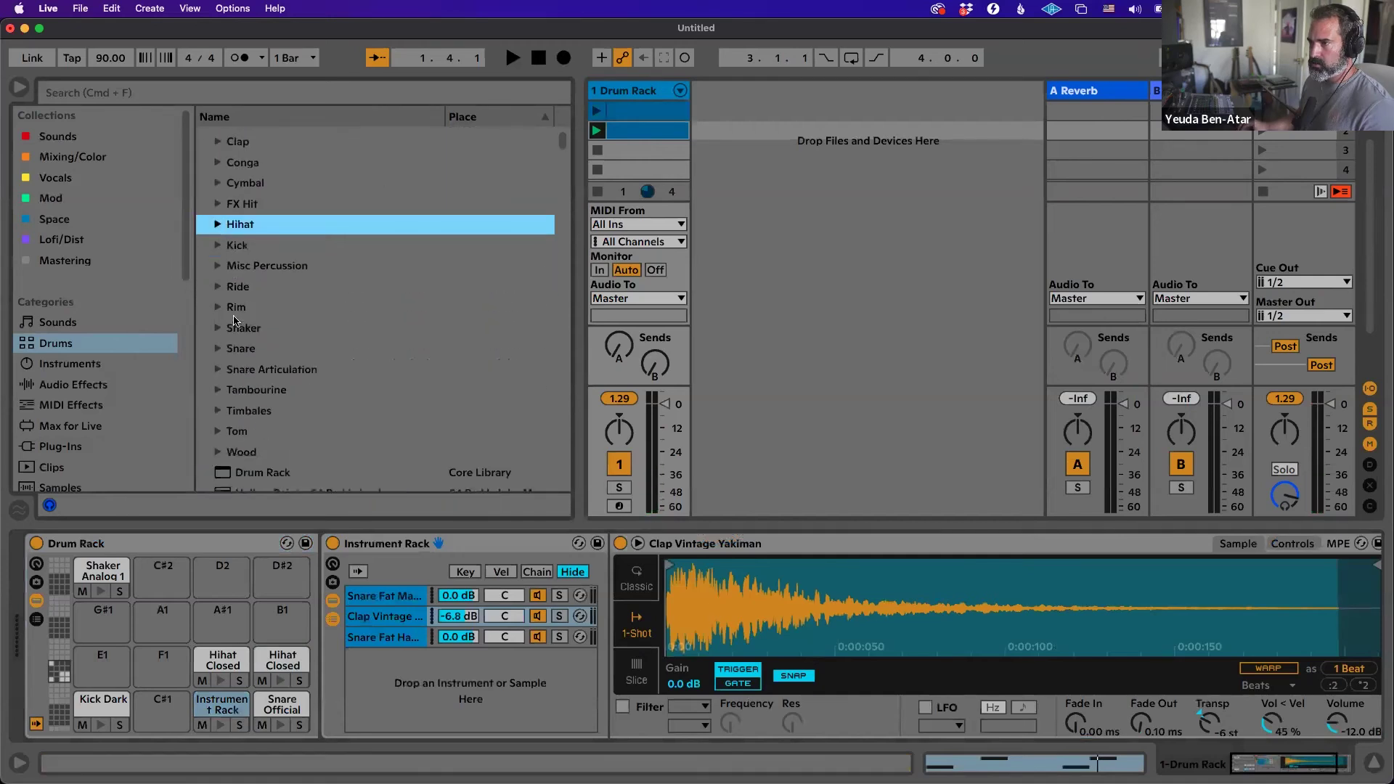
{"action": "left_click", "coordinate": [218, 289]}
{"action": "scroll", "coordinate": [254, 297], "scroll_direction": "down", "scroll_amount": 5}
{"action": "left_click", "coordinate": [320, 313]}
{"action": "scroll", "coordinate": [319, 313], "scroll_direction": "down", "scroll_amount": 8}
{"action": "left_click", "coordinate": [319, 314]}
{"action": "scroll", "coordinate": [73, 384], "scroll_direction": "down", "scroll_amount": 5}
Browse the packs folder into EDM and expand Synthpop/Hyperpop/Glitch to look through its sample packs.
{"action": "left_click", "coordinate": [62, 410]}
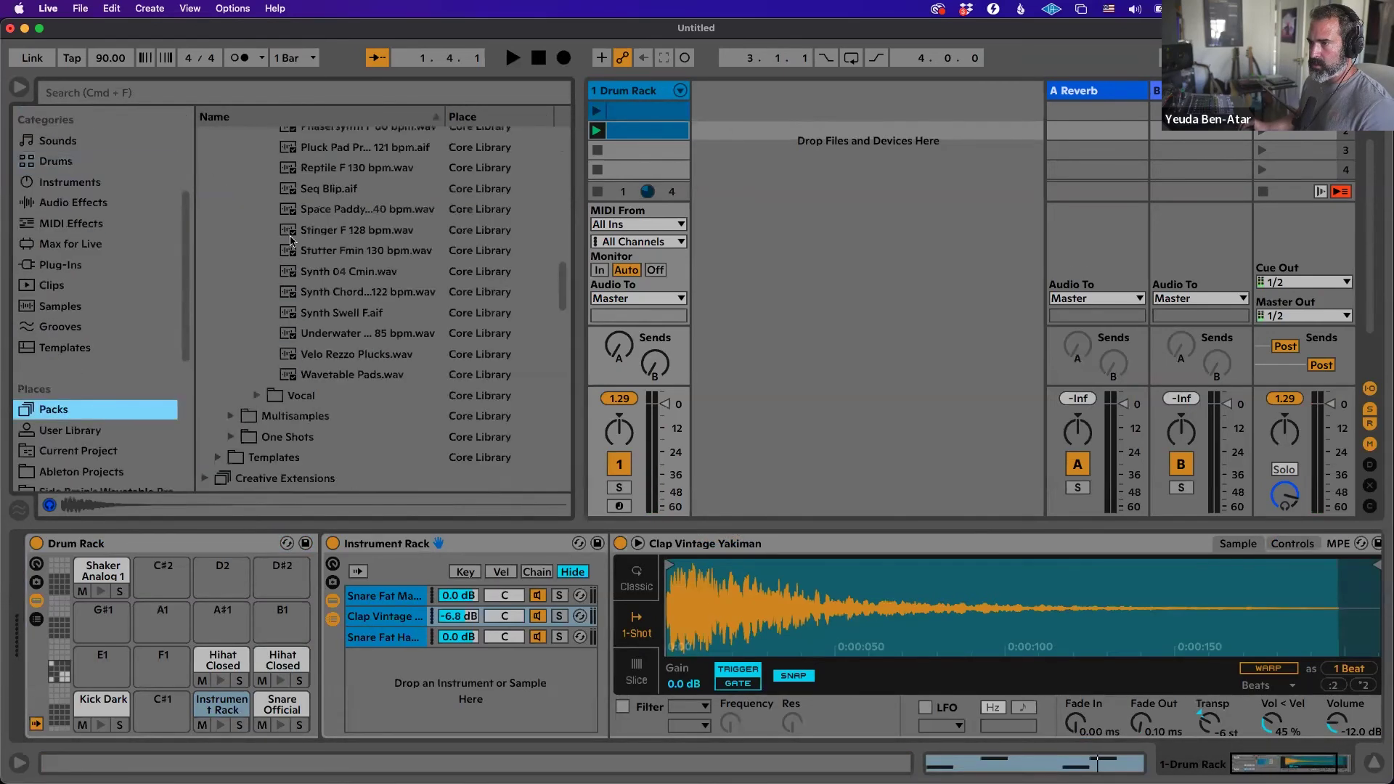
{"action": "scroll", "coordinate": [100, 428], "scroll_direction": "down", "scroll_amount": 5}
{"action": "left_click", "coordinate": [100, 444]}
{"action": "double_click", "coordinate": [276, 157]}
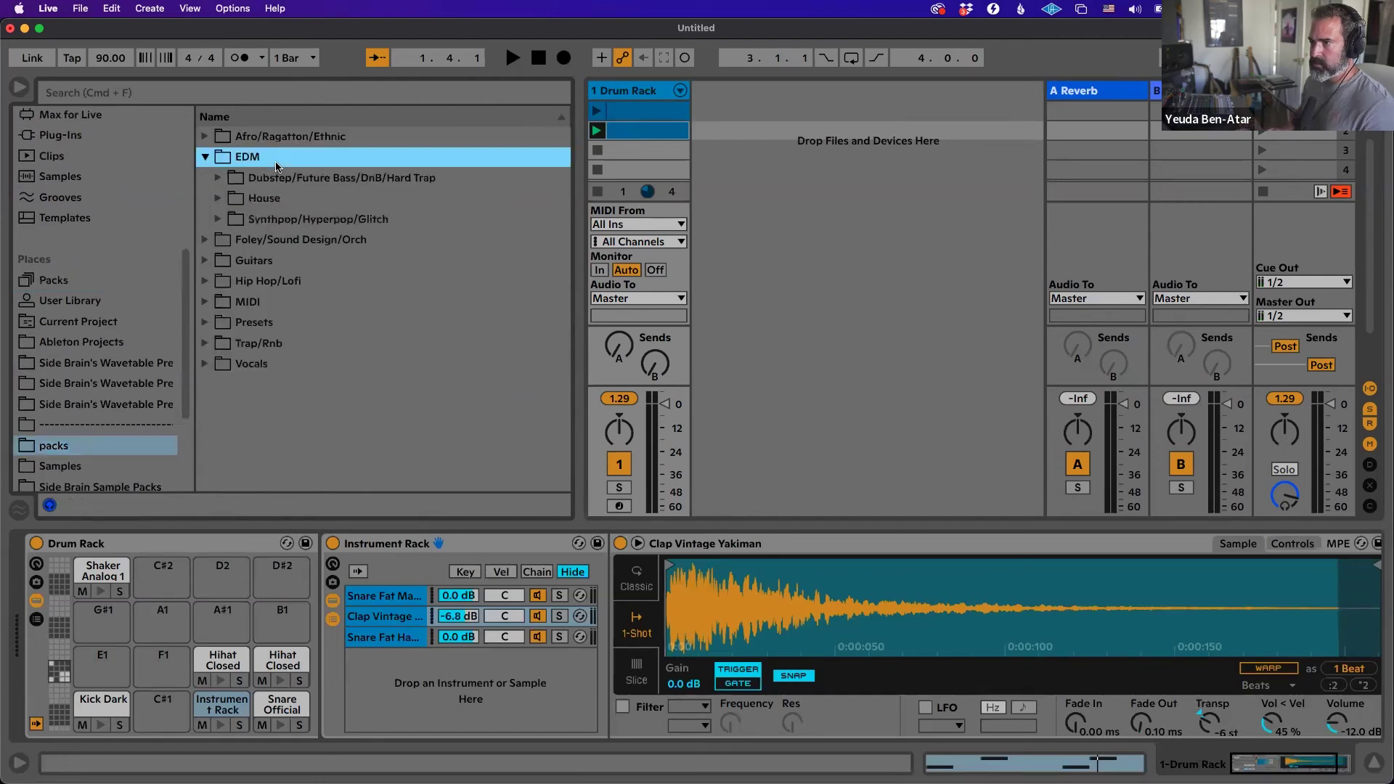
{"action": "key", "text": "Down"}
{"action": "key", "text": "Down"}
{"action": "key", "text": "Down"}
{"action": "key", "text": "Right"}
{"action": "key", "text": "Down"}
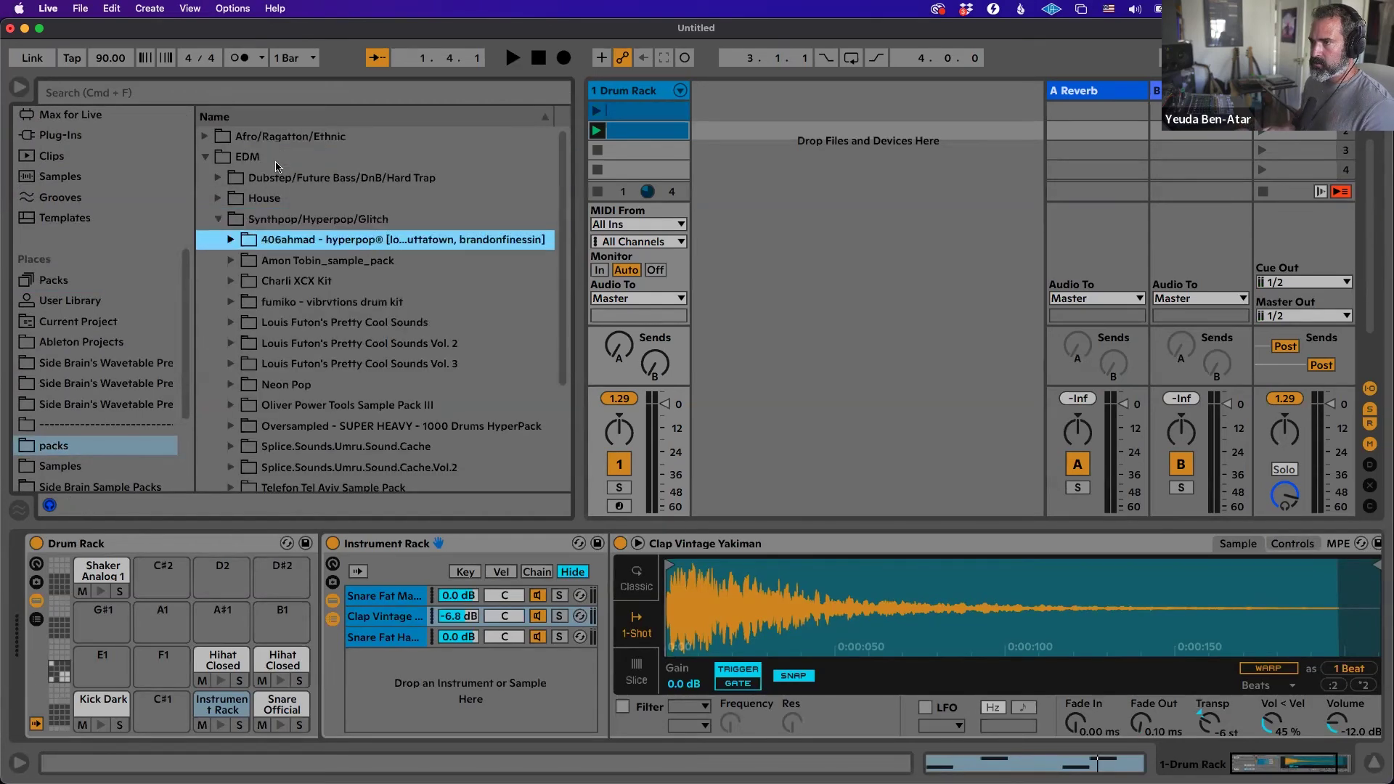
{"action": "scroll", "coordinate": [294, 247], "scroll_direction": "down", "scroll_amount": 4}
{"action": "left_click", "coordinate": [359, 294]}
{"action": "key", "text": "Up"}
{"action": "key", "text": "Up"}
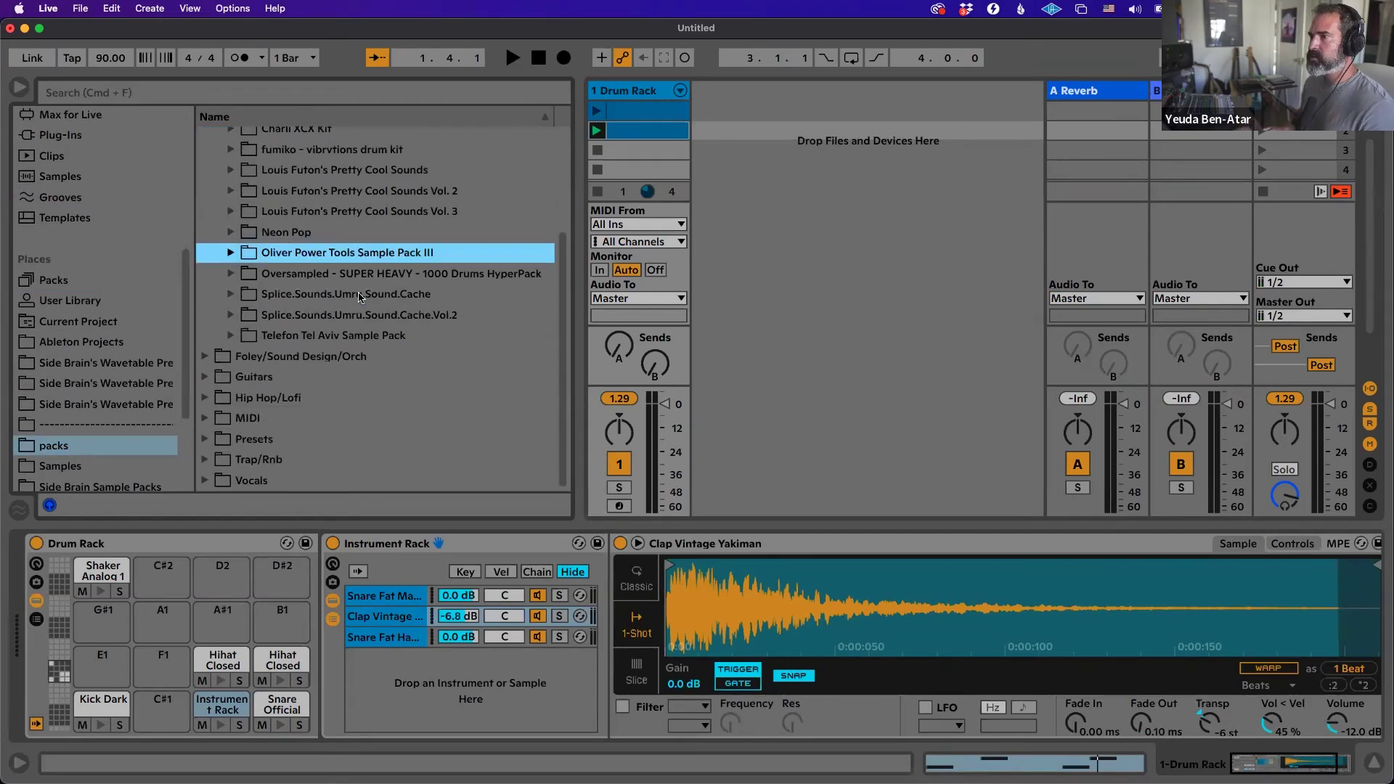
Expand the Oversampled - SUPER HEAVY - 1000 Drums HyperPack folder and go down through its sample folders.
{"action": "key", "text": "Down"}
{"action": "key", "text": "Right"}
{"action": "key", "text": "Down"}
{"action": "key", "text": "Down"}
{"action": "key", "text": "Down"}
{"action": "key", "text": "Down"}
{"action": "key", "text": "Down"}
{"action": "key", "text": "Down"}
{"action": "key", "text": "Down"}
{"action": "key", "text": "Down"}
{"action": "key", "text": "Down"}
{"action": "key", "text": "Down"}
{"action": "key", "text": "Down"}
{"action": "key", "text": "Down"}
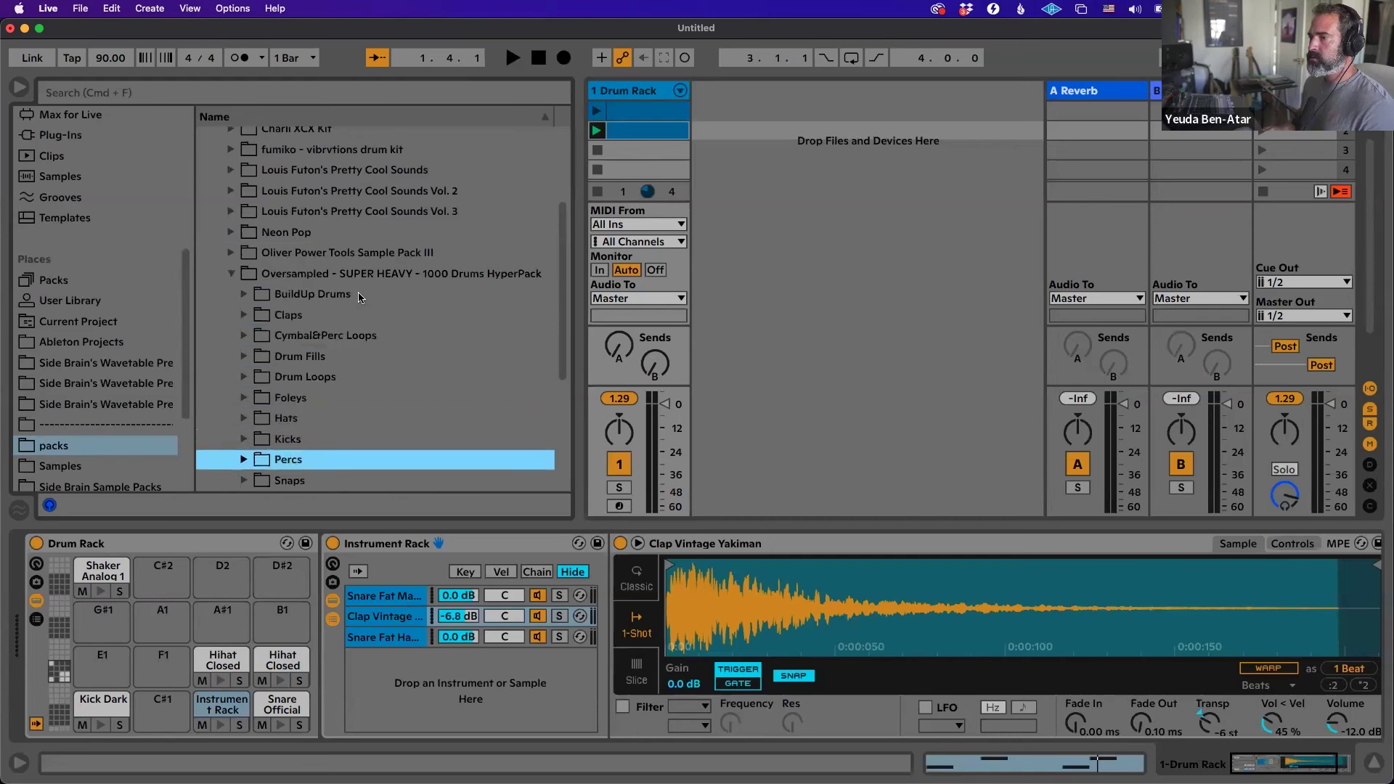
Audition samples in Snares > SNARES-TRAPPY and replace the Drum Rack's Instrument Rack pad with an Oversampled_snare_trap sample.
{"action": "key", "text": "Up"}
{"action": "key", "text": "Right"}
{"action": "key", "text": "Down"}
{"action": "key", "text": "Down"}
{"action": "key", "text": "Down"}
{"action": "key", "text": "Down"}
{"action": "key", "text": "Down"}
{"action": "key", "text": "Up"}
{"action": "key", "text": "Right"}
{"action": "key", "text": "Down"}
{"action": "key", "text": "Down"}
{"action": "key", "text": "Down"}
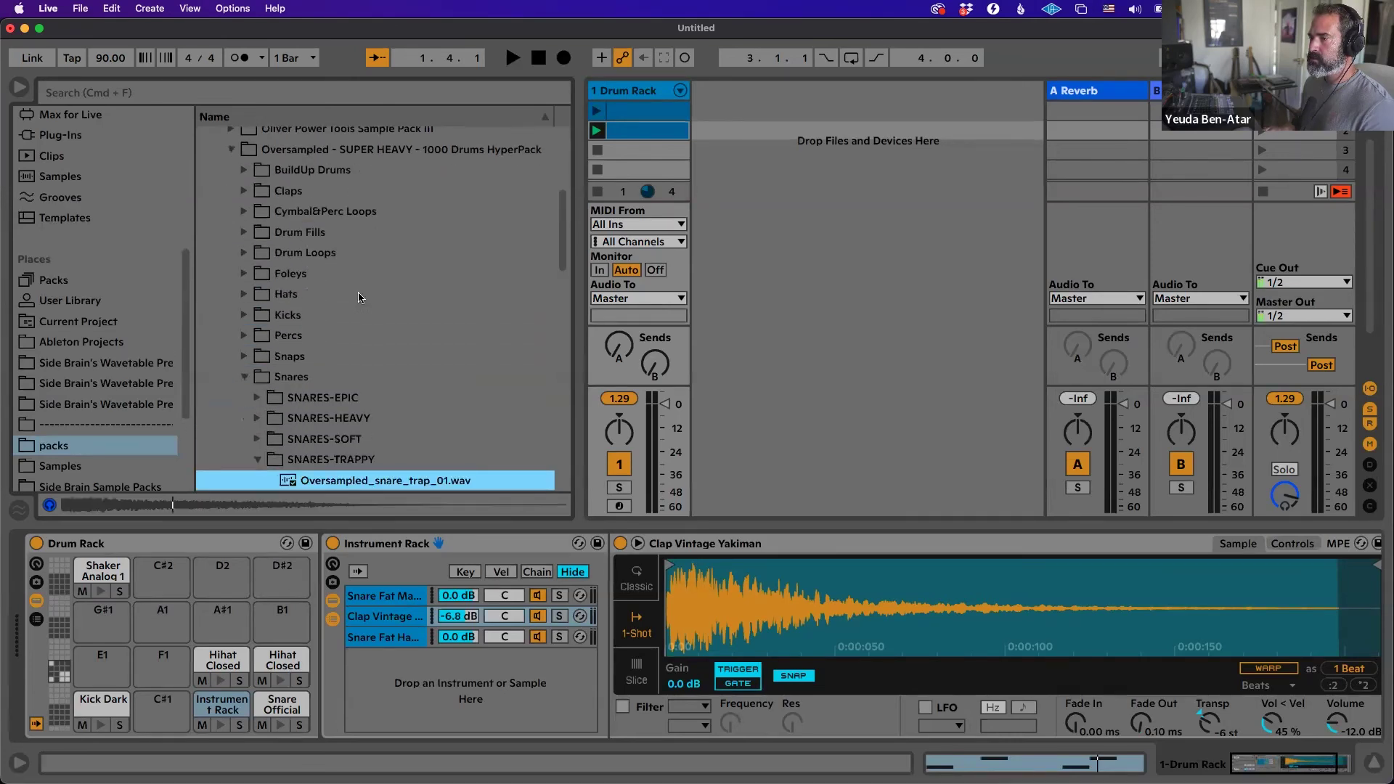
{"action": "left_click_drag", "start_coordinate": [362, 464], "coordinate": [225, 708]}
Lower the velocity of both Oversampled_snare_trap notes in the clip and play the loop.
{"action": "key", "text": "shift+Tab"}
{"action": "left_click", "coordinate": [716, 500]}
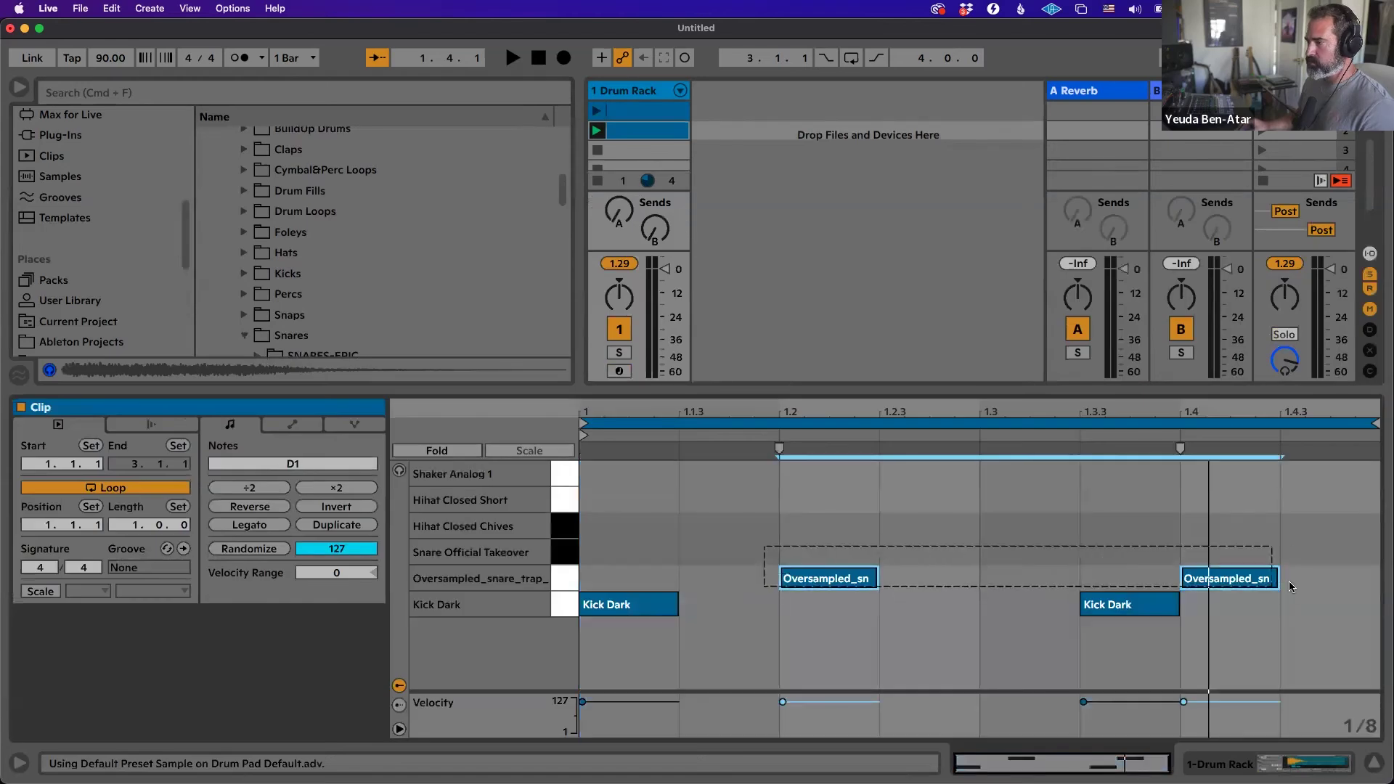
{"action": "key", "text": "space"}
{"action": "left_click", "coordinate": [974, 518]}
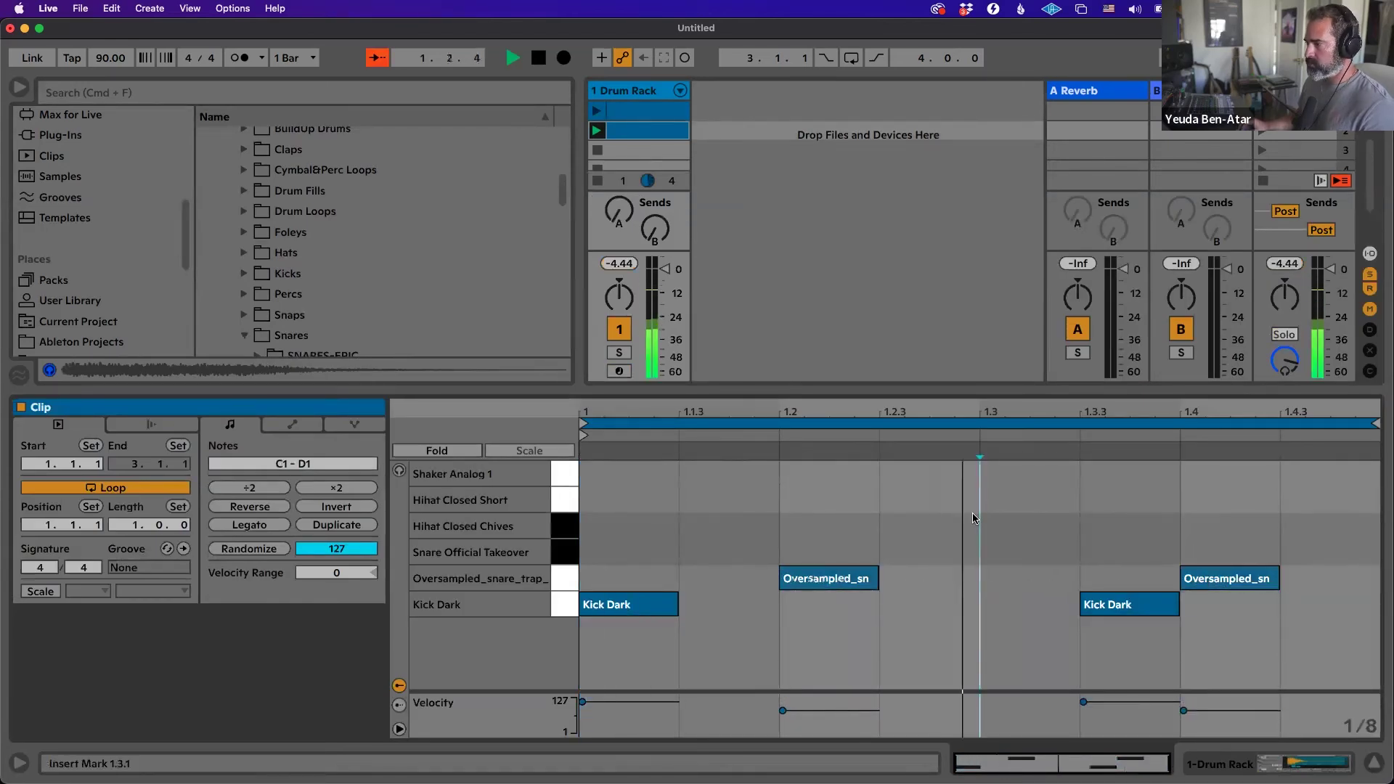
{"action": "left_click", "coordinate": [893, 525]}
{"action": "key", "text": "space"}
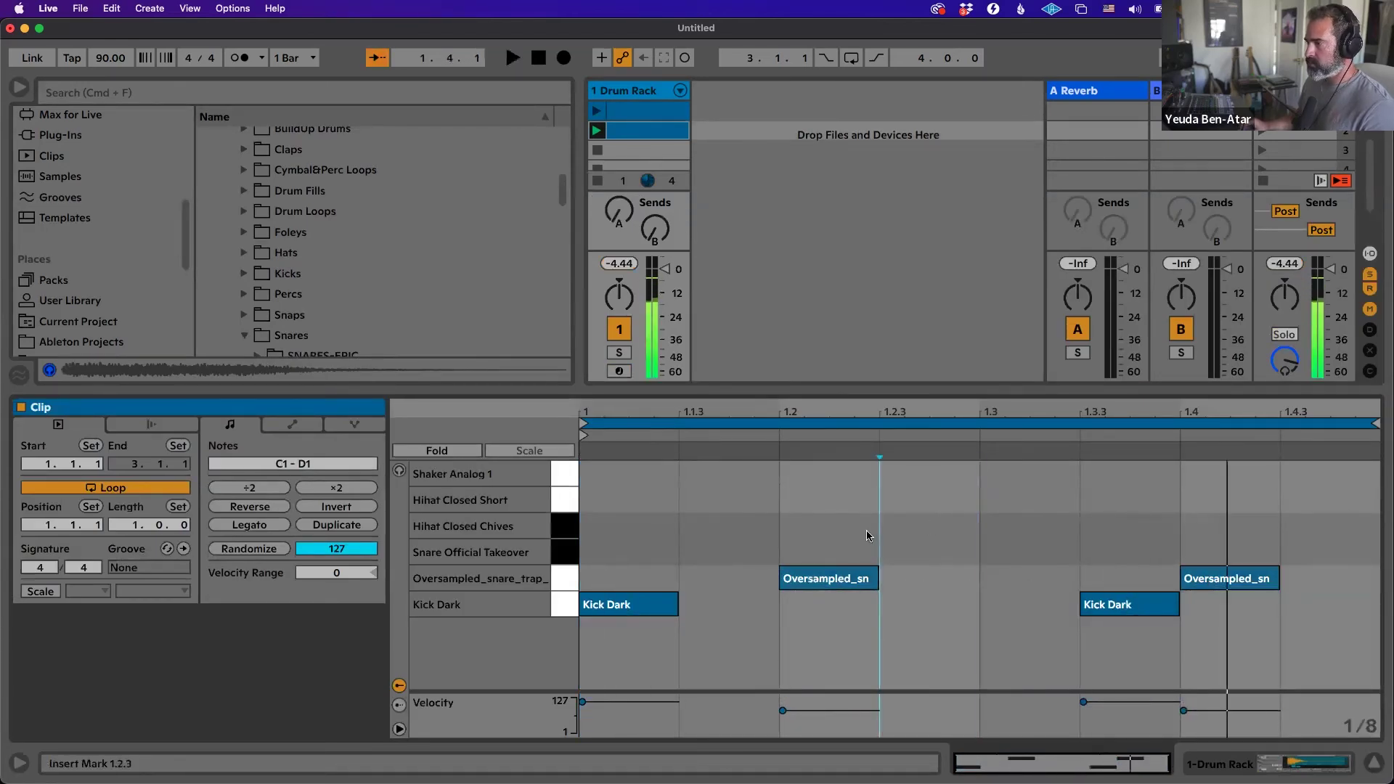
Place 1/8-note Shaker Analog 1 hits on all four beats of the bar and play the loop.
{"action": "double_click", "coordinate": [622, 476]}
{"action": "key", "text": "super+d"}
{"action": "key", "text": "Right"}
{"action": "key", "text": "super+d"}
{"action": "key", "text": "Right"}
{"action": "key", "text": "super+d"}
{"action": "key", "text": "space"}
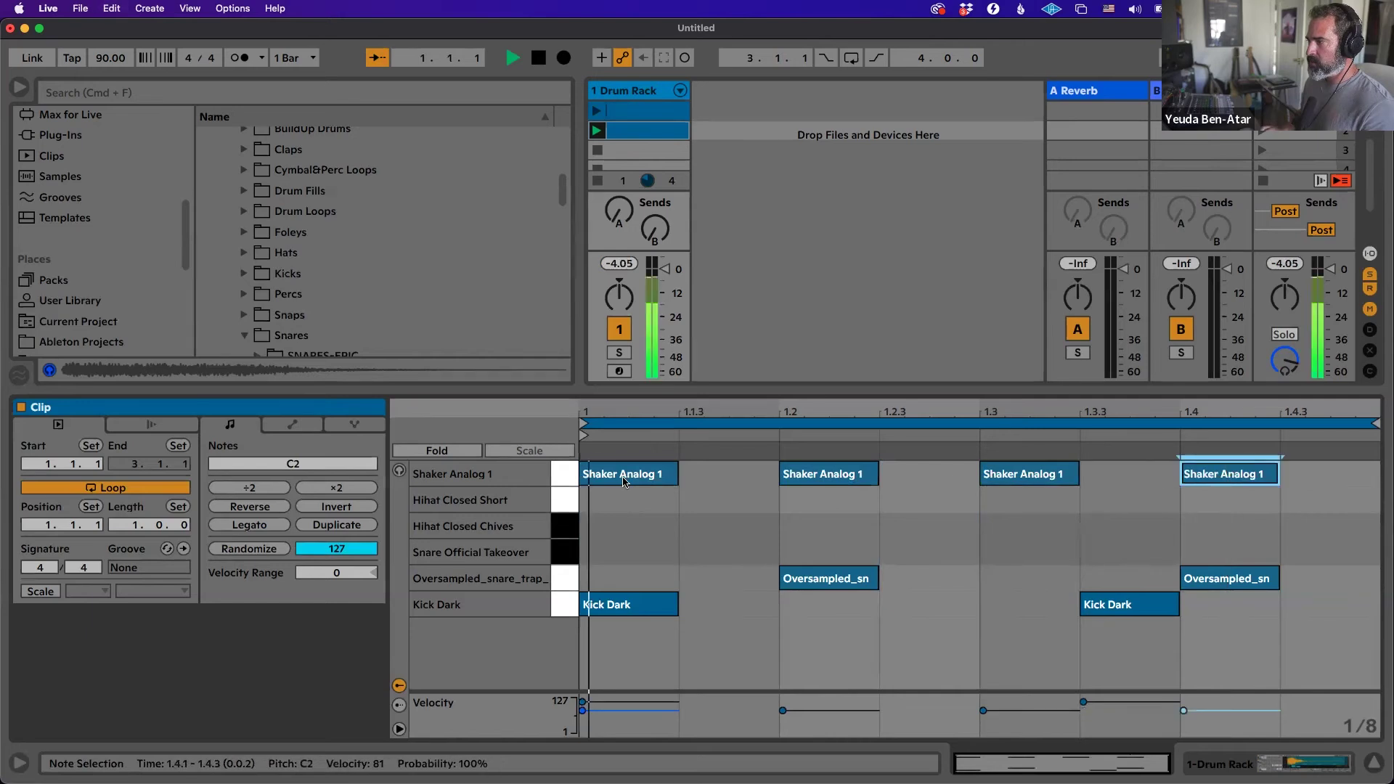
Lower the velocity of all four Shaker Analog 1 notes to 29 and listen to the loop.
{"action": "key", "text": "super+a"}
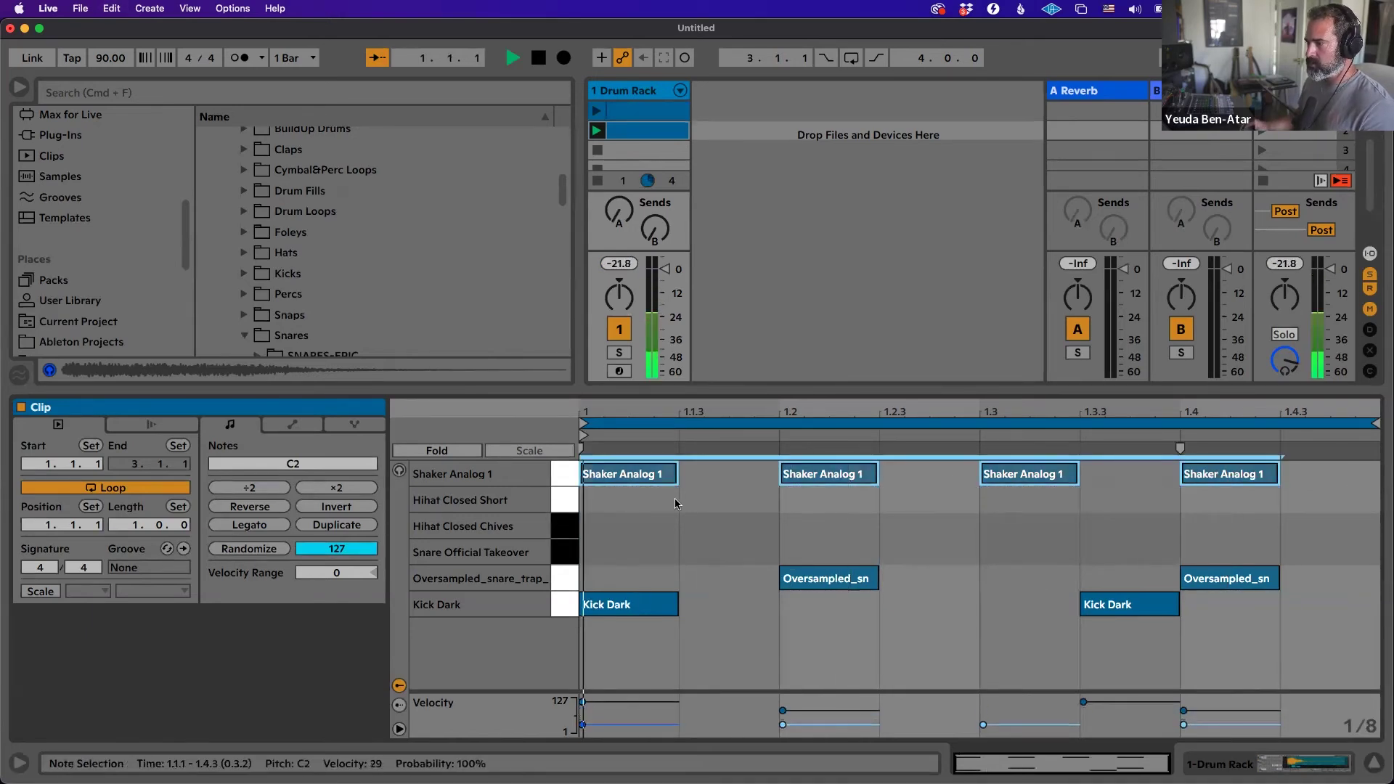
{"action": "left_click", "coordinate": [730, 527]}
{"action": "key", "text": "space"}
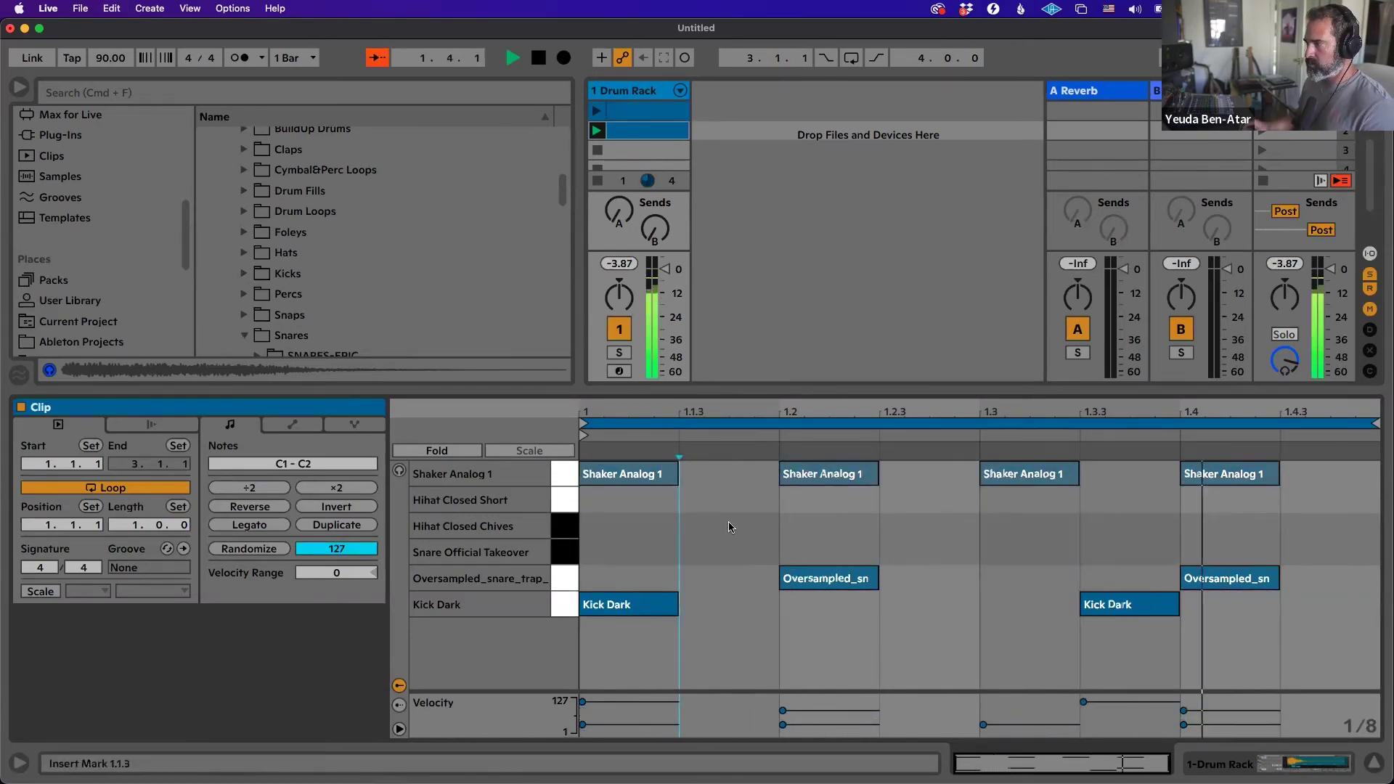
{"action": "key", "text": "space"}
Set the grid to 1/16 and fill the Hihat Closed Chives row with eight consecutive 1/8 notes.
{"action": "key", "text": "Right"}
{"action": "key", "text": "super+1"}
{"action": "key", "text": "Left"}
{"action": "key", "text": "shift+Right"}
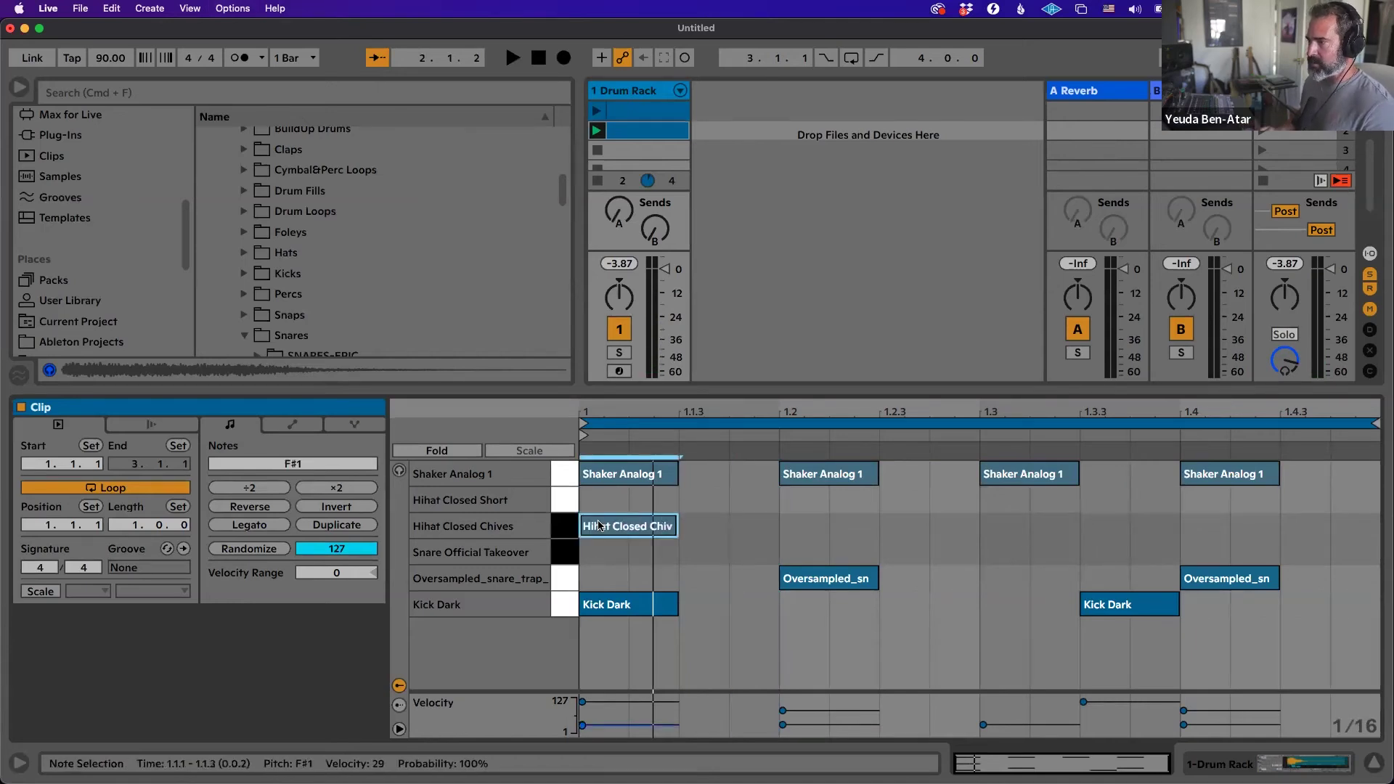
{"action": "key", "text": "super+d"}
{"action": "key", "text": "super+d"}
{"action": "key", "text": "super+d"}
{"action": "key", "text": "super+d"}
{"action": "key", "text": "super+d"}
{"action": "key", "text": "super+d"}
{"action": "key", "text": "super+d"}
Raise the Hihat Closed Chives notes' velocity and play the loop, trying them on the Snare Official Takeover row before moving them back.
{"action": "left_click", "coordinate": [560, 527]}
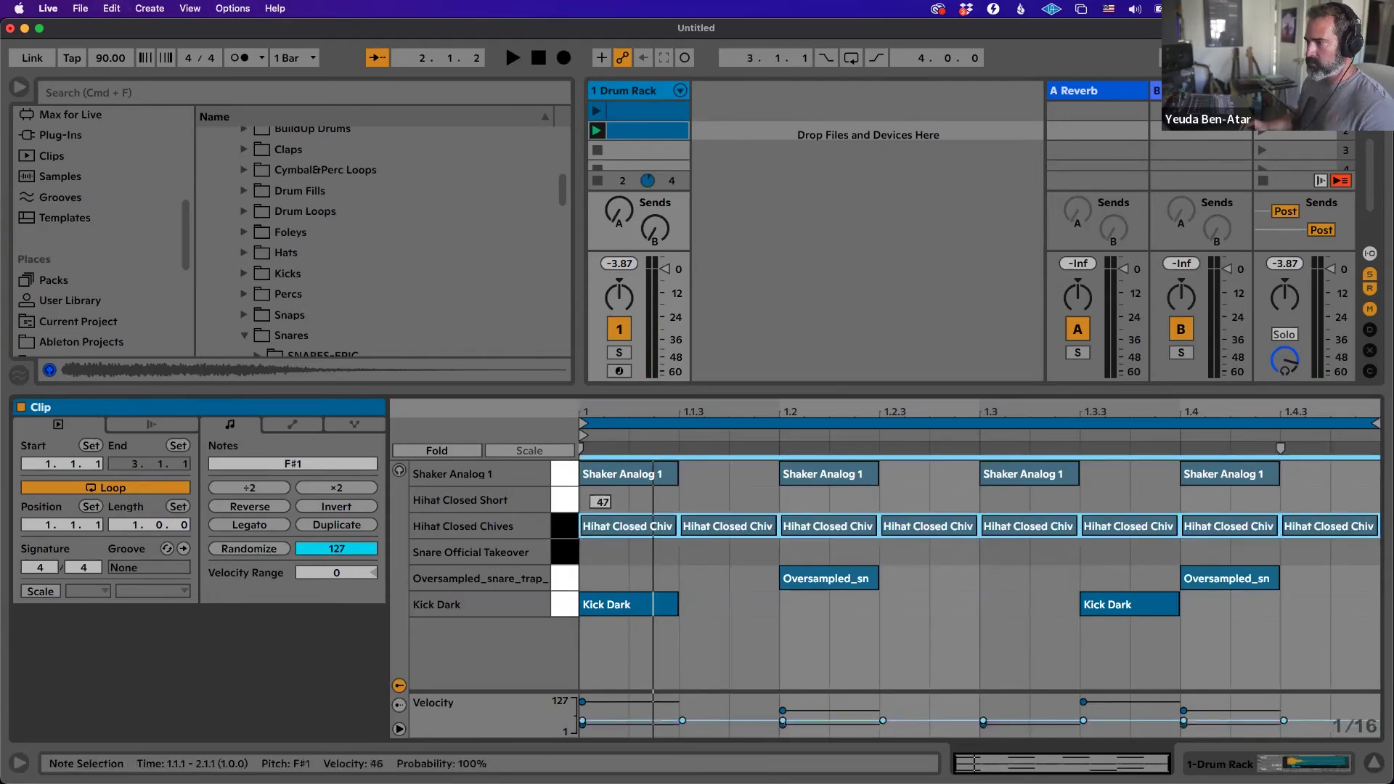
{"action": "key", "text": "space"}
{"action": "key", "text": "Down"}
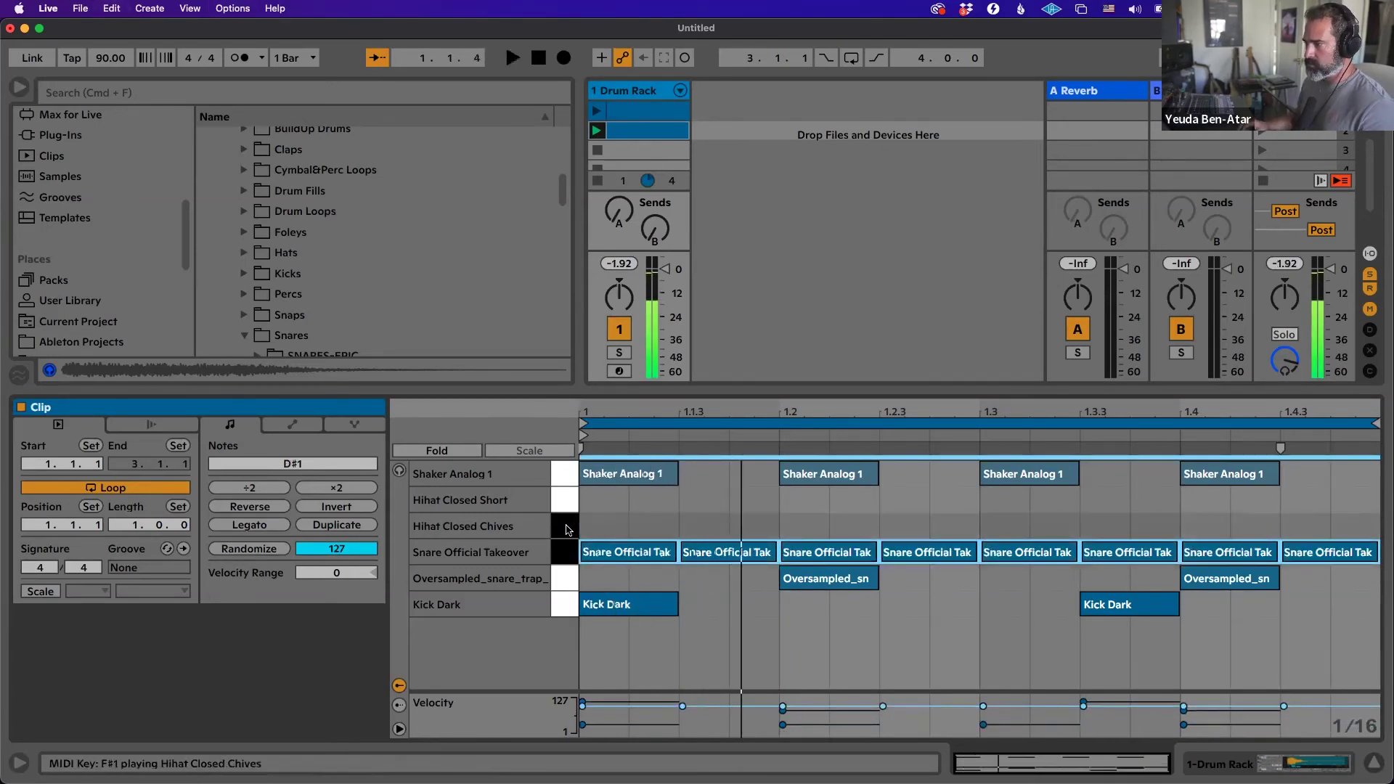
{"action": "key", "text": "Up"}
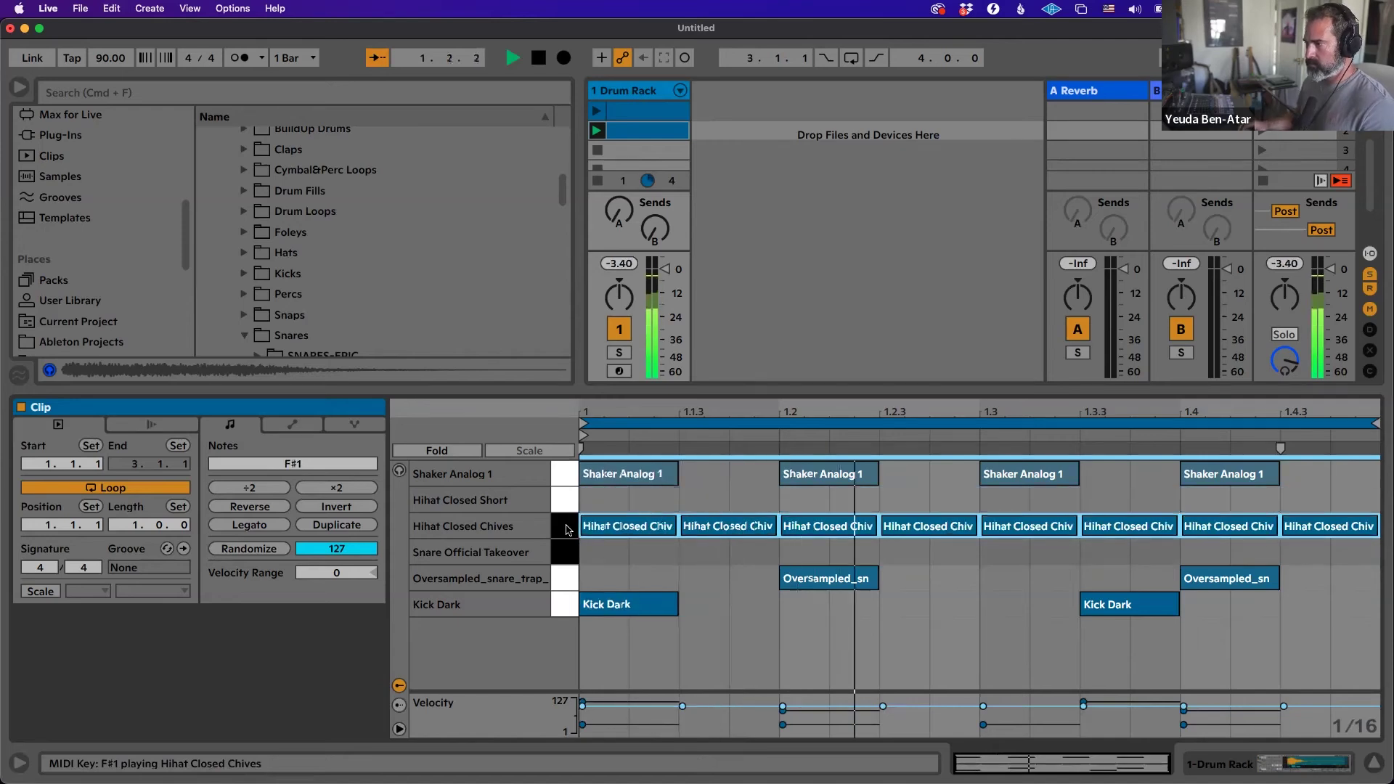
{"action": "key", "text": "space"}
Lower the velocity of the four off-beat Hihat Closed Chives notes, the first to about 63, and play the loop.
{"action": "left_click_drag", "start_coordinate": [761, 528], "coordinate": [761, 537]}
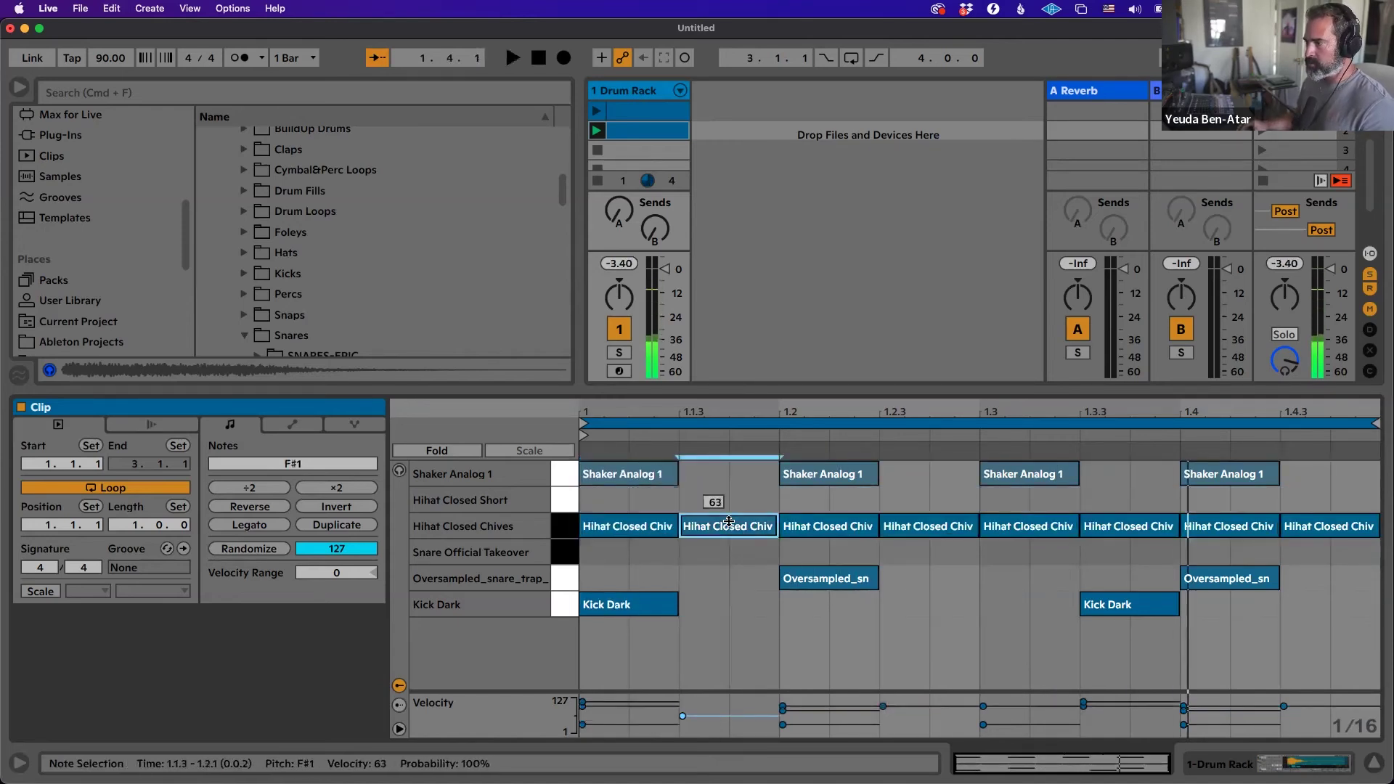
{"action": "left_click_drag", "start_coordinate": [936, 527], "coordinate": [936, 535]}
{"action": "left_click_drag", "start_coordinate": [1129, 526], "coordinate": [1129, 538]}
{"action": "left_click_drag", "start_coordinate": [1325, 543], "coordinate": [1326, 552]}
{"action": "left_click", "coordinate": [830, 632]}
{"action": "key", "text": "space"}
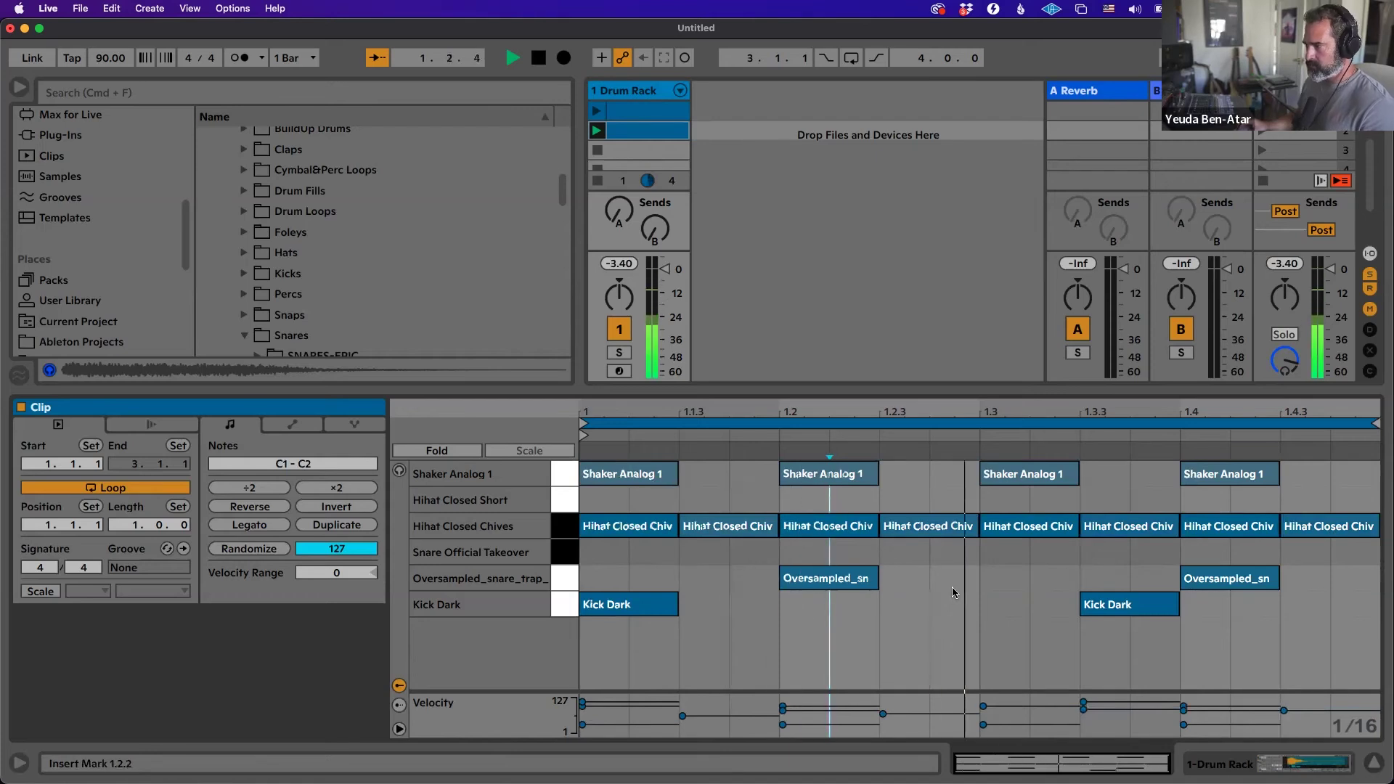
{"action": "left_click", "coordinate": [960, 593]}
{"action": "key", "text": "space"}
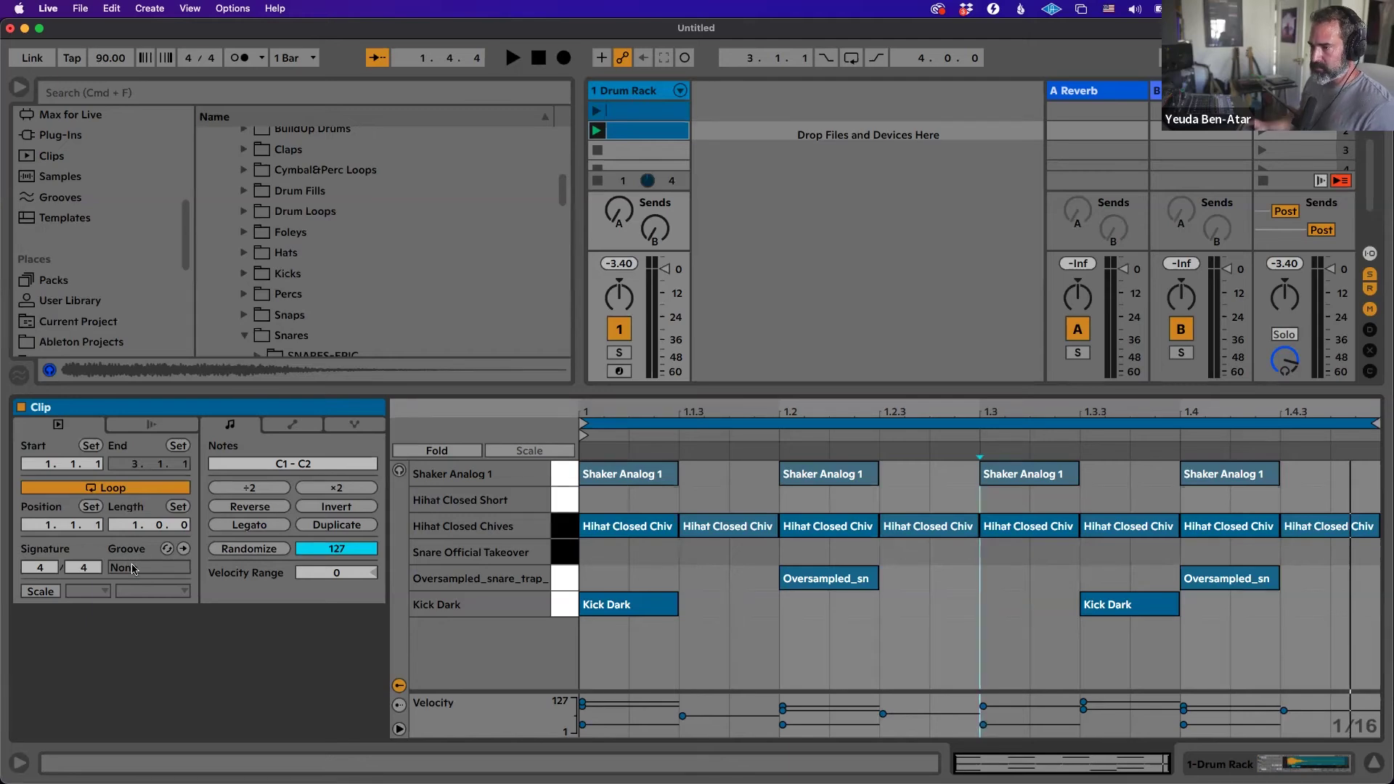
Apply the Swing 8ths 68 groove to the clip and open the clip's list of grooves.
{"action": "left_click", "coordinate": [168, 550]}
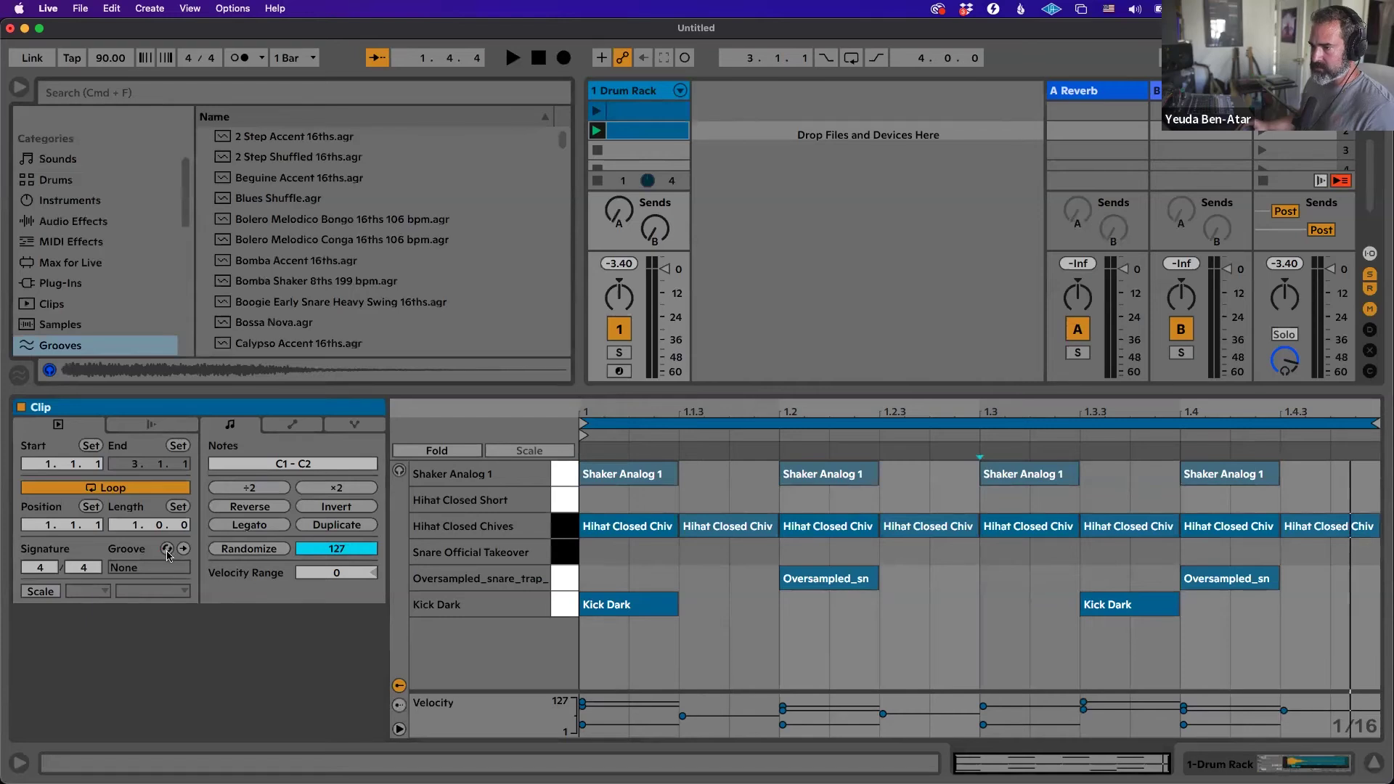
{"action": "scroll", "coordinate": [367, 261], "scroll_direction": "down", "scroll_amount": 10}
{"action": "scroll", "coordinate": [366, 262], "scroll_direction": "down", "scroll_amount": 15}
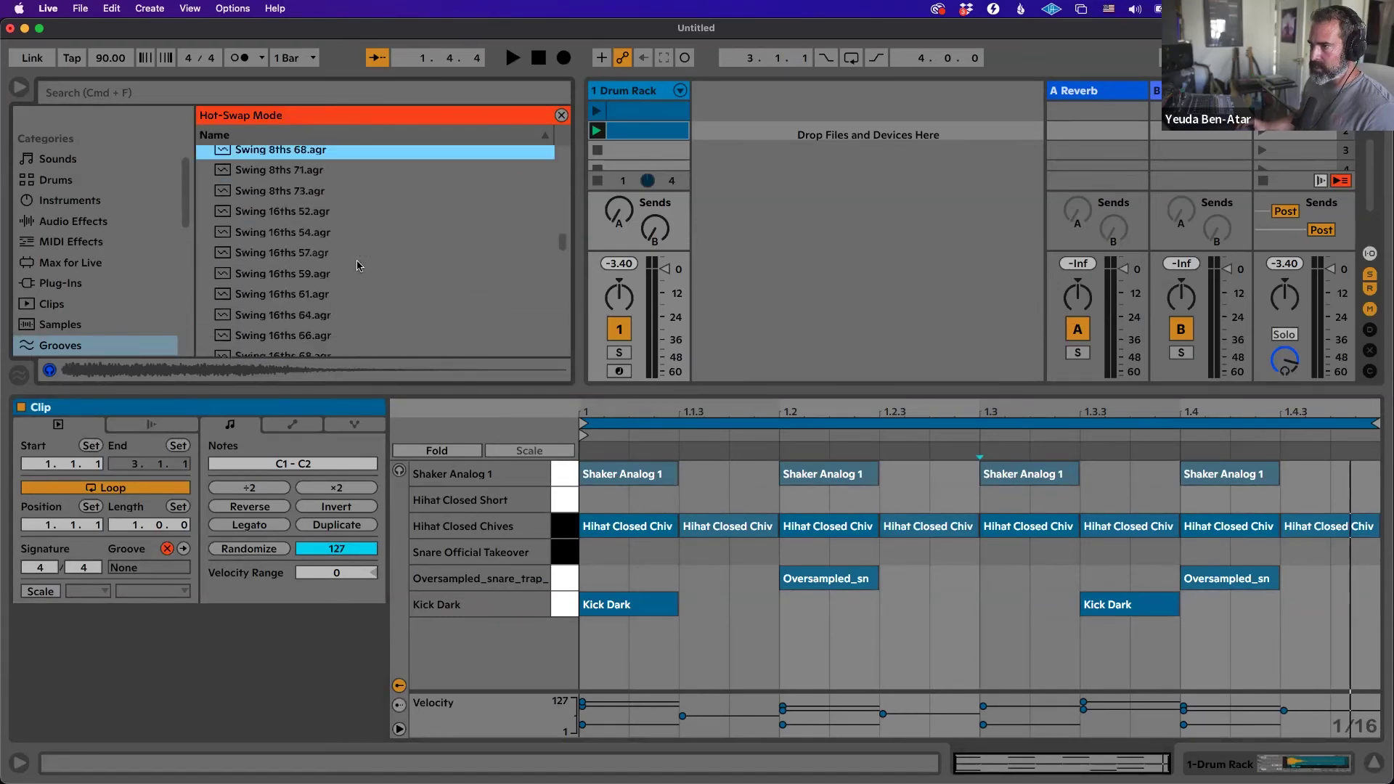
{"action": "scroll", "coordinate": [356, 266], "scroll_direction": "up", "scroll_amount": 5}
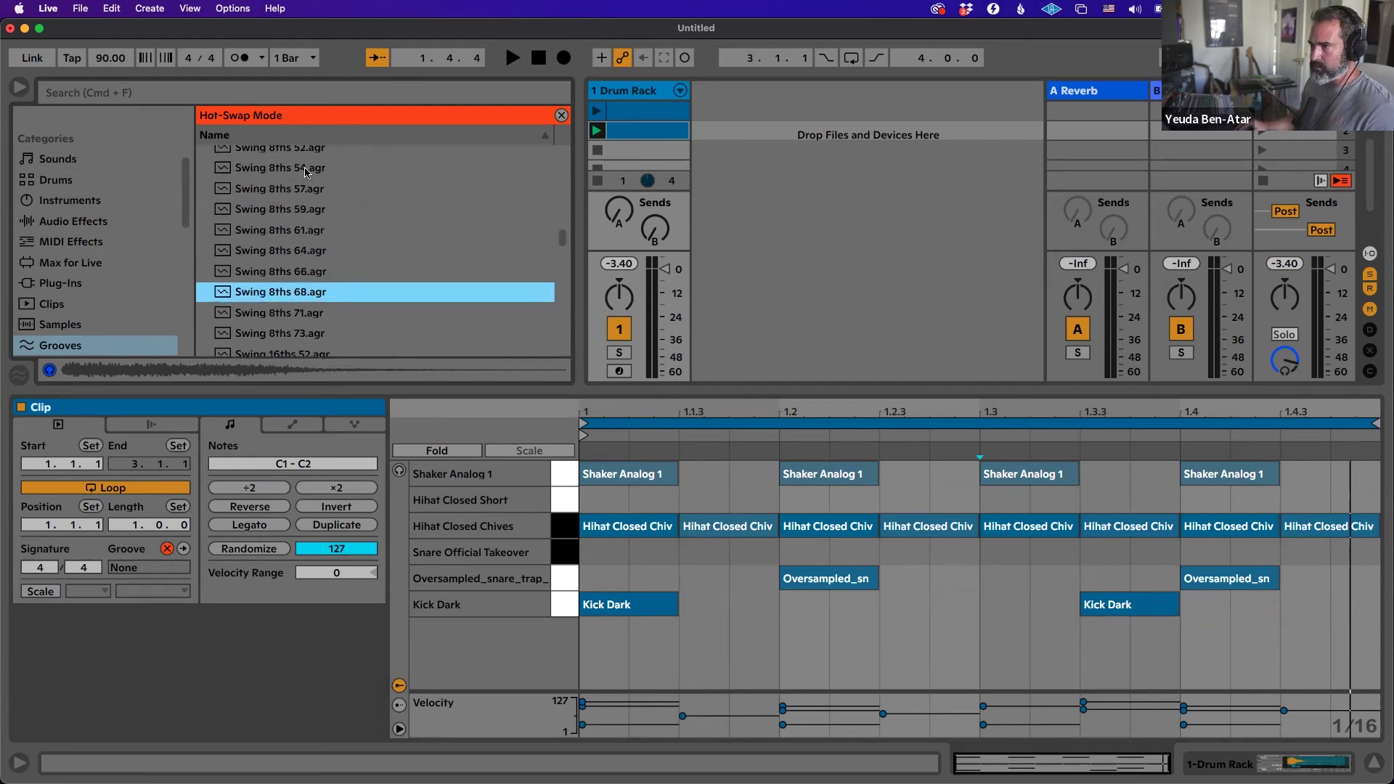
{"action": "double_click", "coordinate": [289, 293]}
{"action": "left_click", "coordinate": [160, 569]}
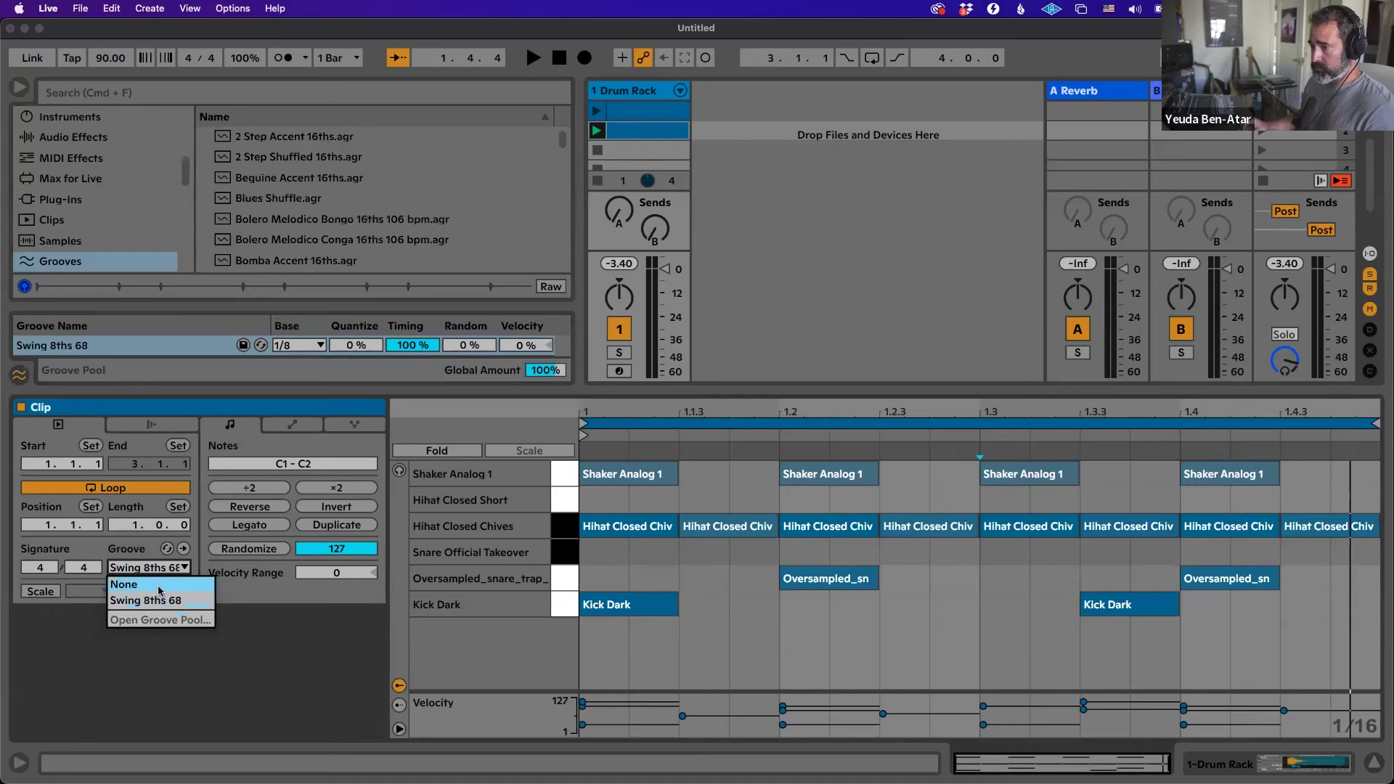
Compare the loop with the groove set to None and Swing 8ths 68, and try committing the groove to the notes before undoing it.
{"action": "left_click", "coordinate": [124, 584]}
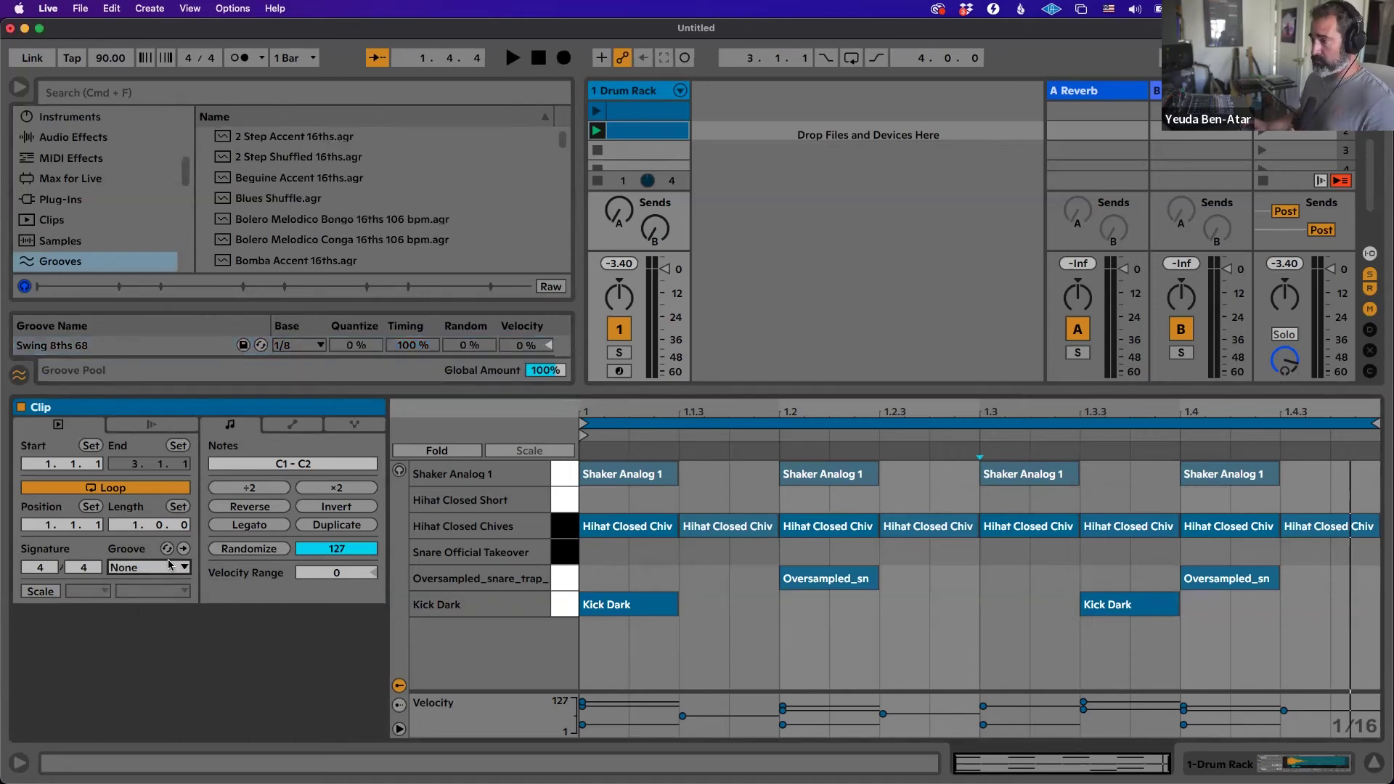
{"action": "key", "text": "space"}
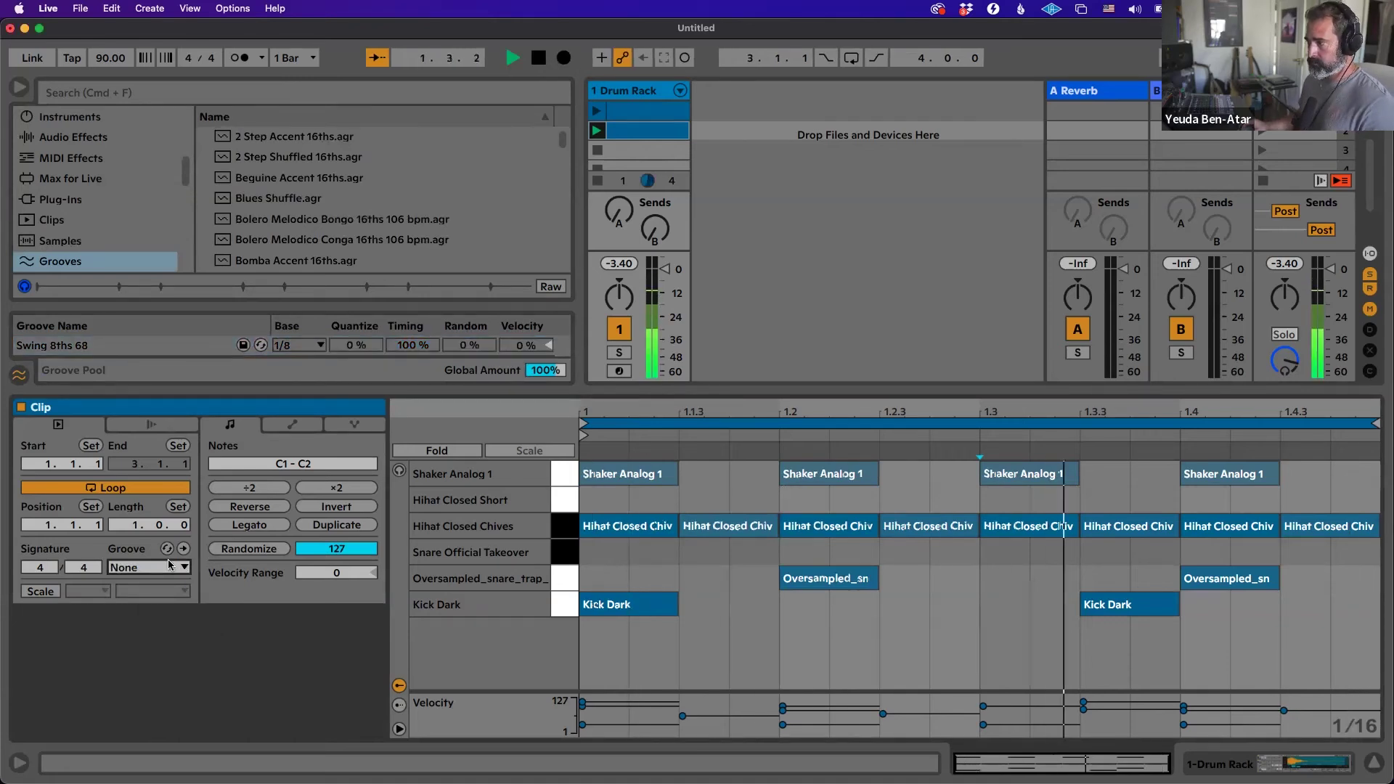
{"action": "left_click", "coordinate": [169, 566]}
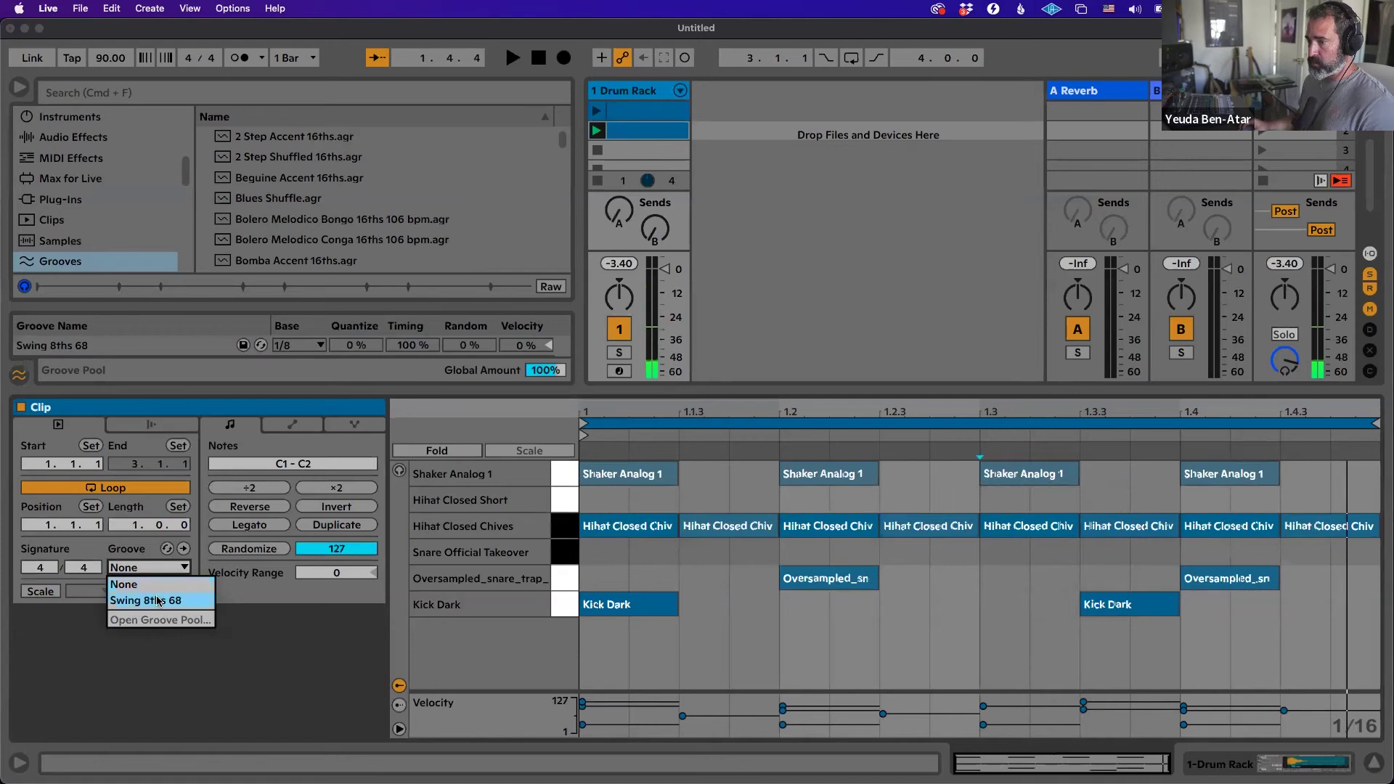
{"action": "left_click", "coordinate": [158, 601]}
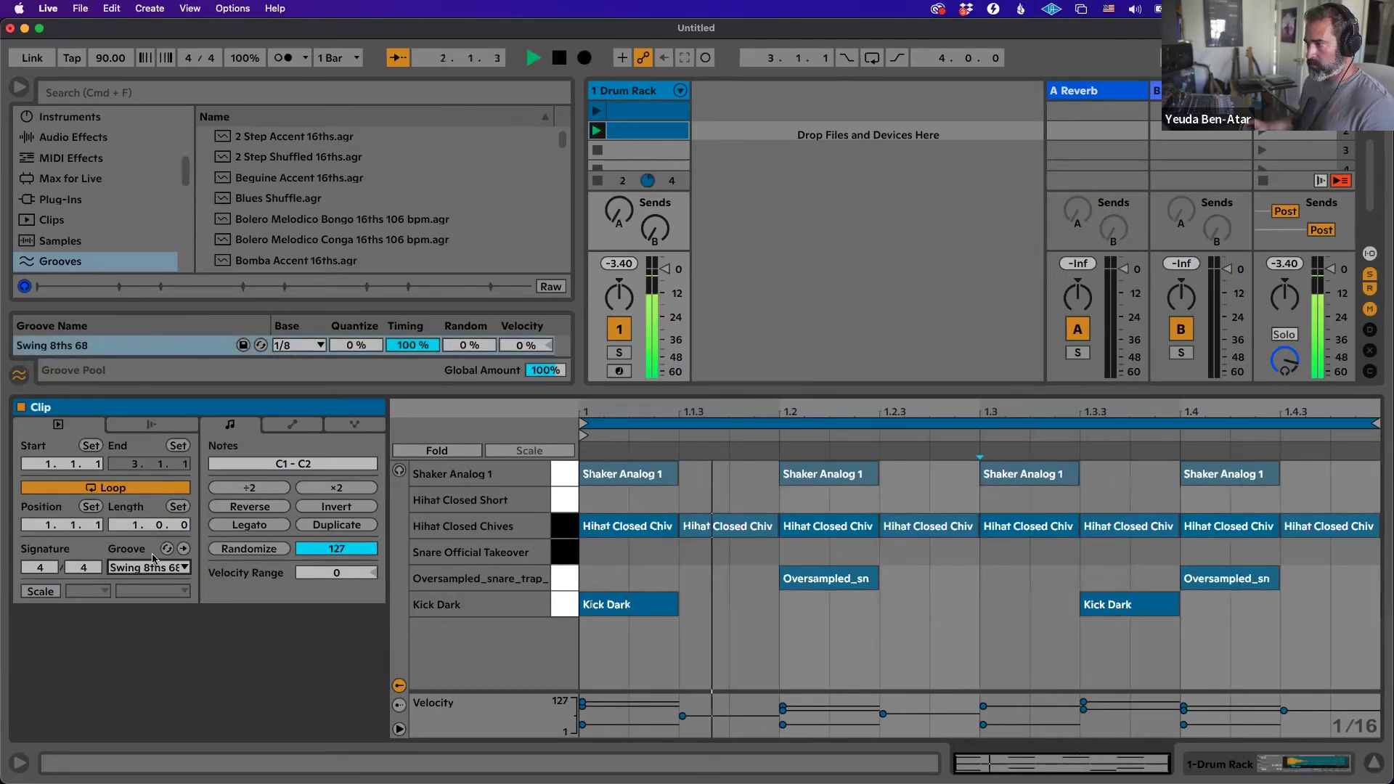
{"action": "key", "text": "space"}
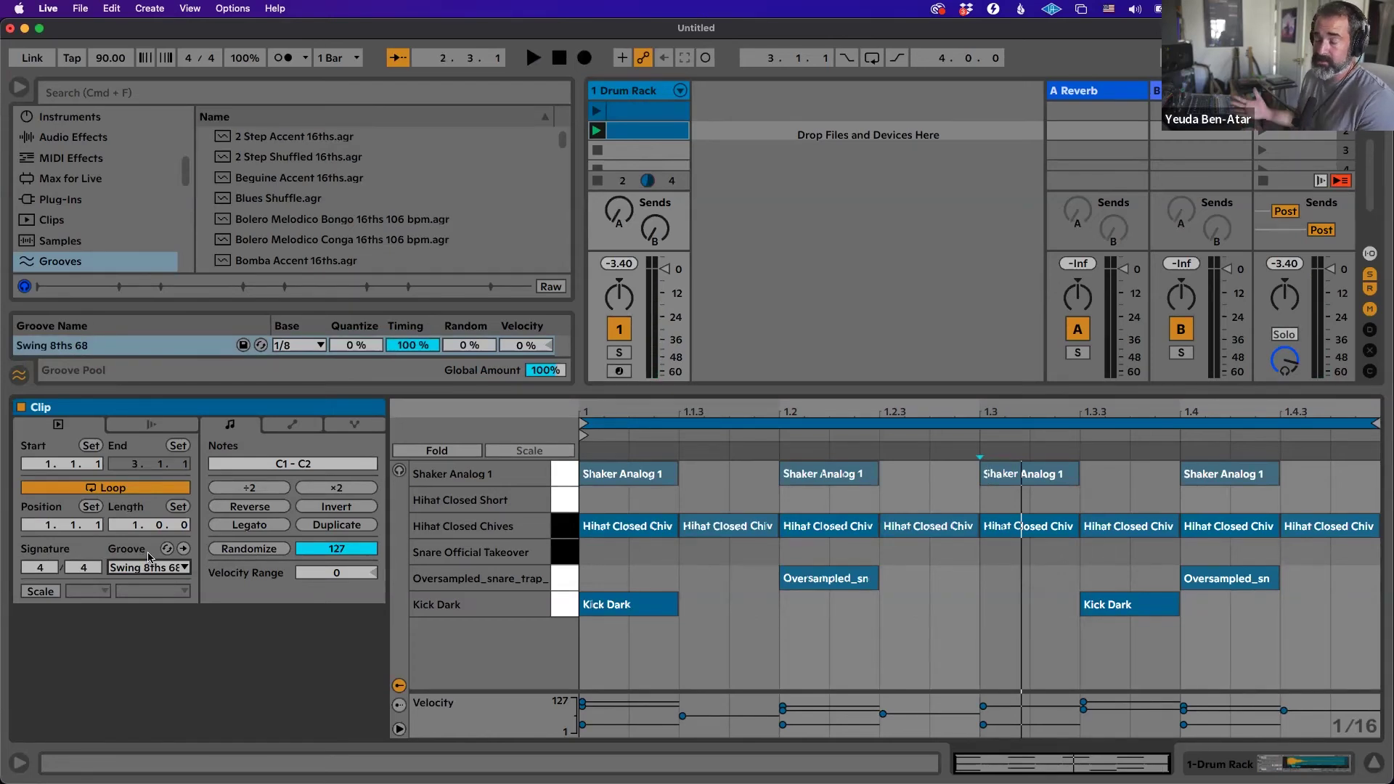
{"action": "left_click", "coordinate": [184, 550]}
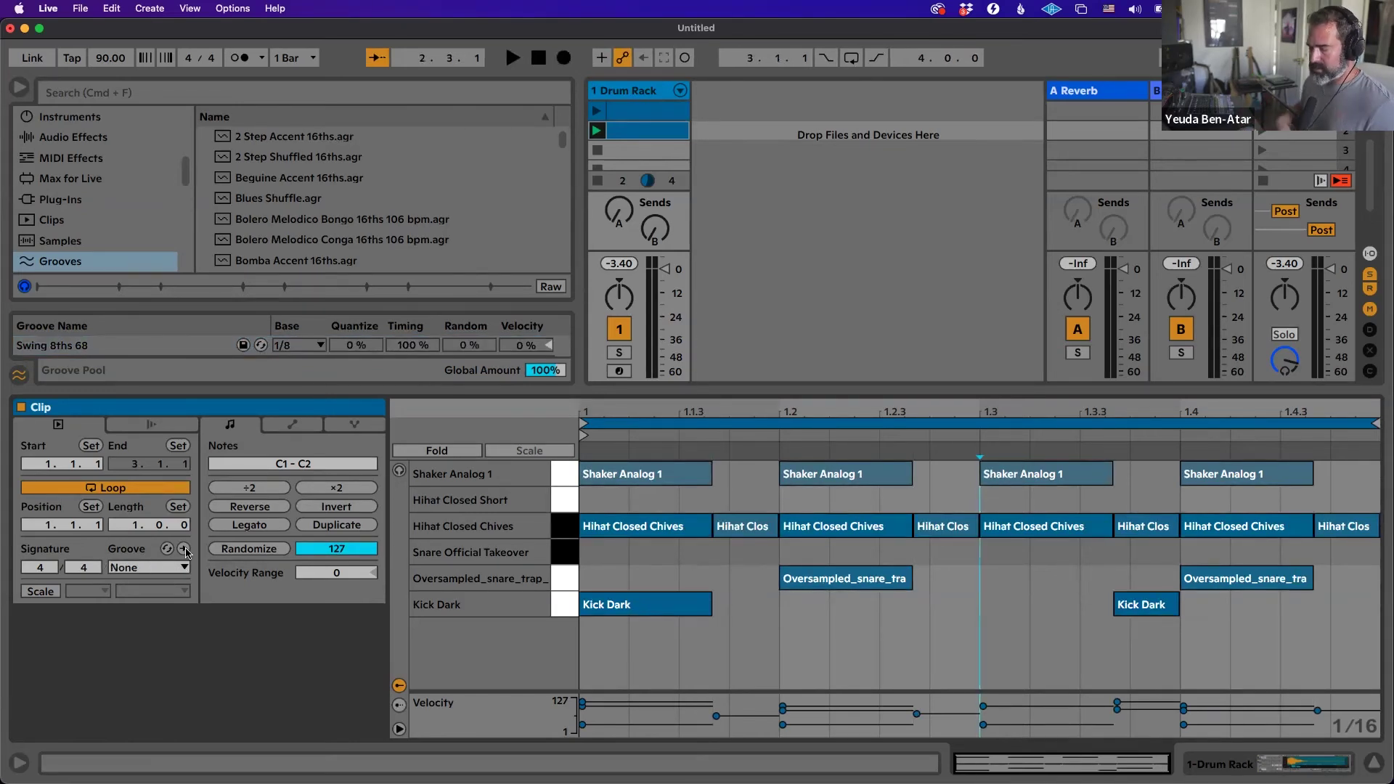
{"action": "key", "text": "super+z"}
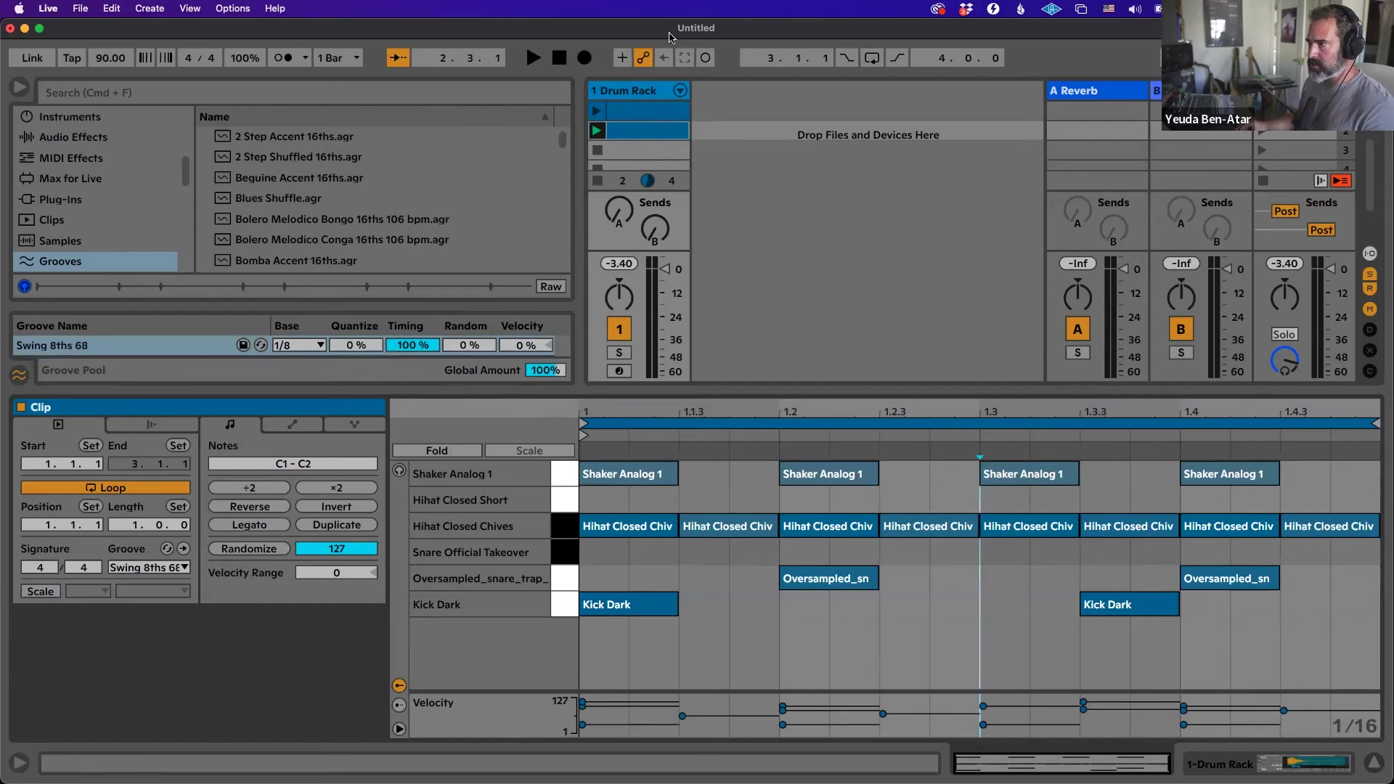
Duplicate the clip into the next slot and delete all notes from the copy.
{"action": "key", "text": "super+d"}
{"action": "left_click", "coordinate": [605, 151]}
{"action": "key", "text": "super+a"}
{"action": "key", "text": "Delete"}
Fill the Shaker Analog 1 row with eight consecutive 1/8 notes across the bar.
{"action": "double_click", "coordinate": [622, 473]}
{"action": "left_click_drag", "start_coordinate": [622, 473], "coordinate": [679, 474]}
{"action": "key", "text": "super+d"}
{"action": "key", "text": "super+d"}
{"action": "key", "text": "super+d"}
{"action": "key", "text": "super+d"}
{"action": "key", "text": "super+d"}
{"action": "key", "text": "super+d"}
{"action": "key", "text": "super+d"}
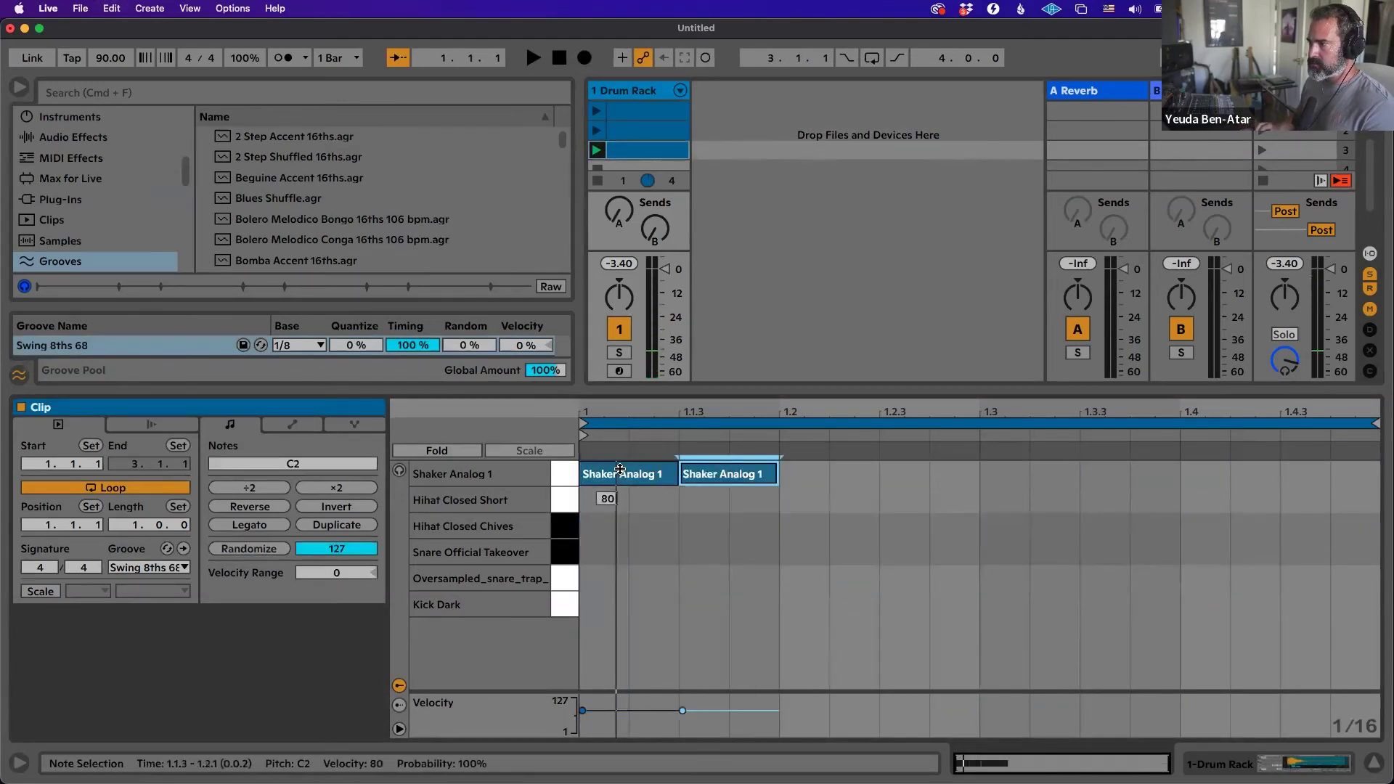
Shorten the first Shaker Analog 1 note to 1/16 and duplicate it to fill the bar with sixteen consecutive notes.
{"action": "left_click", "coordinate": [628, 474]}
{"action": "key", "text": "shift+Left"}
{"action": "key", "text": "super+d"}
{"action": "key", "text": "super+d"}
{"action": "key", "text": "super+d"}
{"action": "key", "text": "super+d"}
{"action": "key", "text": "super+d"}
{"action": "key", "text": "super+d"}
{"action": "key", "text": "super+d"}
{"action": "key", "text": "super+d"}
{"action": "key", "text": "super+d"}
{"action": "key", "text": "super+d"}
{"action": "key", "text": "super+d"}
{"action": "key", "text": "super+d"}
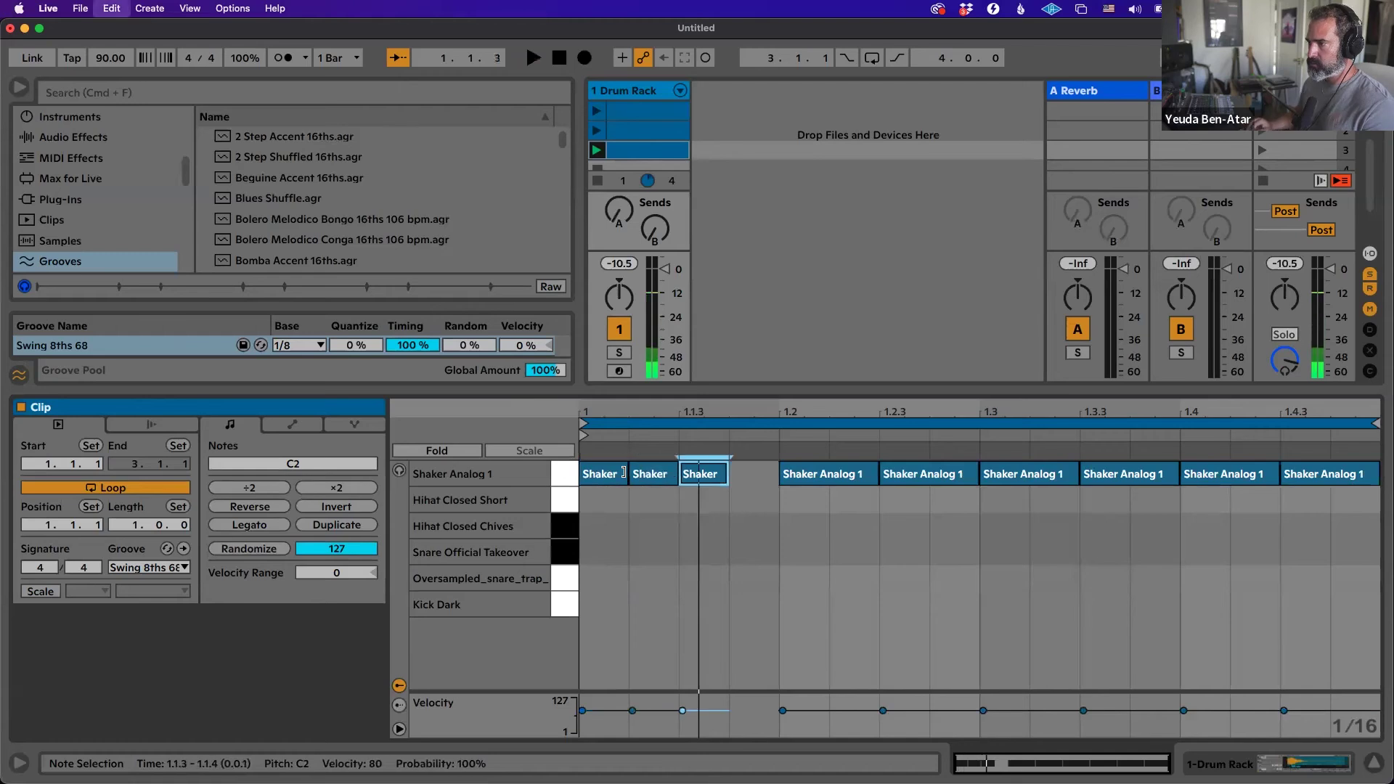
{"action": "key", "text": "super+d"}
{"action": "key", "text": "super+d"}
{"action": "key", "text": "super+d"}
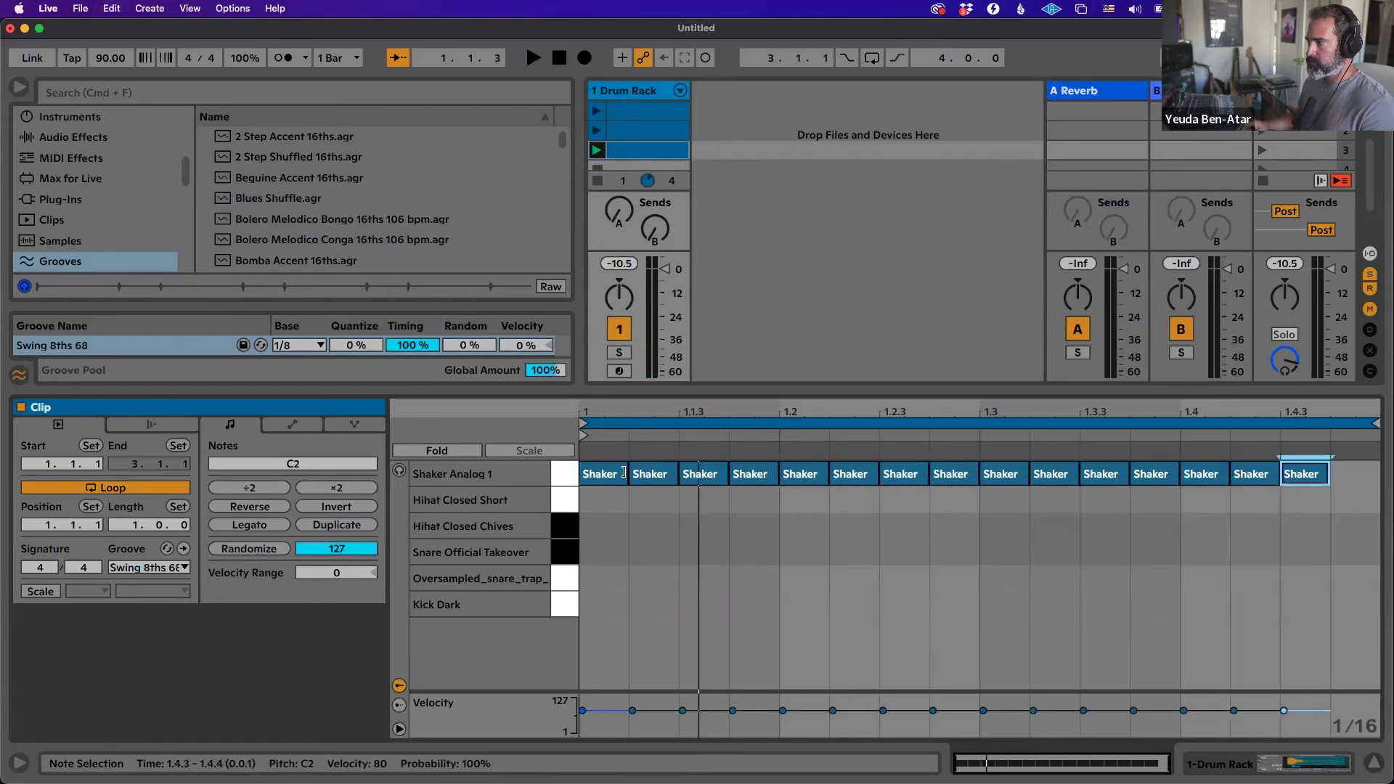
Search the grooves for "shaker", swap the clip's groove to Cha-Cha-Cha Shaker 16ths 128 bpm, and play the loop.
{"action": "left_click", "coordinate": [167, 549]}
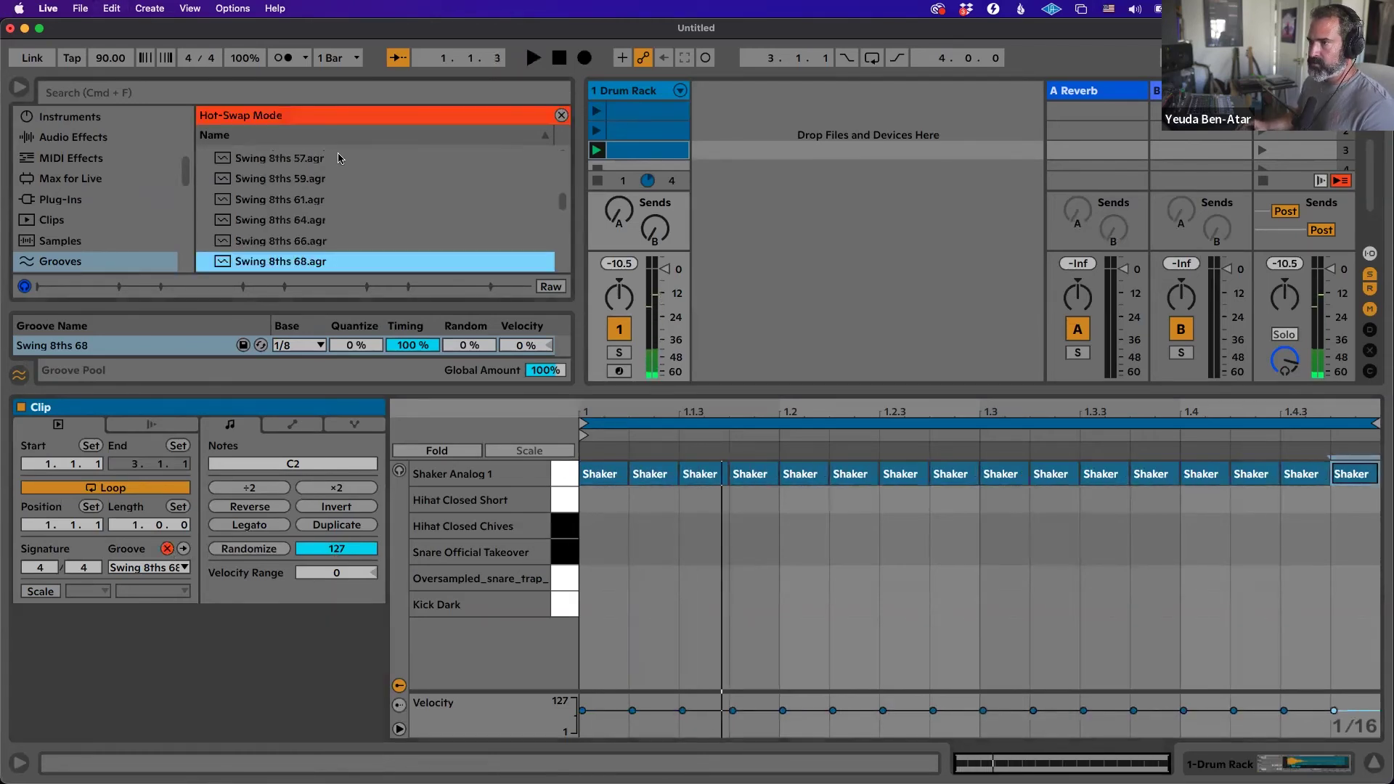
{"action": "scroll", "coordinate": [315, 232], "scroll_direction": "up", "scroll_amount": 15}
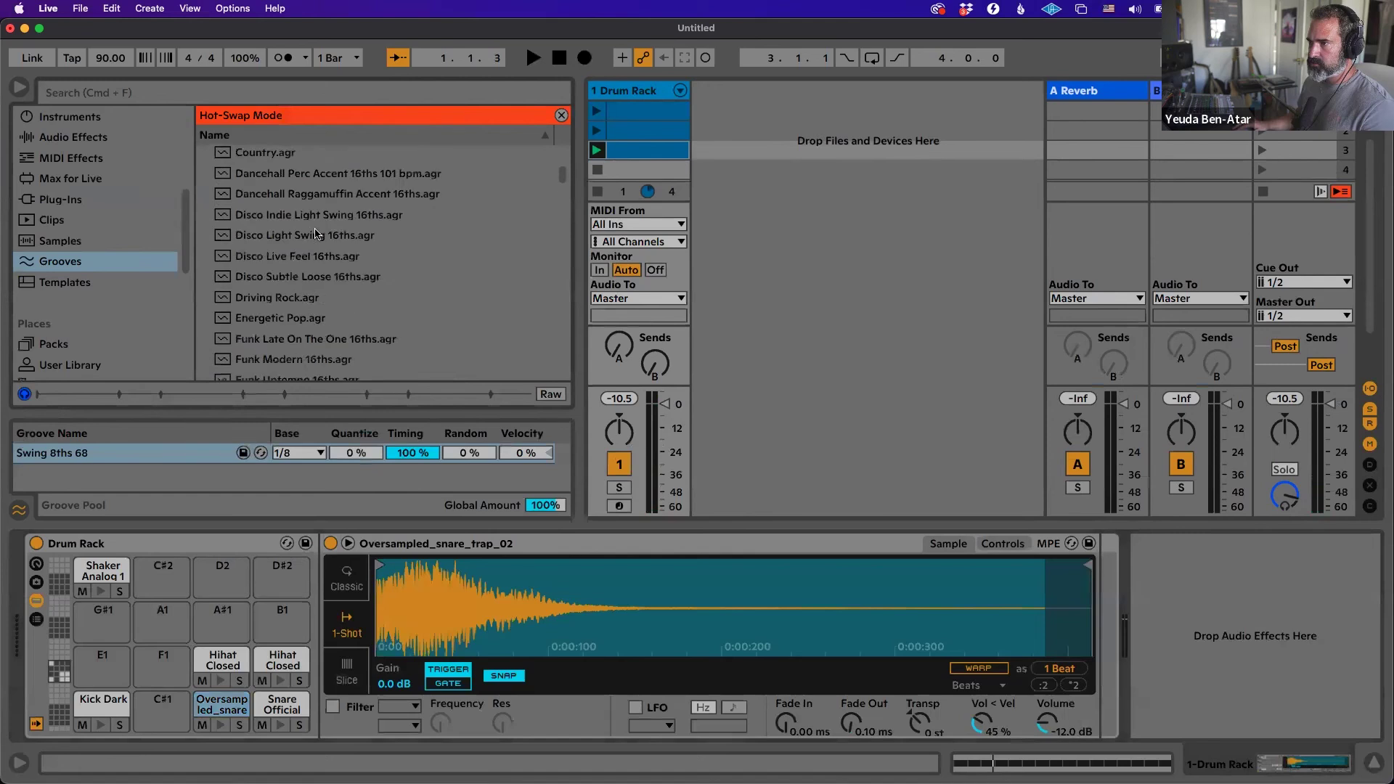
{"action": "scroll", "coordinate": [315, 232], "scroll_direction": "down", "scroll_amount": 2}
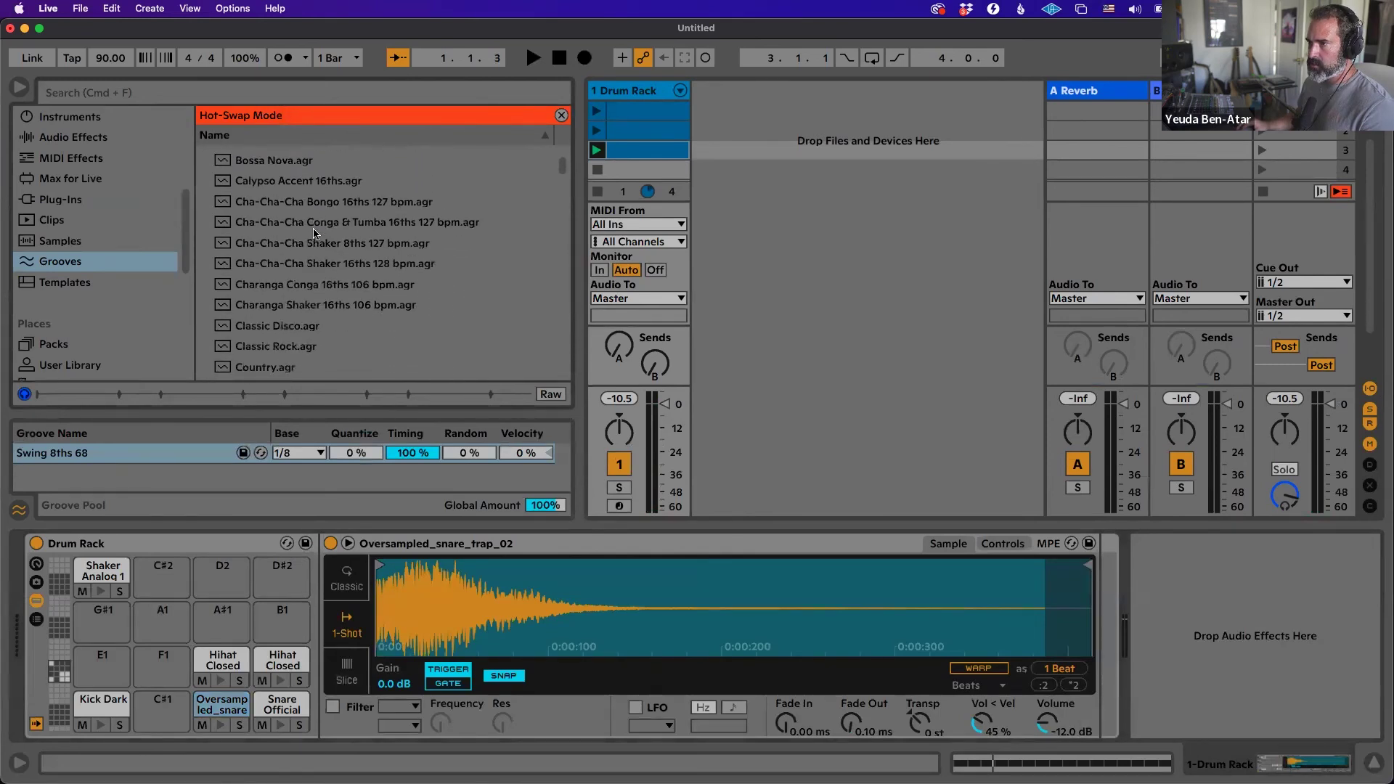
{"action": "scroll", "coordinate": [315, 232], "scroll_direction": "up", "scroll_amount": 3}
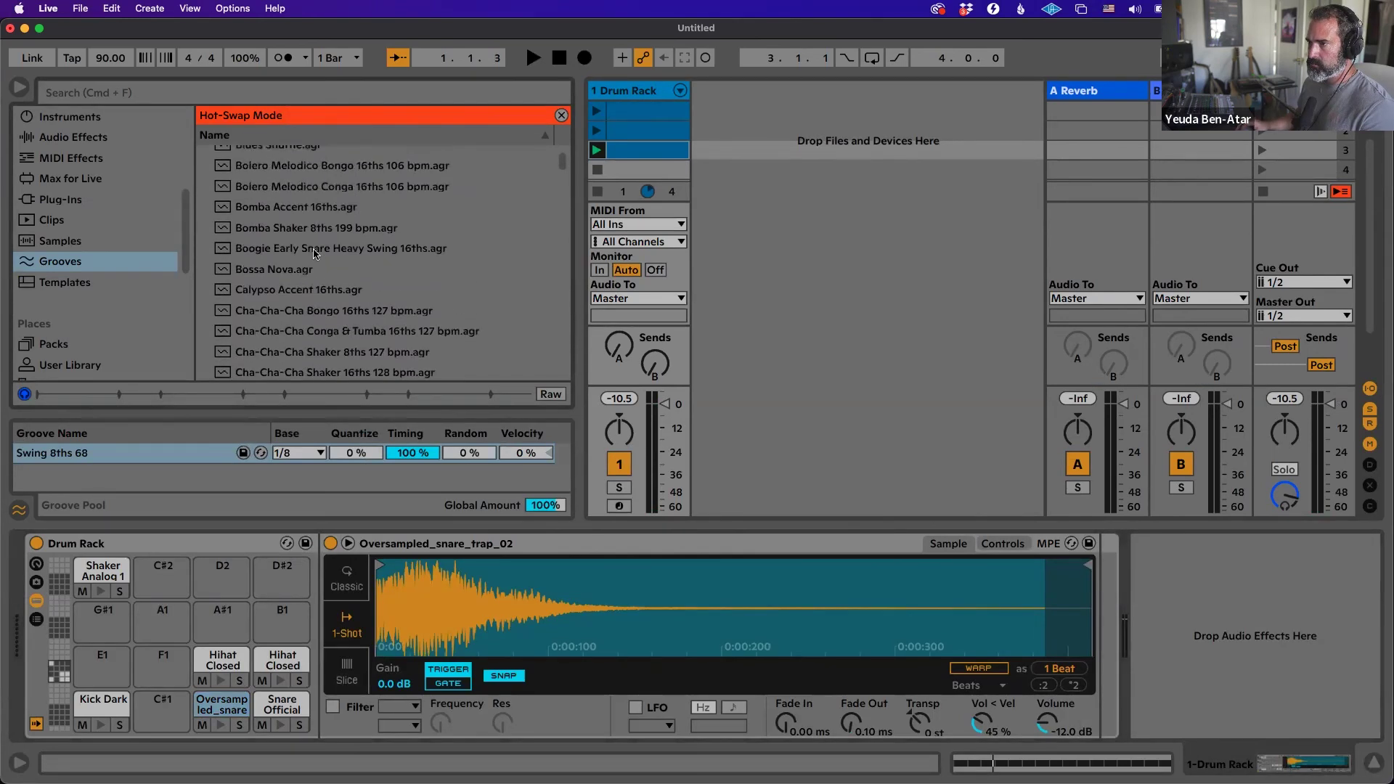
{"action": "scroll", "coordinate": [281, 292], "scroll_direction": "down", "scroll_amount": 5}
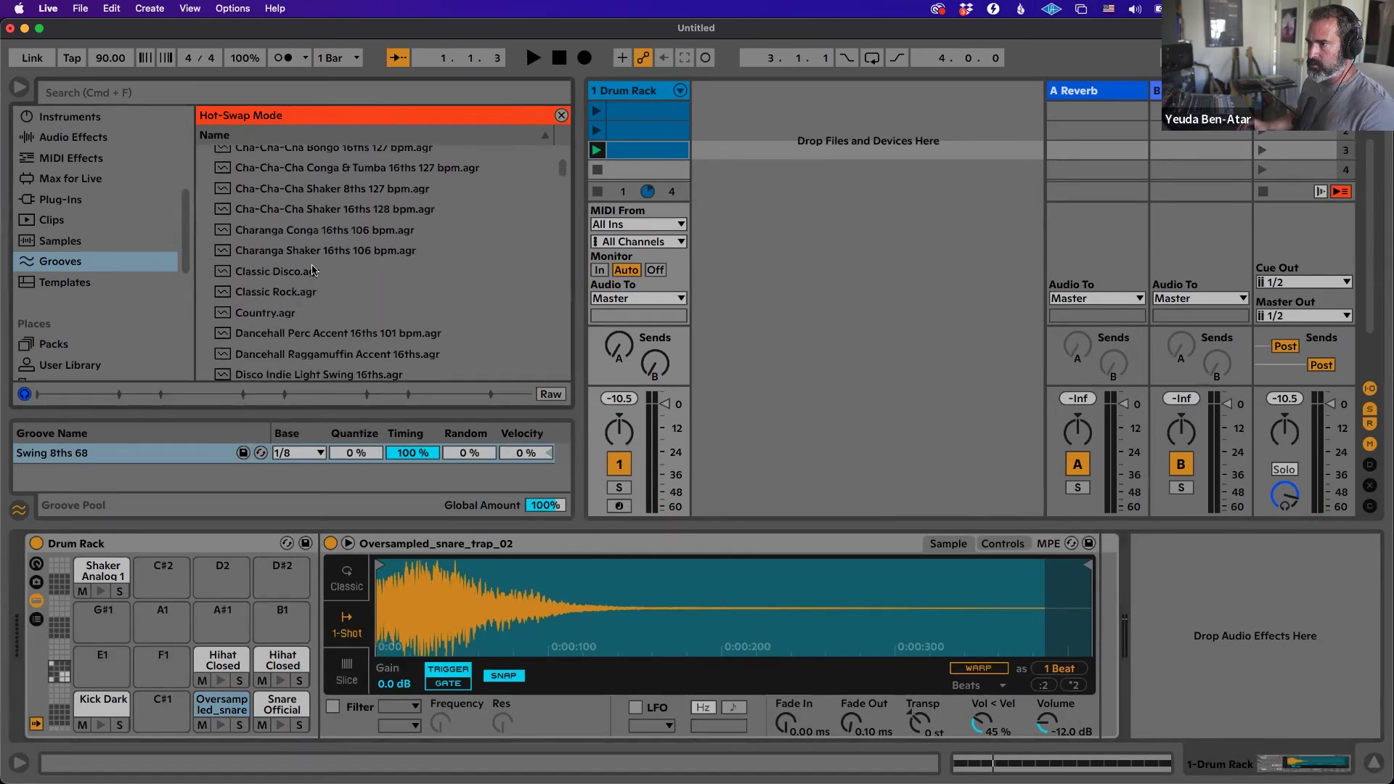
{"action": "left_click", "coordinate": [213, 93]}
{"action": "type", "text": "shaker"}
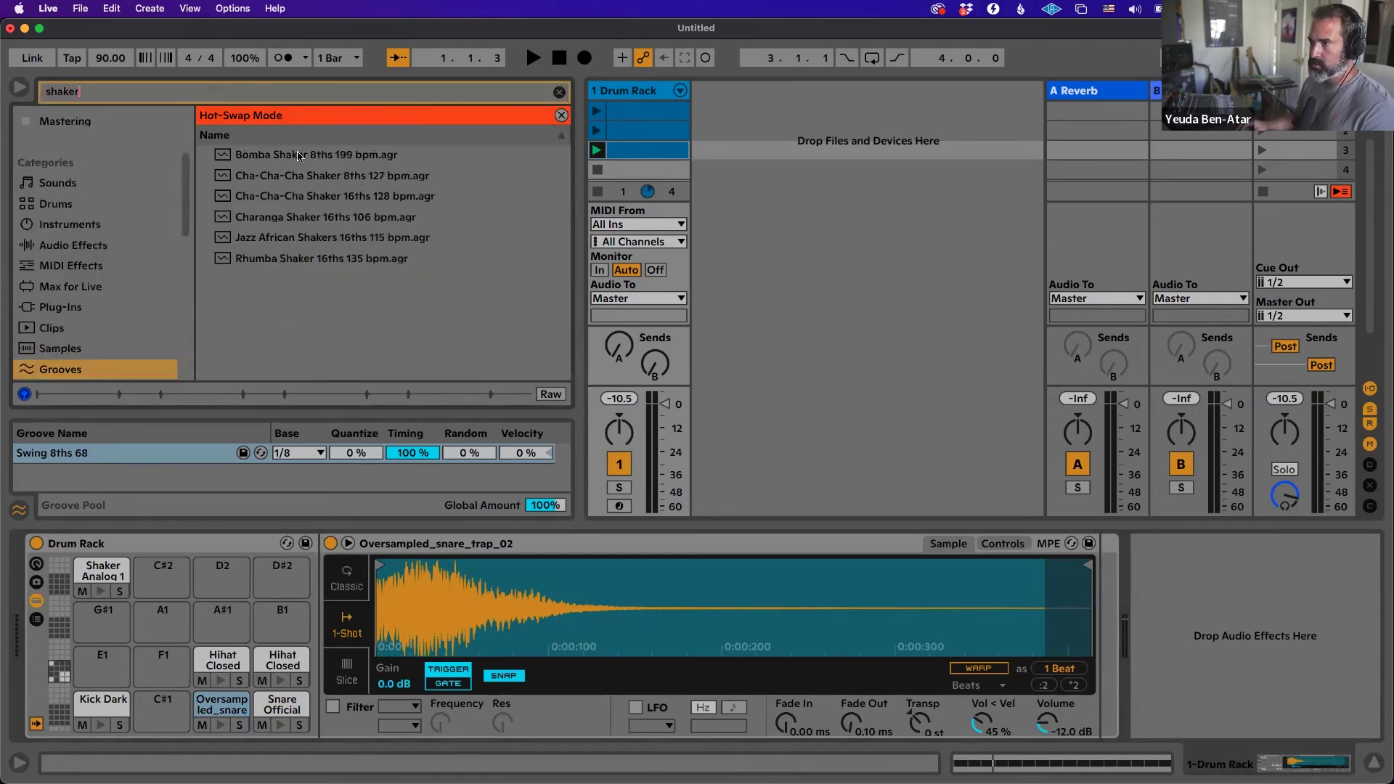
{"action": "double_click", "coordinate": [317, 194]}
{"action": "key", "text": "space"}
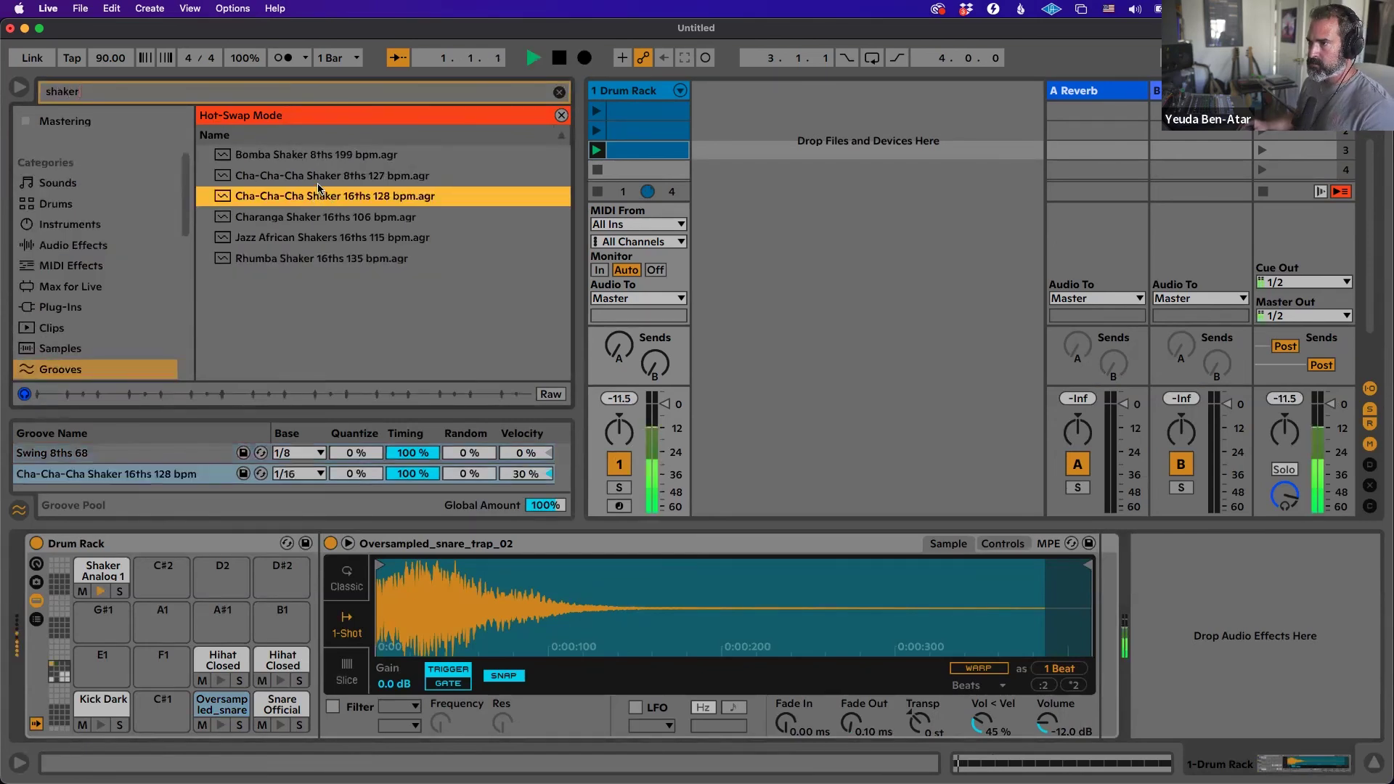
Set the Velocity amount of the Cha-Cha-Cha Shaker 16ths 128 bpm groove to 100% with the clip's notes in view.
{"action": "key", "text": "shift+Tab"}
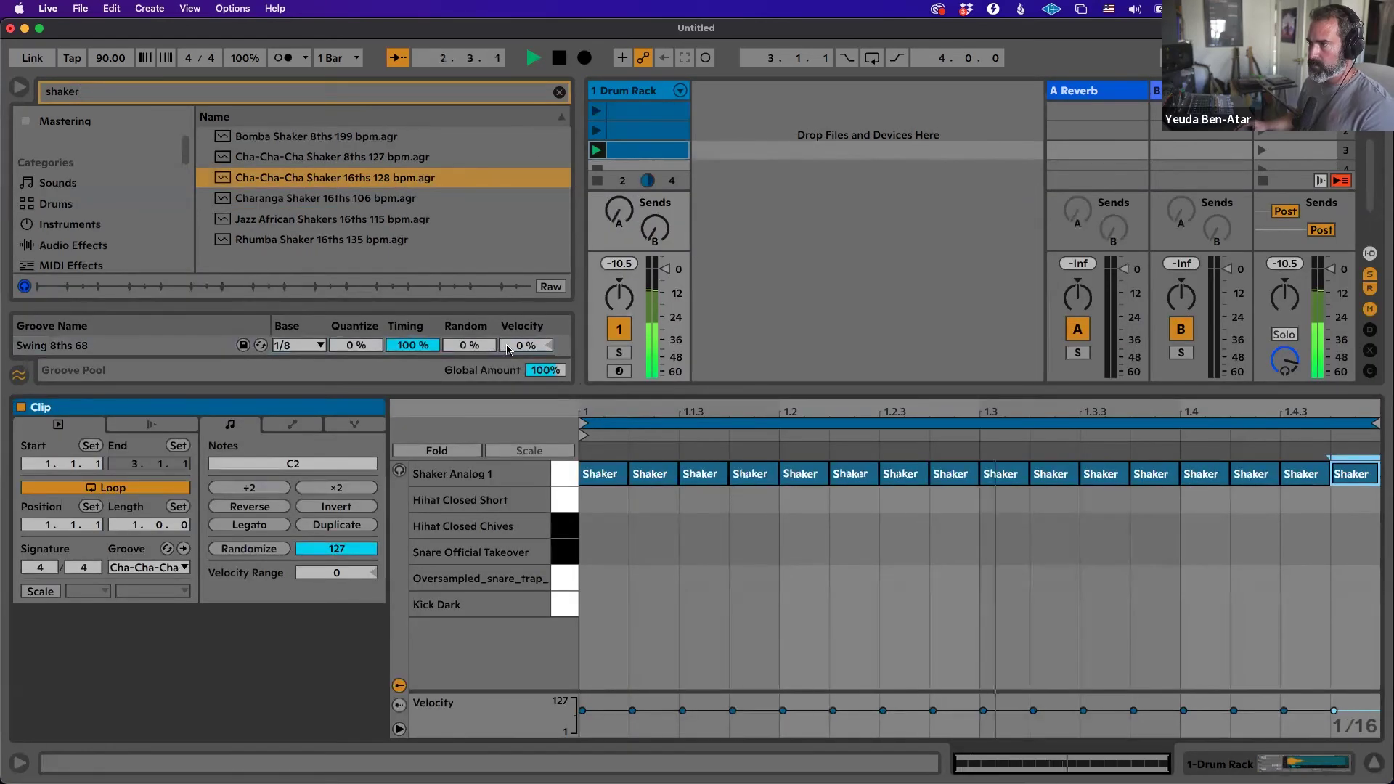
{"action": "scroll", "coordinate": [501, 348], "scroll_direction": "down", "scroll_amount": 1}
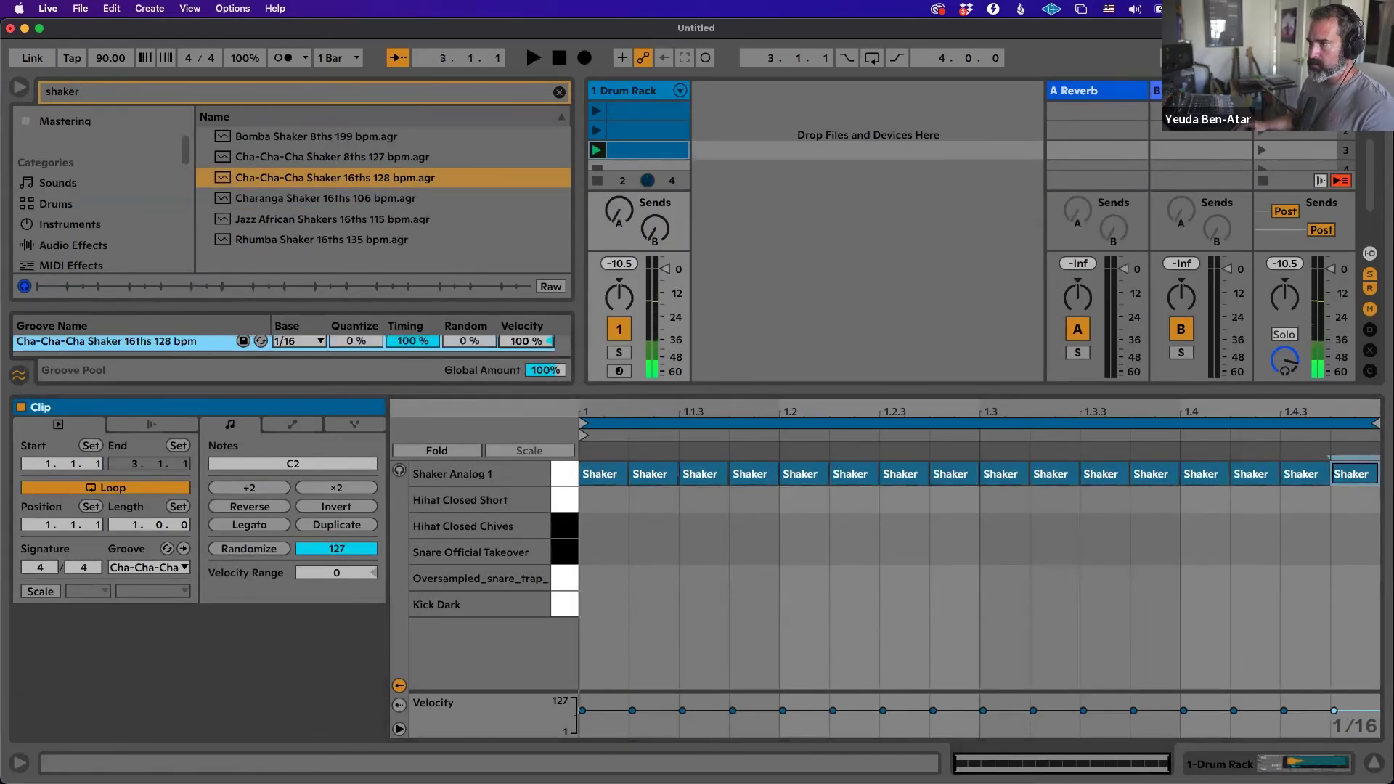
{"action": "scroll", "coordinate": [515, 354], "scroll_direction": "up", "scroll_amount": 1}
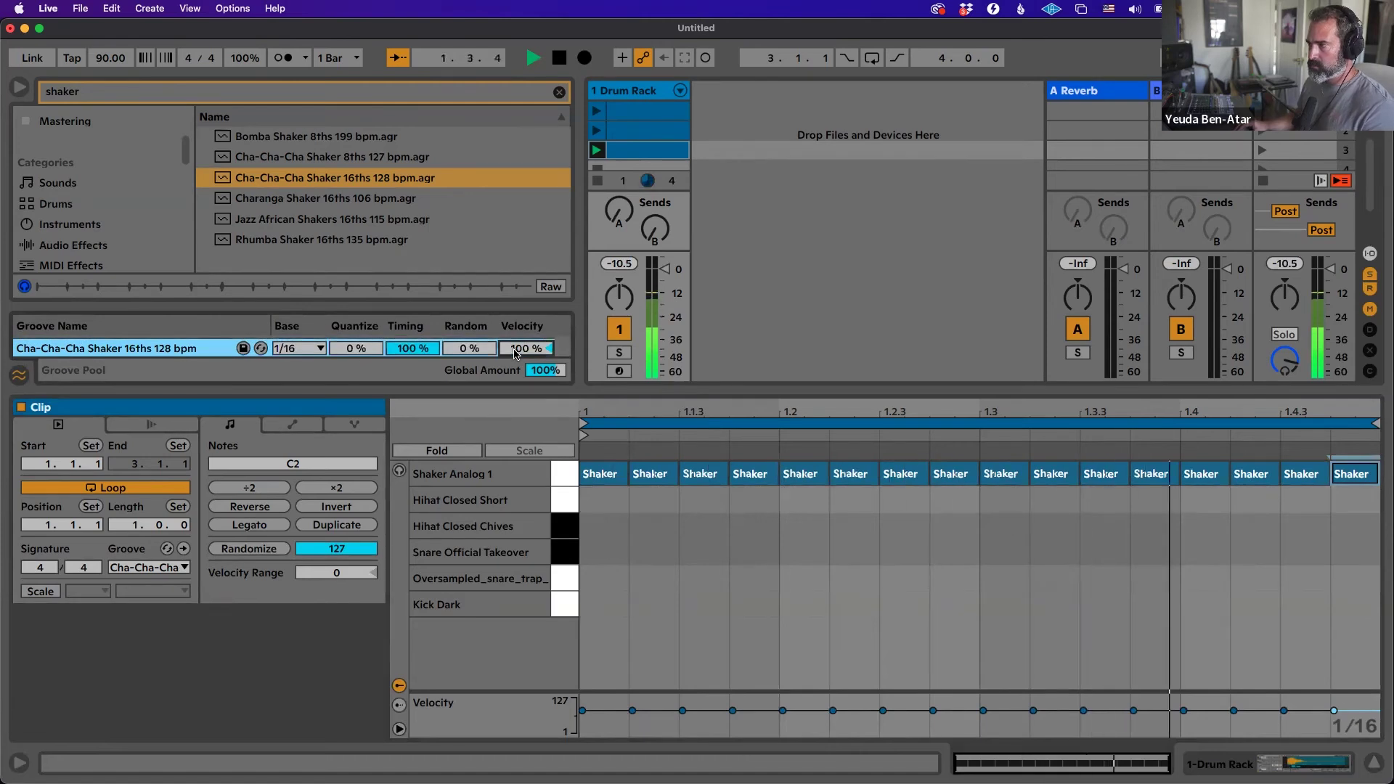
Compare the playing shaker loop with the groove set to None and to Cha-Cha-Cha Shaker 16ths 128 bpm, and stop playback.
{"action": "left_click", "coordinate": [165, 568]}
{"action": "left_click", "coordinate": [165, 585]}
{"action": "left_click", "coordinate": [167, 568]}
{"action": "left_click", "coordinate": [175, 617]}
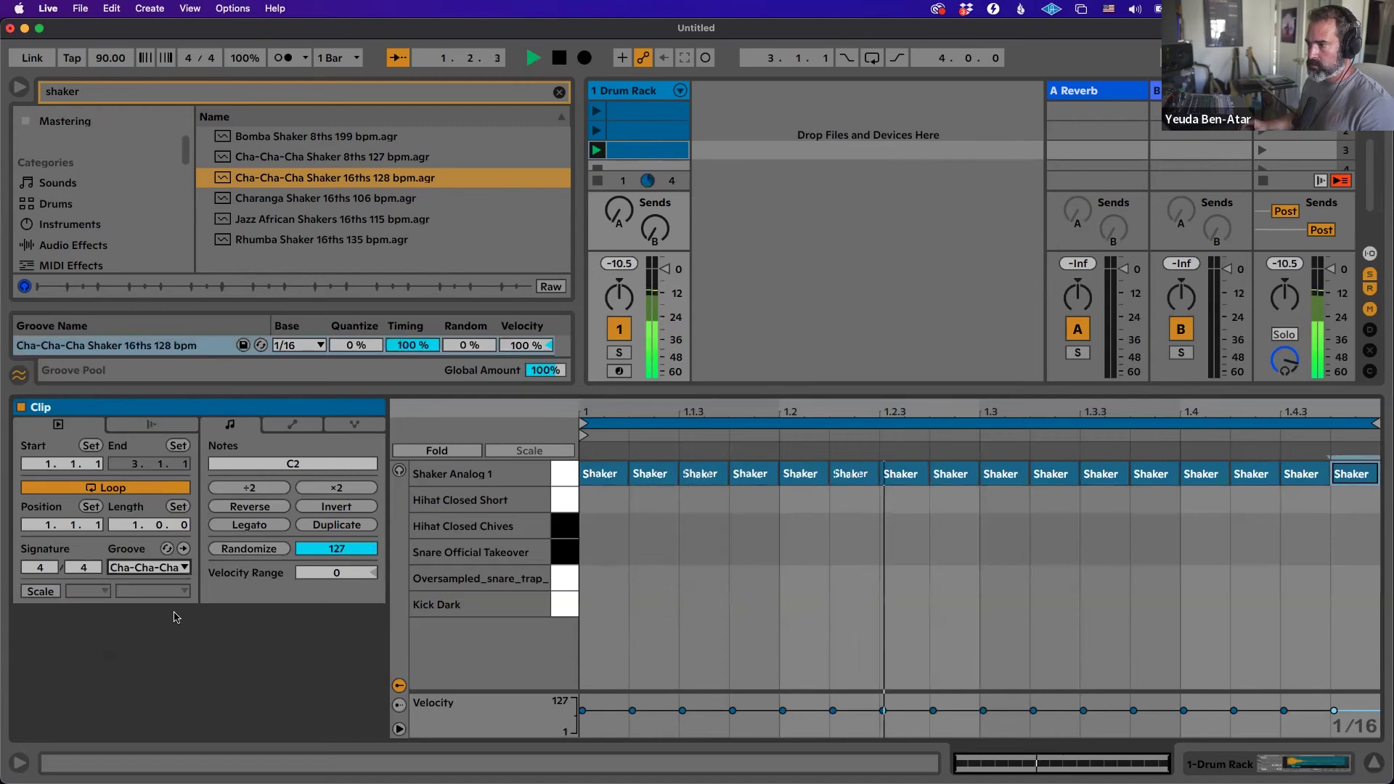
{"action": "key", "text": "space"}
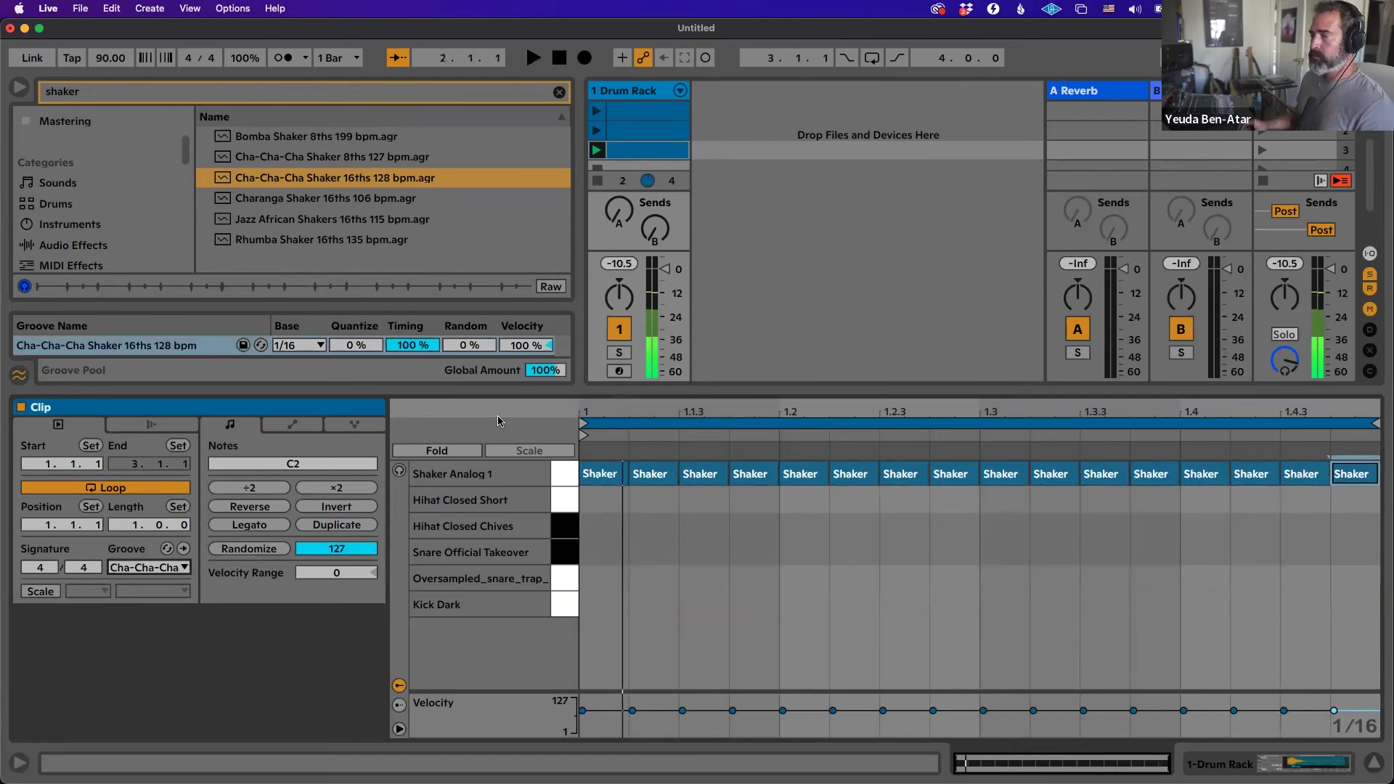
Launch the clip in the second slot and delete all its Hihat Closed Chives notes.
{"action": "left_click", "coordinate": [646, 131]}
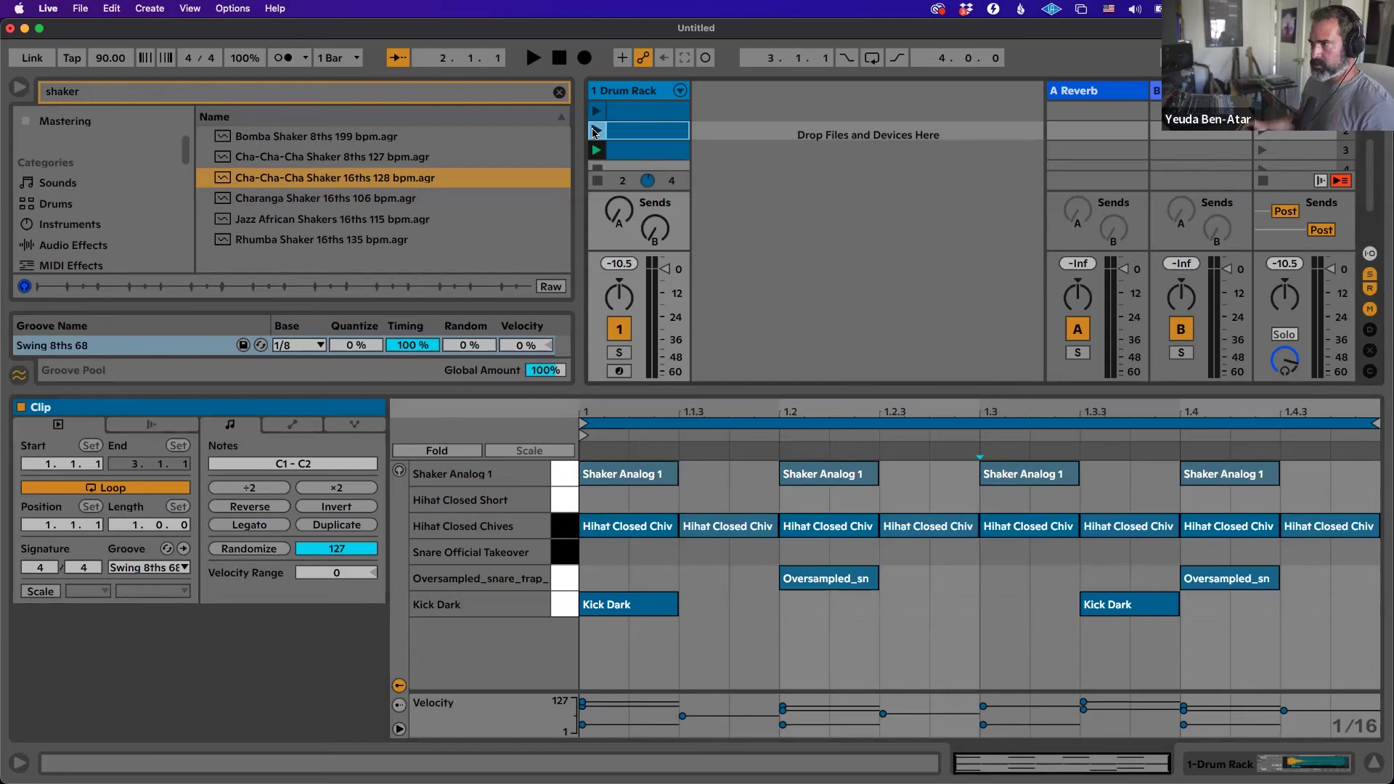
{"action": "left_click", "coordinate": [595, 131]}
{"action": "left_click", "coordinate": [744, 625]}
{"action": "key", "text": "space"}
{"action": "left_click_drag", "start_coordinate": [581, 508], "coordinate": [1379, 537]}
{"action": "key", "text": "Delete"}
{"action": "left_click", "coordinate": [611, 529]}
{"action": "mouse_move", "coordinate": [611, 528]}
{"action": "left_mouse_down"}
{"action": "mouse_move", "coordinate": [813, 527]}
{"action": "mouse_move", "coordinate": [624, 521]}
{"action": "left_mouse_up"}
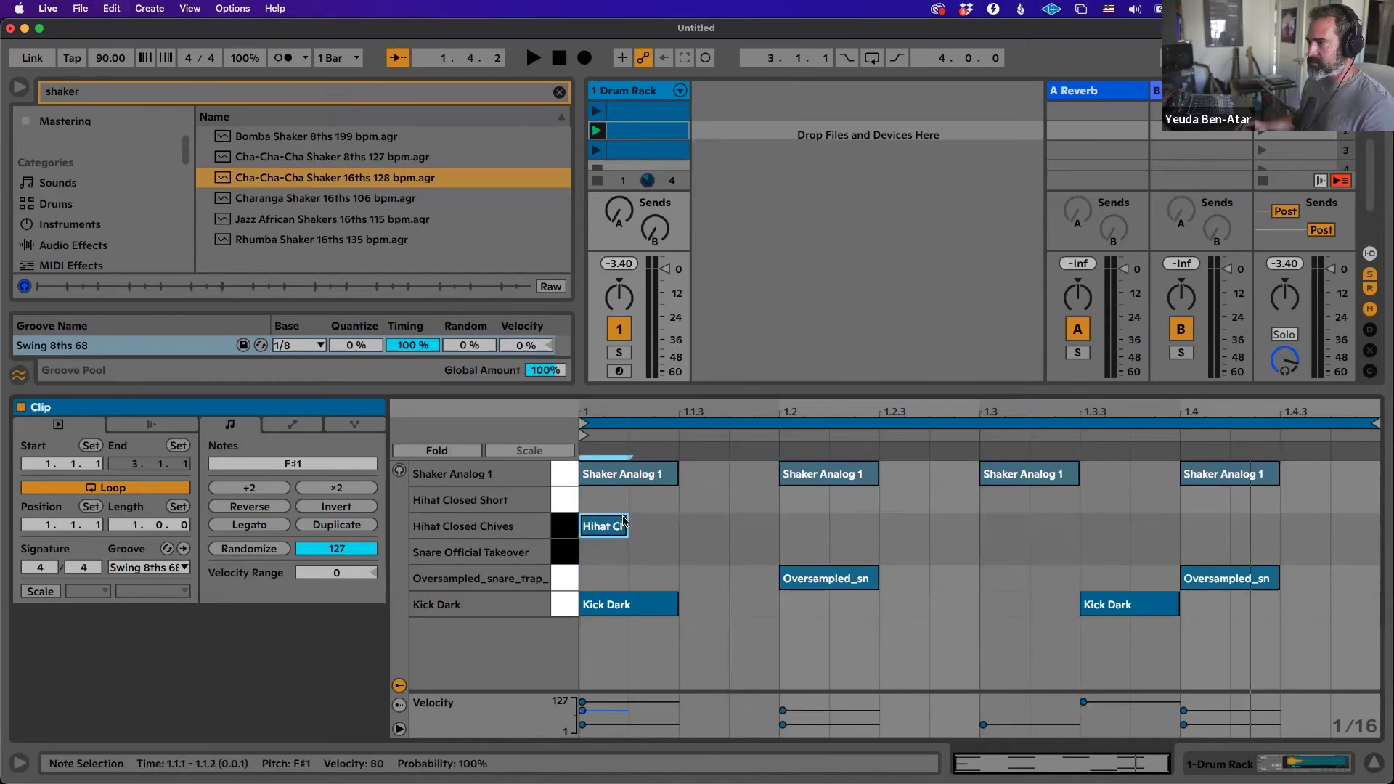
{"action": "left_click", "coordinate": [607, 527]}
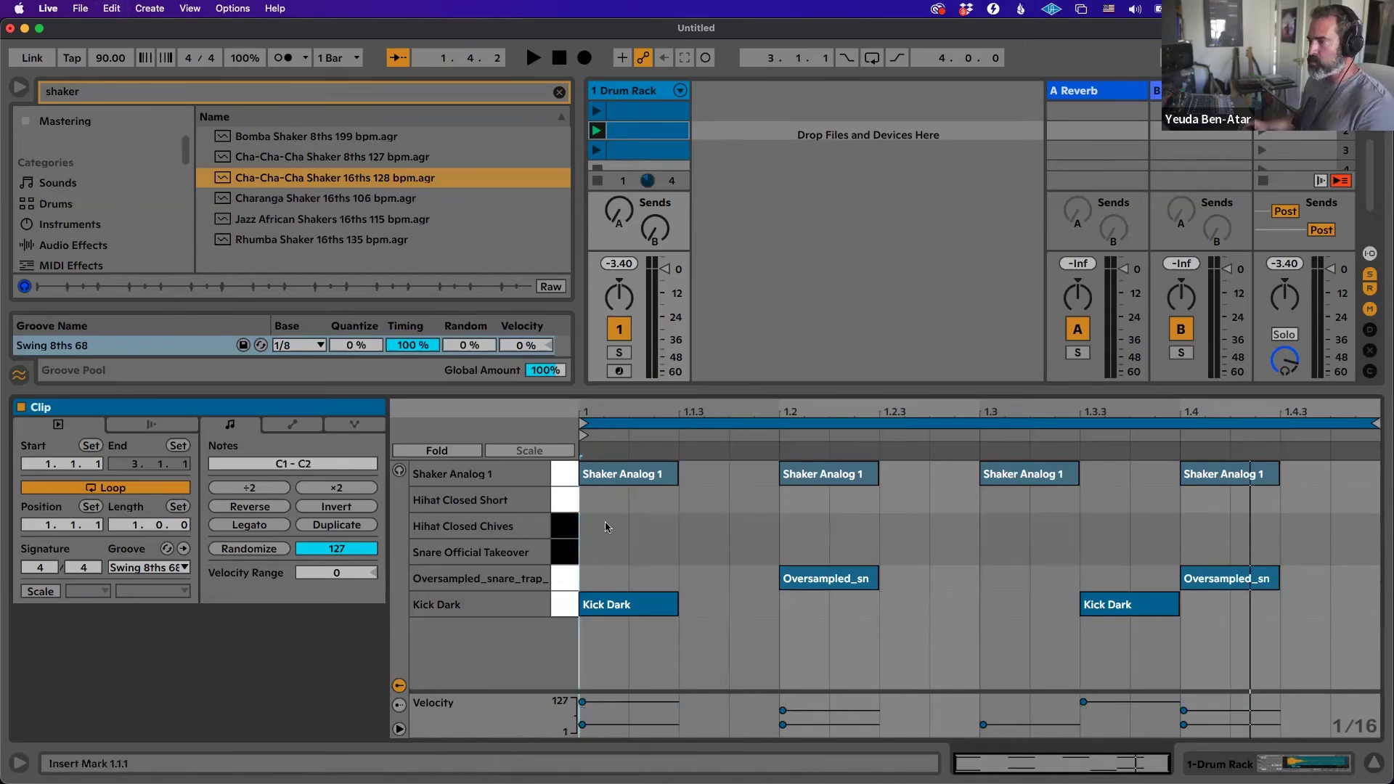
{"action": "left_click_drag", "start_coordinate": [606, 523], "coordinate": [750, 527]}
{"action": "left_click", "coordinate": [747, 527]}
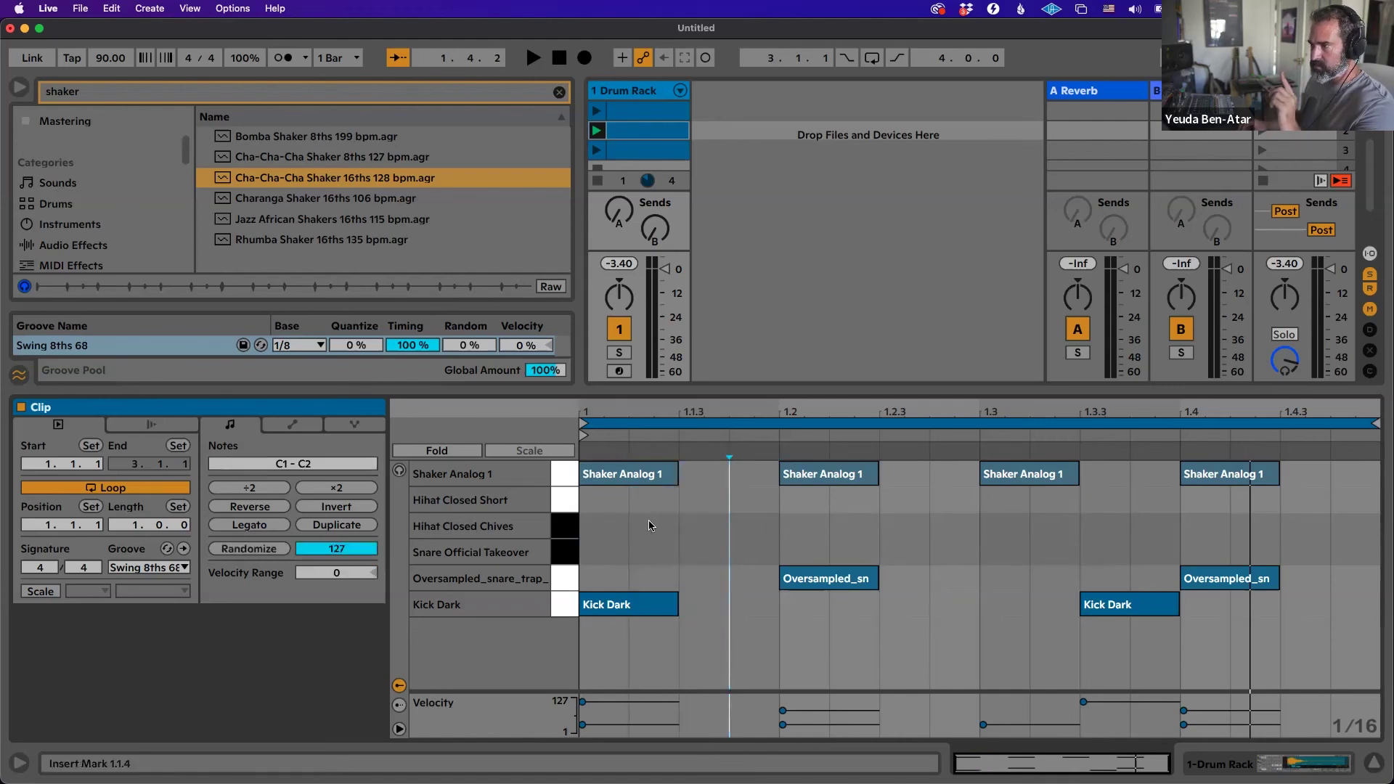
Add a 1/16 Hihat Closed Chives note on the first beat and duplicate it into six consecutive notes.
{"action": "double_click", "coordinate": [612, 527]}
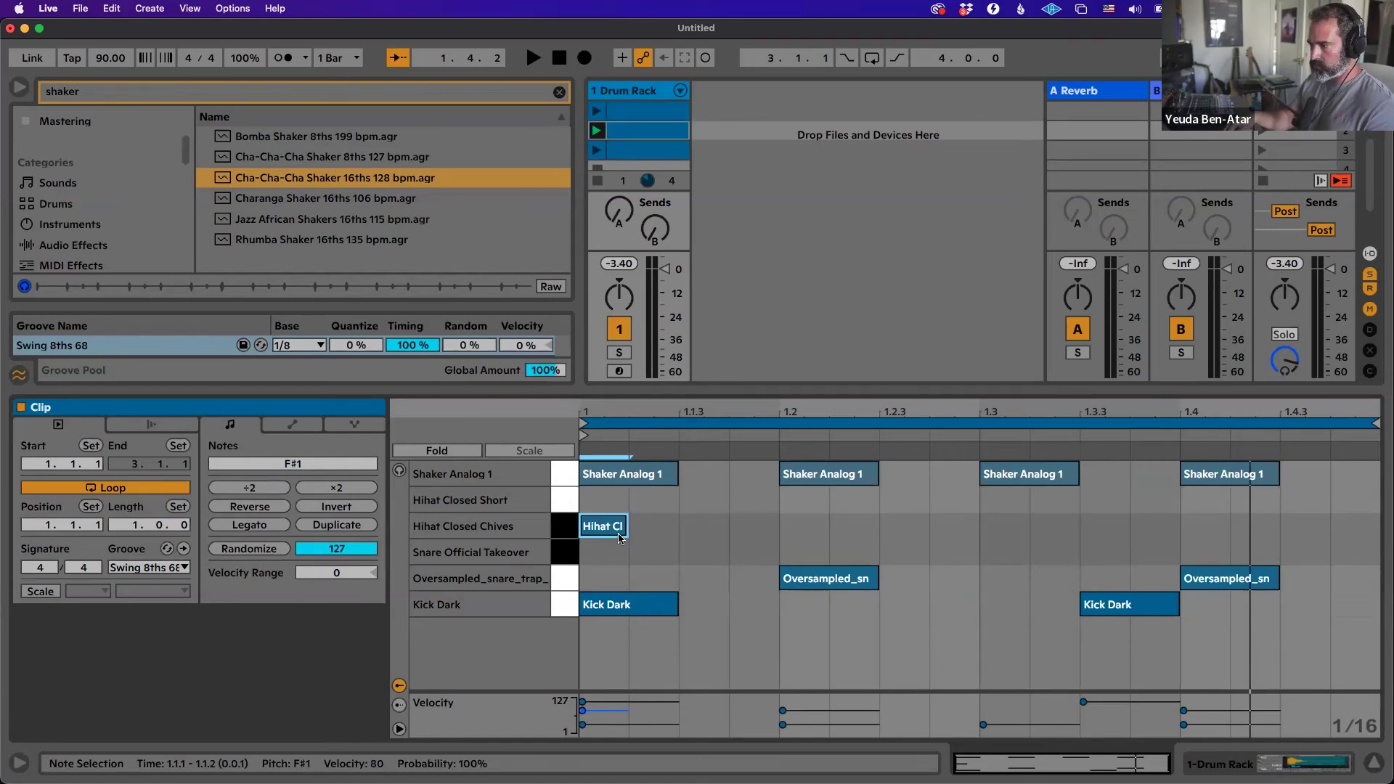
{"action": "key", "text": "super+d"}
{"action": "key", "text": "super+d"}
{"action": "key", "text": "super+d"}
{"action": "key", "text": "super+d"}
{"action": "key", "text": "super+d"}
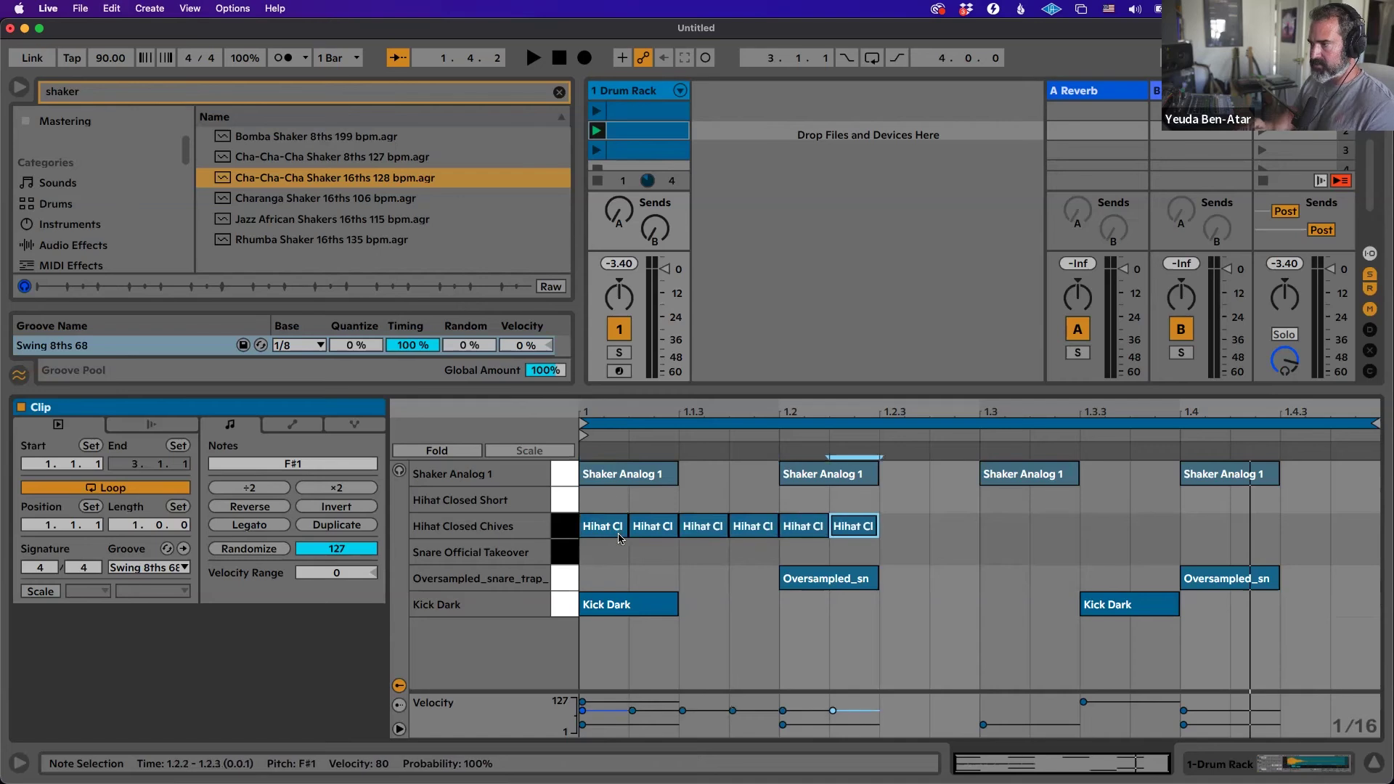
Compress the Hihat Closed Chives notes so five equal ones fill the first beat, and delete the extra sixth note.
{"action": "key", "text": "shift+Left"}
{"action": "key", "text": "shift+Left"}
{"action": "key", "text": "shift+Left"}
{"action": "key", "text": "shift+Left"}
{"action": "key", "text": "shift+Left"}
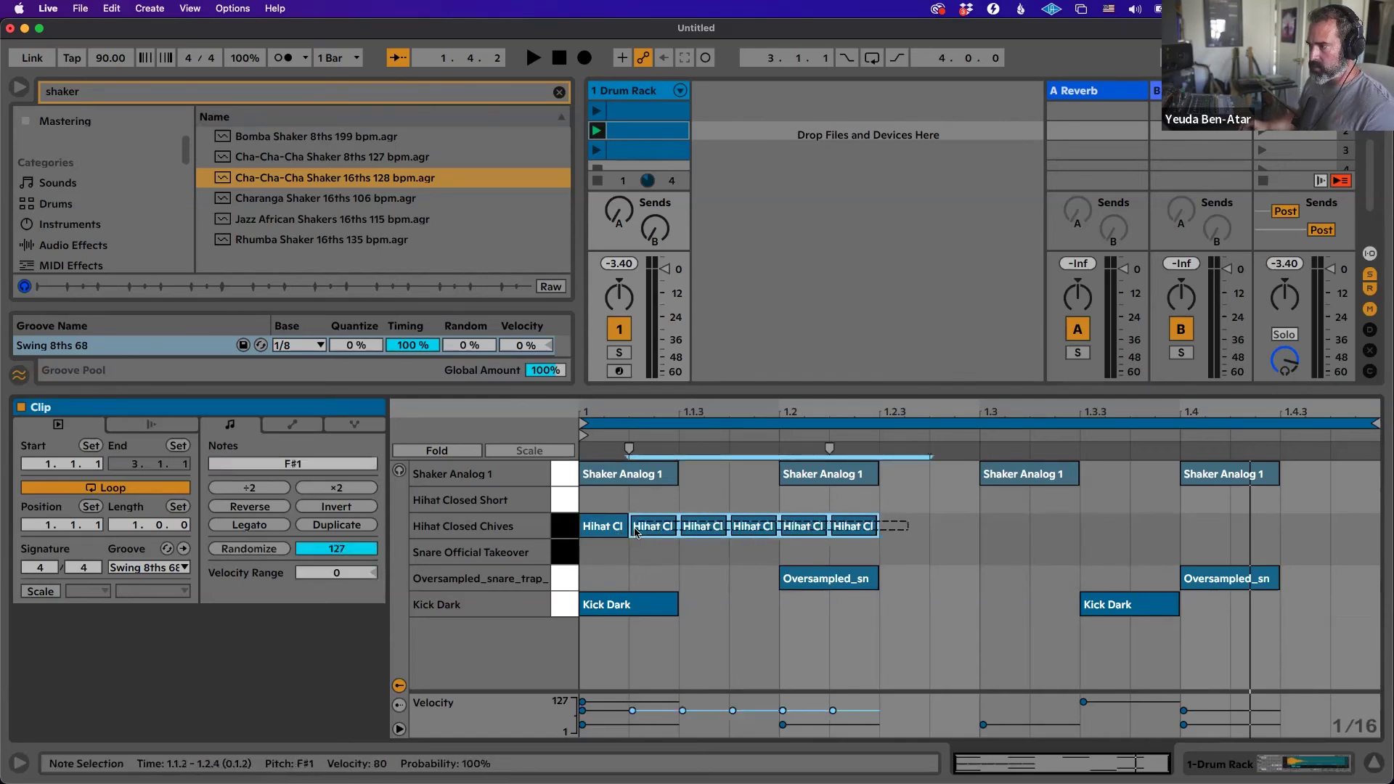
{"action": "left_click", "coordinate": [830, 447]}
{"action": "left_click_drag", "start_coordinate": [830, 446], "coordinate": [784, 447]}
{"action": "left_click", "coordinate": [802, 505]}
{"action": "double_click", "coordinate": [804, 524]}
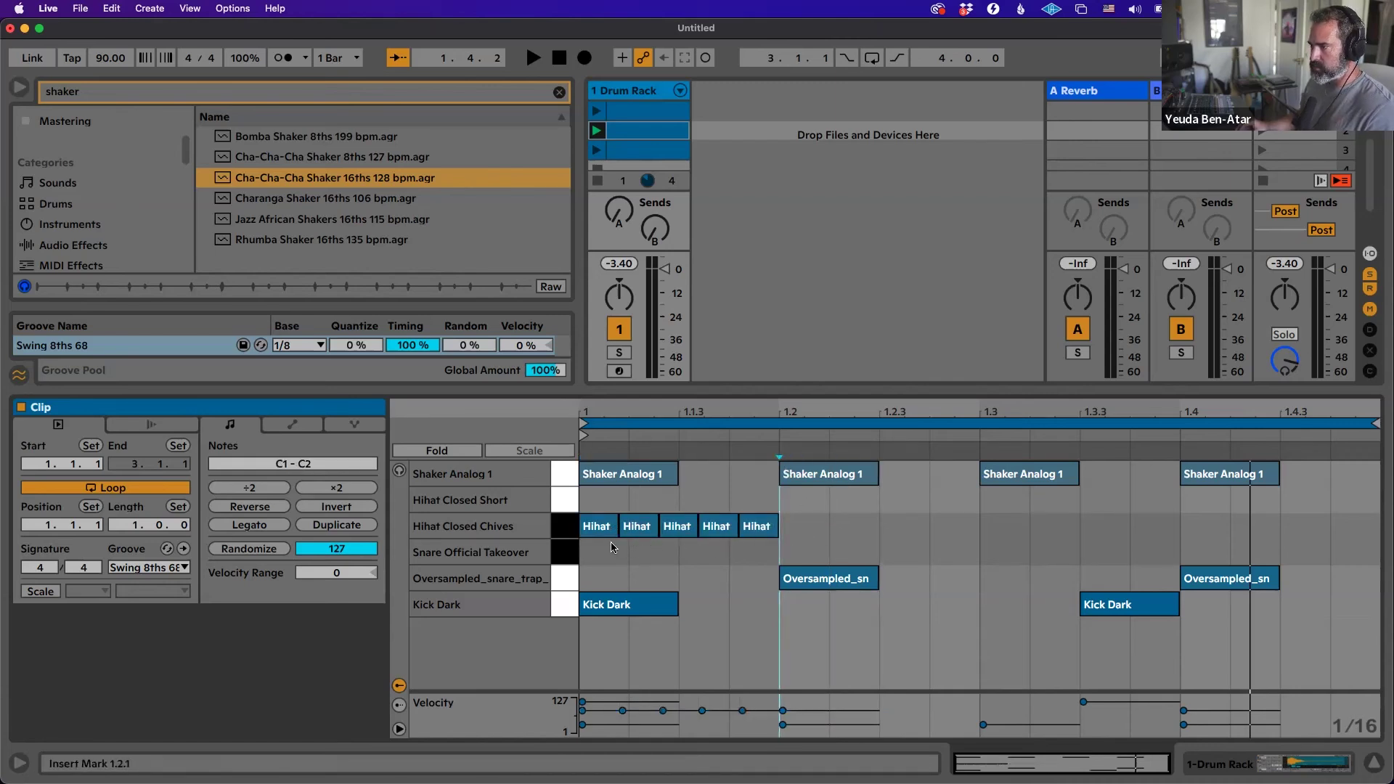
Delete the second, third and fifth of the five Hihat Closed Chives notes in the first beat.
{"action": "left_click_drag", "start_coordinate": [672, 543], "coordinate": [626, 520]}
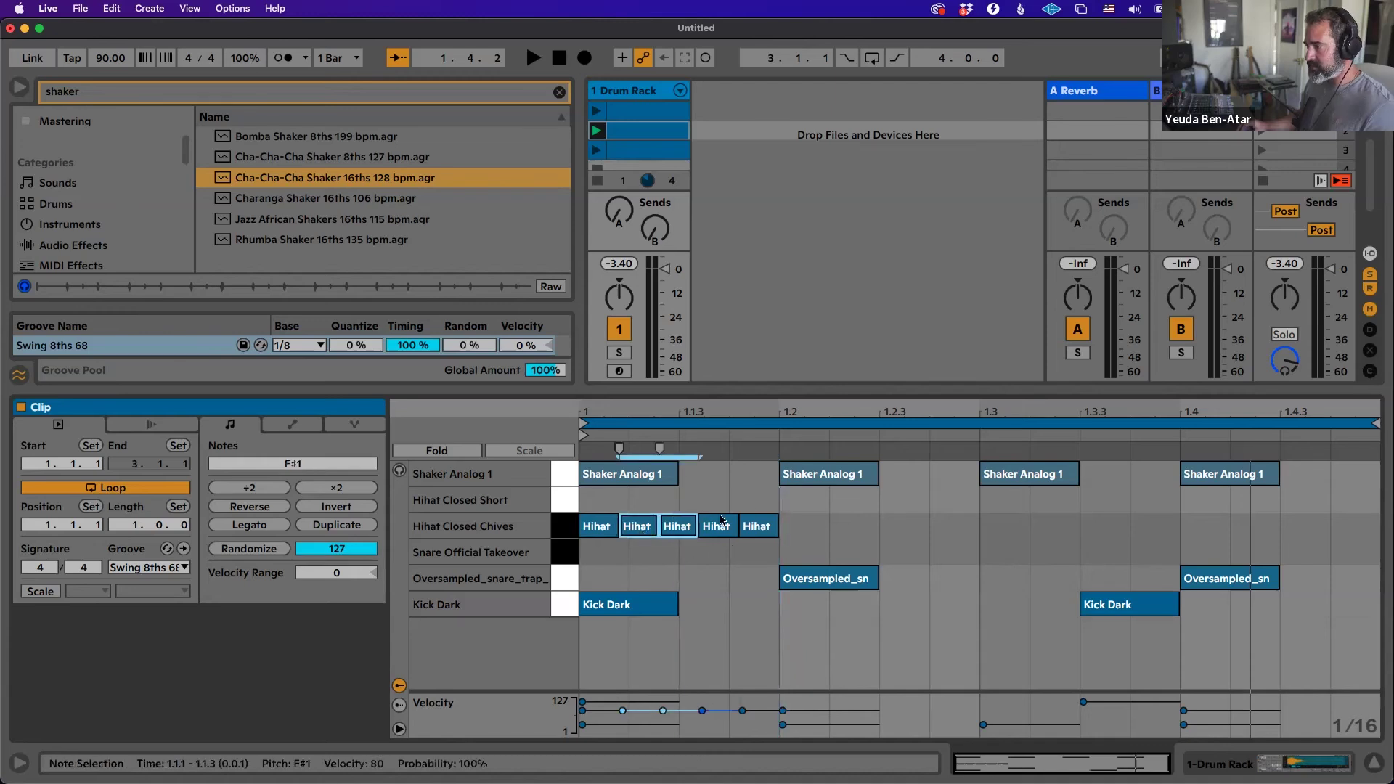
{"action": "key", "text": "Delete"}
{"action": "double_click", "coordinate": [756, 526]}
{"action": "left_click", "coordinate": [710, 559]}
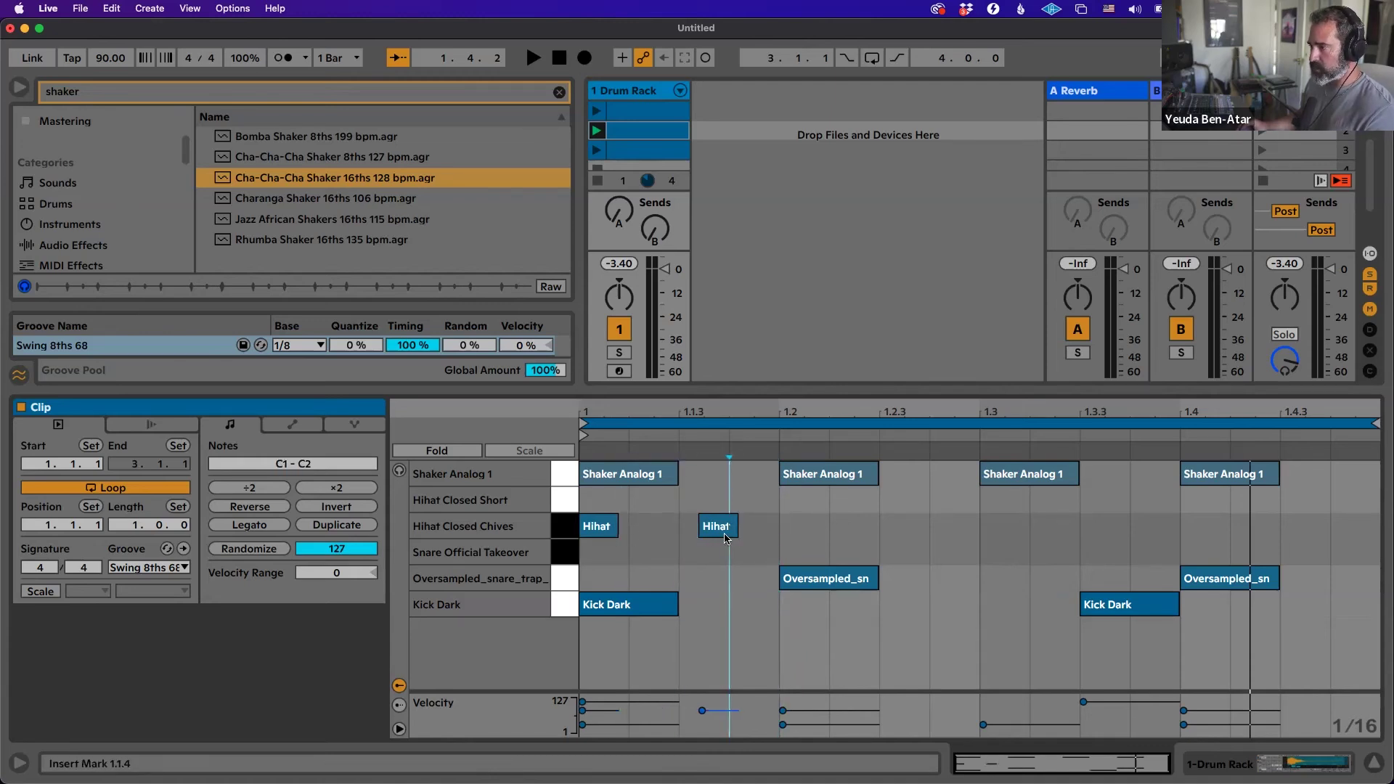
Duplicate the two-note Hihat Closed Chives pattern from the first beat across the other three beats of the bar.
{"action": "left_click", "coordinate": [421, 526]}
{"action": "key", "text": "super+d"}
{"action": "key", "text": "super+d"}
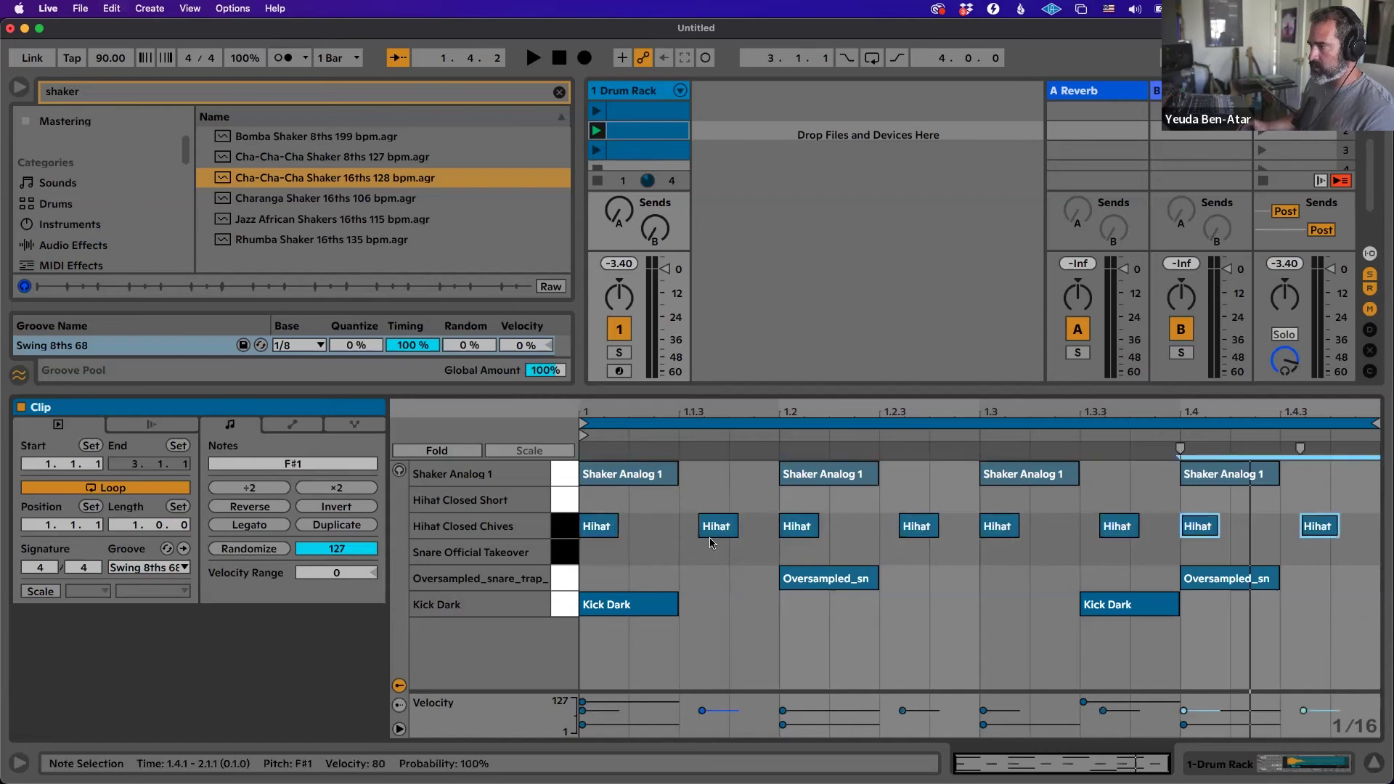
Set the clip's groove to None and play the loop with the new quintuplet hi-hat pattern.
{"action": "left_click", "coordinate": [151, 569]}
{"action": "left_click", "coordinate": [153, 582]}
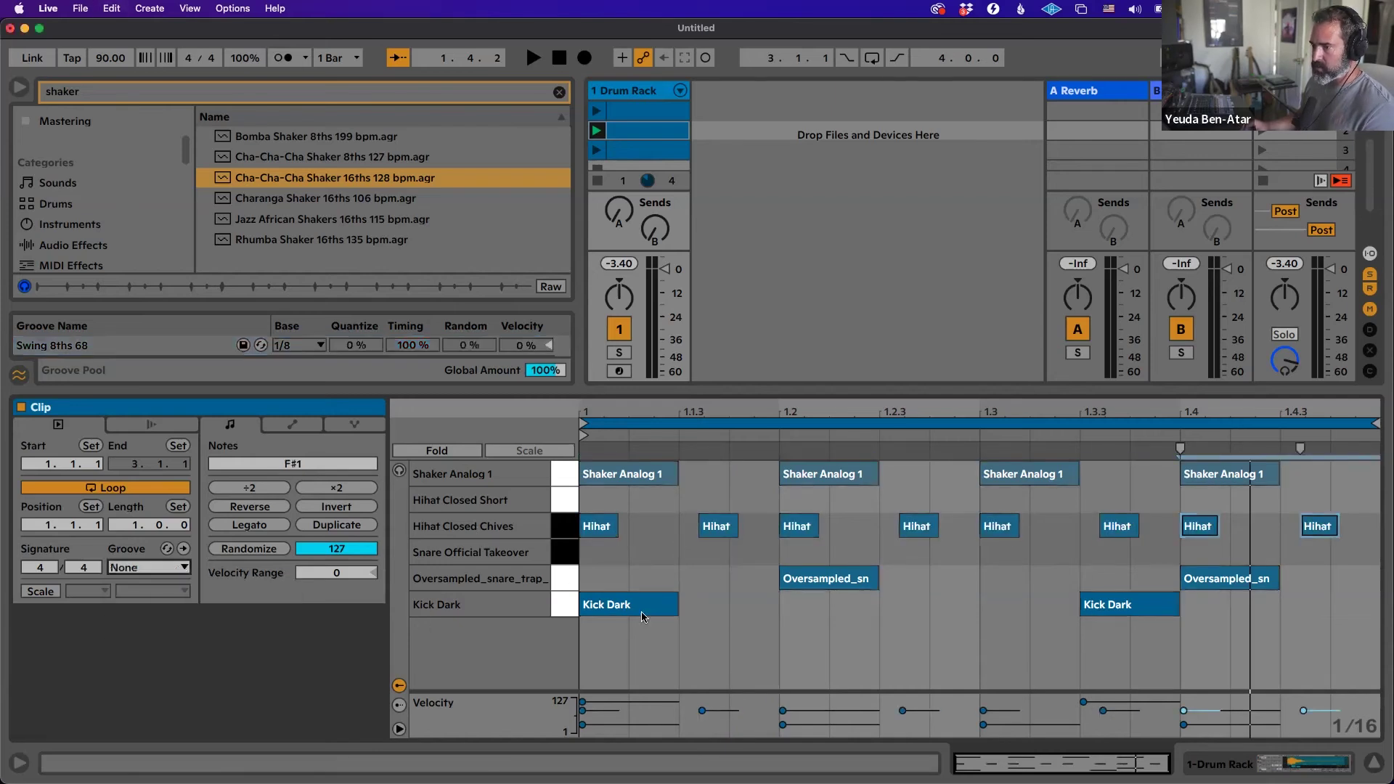
{"action": "key", "text": "space"}
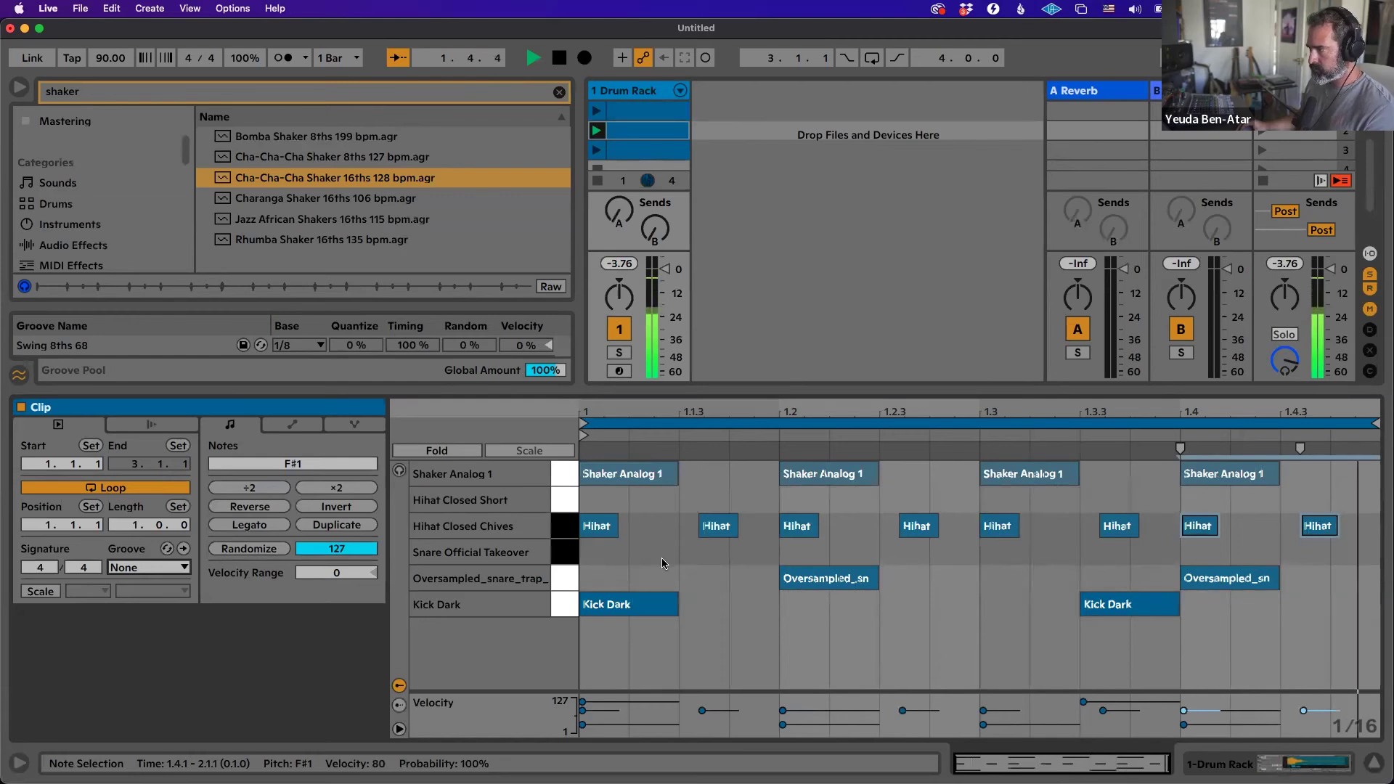
Stop playback, shorten the first Kick Dark note to a sixteenth, and duplicate it into eight consecutive notes filling the first two beats.
{"action": "key", "text": "space"}
{"action": "left_click", "coordinate": [648, 607]}
{"action": "key", "text": "shift+Left"}
{"action": "key", "text": "super+d"}
{"action": "key", "text": "super+d"}
{"action": "key", "text": "super+d"}
{"action": "key", "text": "super+d"}
{"action": "key", "text": "super+d"}
{"action": "key", "text": "super+d"}
{"action": "key", "text": "super+d"}
{"action": "key", "text": "super+d"}
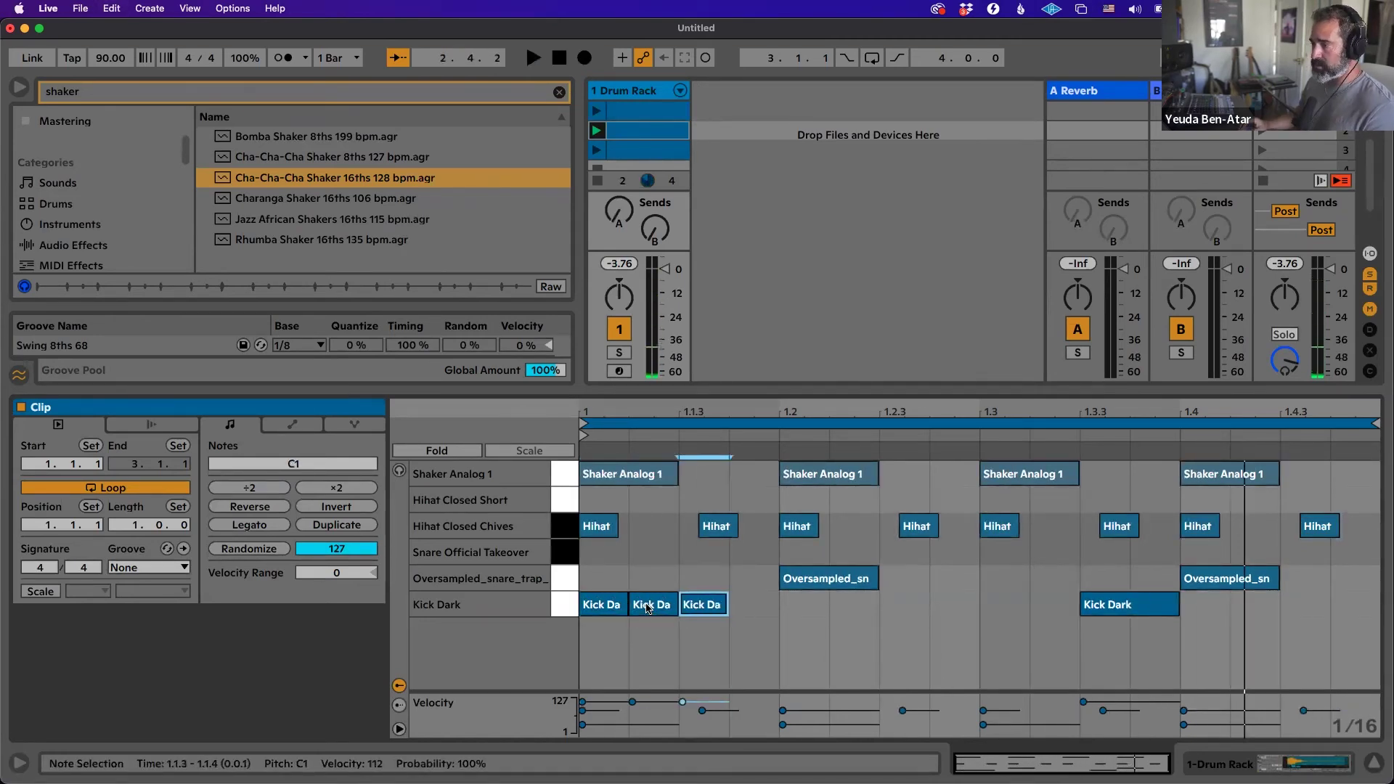
{"action": "key", "text": "super+z"}
{"action": "key", "text": "super+shift+z"}
{"action": "key", "text": "super+z"}
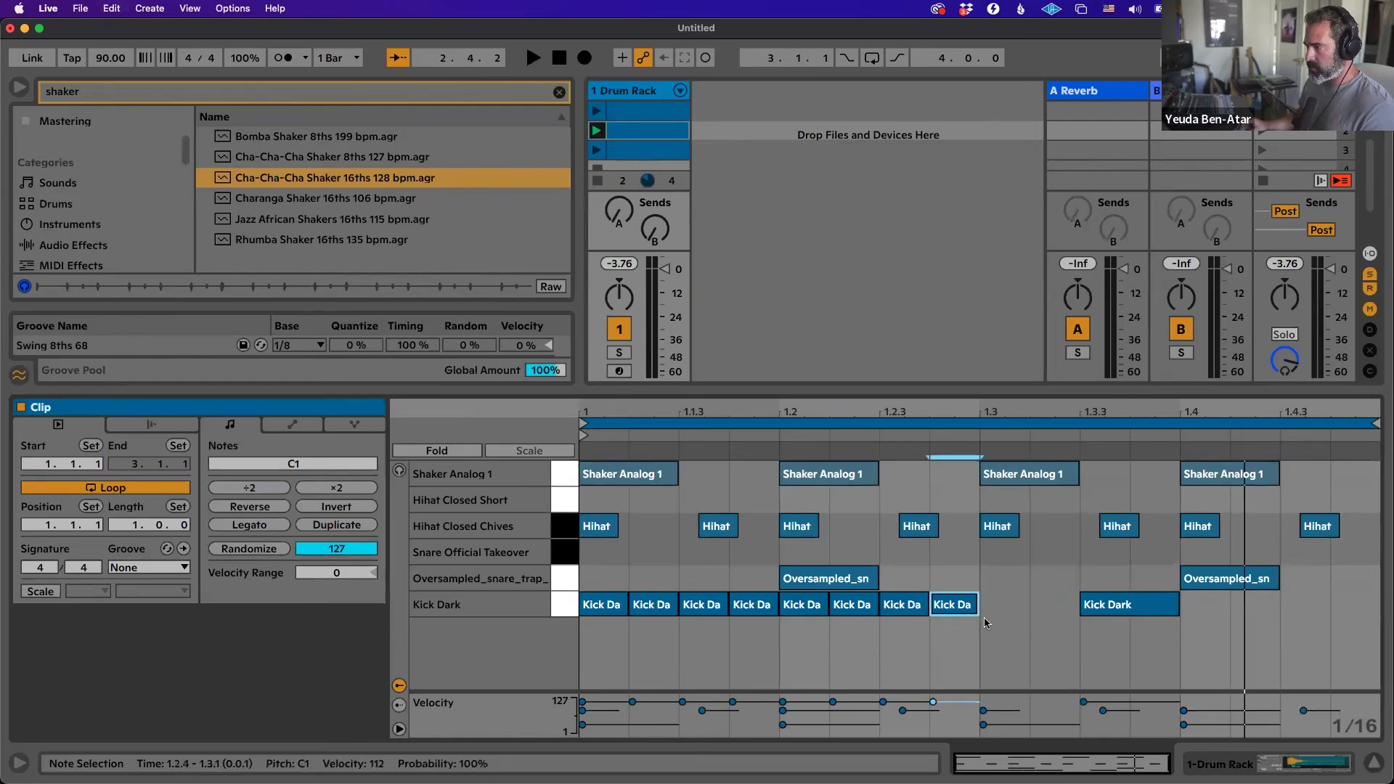
Compress the eight short Kick Dark notes so seven equal ones fill the first beat, and delete the extra eighth note.
{"action": "left_click", "coordinate": [490, 612]}
{"action": "left_click_drag", "start_coordinate": [980, 458], "coordinate": [759, 458]}
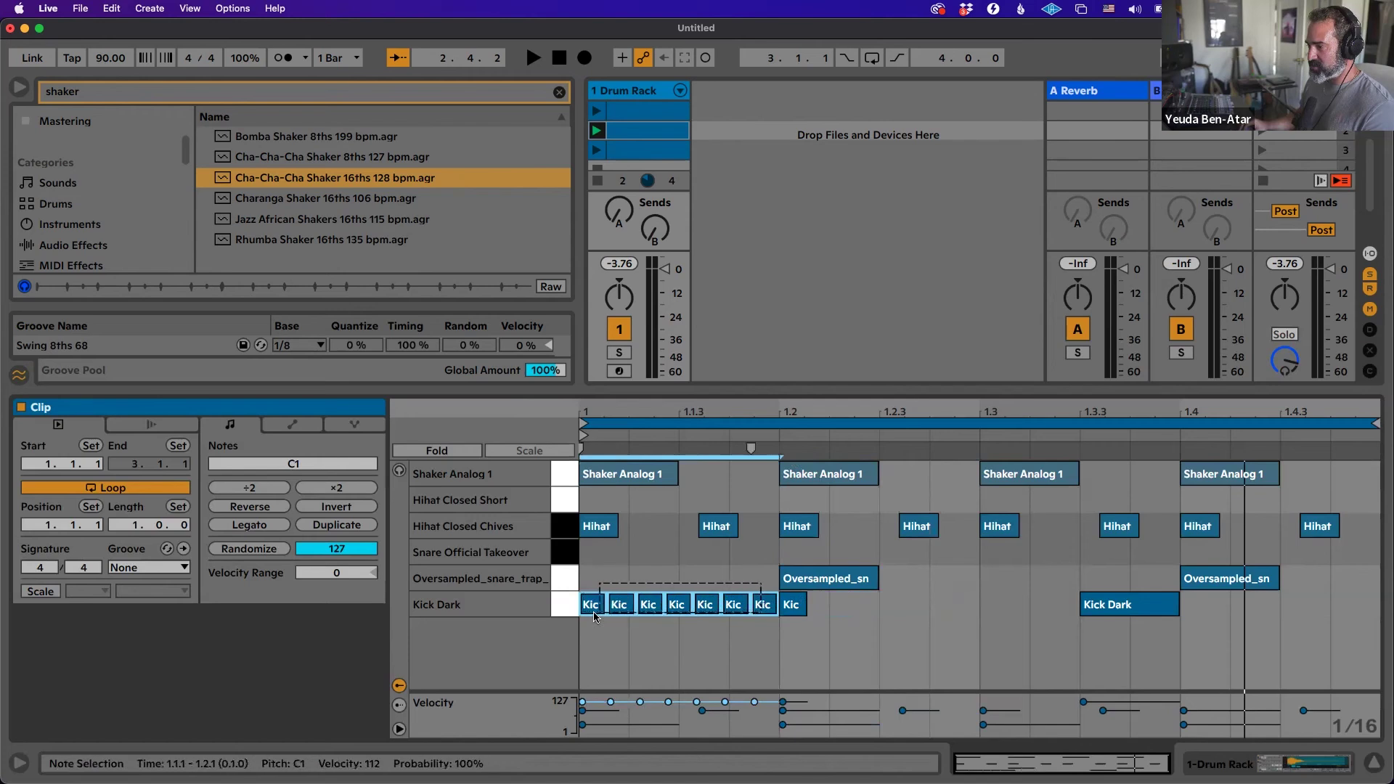
{"action": "left_click", "coordinate": [779, 624]}
{"action": "left_click", "coordinate": [791, 604]}
{"action": "key", "text": "Delete"}
Deactivate the seven Kick Dark notes in the first beat and duplicate the group across the other three beats.
{"action": "left_click_drag", "start_coordinate": [766, 582], "coordinate": [592, 612]}
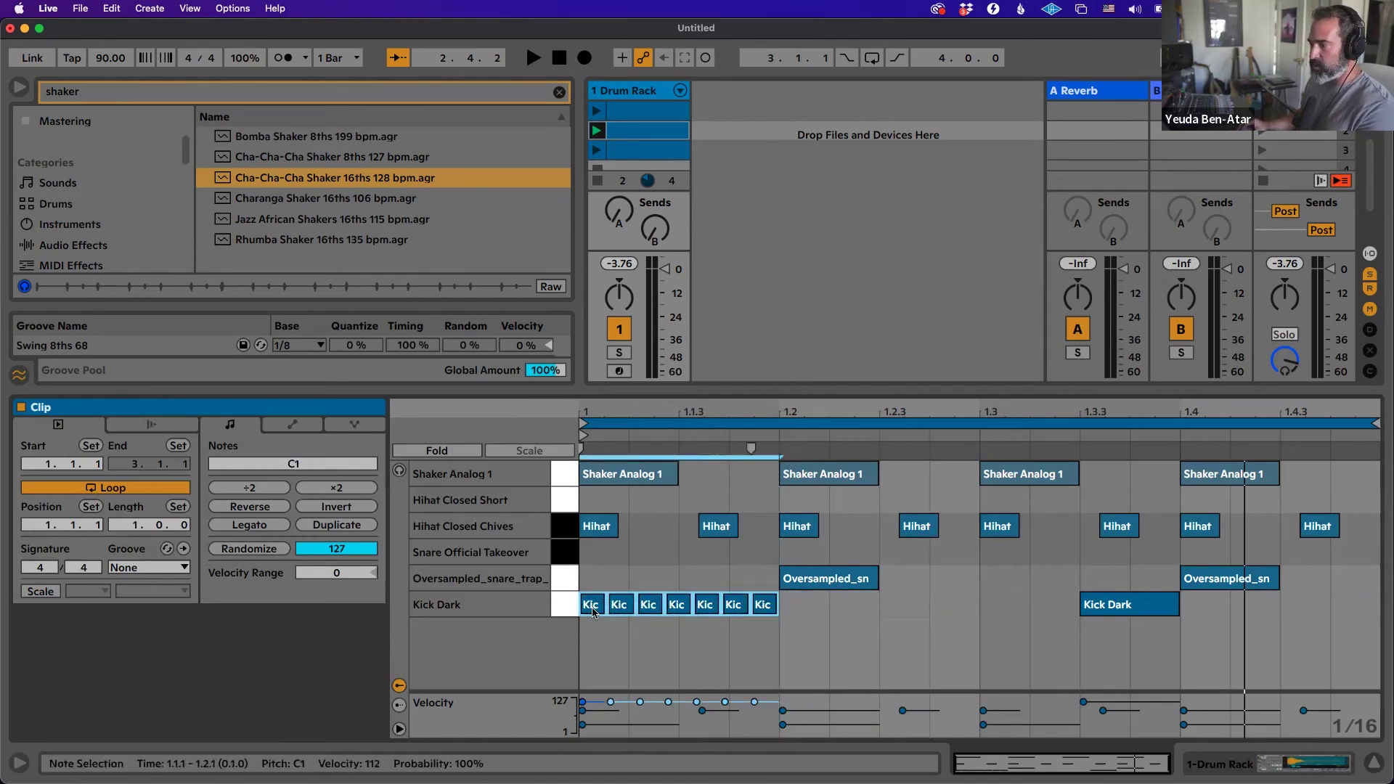
{"action": "key", "text": "0"}
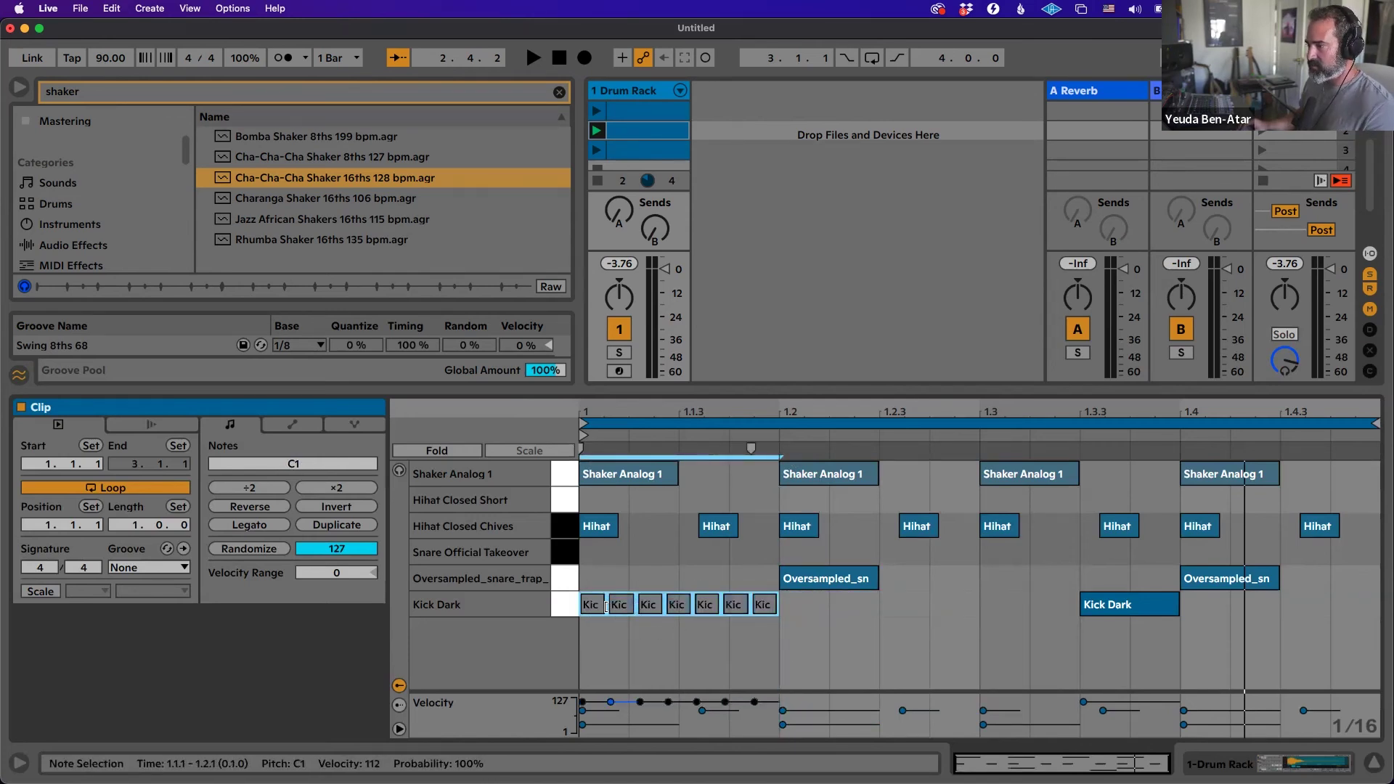
{"action": "key", "text": "super+d"}
{"action": "key", "text": "super+d"}
{"action": "key", "text": "super+d"}
Reactivate the first and seventh Kick Dark notes in the first beat, removing any snare note added by mistake.
{"action": "left_click", "coordinate": [592, 604]}
{"action": "key", "text": "0"}
{"action": "left_click", "coordinate": [762, 604]}
{"action": "key", "text": "0"}
{"action": "double_click", "coordinate": [749, 584]}
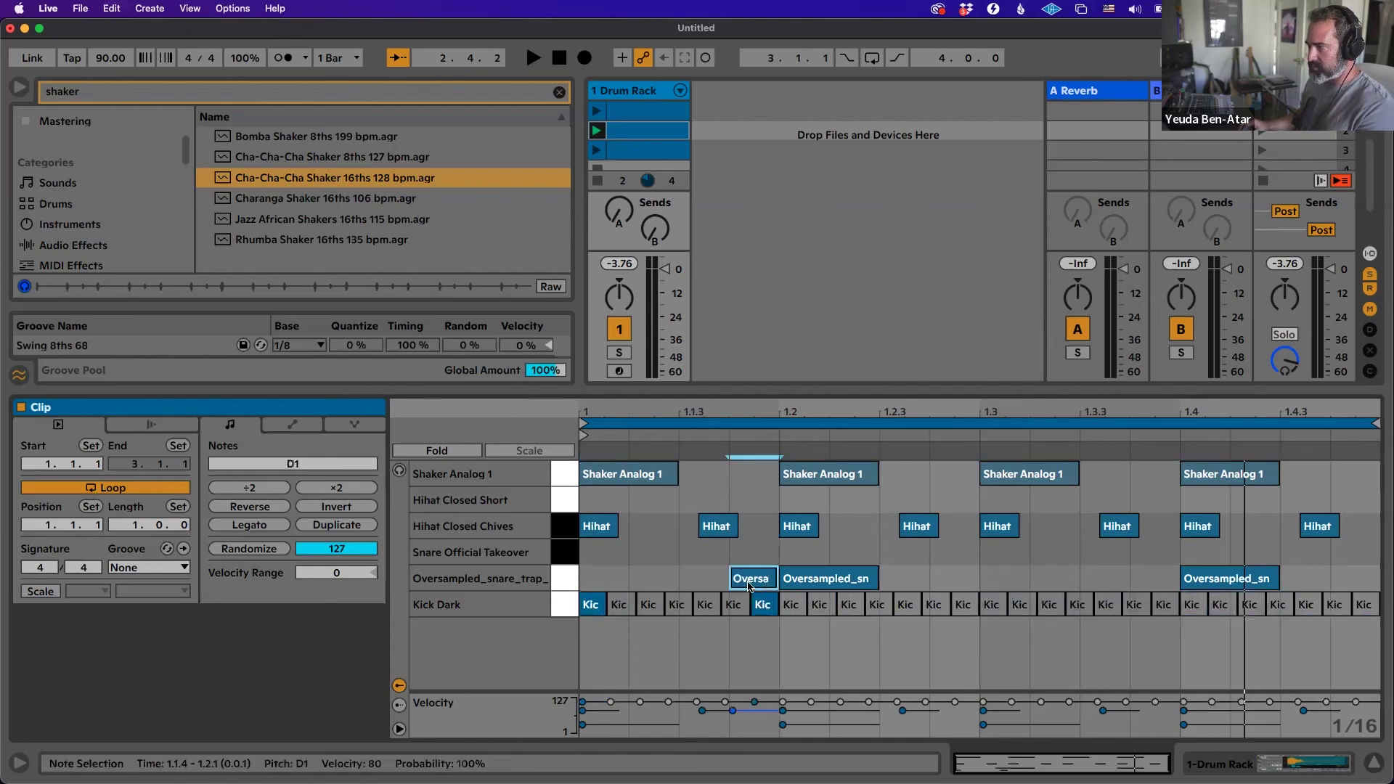
{"action": "double_click", "coordinate": [749, 584]}
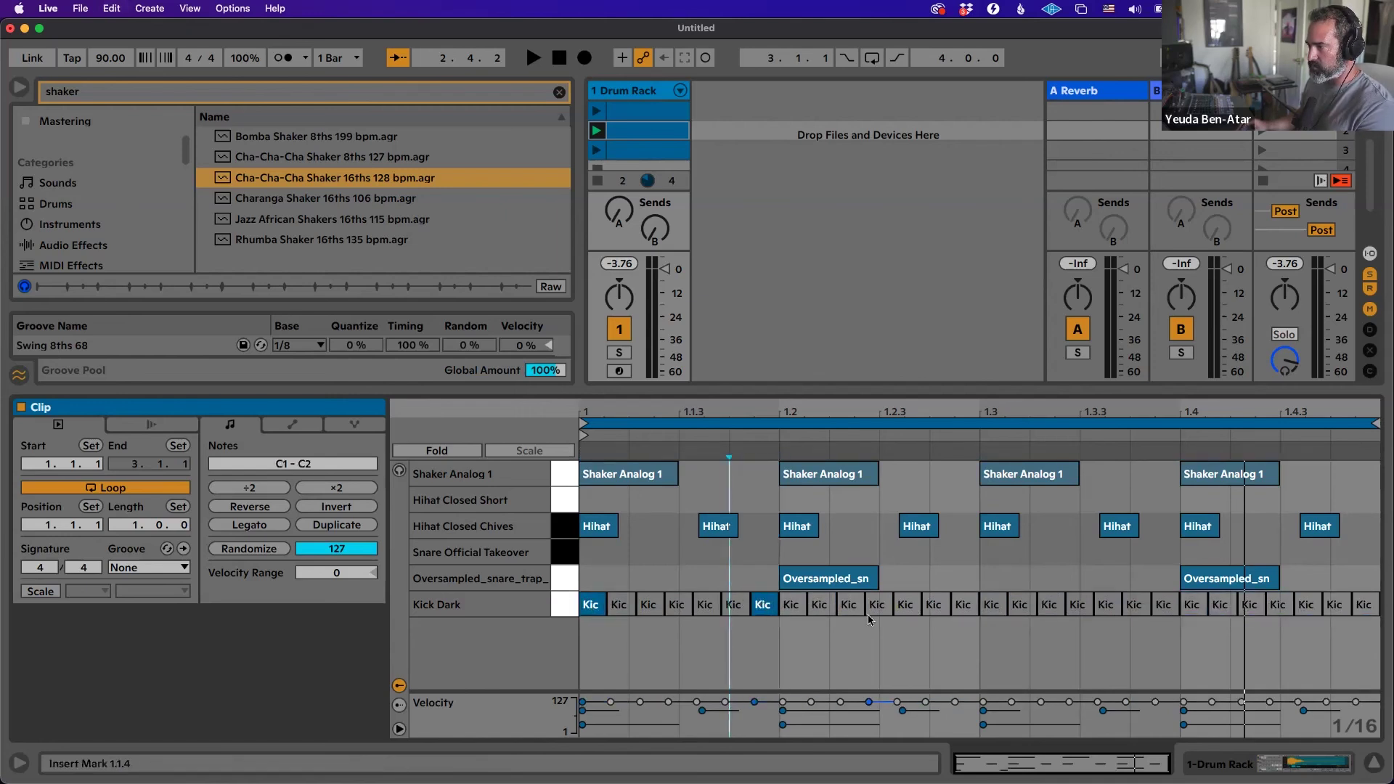
Reactivate the sixth Kick Dark note in beat two, the seventh in beat three and the sixth in beat four.
{"action": "left_click", "coordinate": [934, 604]}
{"action": "key", "text": "0"}
{"action": "left_click", "coordinate": [1164, 604]}
{"action": "key", "text": "0"}
{"action": "left_click", "coordinate": [1329, 606]}
{"action": "key", "text": "0"}
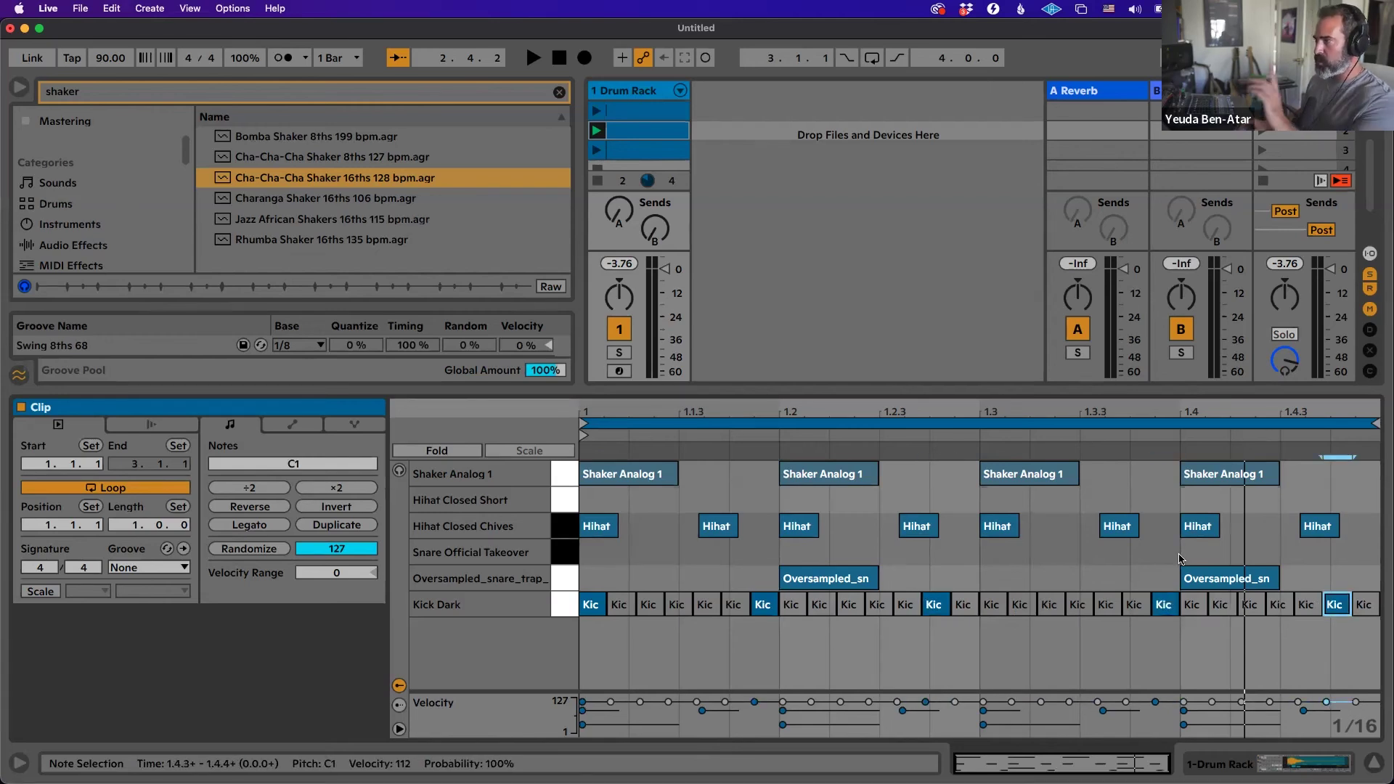
Play the loop to hear the septuplet kick pattern against the quintuplet hi-hats, and stop playback.
{"action": "key", "text": "space"}
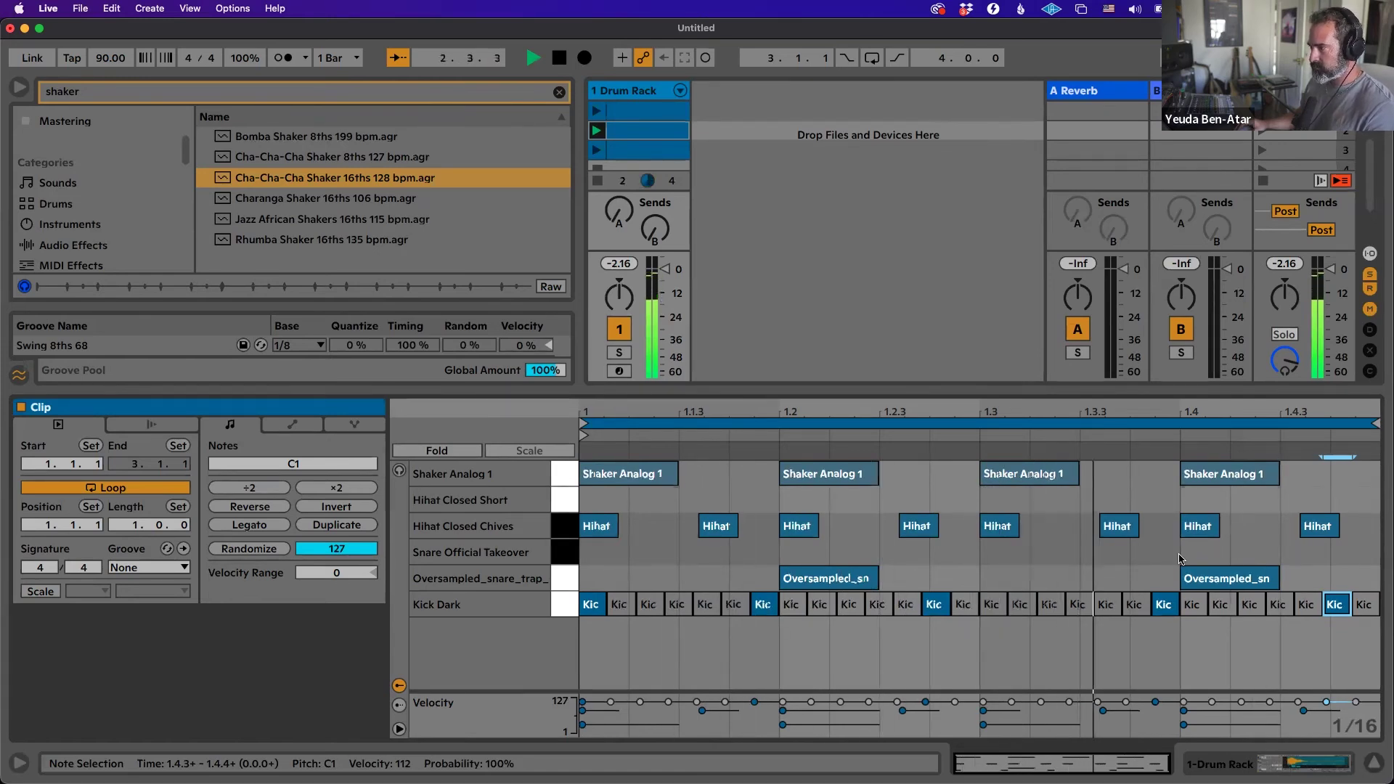
{"action": "key", "text": "space"}
{"action": "left_click", "coordinate": [1029, 567]}
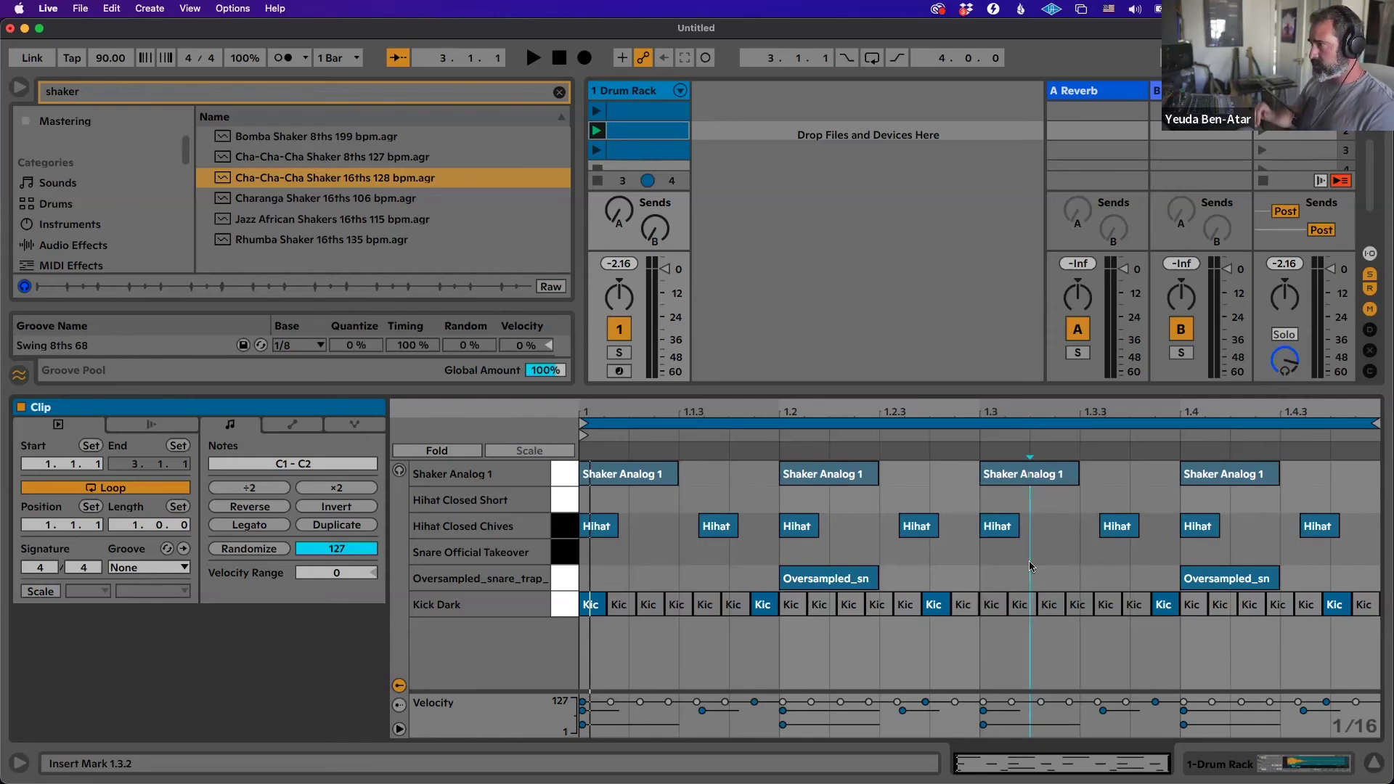
{"action": "key", "text": "Right"}
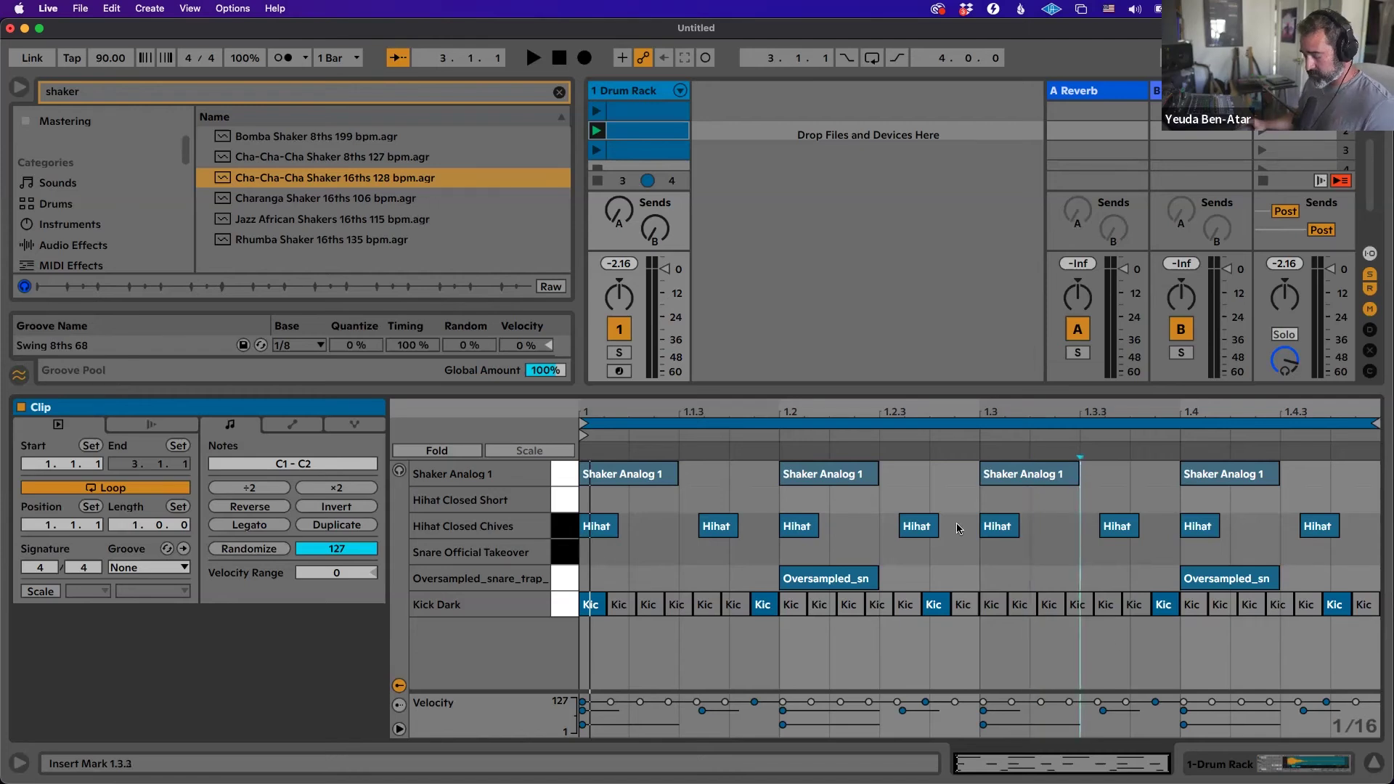
Open the empty clip below the existing beats and search the browser's Drums category for "rimshot".
{"action": "left_click", "coordinate": [639, 146]}
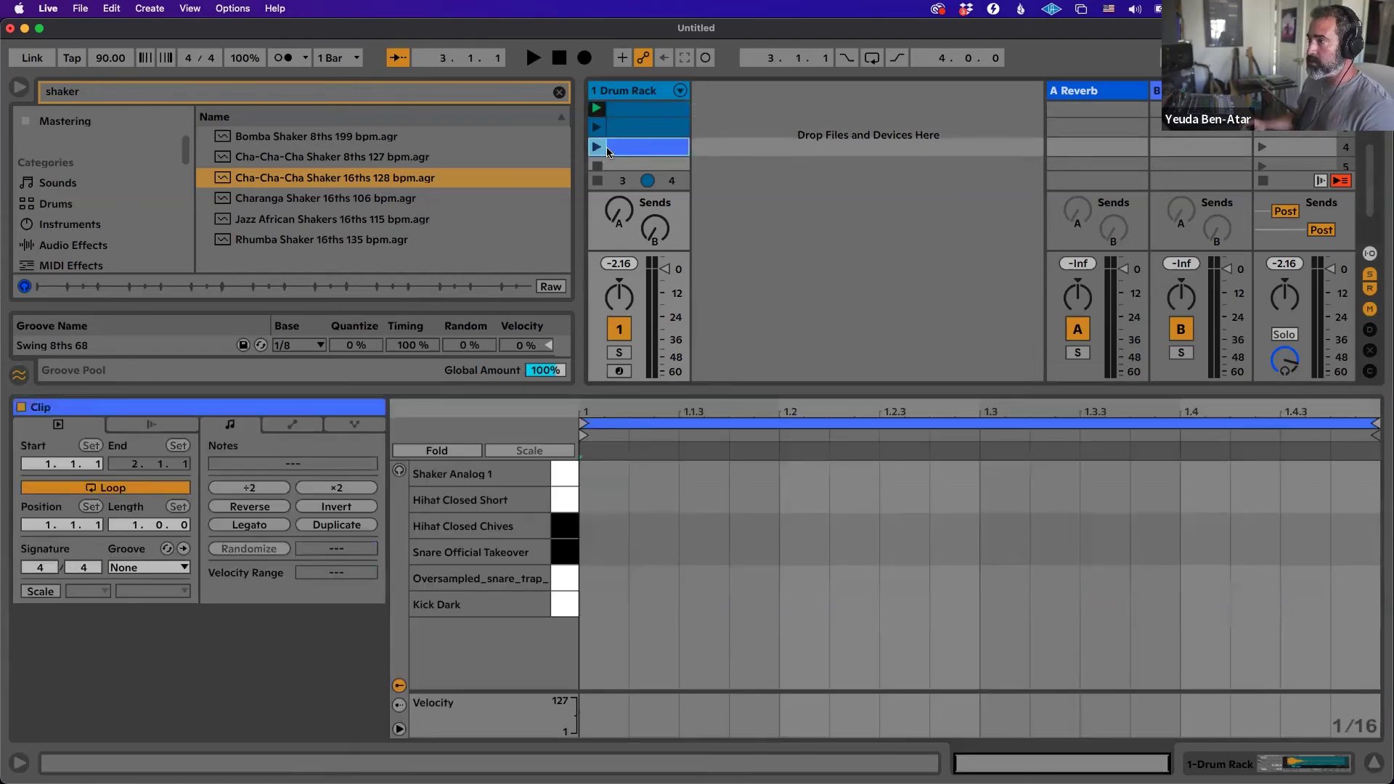
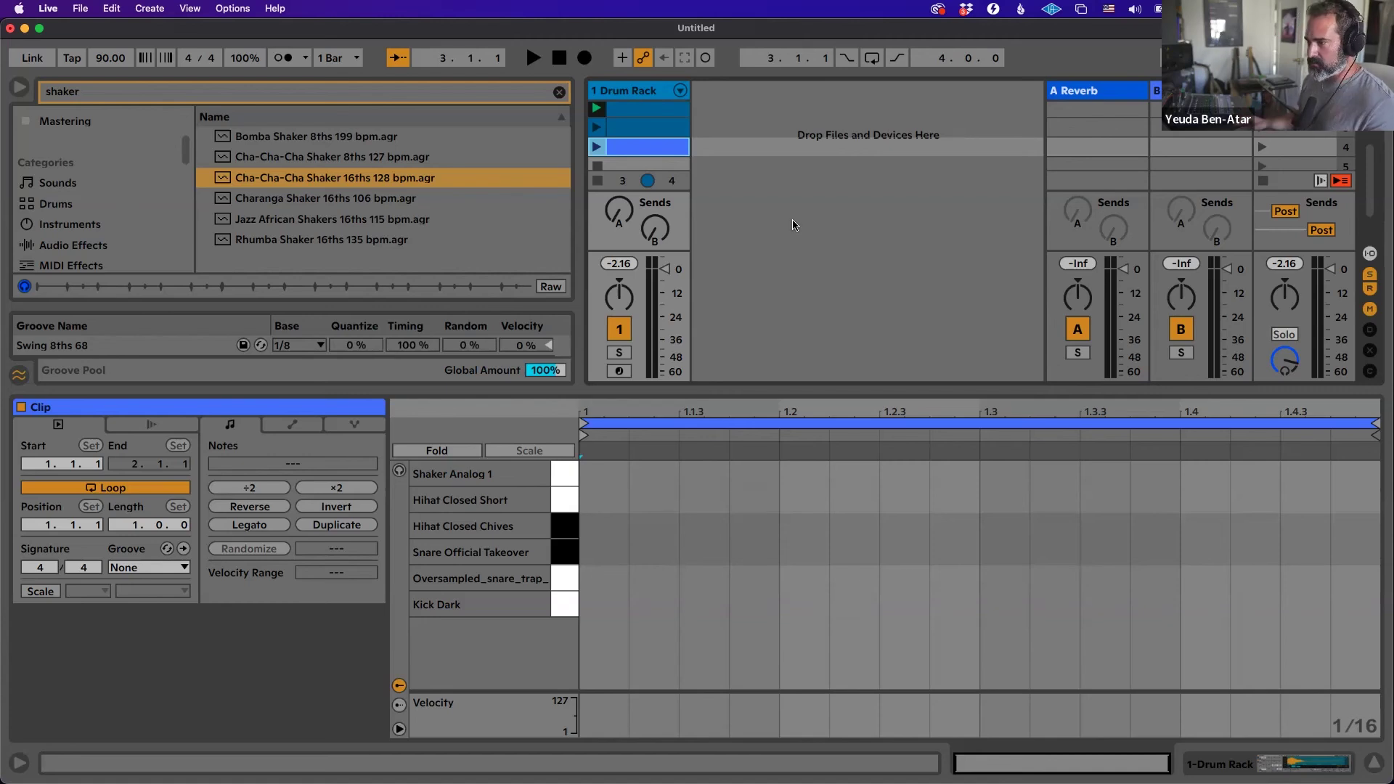
{"action": "double_click", "coordinate": [608, 578]}
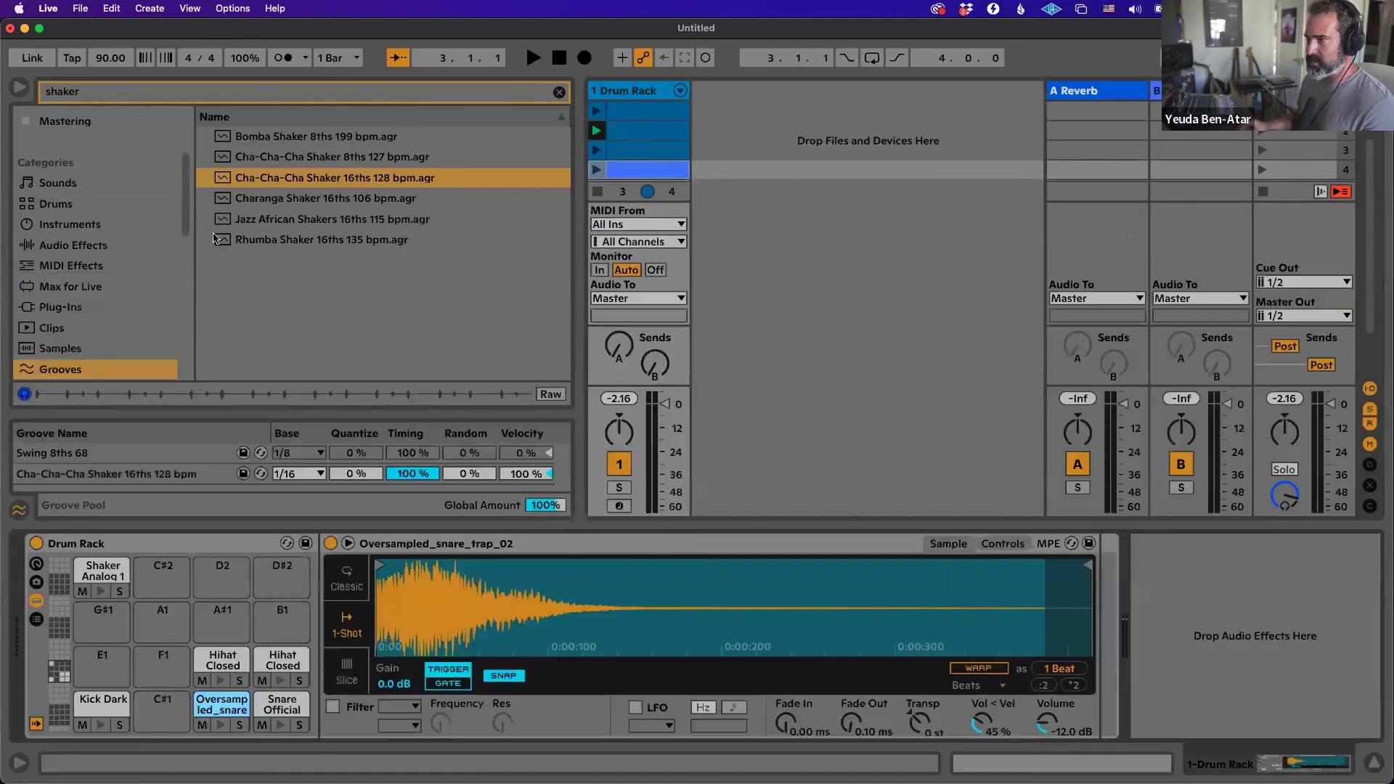
{"action": "double_click", "coordinate": [167, 90]}
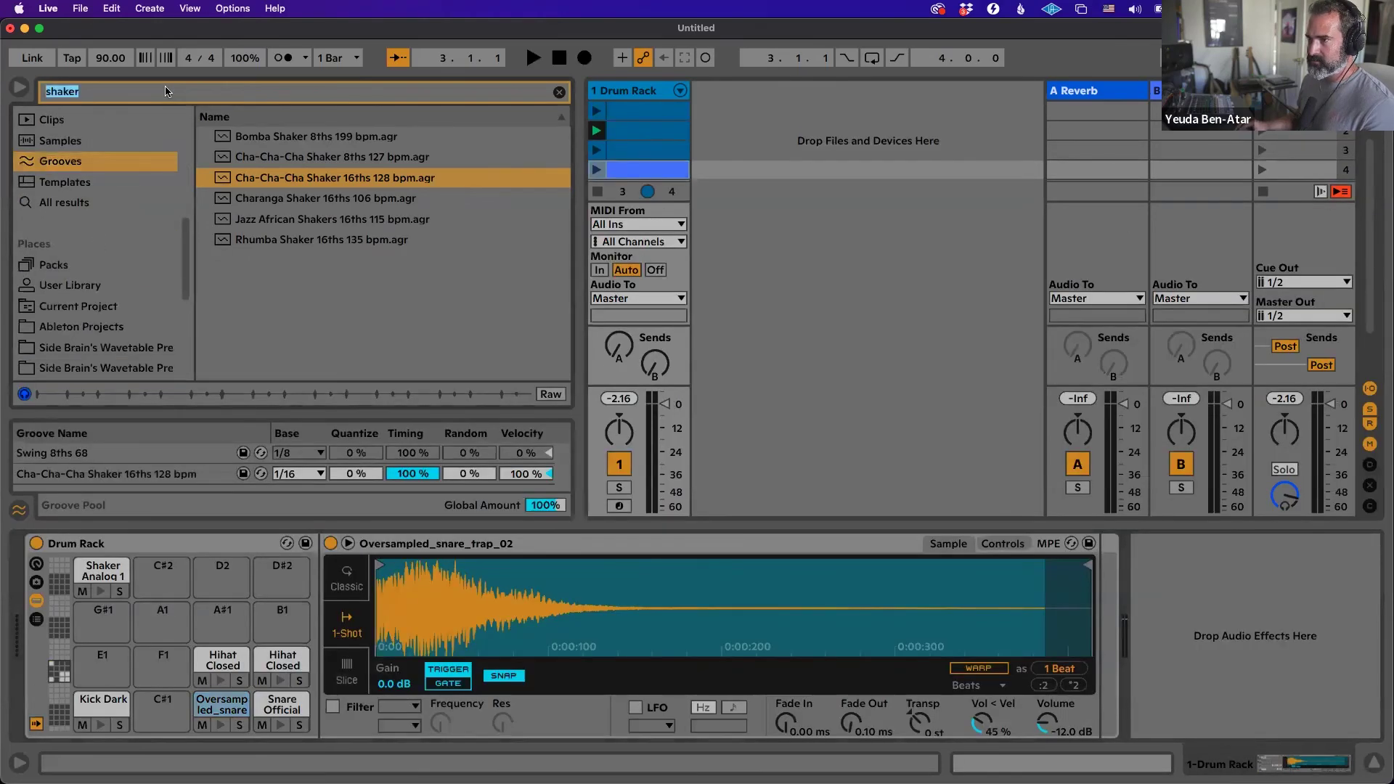
{"action": "type", "text": "rimshot"}
{"action": "scroll", "coordinate": [87, 290], "scroll_direction": "down", "scroll_amount": 3}
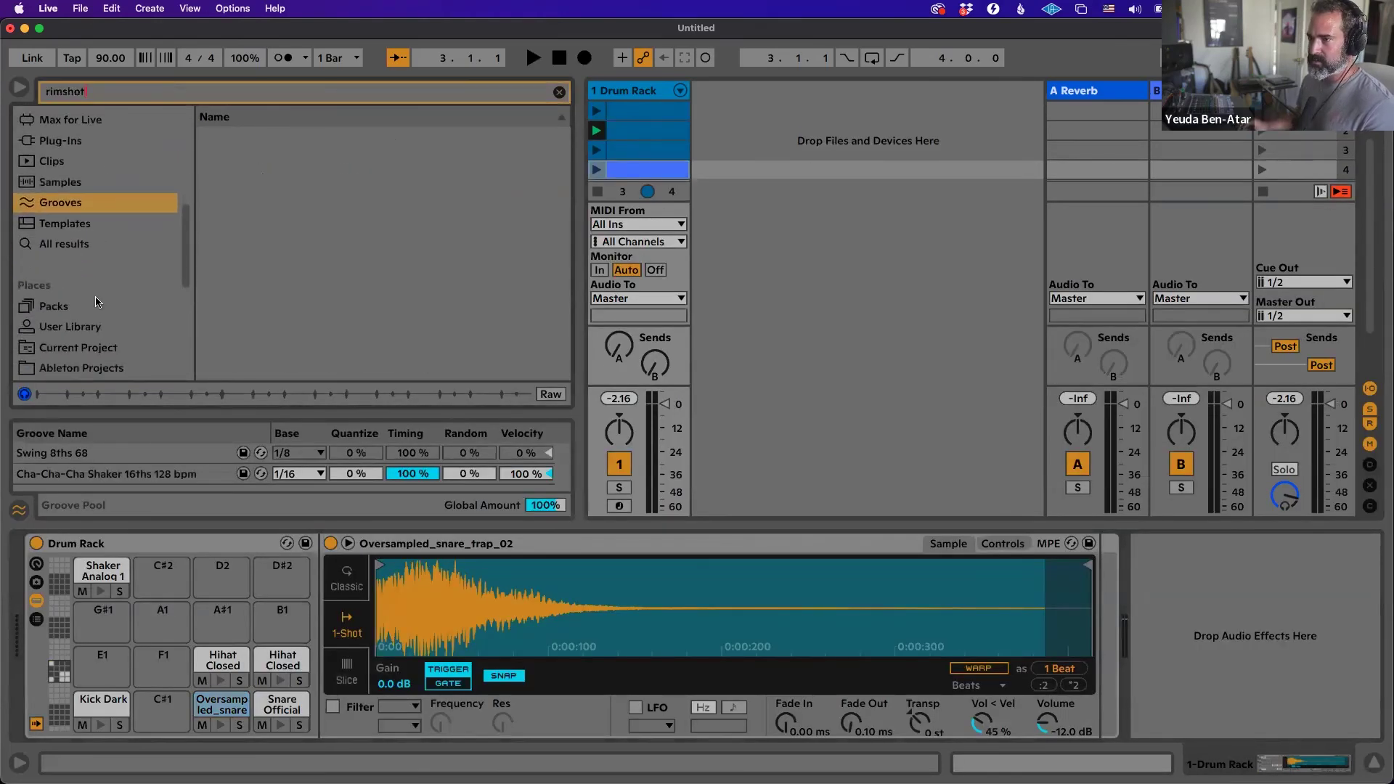
{"action": "scroll", "coordinate": [76, 269], "scroll_direction": "up", "scroll_amount": 5}
{"action": "left_click", "coordinate": [74, 318]}
Preview the Snare PRL1490 Rimshot, MJ_TR909_Rimshot and Rimshot PL1465 samples.
{"action": "left_click", "coordinate": [292, 221]}
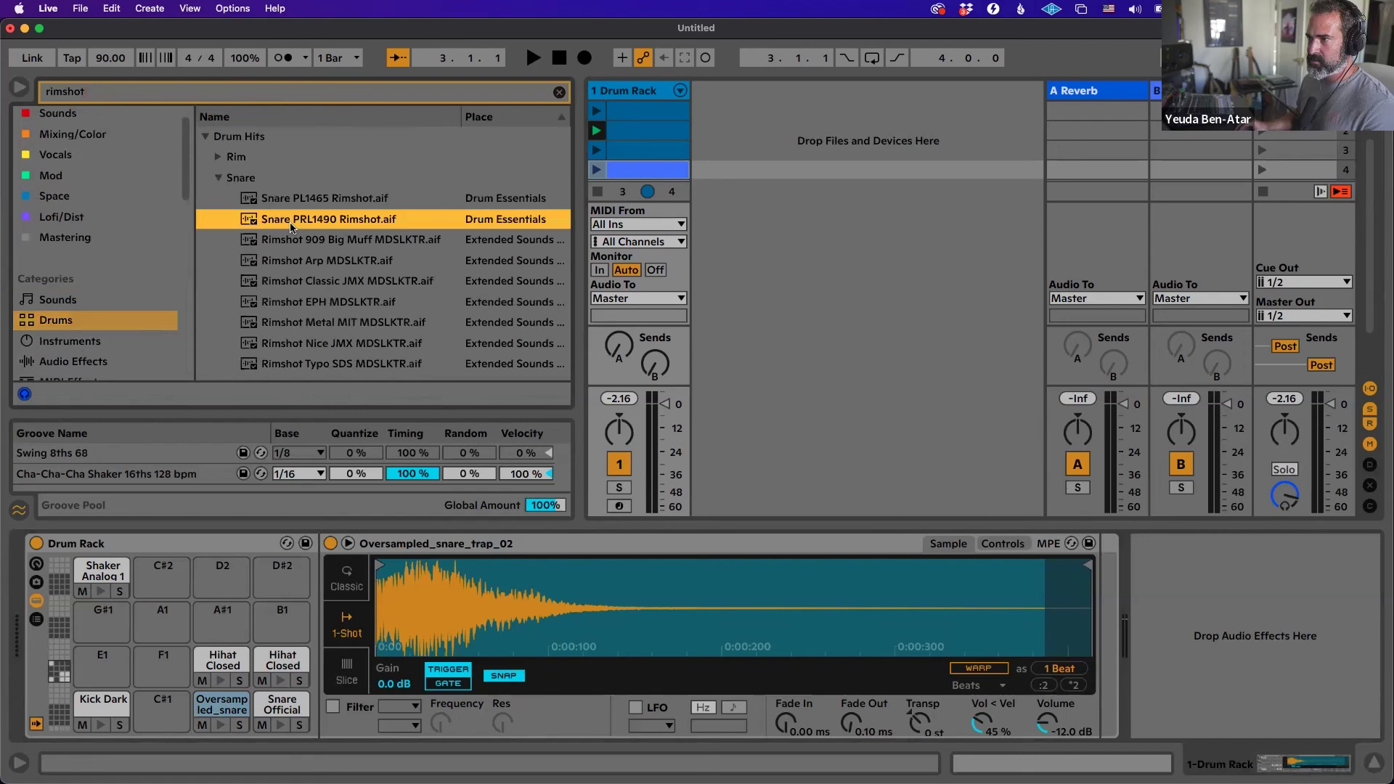
{"action": "left_click", "coordinate": [215, 178]}
{"action": "left_click", "coordinate": [217, 157]}
{"action": "left_click", "coordinate": [273, 198]}
{"action": "left_click", "coordinate": [289, 180]}
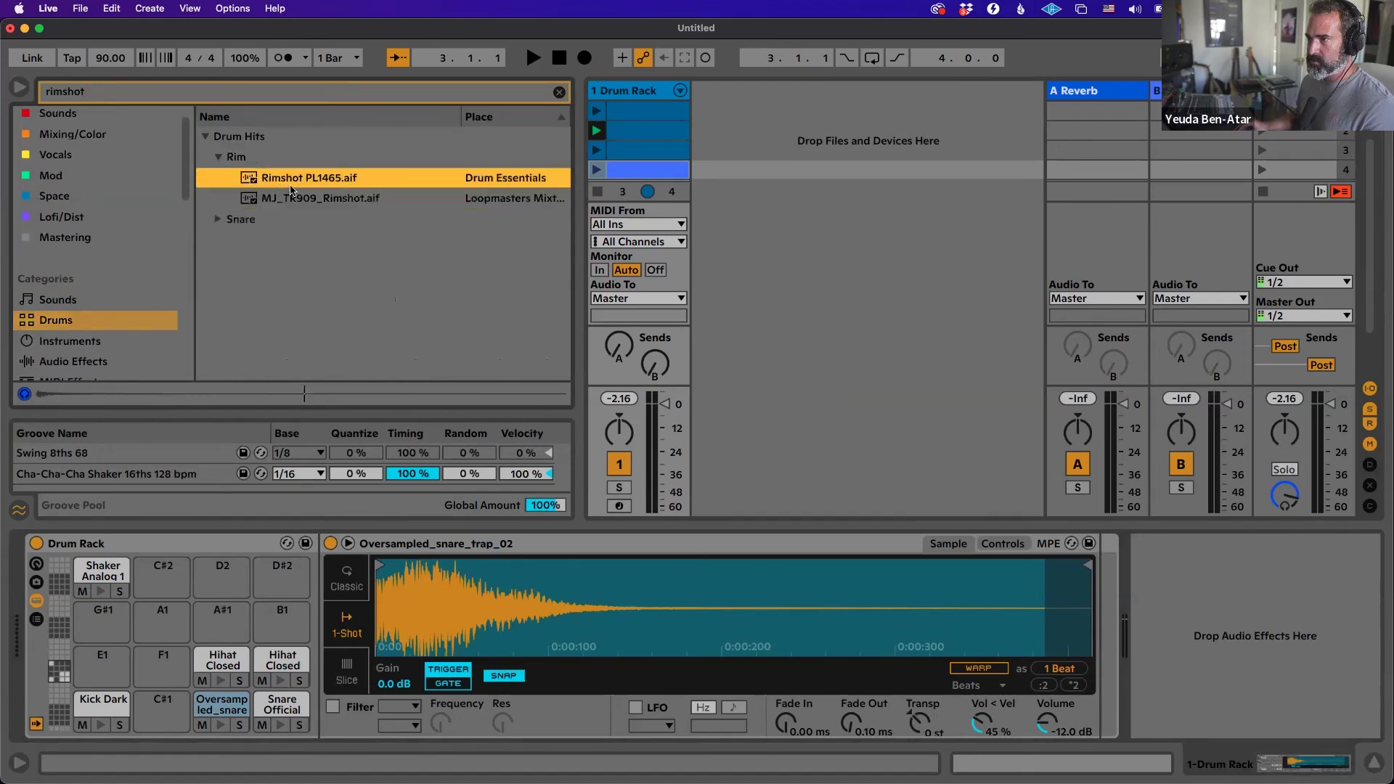
{"action": "left_click", "coordinate": [218, 157]}
{"action": "left_click", "coordinate": [218, 177]}
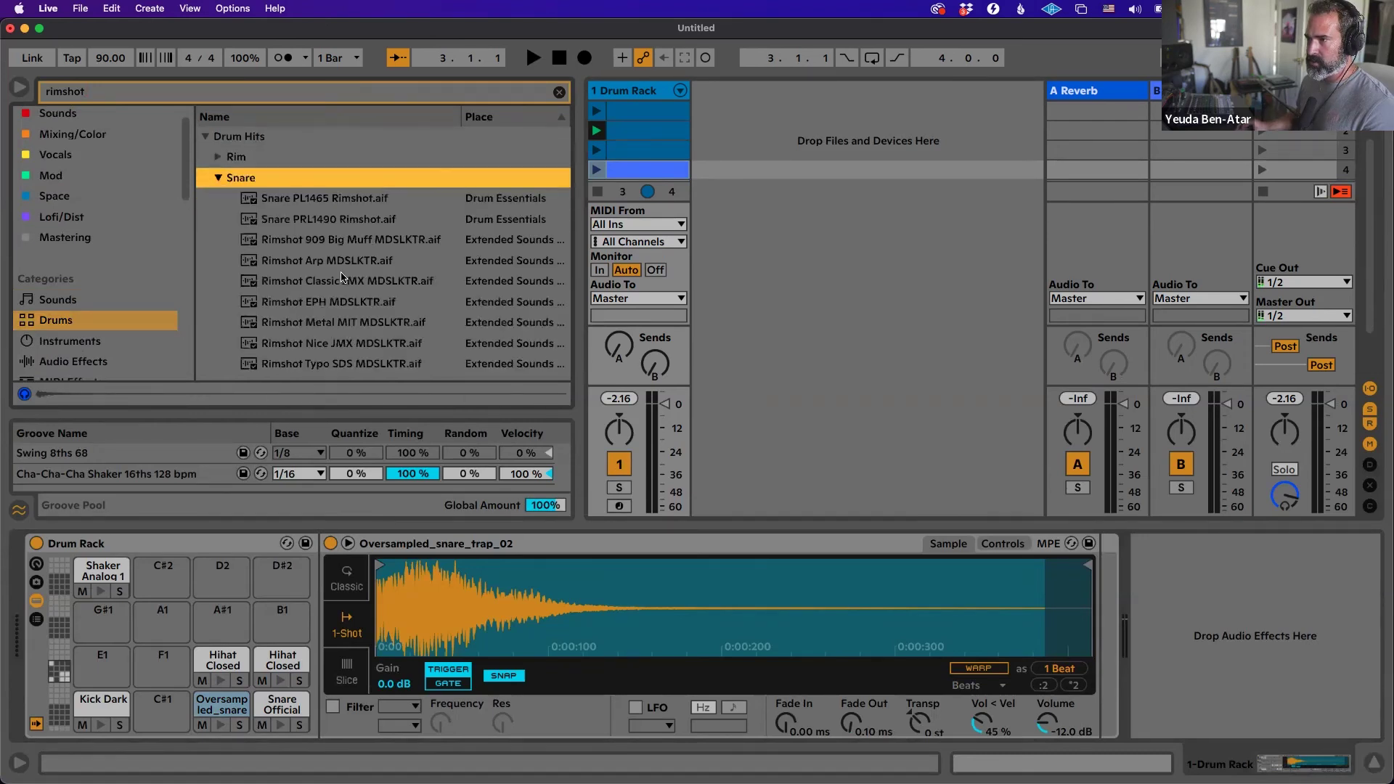
Preview the Classic JMX, Arp and EPH rimshots and load Rimshot Arp MDSLKTR onto the Drum Rack's F1 pad.
{"action": "left_click", "coordinate": [346, 280]}
{"action": "left_click", "coordinate": [345, 261]}
{"action": "left_click", "coordinate": [347, 302]}
{"action": "left_click", "coordinate": [344, 261]}
{"action": "left_click_drag", "start_coordinate": [344, 262], "coordinate": [164, 664]}
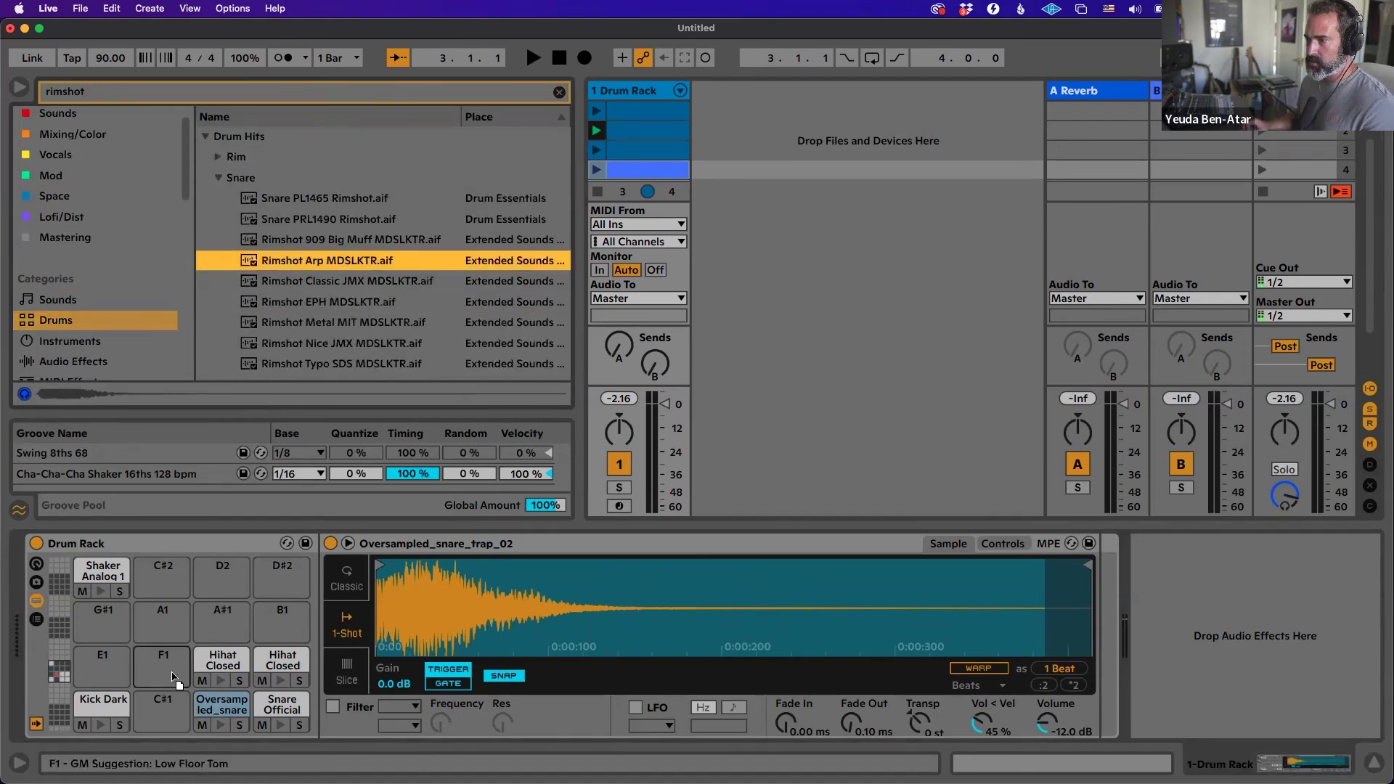
Program five sixteenth-long Rimshot Arp MDSLKTR notes in the empty clip at 1.1.1, 1.1.4, 1.2.3, 1.3.3 and 1.4.1.
{"action": "key", "text": "shift+Tab"}
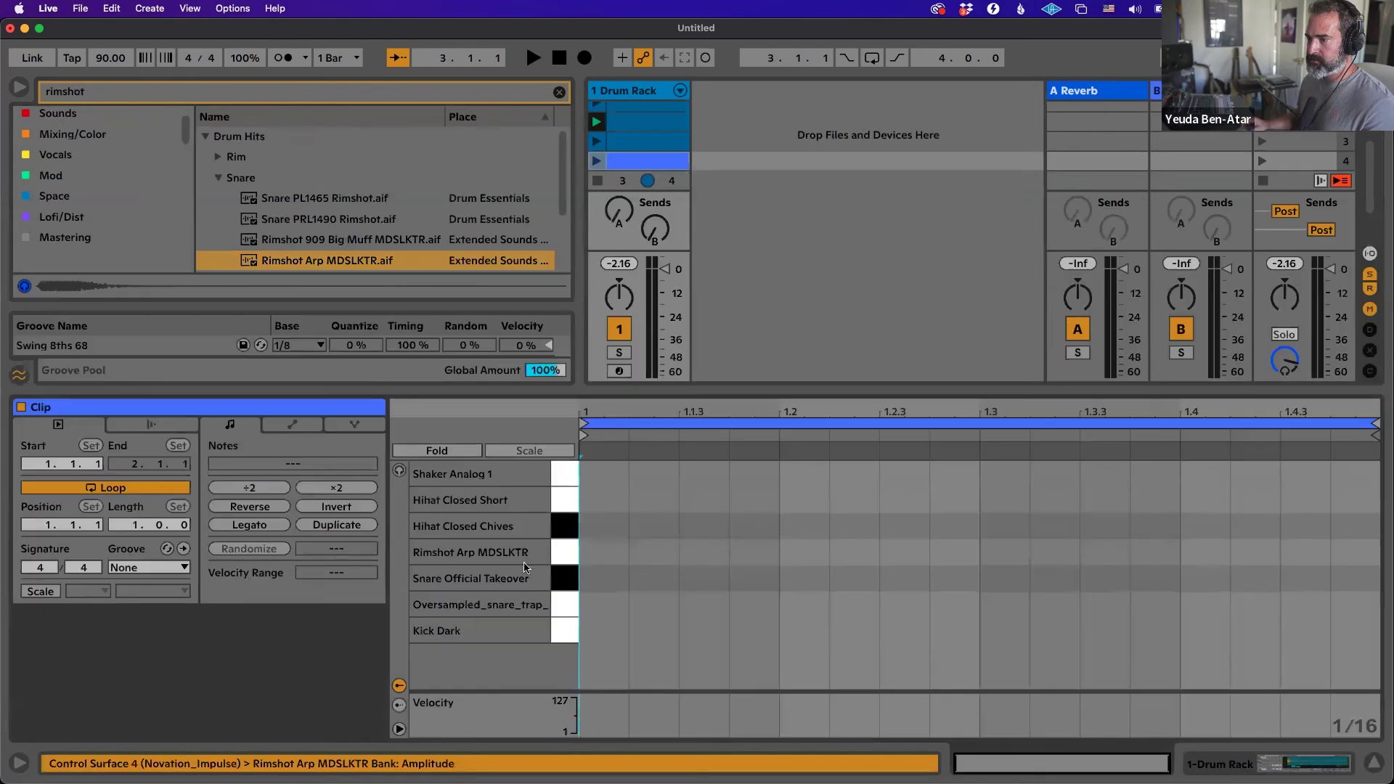
{"action": "double_click", "coordinate": [593, 550]}
{"action": "key", "text": "super+d"}
{"action": "key", "text": "Right"}
{"action": "key", "text": "Right"}
{"action": "key", "text": "super+d"}
{"action": "key", "text": "Right"}
{"action": "key", "text": "Right"}
{"action": "key", "text": "super+d"}
{"action": "key", "text": "Right"}
{"action": "key", "text": "Right"}
{"action": "key", "text": "Right"}
{"action": "key", "text": "super+d"}
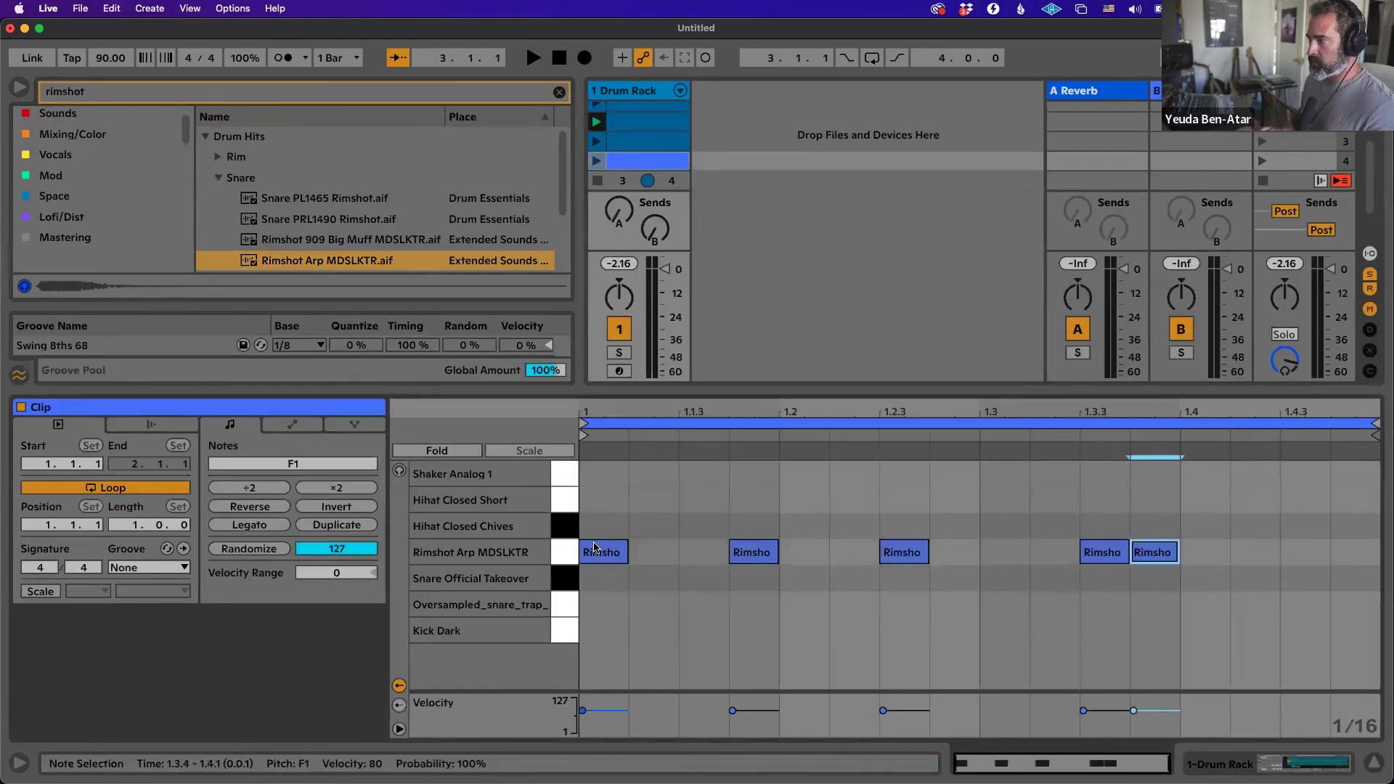
{"action": "key", "text": "Right"}
Launch the rimshot clip and set the tempo to 104 BPM.
{"action": "left_click", "coordinate": [596, 159]}
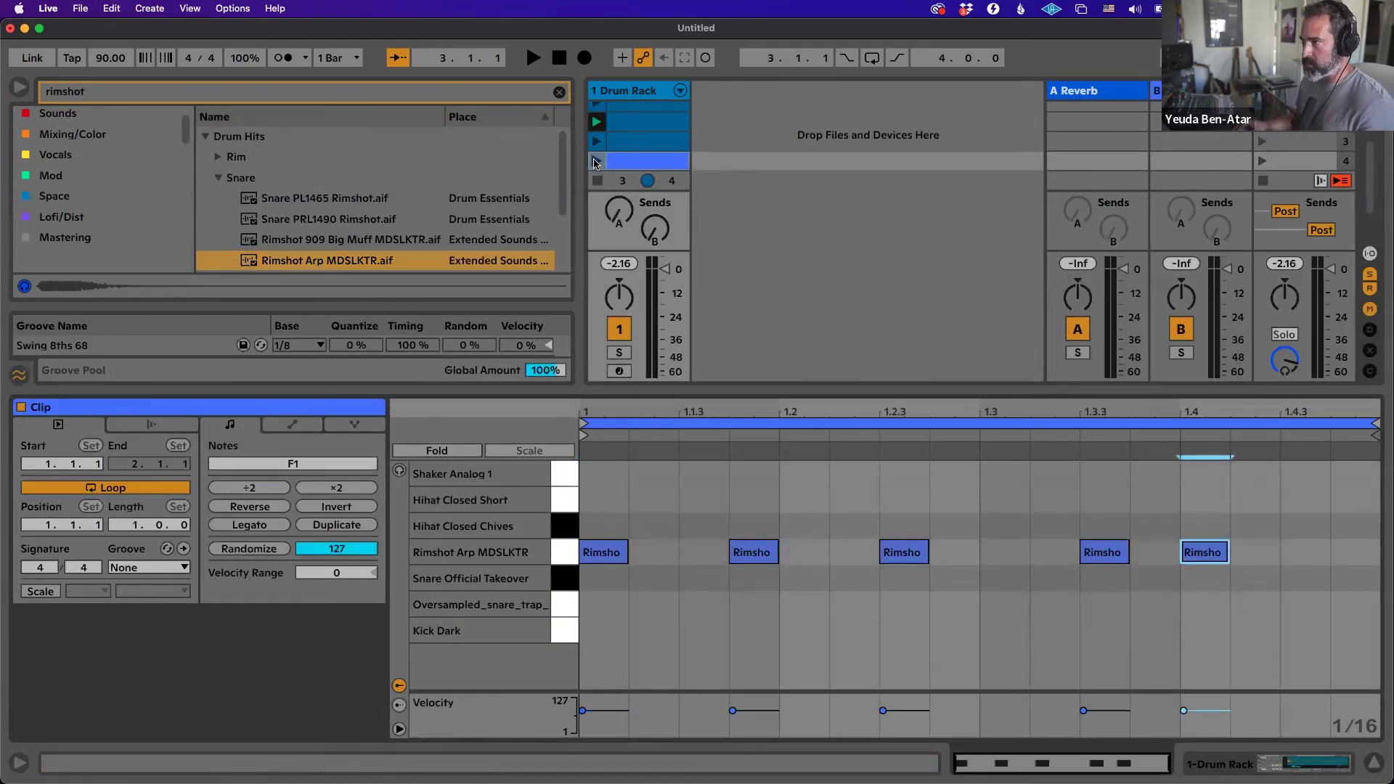
{"action": "left_click", "coordinate": [129, 64]}
{"action": "type", "text": "104"}
{"action": "key", "text": "Return"}
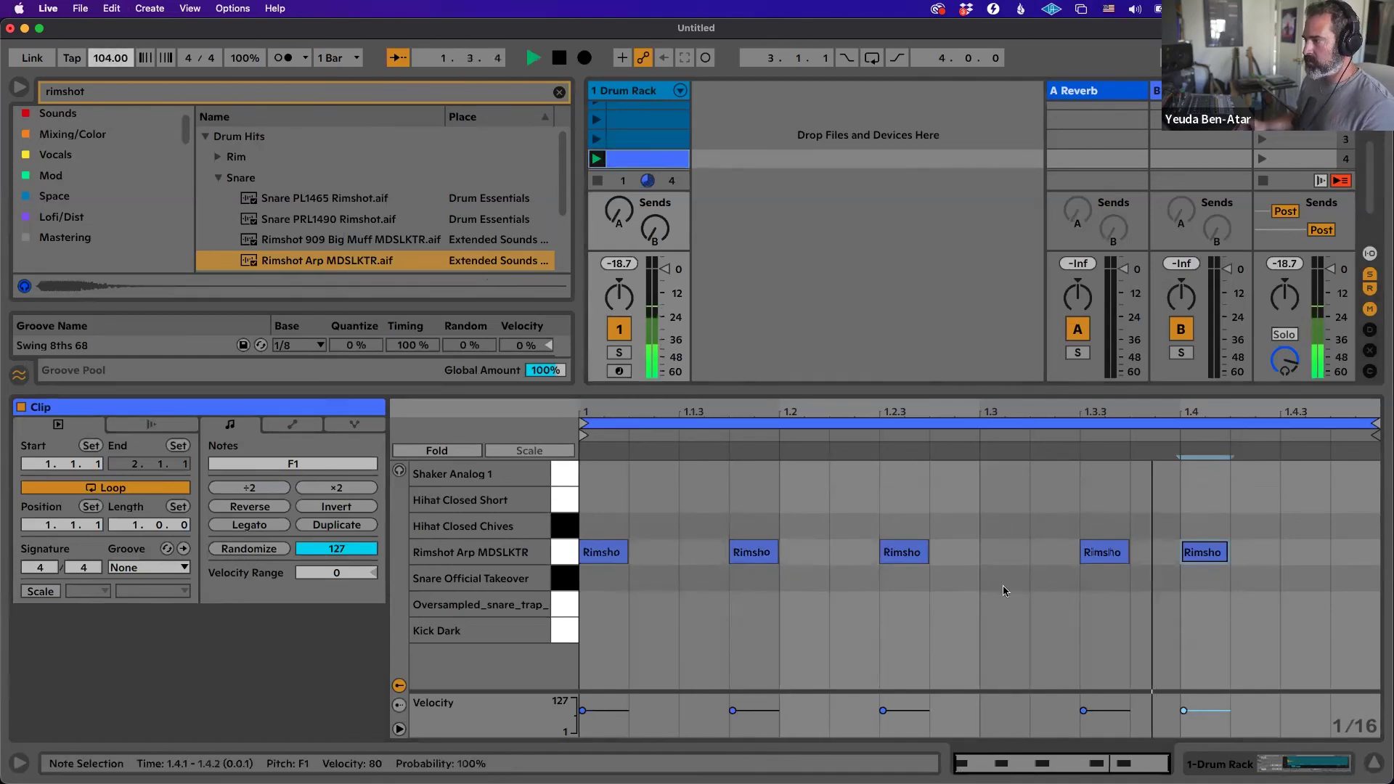
Raise the velocity of all five rimshot notes, listen to the loop, and stop playback.
{"action": "key", "text": "super+a"}
{"action": "left_click_drag", "start_coordinate": [902, 552], "coordinate": [901, 538]}
{"action": "left_click", "coordinate": [953, 538]}
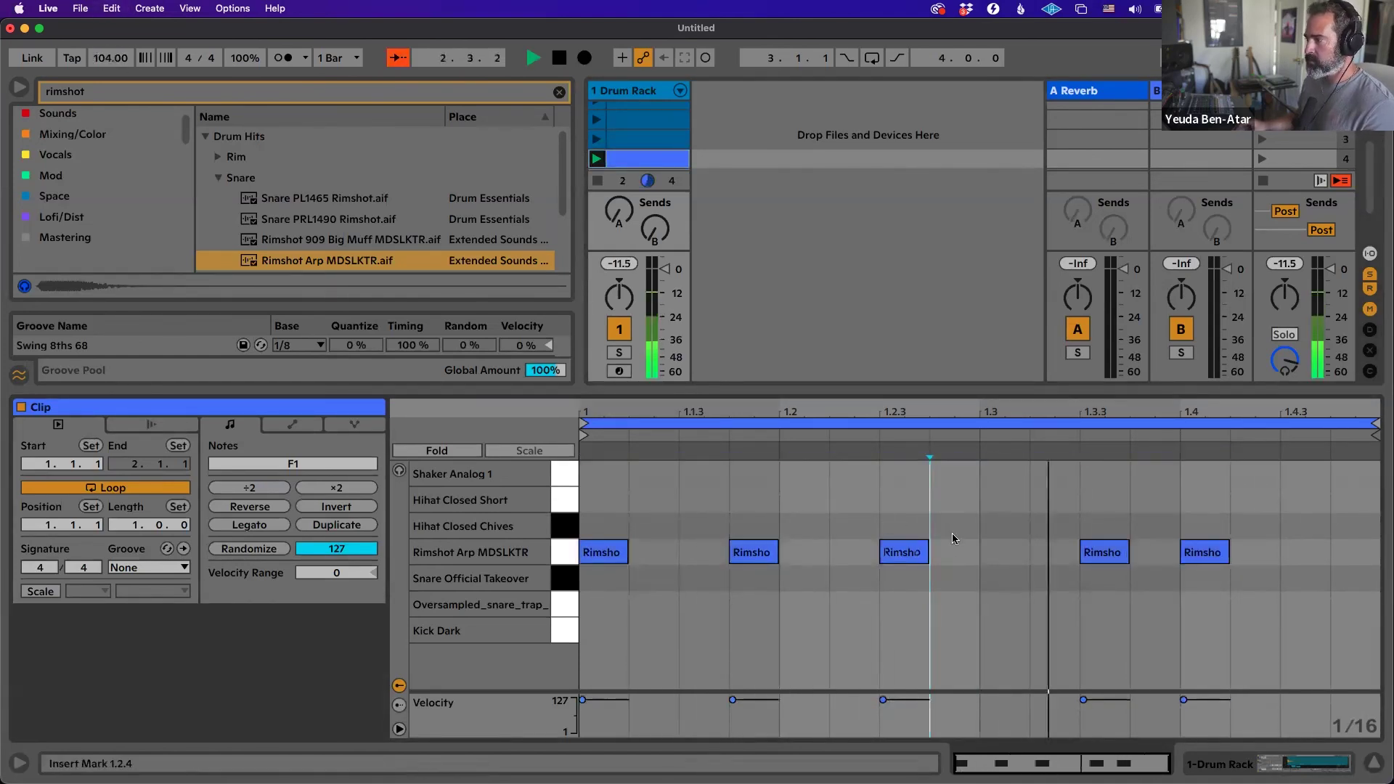
{"action": "key", "text": "space"}
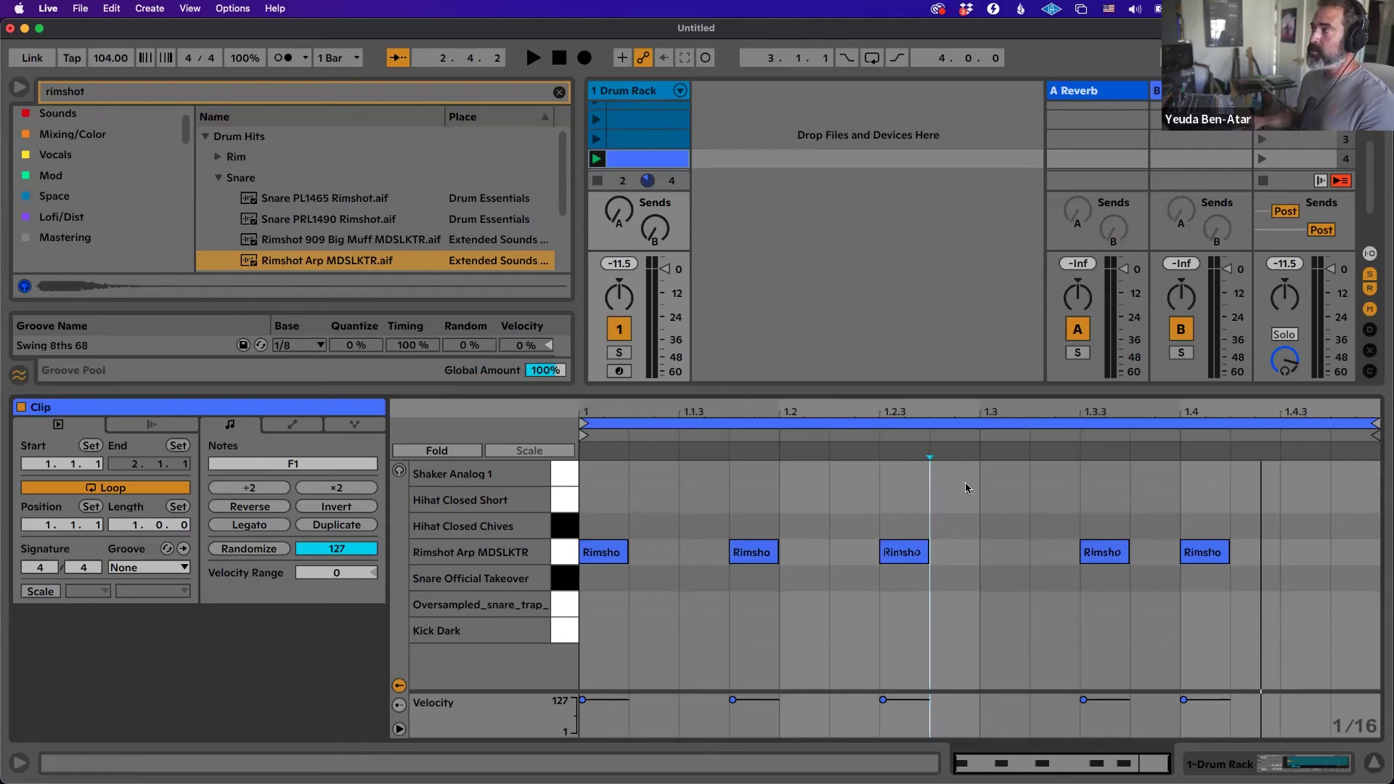
Switch to Spotify, search for "maleek" and open the Maleek Berry artist page.
{"action": "key", "text": "super+space"}
{"action": "type", "text": "spotify"}
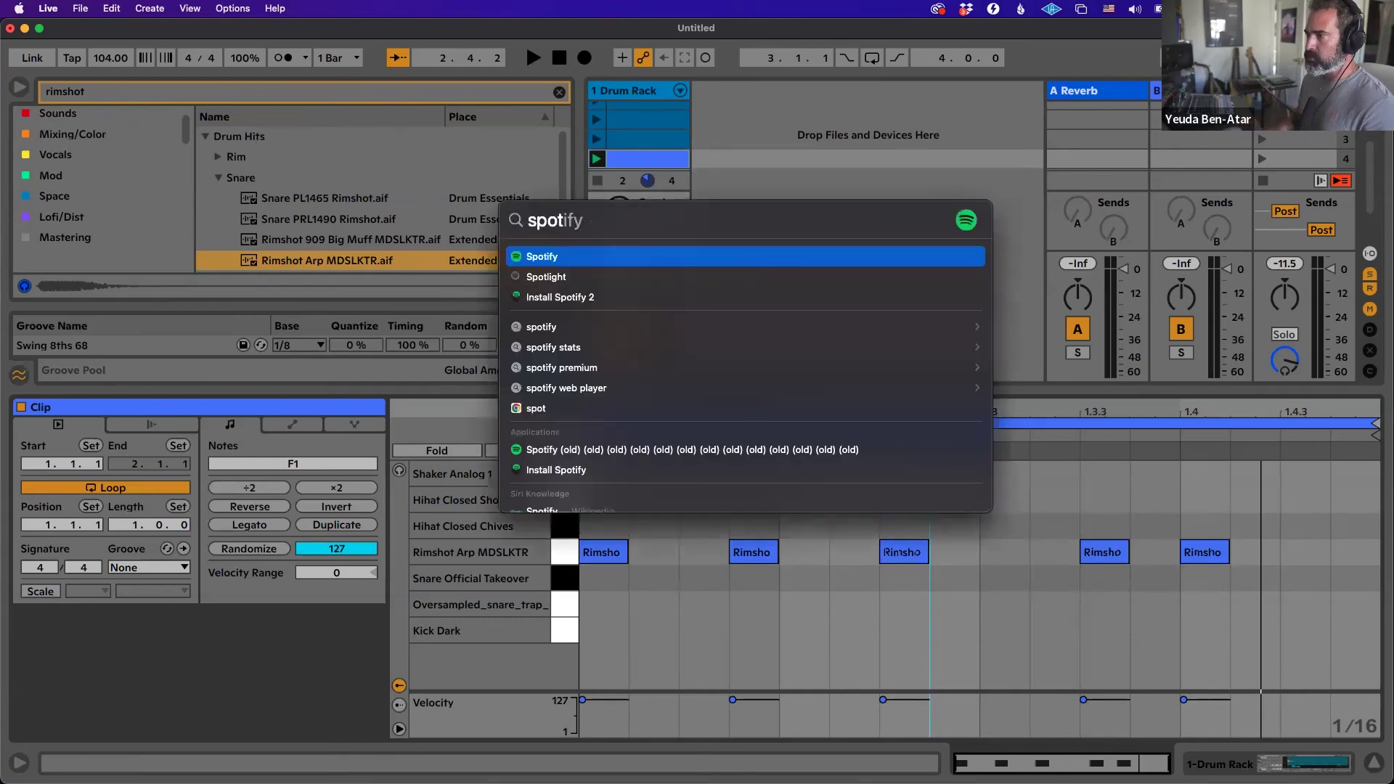
{"action": "key", "text": "Return"}
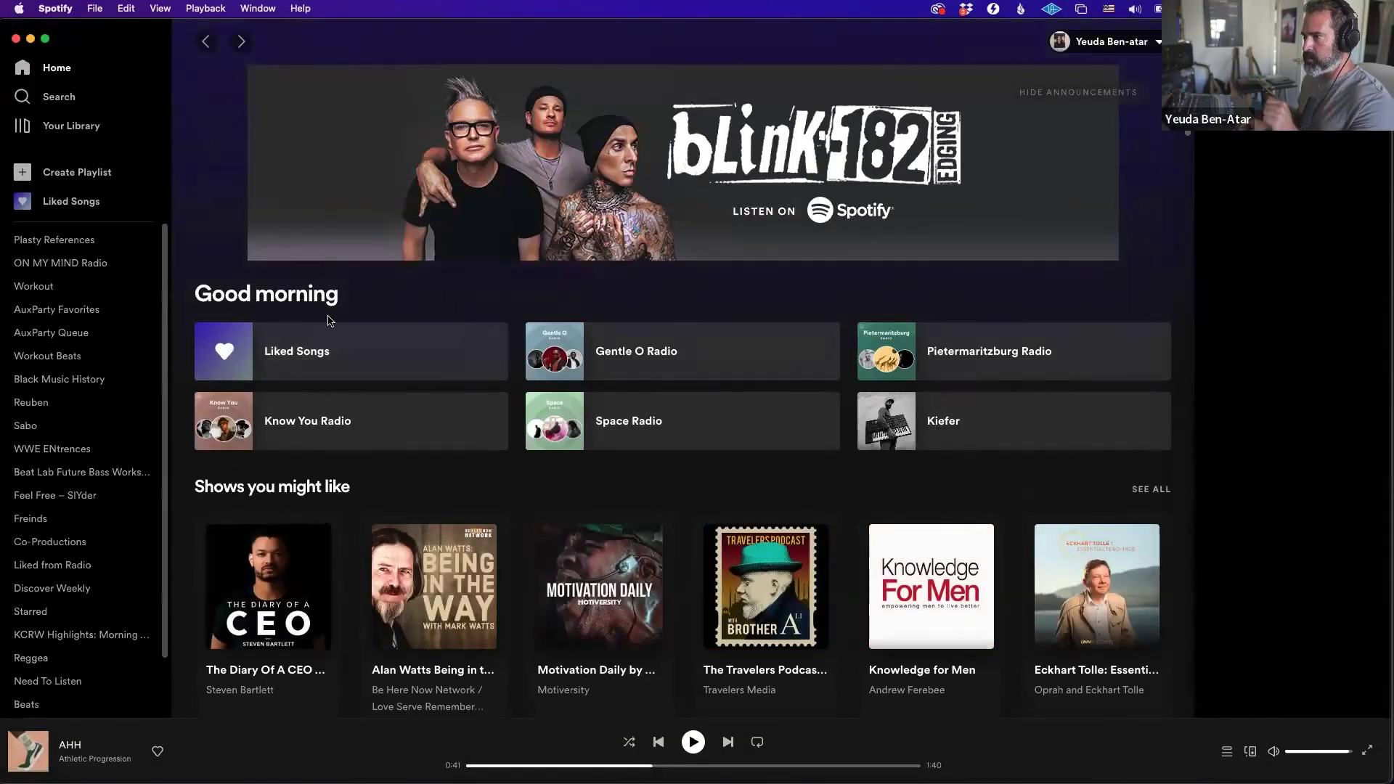
{"action": "left_click", "coordinate": [104, 101]}
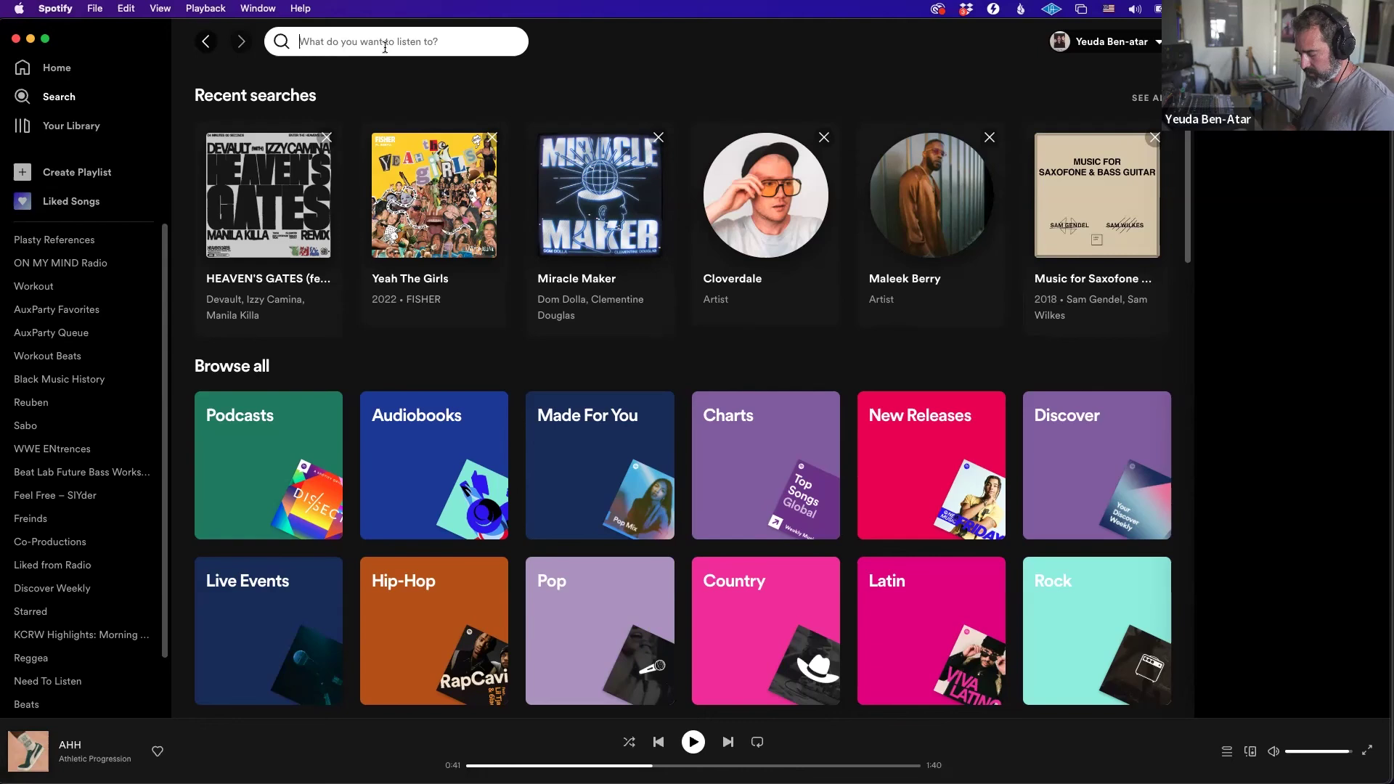
{"action": "type", "text": "maleek"}
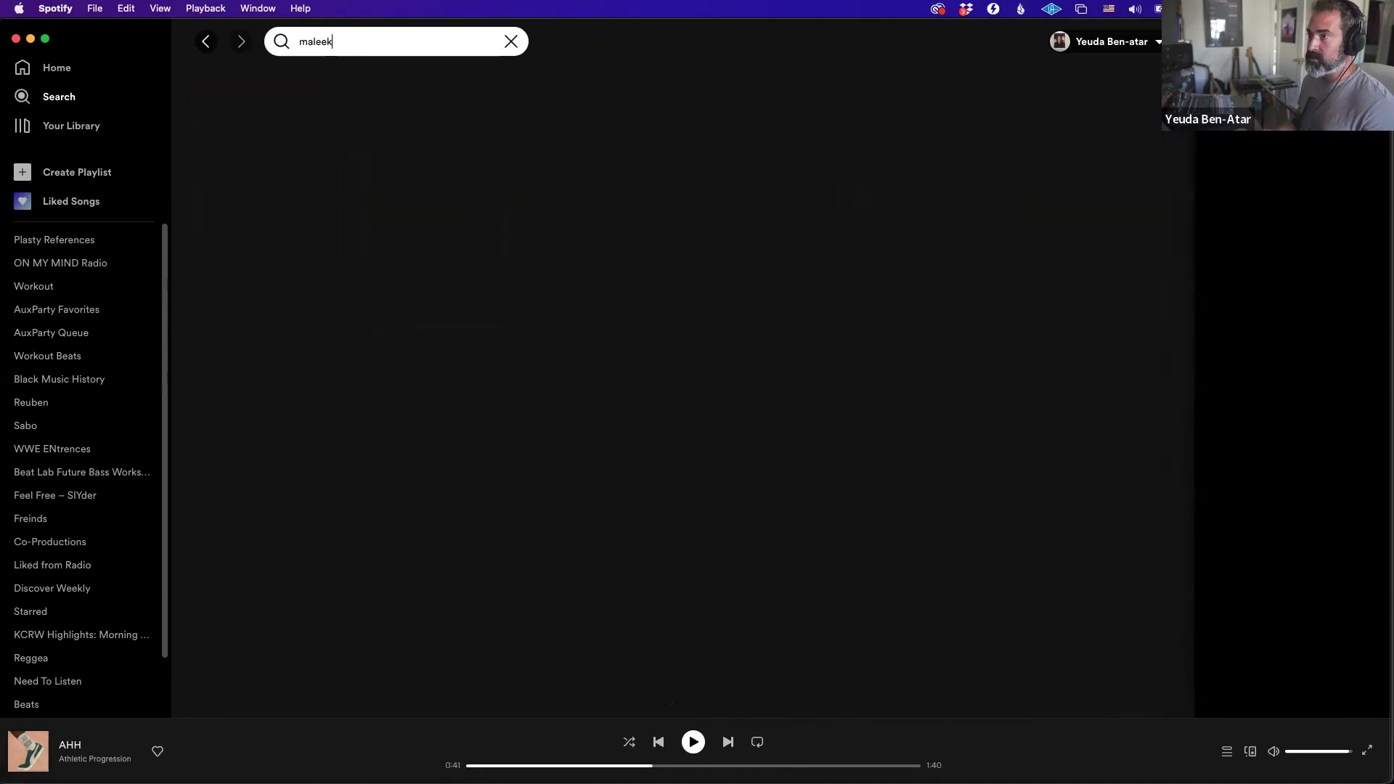
{"action": "left_click", "coordinate": [257, 190]}
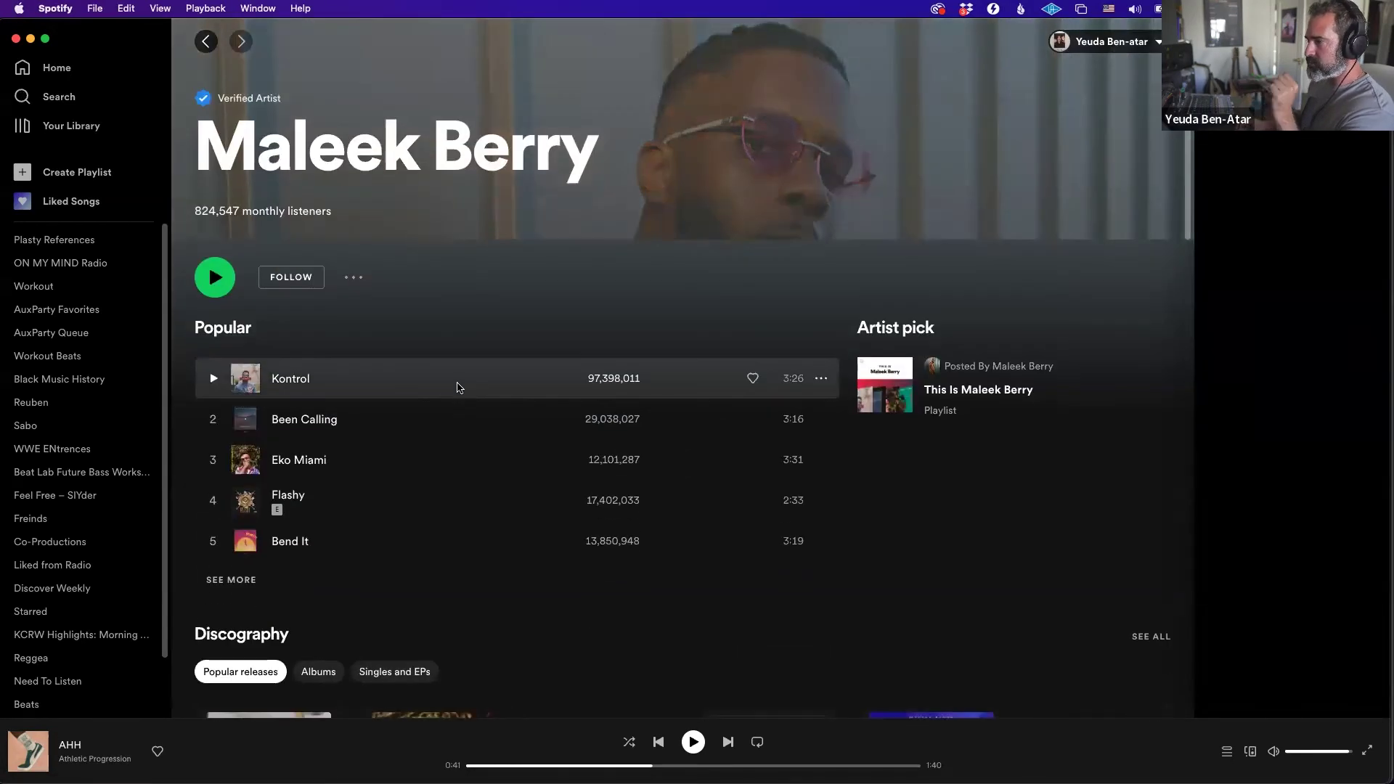
Play the beginning of Maleek Berry's song Kontrol as a rhythm reference, and pause it.
{"action": "scroll", "coordinate": [457, 389], "scroll_direction": "down", "scroll_amount": 5}
{"action": "scroll", "coordinate": [407, 378], "scroll_direction": "up", "scroll_amount": 5}
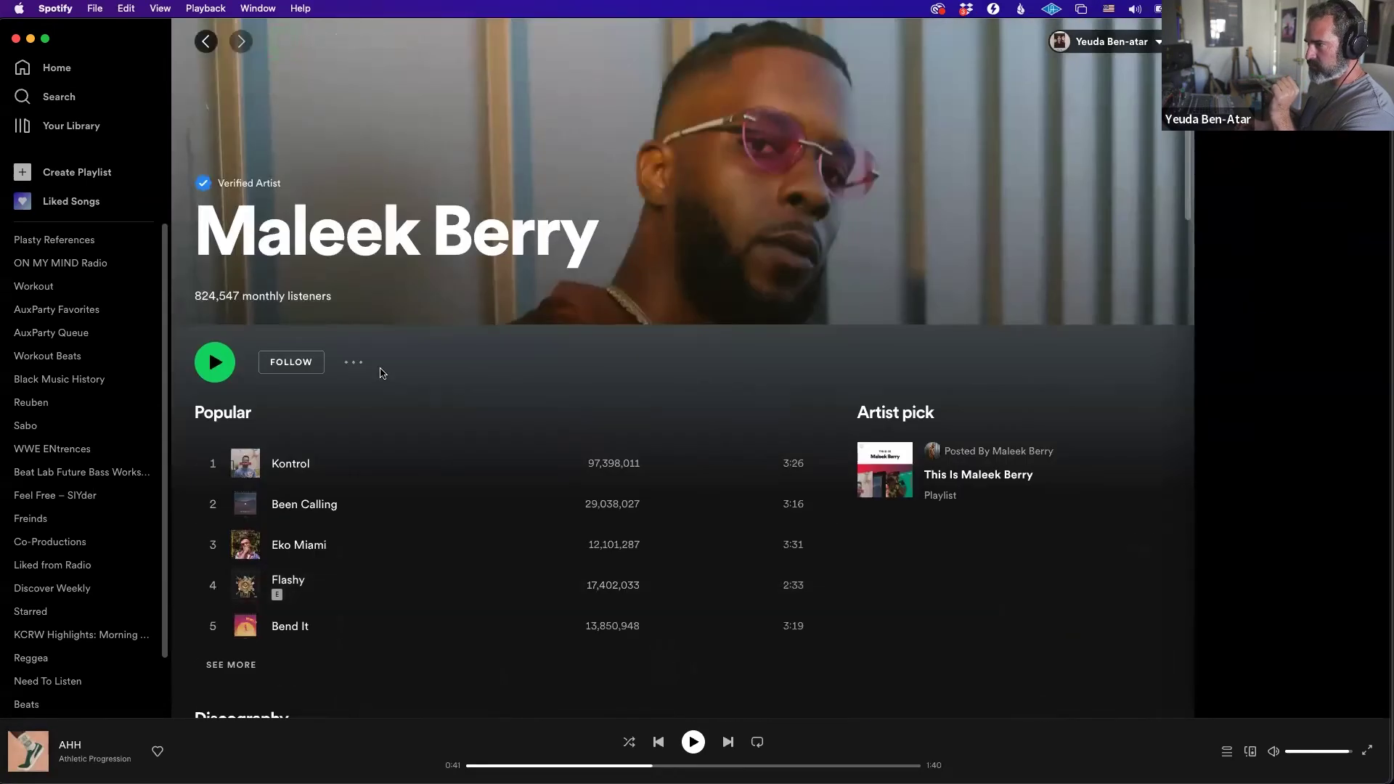
{"action": "scroll", "coordinate": [304, 372], "scroll_direction": "down", "scroll_amount": 2}
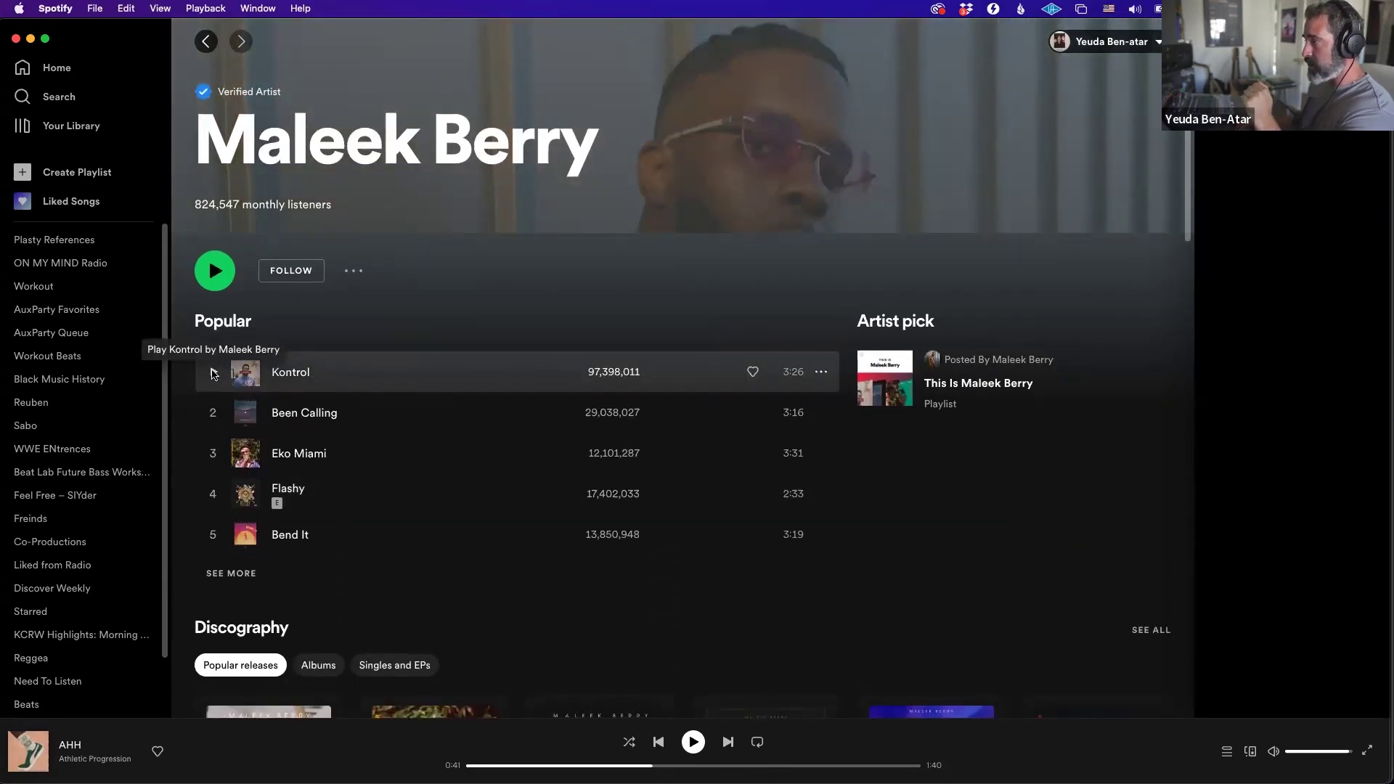
{"action": "left_click", "coordinate": [213, 374]}
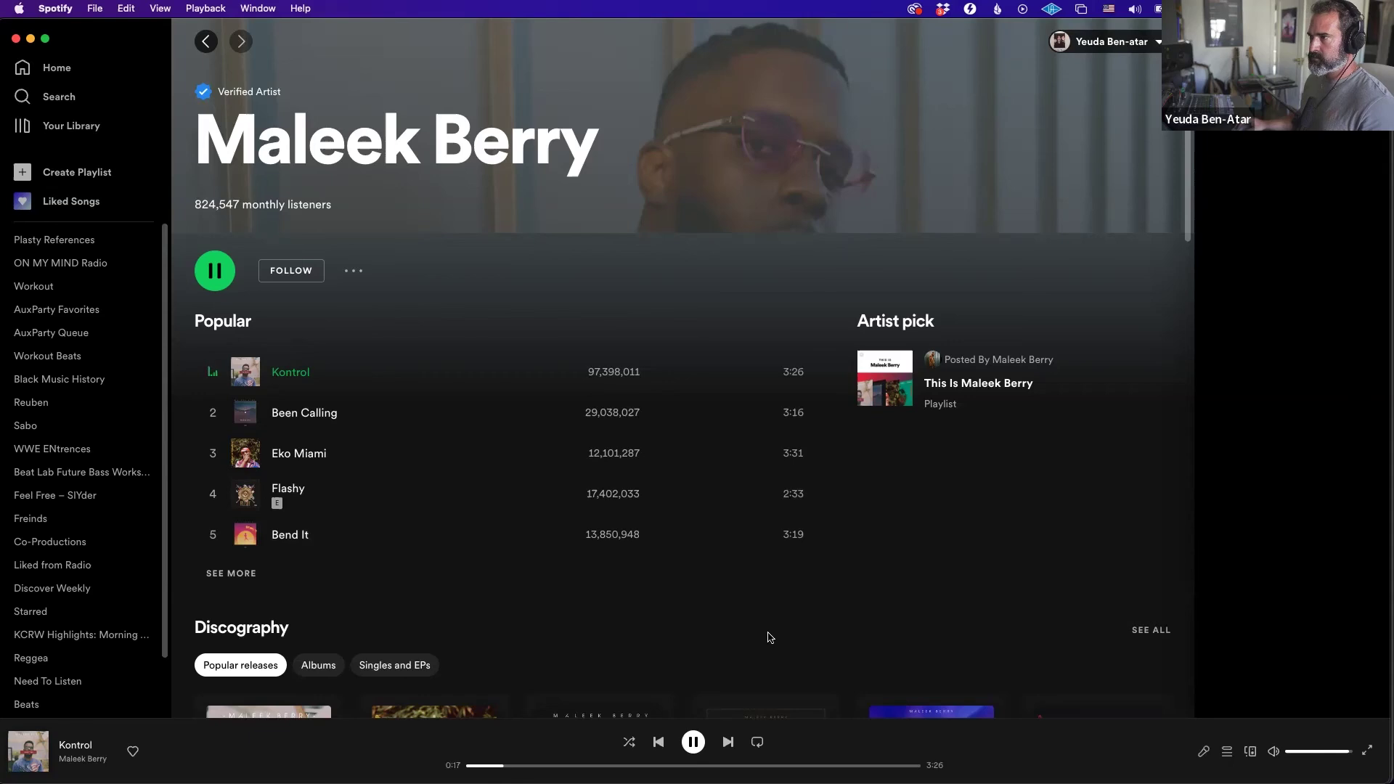
{"action": "left_click", "coordinate": [693, 742]}
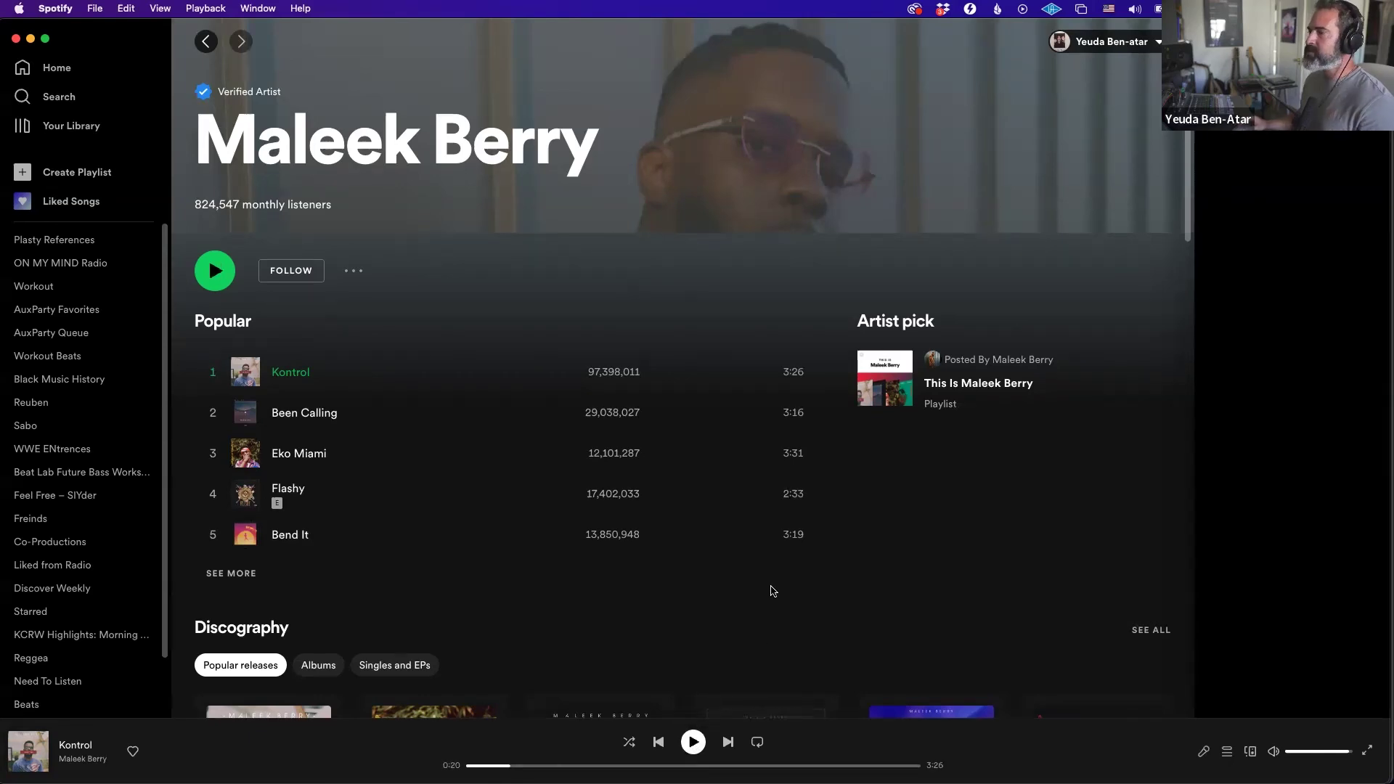
Switch back to Ableton Live and shorten the rimshot clip's loop to its first two beats.
{"action": "key", "text": "super+Tab"}
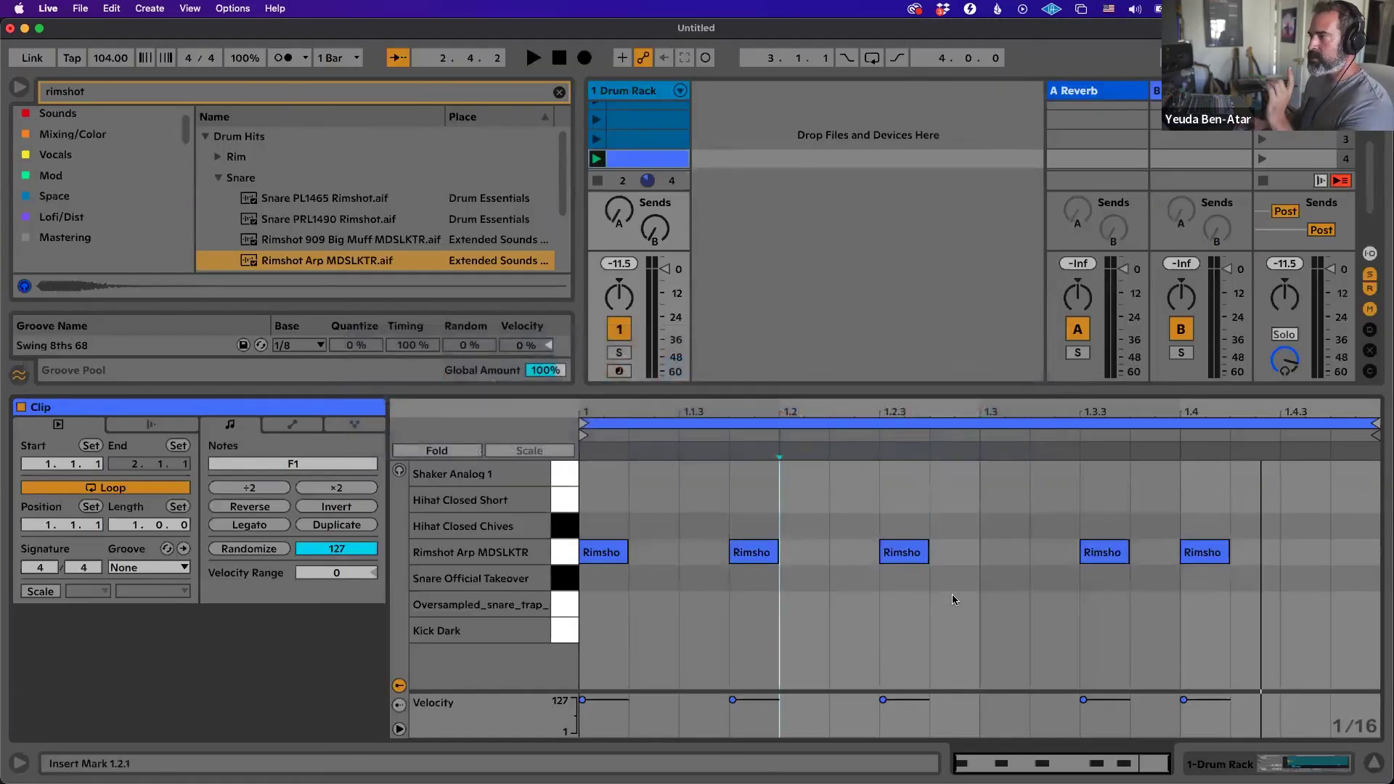
{"action": "left_click", "coordinate": [1021, 546]}
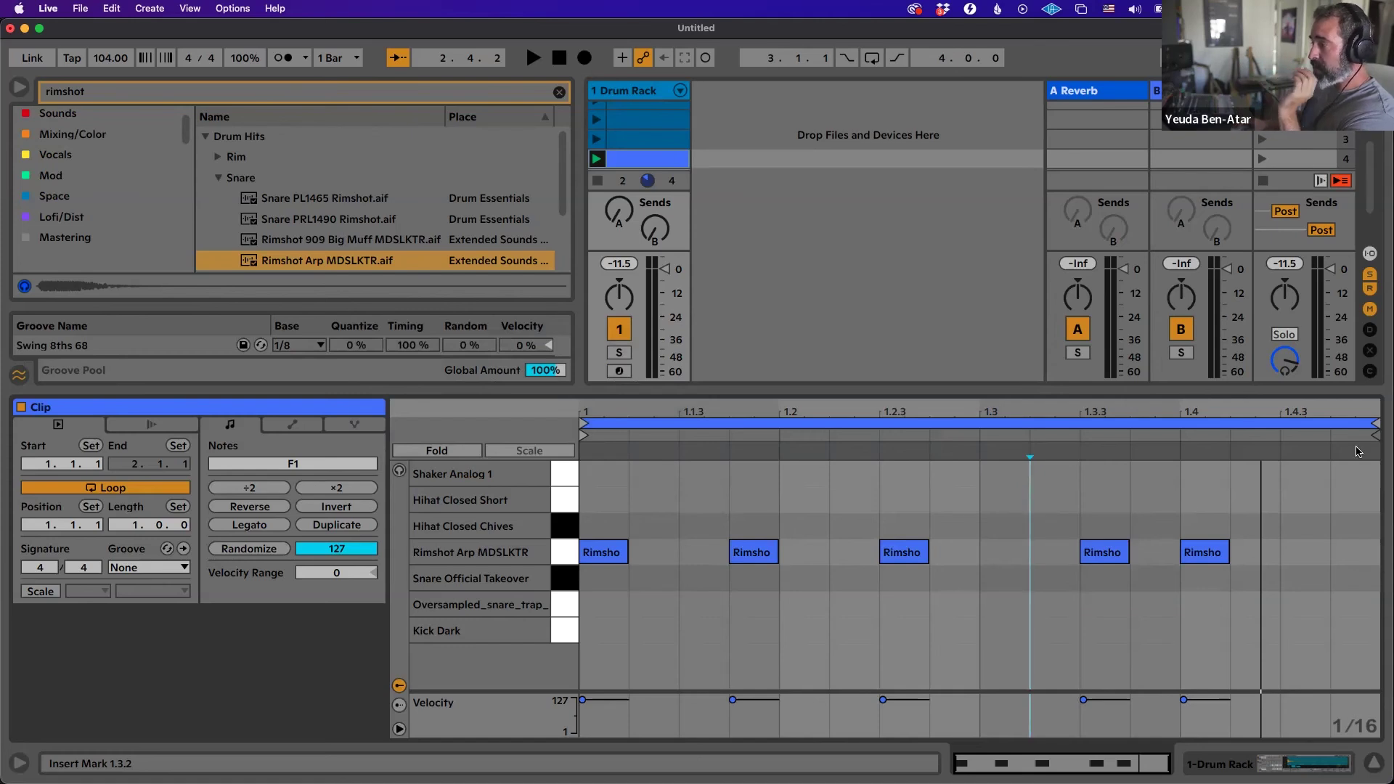
{"action": "left_click_drag", "start_coordinate": [1374, 424], "coordinate": [988, 434]}
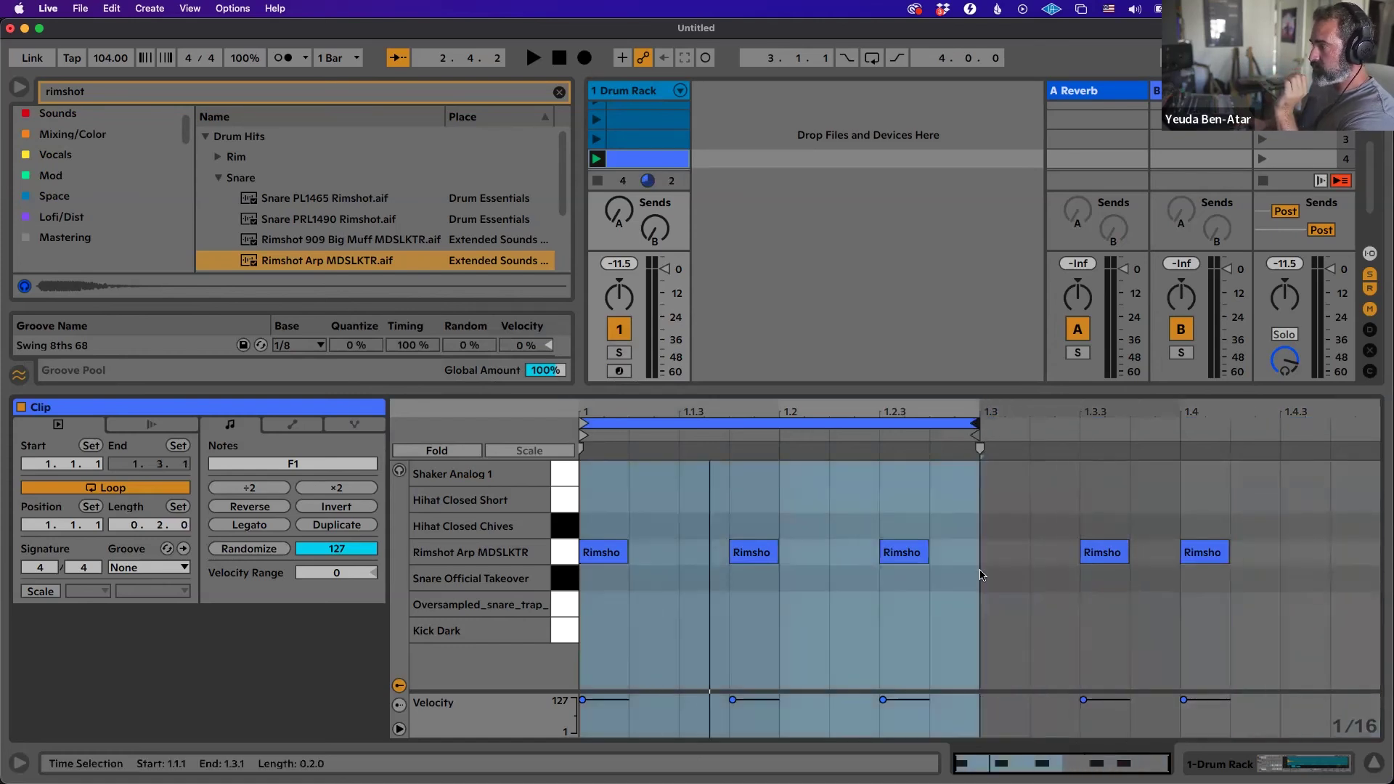
{"action": "left_click", "coordinate": [951, 583]}
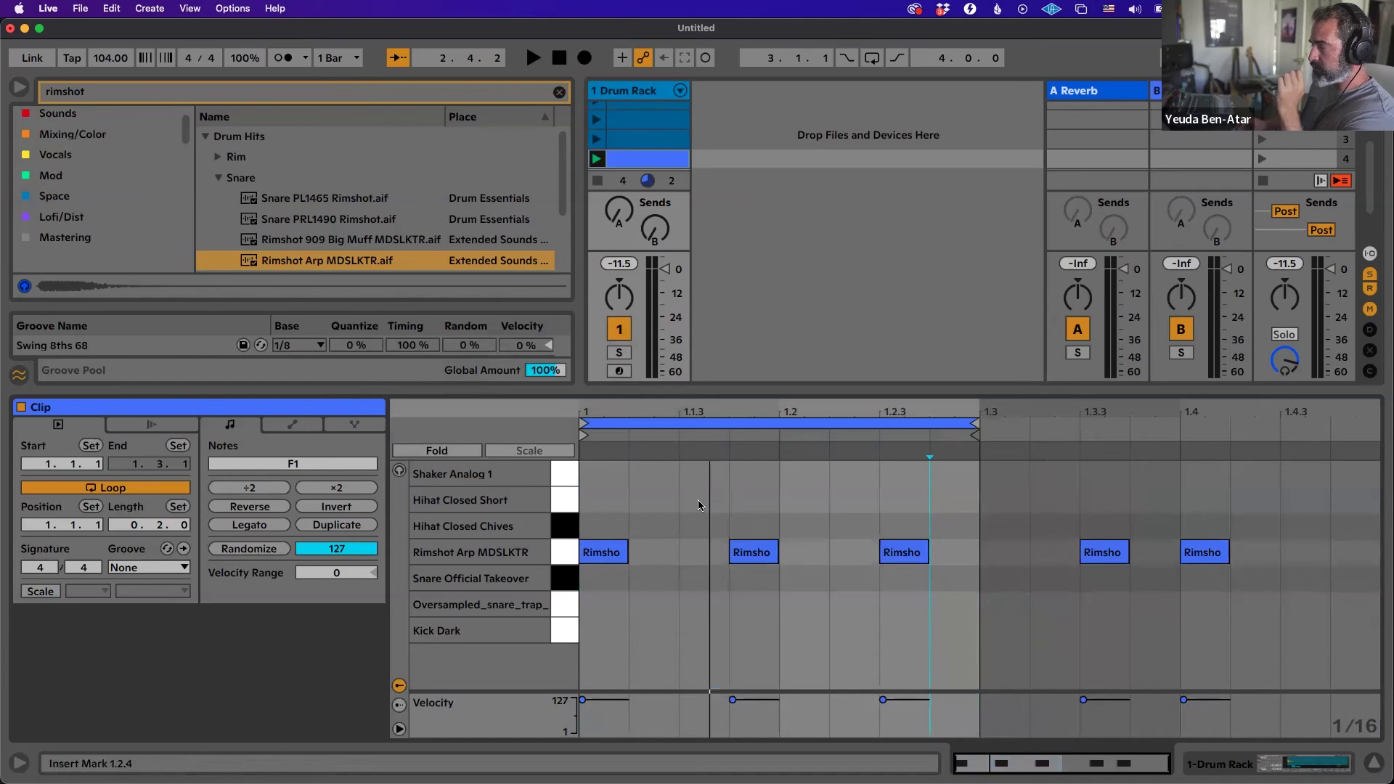
Move the first rimshot note to Kick Dark, add a kick on beat 1.2, and play the loop briefly.
{"action": "left_click_drag", "start_coordinate": [617, 554], "coordinate": [619, 626]}
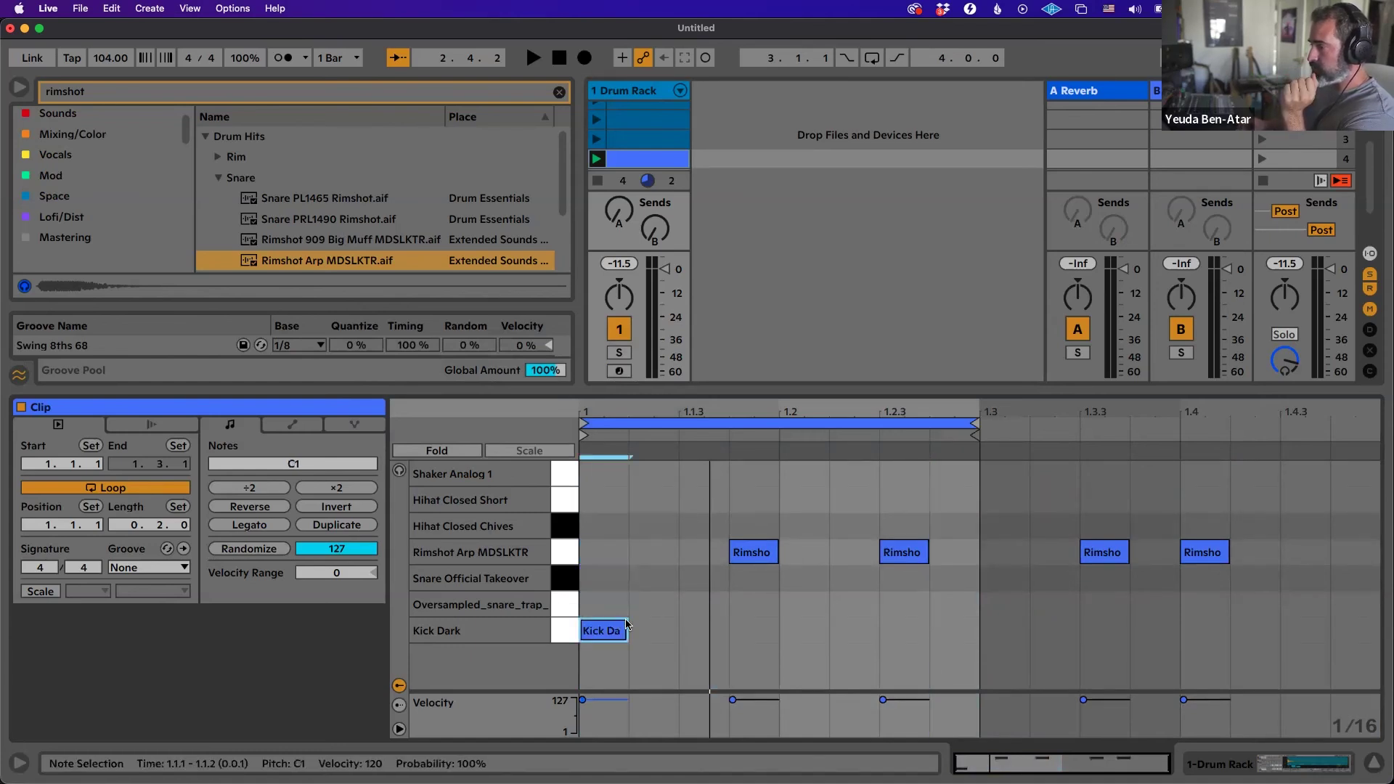
{"action": "double_click", "coordinate": [805, 629]}
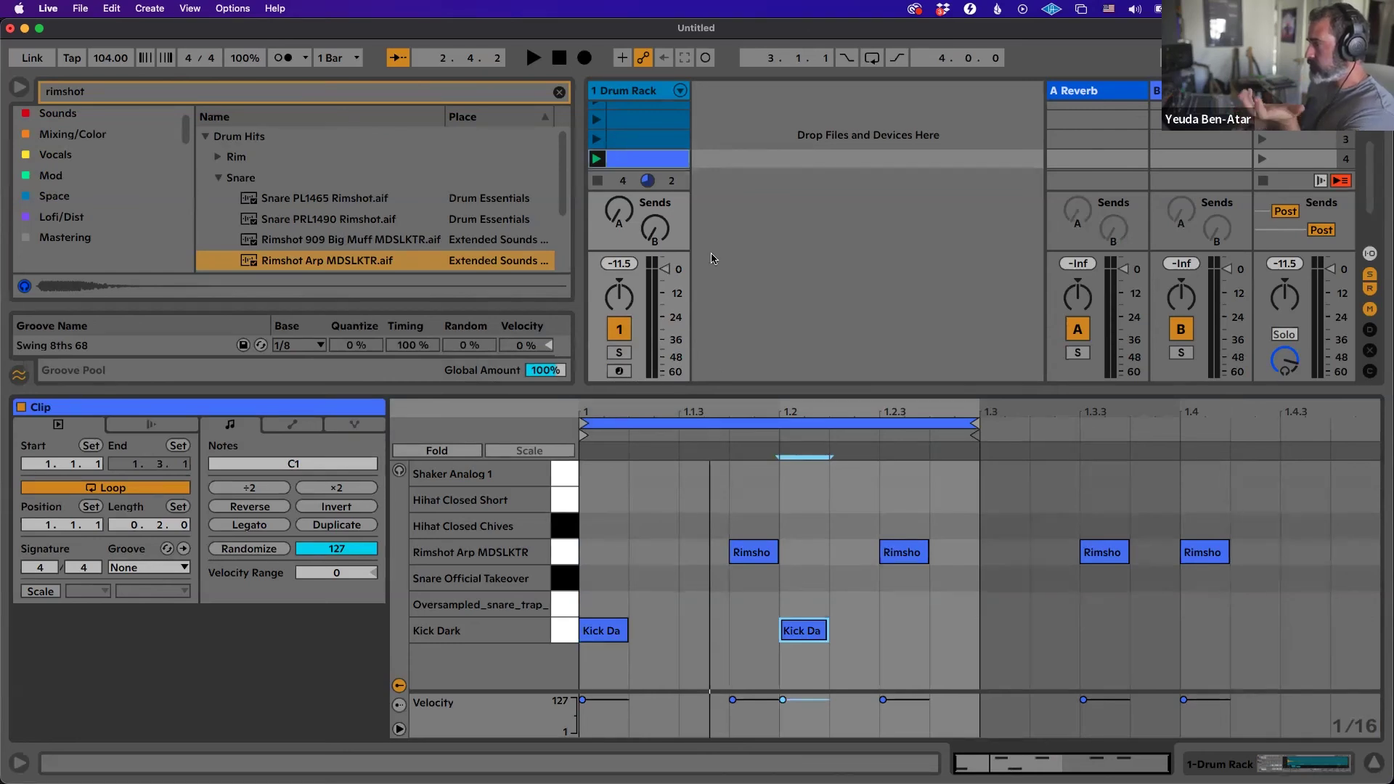
{"action": "key", "text": "space"}
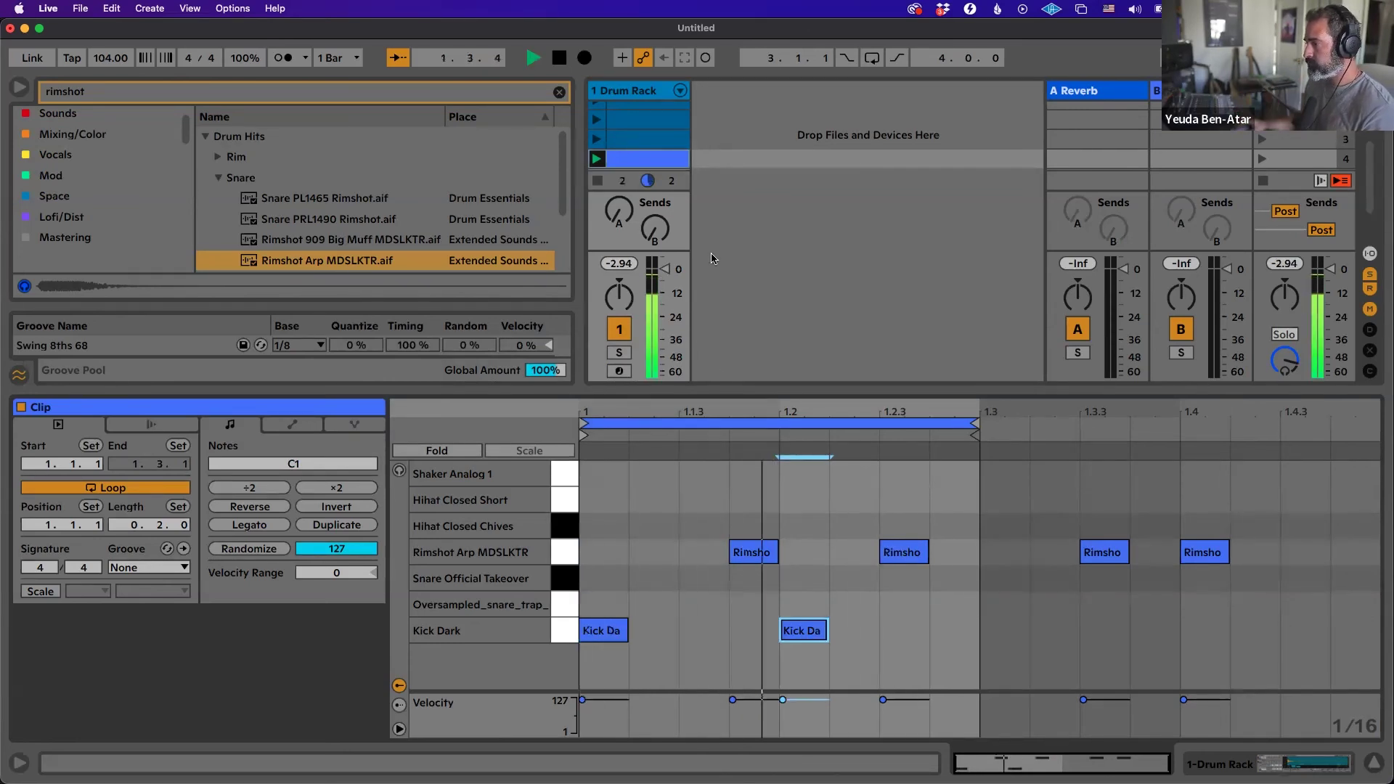
{"action": "key", "text": "space"}
Duplicate the two-beat kick and rimshot pattern to fill a one-bar loop, and play it.
{"action": "key", "text": "ctrl+a"}
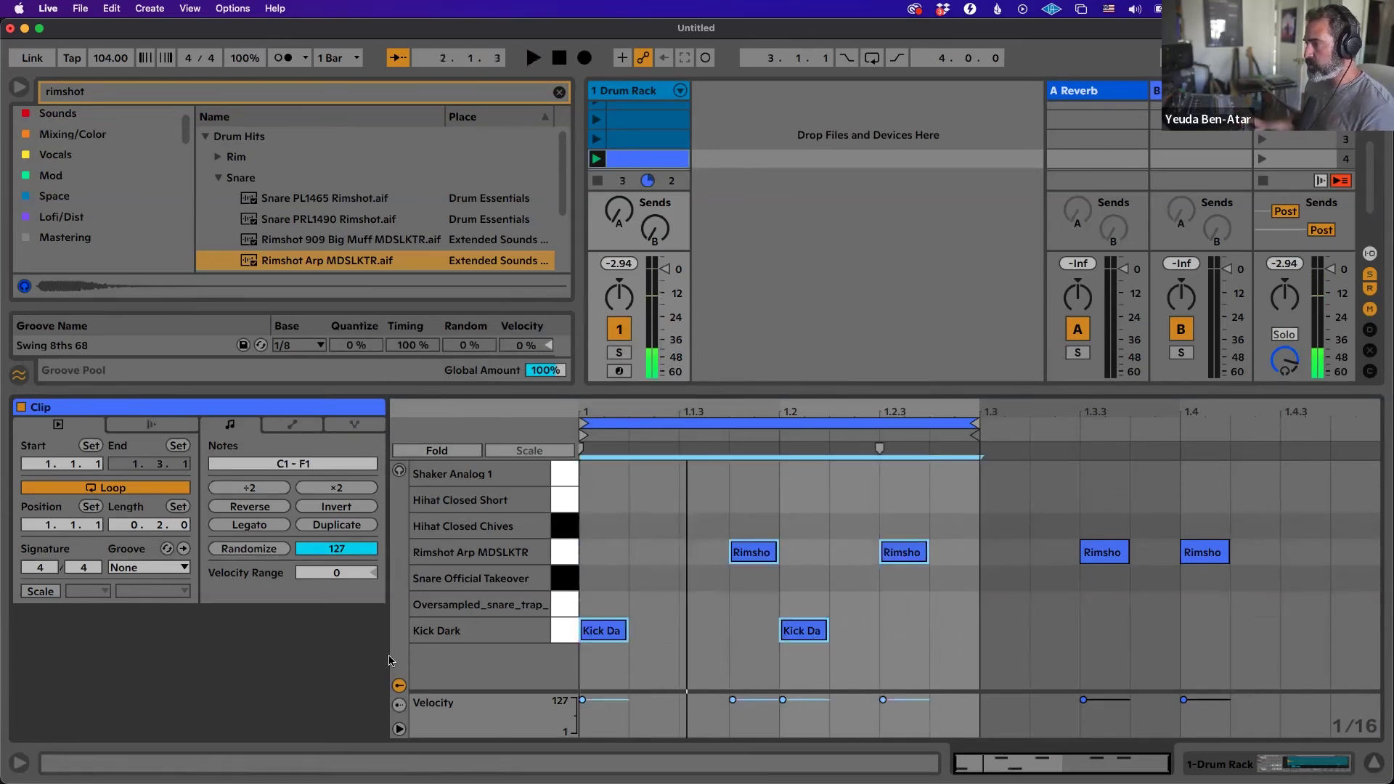
{"action": "key", "text": "ctrl+d"}
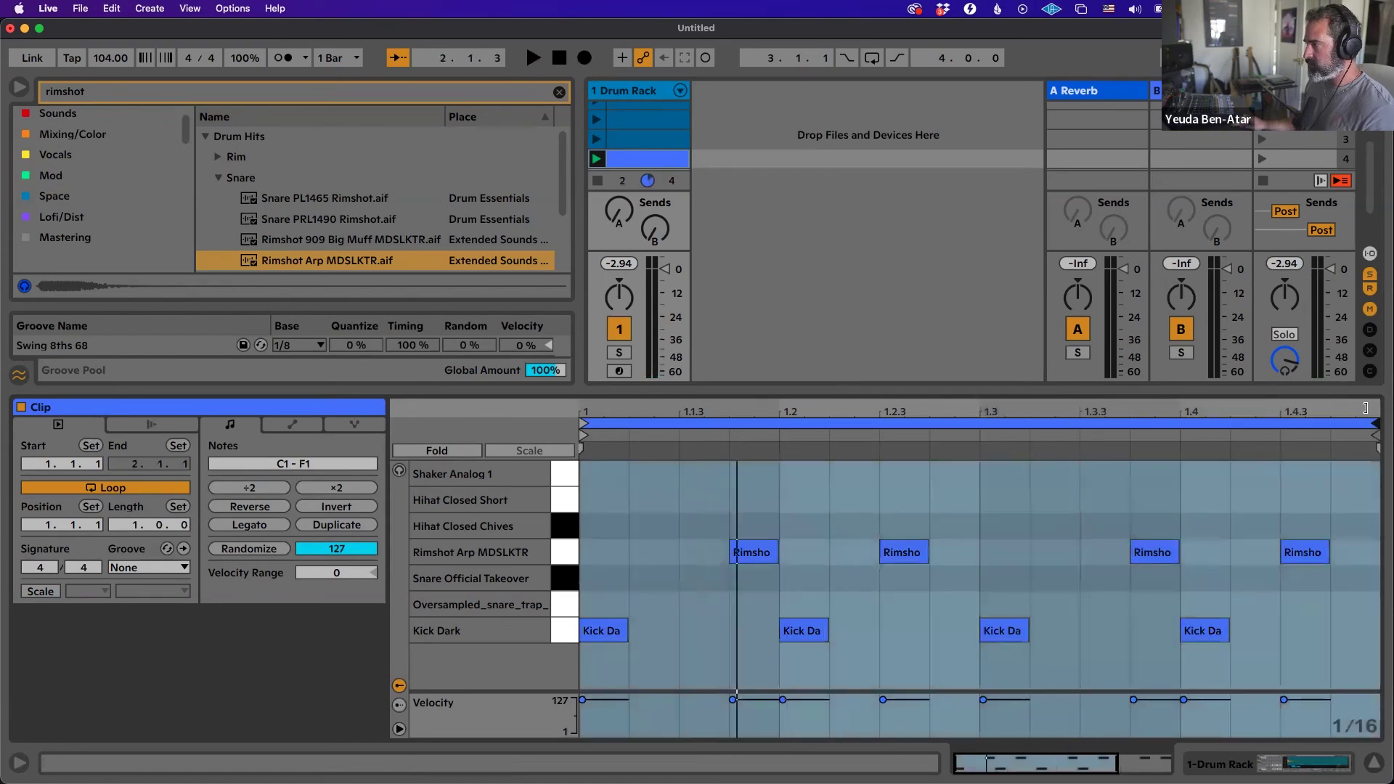
{"action": "key", "text": "space"}
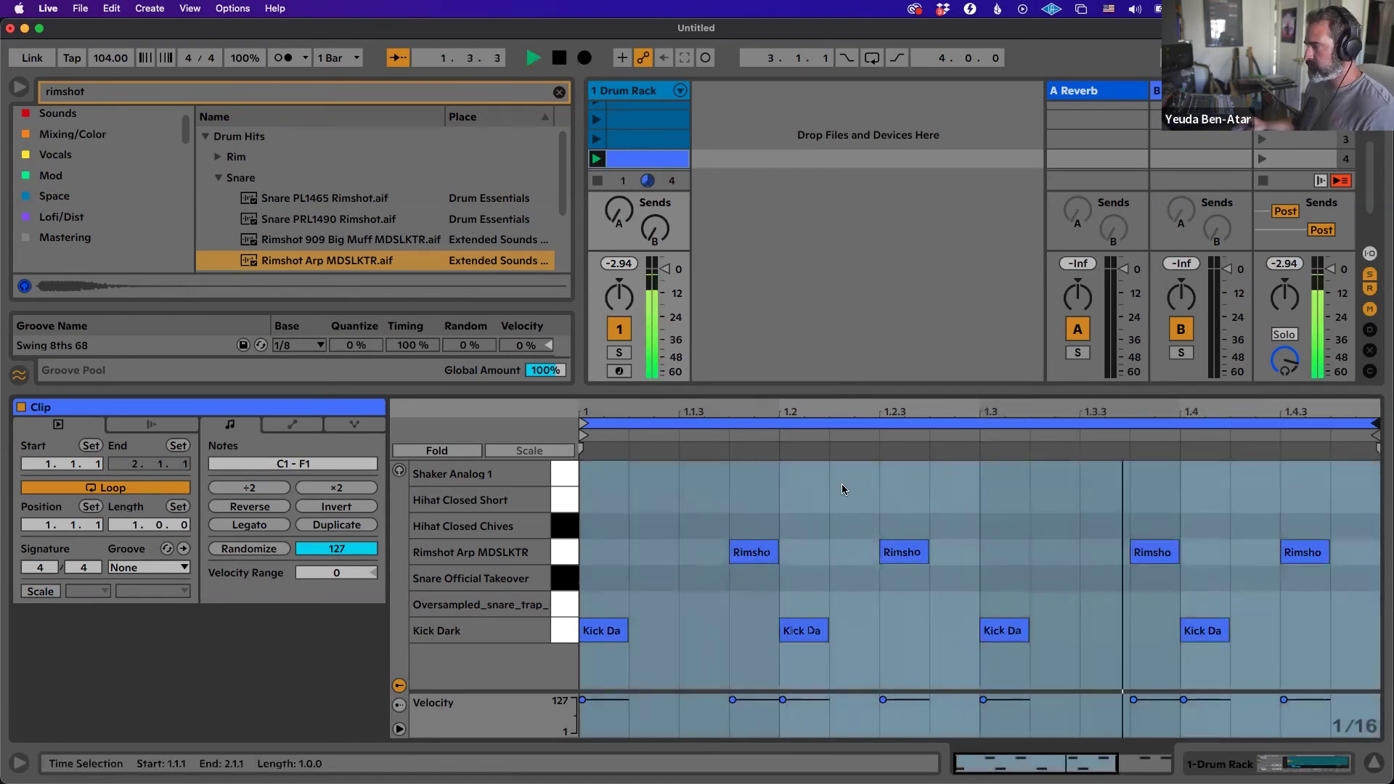
{"action": "key", "text": "space"}
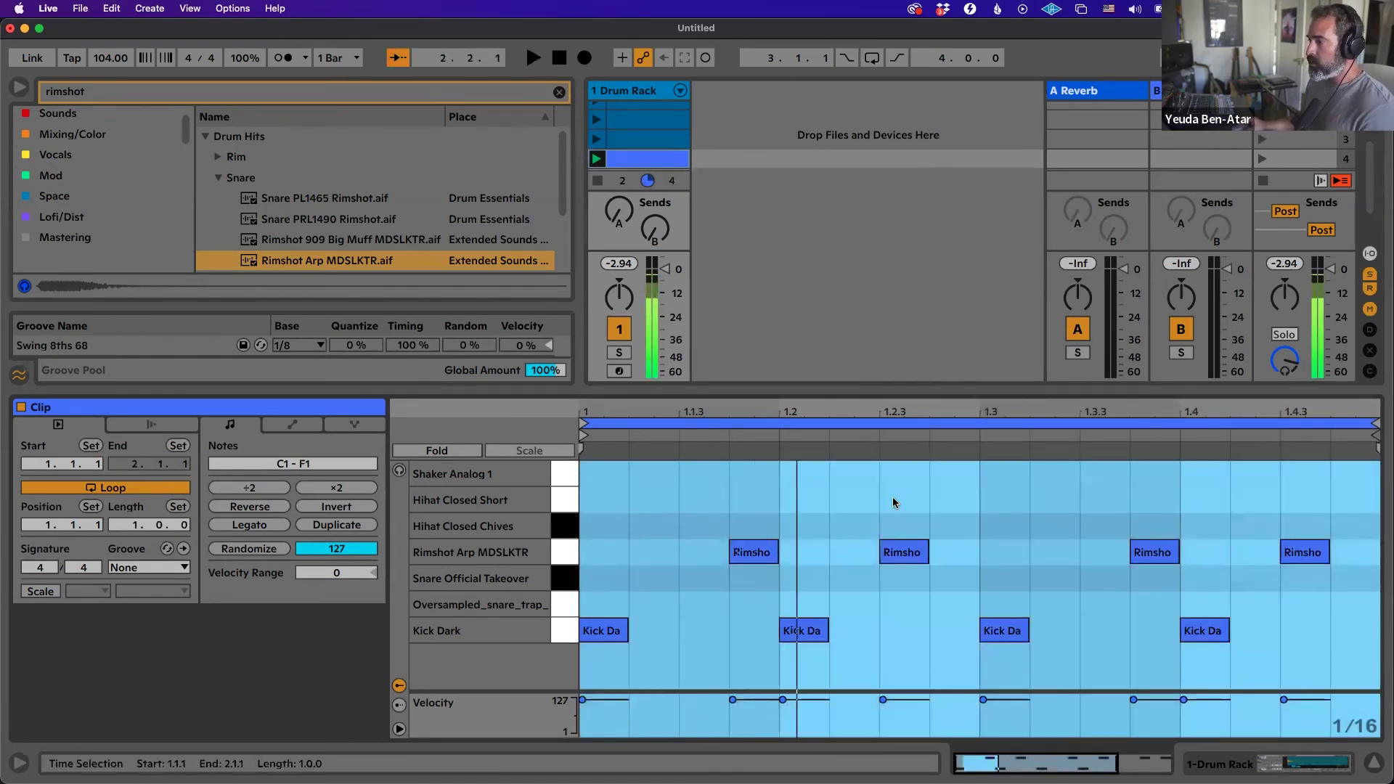
Delete the kicks on beats 1.2 and 1.4, move the rimshots at 1.1.4 and 1.3.4 to Kick Dark, and listen to the loop.
{"action": "double_click", "coordinate": [803, 630]}
{"action": "double_click", "coordinate": [1203, 630]}
{"action": "left_click", "coordinate": [1153, 552]}
{"action": "left_click", "coordinate": [748, 552], "text": "shift"}
{"action": "key", "text": "Down"}
{"action": "key", "text": "Down"}
{"action": "key", "text": "Down"}
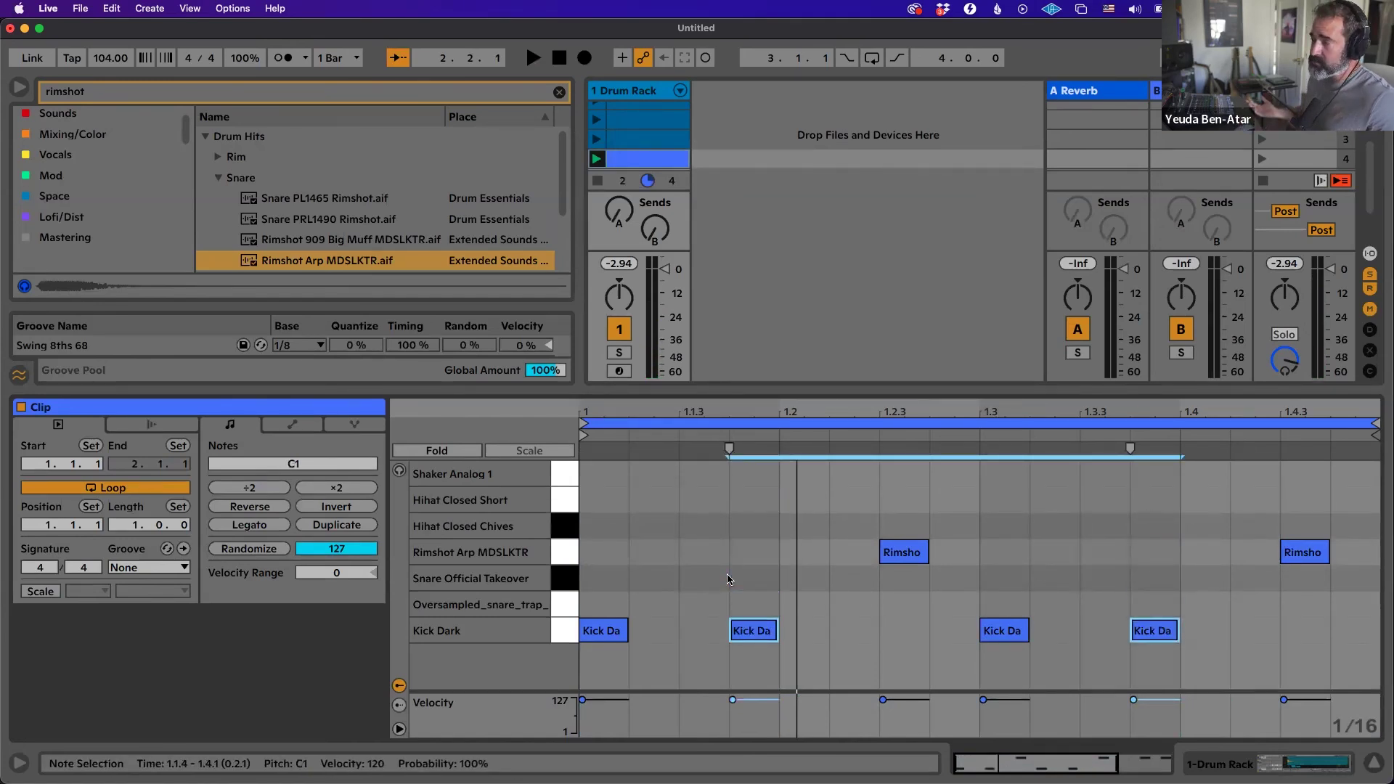
{"action": "key", "text": "space"}
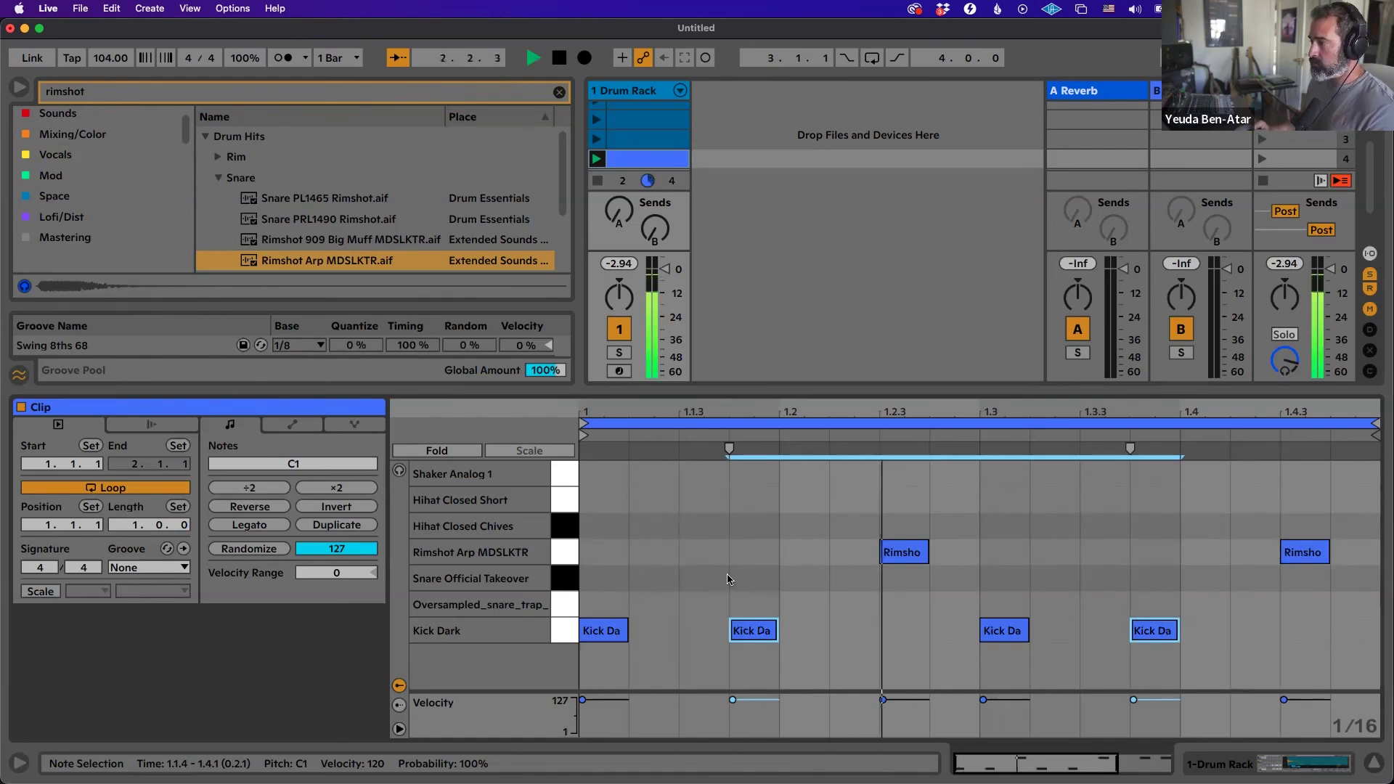
{"action": "left_click", "coordinate": [830, 585]}
{"action": "key", "text": "space"}
{"action": "left_click", "coordinate": [752, 630]}
{"action": "key", "text": "Delete"}
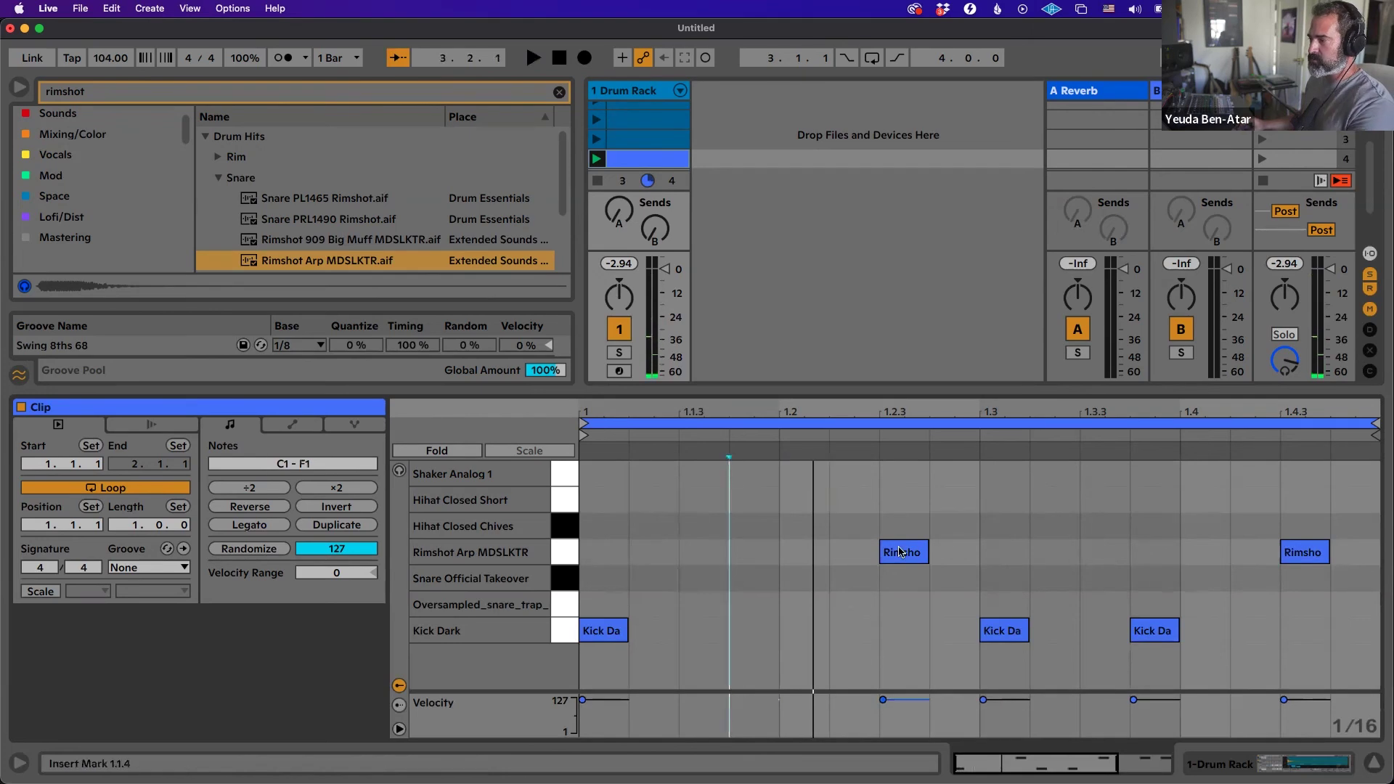
{"action": "left_click_drag", "start_coordinate": [900, 552], "coordinate": [752, 552]}
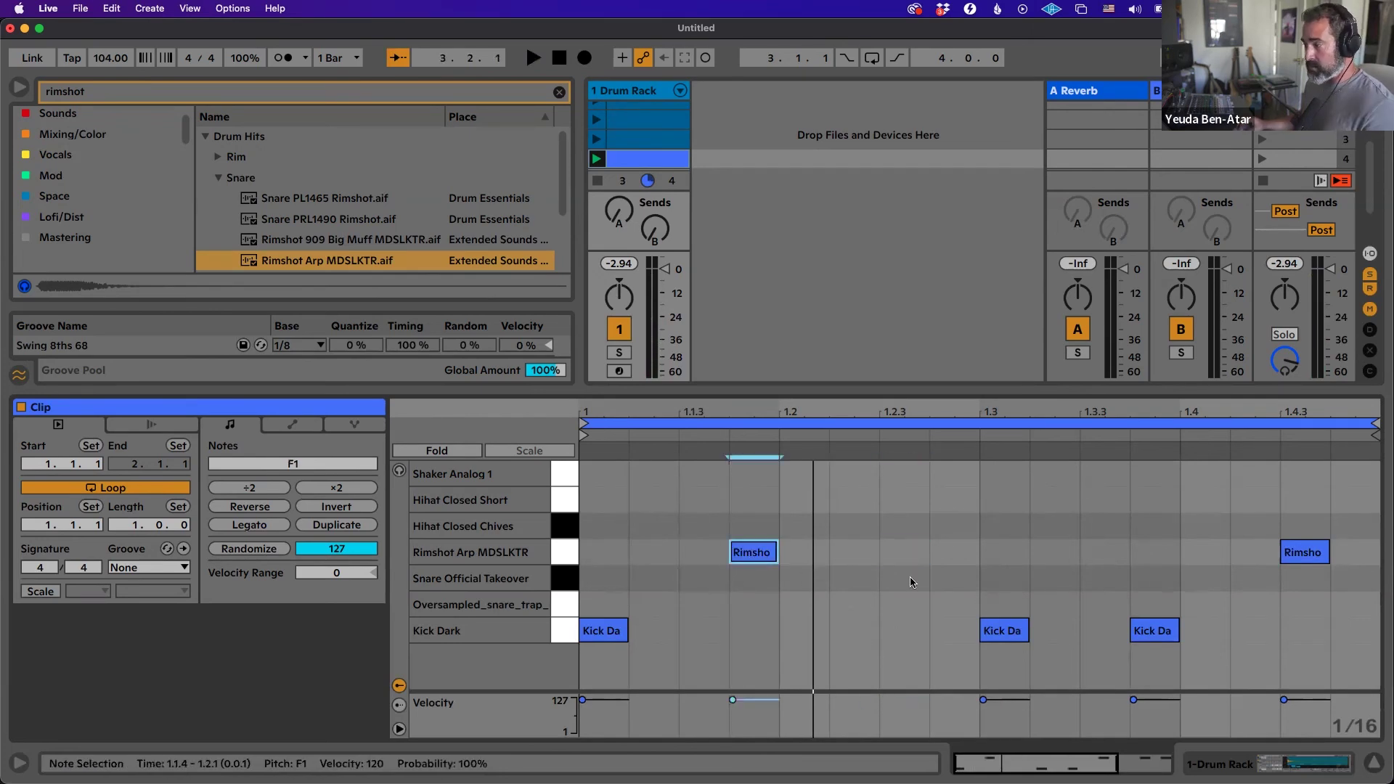
{"action": "key", "text": "super+z"}
{"action": "key", "text": "super+z"}
Move the kick at 1.1.4 back to the rimshot lane, and deactivate the rimshot at 1.2.3 and the kick on beat 1.3.
{"action": "left_click_drag", "start_coordinate": [753, 629], "coordinate": [756, 566]}
{"action": "left_click", "coordinate": [904, 555]}
{"action": "key", "text": "0"}
{"action": "left_click", "coordinate": [995, 628]}
{"action": "key", "text": "0"}
Move the last rimshot to beat 1.4 and the last kick to 1.3.3, and listen to the loop.
{"action": "left_click", "coordinate": [1300, 556]}
{"action": "key", "text": "Left"}
{"action": "key", "text": "Left"}
{"action": "left_click", "coordinate": [1165, 633]}
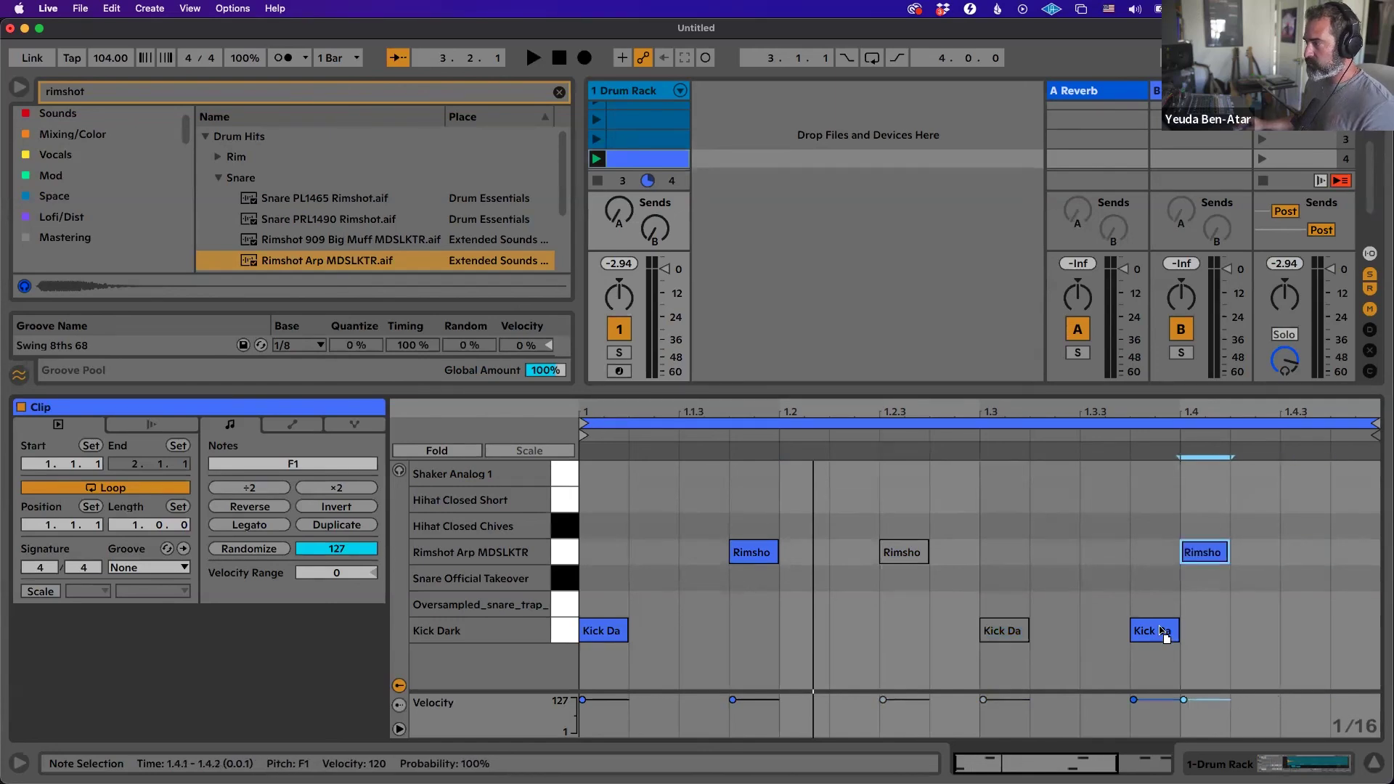
{"action": "key", "text": "Left"}
{"action": "key", "text": "space"}
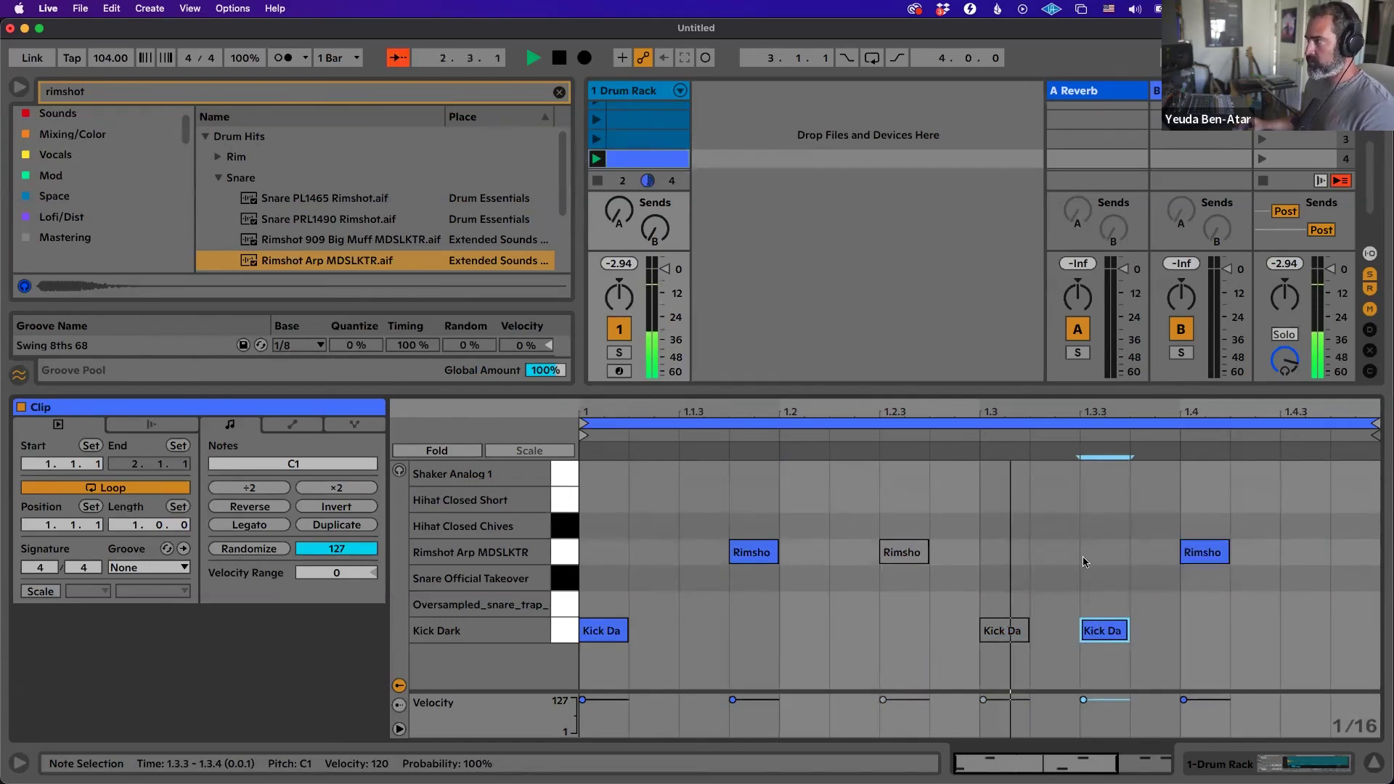
{"action": "key", "text": "space"}
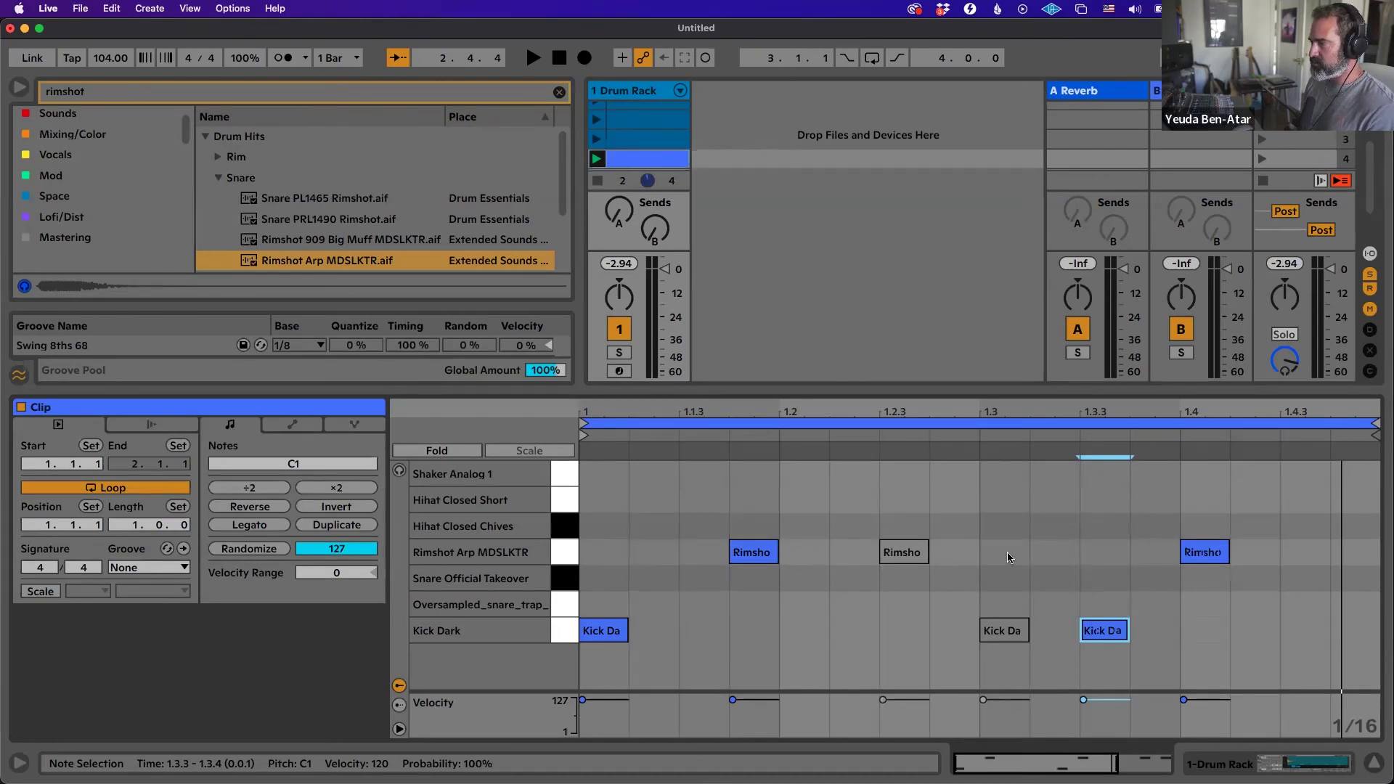
Rebuild the pattern with kicks on all four beats and rimshots at 1.1.4 and 1.2.3, duplicated to 1.3.4 and 1.4.3.
{"action": "left_click_drag", "start_coordinate": [752, 552], "coordinate": [802, 630]}
{"action": "left_click_drag", "start_coordinate": [1193, 565], "coordinate": [1026, 647]}
{"action": "double_click", "coordinate": [755, 552]}
{"action": "left_click", "coordinate": [901, 552]}
{"action": "key", "text": "0"}
{"action": "left_click", "coordinate": [751, 551], "text": "shift"}
{"action": "key", "text": "super+d"}
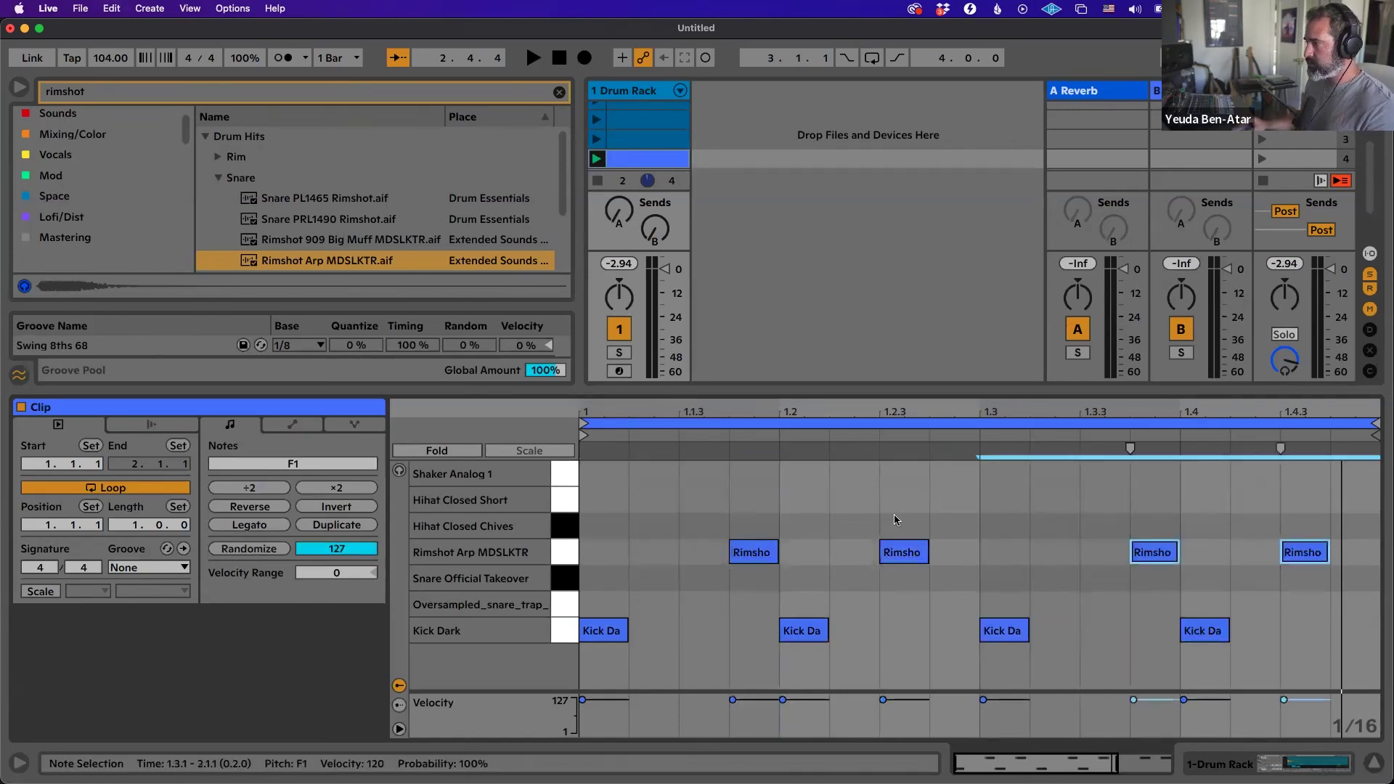
Set the tempo to 120 BPM, listen to the kick and rimshot loop, and stop playback.
{"action": "left_click", "coordinate": [109, 58]}
{"action": "type", "text": "120"}
{"action": "key", "text": "Return"}
{"action": "key", "text": "space"}
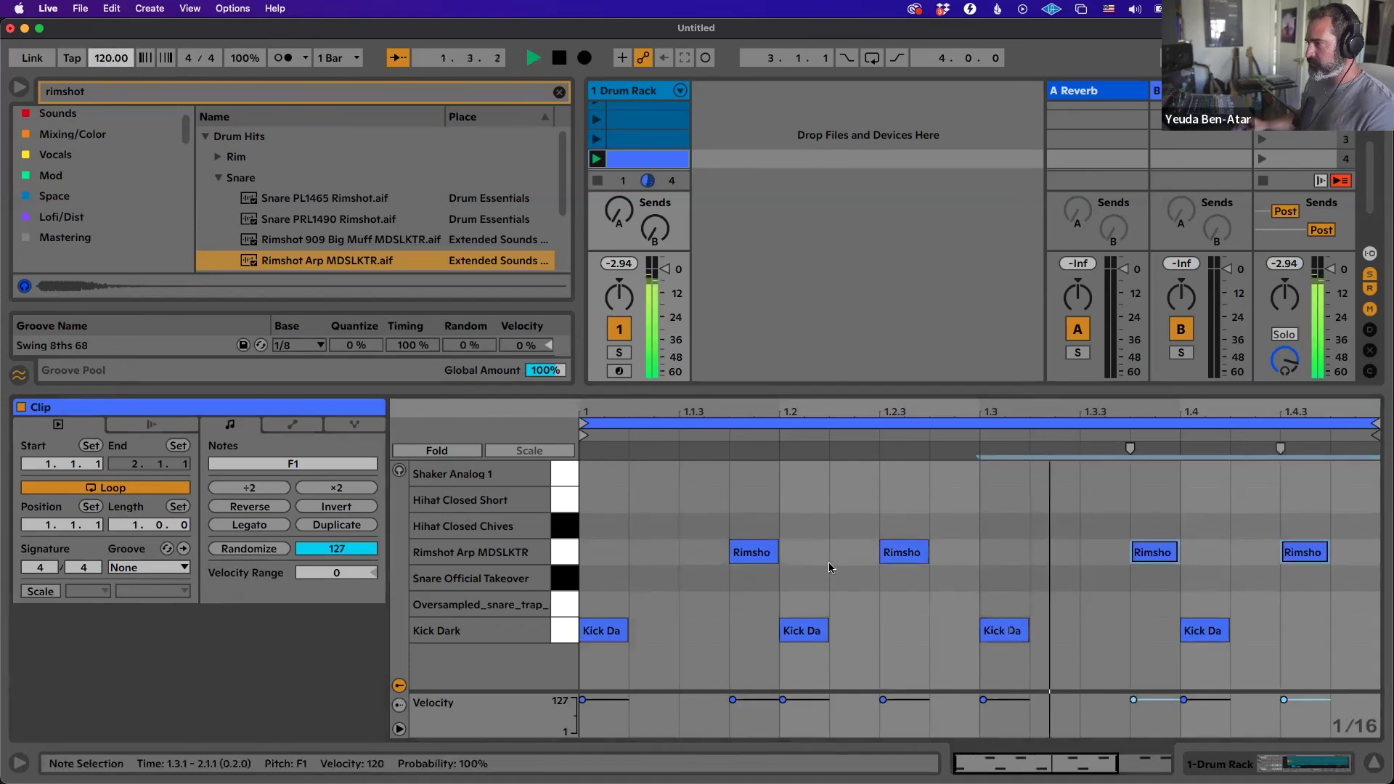
{"action": "key", "text": "space"}
{"action": "left_click", "coordinate": [955, 529]}
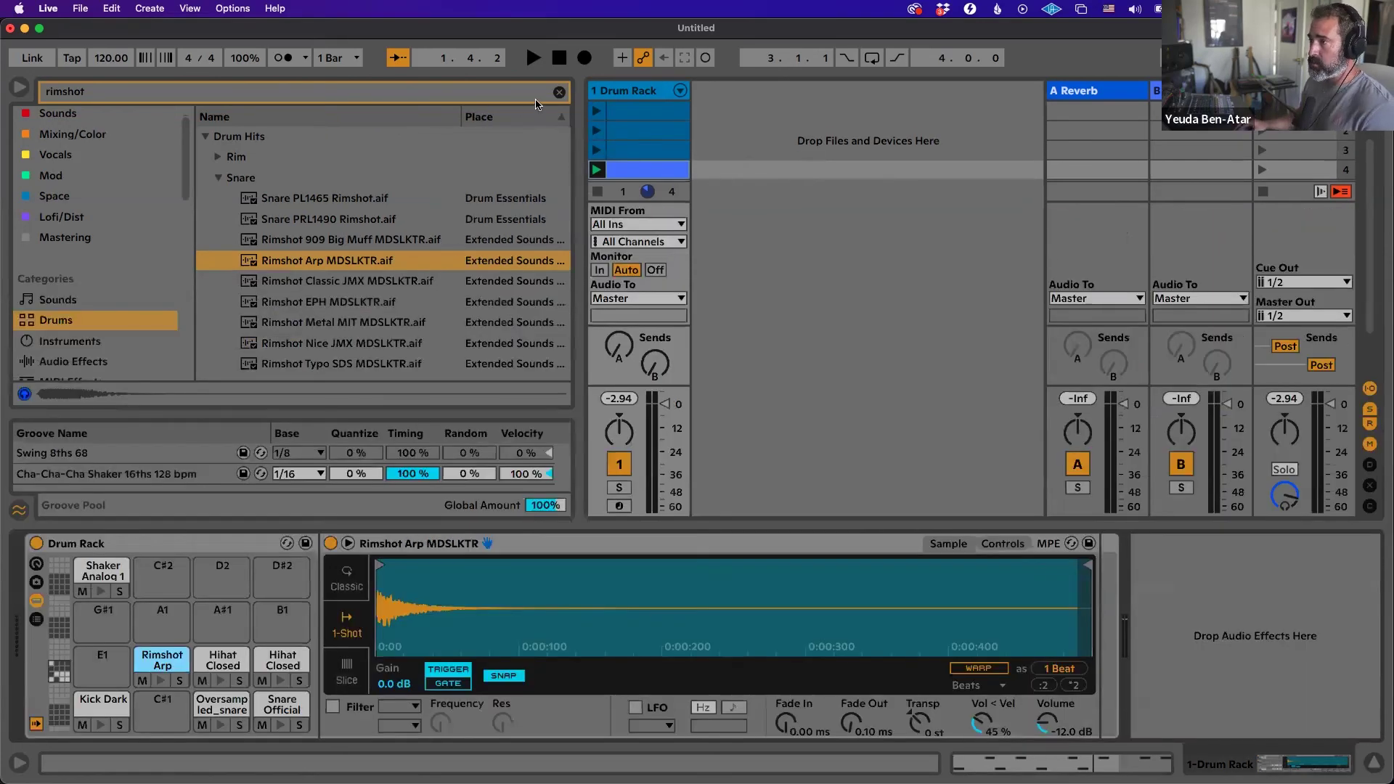
Clear the rimshot search, switch to the drum programming document in Chrome, and view the recommended Ableton packs with drum kits.
{"action": "left_click", "coordinate": [559, 92]}
{"action": "key", "text": "super+Tab"}
{"action": "key", "text": "super+Tab"}
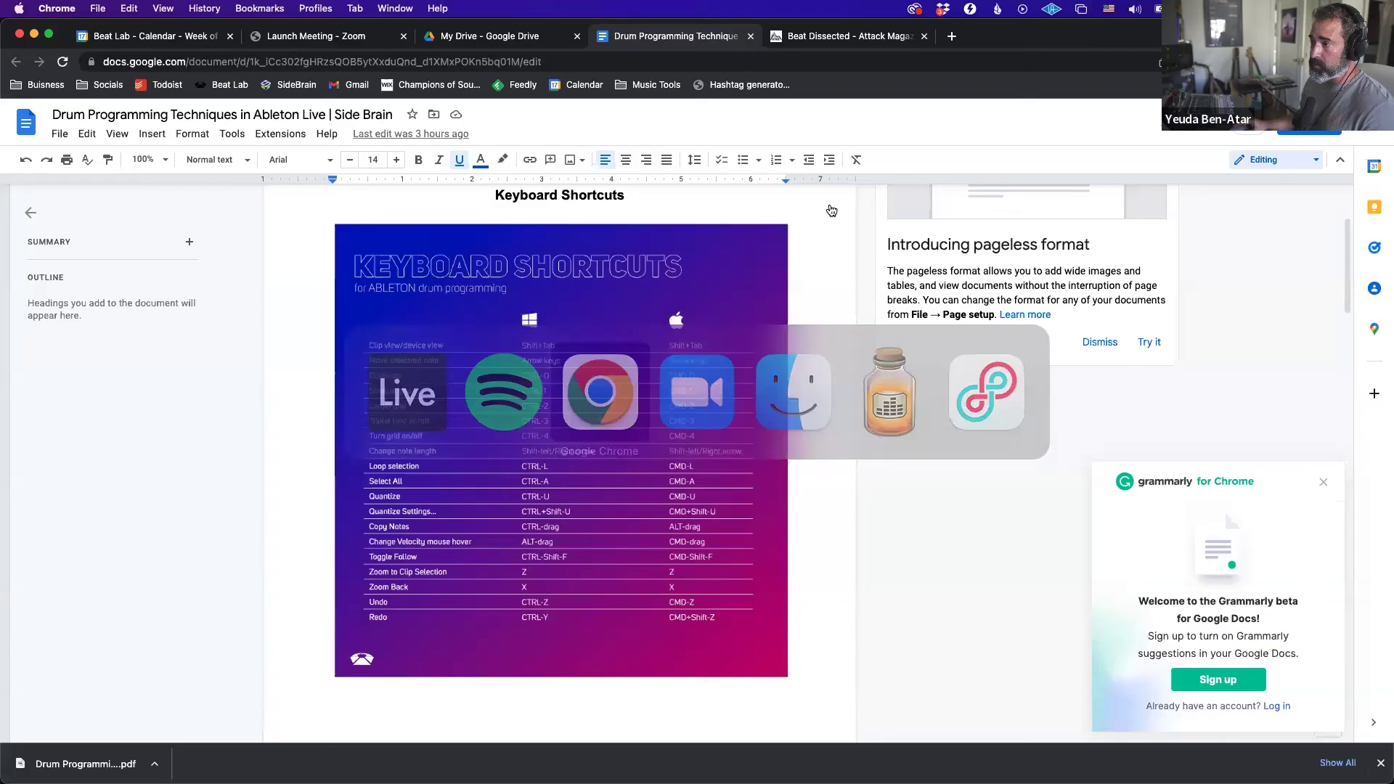
{"action": "scroll", "coordinate": [676, 298], "scroll_direction": "up", "scroll_amount": 3}
{"action": "scroll", "coordinate": [675, 298], "scroll_direction": "down", "scroll_amount": 20}
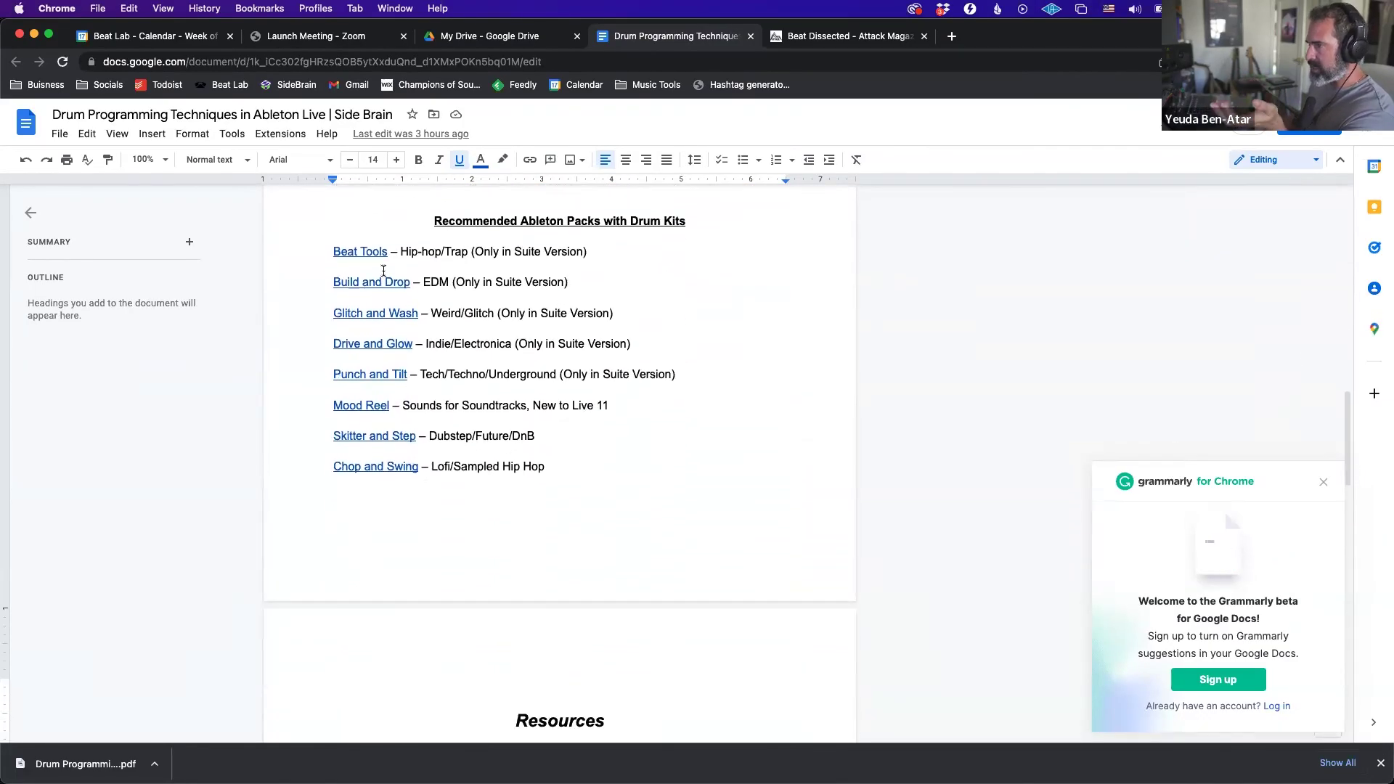
{"action": "scroll", "coordinate": [391, 260], "scroll_direction": "down", "scroll_amount": 2}
{"action": "scroll", "coordinate": [391, 260], "scroll_direction": "up", "scroll_amount": 1}
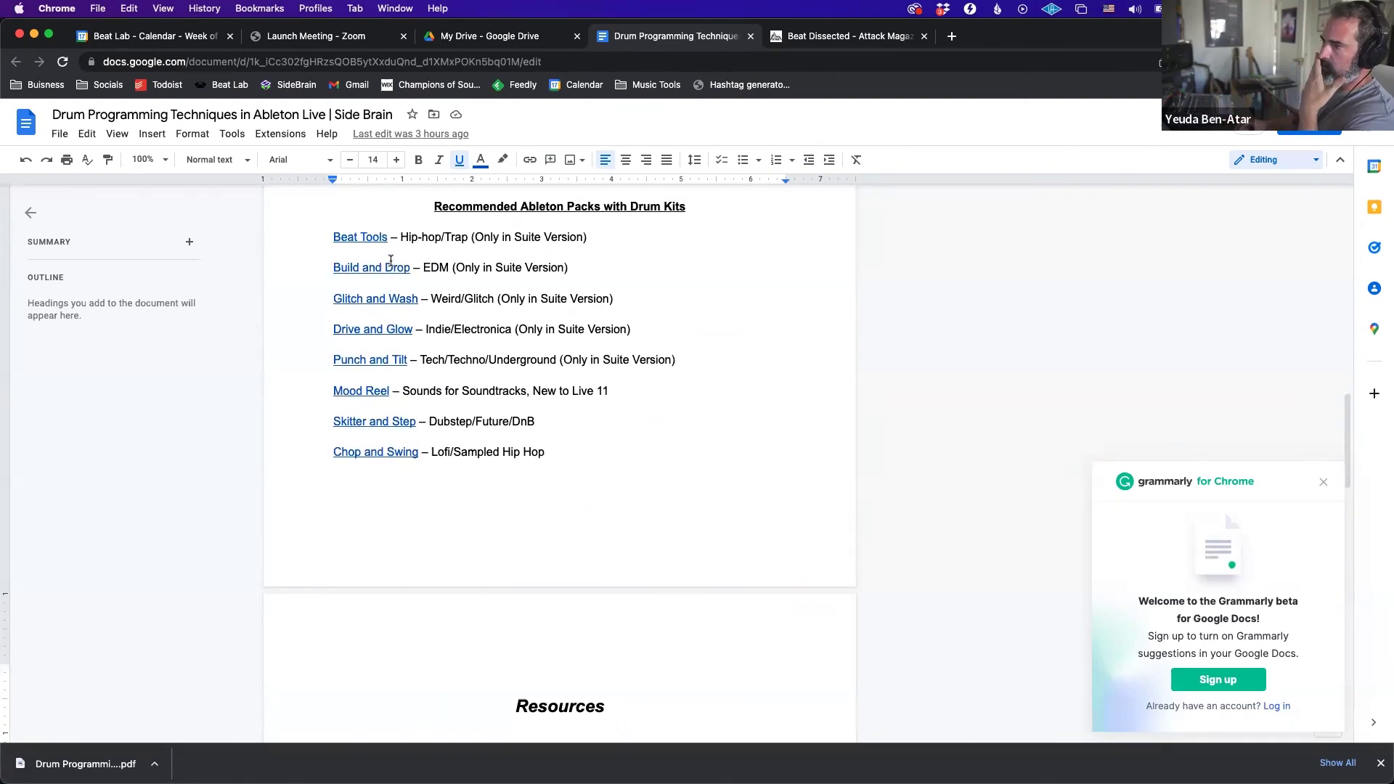
Look through the document's Resources list and preview the Drum Booster 2 link.
{"action": "scroll", "coordinate": [390, 260], "scroll_direction": "down", "scroll_amount": 10}
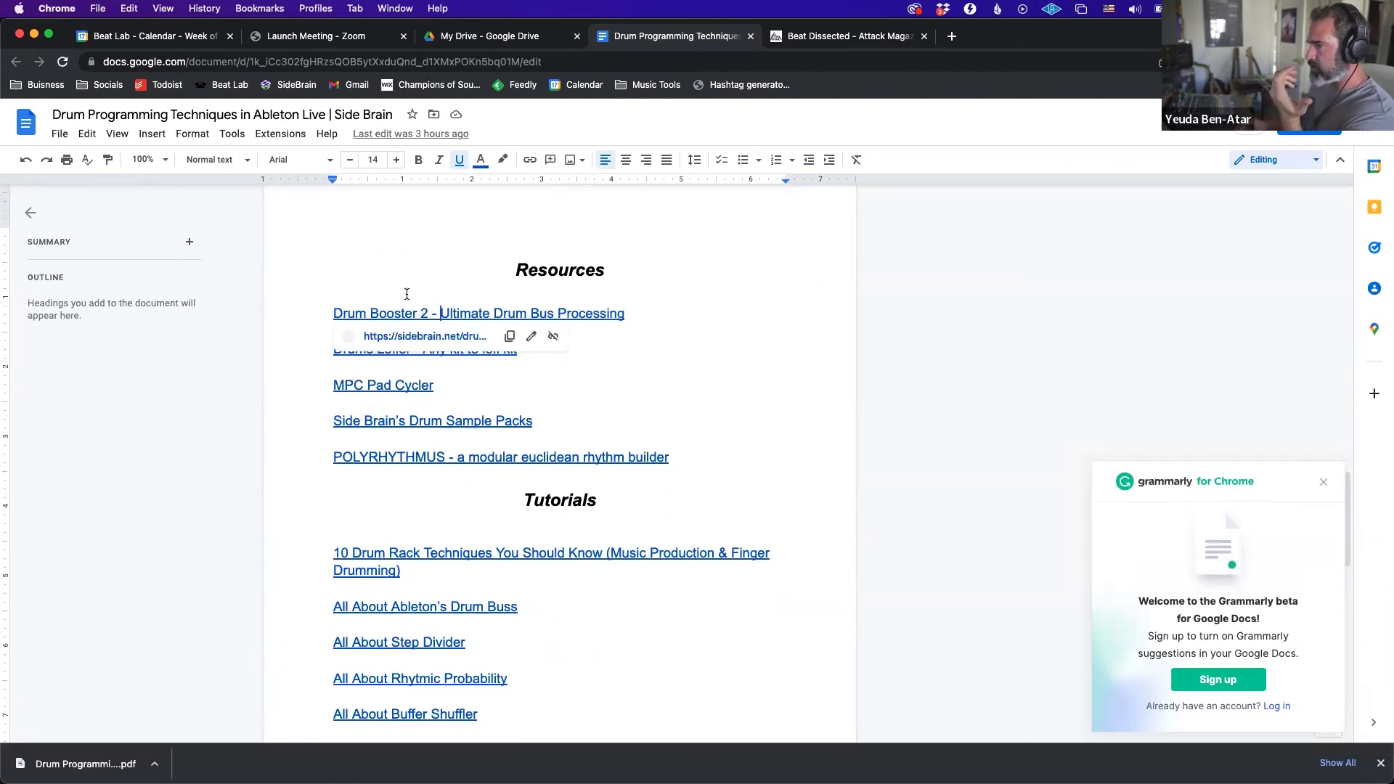
{"action": "mouse_move", "coordinate": [434, 311]}
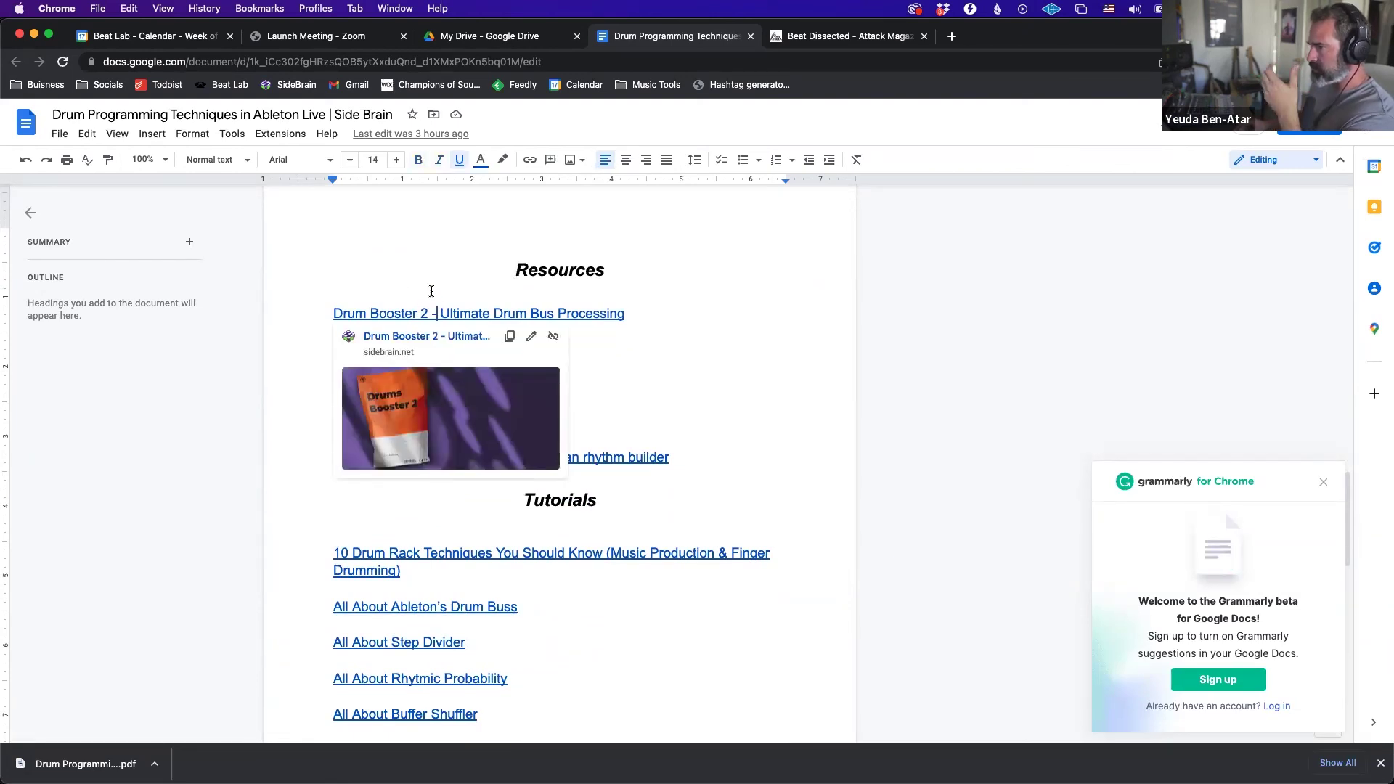
{"action": "left_click", "coordinate": [429, 284]}
{"action": "scroll", "coordinate": [430, 284], "scroll_direction": "down", "scroll_amount": 3}
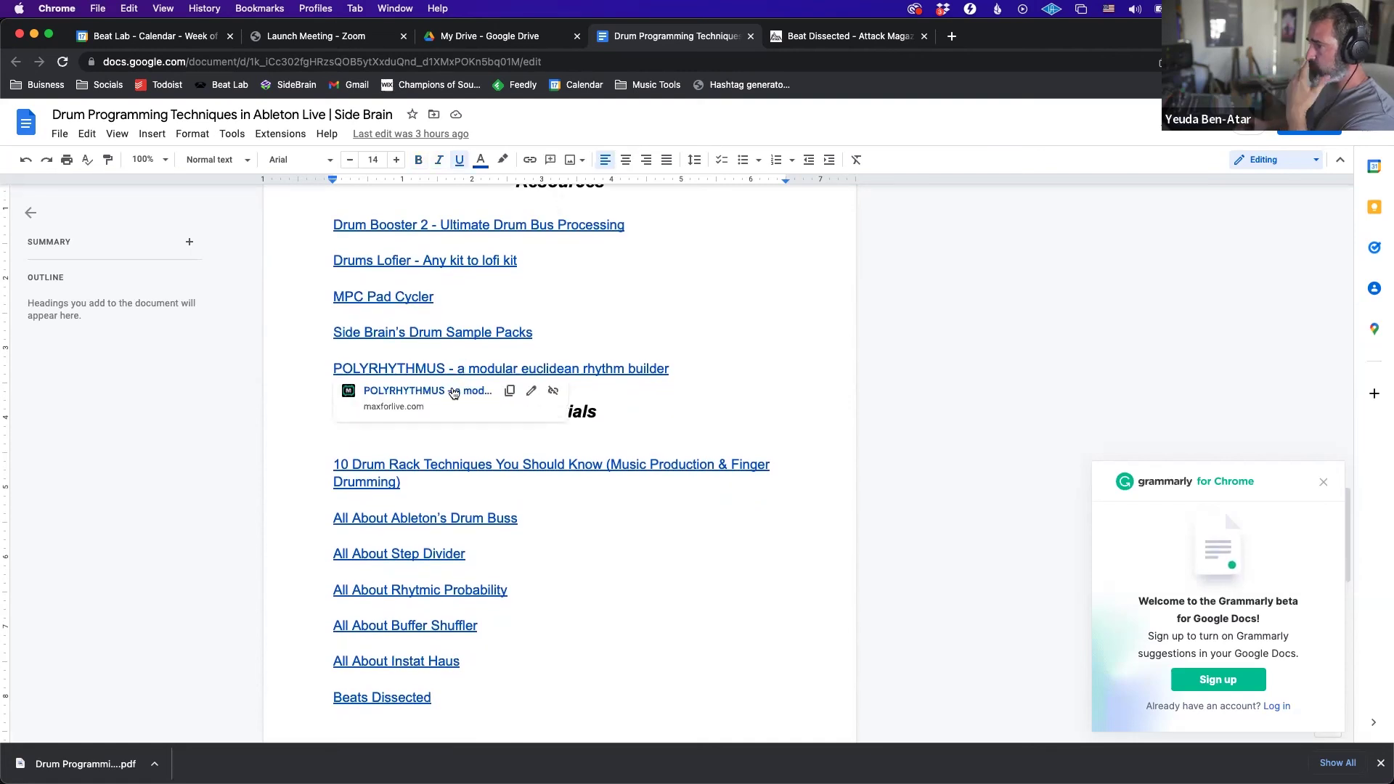
Open the POLYRHYTHMUS device page from the resources, accept the cookies, and view the device's full-size preview image.
{"action": "left_click", "coordinate": [458, 391]}
{"action": "scroll", "coordinate": [868, 233], "scroll_direction": "down", "scroll_amount": 3}
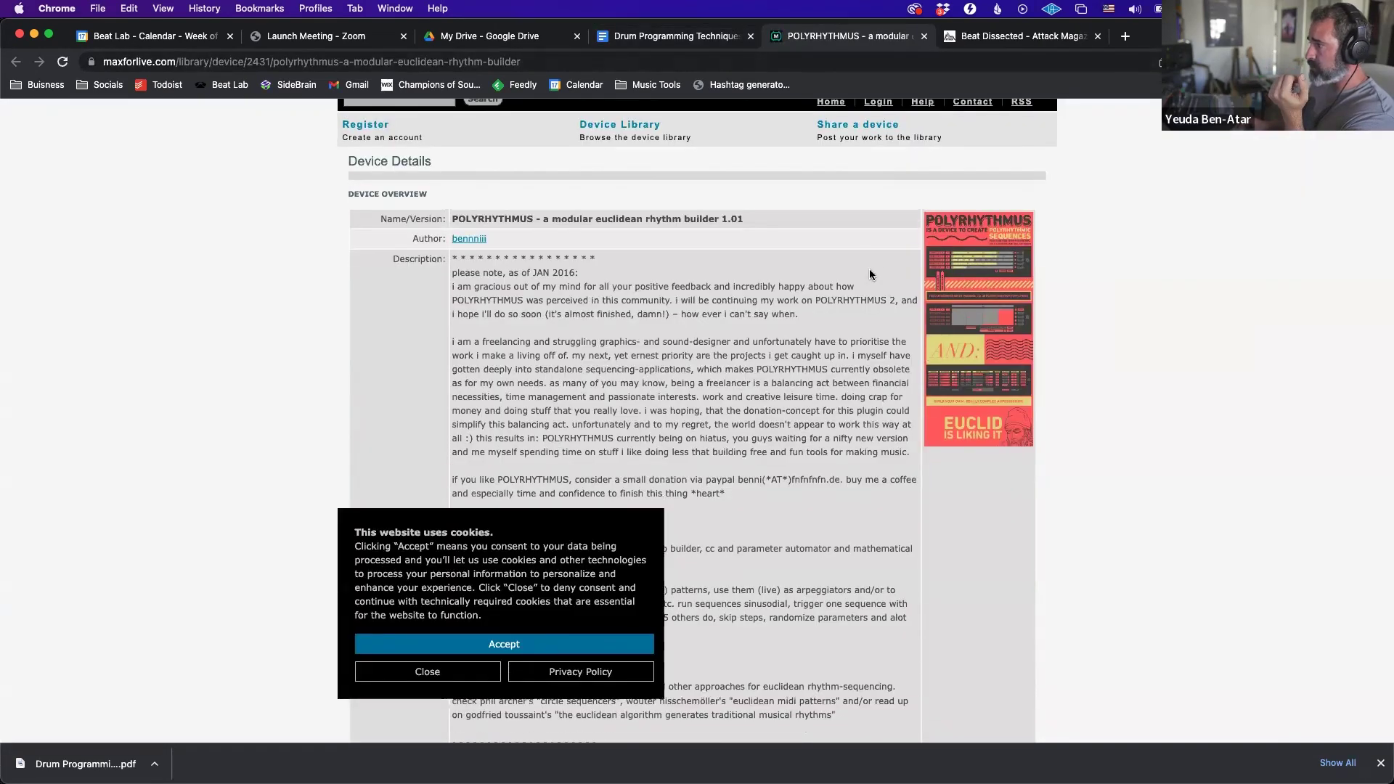
{"action": "left_click", "coordinate": [510, 644]}
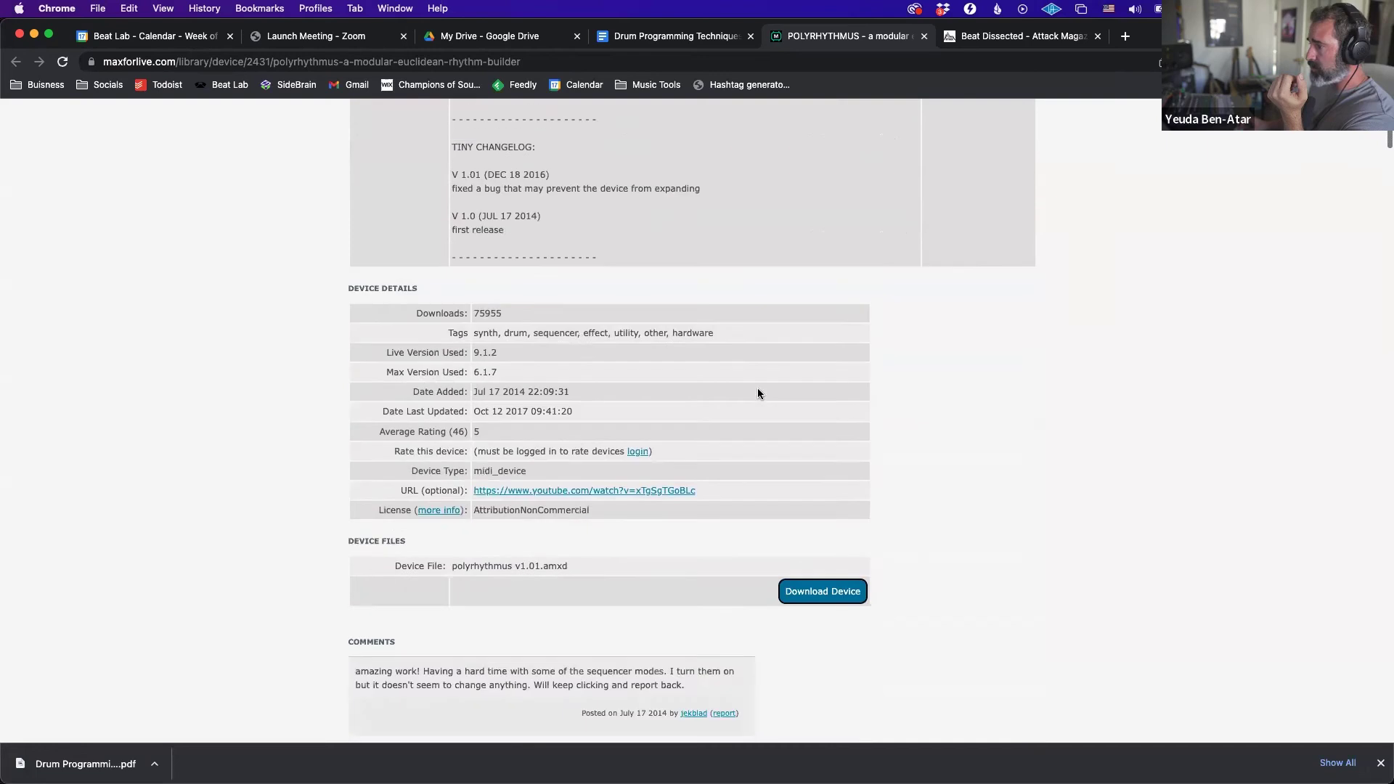
{"action": "left_click", "coordinate": [963, 353]}
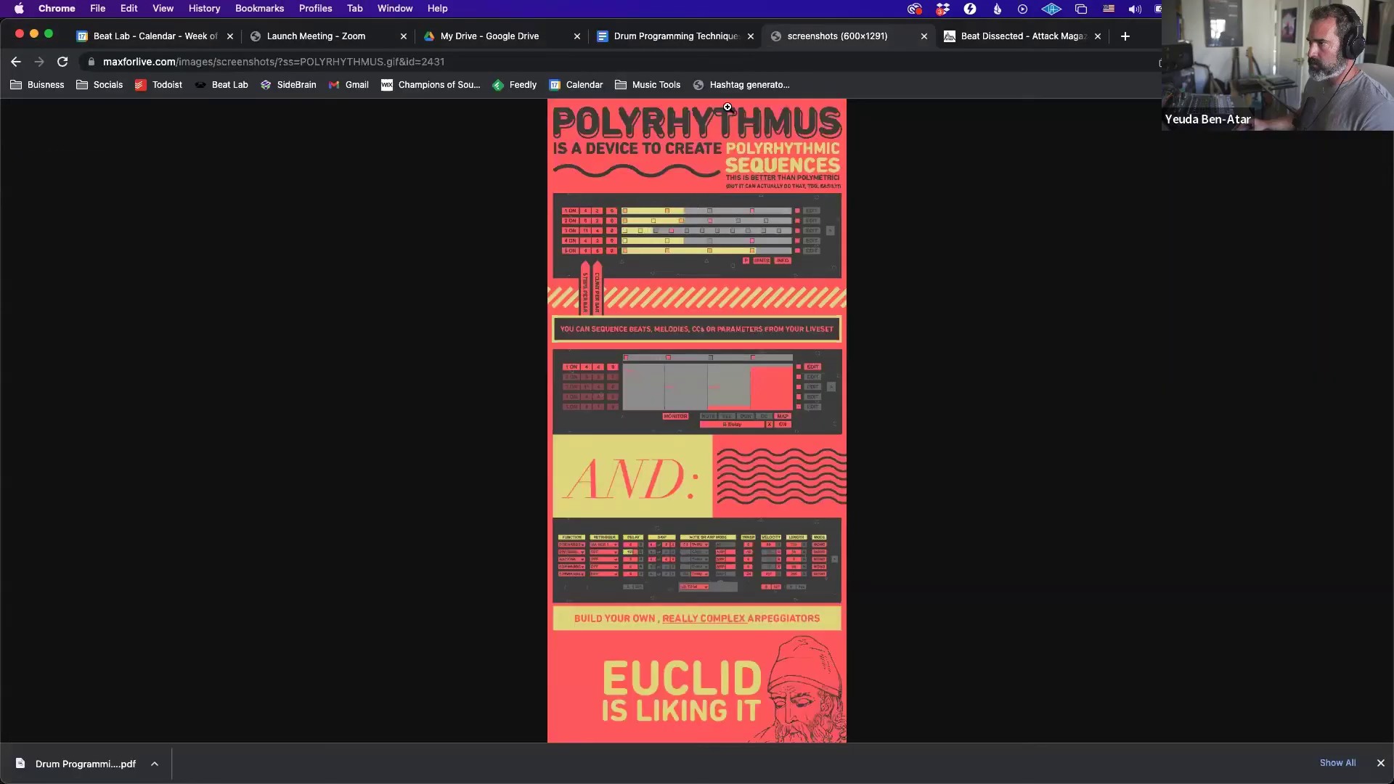
Return to the drum programming document and look through its Tutorials and Socials links.
{"action": "key", "text": "ctrl+shift+Tab"}
{"action": "scroll", "coordinate": [547, 392], "scroll_direction": "down", "scroll_amount": 2}
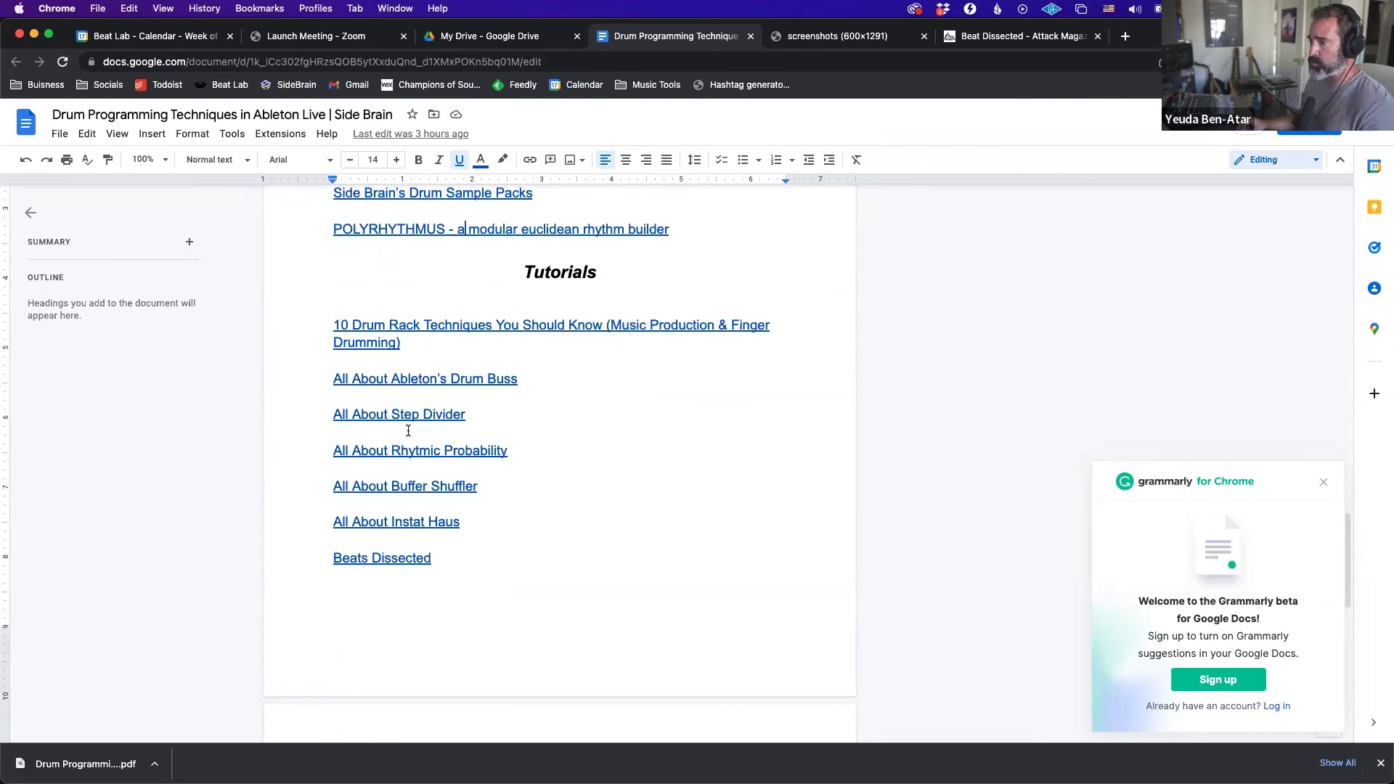
{"action": "scroll", "coordinate": [408, 430], "scroll_direction": "down", "scroll_amount": 5}
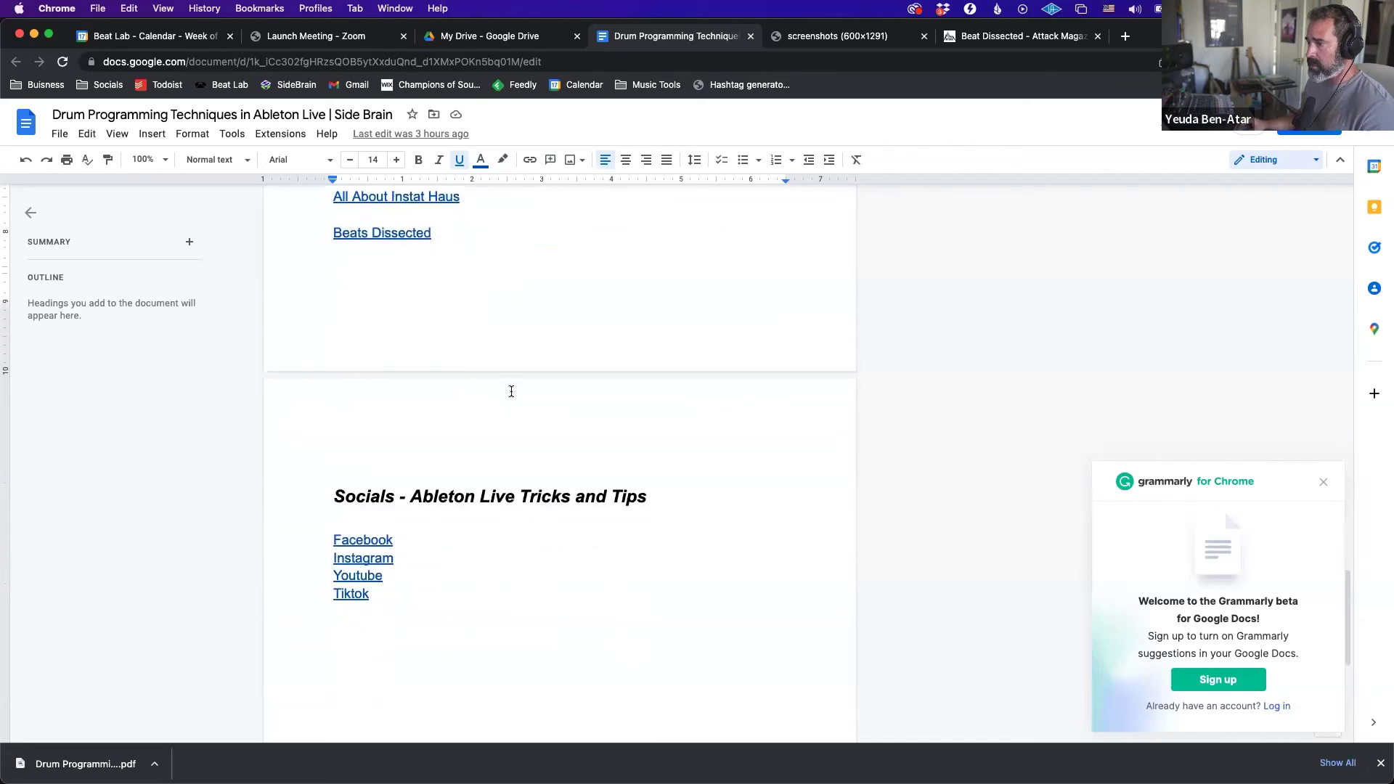
{"action": "scroll", "coordinate": [472, 450], "scroll_direction": "down", "scroll_amount": 2}
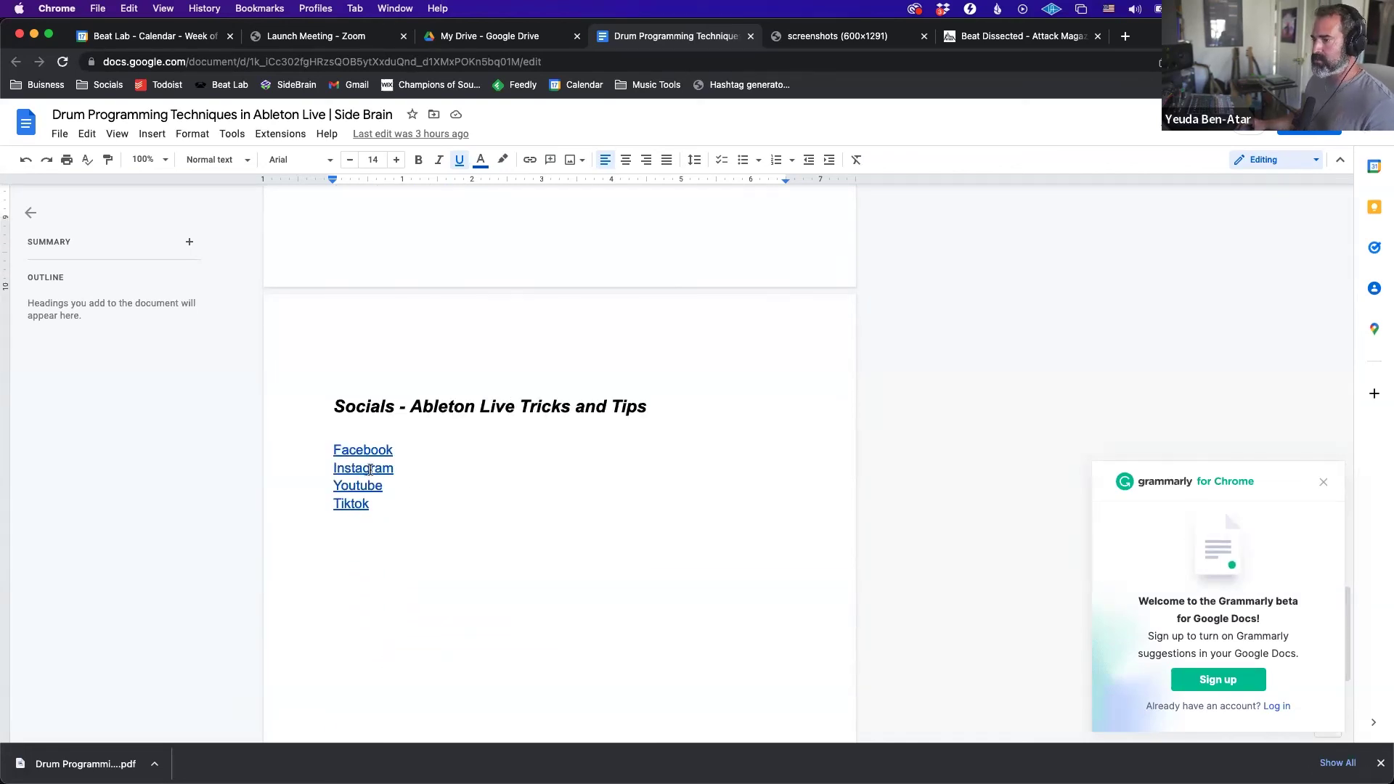
Open the document's Instagram link, dismiss the sign-in prompt, and browse the profile's posts.
{"action": "left_click", "coordinate": [366, 468]}
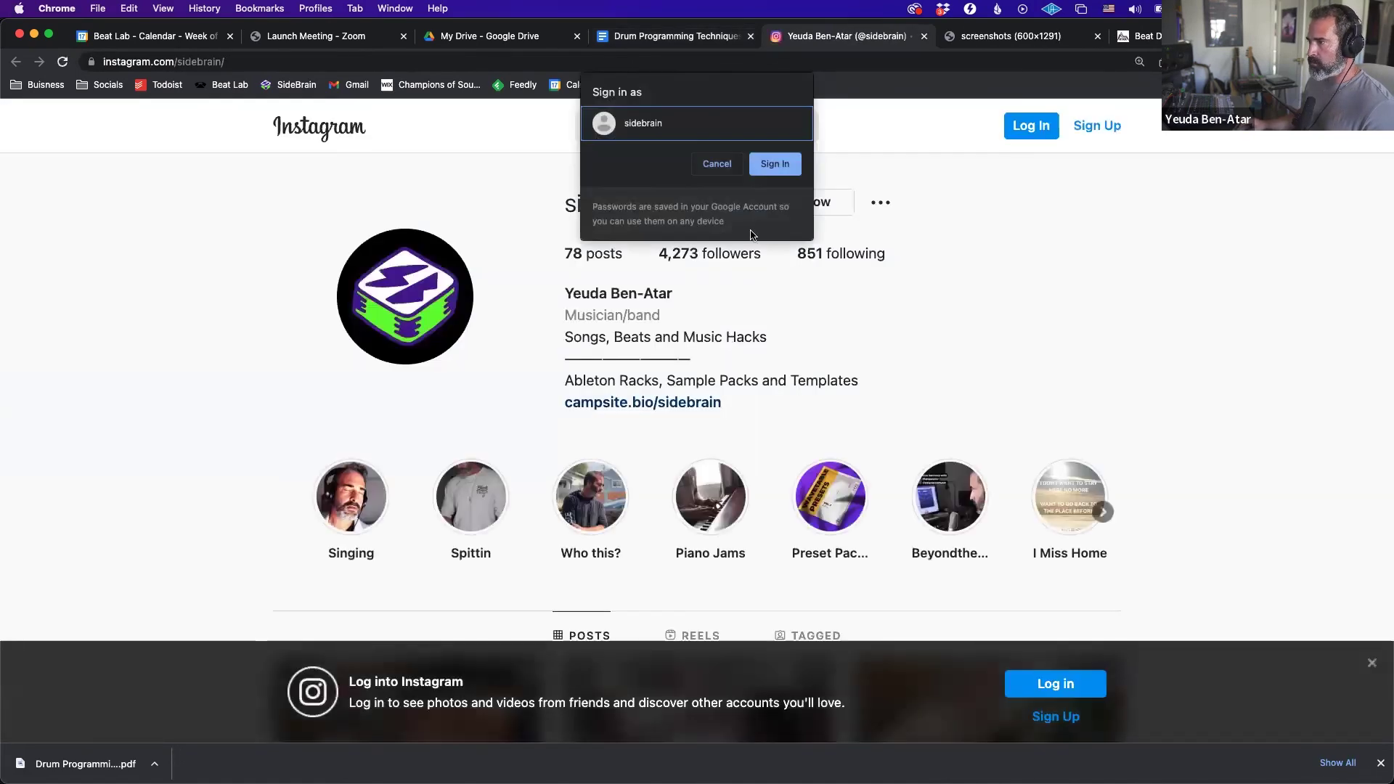
{"action": "left_click", "coordinate": [734, 166]}
{"action": "scroll", "coordinate": [738, 288], "scroll_direction": "down", "scroll_amount": 10}
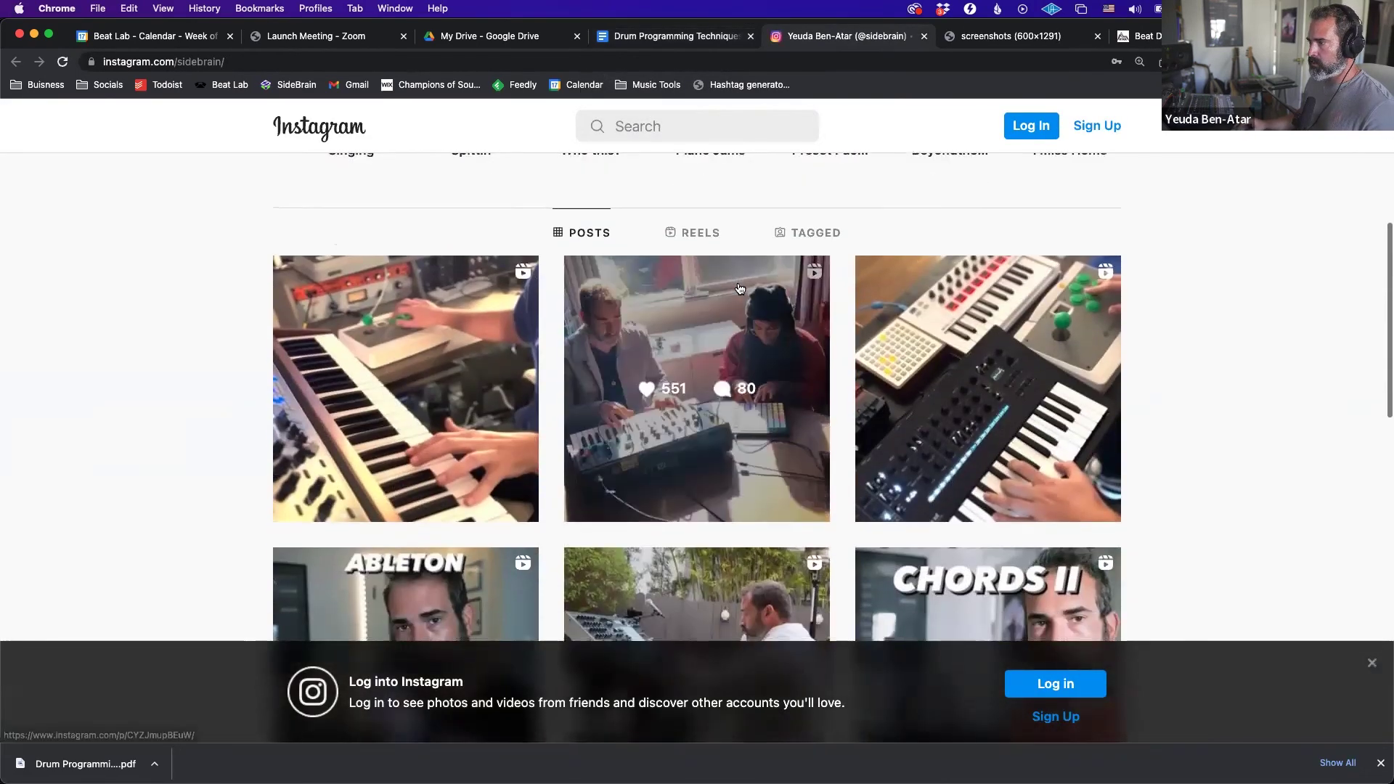
Try to open the first post on the Instagram profile, log in with the prefilled credentials, and decline saving the login info.
{"action": "scroll", "coordinate": [739, 288], "scroll_direction": "down", "scroll_amount": 5}
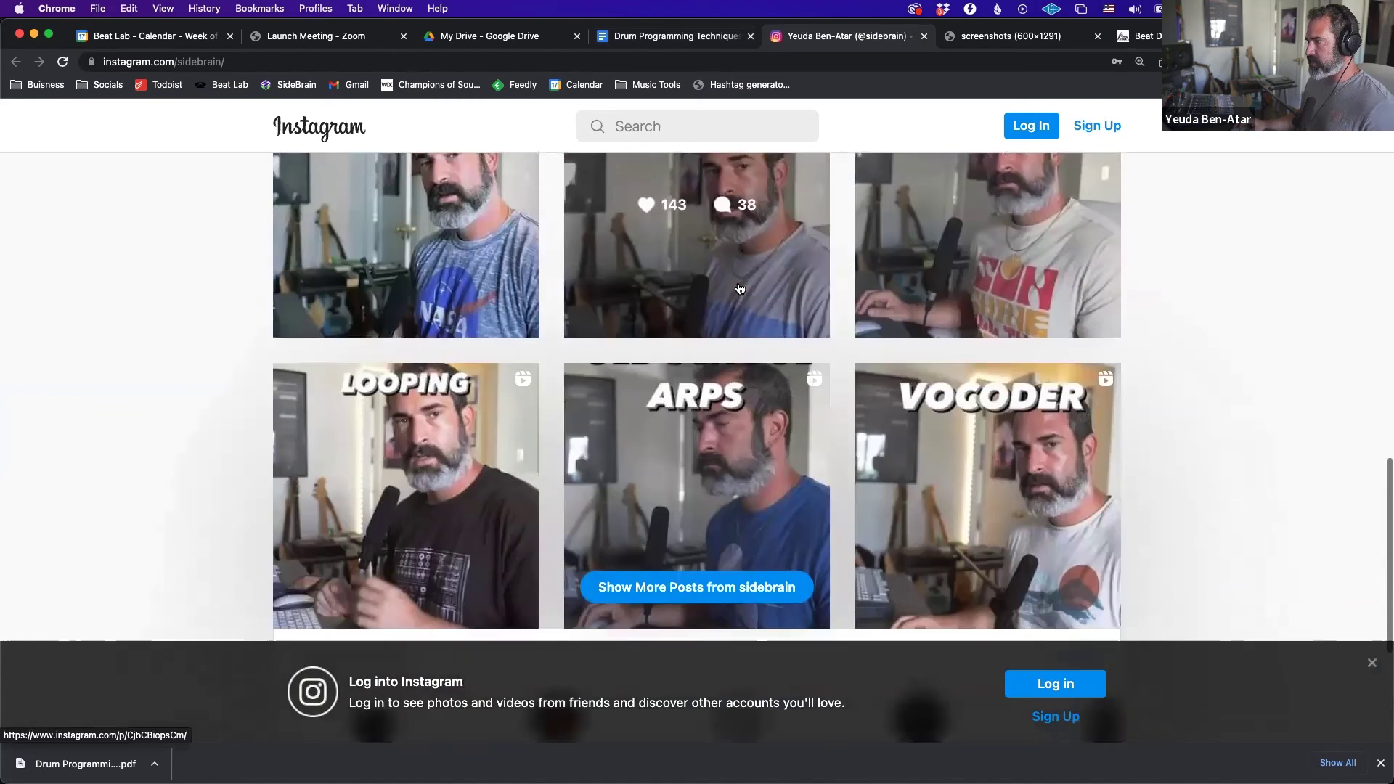
{"action": "scroll", "coordinate": [739, 288], "scroll_direction": "up", "scroll_amount": 3}
{"action": "scroll", "coordinate": [739, 288], "scroll_direction": "up", "scroll_amount": 10}
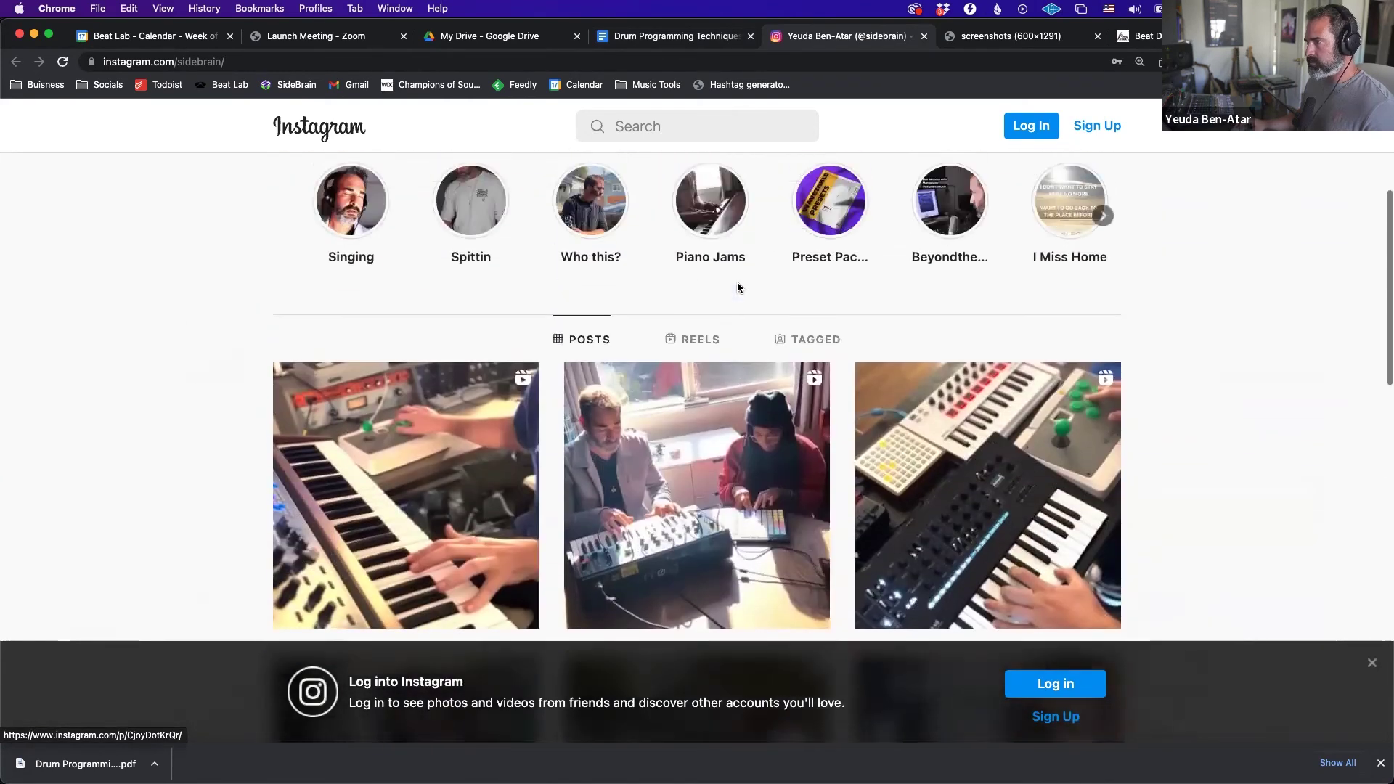
{"action": "scroll", "coordinate": [739, 355], "scroll_direction": "down", "scroll_amount": 3}
{"action": "scroll", "coordinate": [697, 305], "scroll_direction": "up", "scroll_amount": 2}
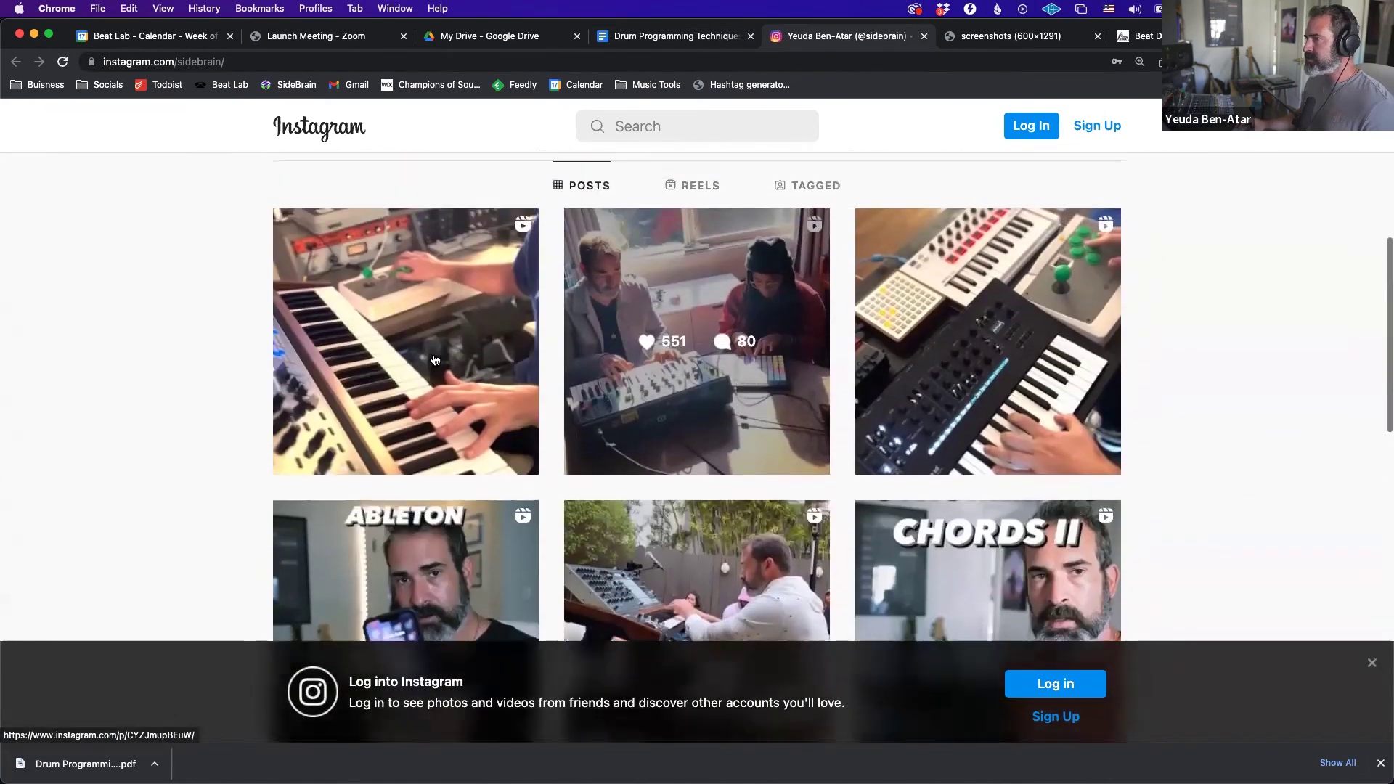
{"action": "left_click", "coordinate": [404, 312]}
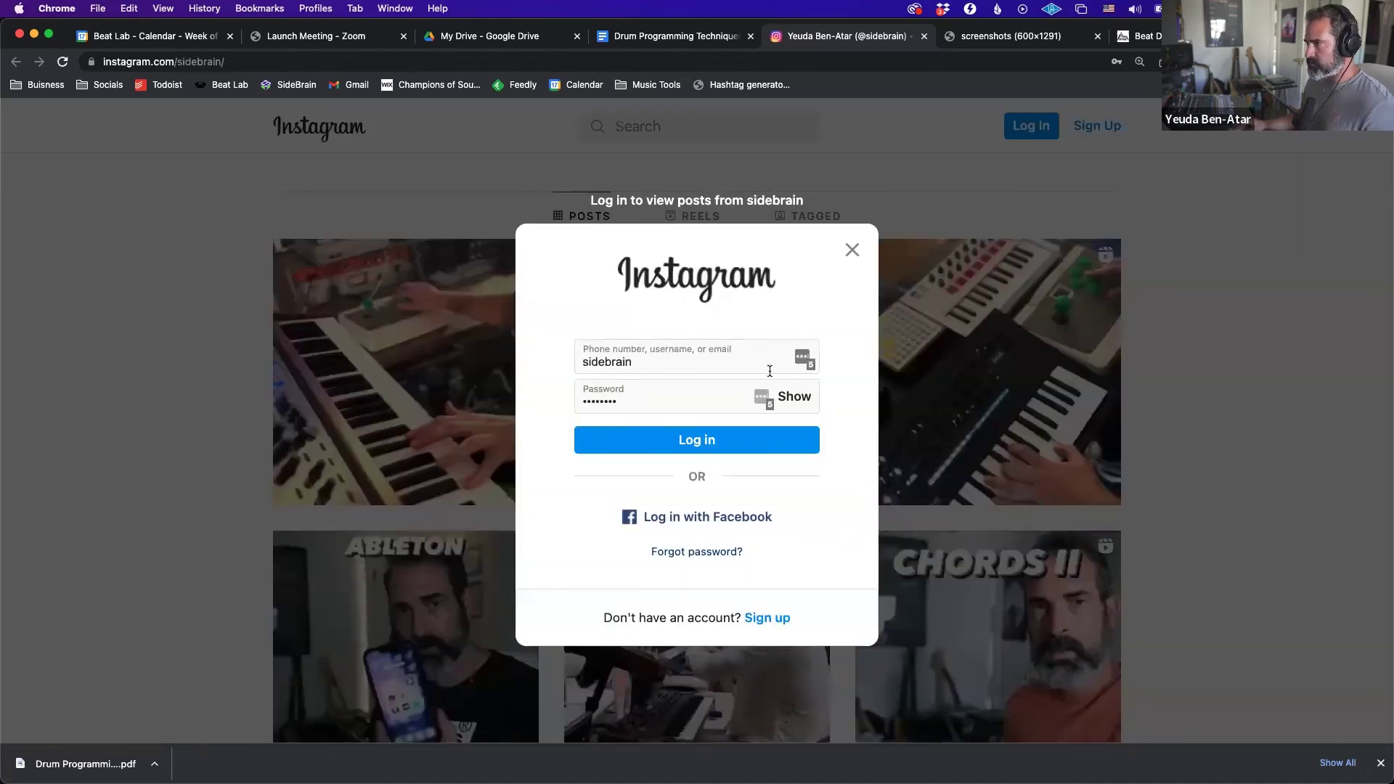
{"action": "left_click", "coordinate": [709, 438]}
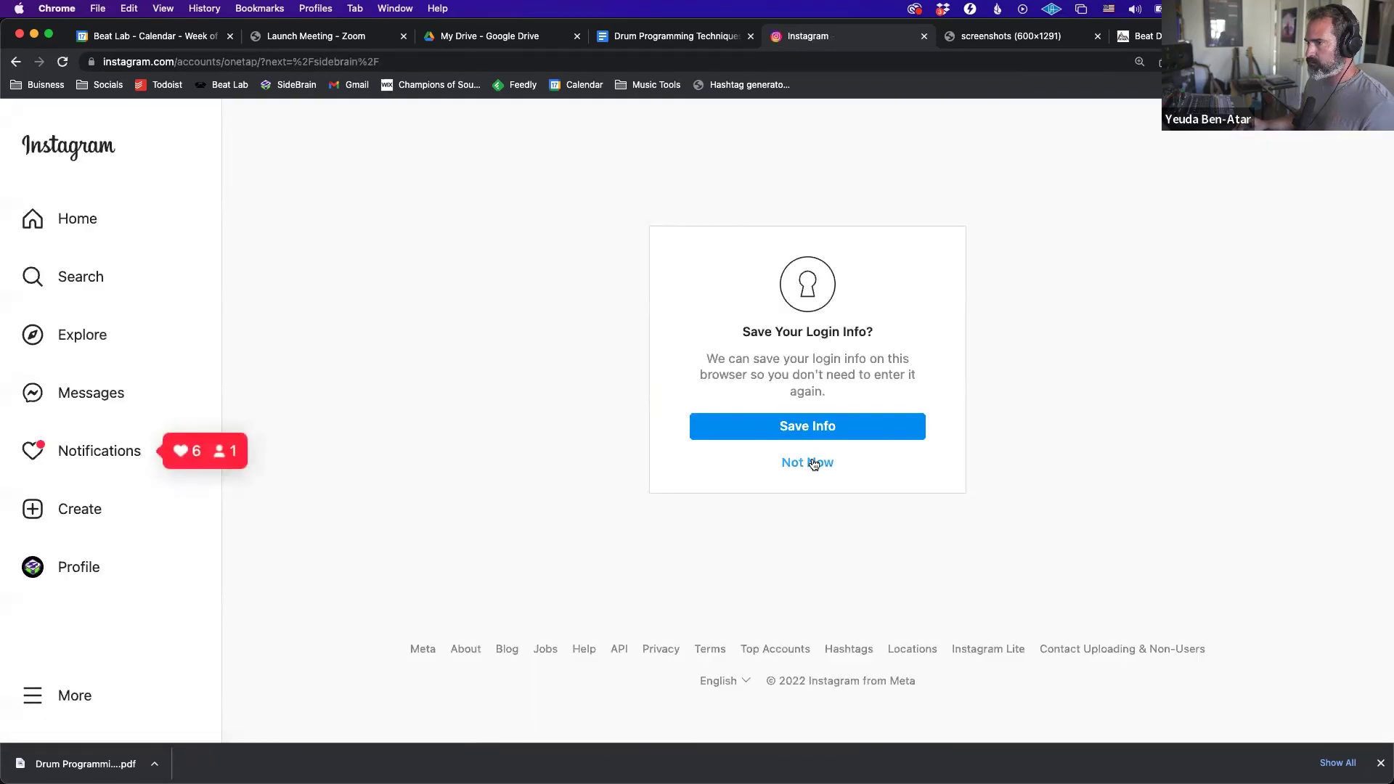
{"action": "left_click", "coordinate": [814, 460]}
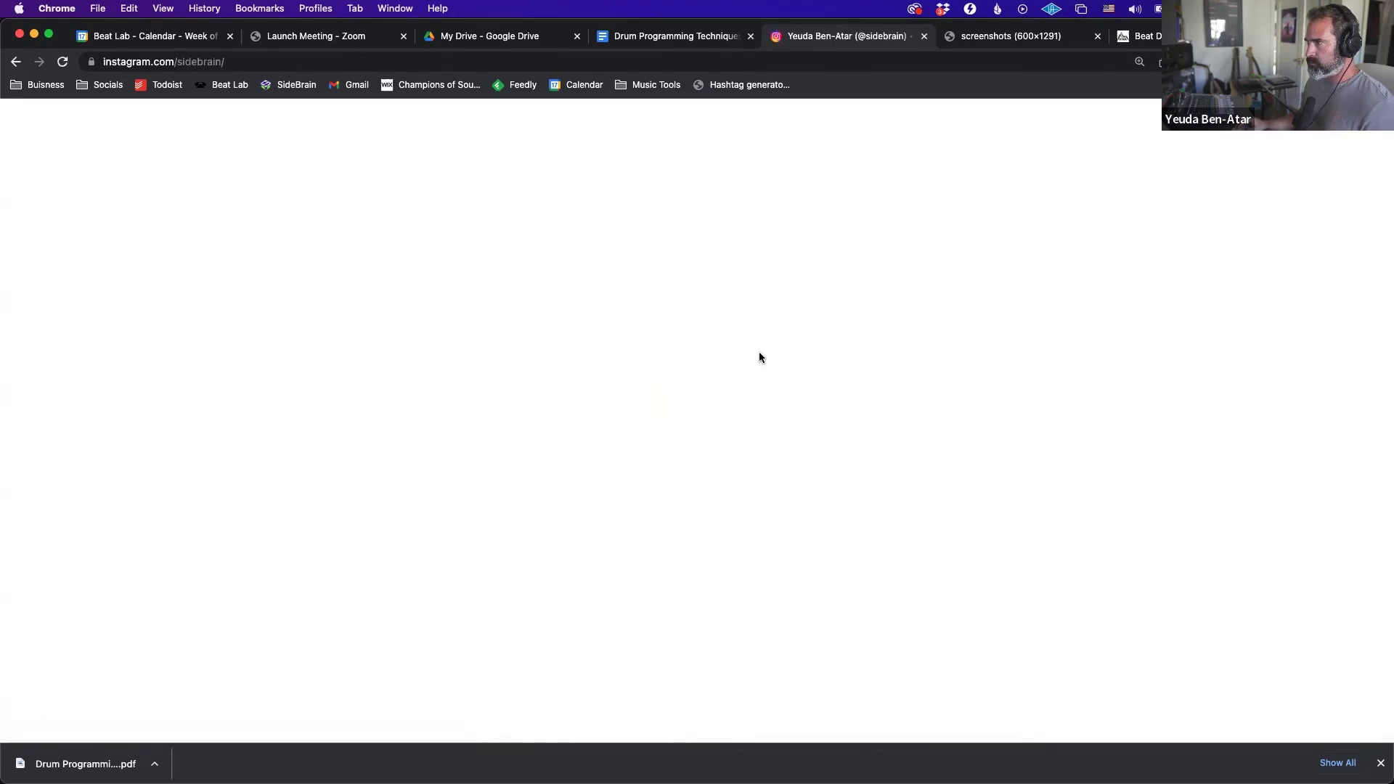
Open the profile's first pinned post, watch its video with sound, pause it, and close the post.
{"action": "scroll", "coordinate": [677, 314], "scroll_direction": "down", "scroll_amount": 5}
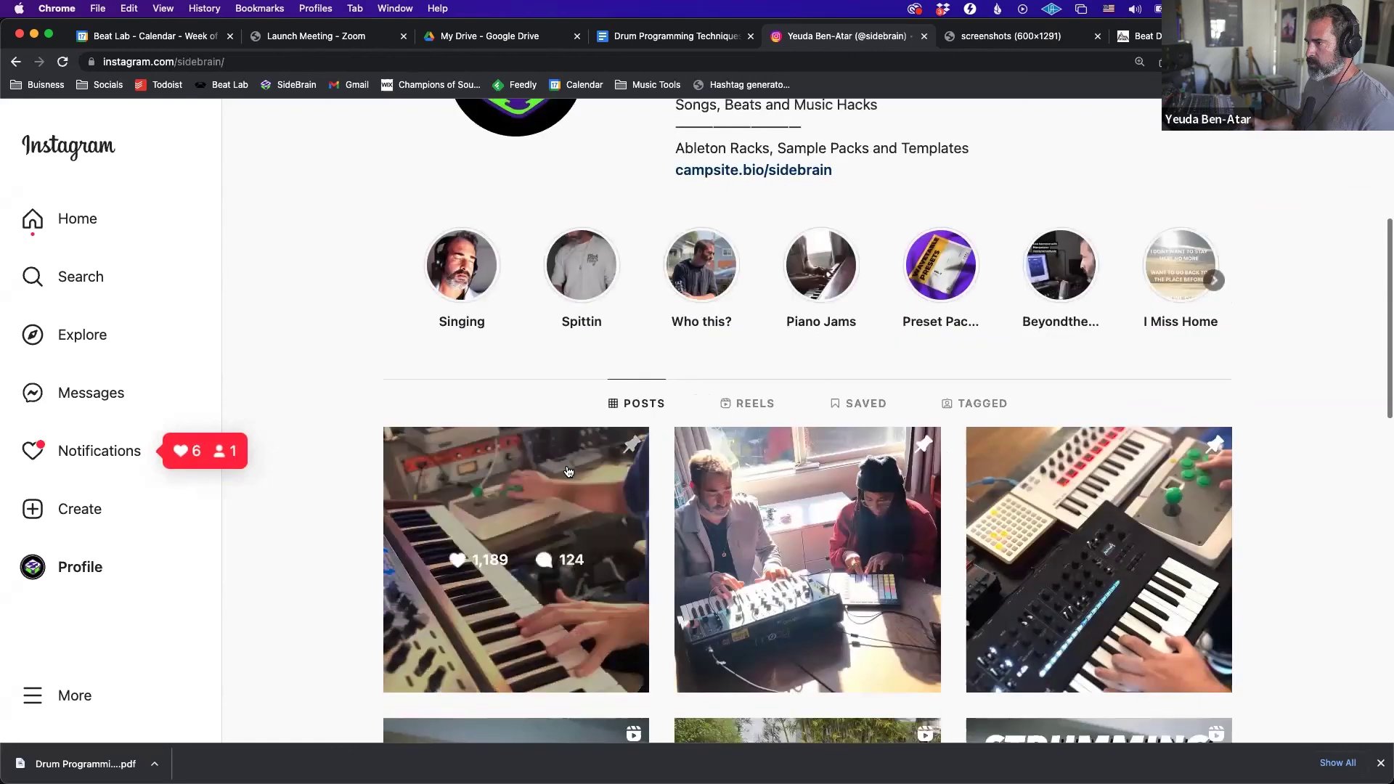
{"action": "left_click", "coordinate": [513, 500]}
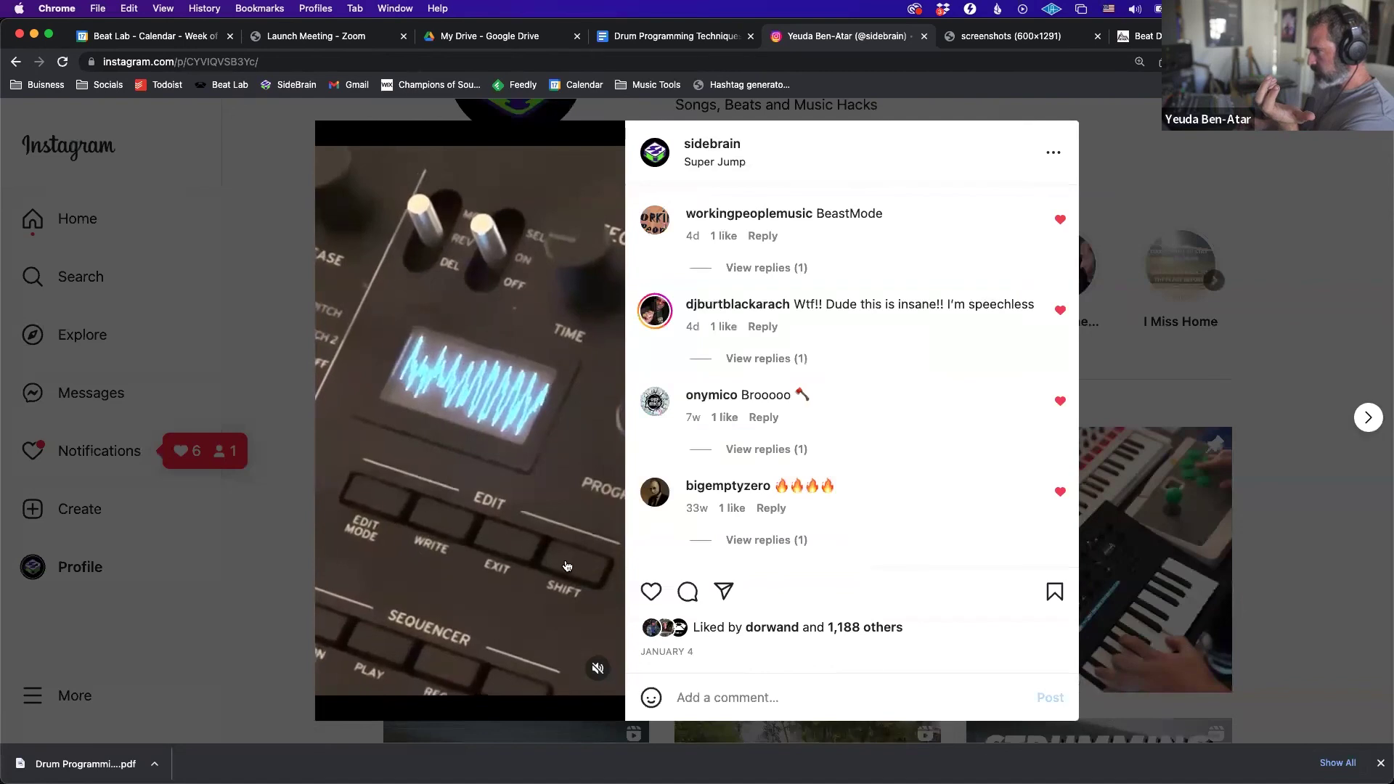
{"action": "left_click", "coordinate": [574, 565]}
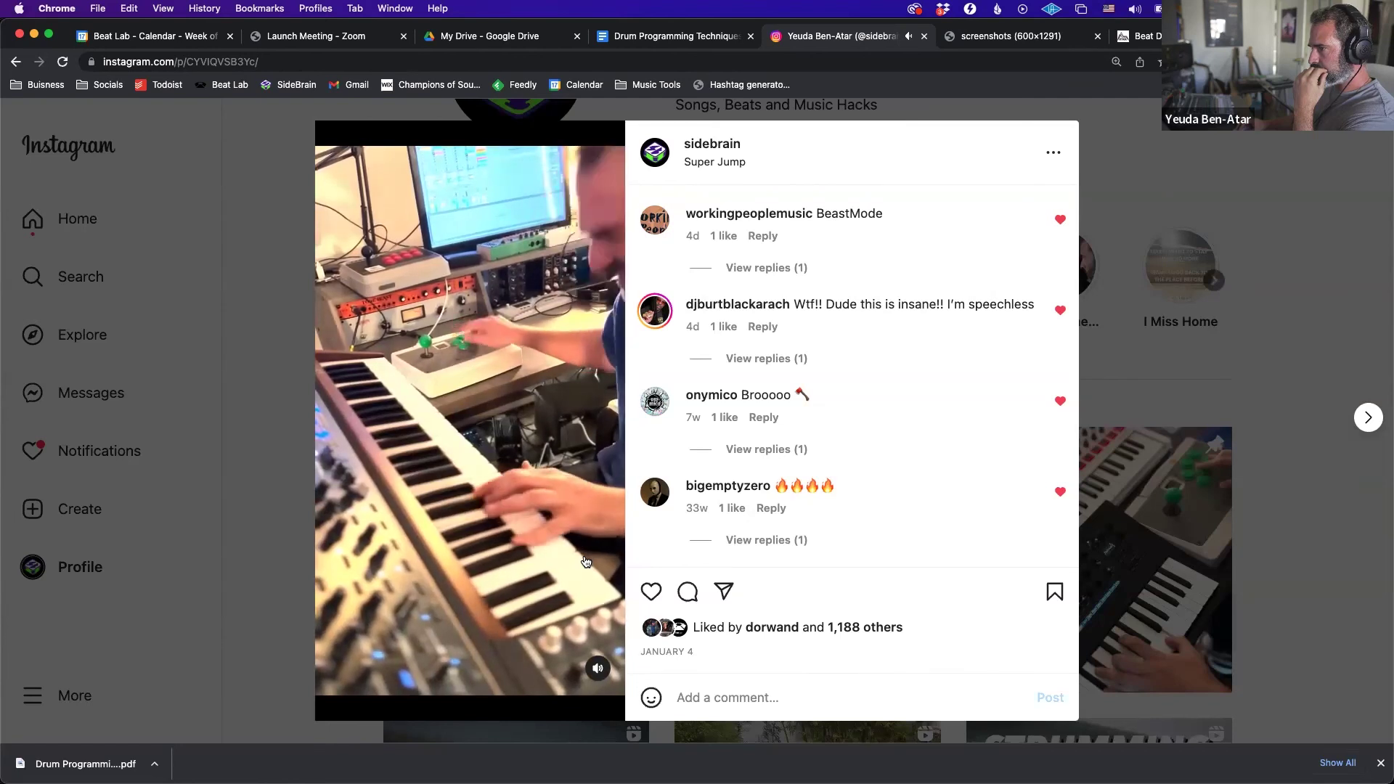
{"action": "left_click", "coordinate": [585, 561]}
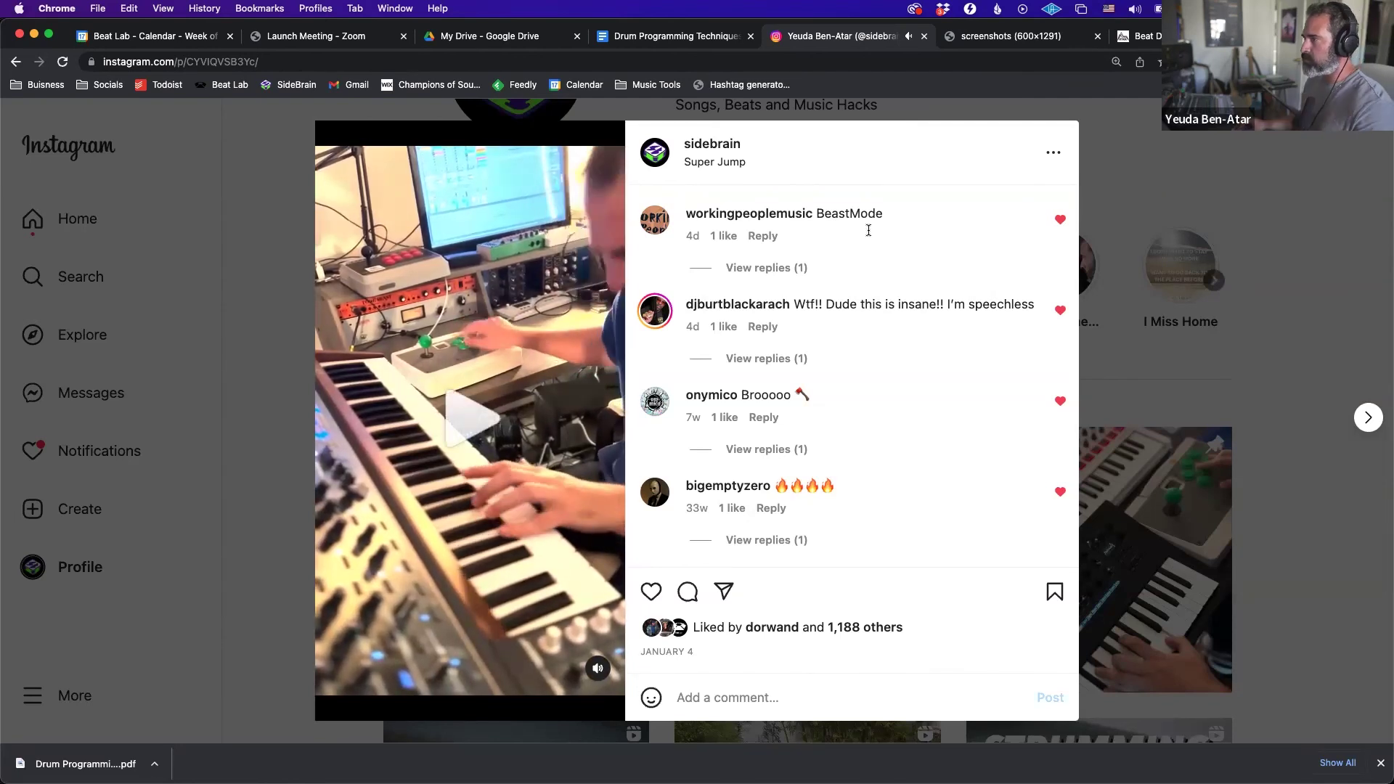
{"action": "key", "text": "Escape"}
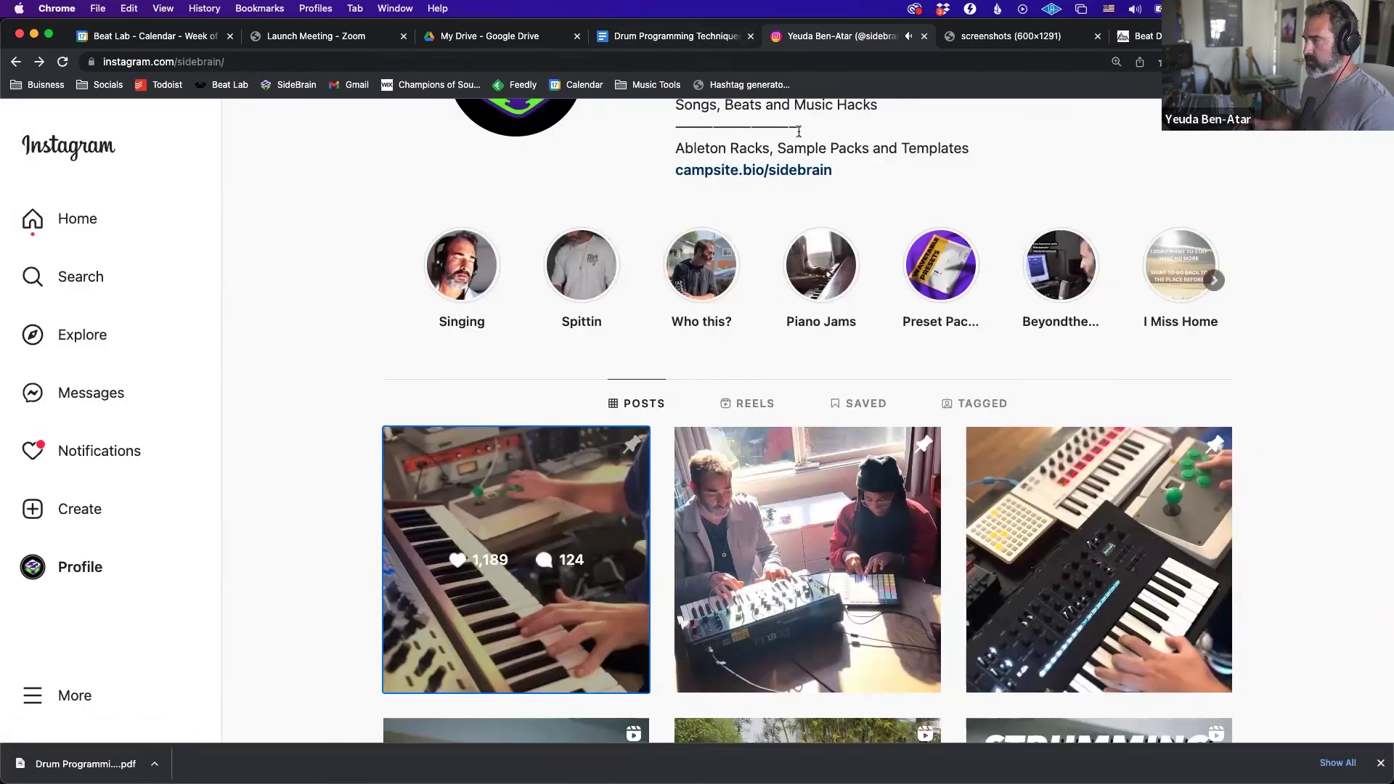
{"action": "key", "text": "super+Tab"}
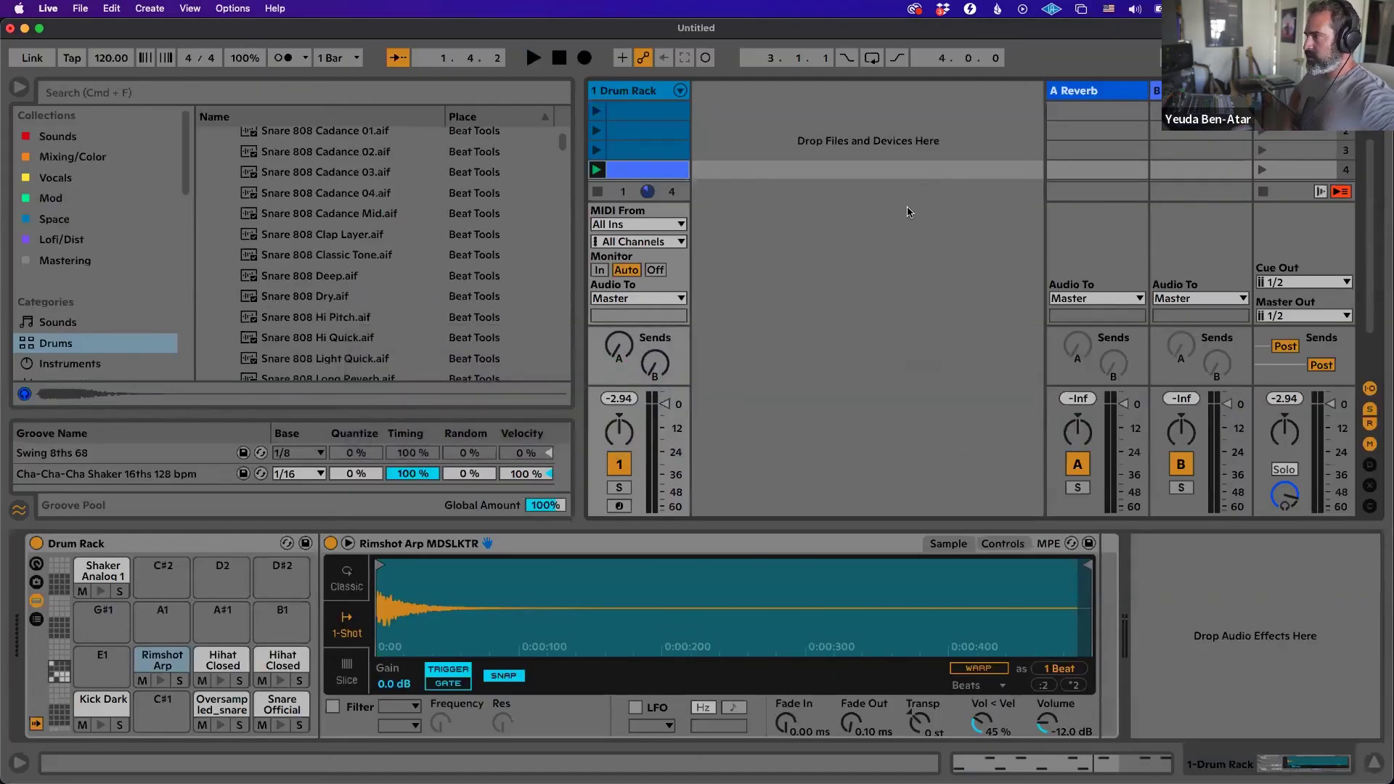
{"action": "key", "text": "super+Tab"}
{"action": "key", "text": "super+Tab"}
{"action": "key", "text": "super+Tab"}
{"action": "key", "text": "super+Tab"}
{"action": "key", "text": "super+Tab"}
{"action": "key", "text": "super+Tab"}
{"action": "key", "text": "super+Tab"}
{"action": "key", "text": "super+Tab"}
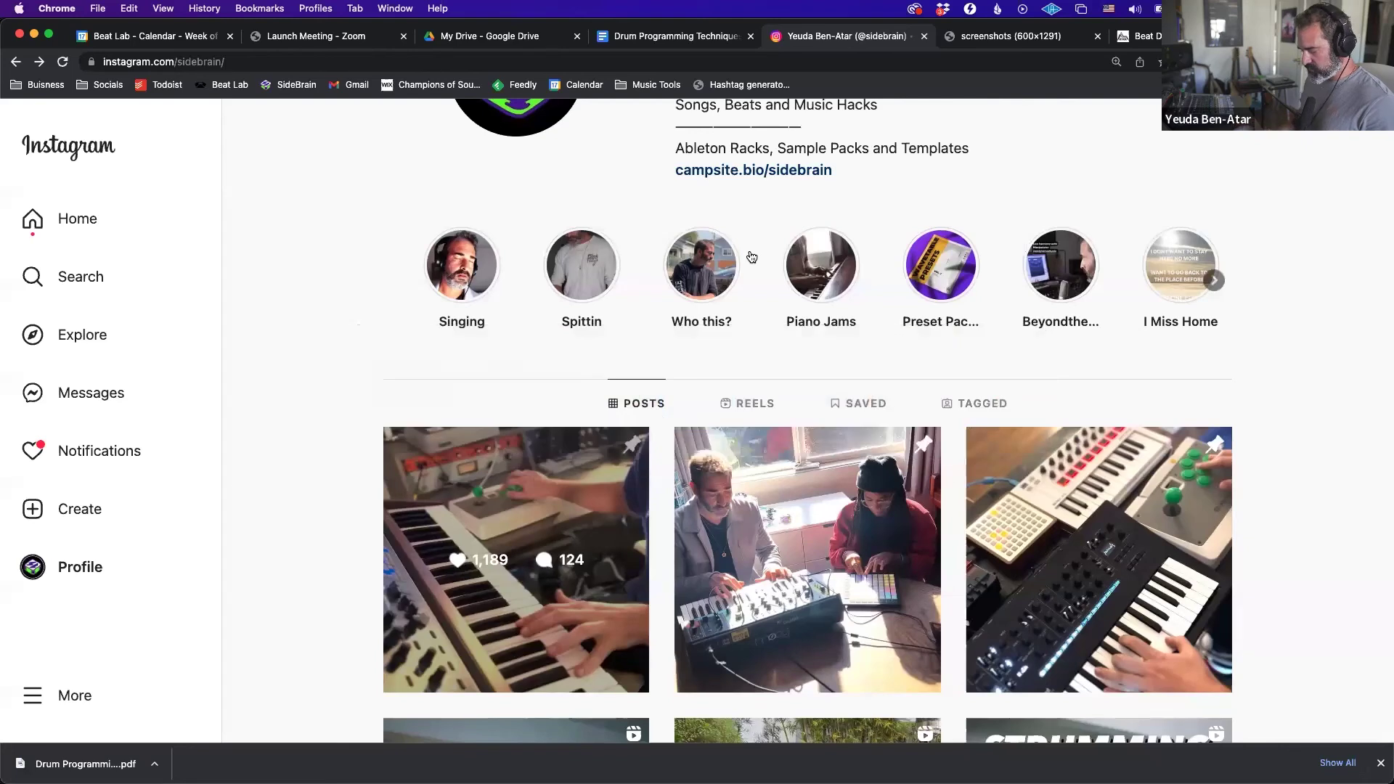
Search the web for "dubspot powerglove" in a new tab and open the YouTube video about Ableton Live and the Nintendo Power Glove.
{"action": "key", "text": "super+t"}
{"action": "type", "text": "dubspot p"}
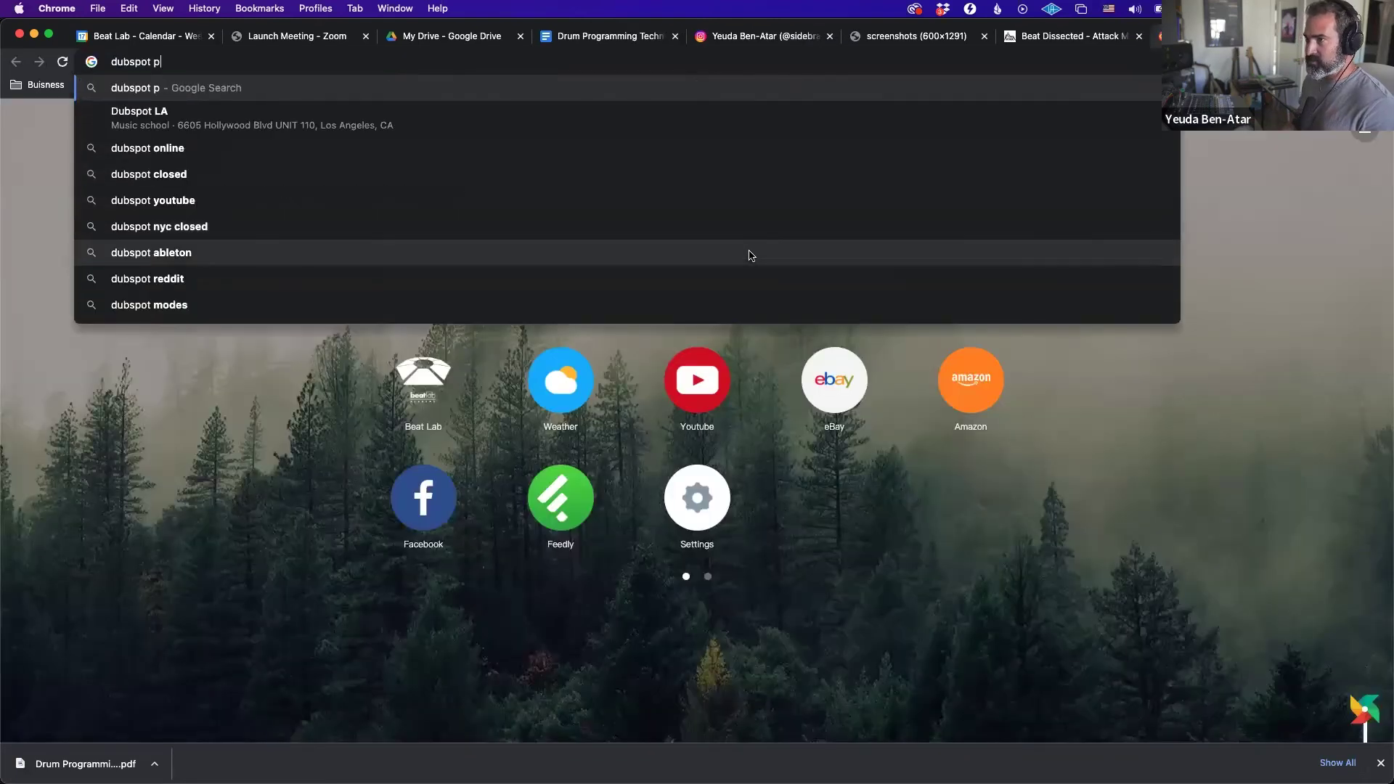
{"action": "type", "text": "owerglove"}
{"action": "key", "text": "Return"}
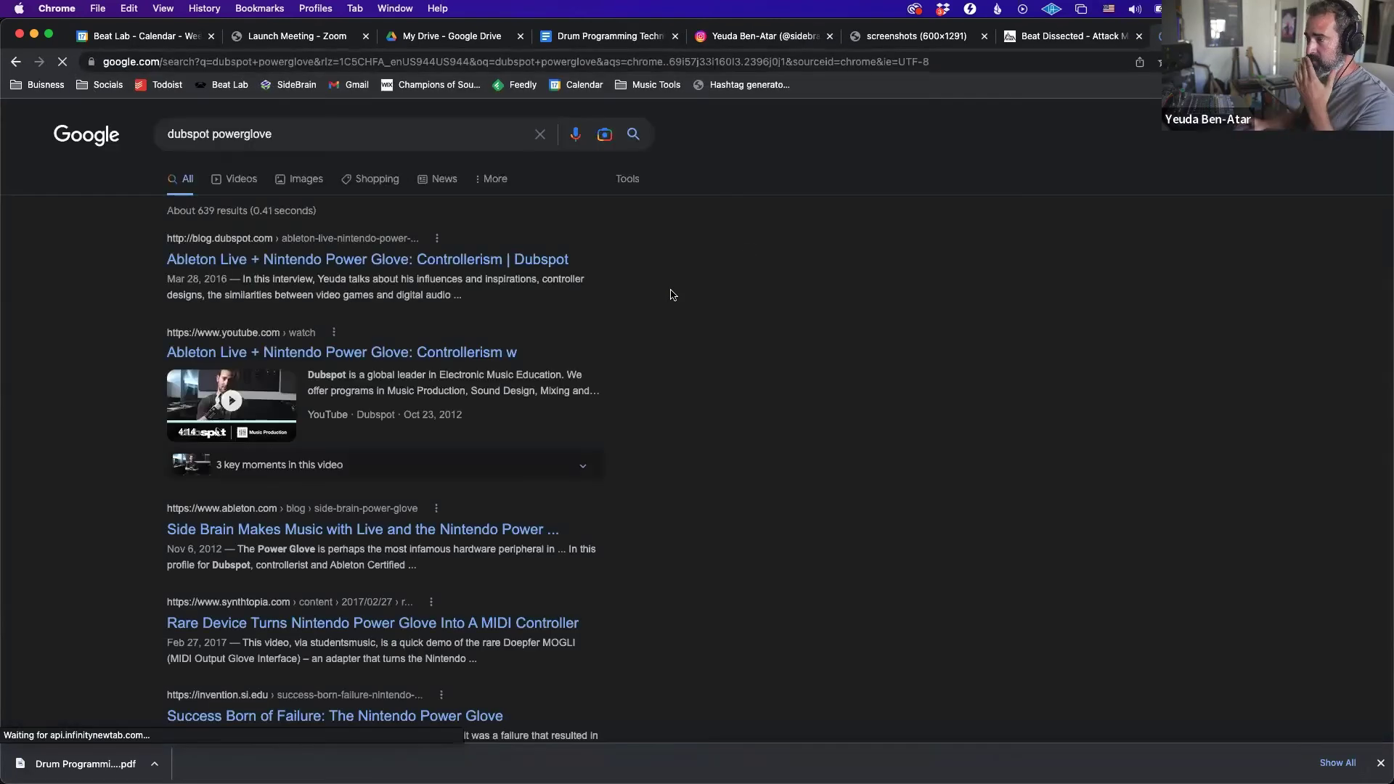
{"action": "left_click", "coordinate": [314, 353]}
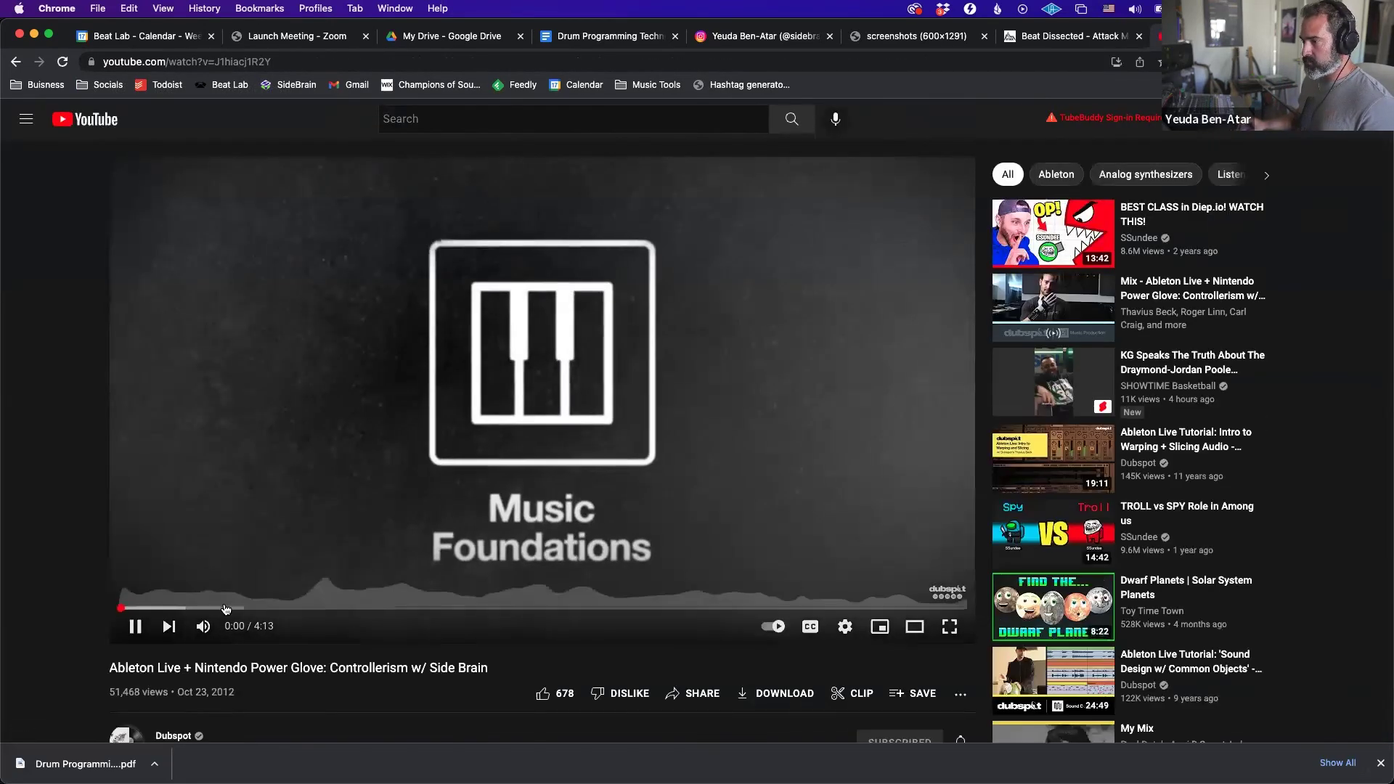
Skip past the video's intro, watch part of the Power Glove demonstration, and pause it.
{"action": "left_click", "coordinate": [211, 608]}
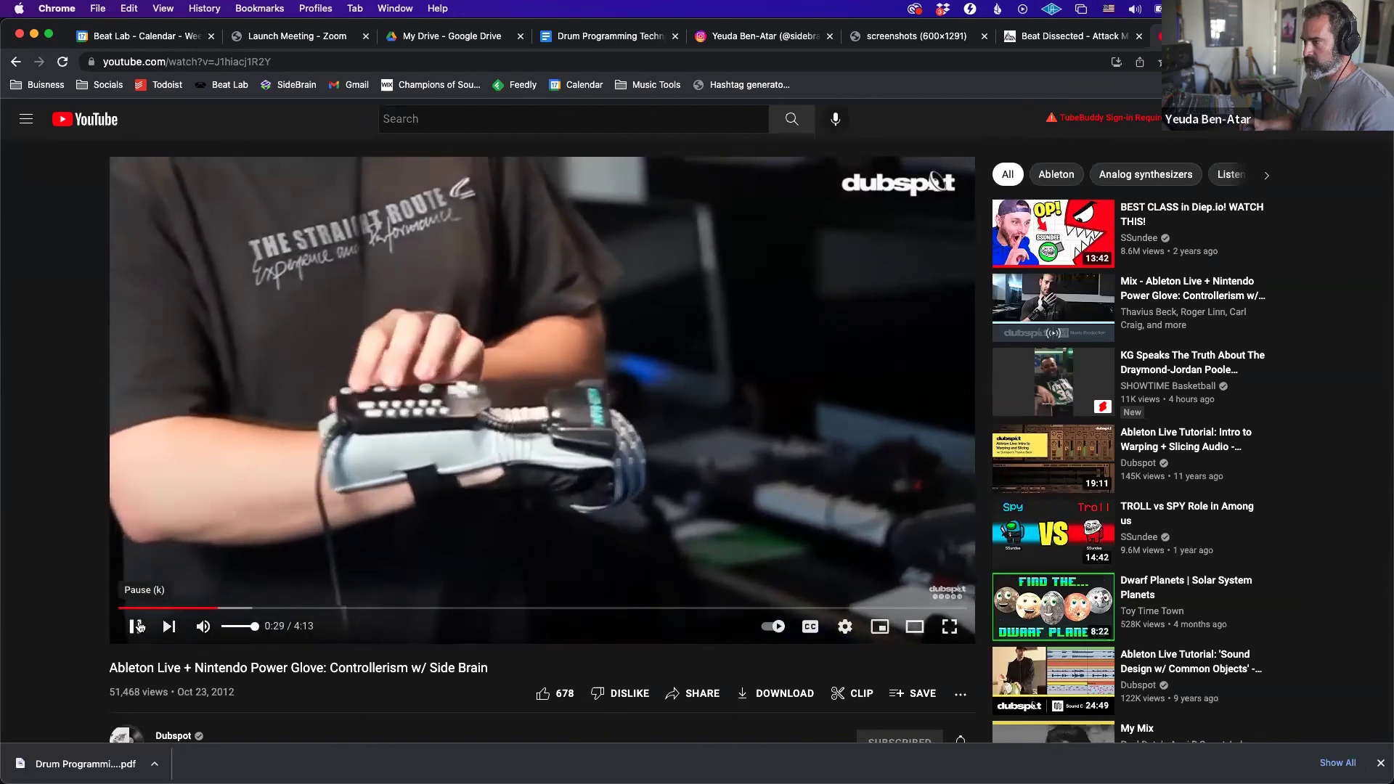
{"action": "left_click", "coordinate": [136, 626]}
{"action": "left_click", "coordinate": [136, 625]}
{"action": "left_click", "coordinate": [640, 241]}
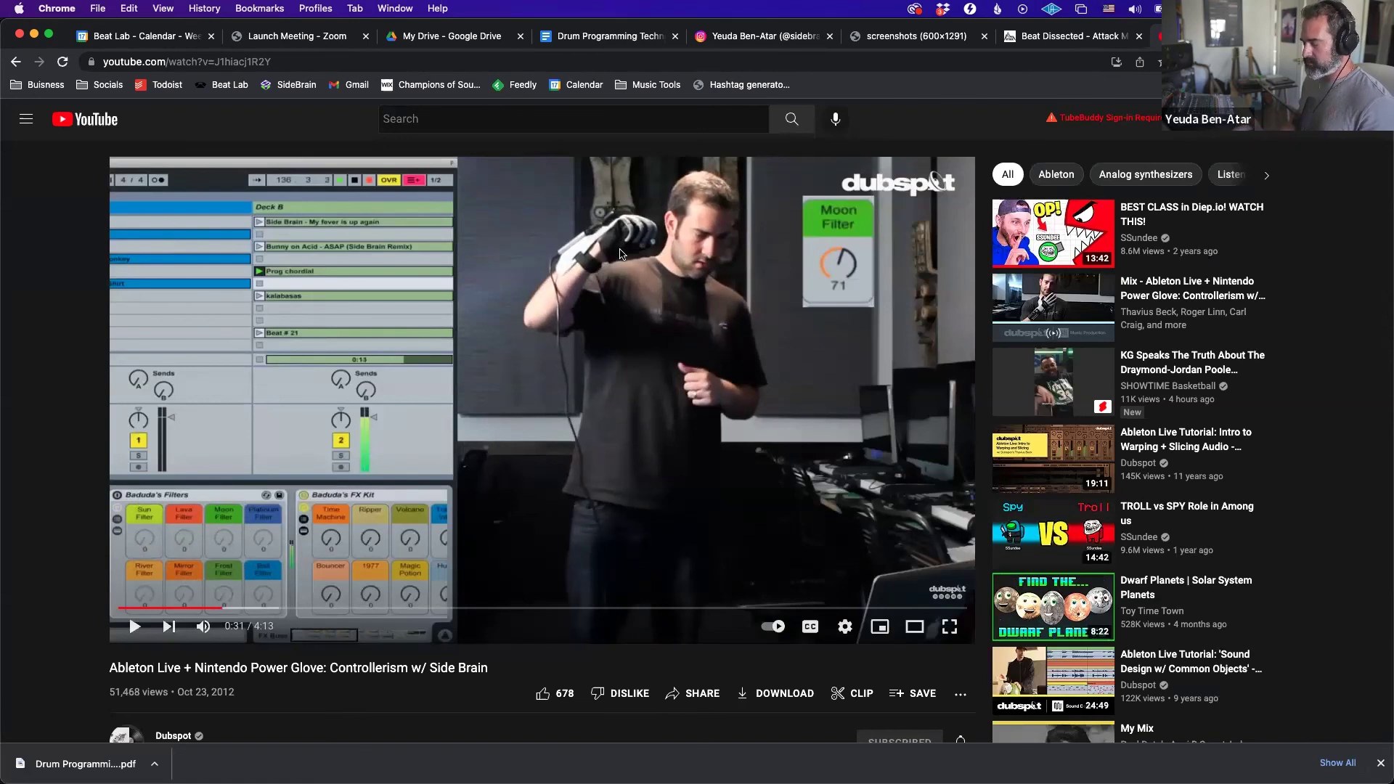
Search the web for "power of the glove" in a new tab and open The Power of Glove documentary website.
{"action": "key", "text": "super+t"}
{"action": "type", "text": "power of the glove"}
{"action": "key", "text": "Return"}
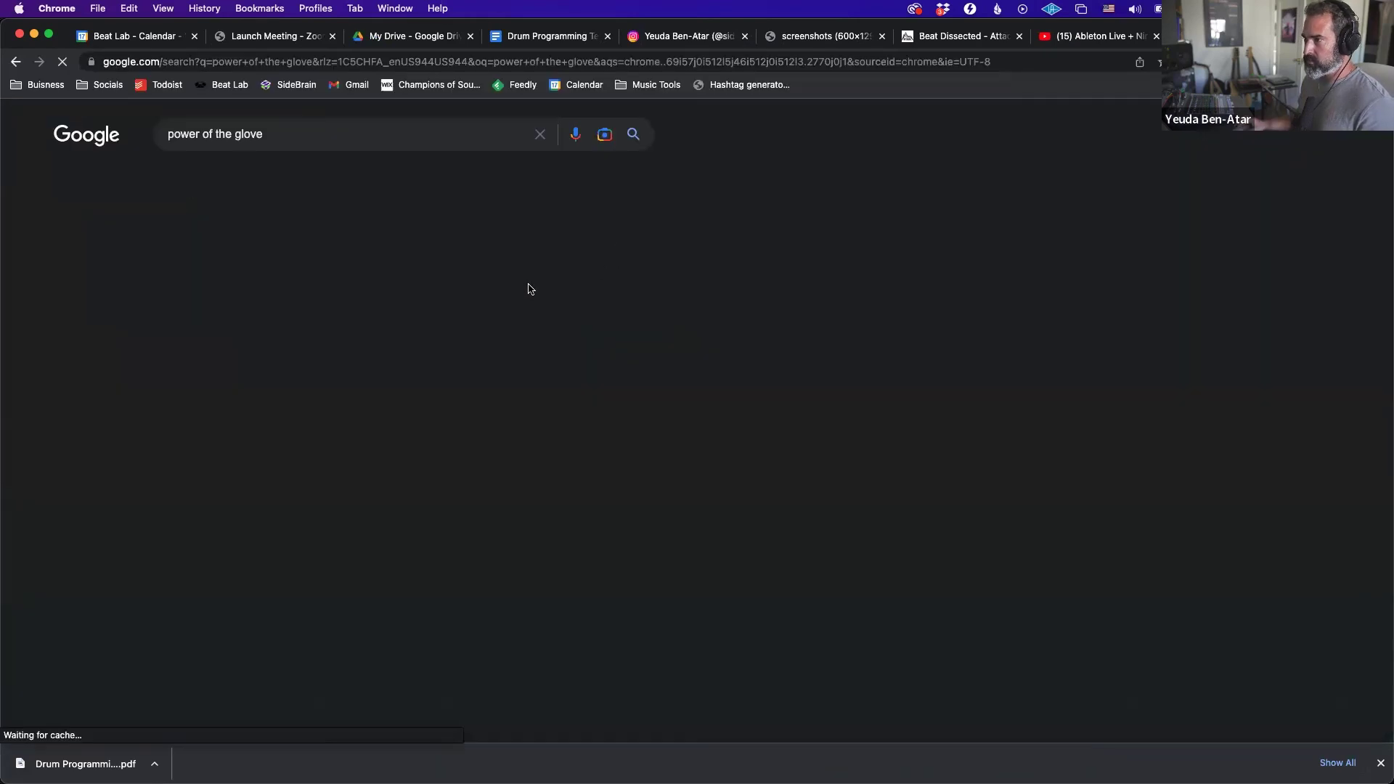
{"action": "scroll", "coordinate": [418, 220], "scroll_direction": "down", "scroll_amount": 5}
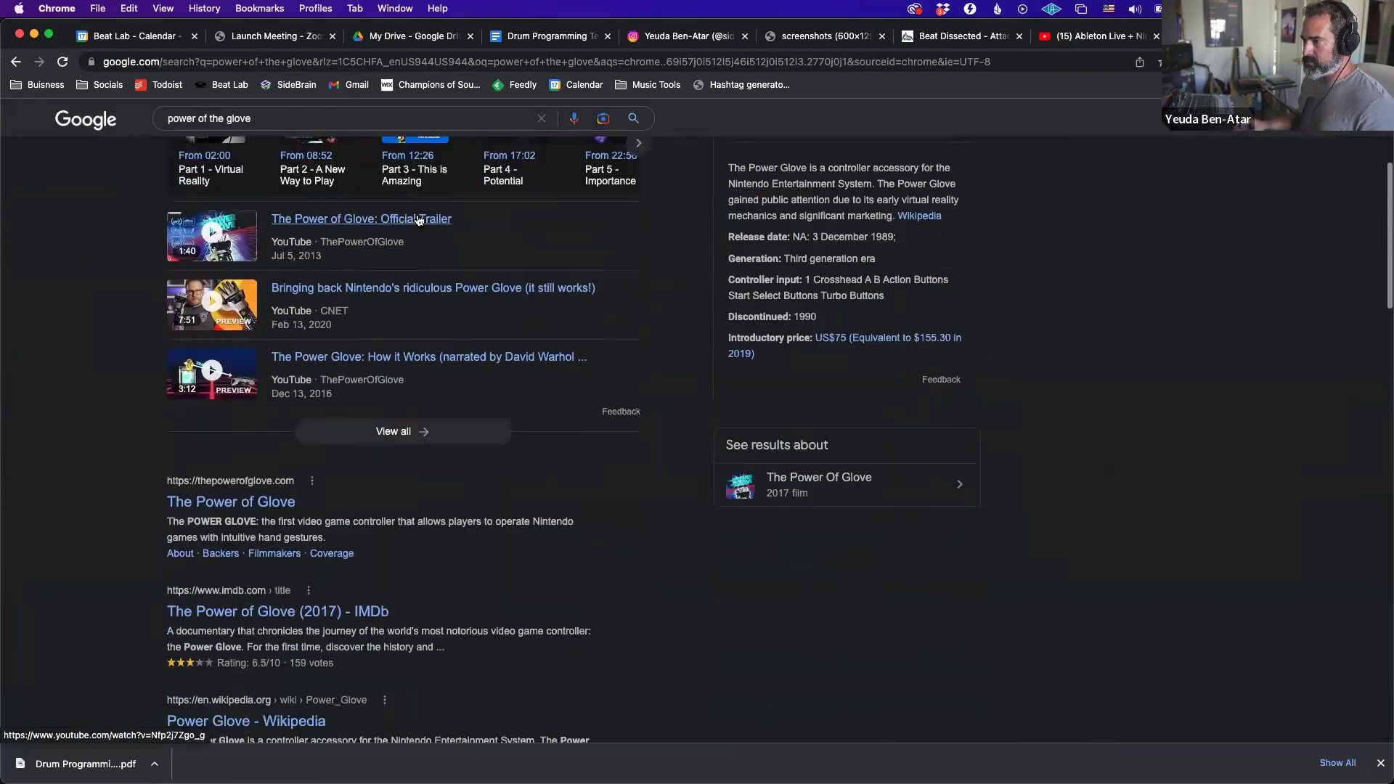
{"action": "scroll", "coordinate": [419, 220], "scroll_direction": "down", "scroll_amount": 2}
{"action": "left_click", "coordinate": [231, 361]}
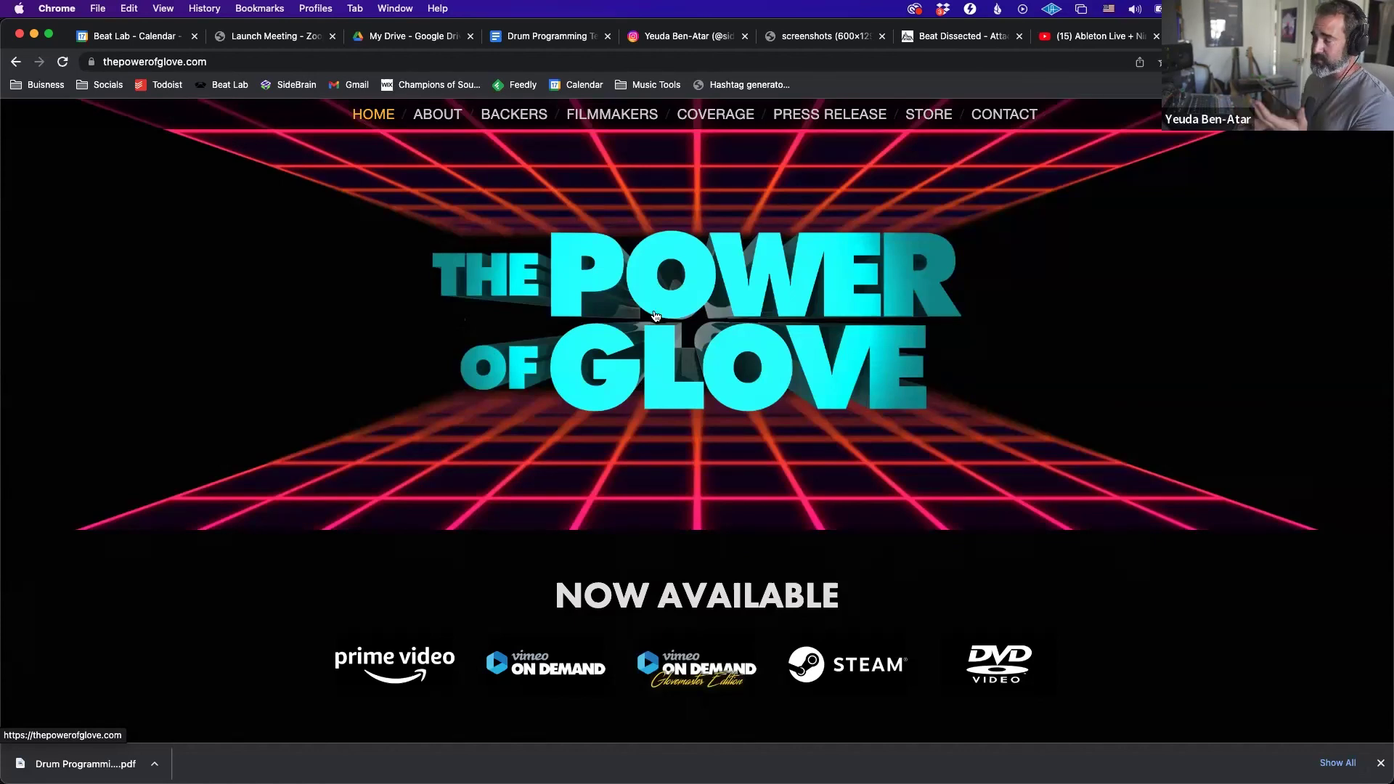
Return to the Power Glove video, and switch to Ableton Live to hide the Groove Pool.
{"action": "left_click", "coordinate": [1080, 43]}
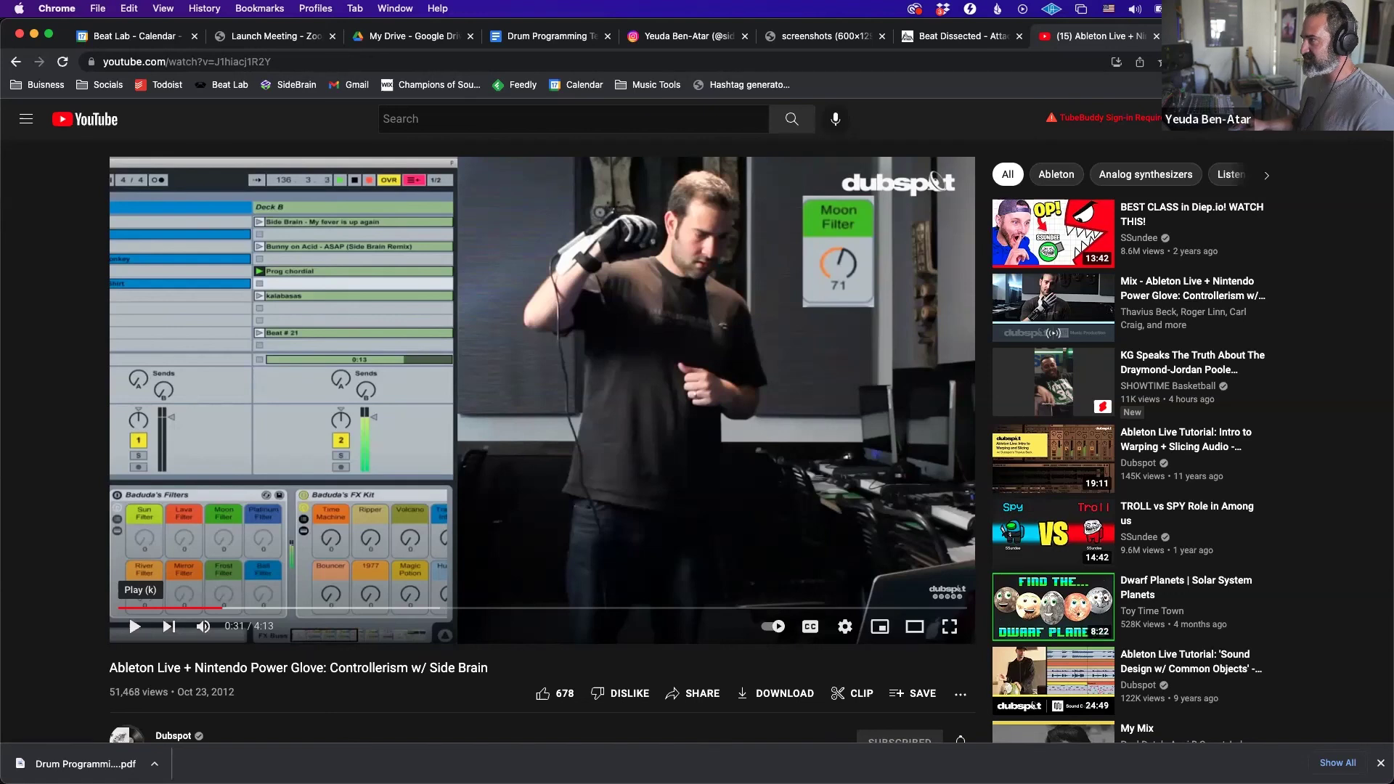
{"action": "key", "text": "super+Tab"}
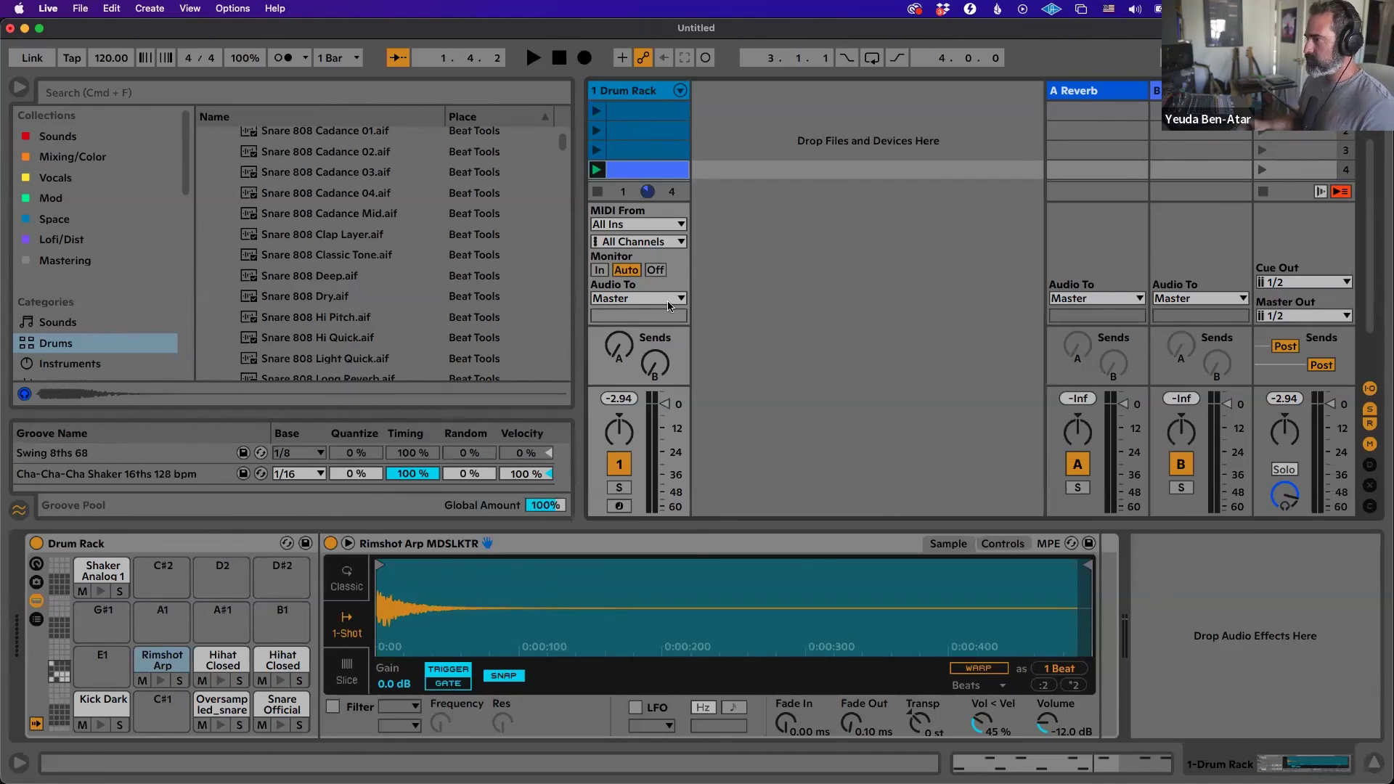
{"action": "left_click", "coordinate": [18, 509]}
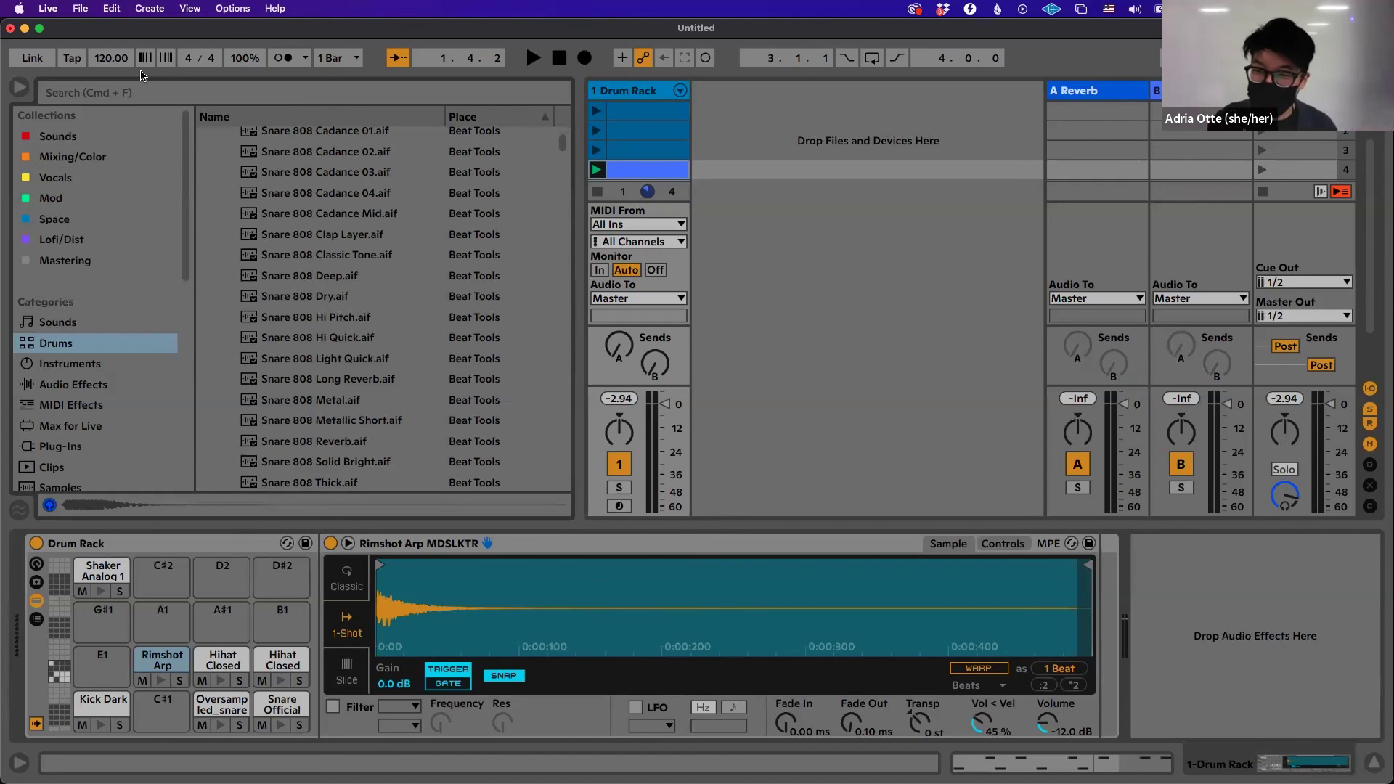
Switch to Chrome and look through the tutorial posts on the open Instagram profile.
{"action": "key", "text": "super+Tab"}
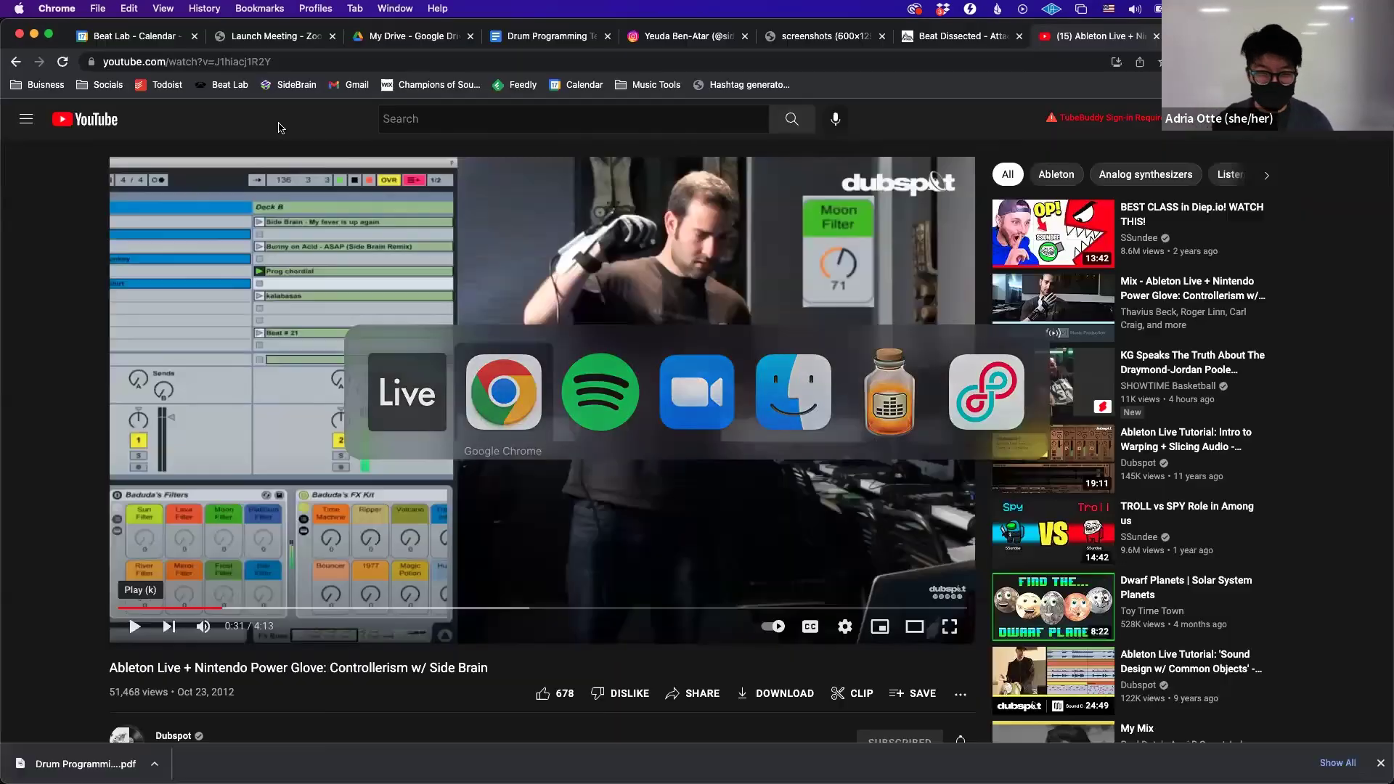
{"action": "left_click", "coordinate": [637, 38]}
{"action": "scroll", "coordinate": [726, 334], "scroll_direction": "down", "scroll_amount": 5}
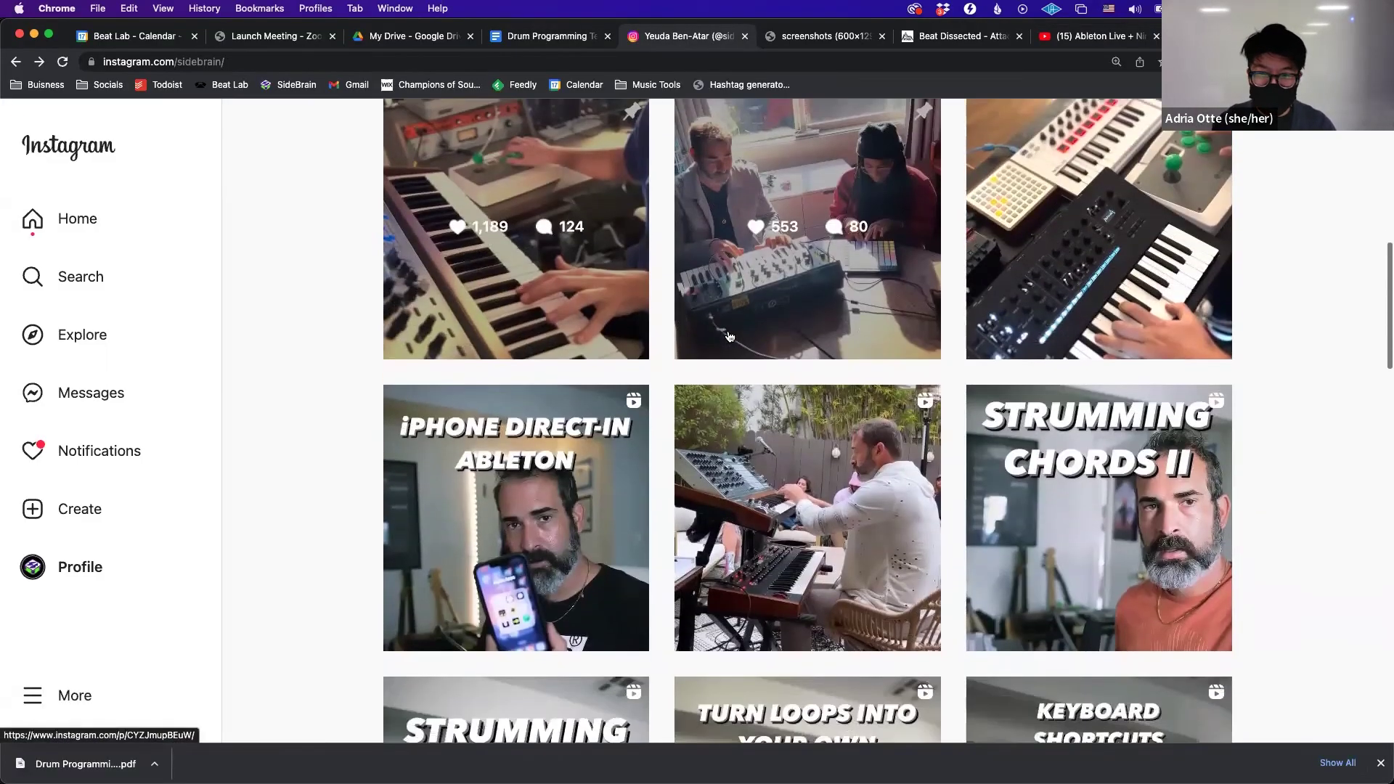
{"action": "scroll", "coordinate": [729, 336], "scroll_direction": "down", "scroll_amount": 6}
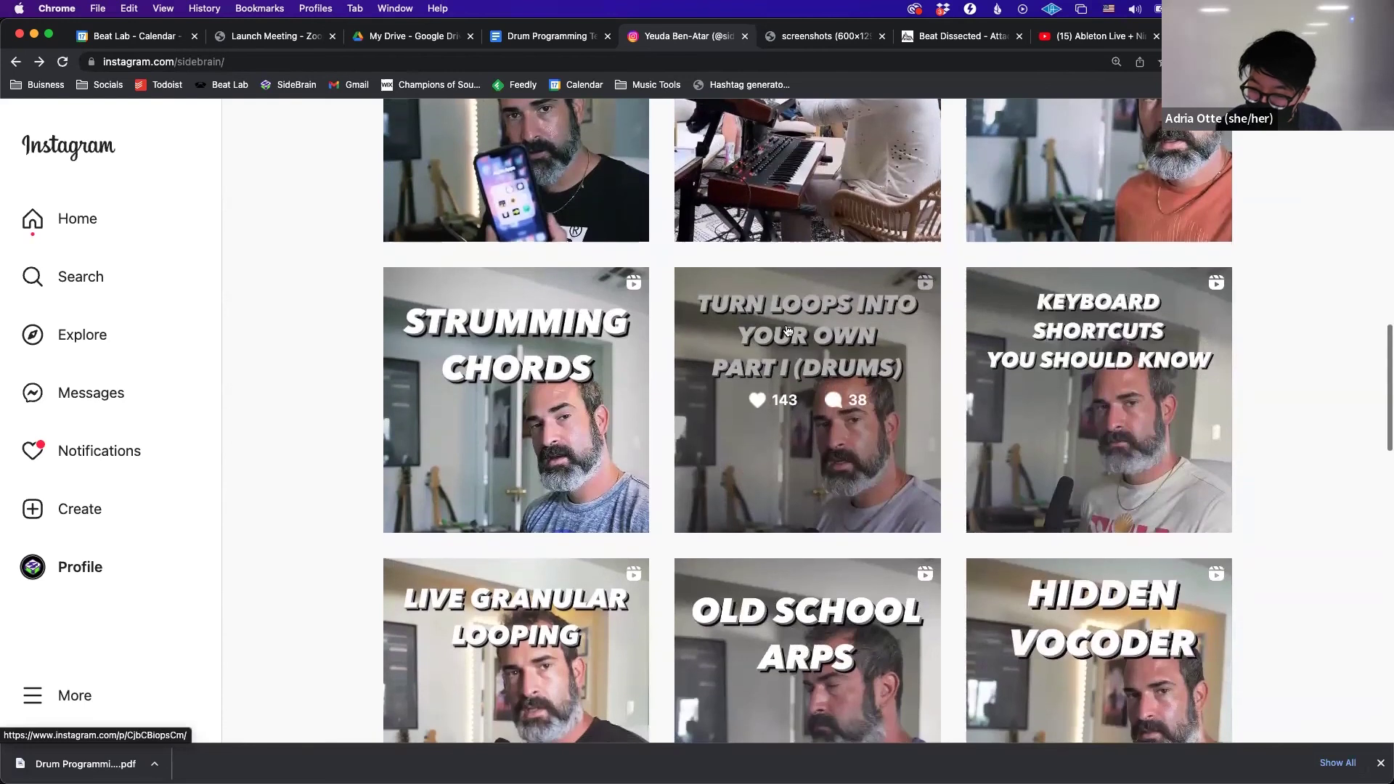